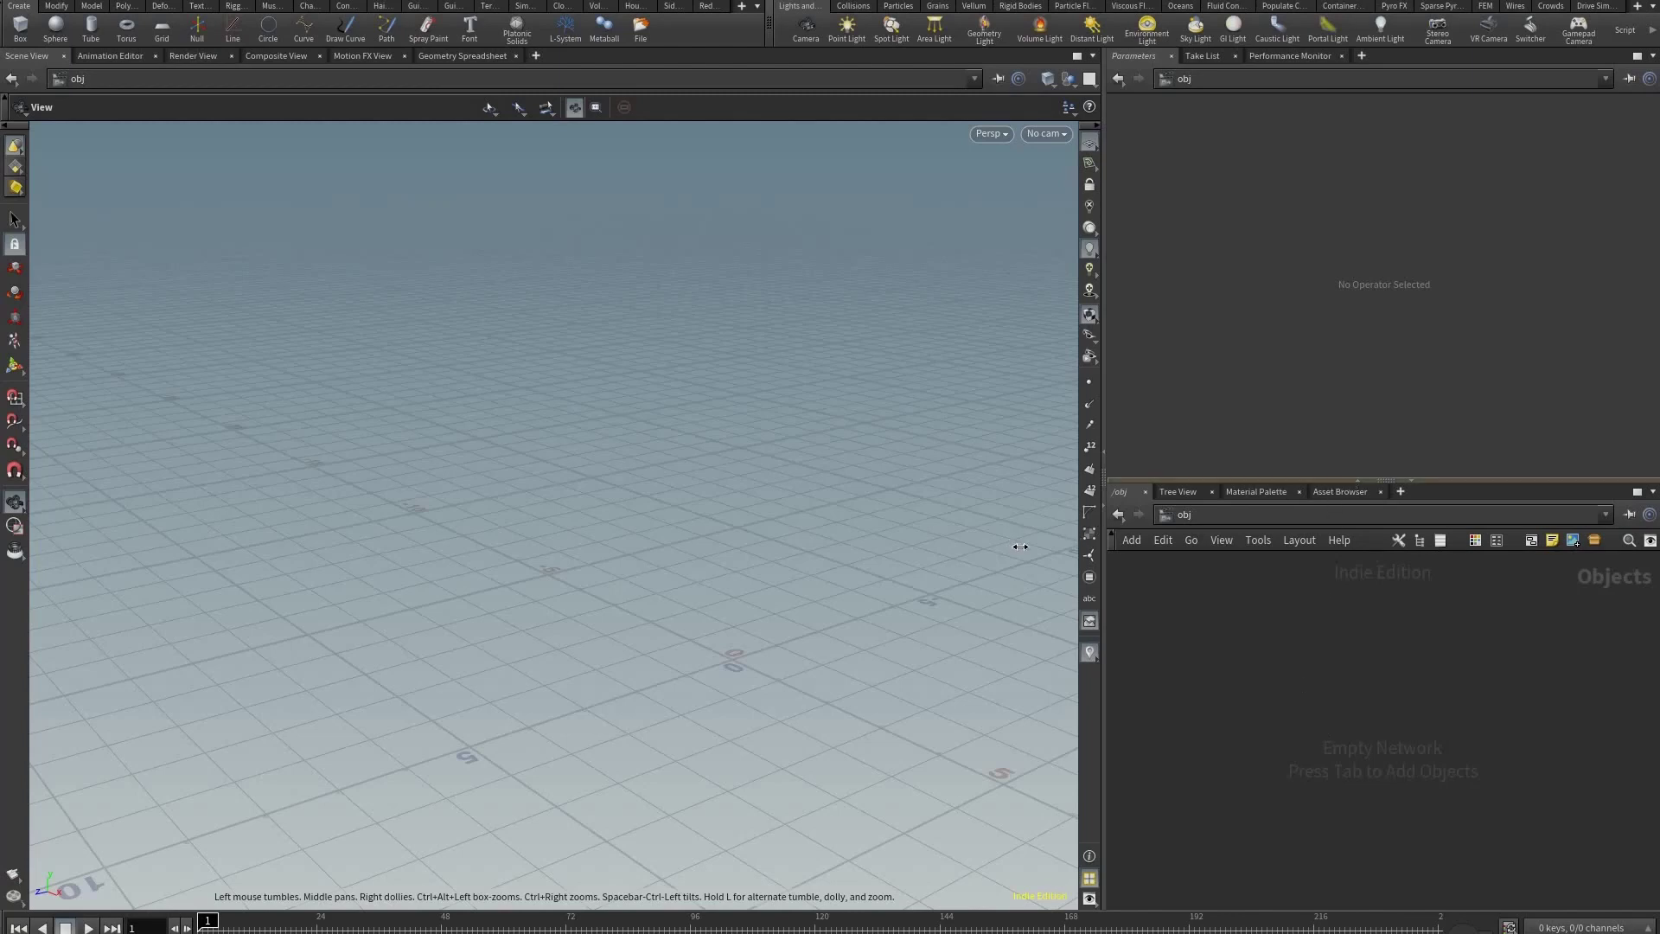
Widen the parameter and network area, and place a new Geometry object in the empty object network
drag(1020, 546, 1024, 546)
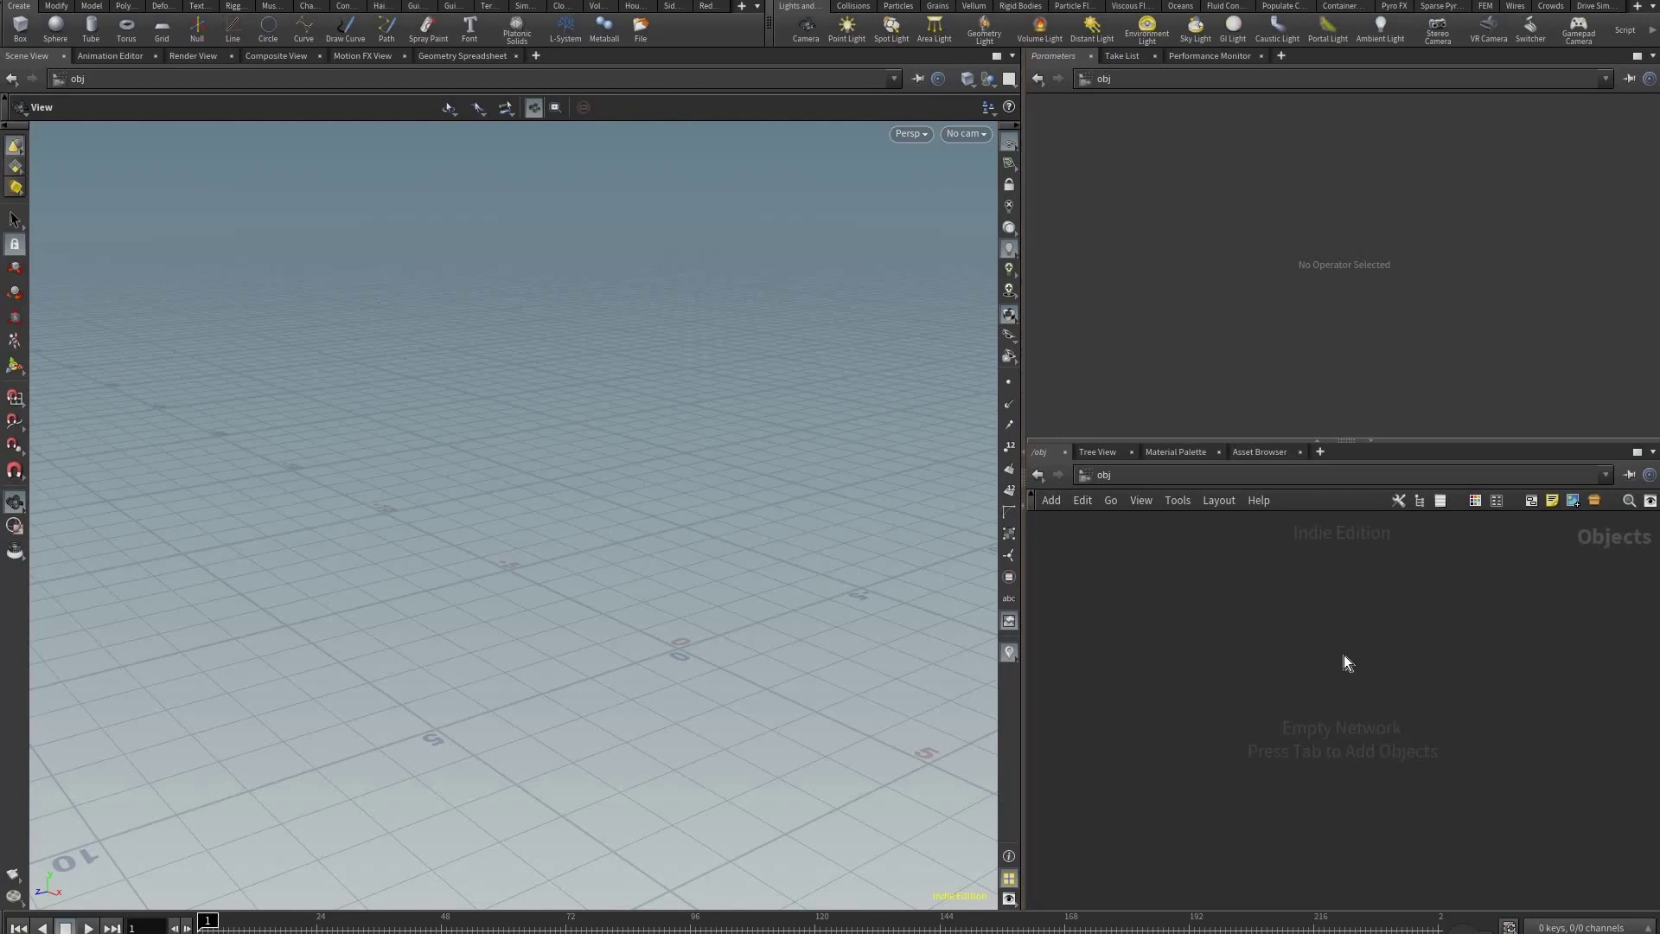
key(Tab)
text(geo)
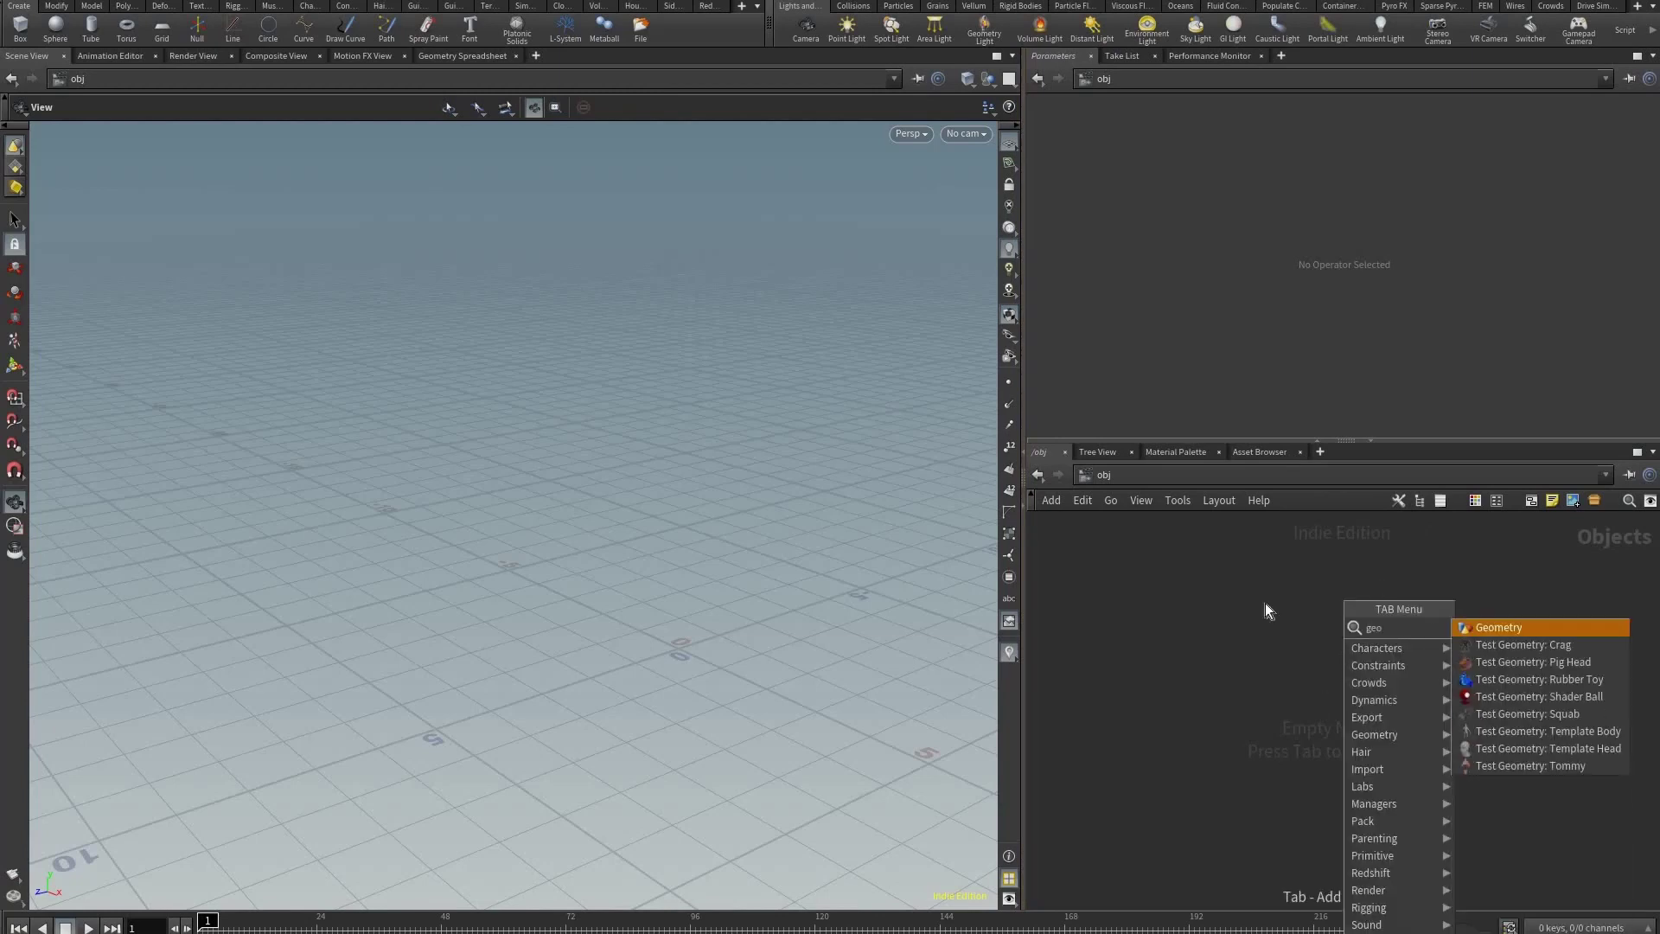
key(Return)
click(1323, 672)
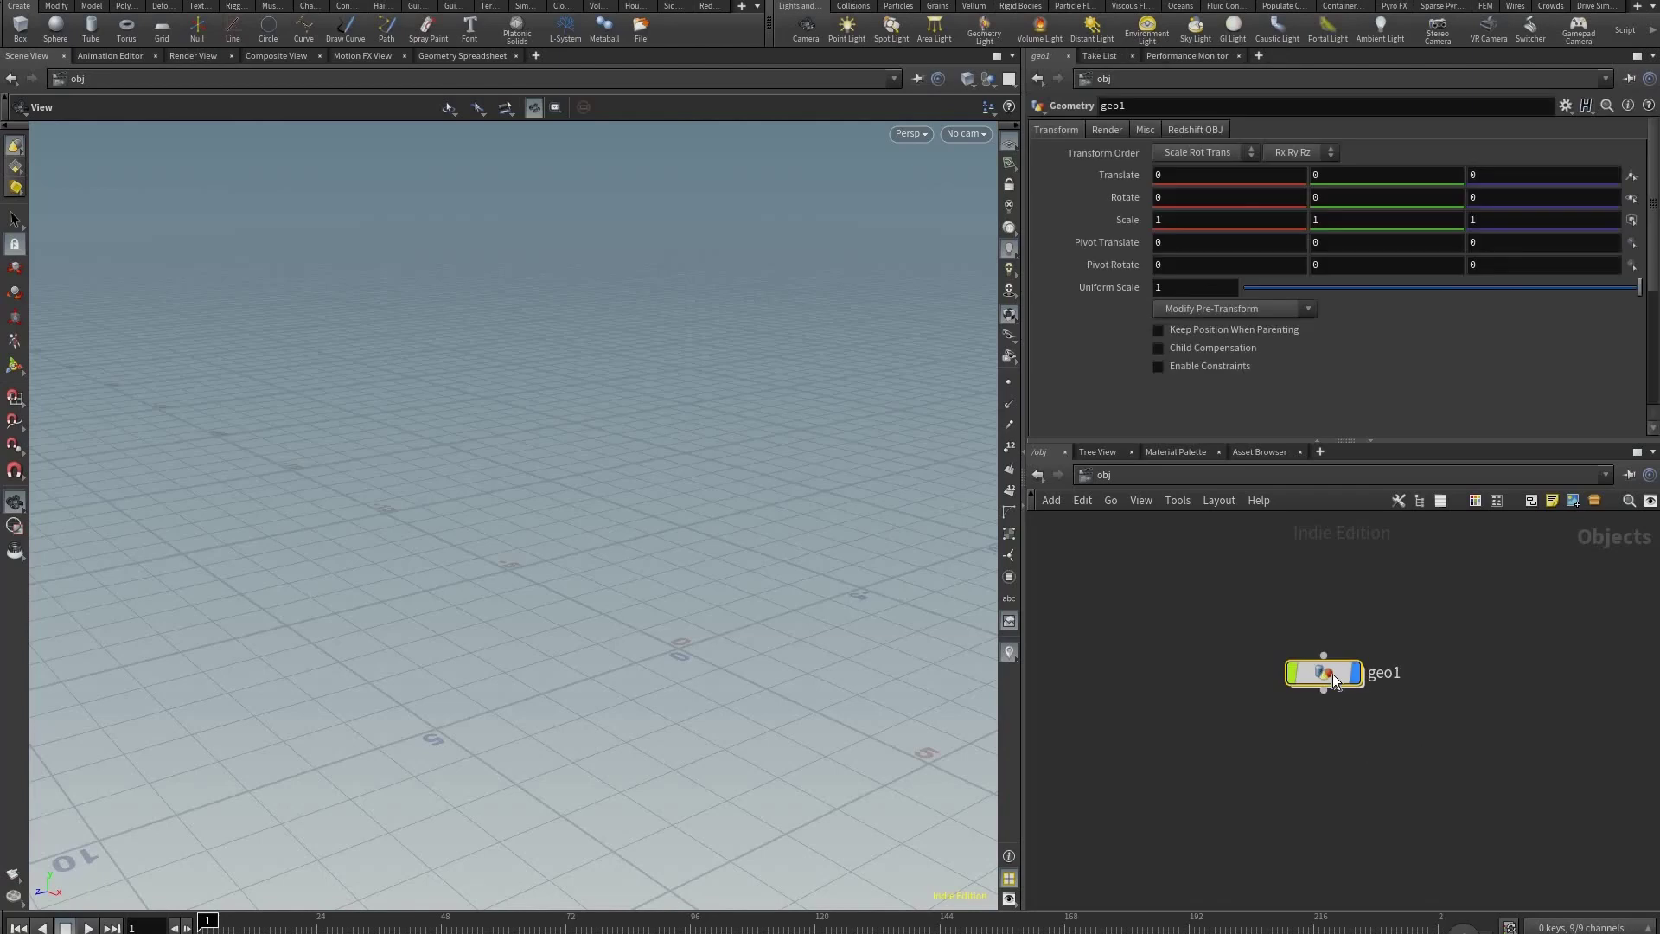
Go inside the Geometry object and place a Tube node in its network
mouse_move(1331, 673)
double_click(1322, 688)
key(Tab)
text(tube)
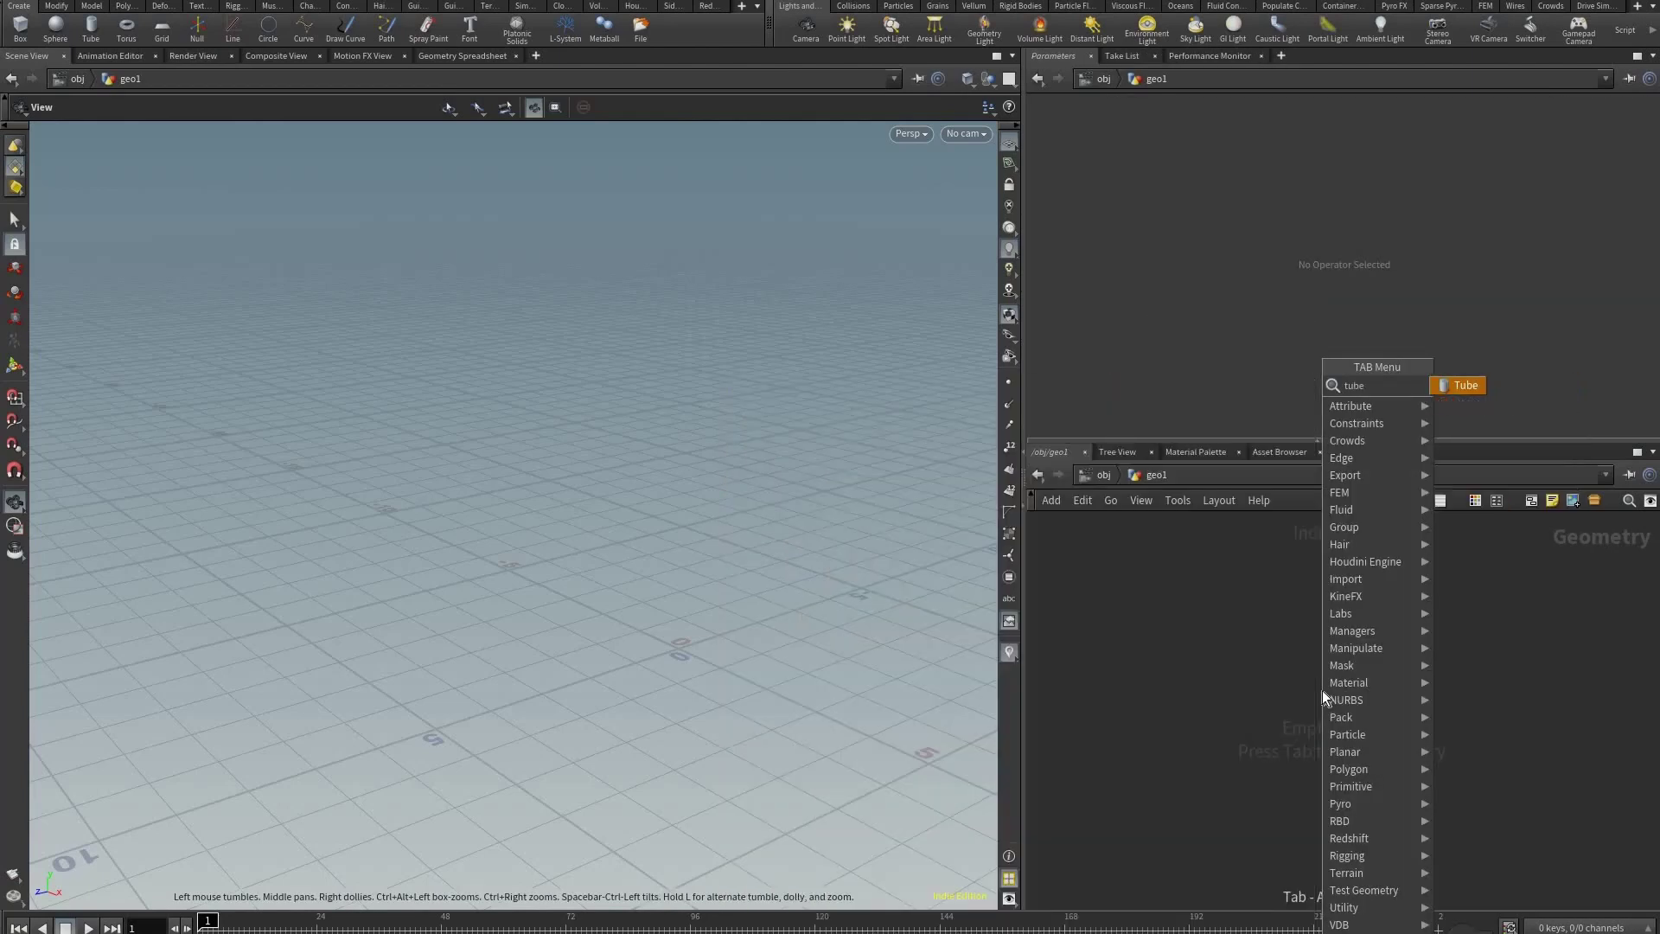
key(Return)
click(1320, 690)
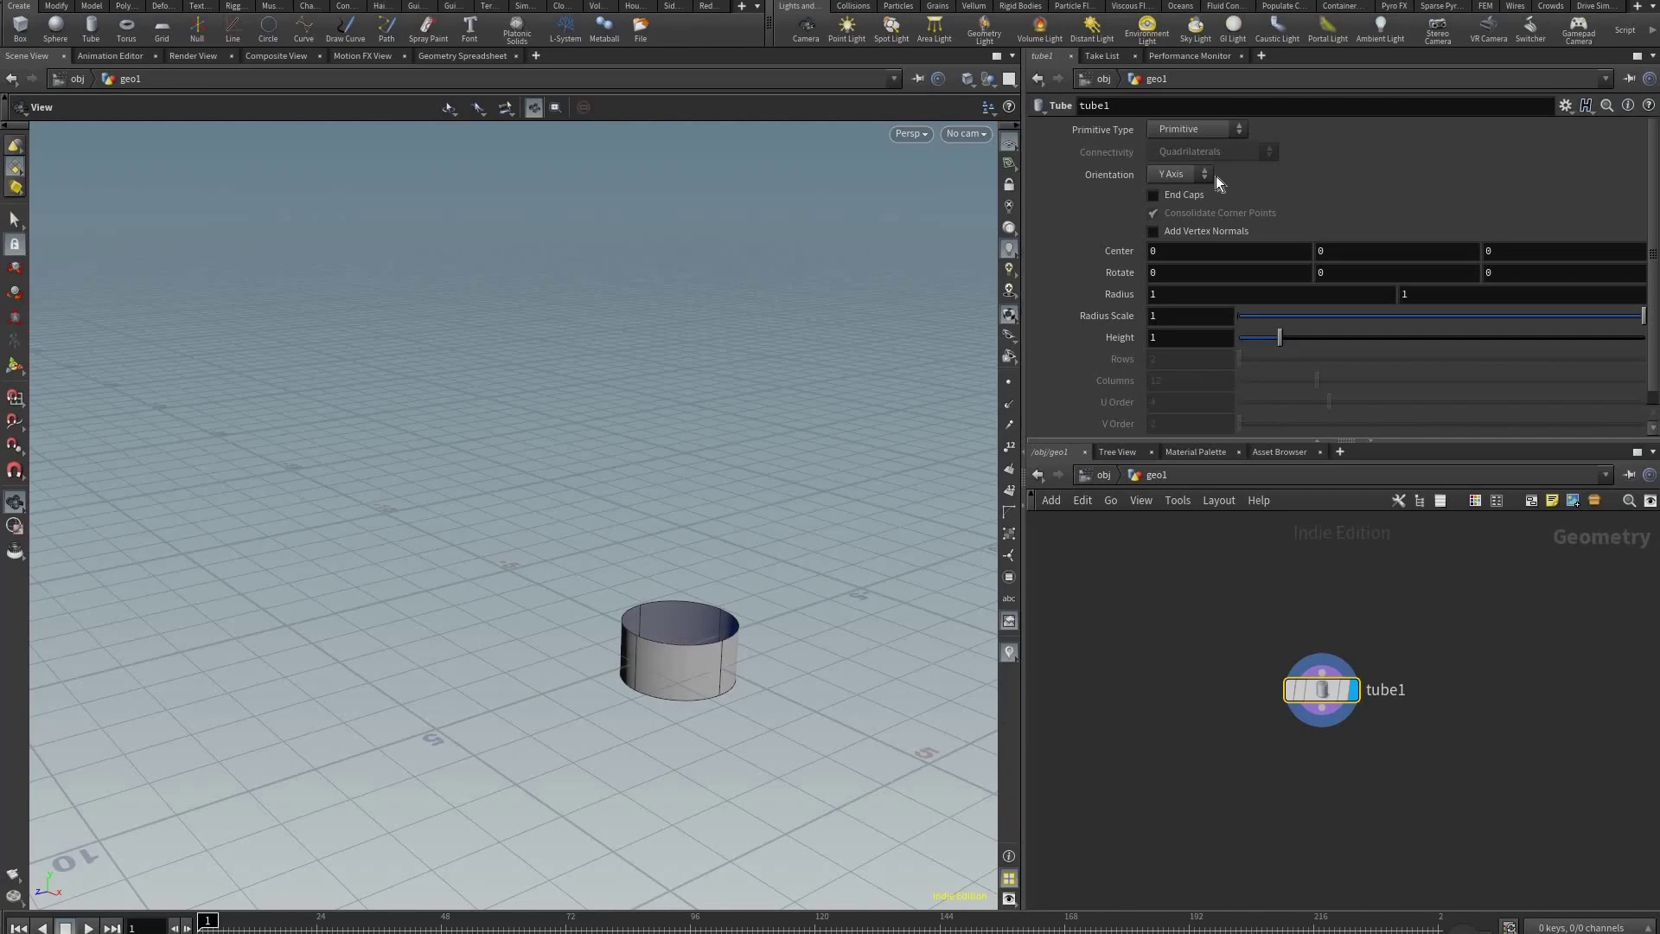
Set the tube's primitive type to Polygon, with a height of about 2.37, 10 rows and 24 columns
click(1175, 132)
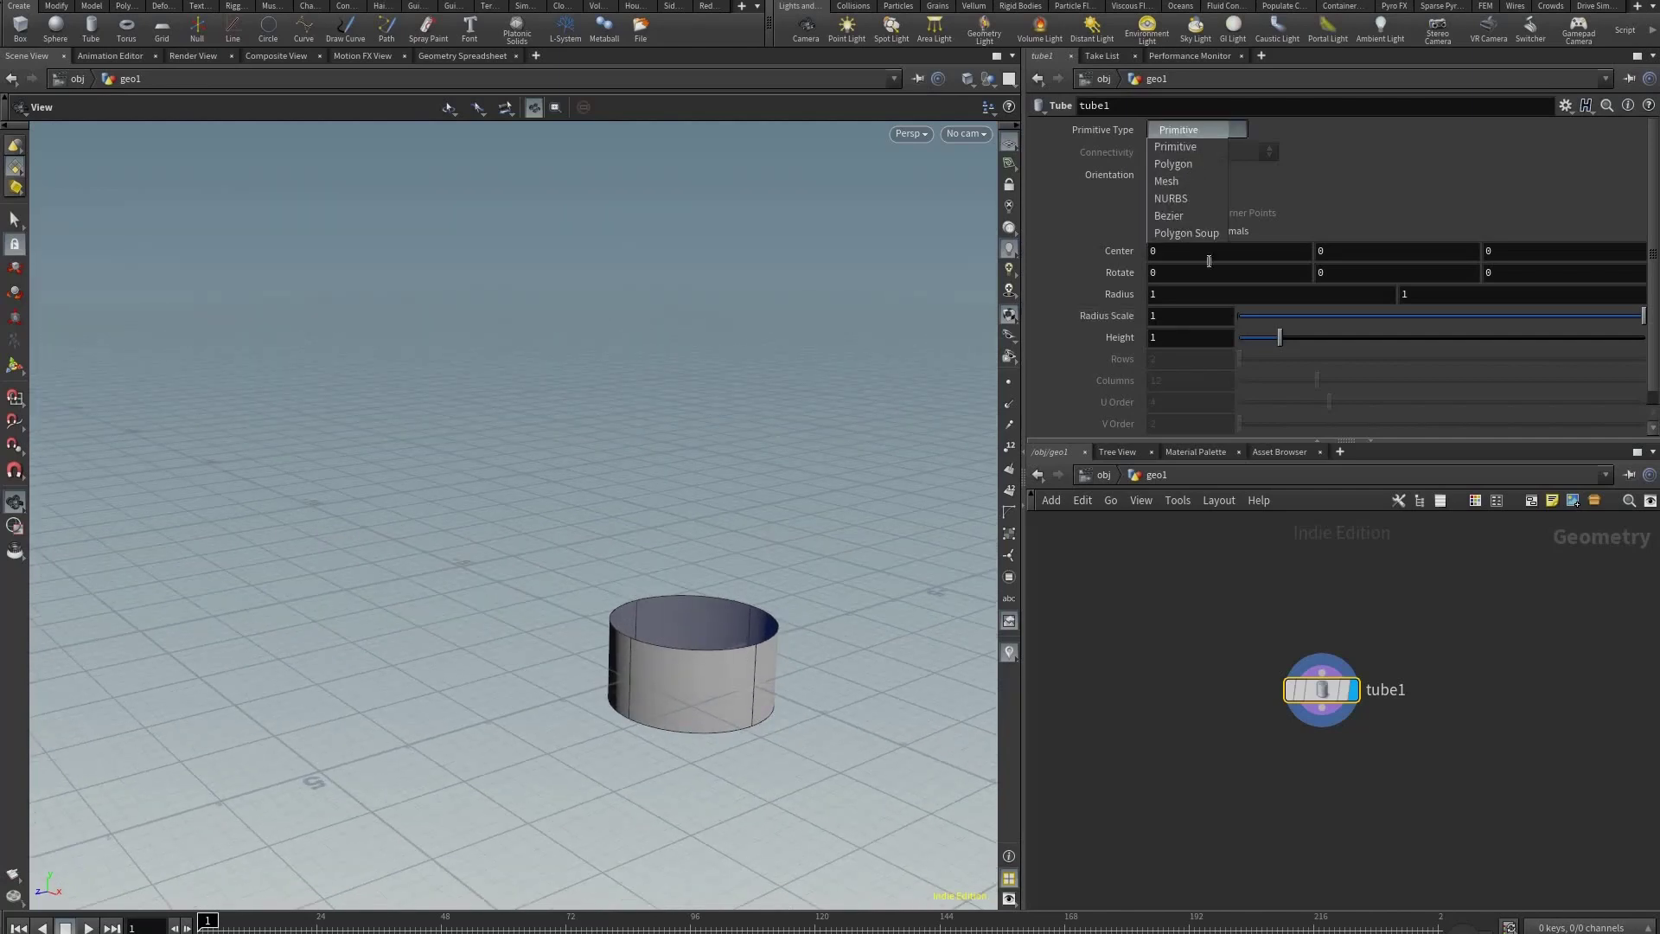
key(Return)
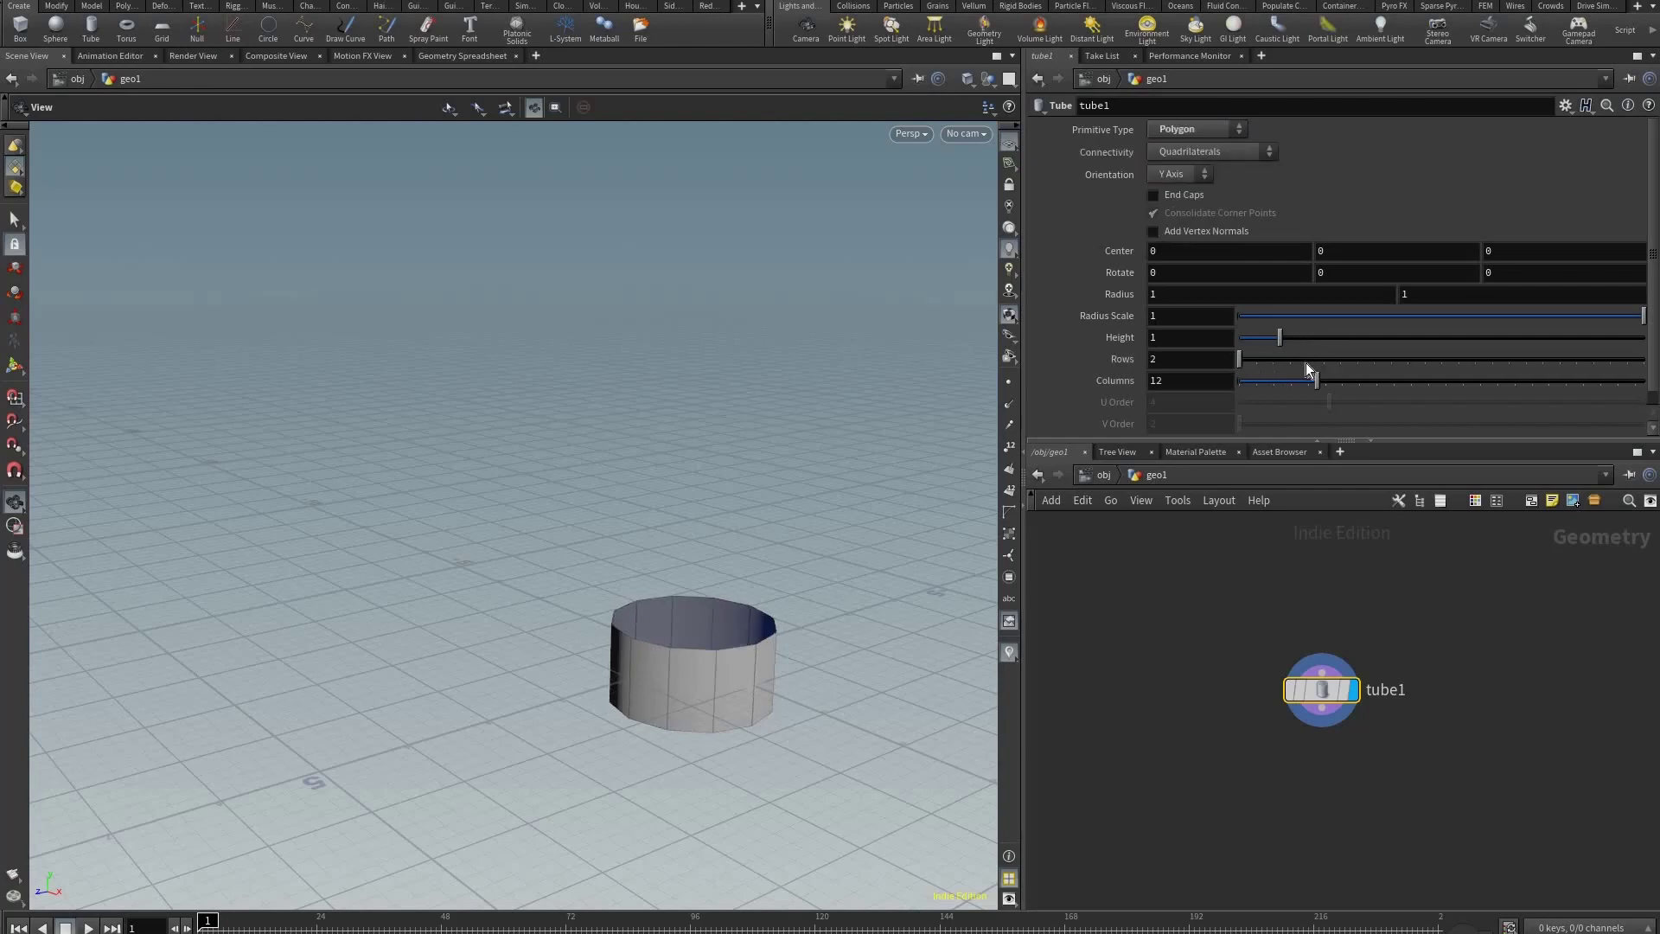
drag(1279, 337, 1309, 338)
drag(1240, 359, 1306, 361)
drag(1316, 380, 1342, 381)
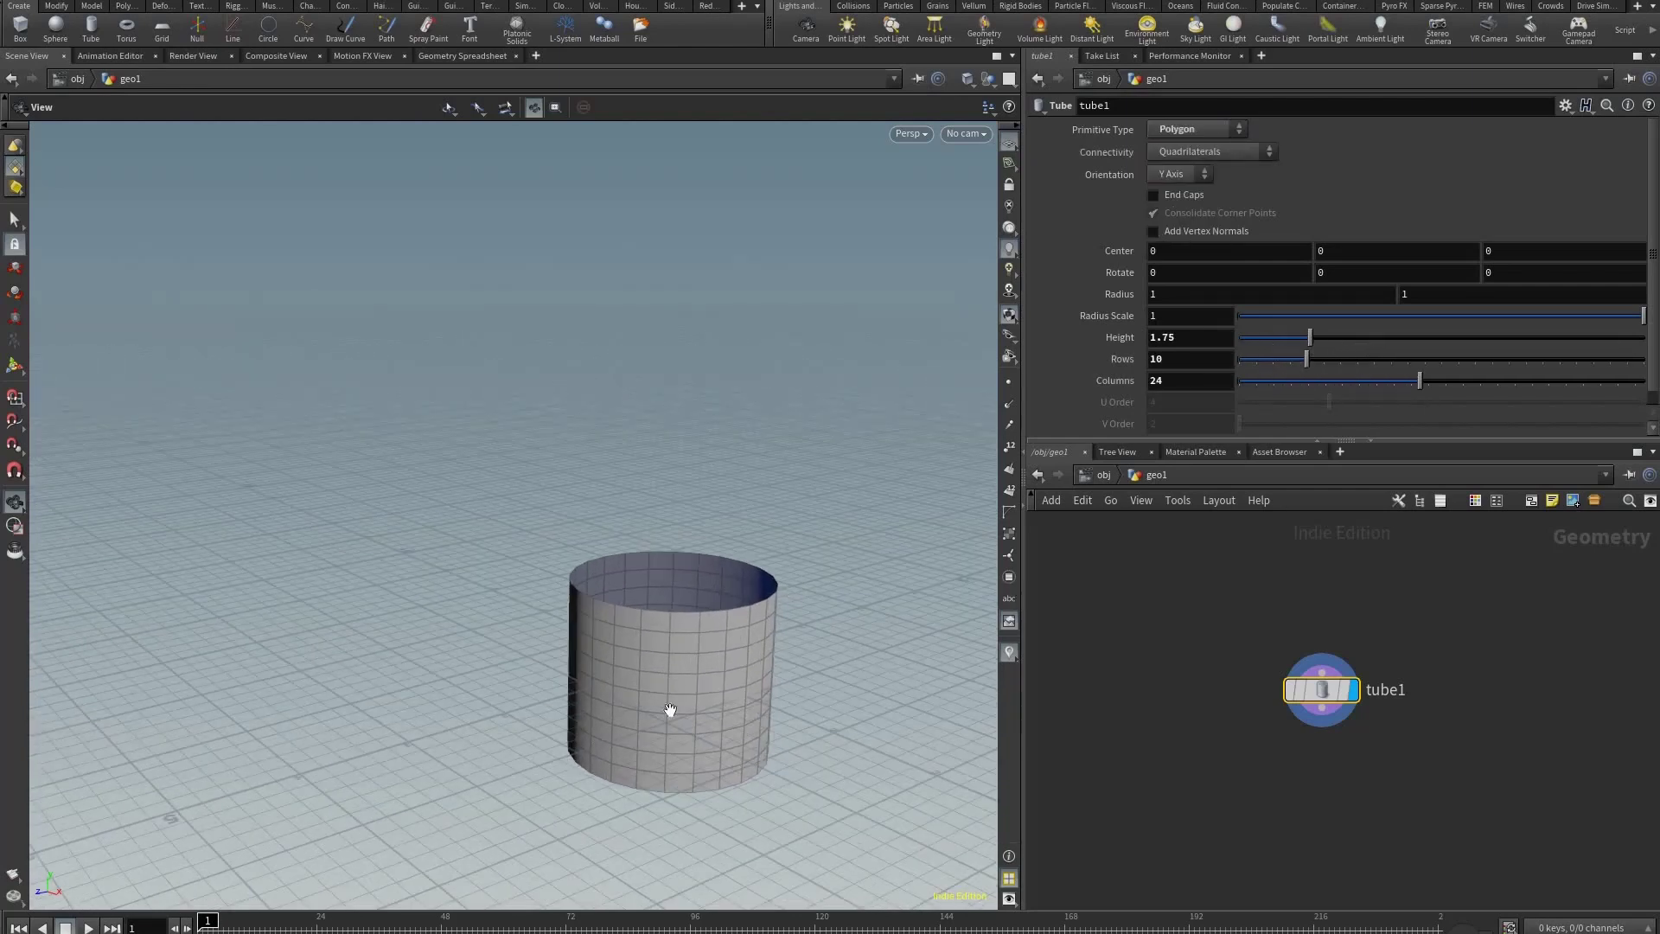
drag(669, 709, 755, 582)
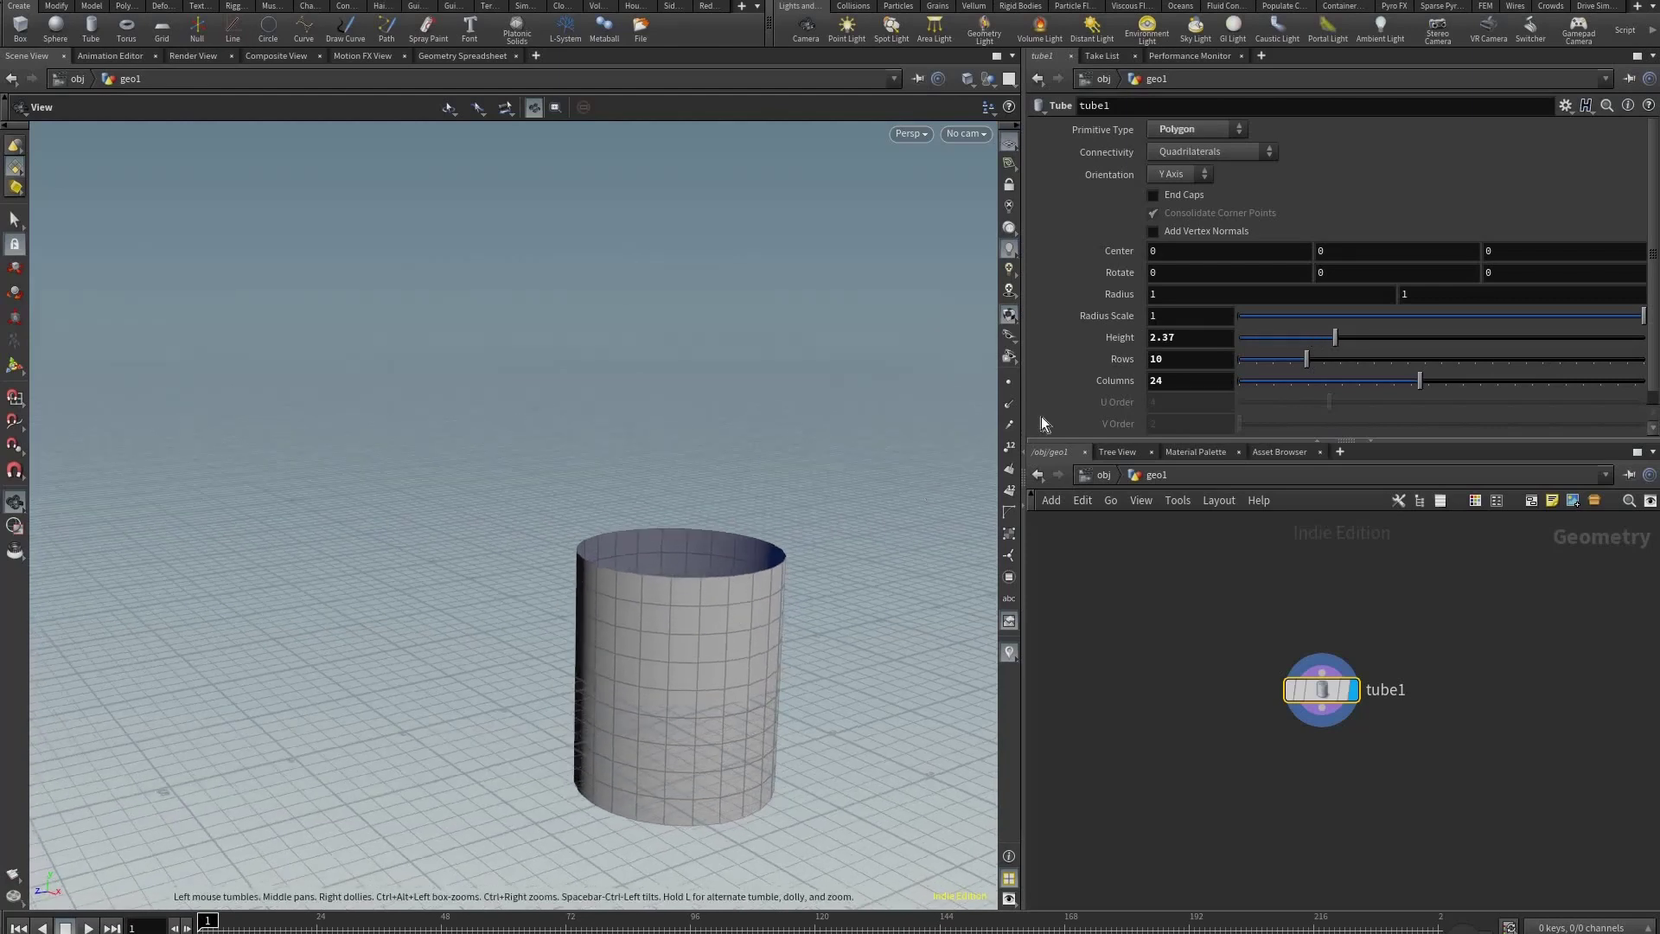
drag(789, 484, 815, 552)
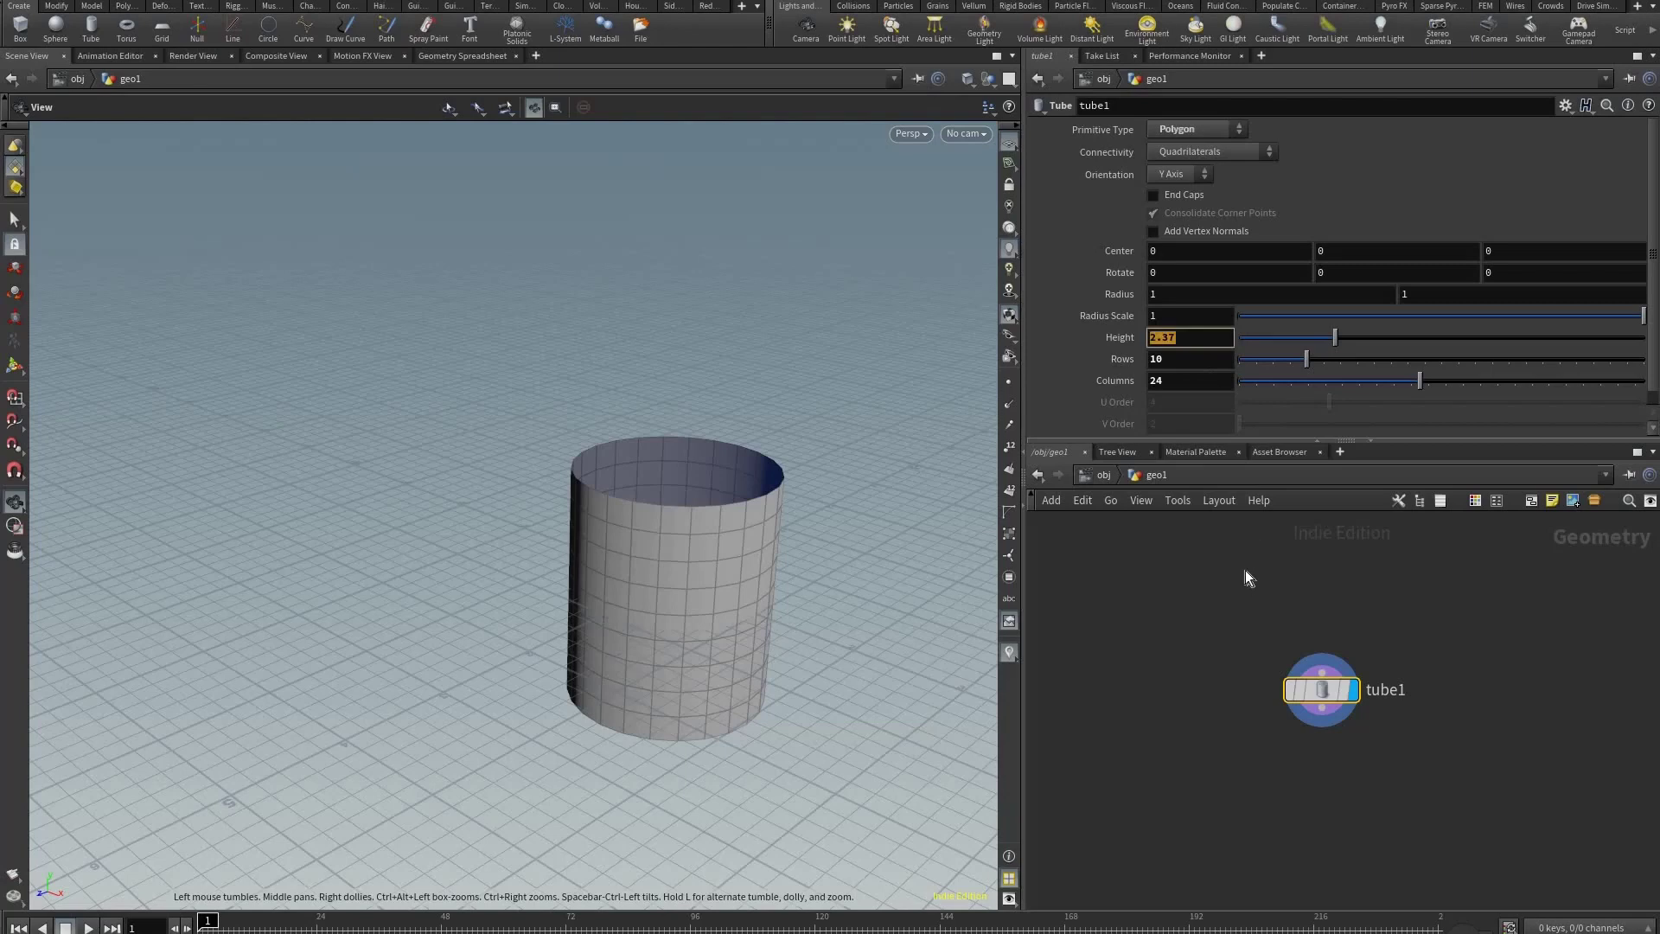
Link the tube's Center Y to its height as a relative reference with the expression ch("height")/2
right_click(1206, 339)
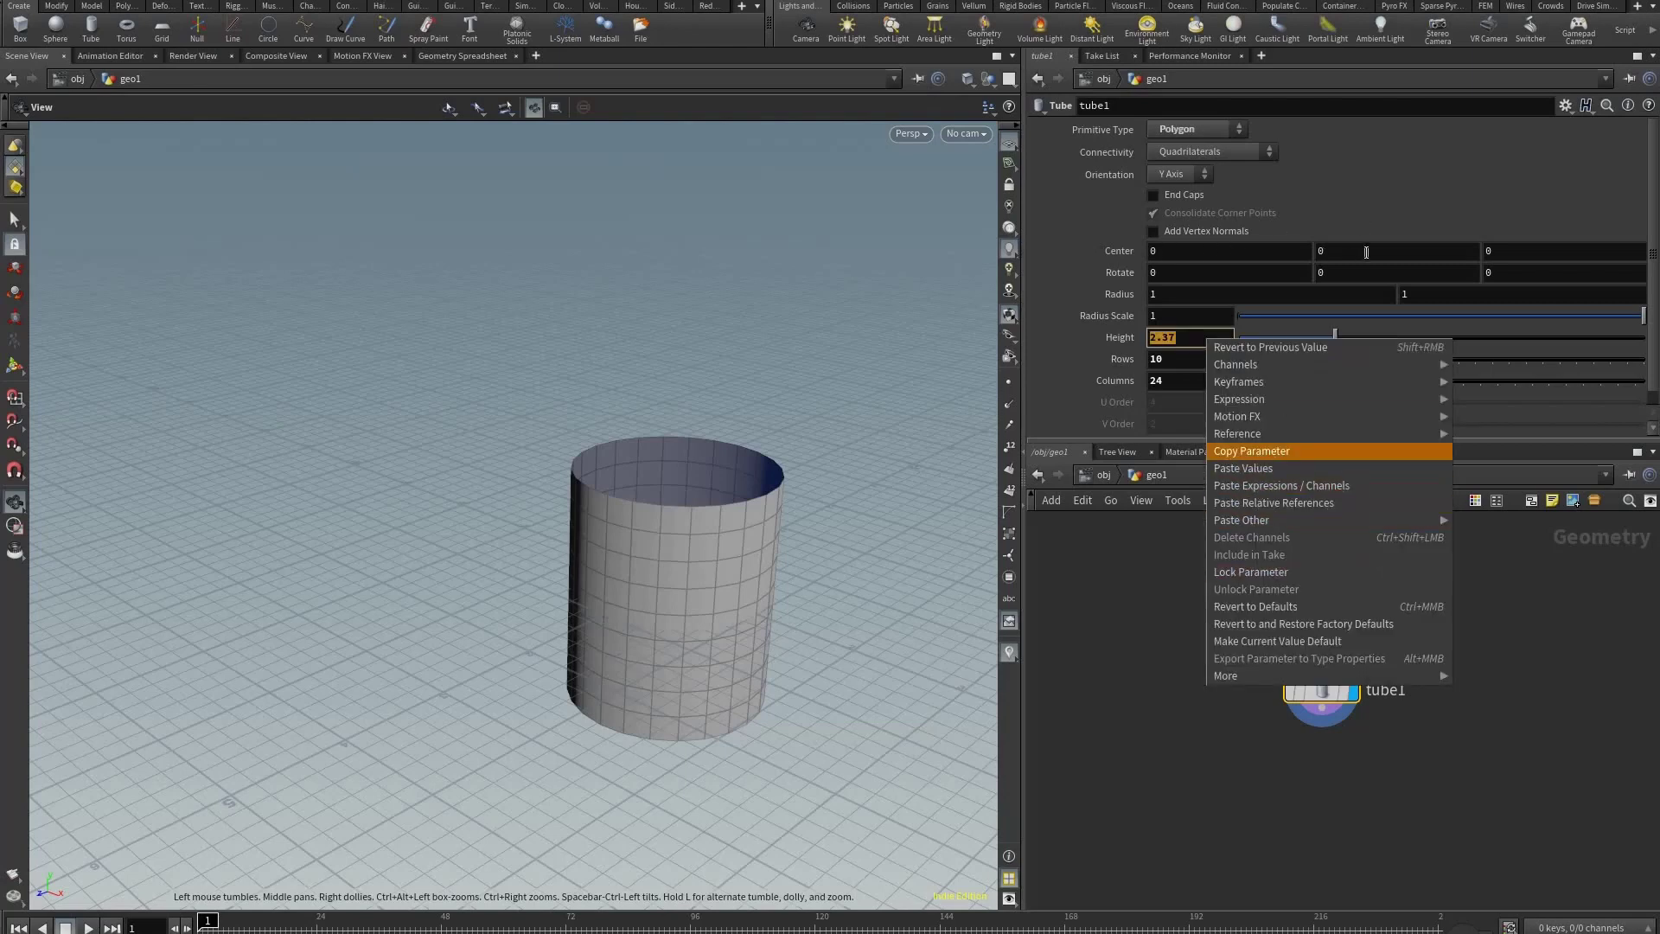
click(1275, 451)
right_click(1348, 251)
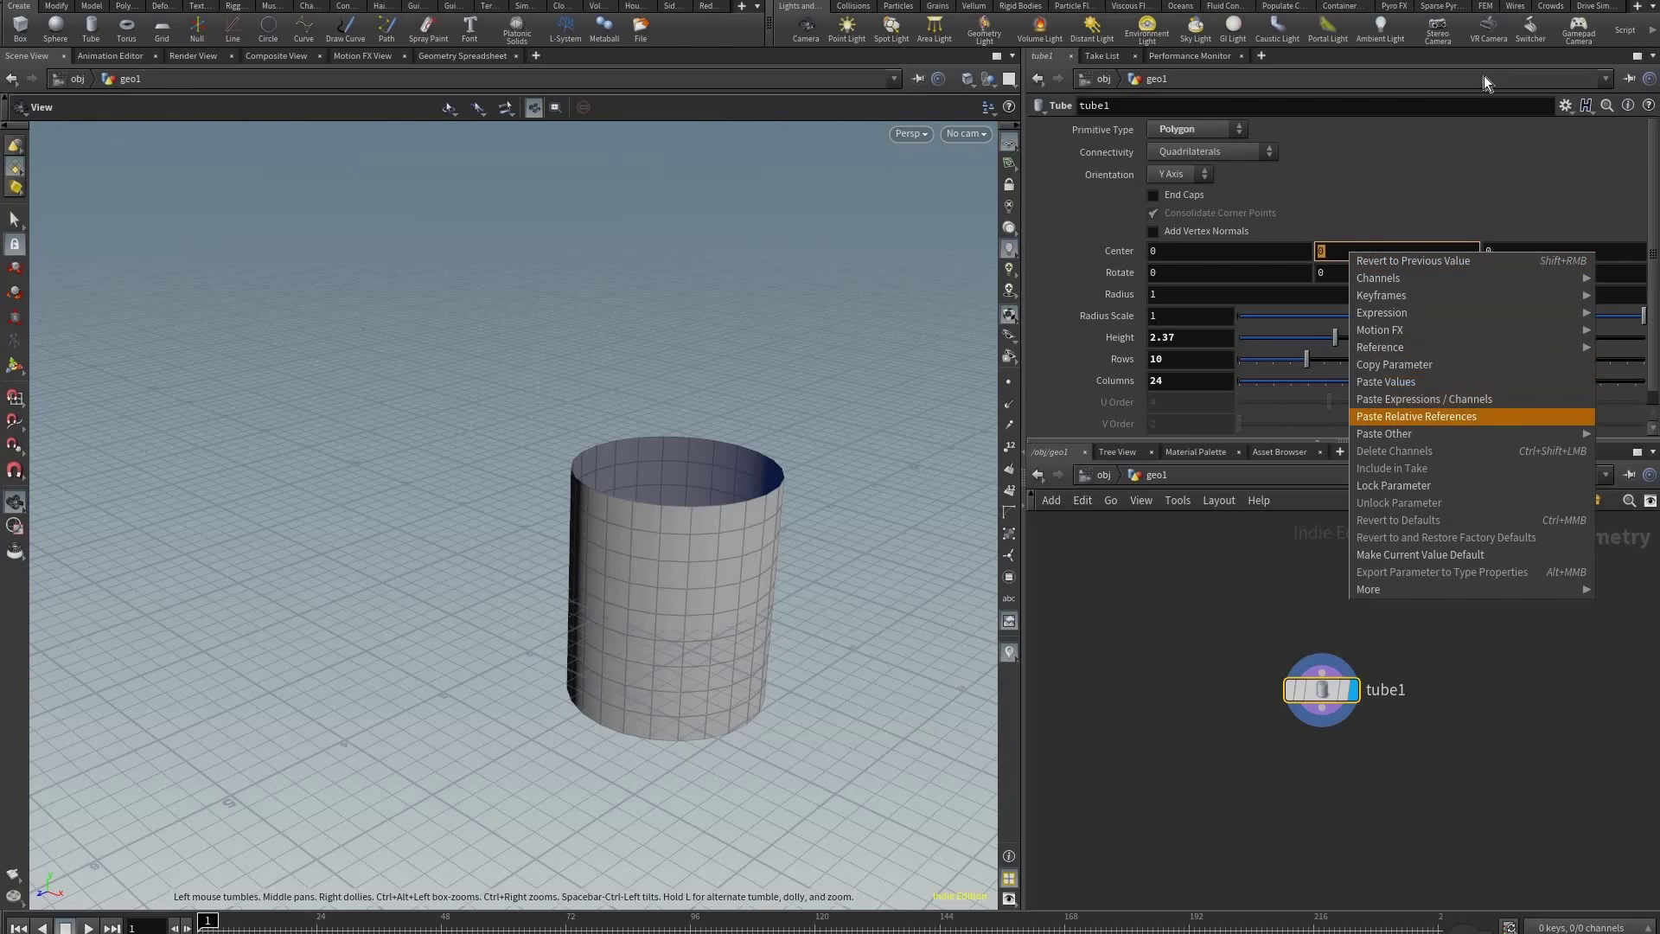
click(1416, 417)
text(/2)
key(Return)
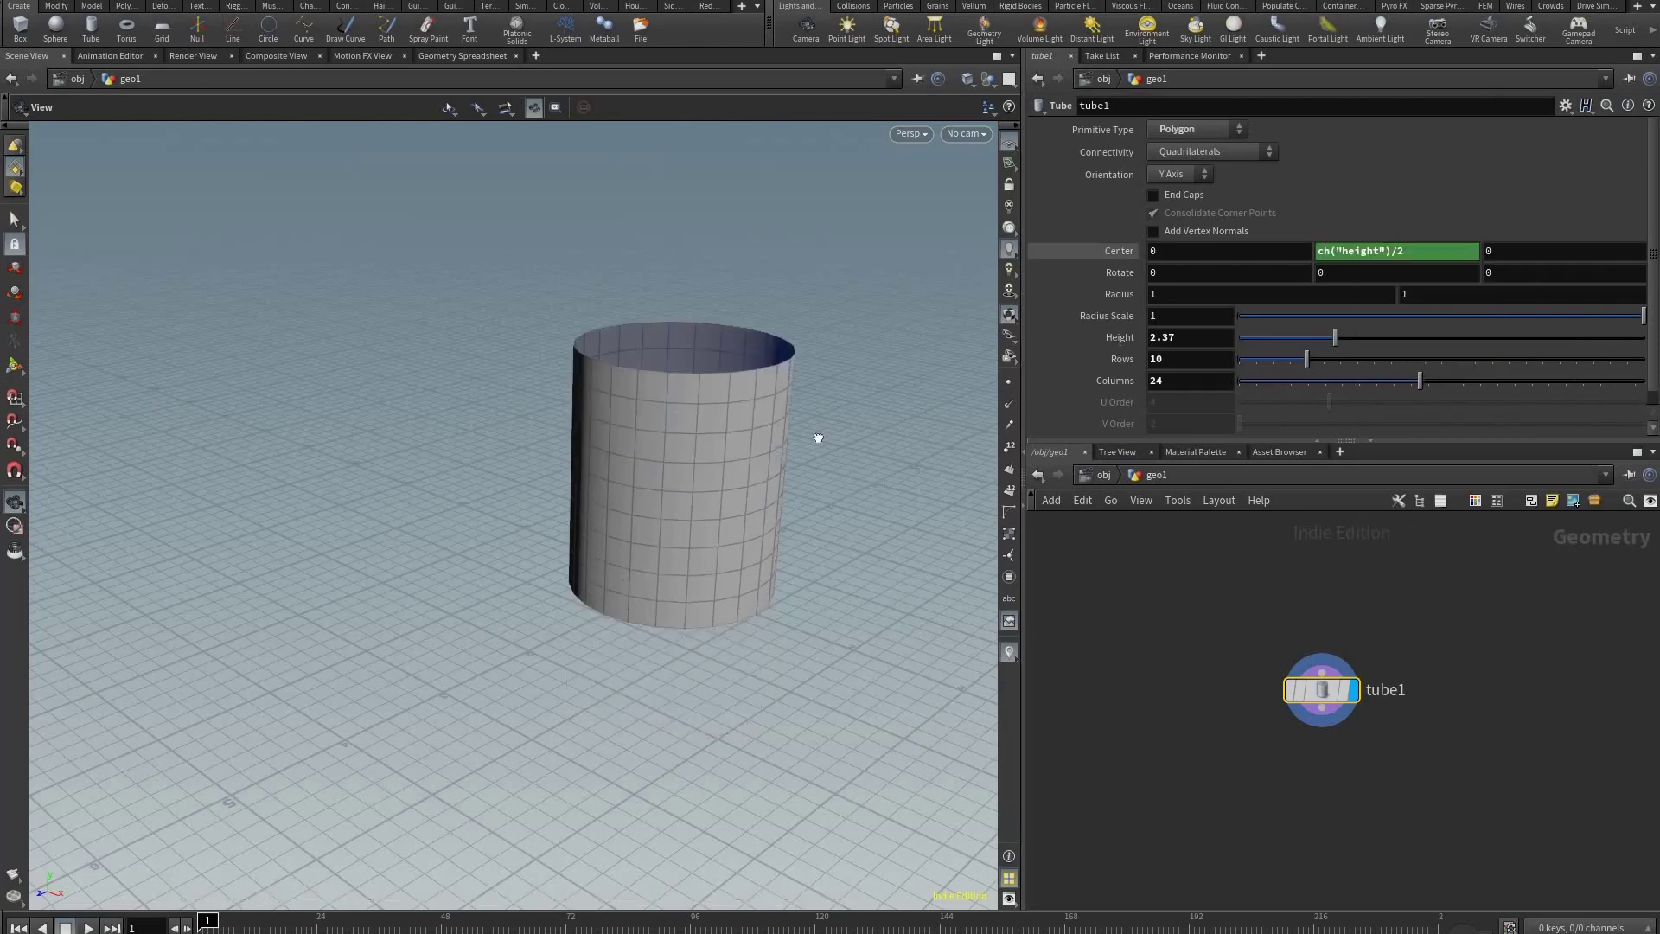
Increase the tube's height to about 8.97 and reduce its rows to 5
drag(873, 488, 869, 422)
drag(1335, 337, 1359, 337)
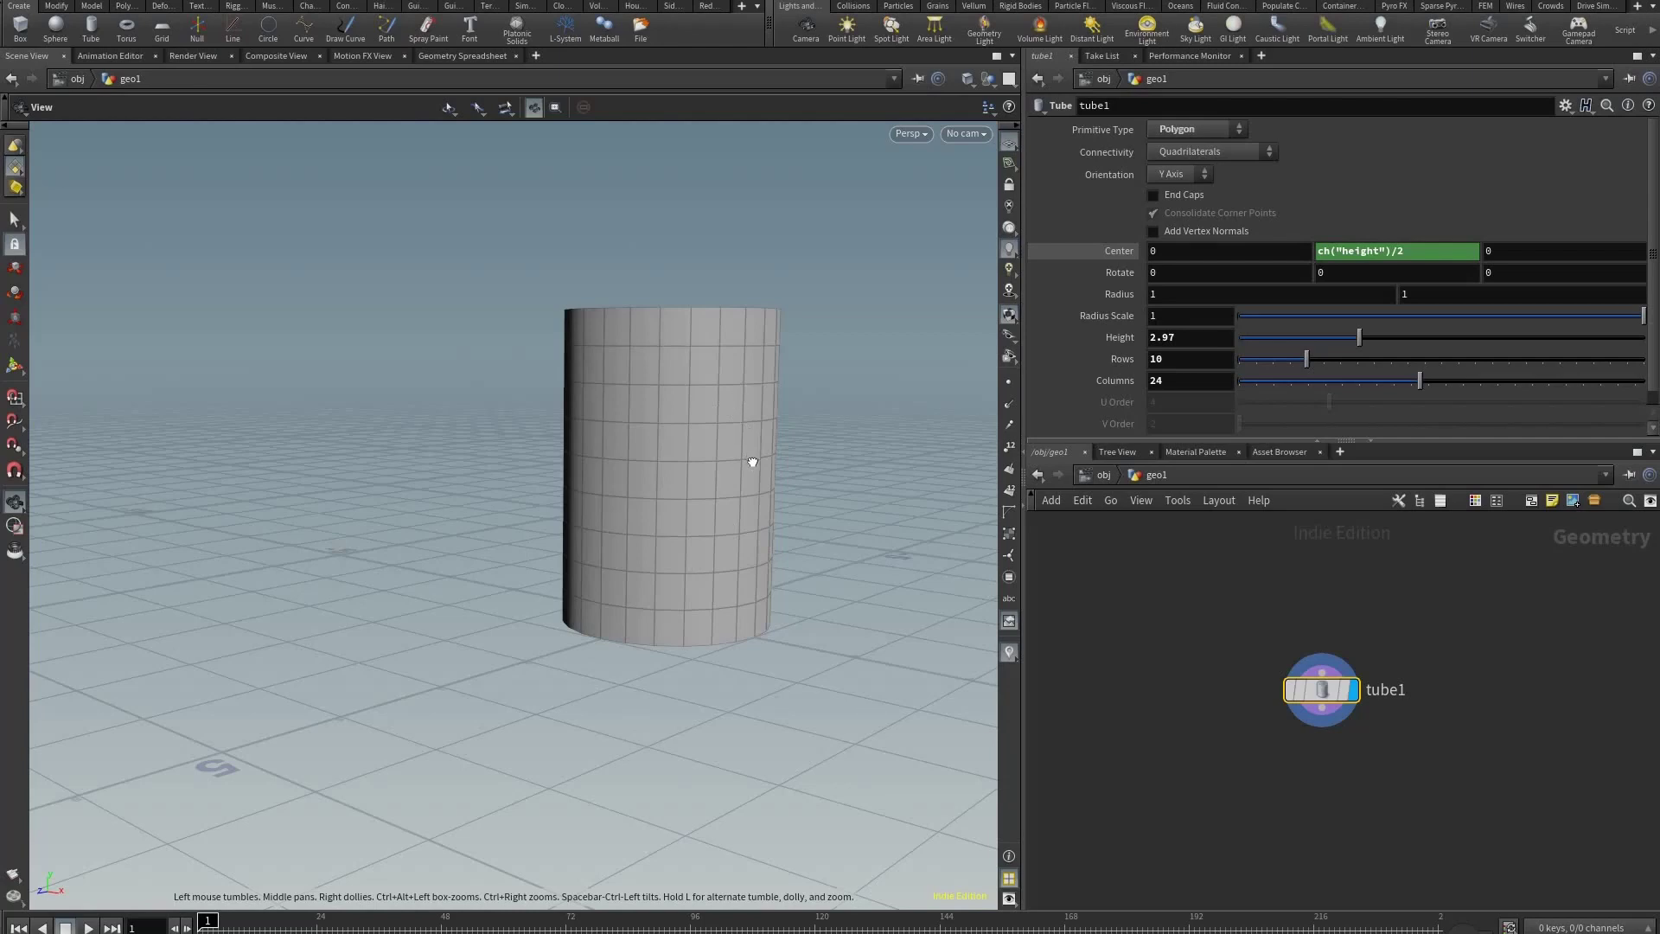
drag(752, 461, 746, 461)
drag(974, 420, 978, 449)
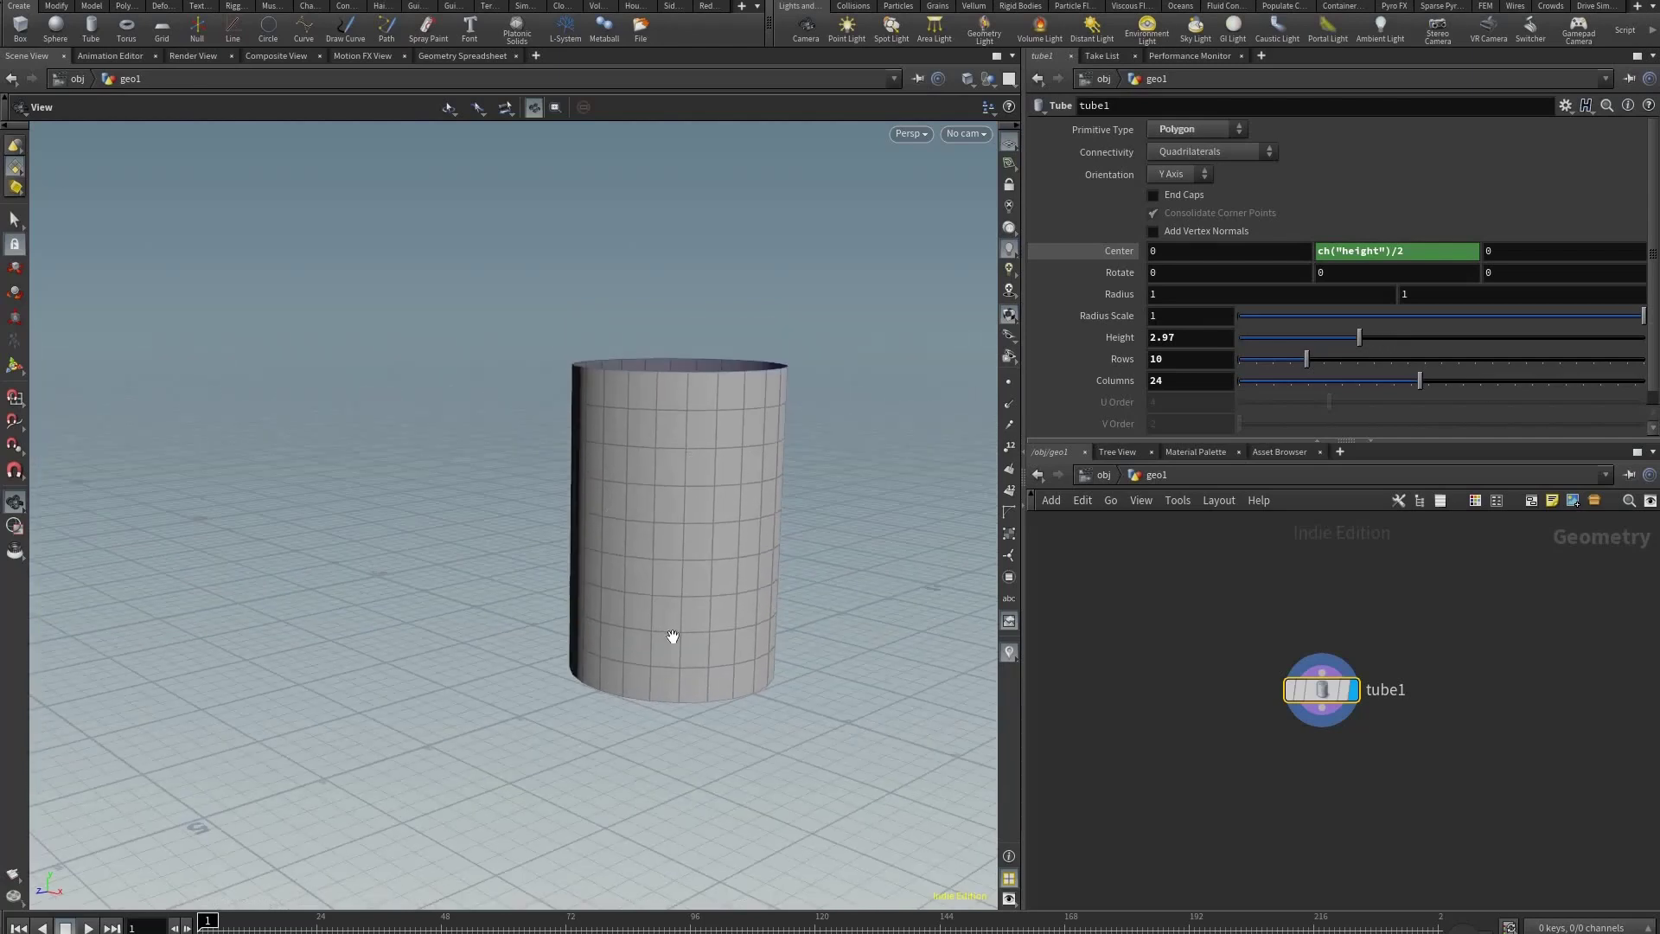
drag(672, 637, 692, 593)
drag(1358, 337, 1601, 347)
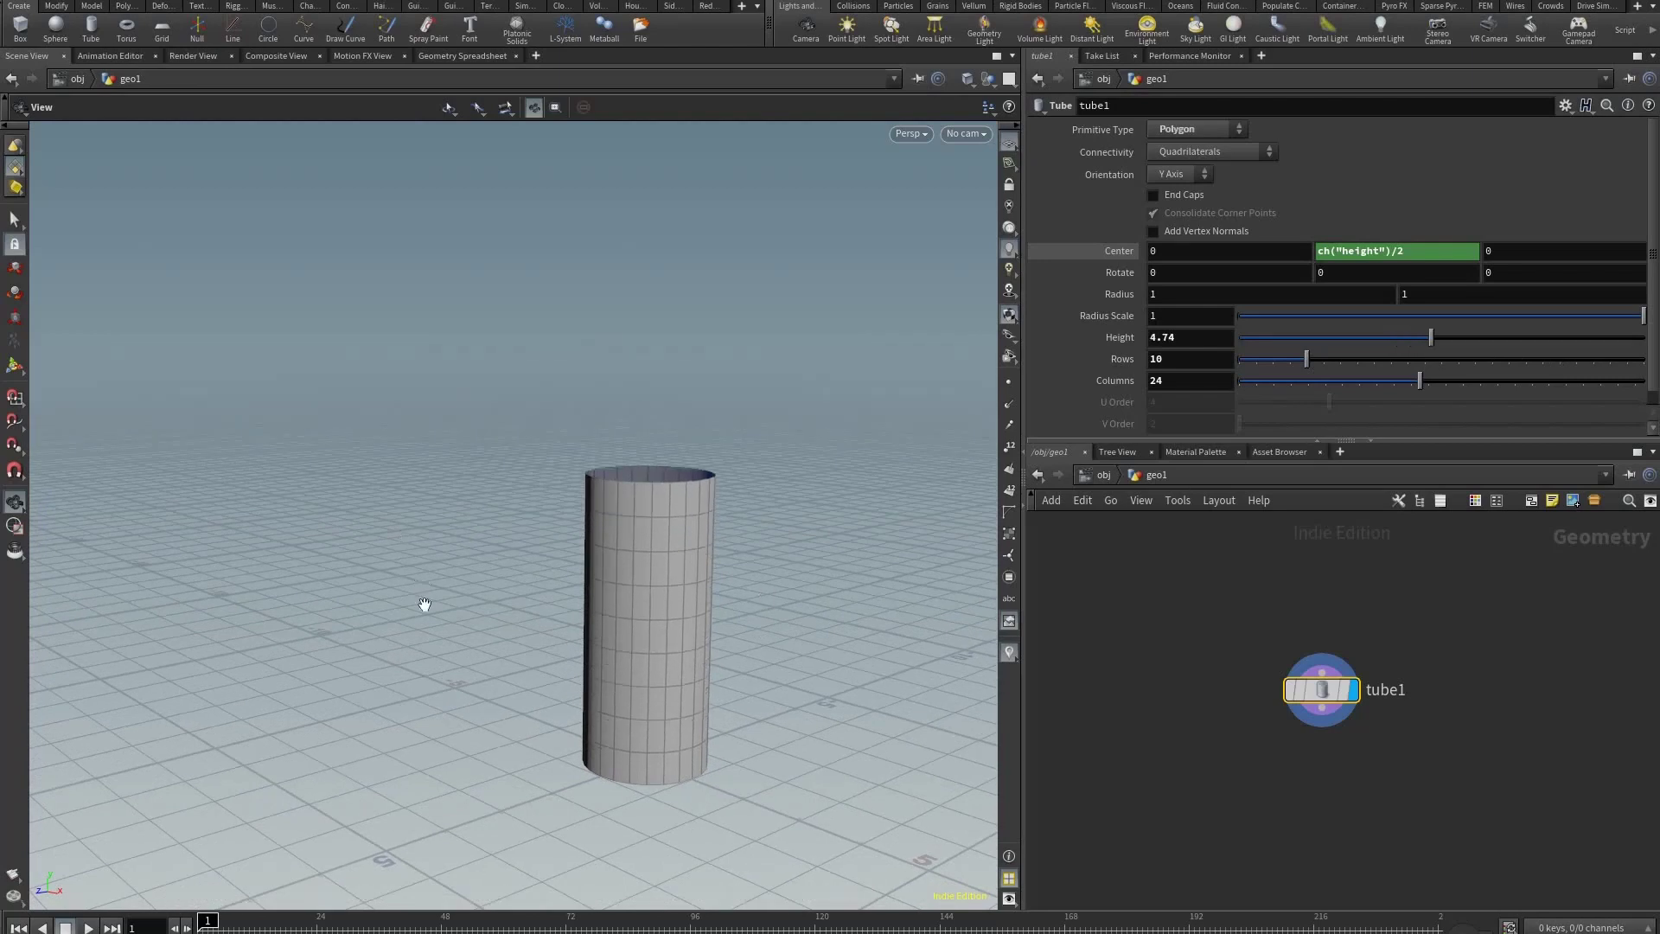
drag(649, 621, 663, 682)
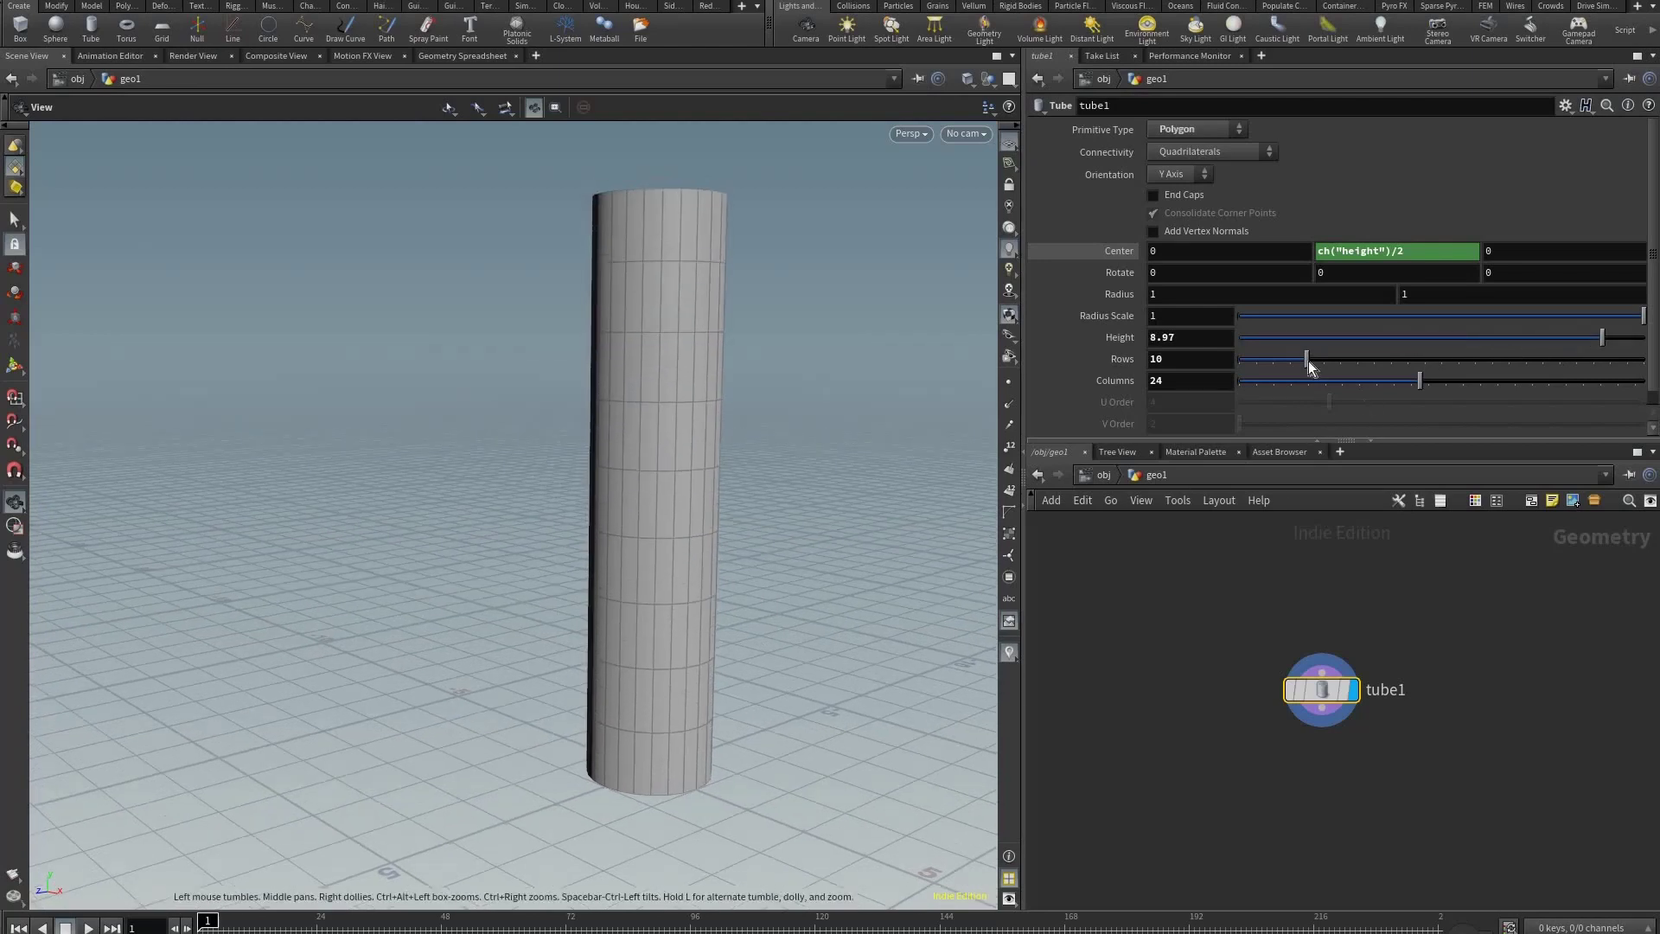
click(1262, 357)
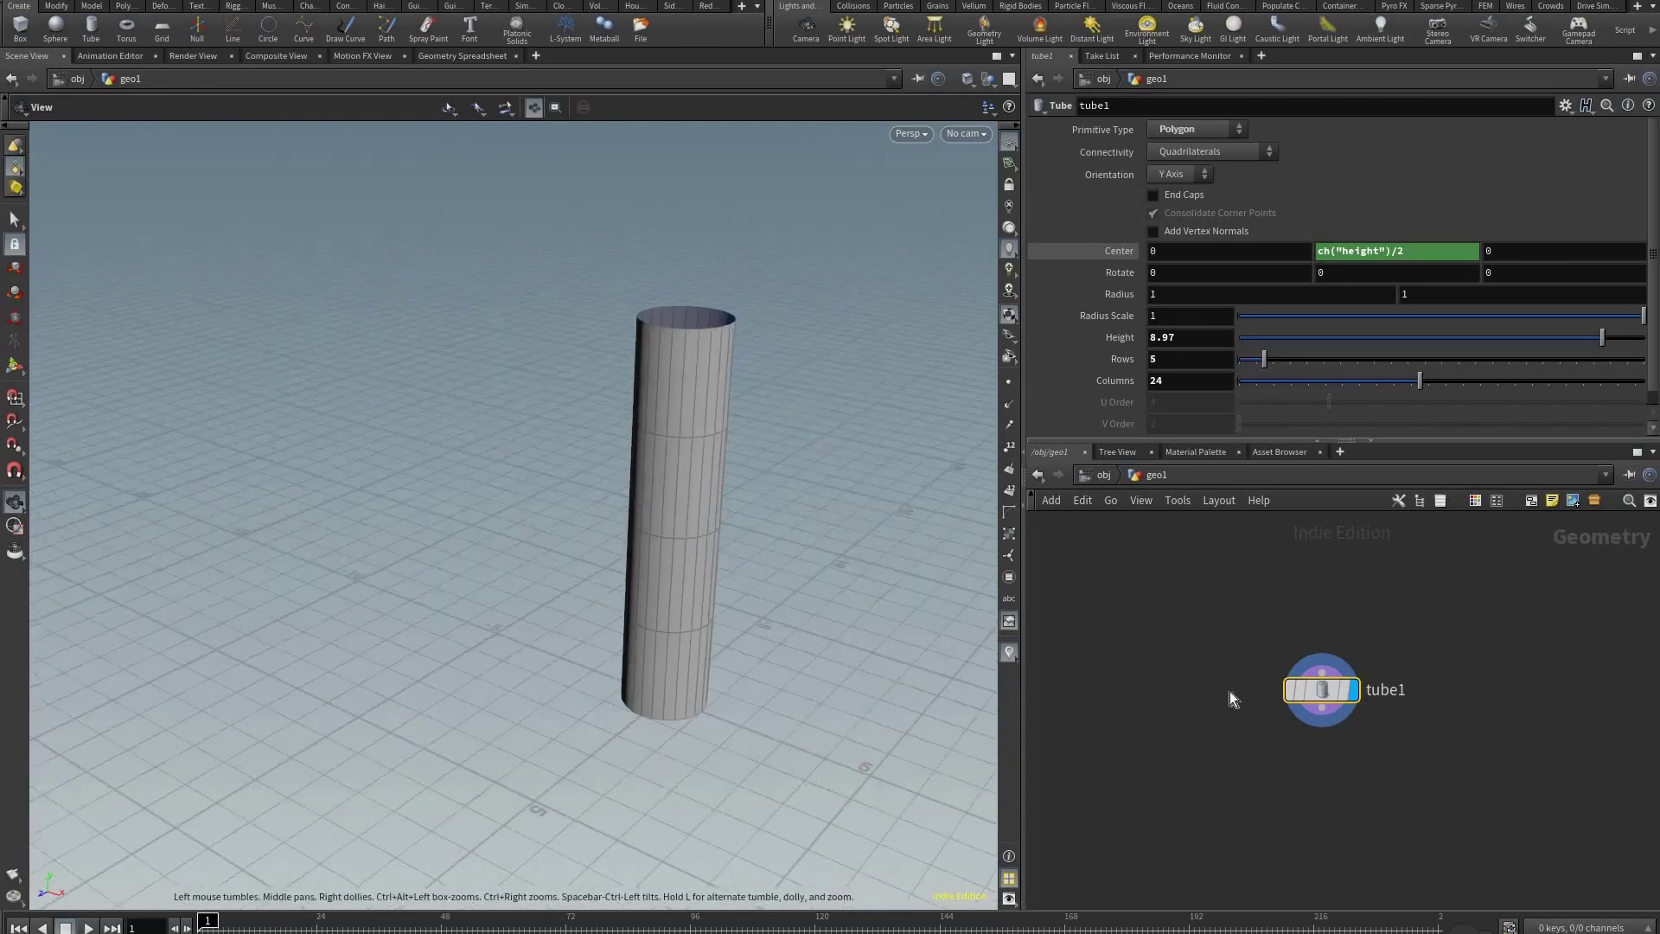
Add a Merge node below the tube, feed the tube into it, and space the two nodes apart
middle_drag(1281, 731, 1248, 685)
scroll(1254, 682, down, 2)
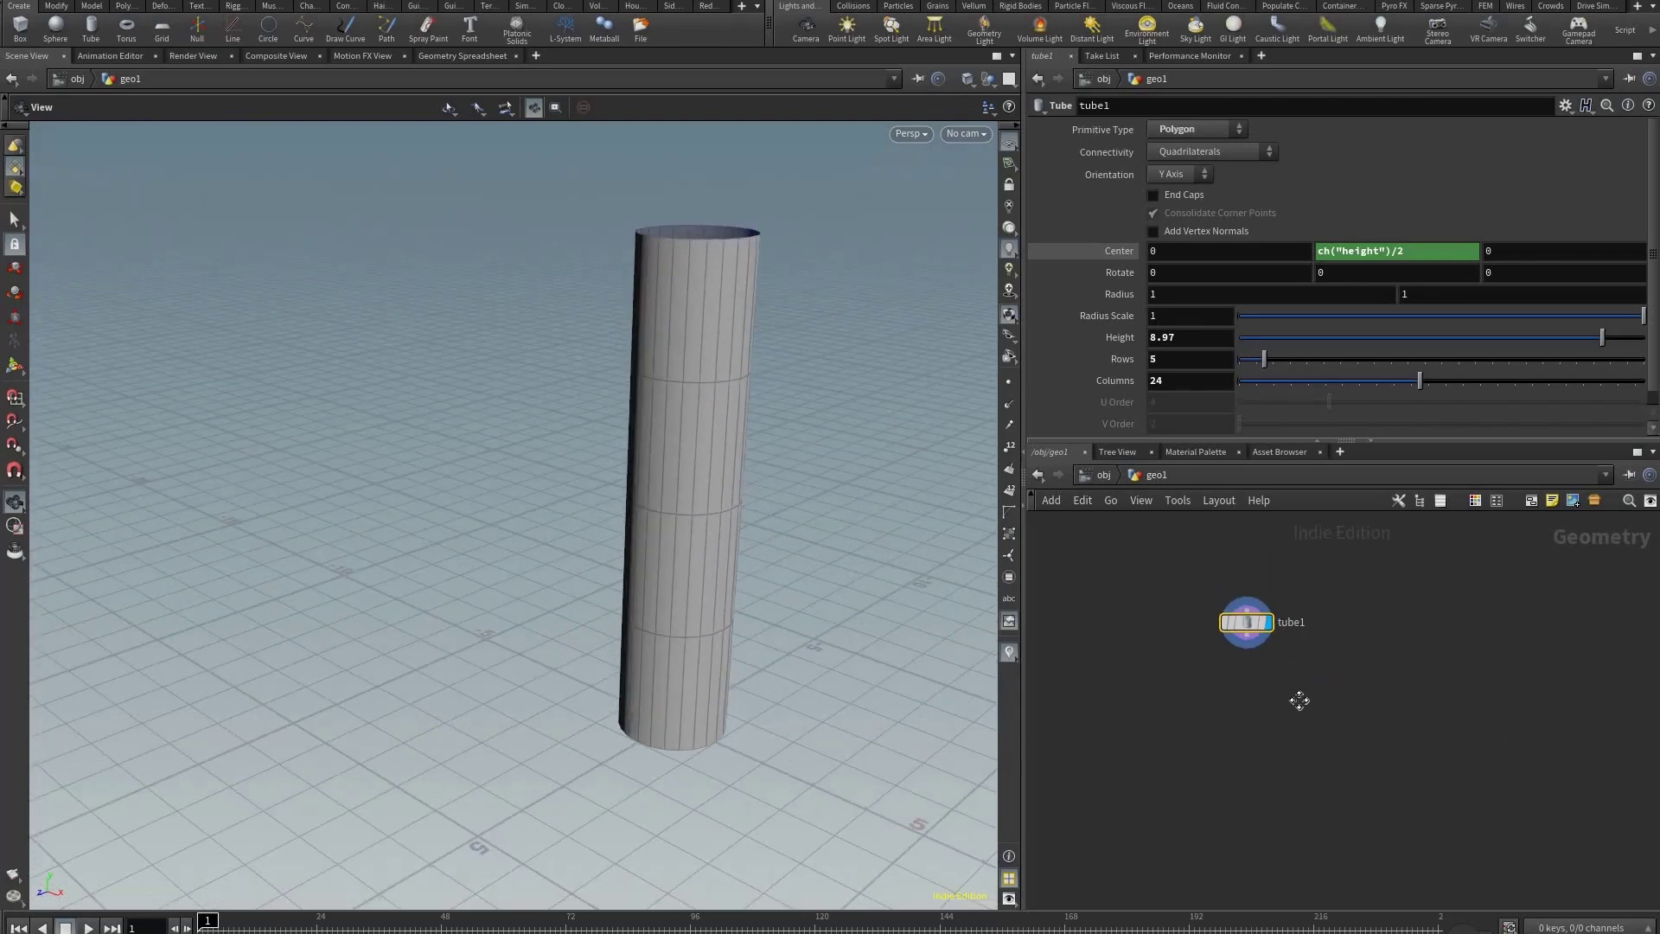
scroll(1326, 733, up, 2)
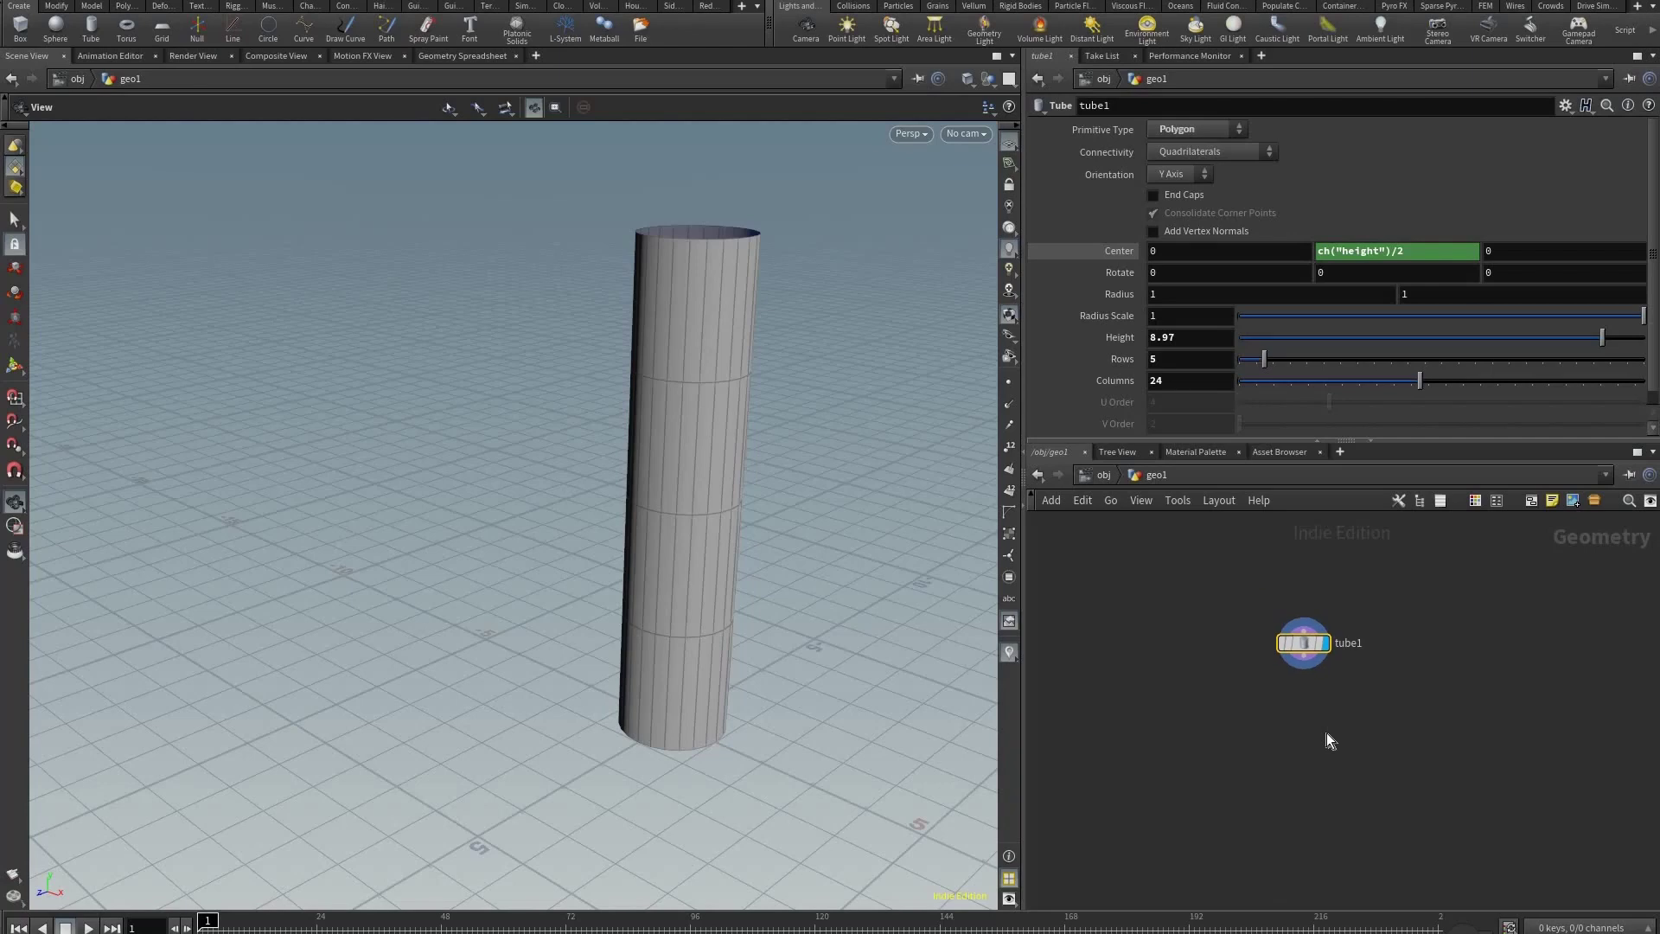
click(1326, 734)
key(Tab)
text(mou)
key(Return)
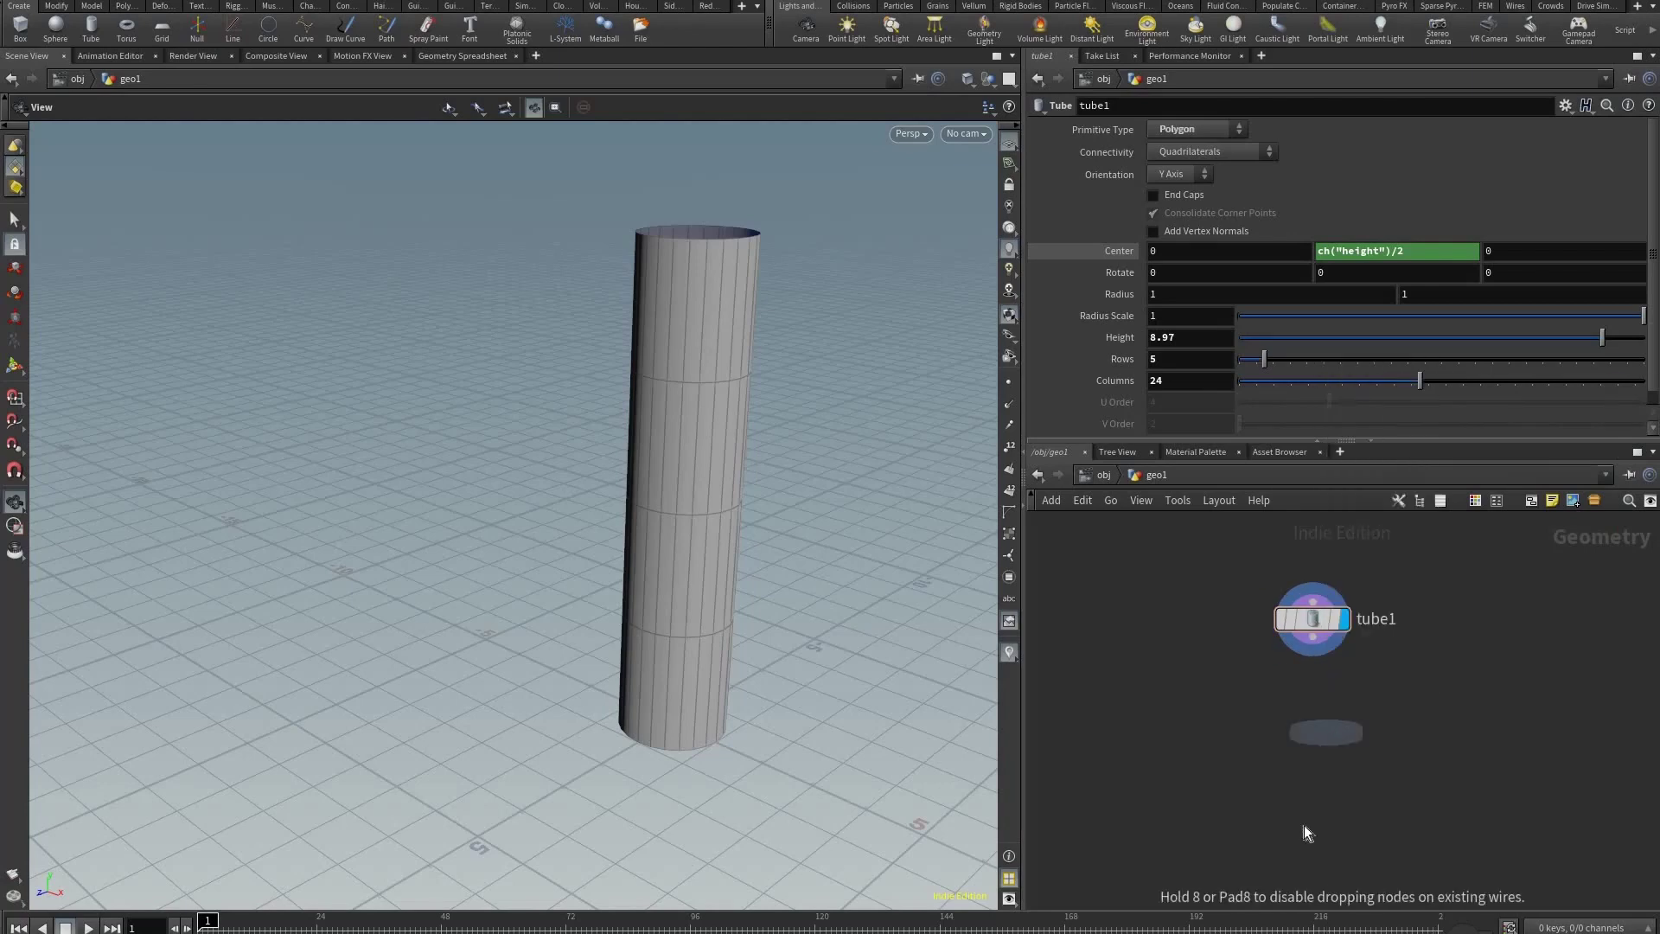
scroll(1311, 838, up, 1)
click(1319, 754)
drag(1305, 733, 1289, 838)
drag(1310, 595, 1397, 586)
Add a Grid node beside the tube and connect its output to the Merge node
scroll(1253, 717, down, 3)
key(Tab)
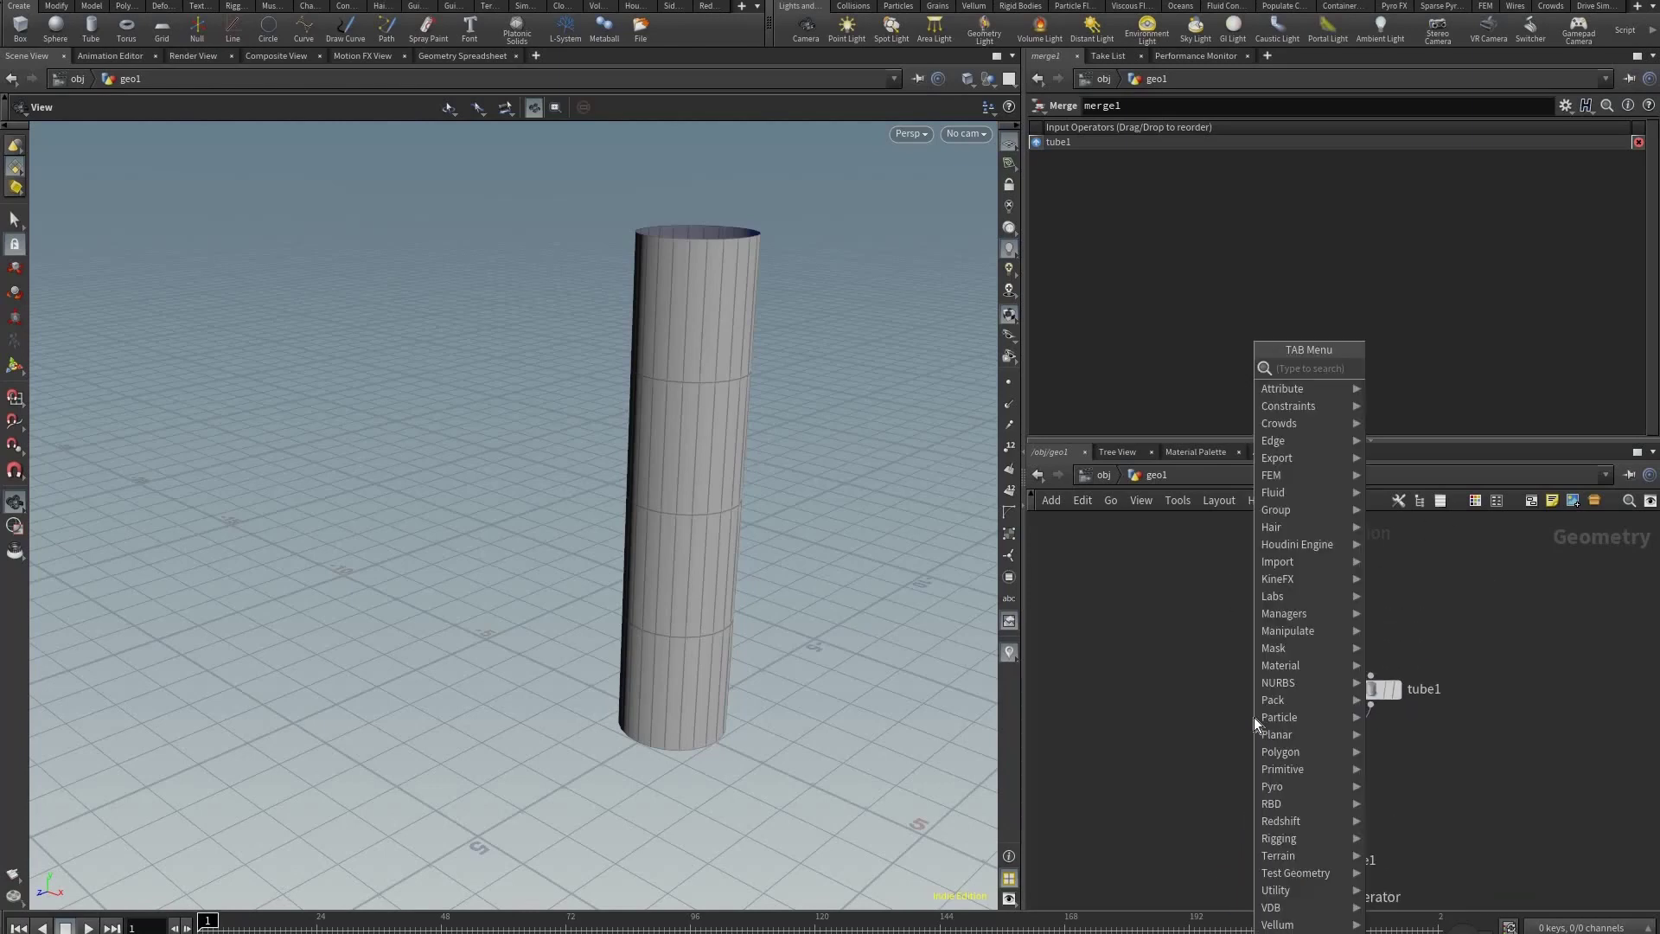
text(gr)
key(Return)
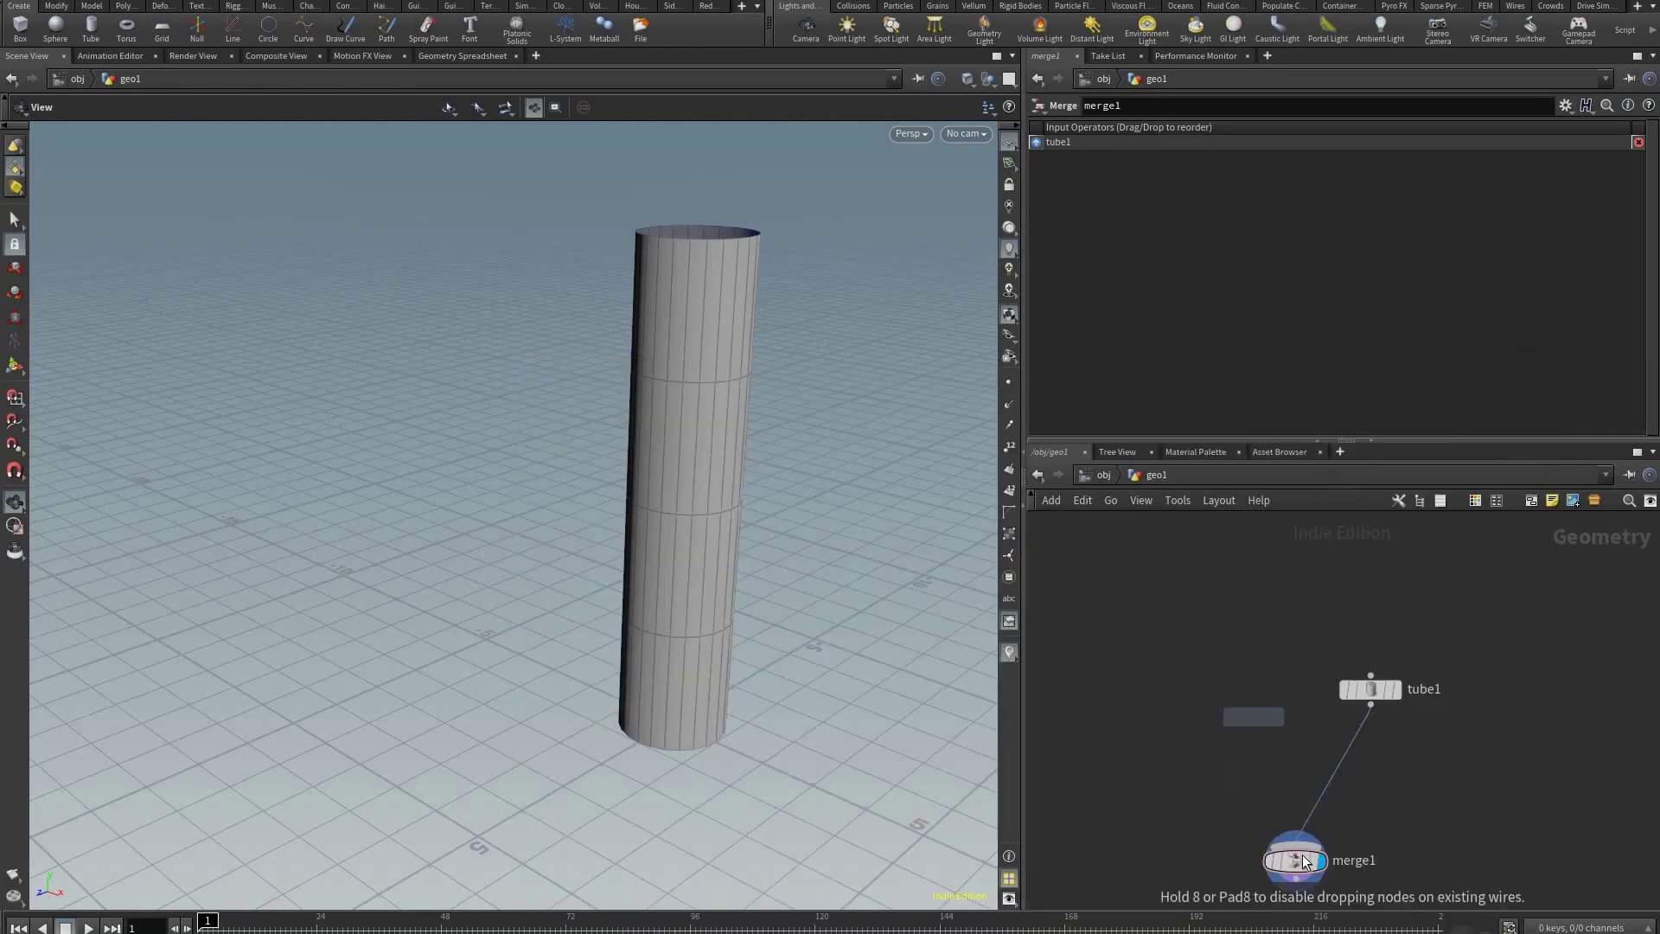
click(1221, 764)
drag(1224, 755, 1297, 851)
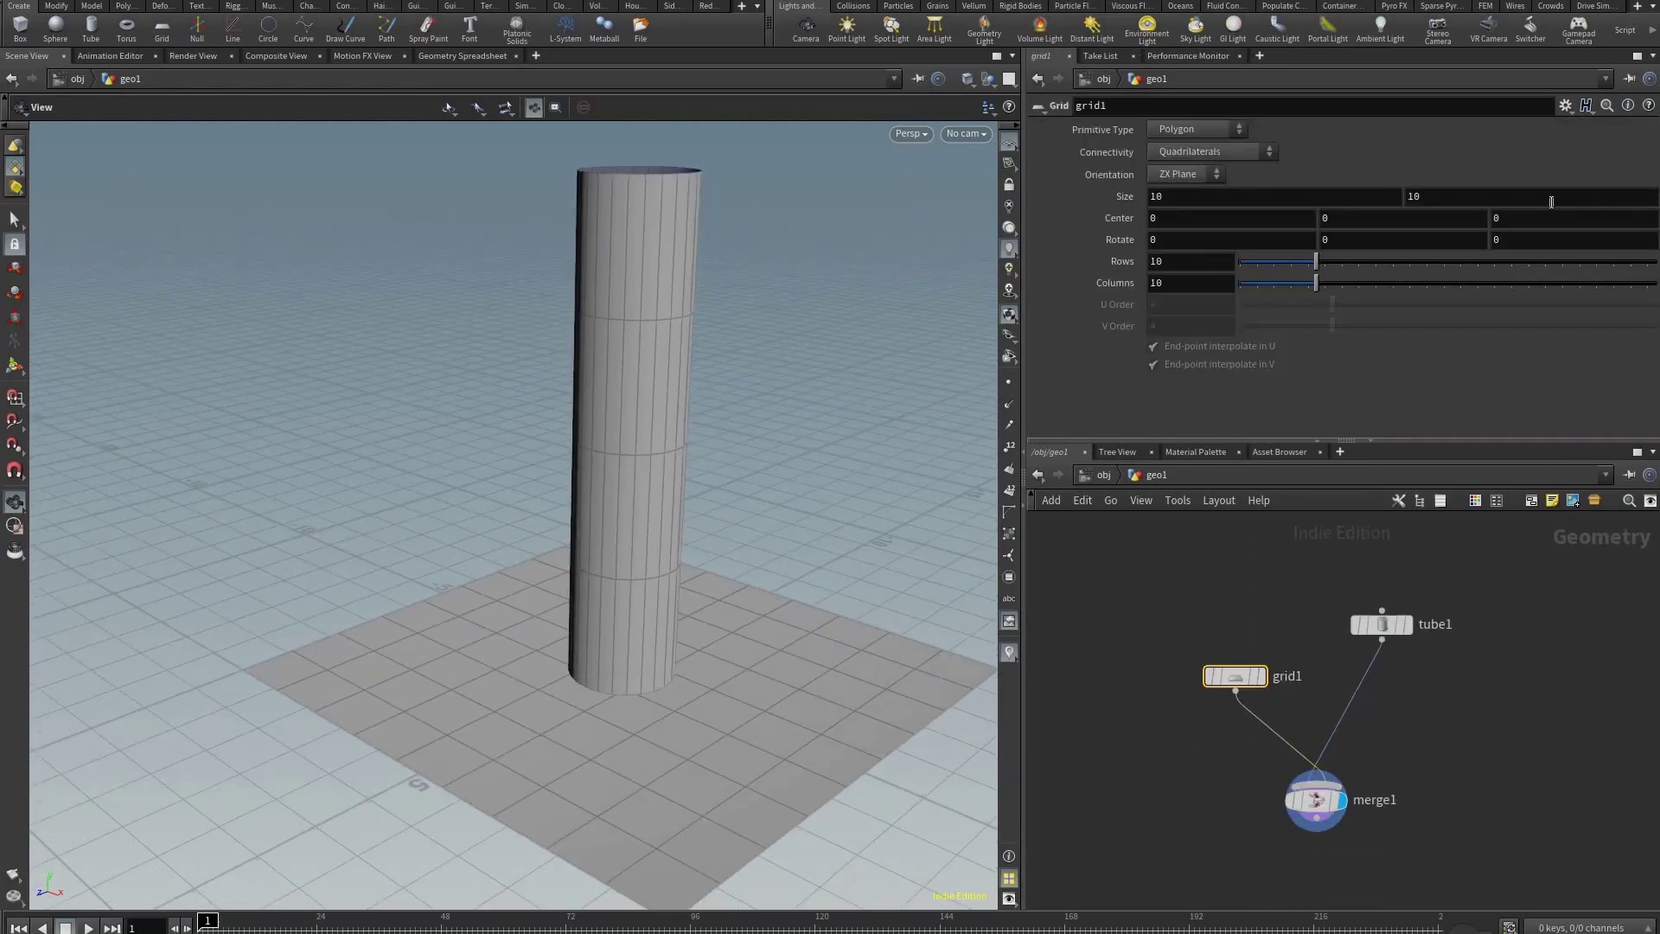
Set the grid's size to 2 by 2 with 2 rows and 2 columns
key(Tab)
text(2)
key(Tab)
text(2)
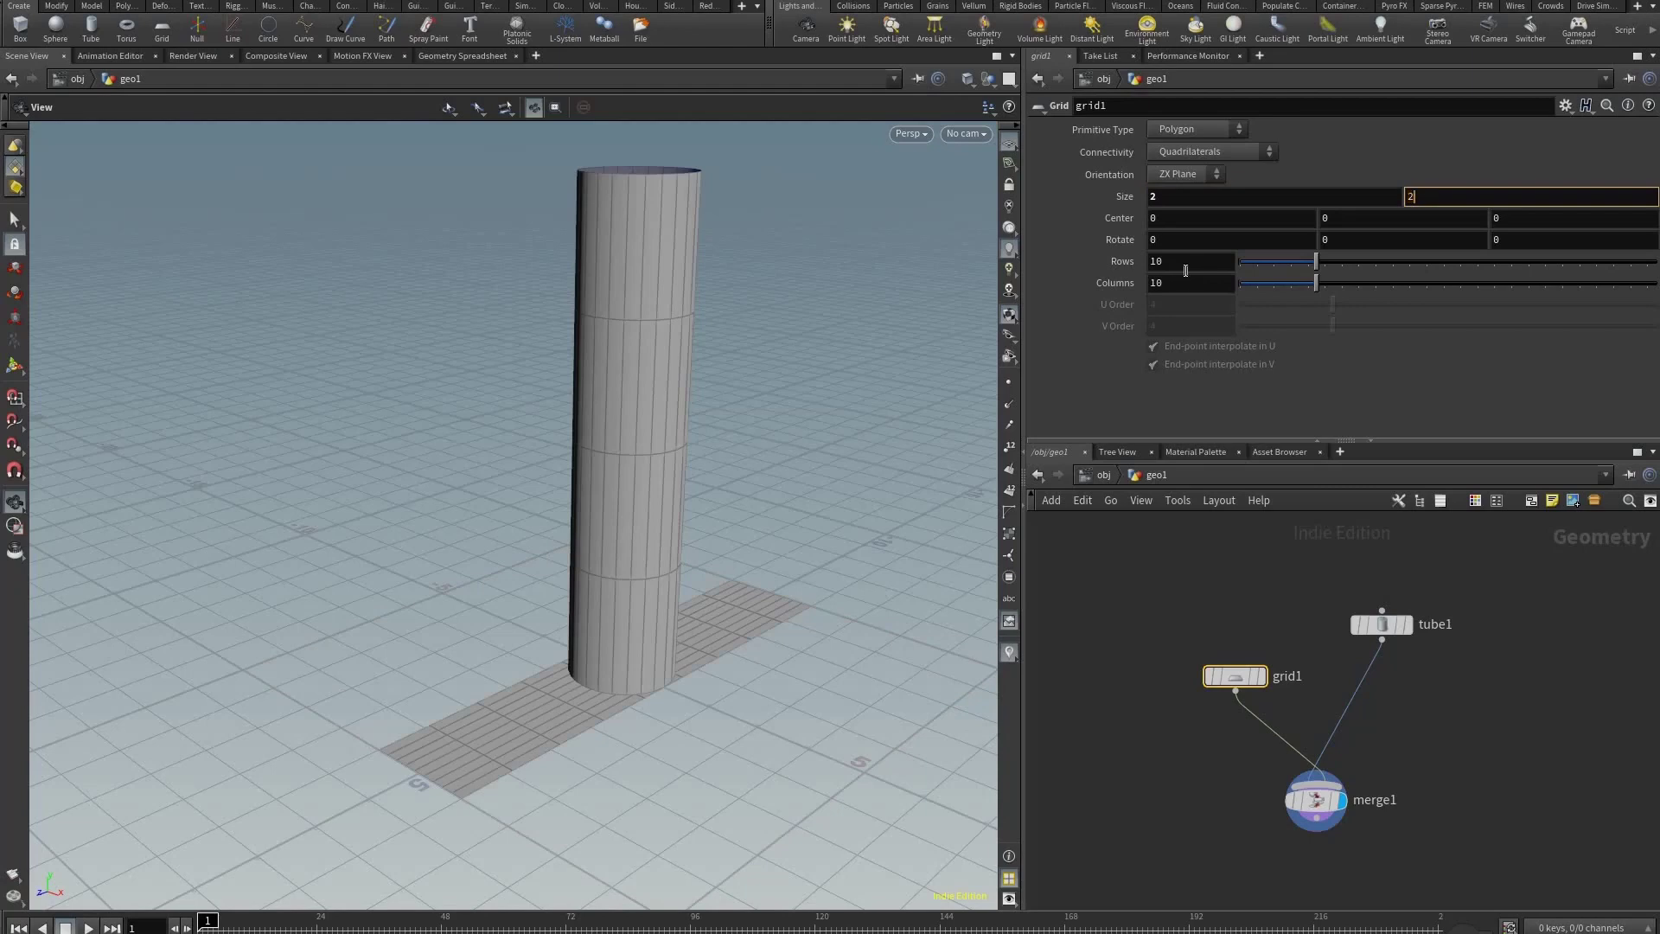
key(Return)
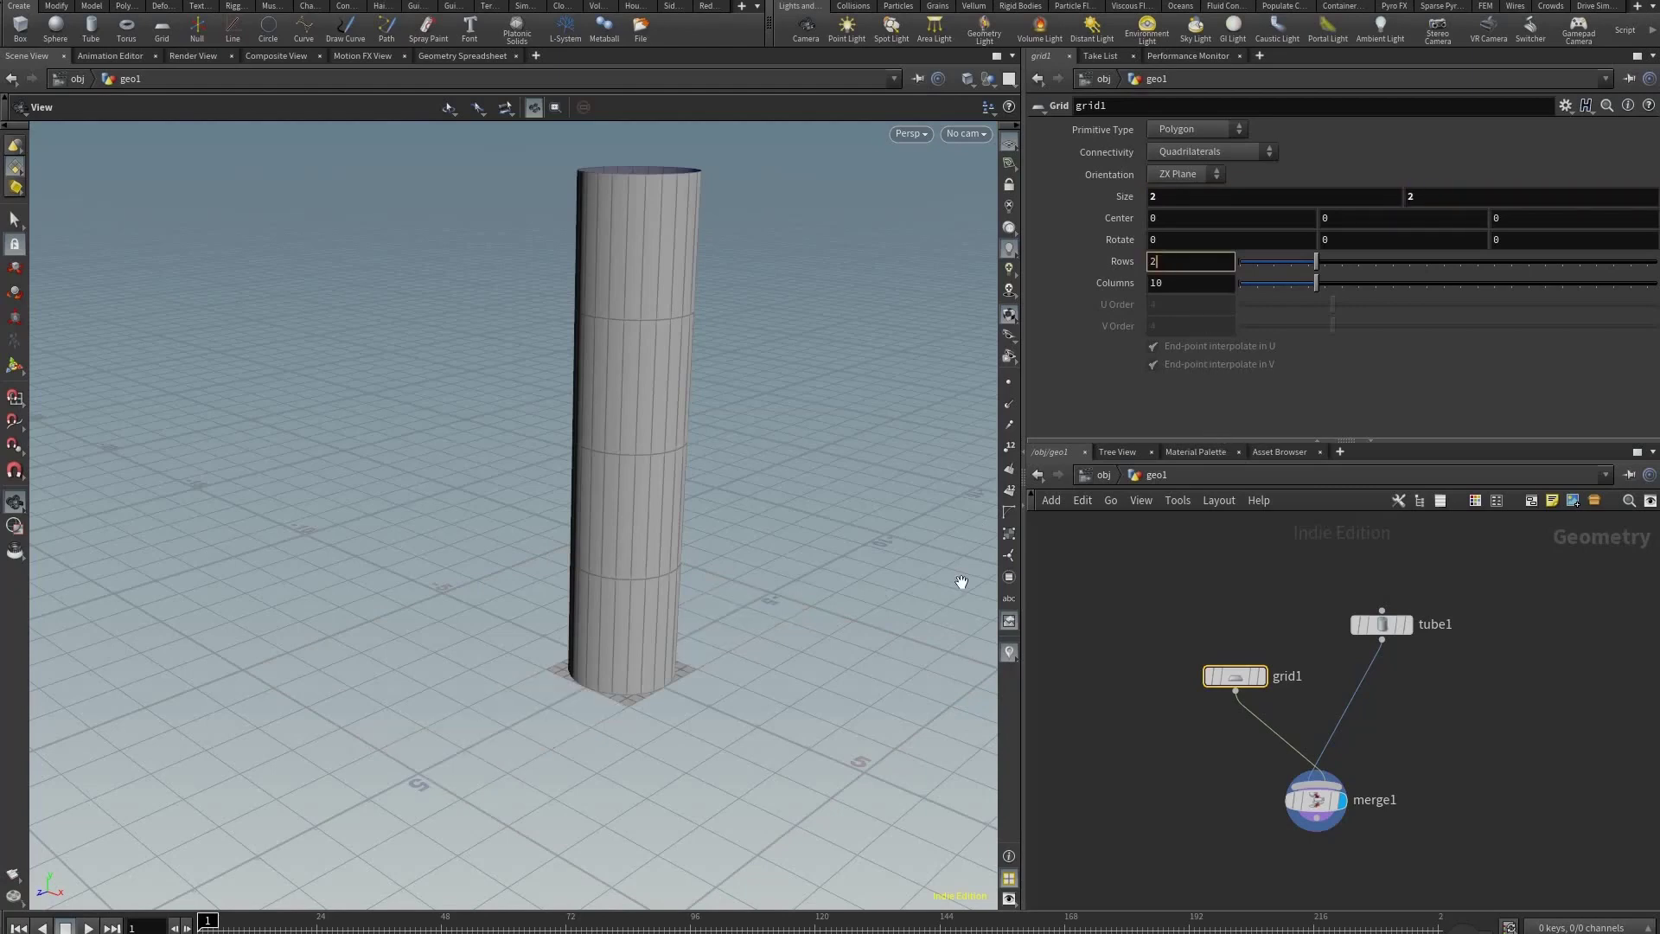
key(Tab)
text(2)
key(Return)
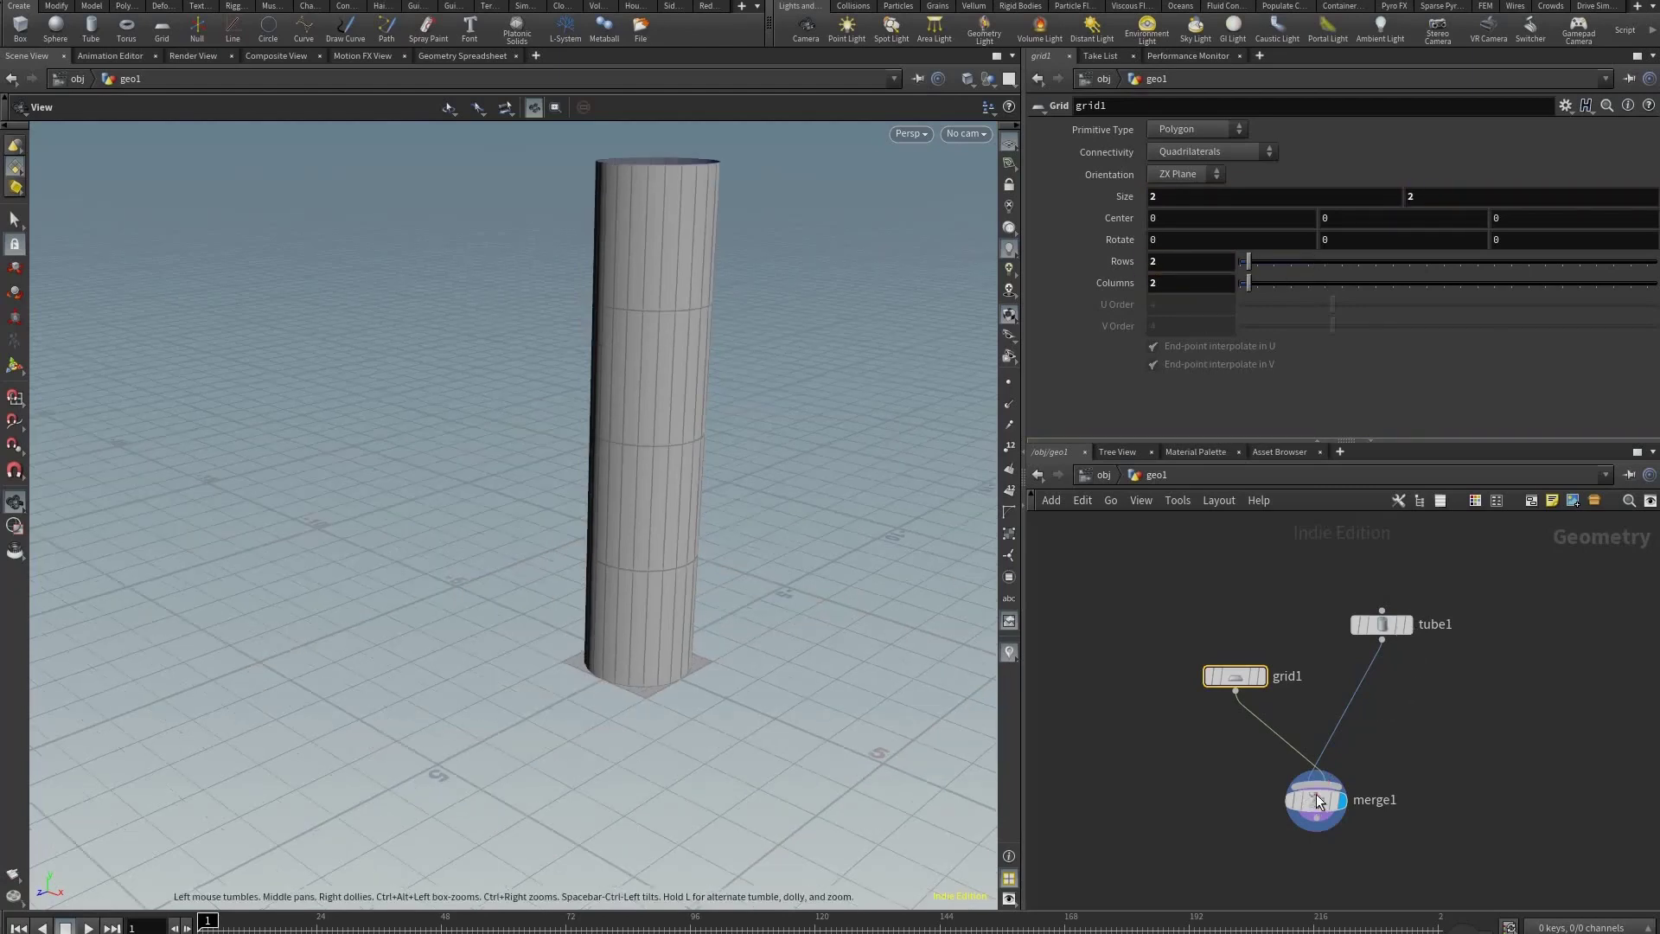
Rotate the grid 90 degrees about X to stand upright and move its center to about Y 0.97, Z 1.46, outside the tube wall
drag(1383, 625, 1398, 625)
click(1316, 798)
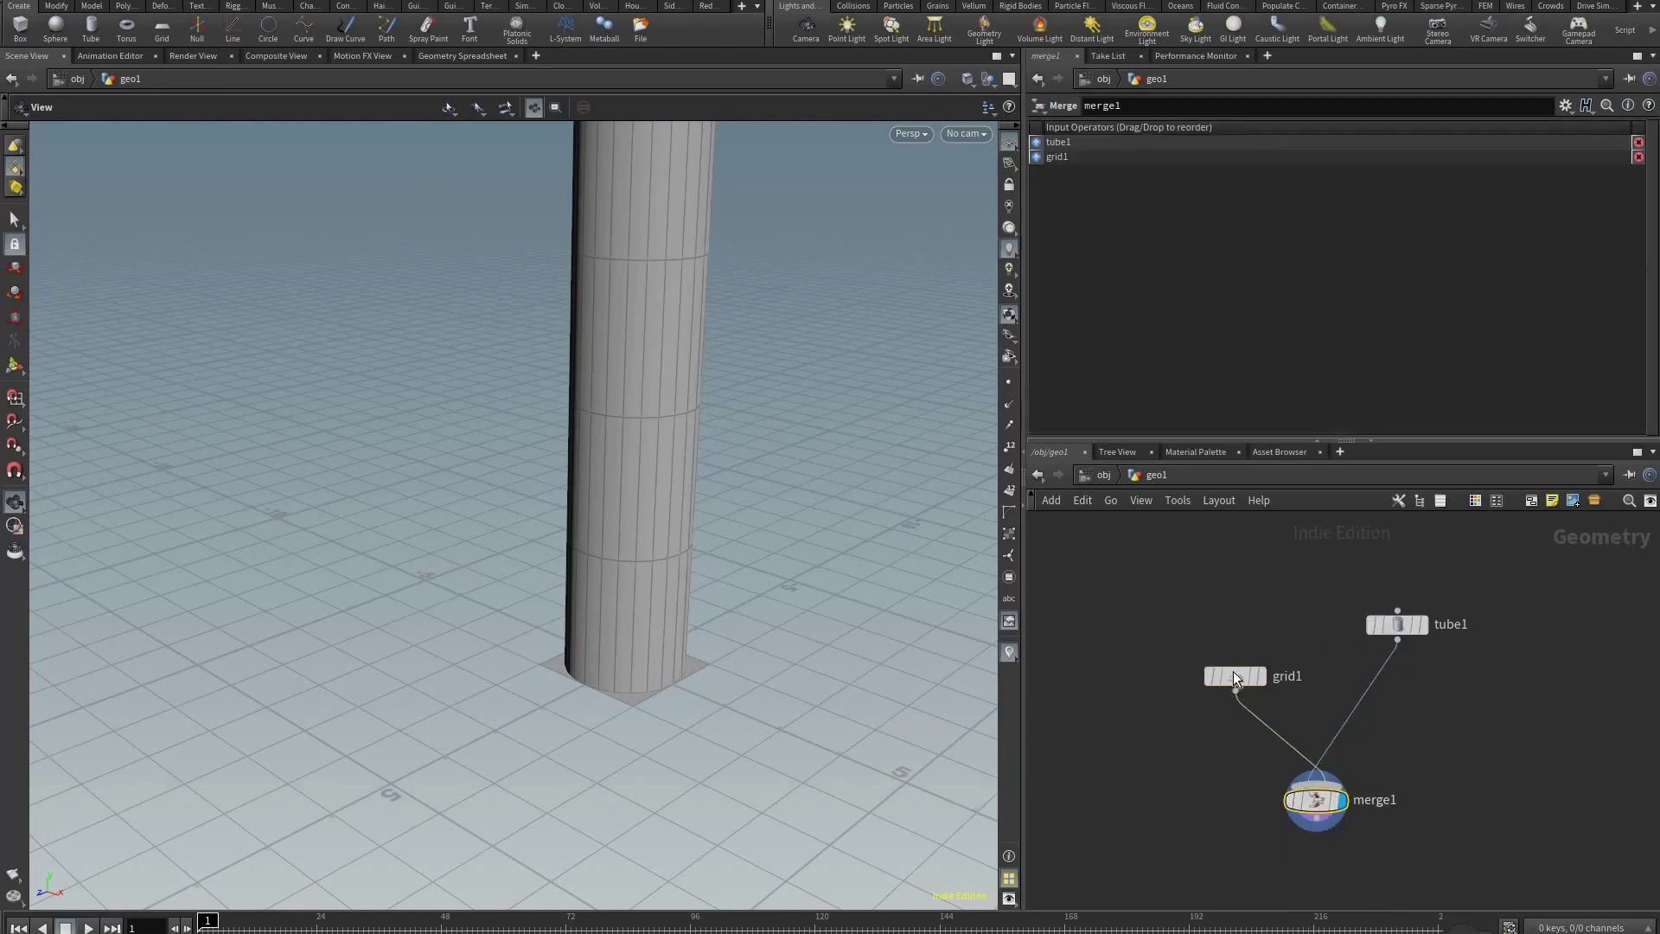
click(1396, 624)
click(1238, 676)
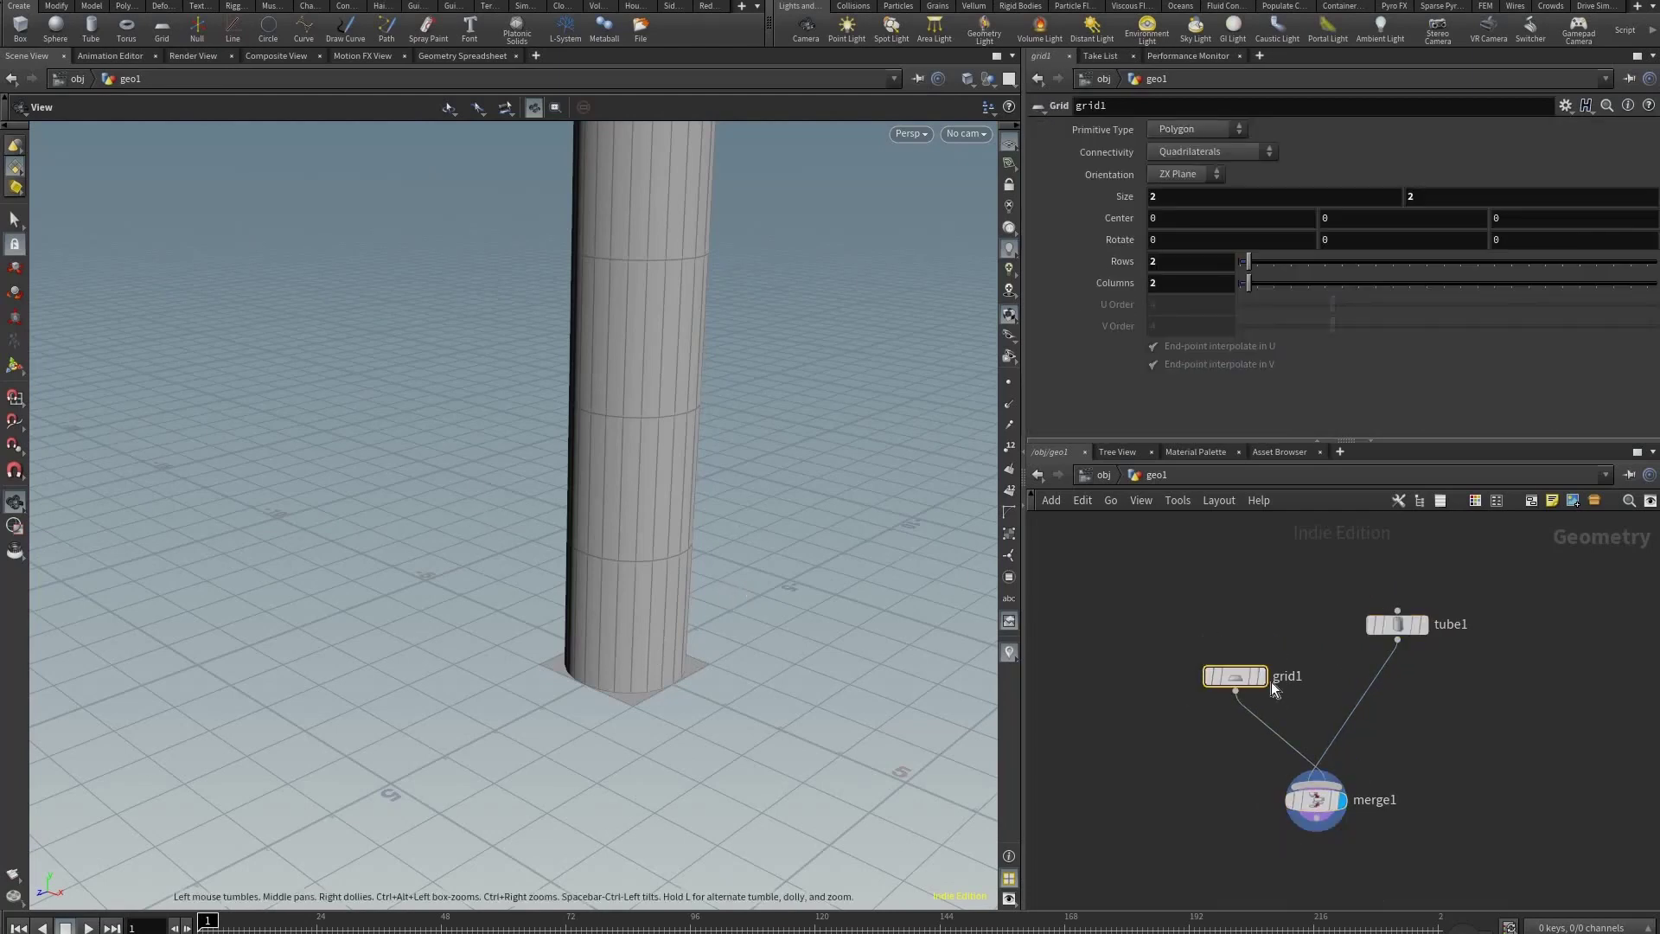
double_click(1239, 676)
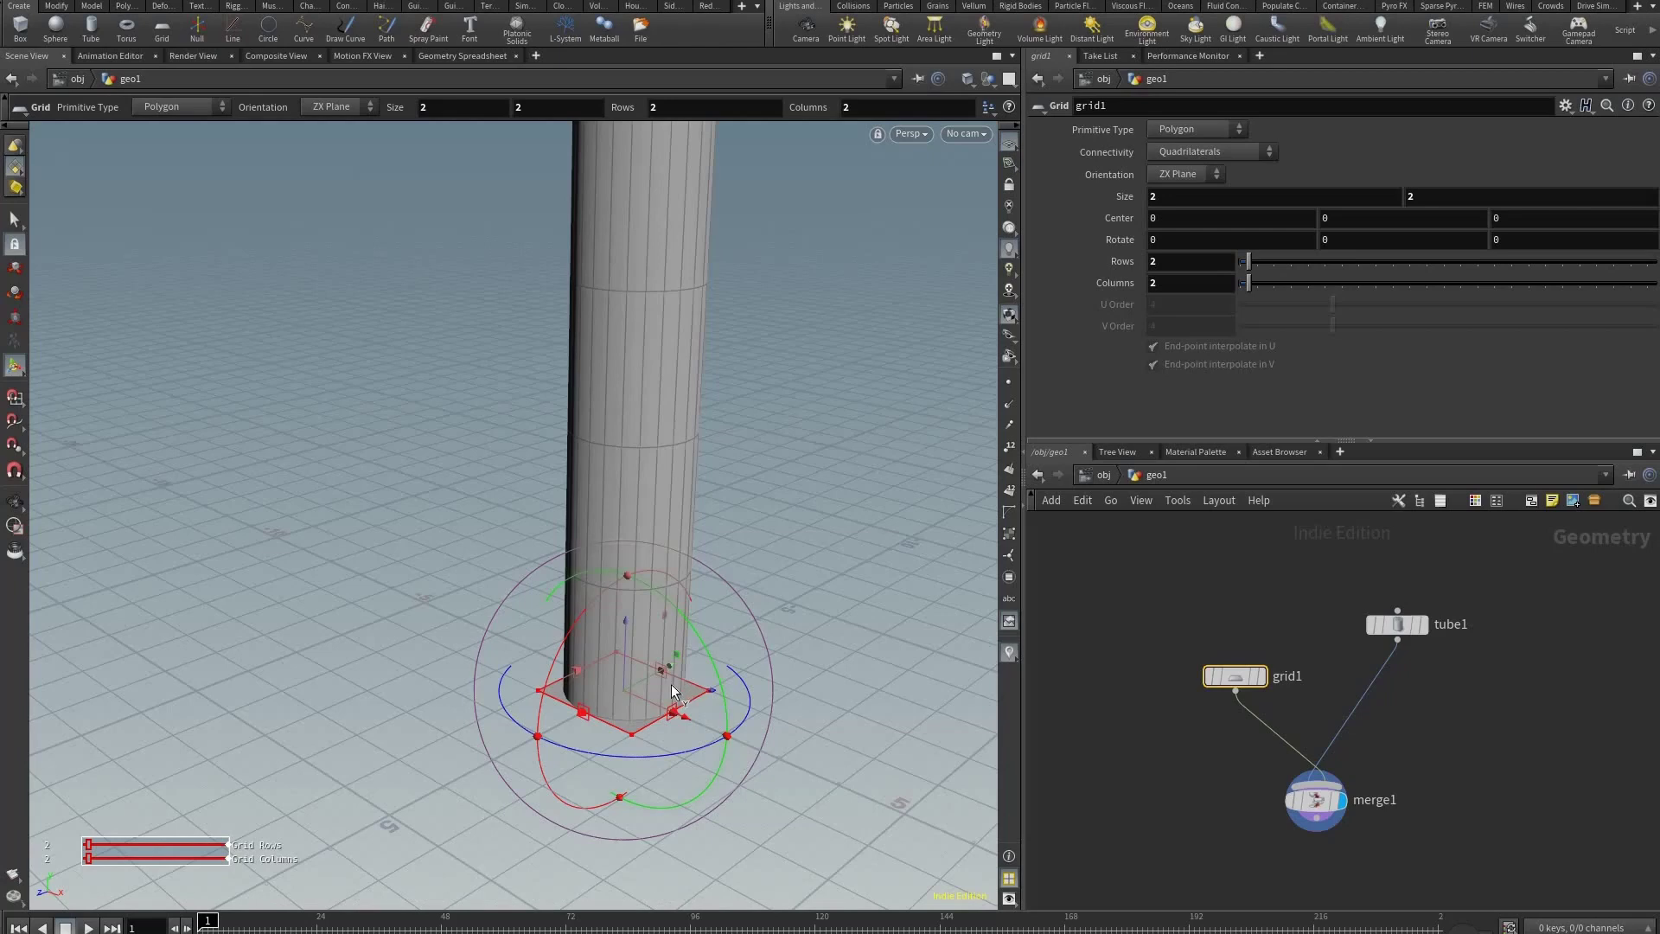
alt+drag(671, 685, 640, 744)
key(r)
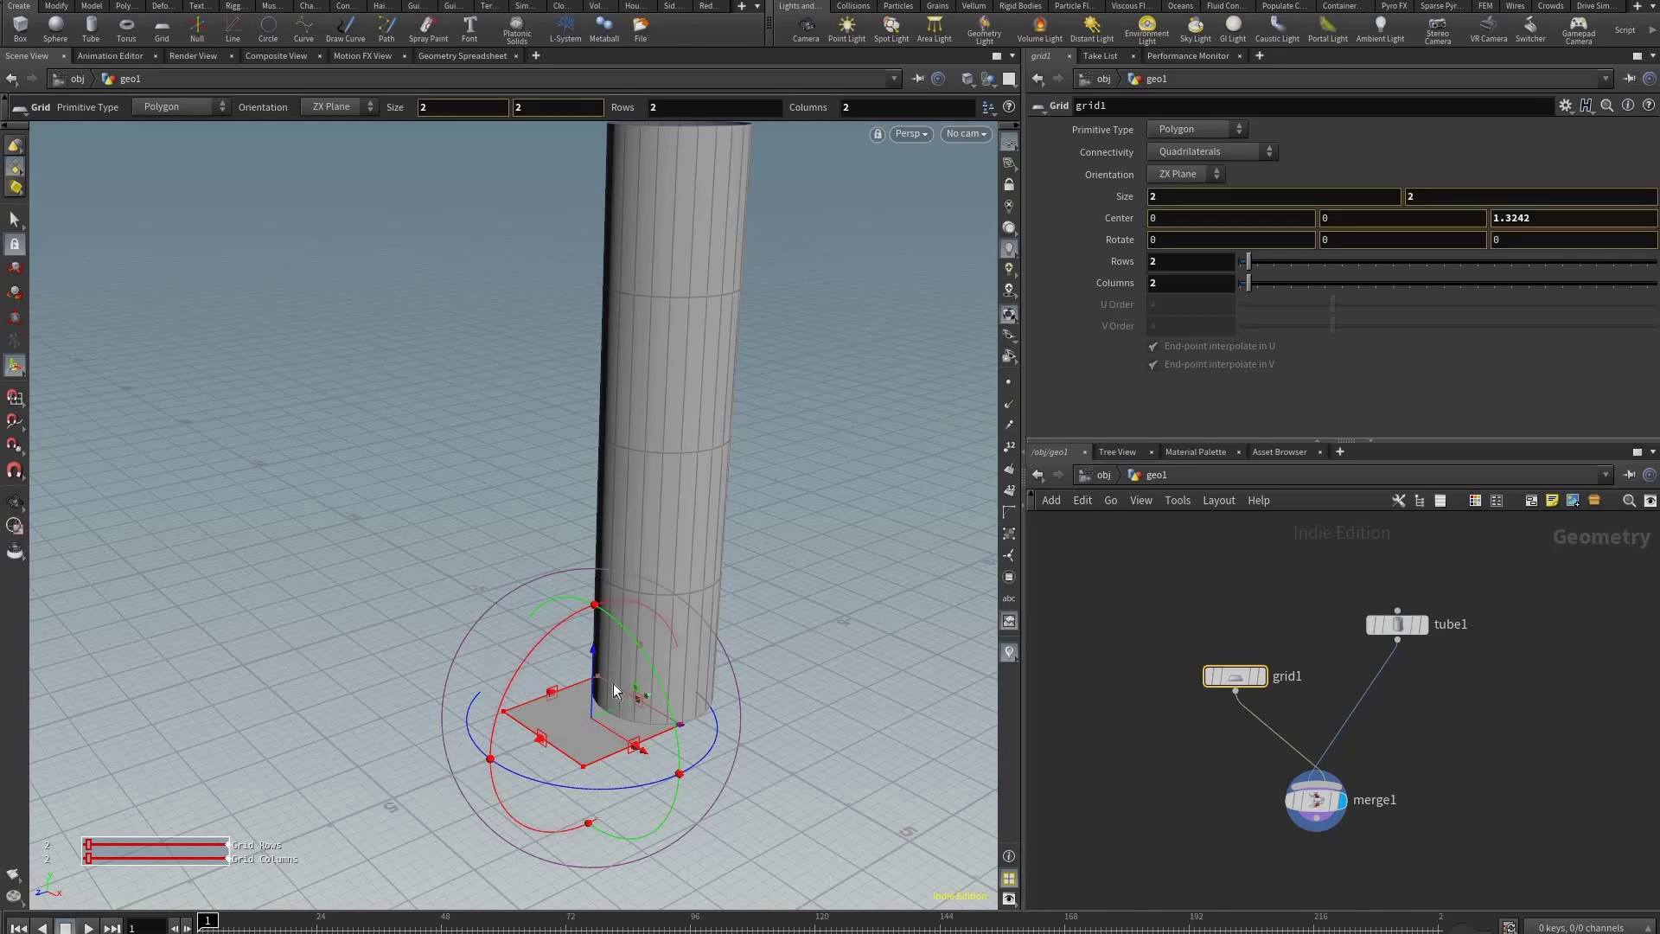
drag(613, 683, 655, 668)
drag(514, 586, 532, 642)
drag(584, 690, 525, 645)
alt+drag(378, 490, 538, 646)
scroll(589, 645, up, 5)
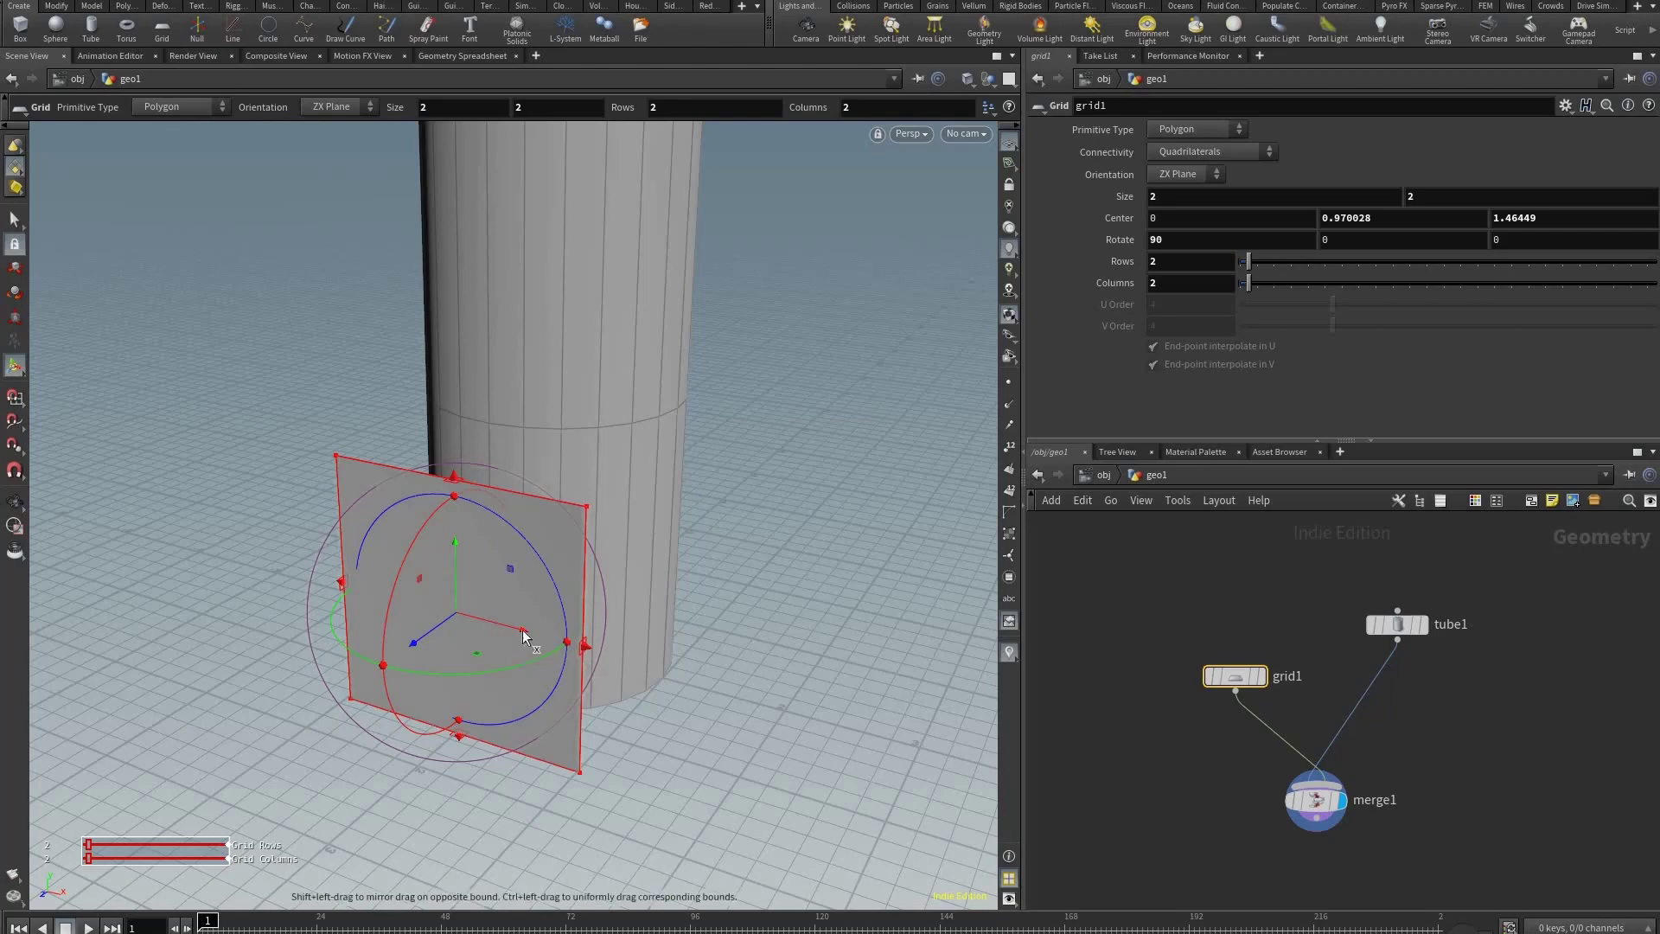
Narrow the upright grid symmetrically from both sides to a width of about 0.71
drag(586, 645, 529, 632)
key(ctrl+z)
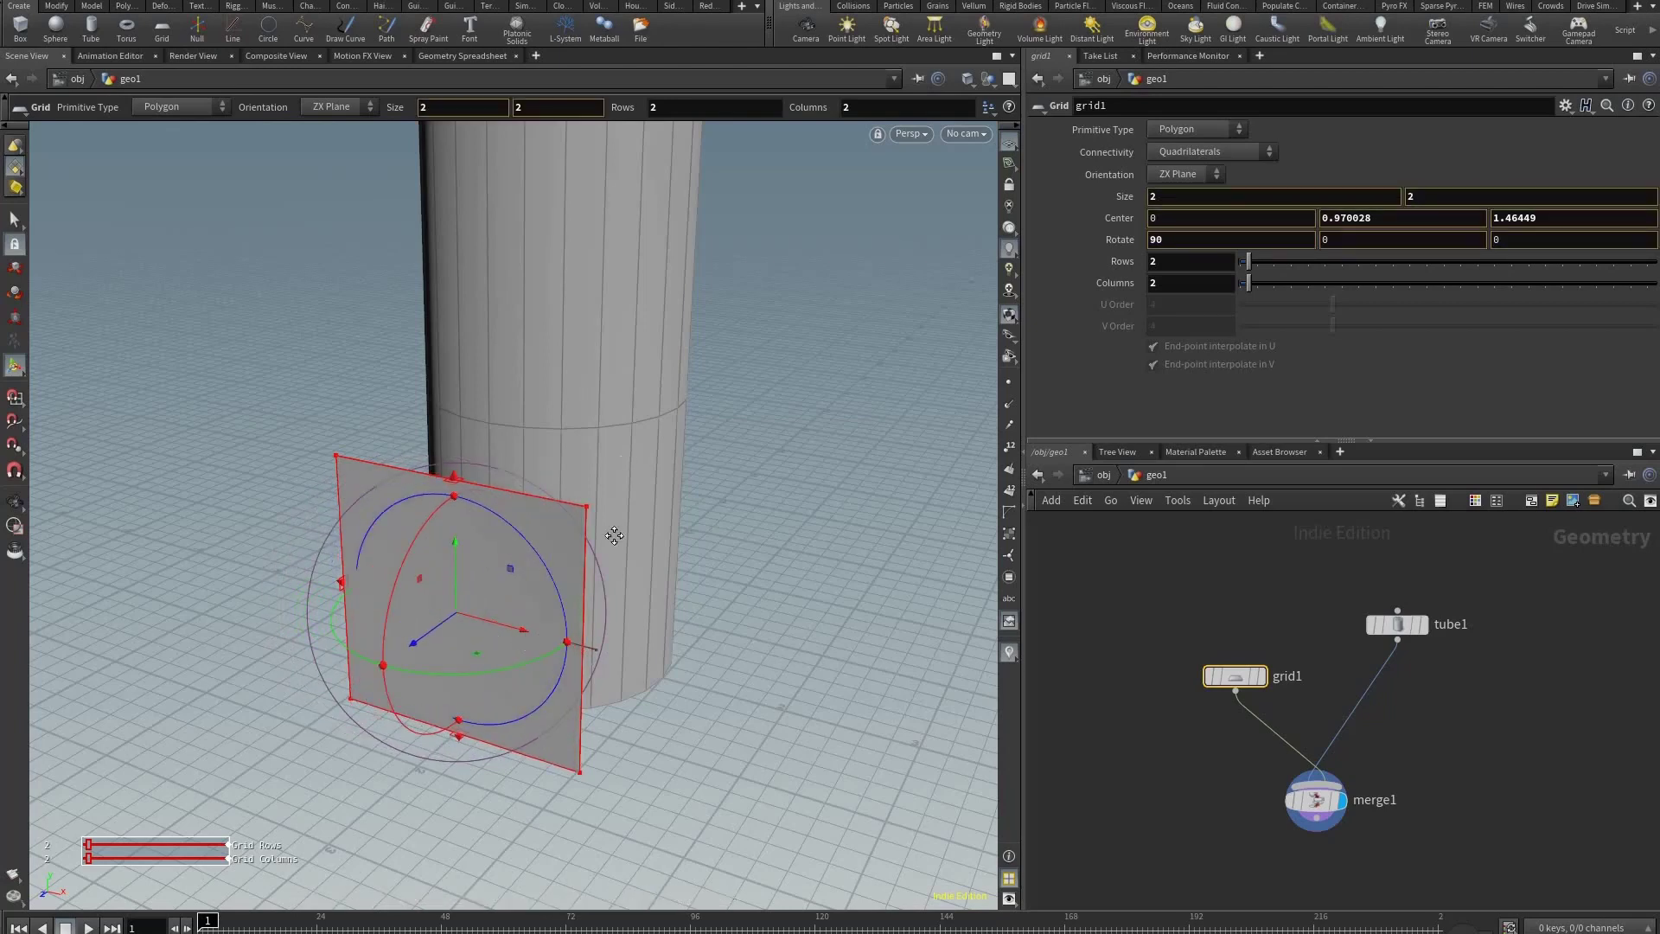
shift+drag(344, 583, 428, 579)
alt+drag(580, 432, 557, 512)
alt+middle_drag(558, 512, 637, 645)
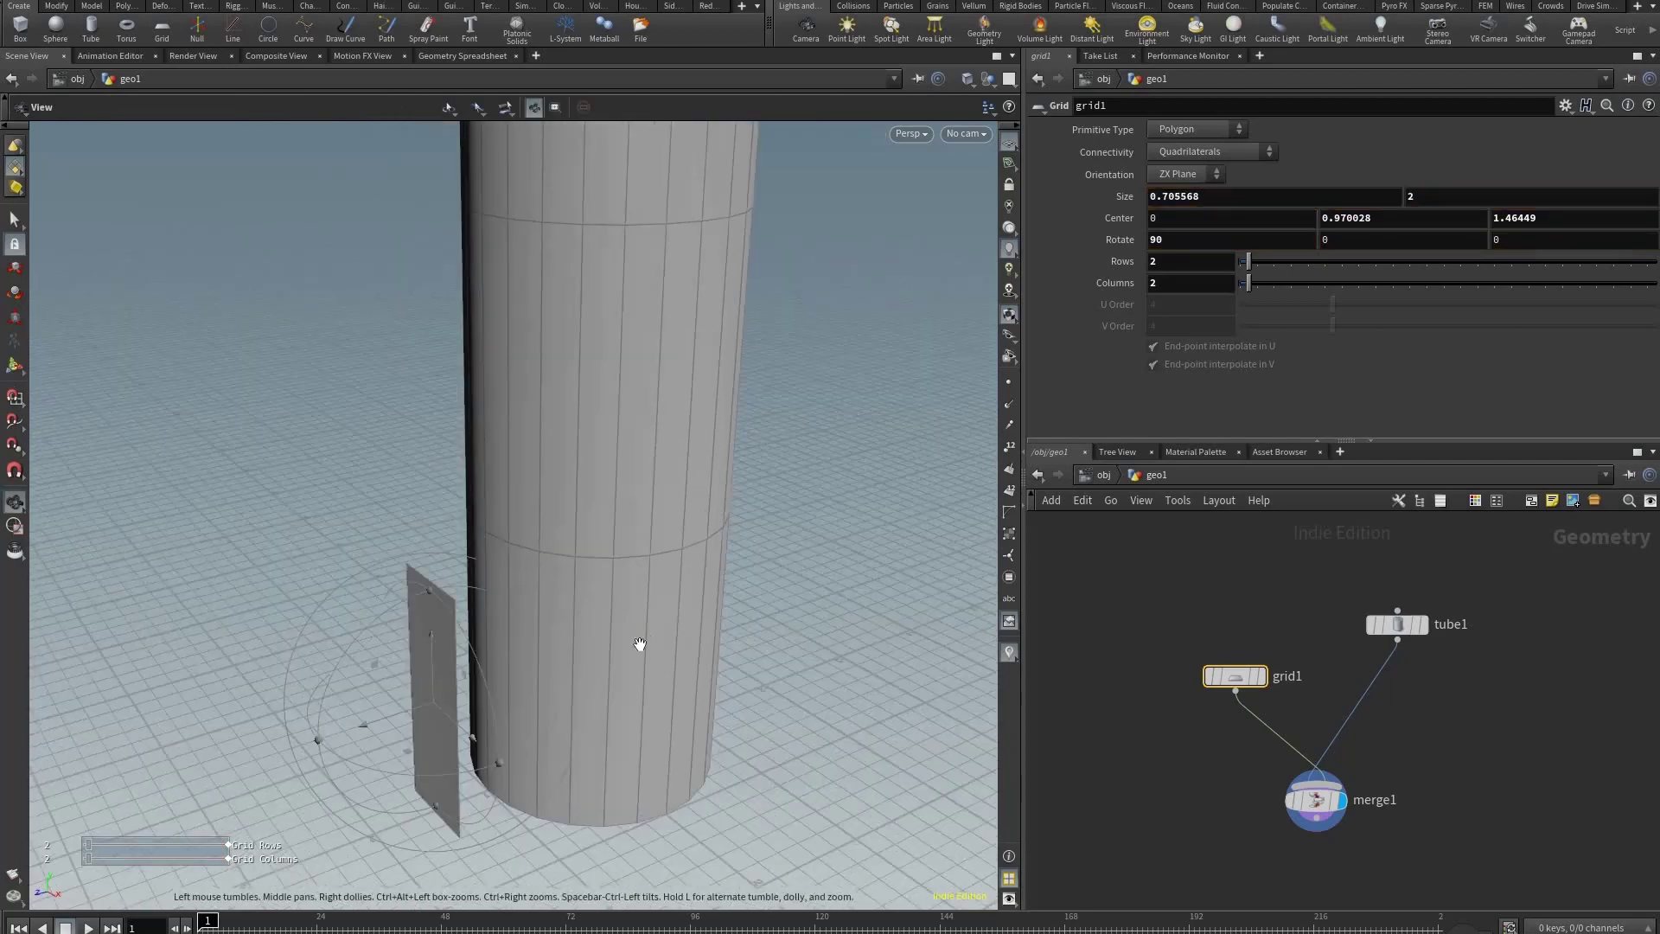
Stretch the upright grid's upper edge upward so its height is about 4.5
drag(433, 578, 429, 274)
alt+right_drag(645, 585, 467, 517)
alt+middle_drag(467, 517, 522, 636)
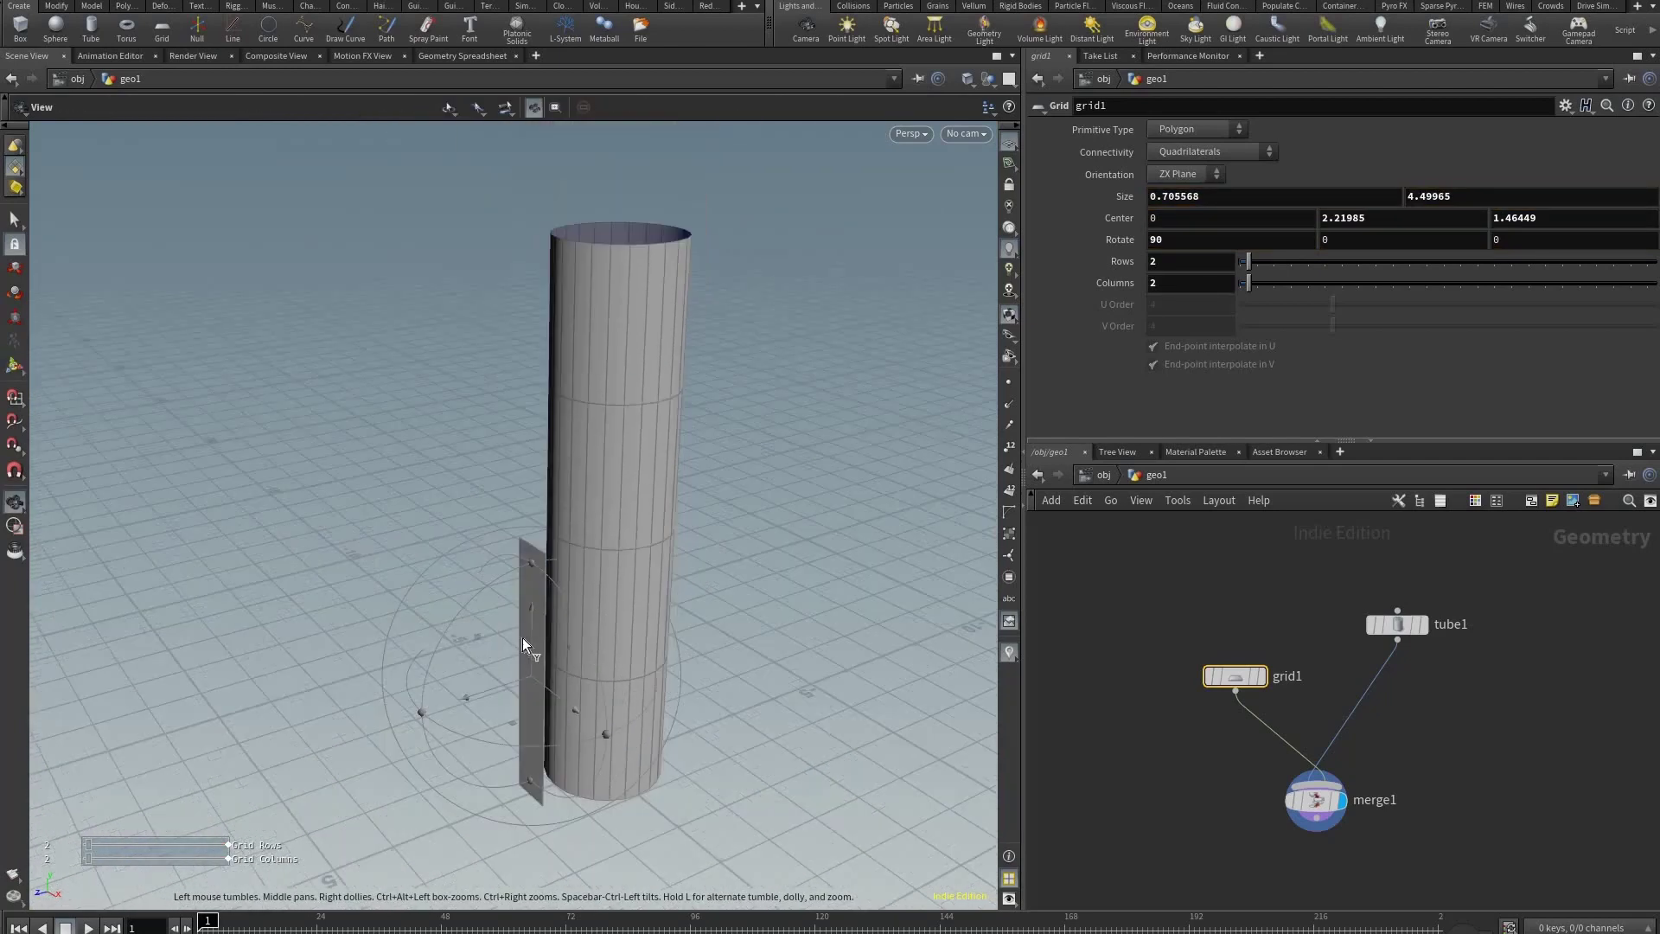
Stretch the upright grid upward so its height is about 9.03, close to the tube's full height
alt+drag(522, 636, 537, 334)
alt+middle_drag(562, 470, 555, 556)
middle_drag(695, 558, 750, 164)
alt+drag(726, 631, 762, 626)
key(Return)
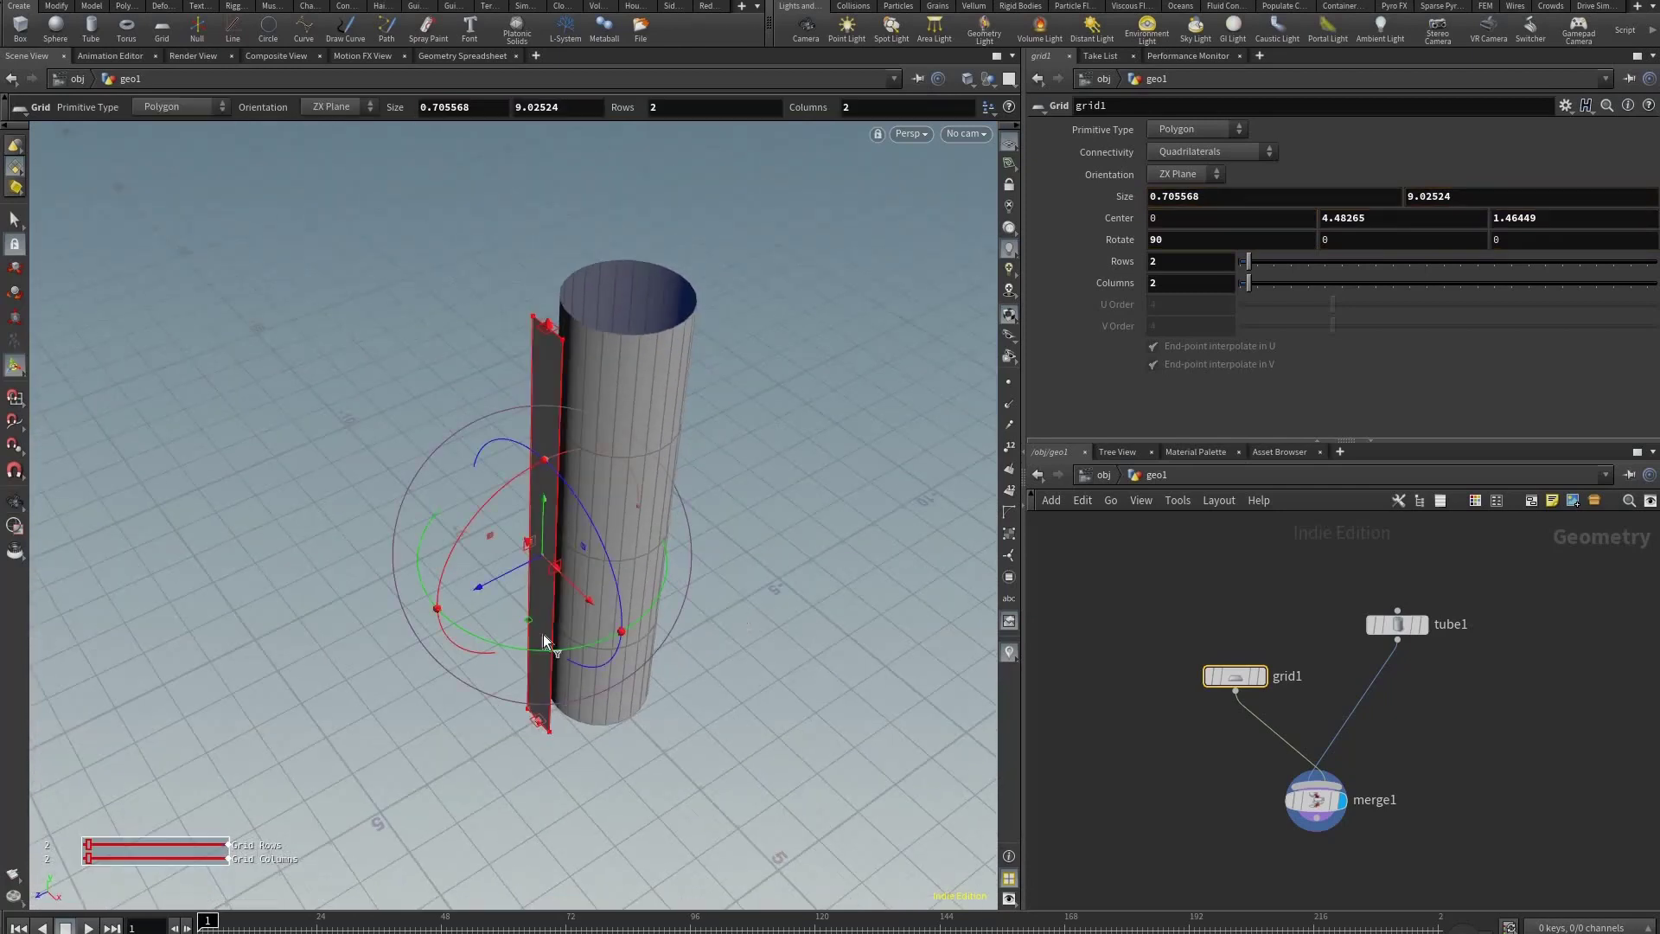
alt+drag(646, 449, 616, 430)
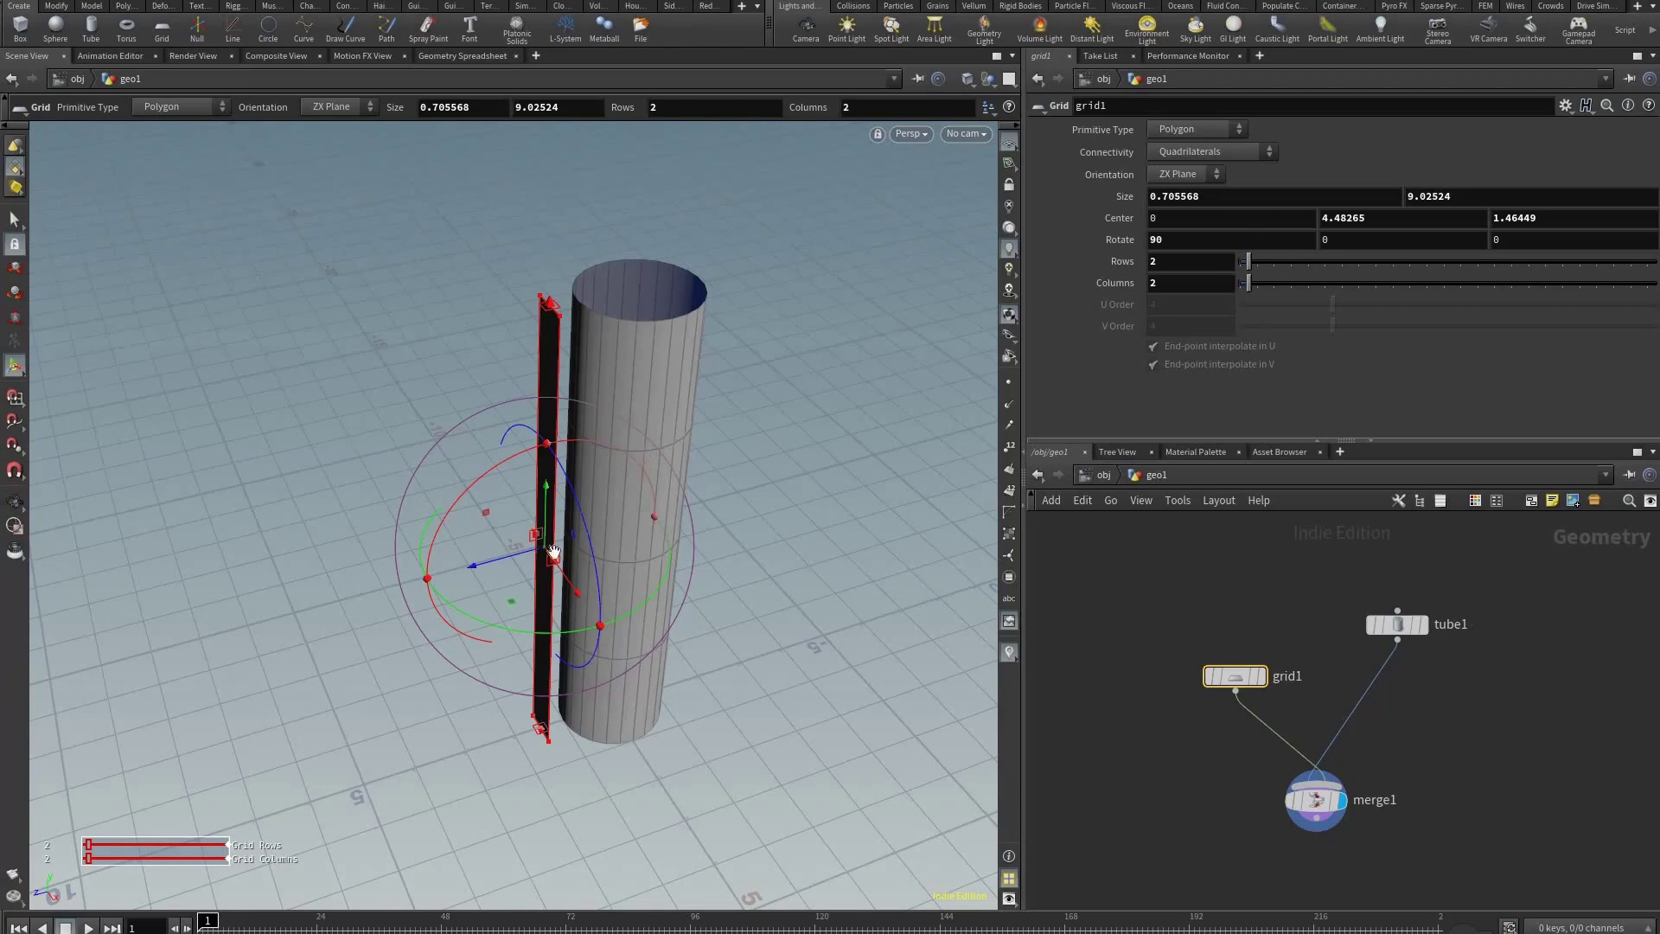
Move the upright grid outward from the tube along Z to a center of about 1.93
key(Escape)
drag(549, 573, 480, 574)
key(Return)
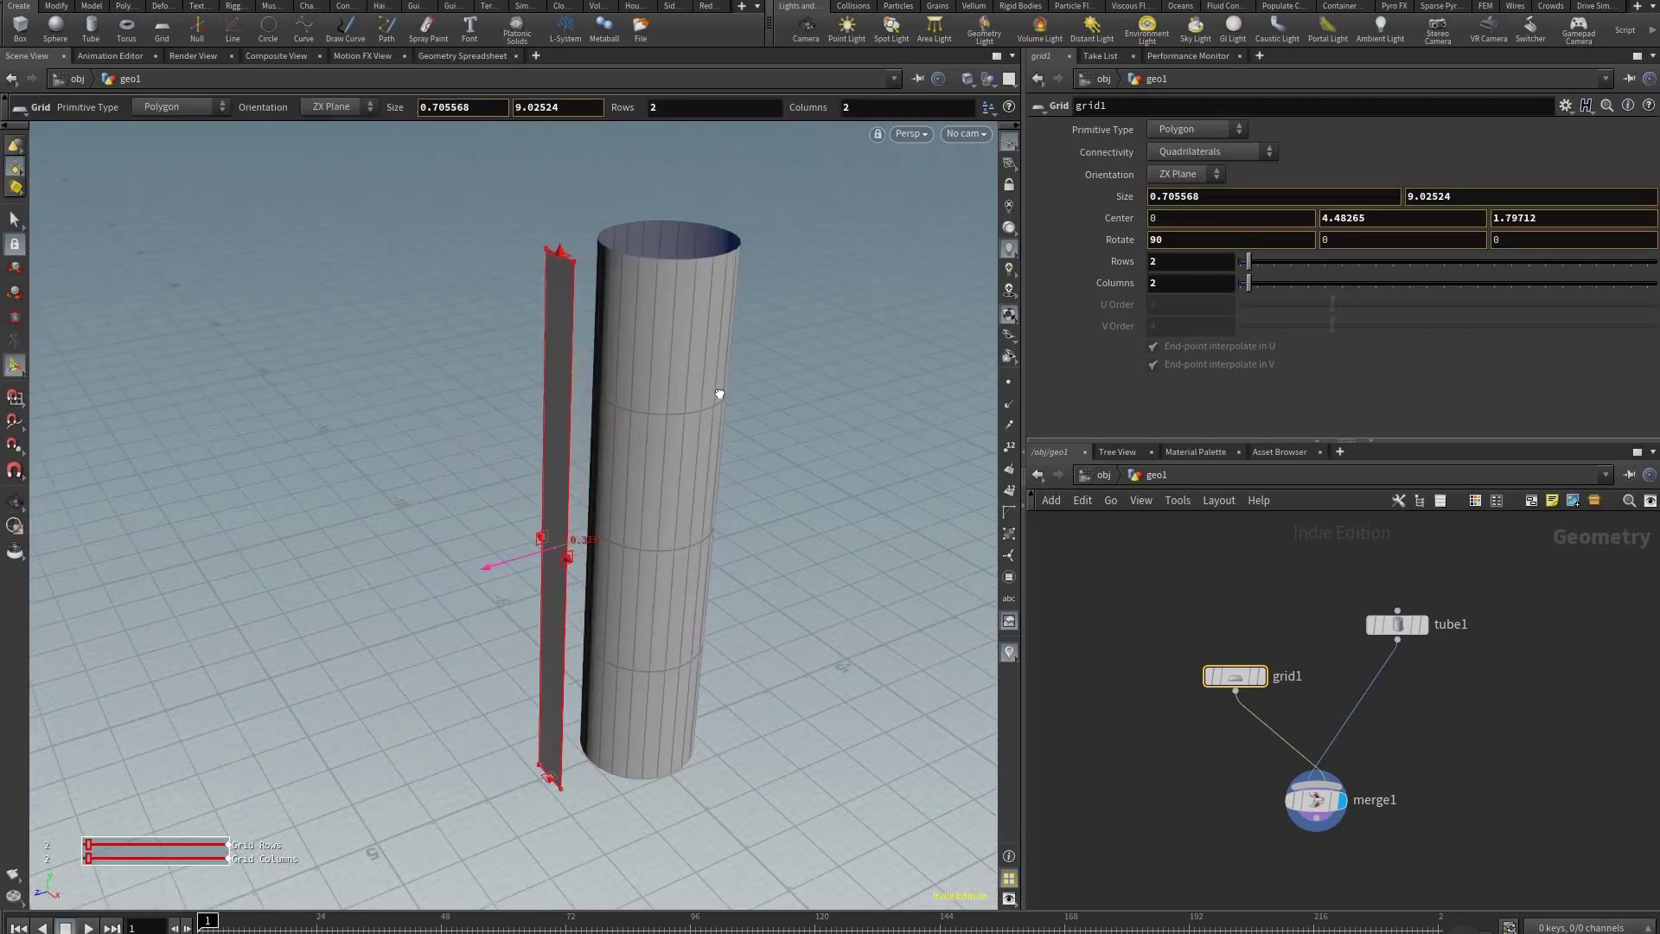
drag(692, 410, 688, 412)
key(Escape)
drag(548, 430, 1185, 615)
Add a PolyExtrude node and wire it between the grid and the Merge node
middle_drag(1293, 699, 1268, 645)
drag(1207, 622, 1173, 550)
middle_drag(1264, 603, 1267, 645)
key(Tab)
text(polyex)
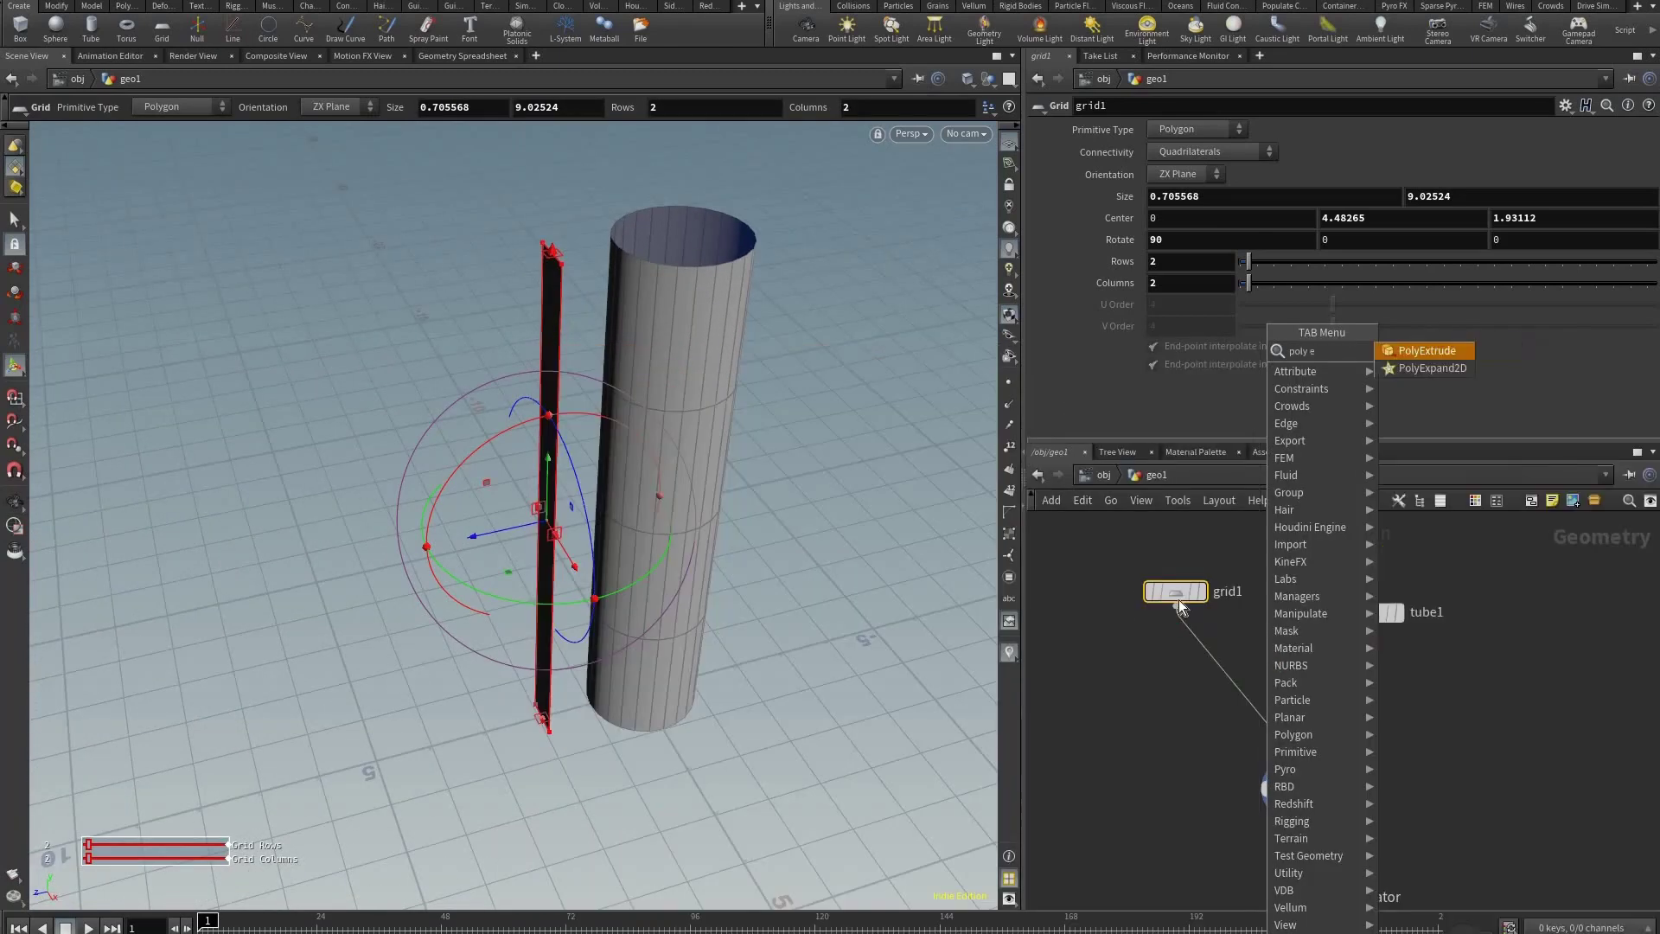
key(Return)
click(1243, 644)
click(1175, 591)
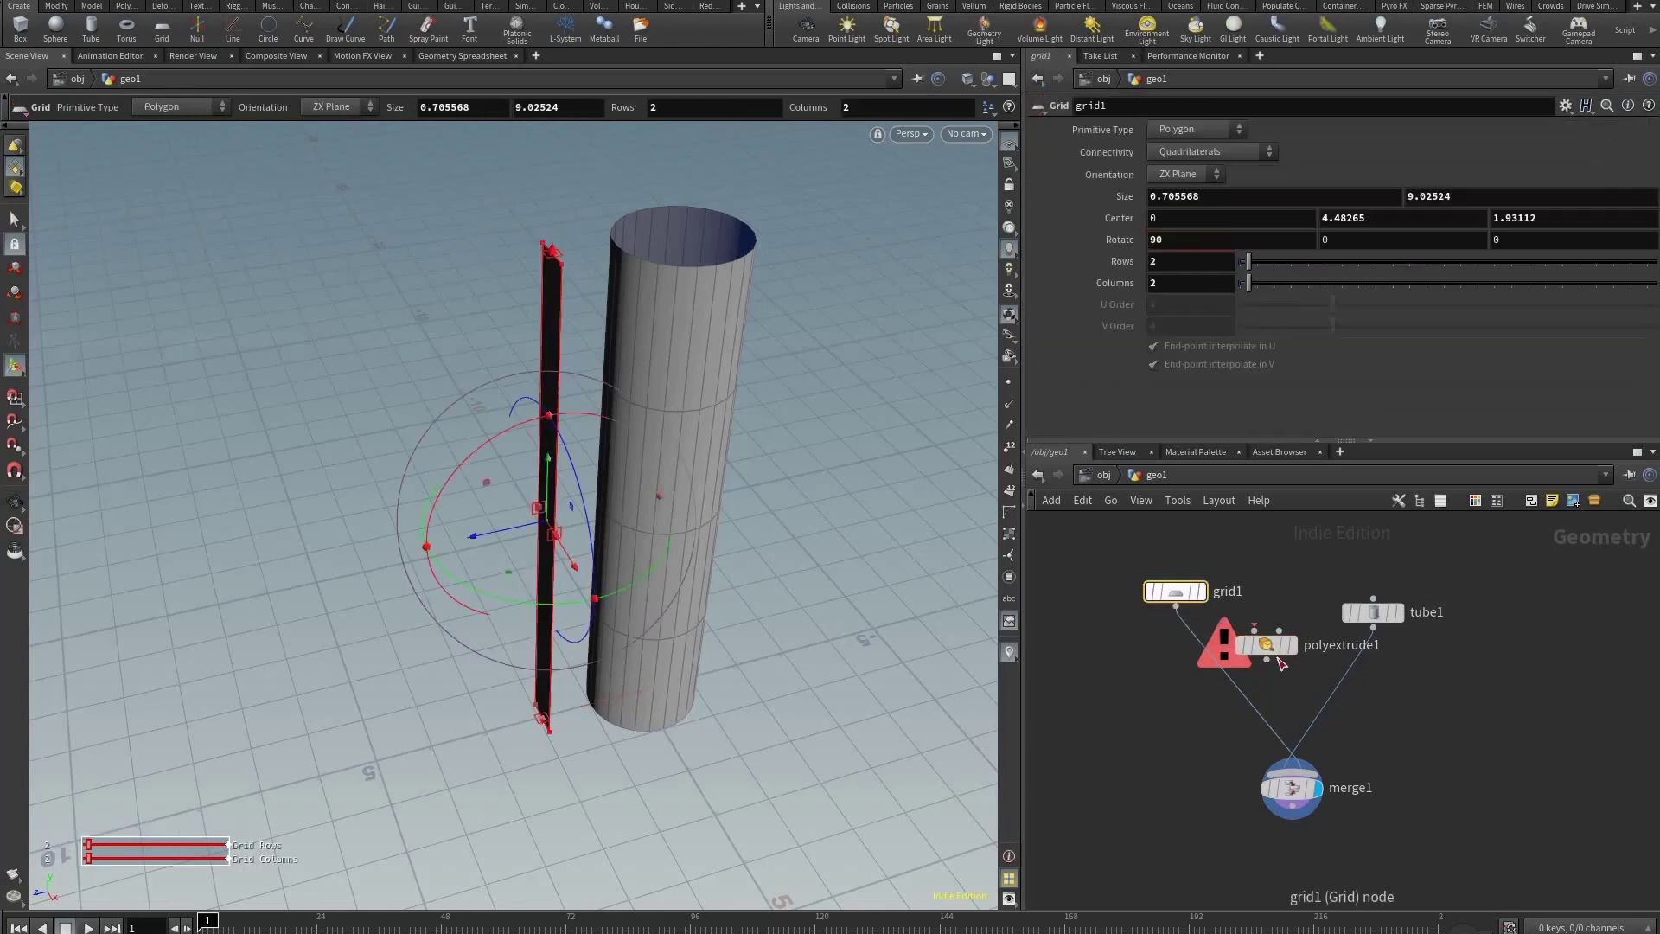
click(1203, 651)
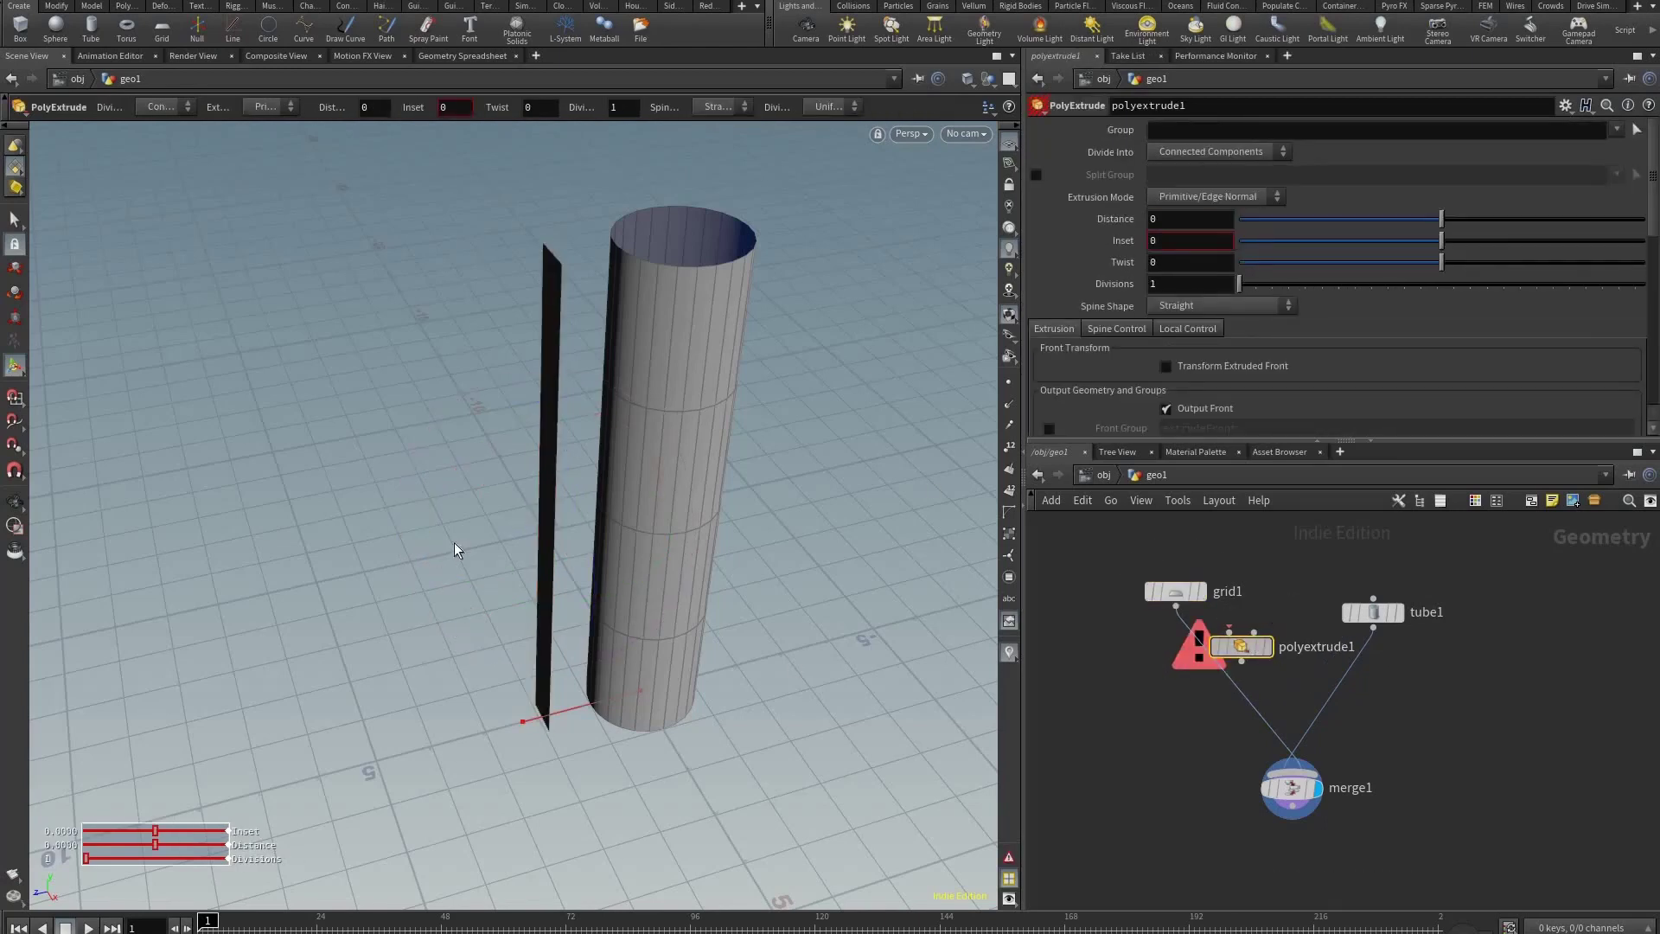
key(Return)
Extrude the grid panel toward the tube with a distance of about -1.05 and enable Output Back
middle_drag(771, 355, 1205, 621)
alt+drag(1204, 621, 1290, 596)
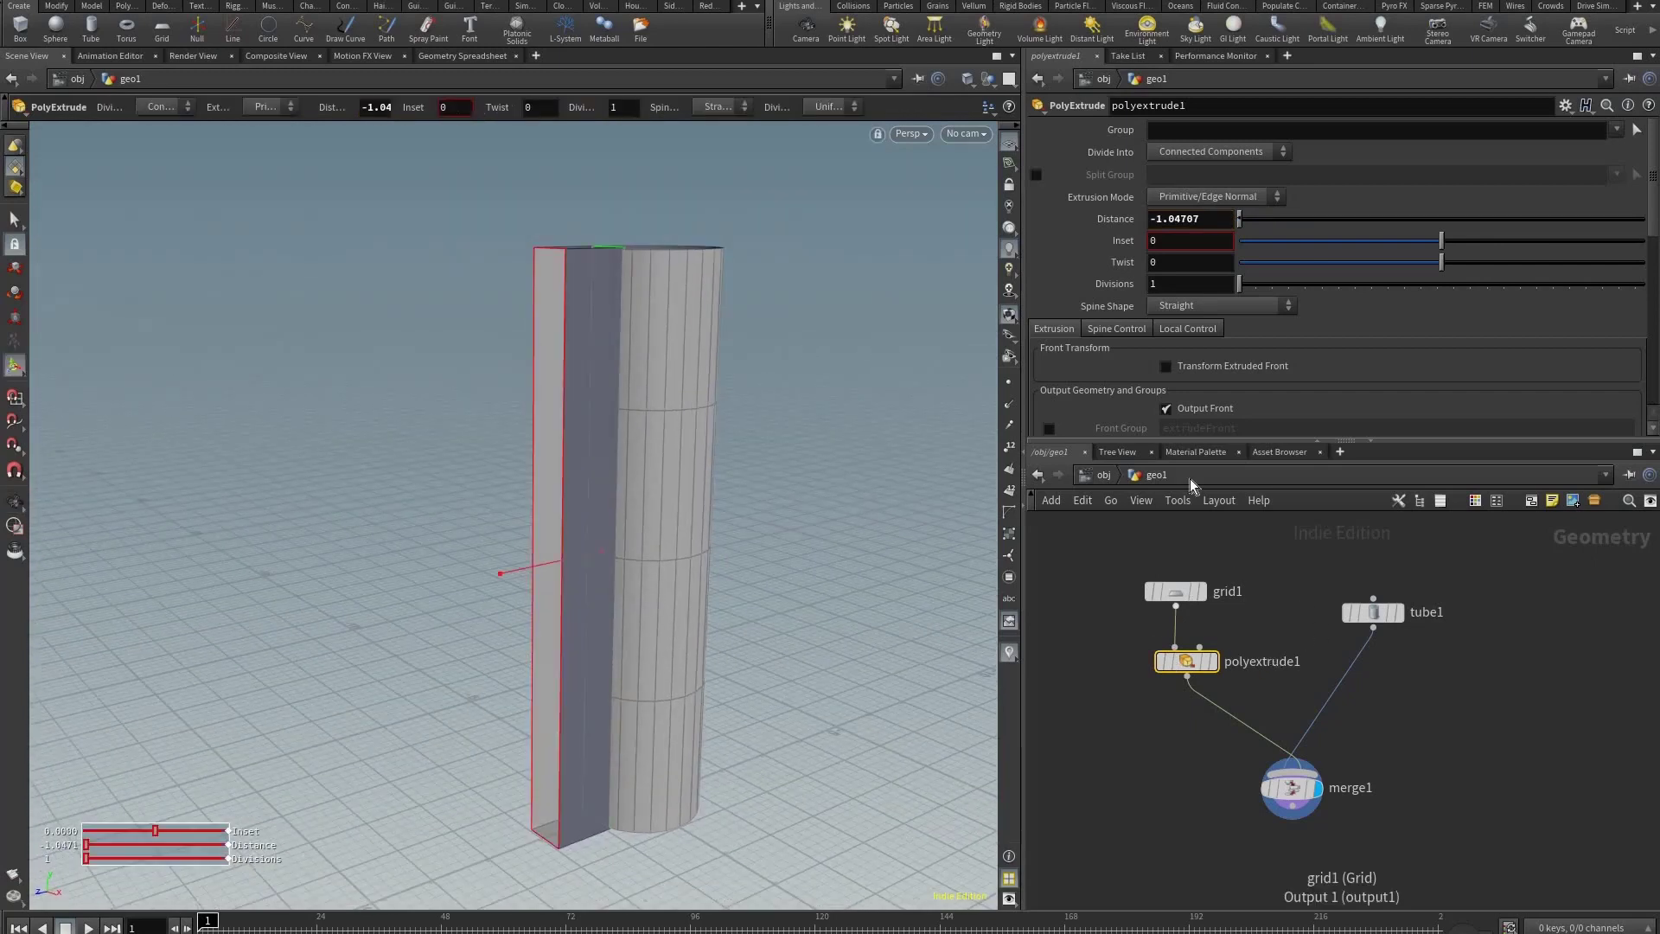
middle_drag(1242, 644, 1287, 614)
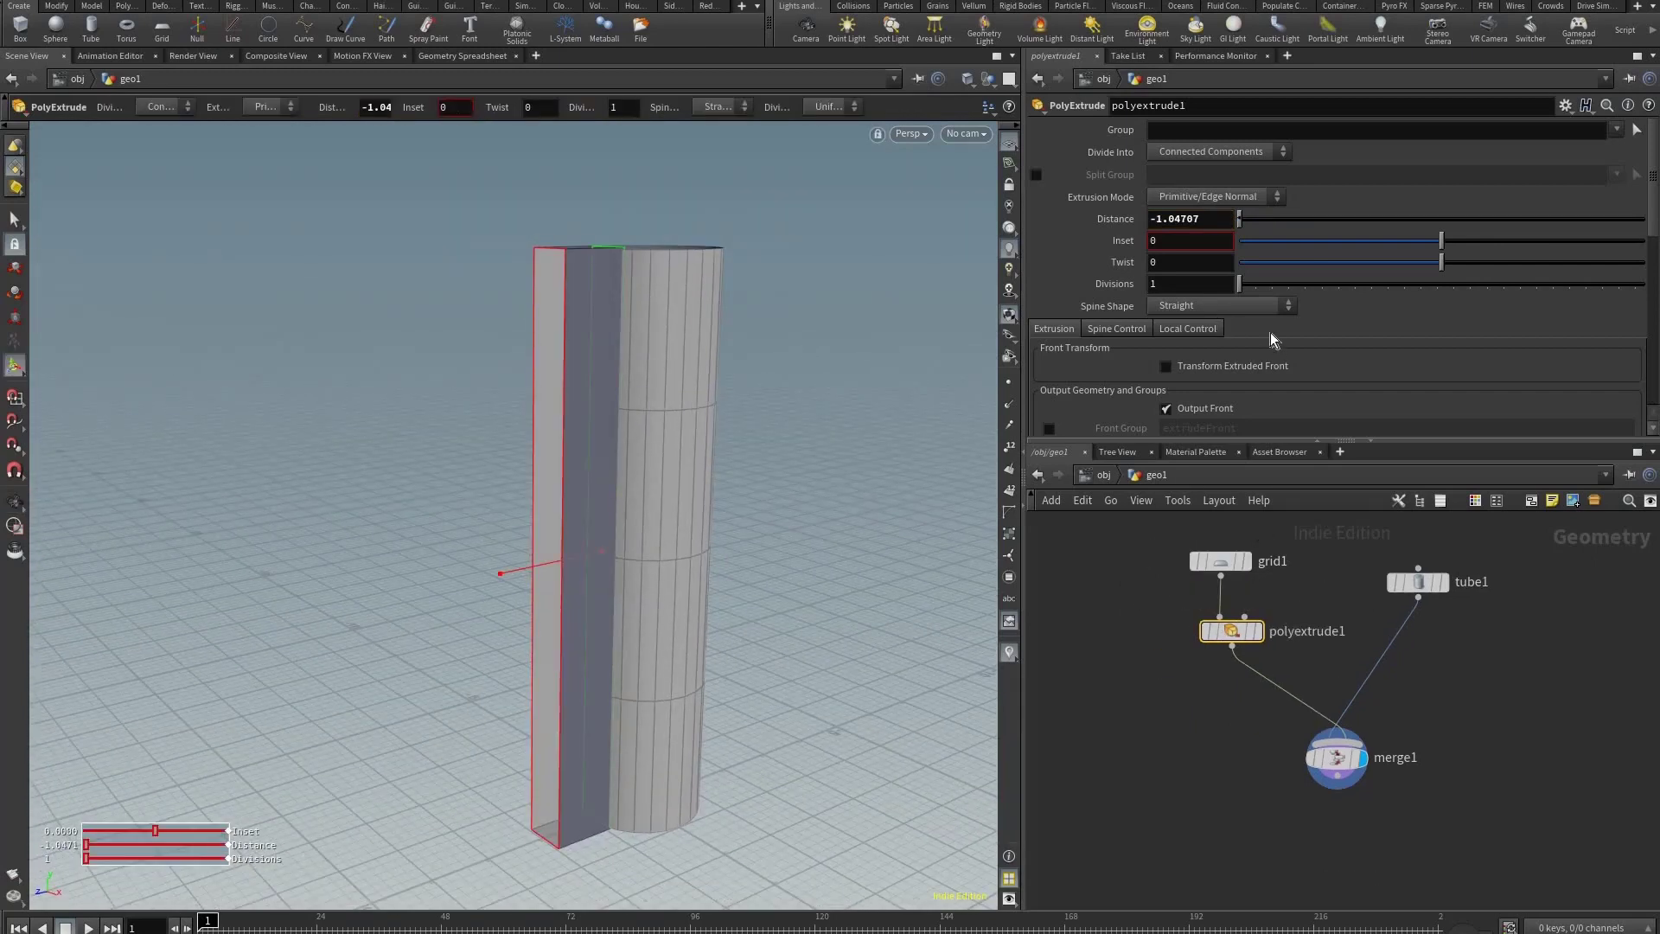
scroll(1342, 363, down, 2)
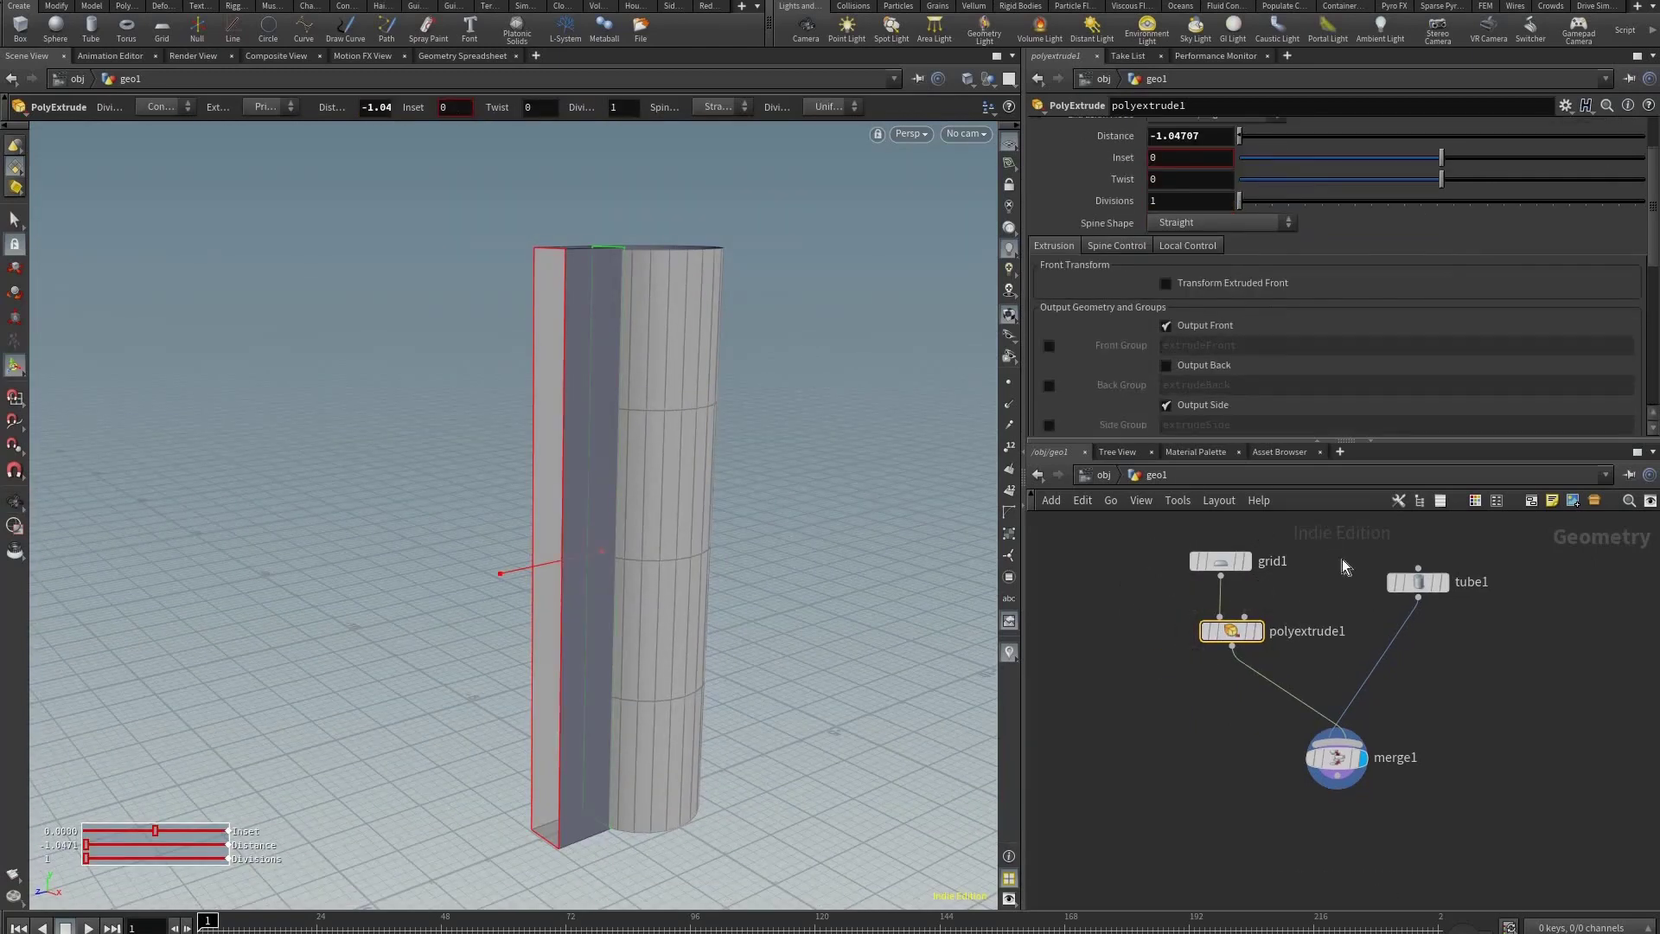
click(1166, 366)
Insert a Reverse node between the PolyExtrude and Merge nodes to flip the extruded panel's faces
key(Tab)
text(rev)
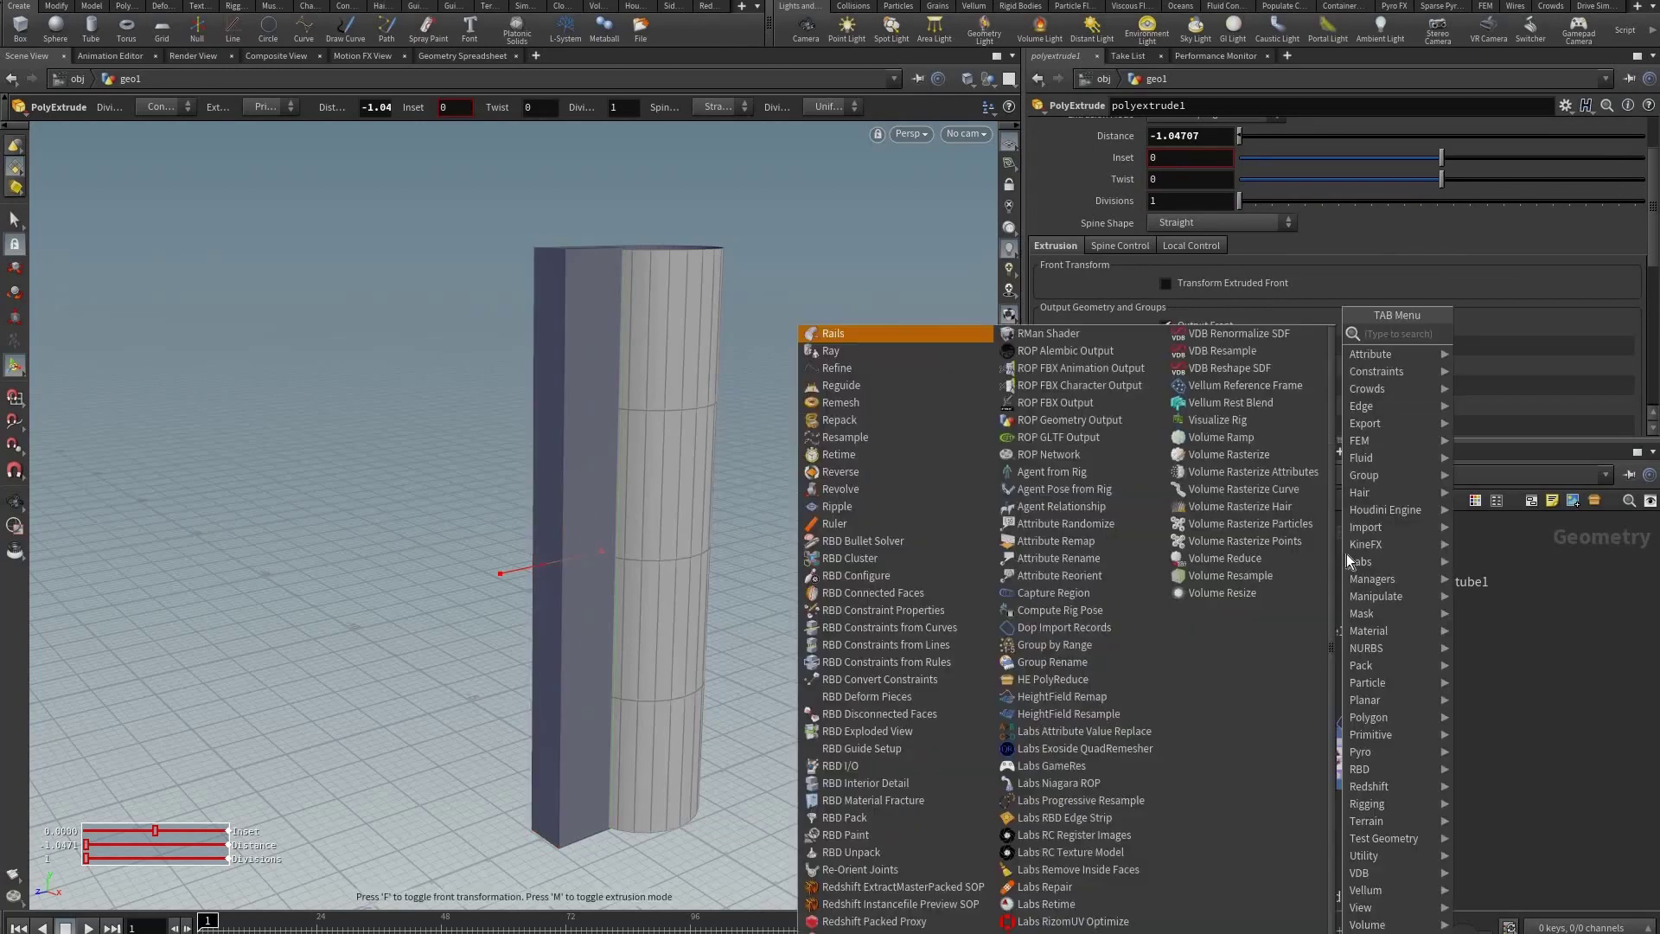
key(Return)
key(Return)
mouse_move(1336, 560)
mouse_down()
mouse_move(1241, 632)
mouse_move(1238, 690)
mouse_up()
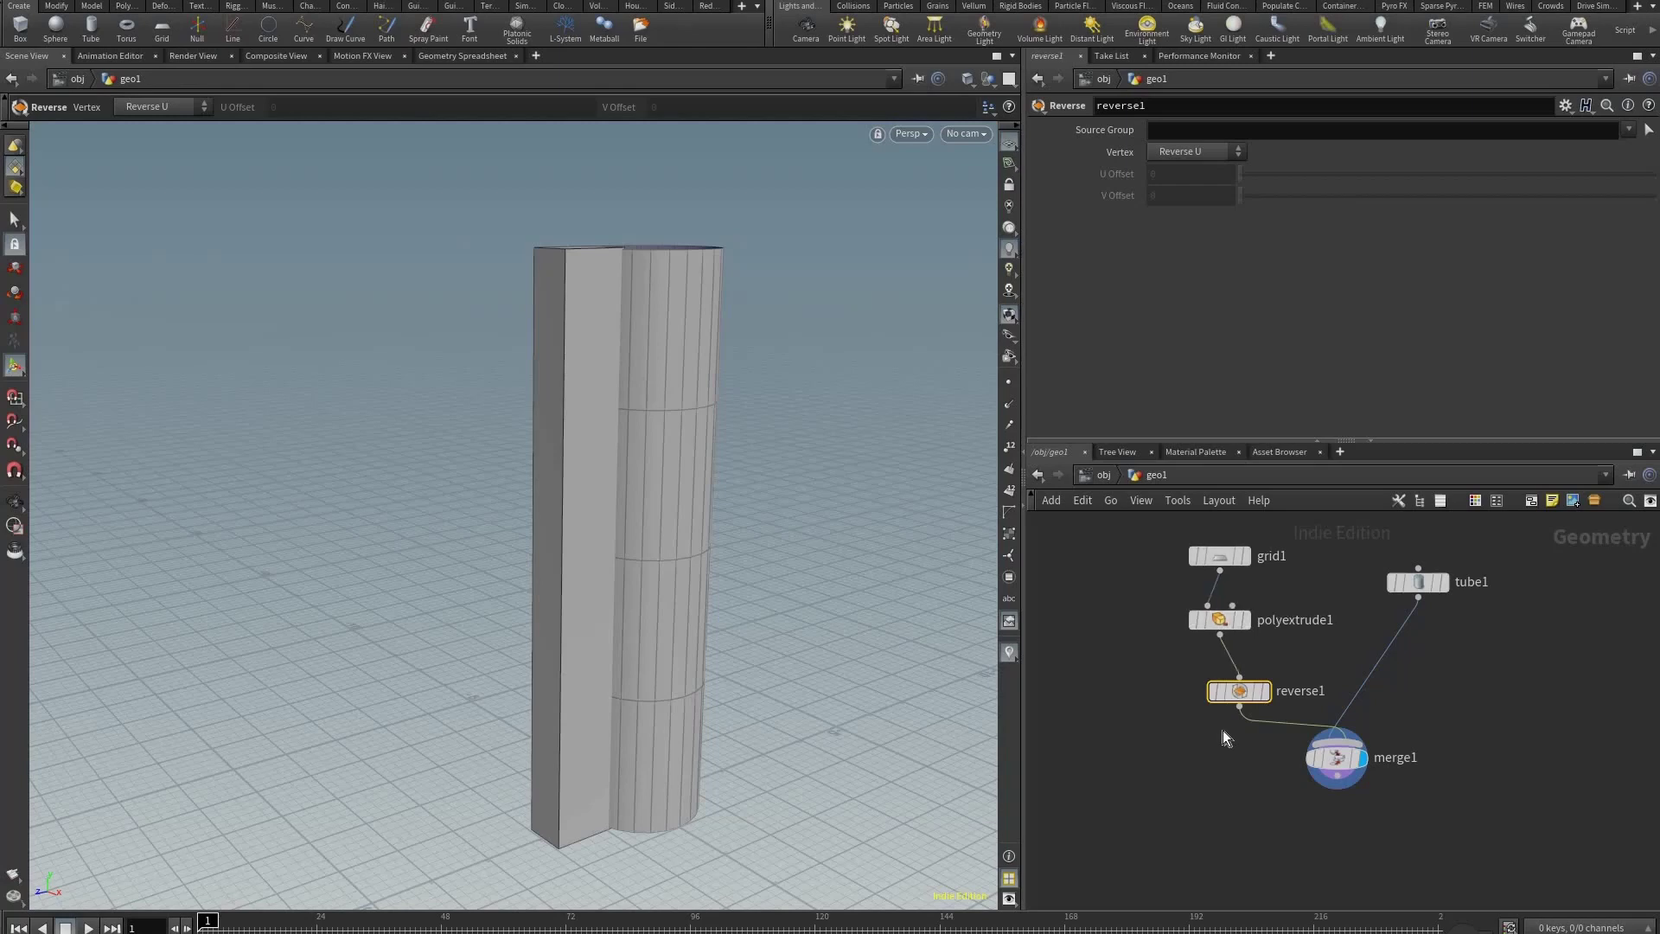
Insert a Copy Stamp node between the Reverse and Merge nodes
key(Tab)
text(a)
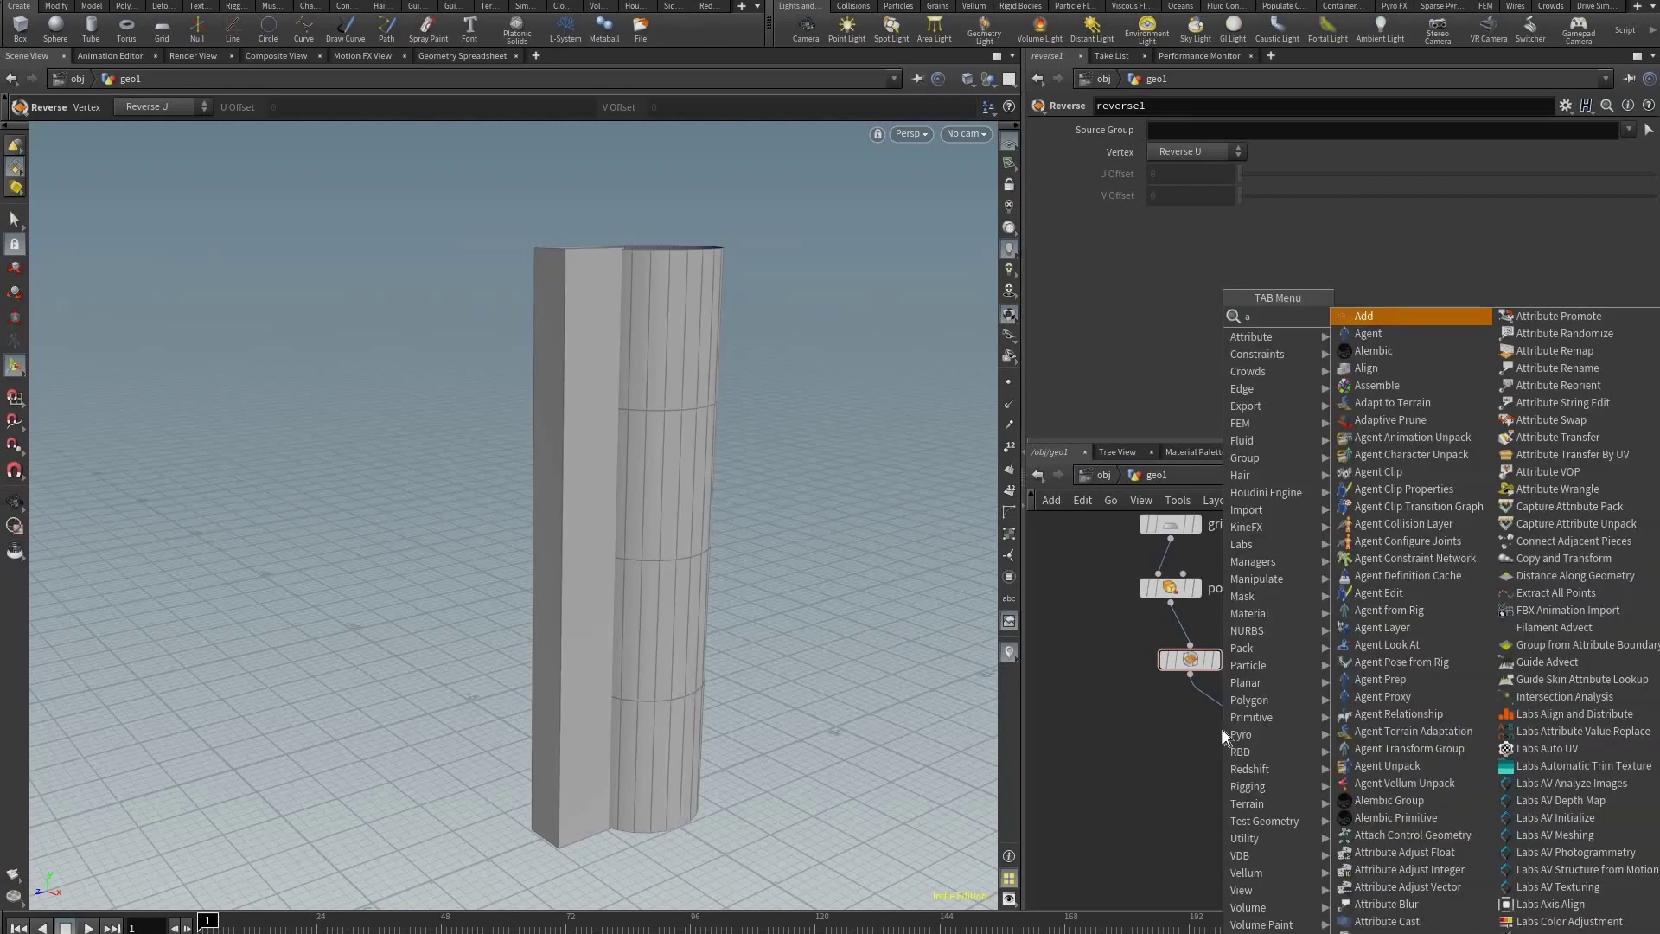
key(BackSpace)
text(connect)
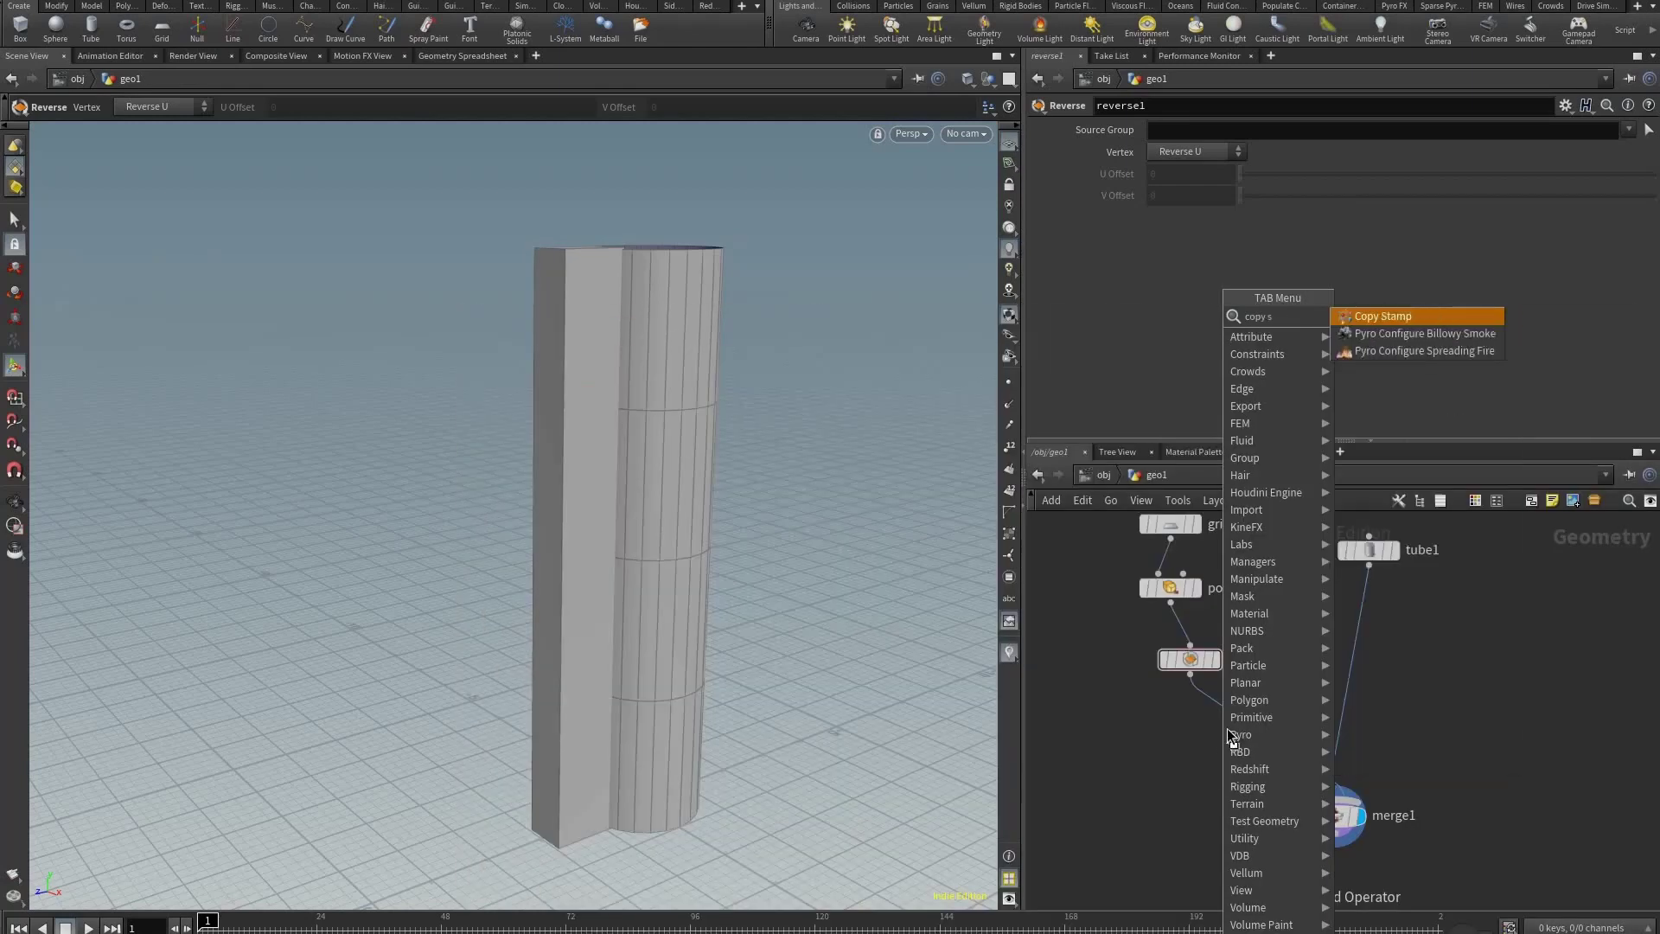
key(Return)
click(1224, 726)
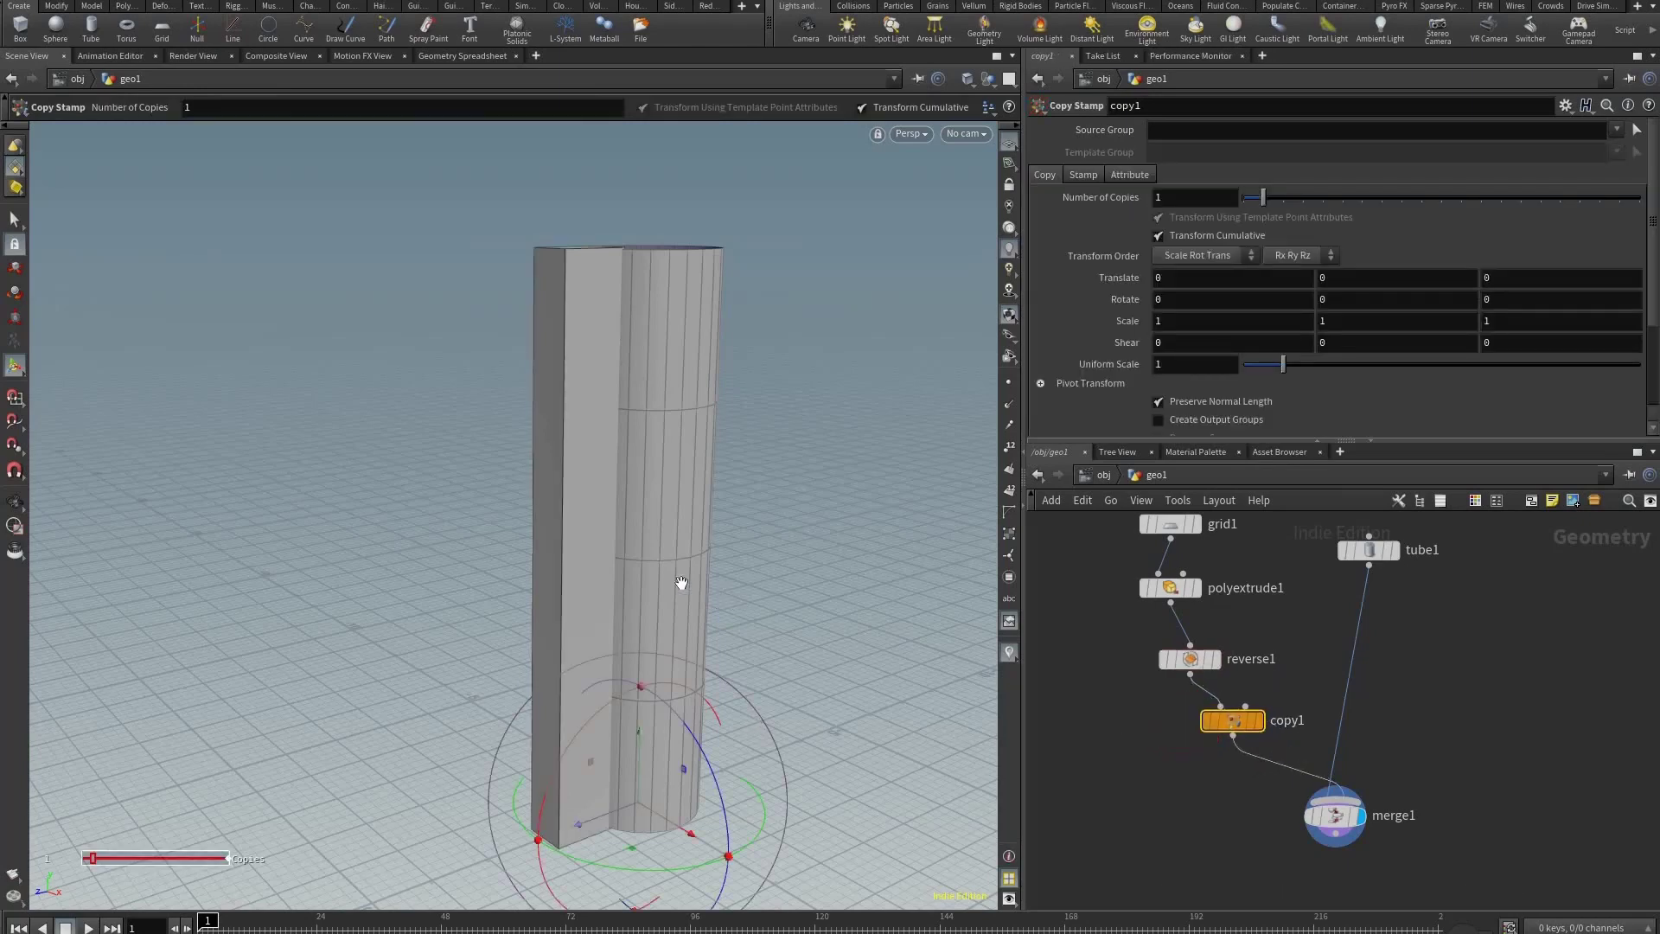
drag(1233, 720, 1215, 722)
Set the Copy Stamp's Y rotation to 3 and its number of copies to 4
alt+middle_drag(639, 553, 636, 449)
alt+drag(635, 449, 631, 519)
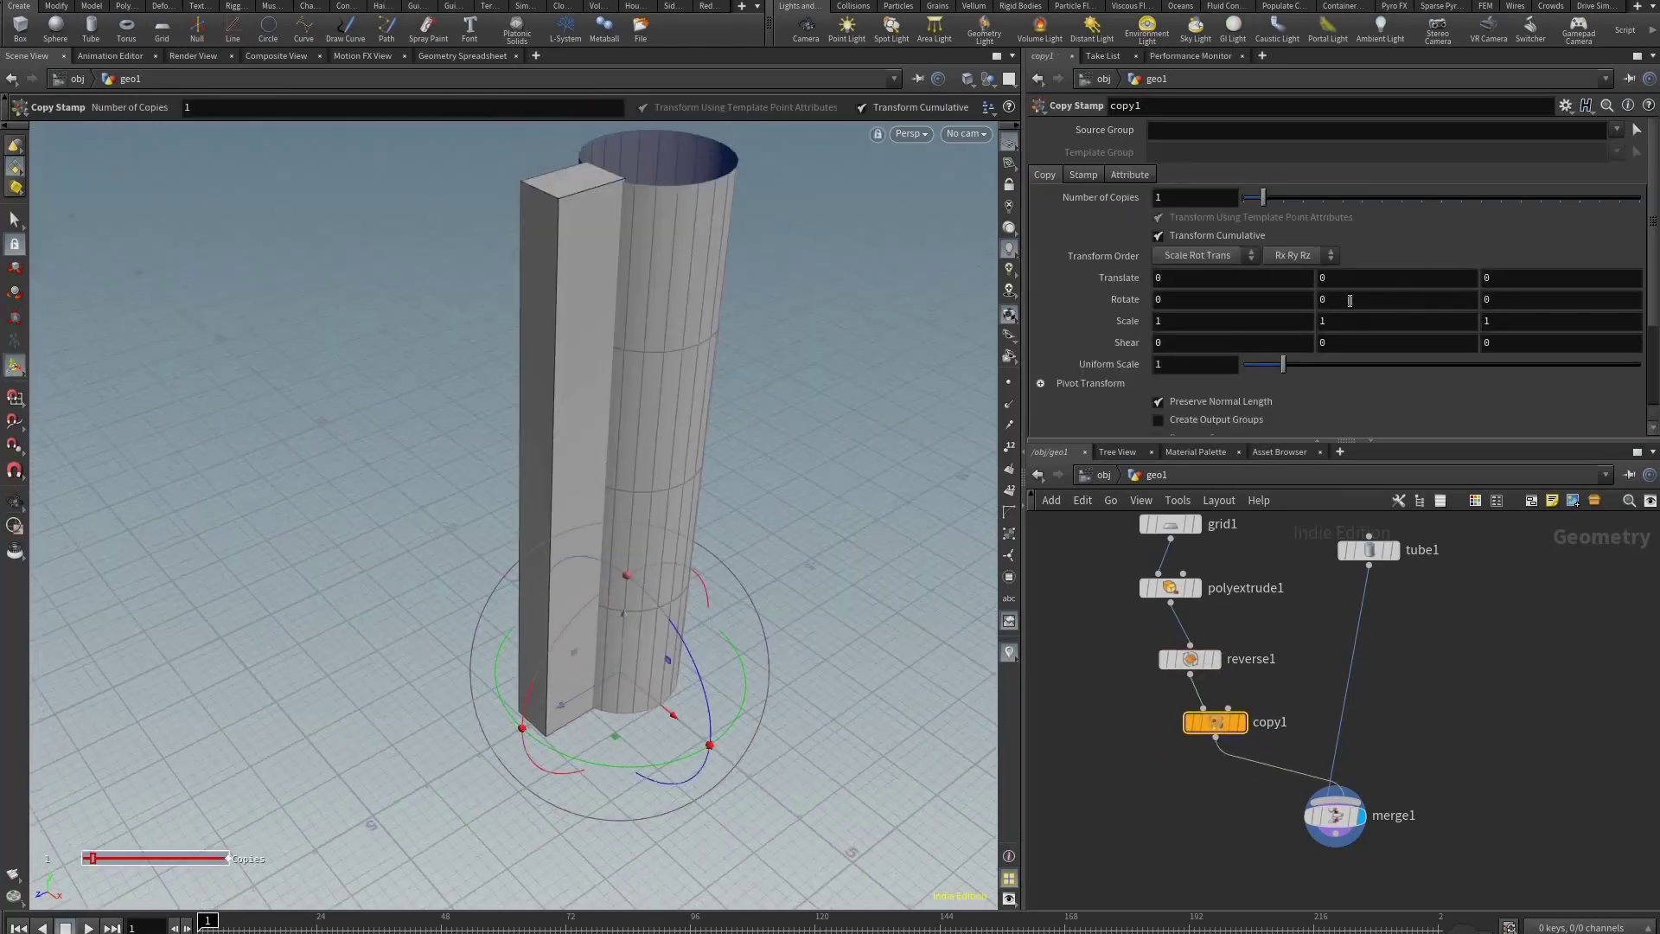
middle_drag(1370, 305, 1369, 331)
middle_drag(1252, 195, 1321, 204)
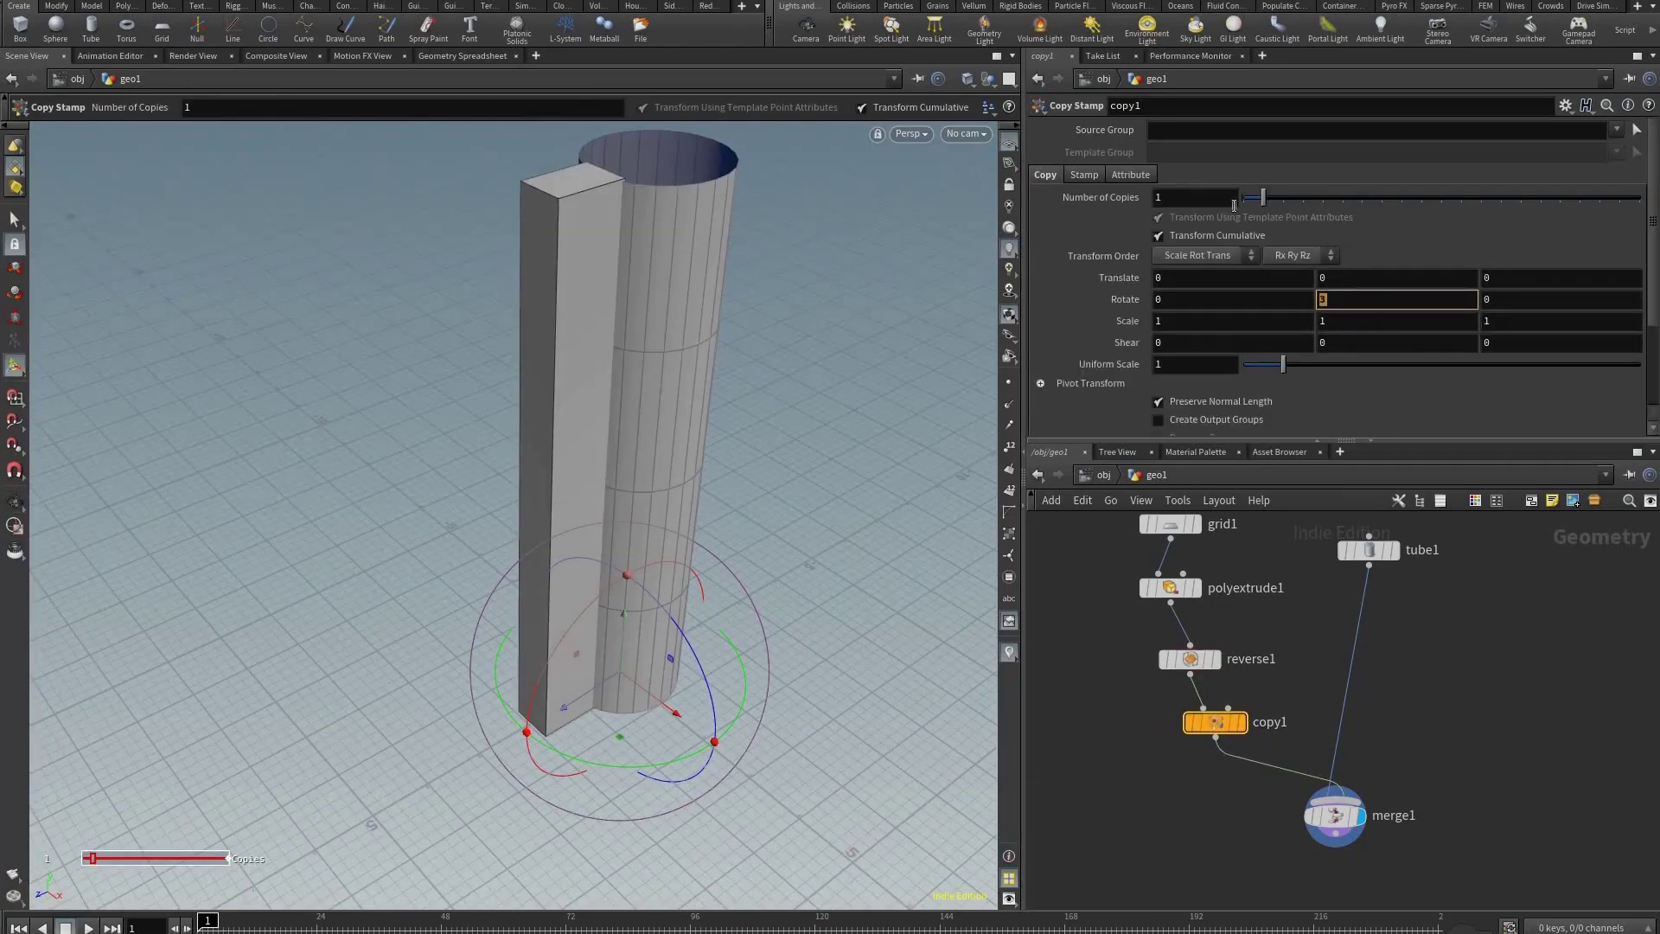
drag(1262, 198, 1306, 299)
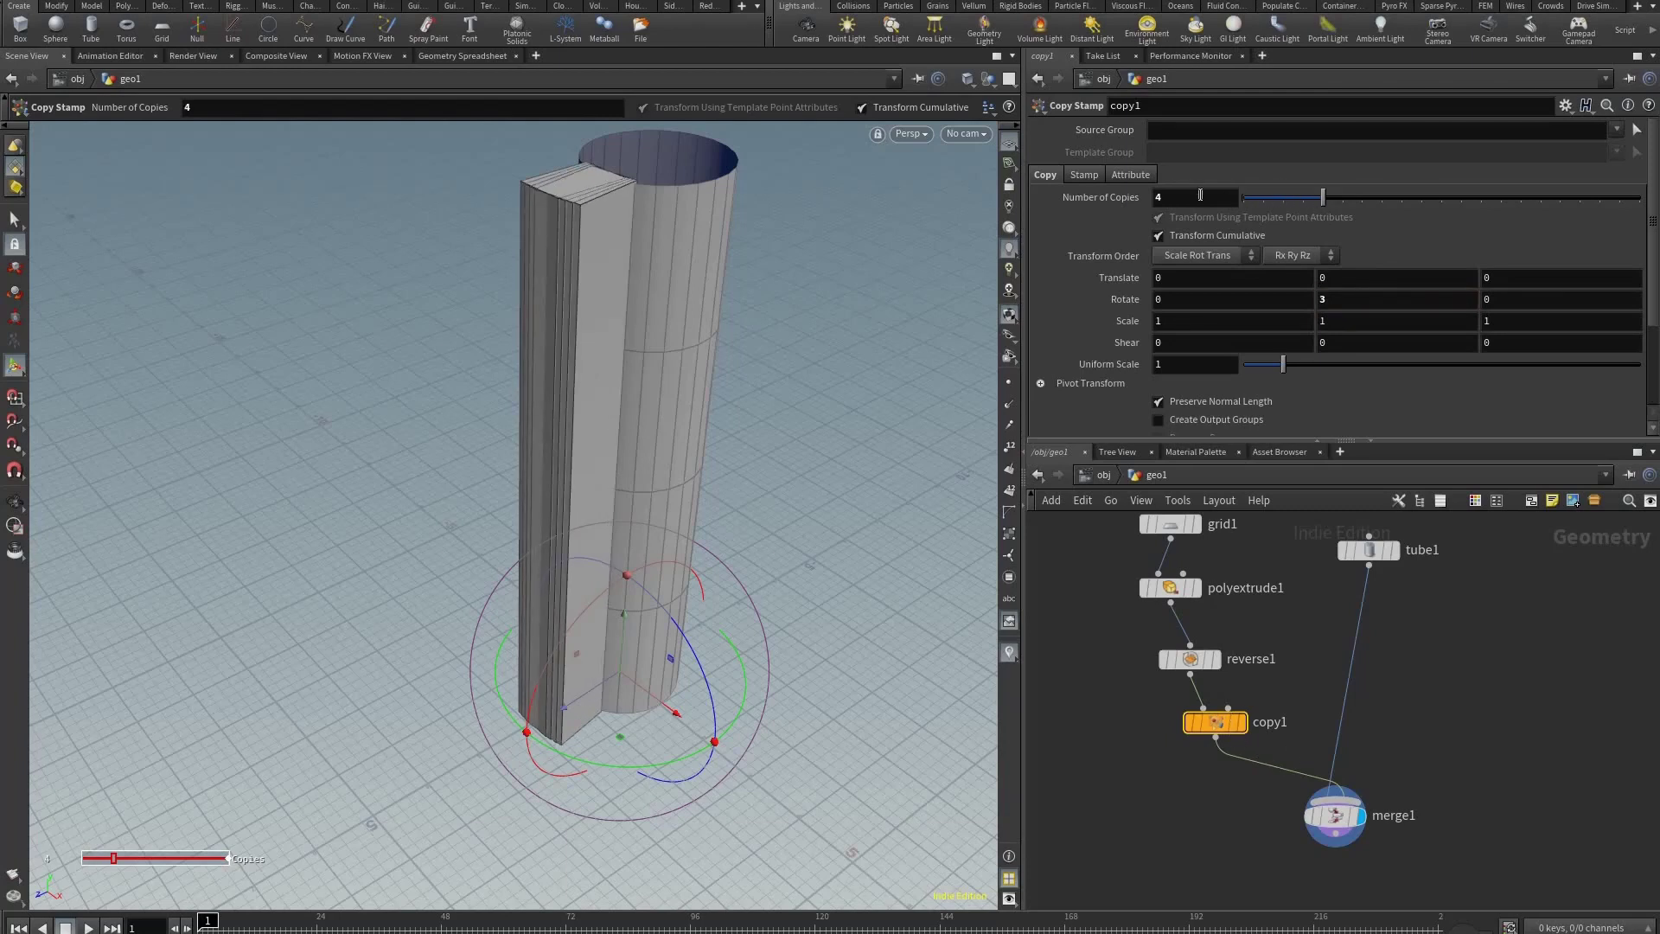
Set the Copy Stamp's Y rotation to the expression 360/ch("ncy"), referencing its number of copies
right_click(1198, 198)
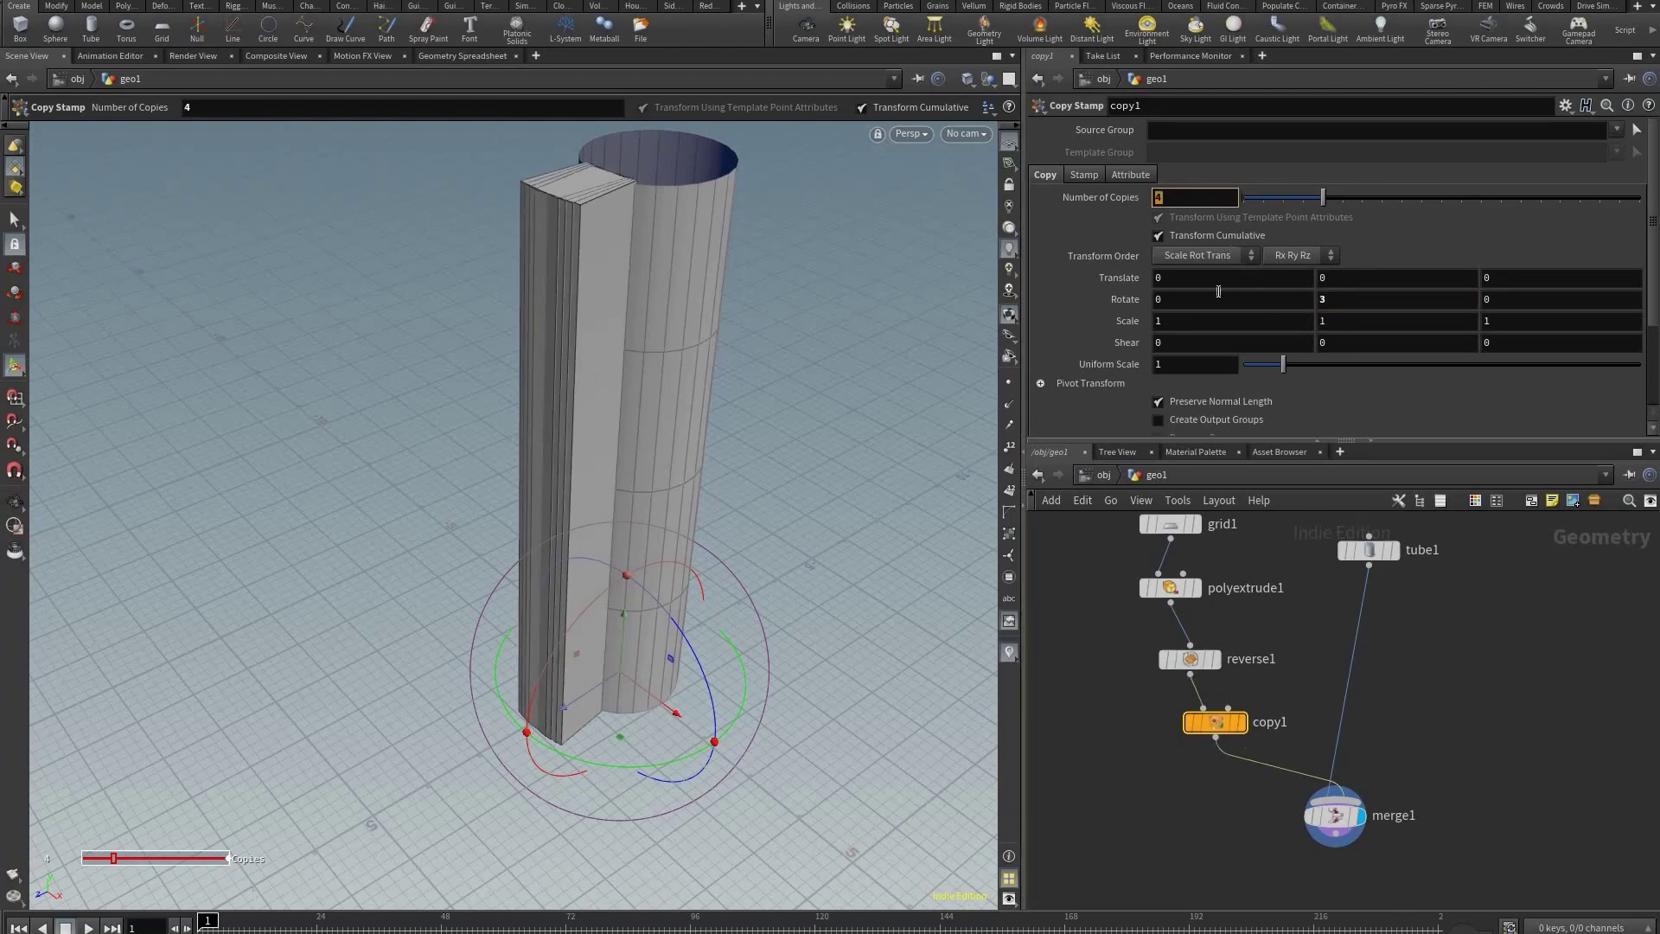
click(1385, 301)
right_click(1383, 299)
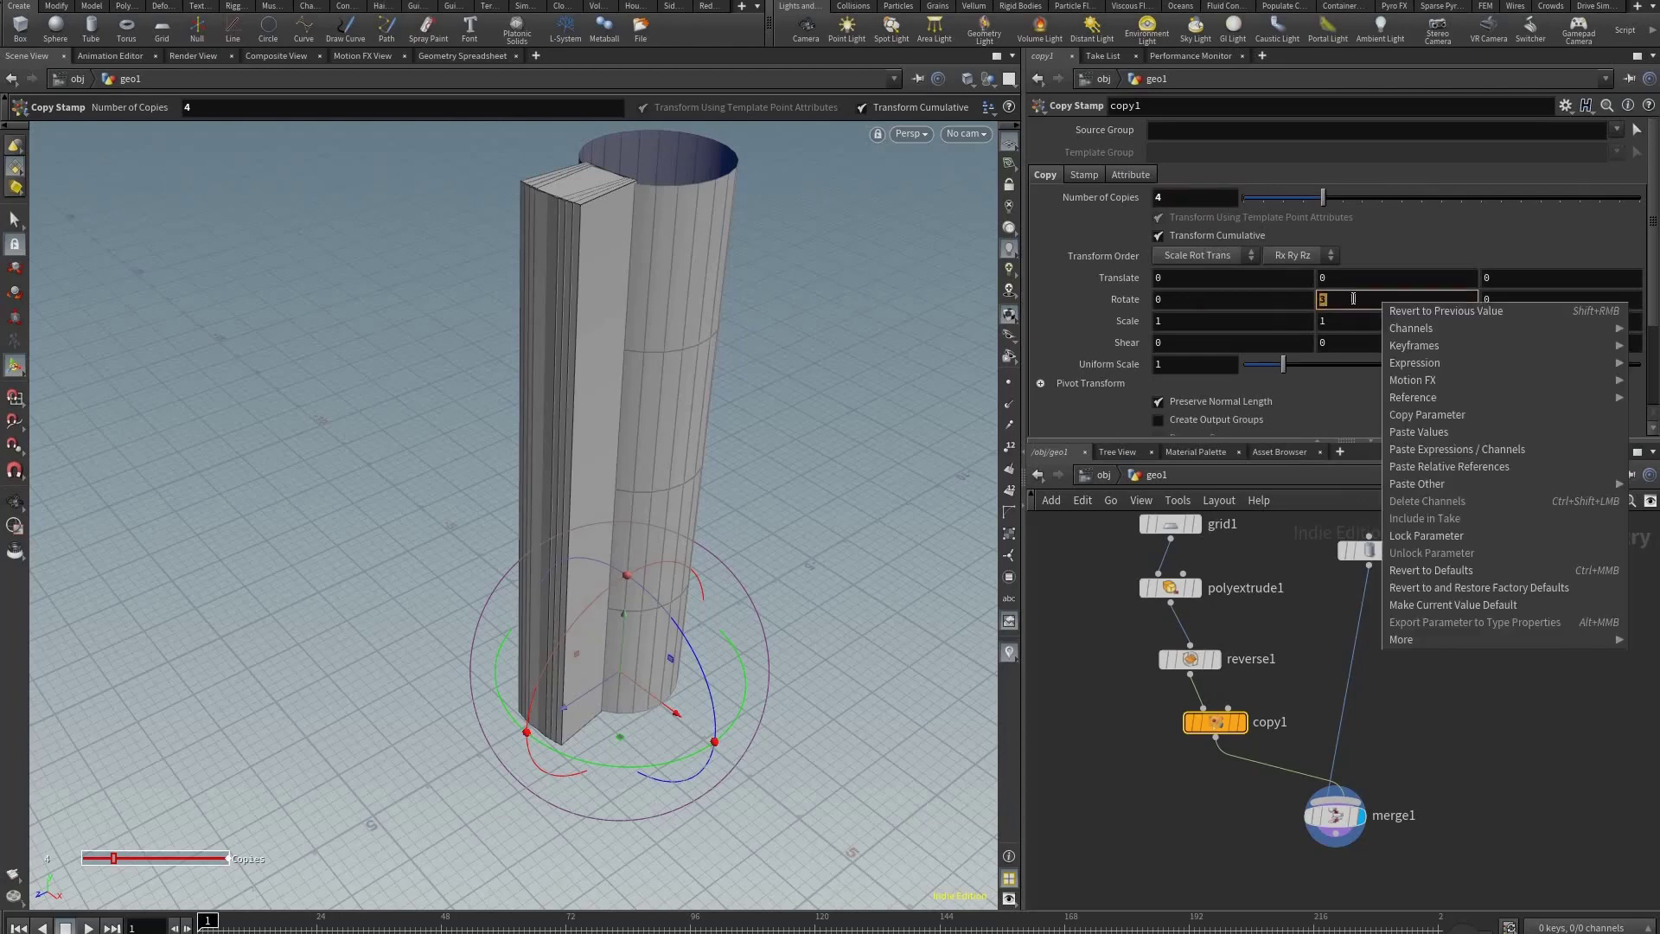
click(1395, 268)
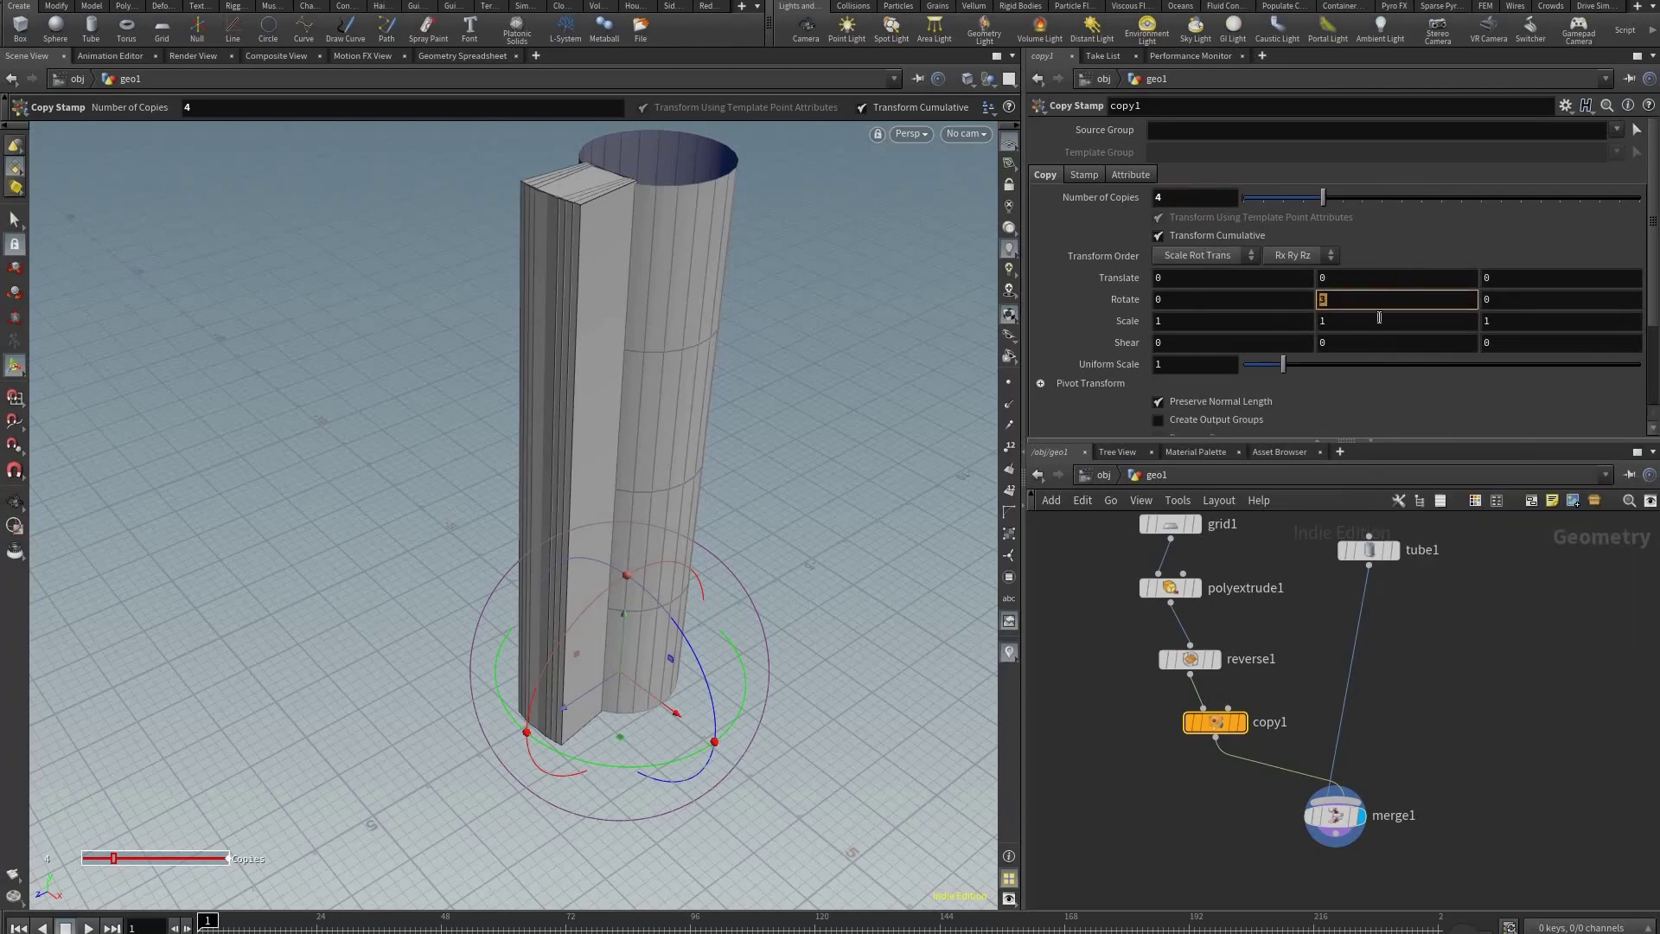
text(360/)
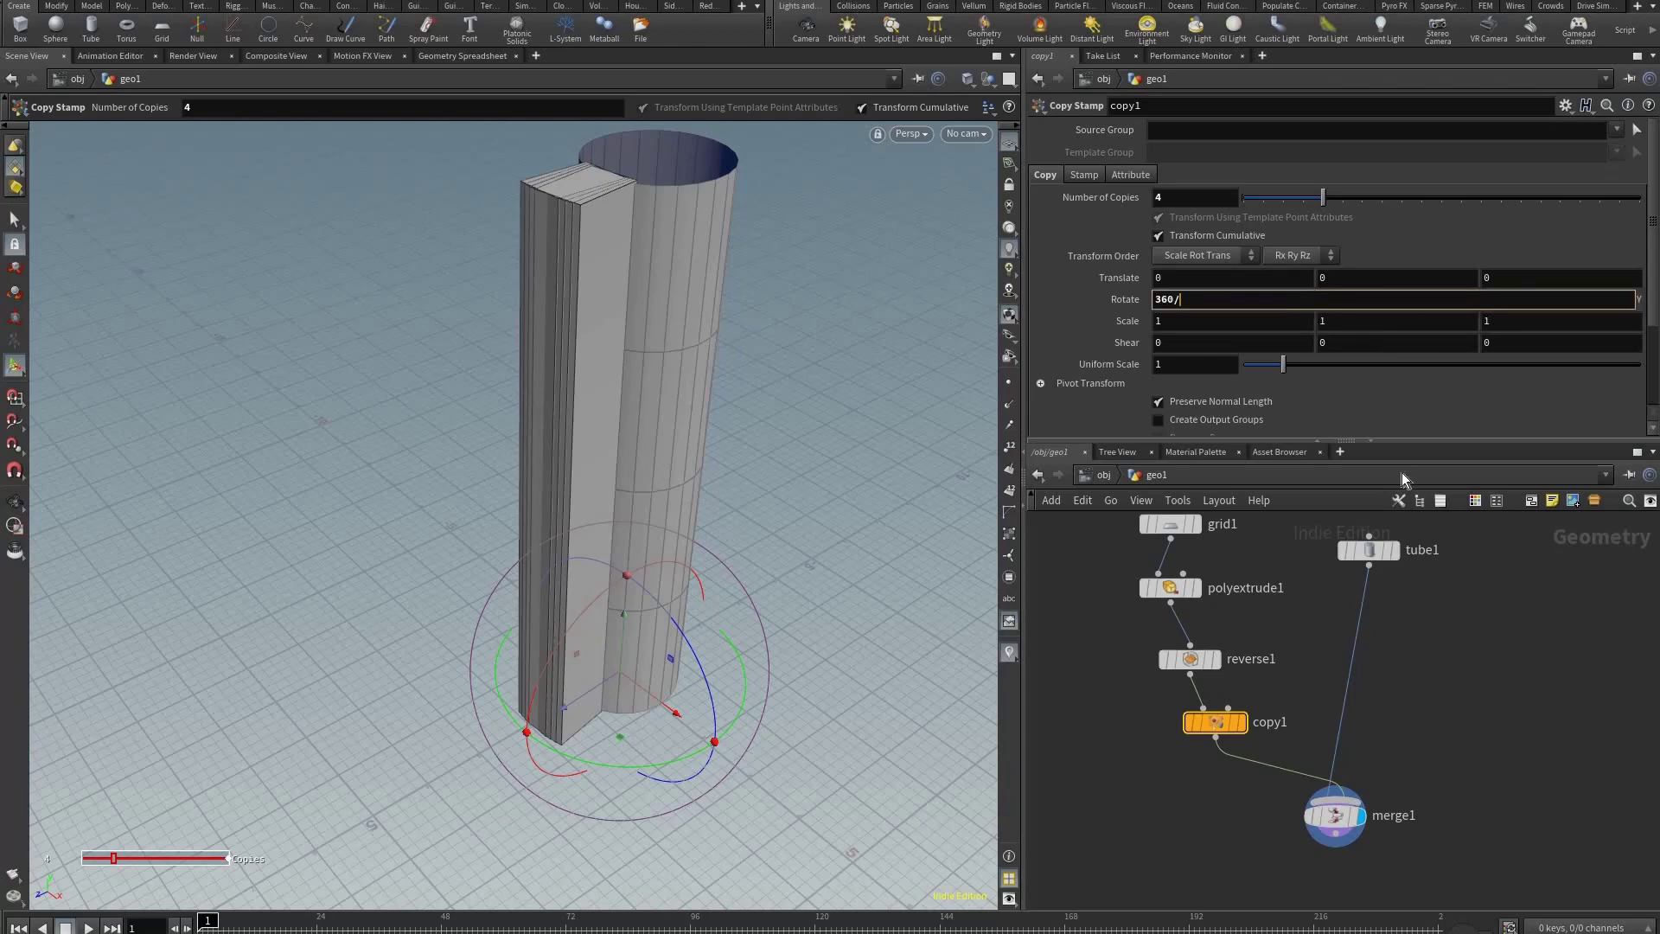
right_click(1362, 300)
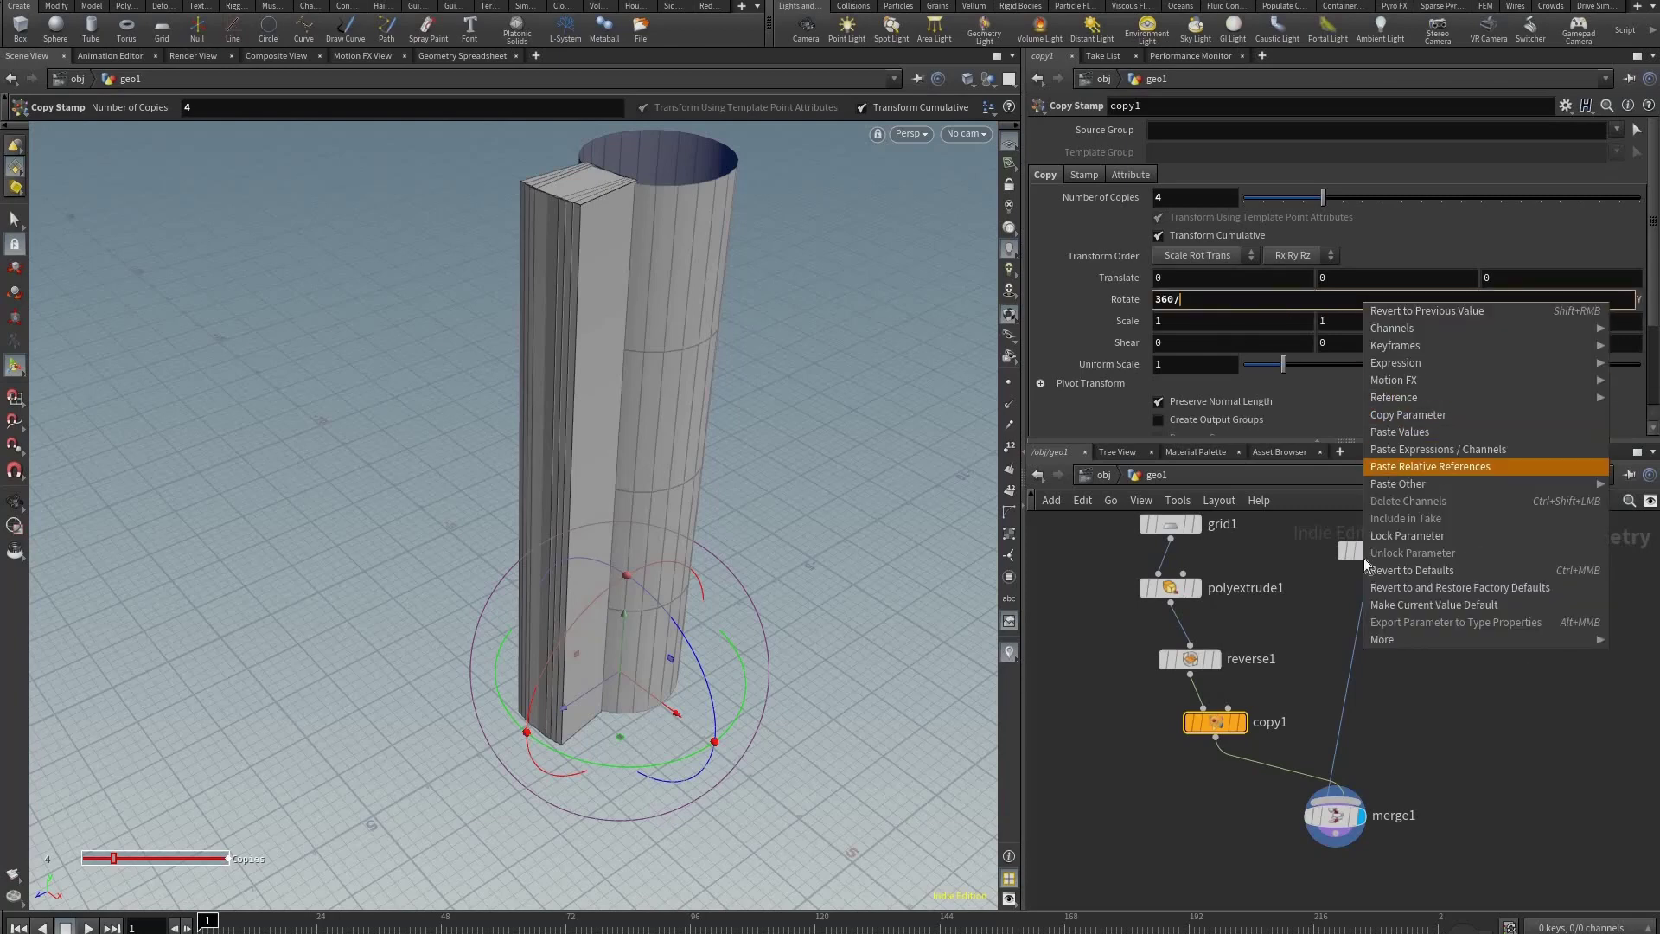
key(Return)
key(Return)
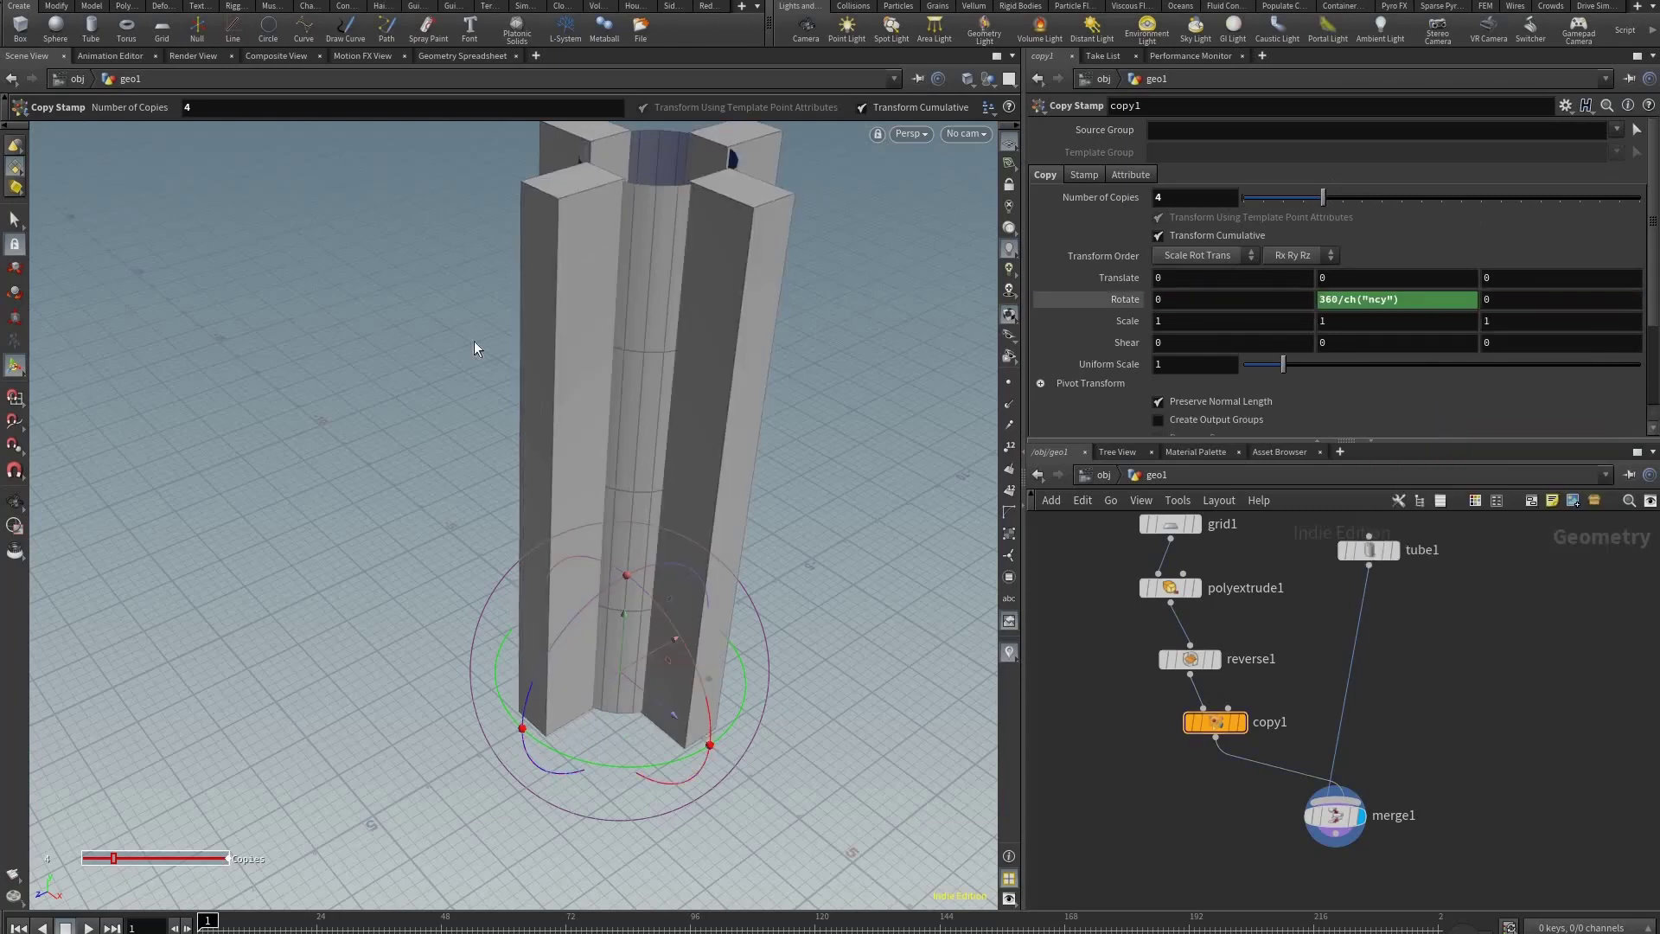
Try a higher number of copies around the tube and undo the change
drag(1322, 198, 1461, 198)
key(ctrl+z)
key(ctrl+z)
Space out the nodes below the grid node and set the grid's rows to 8
alt+drag(686, 297, 602, 313)
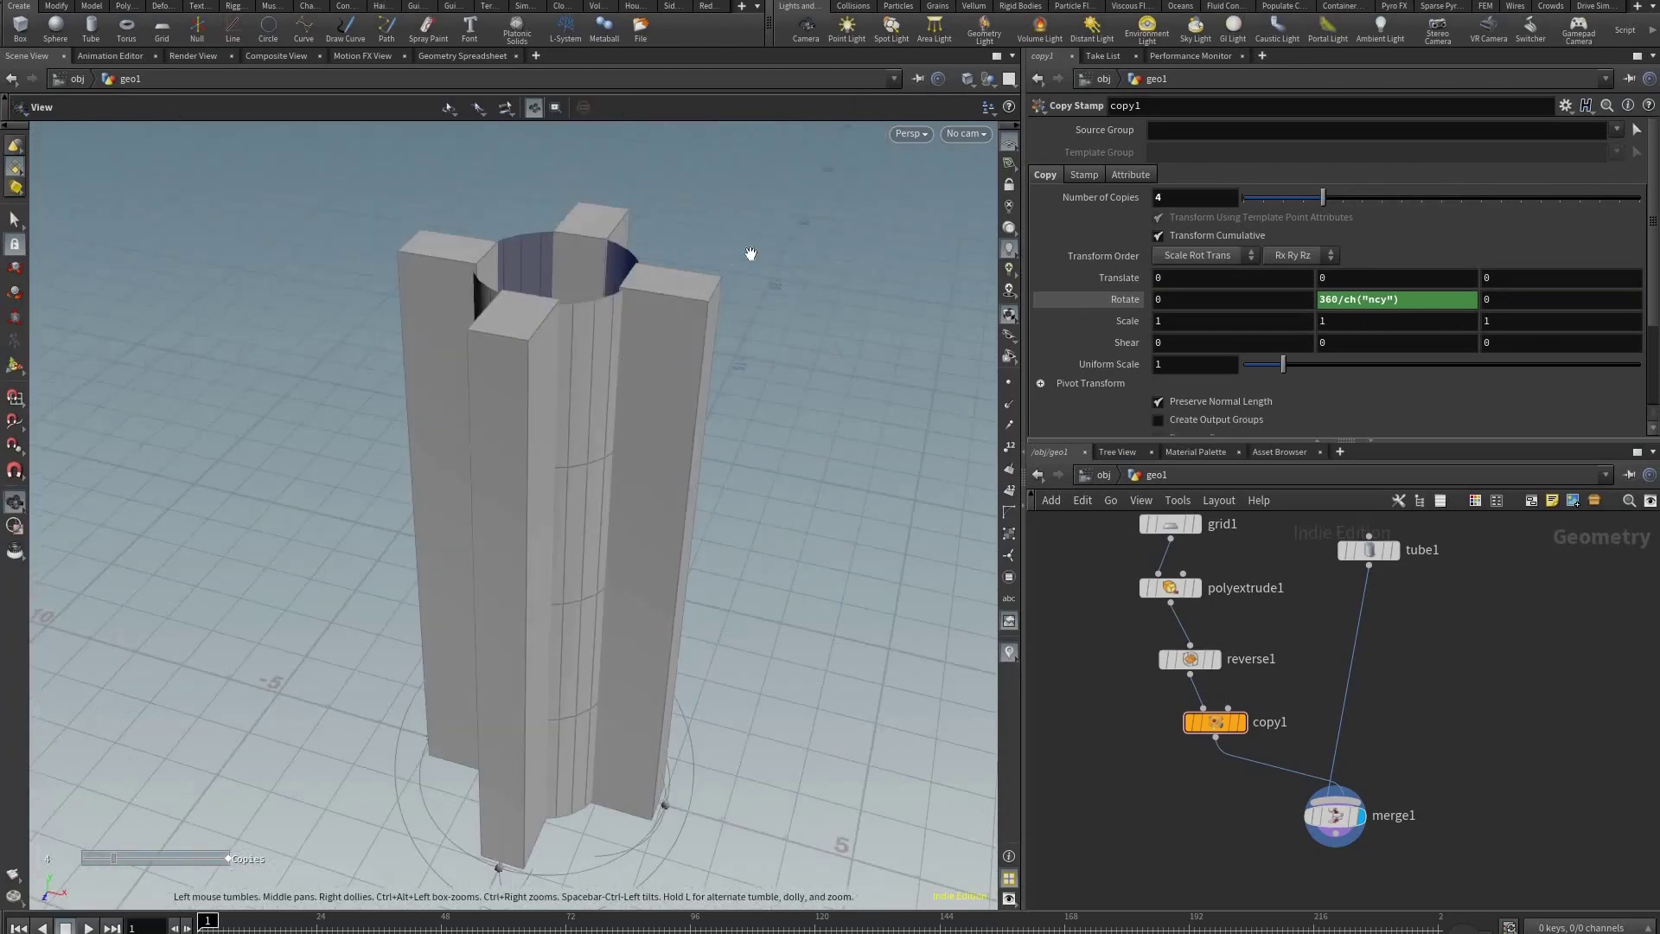
alt+drag(750, 253, 818, 256)
alt+right_drag(818, 255, 750, 282)
alt+drag(789, 256, 891, 337)
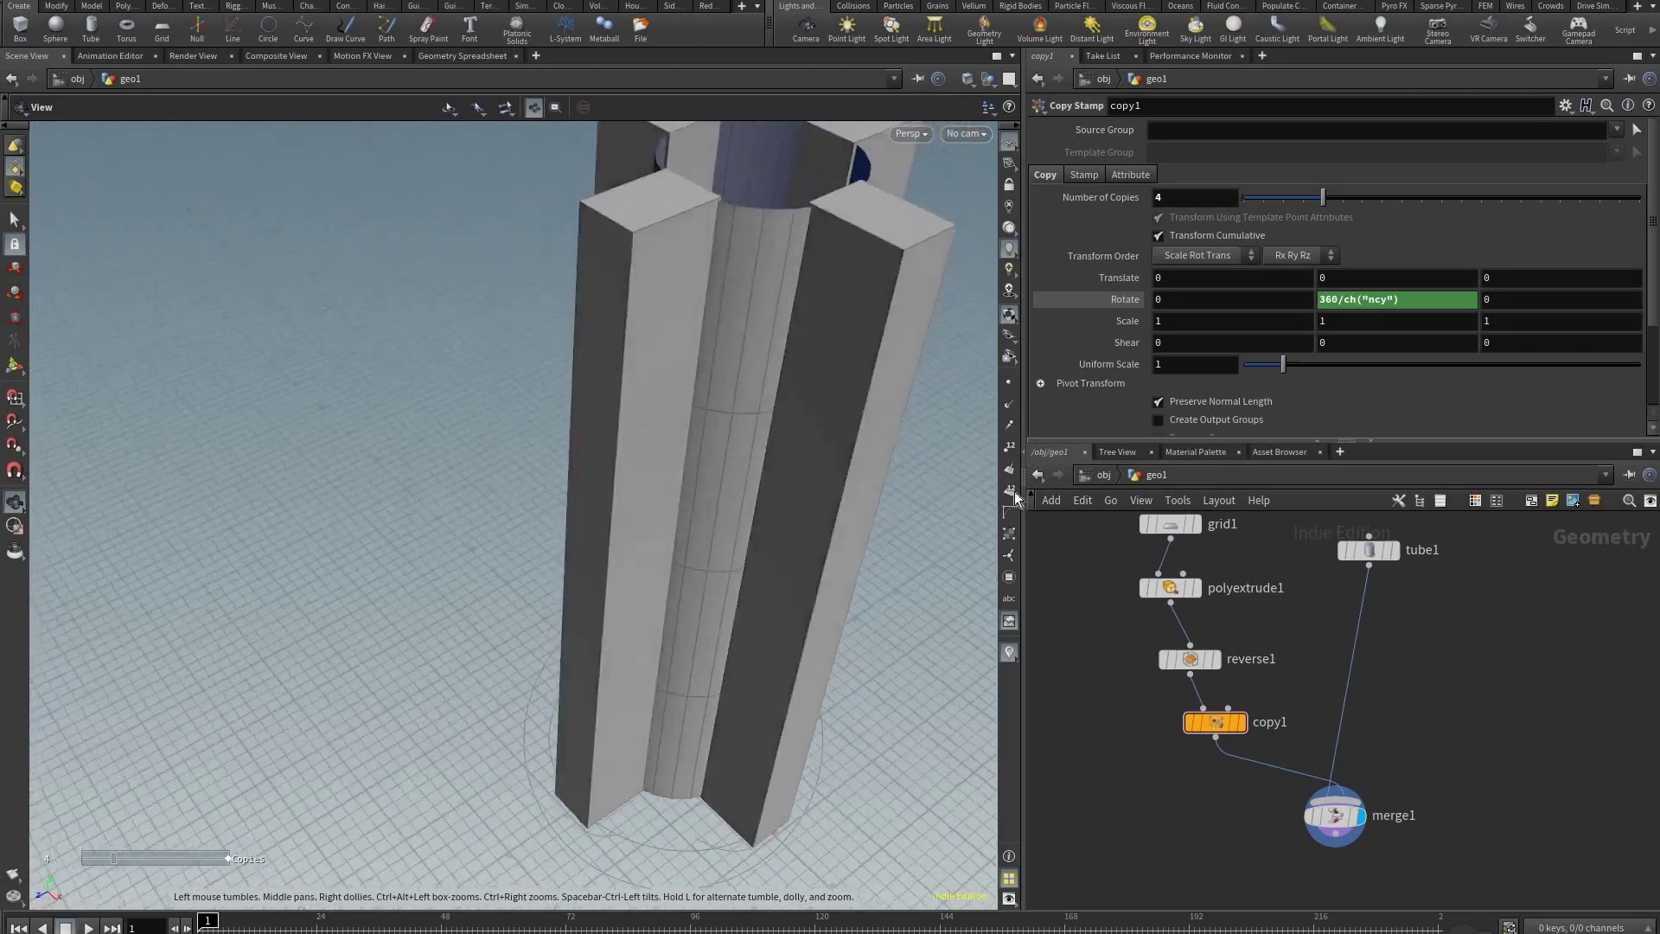
alt+drag(1014, 498, 1262, 683)
alt+right_drag(1211, 608, 1399, 629)
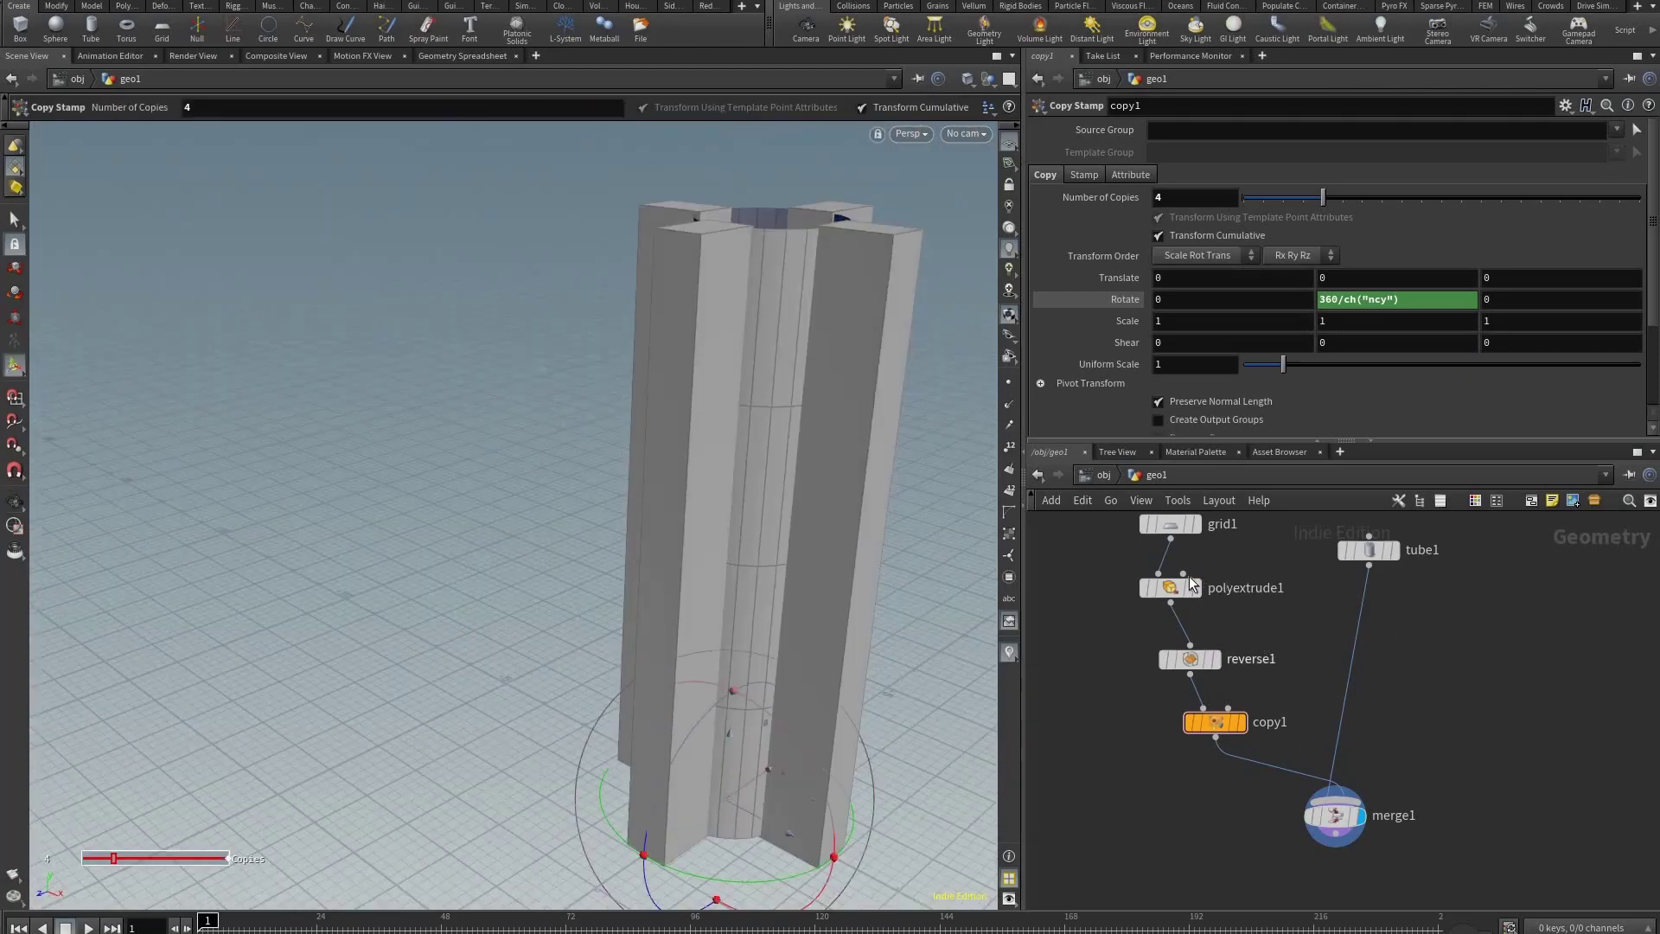
middle_drag(1190, 576, 1220, 661)
drag(1201, 608, 1190, 586)
drag(1399, 633, 1438, 608)
drag(1190, 586, 1201, 568)
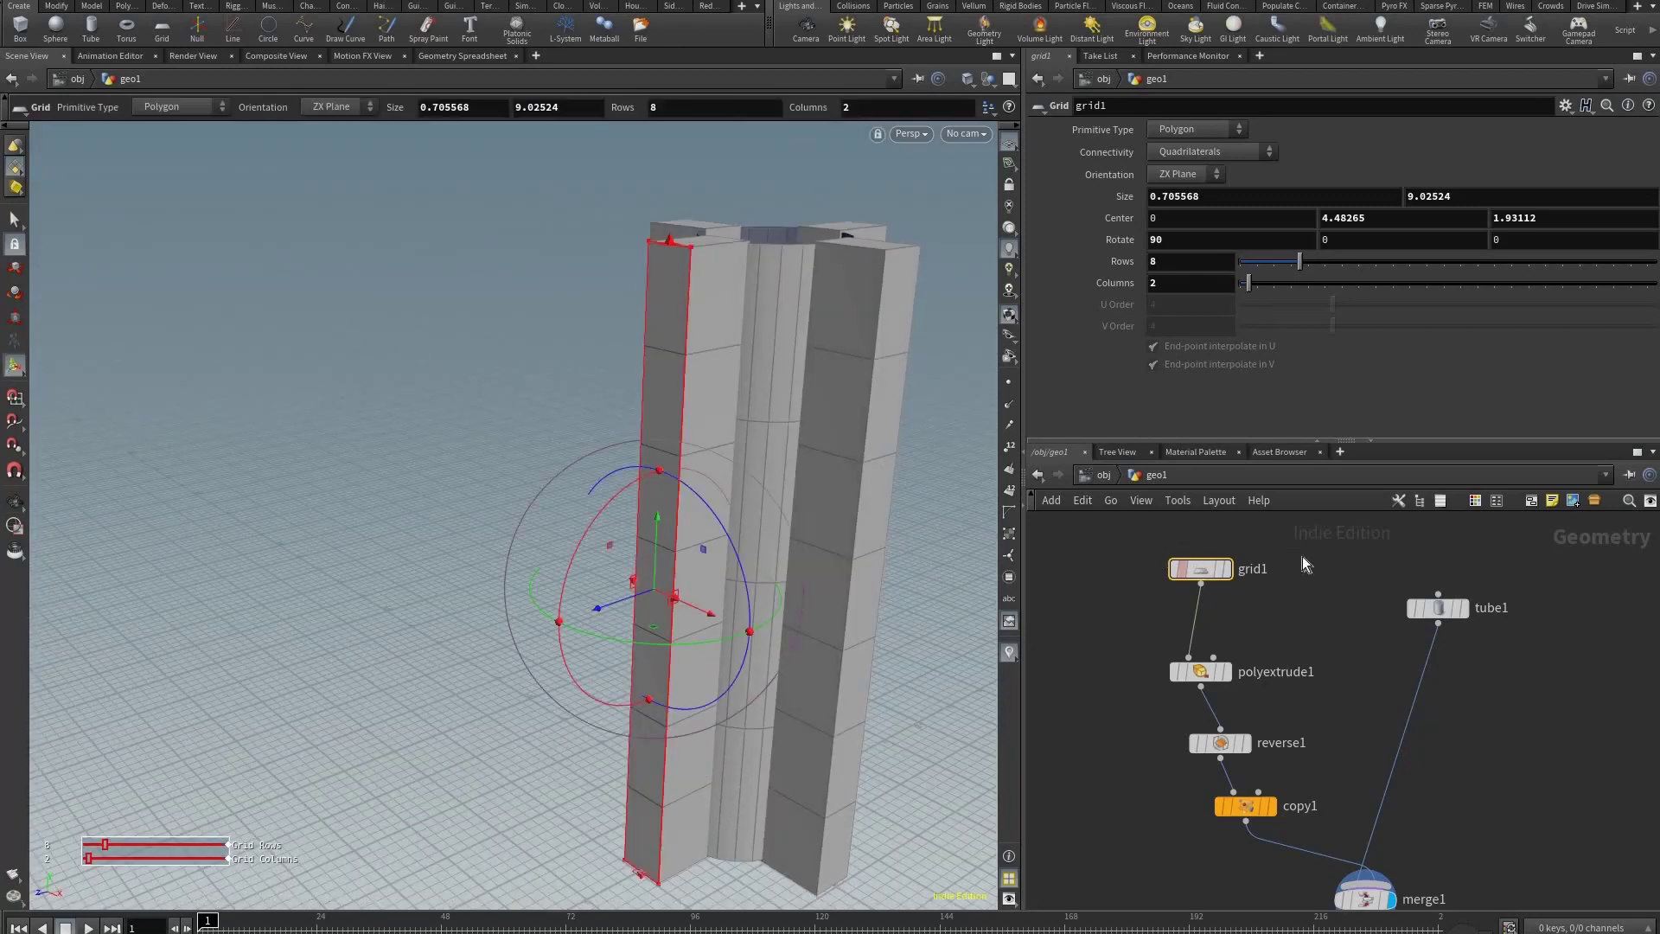
Insert an Edit node between the grid and PolyExtrude nodes and make it the active node
key(Tab)
text(edi)
key(Return)
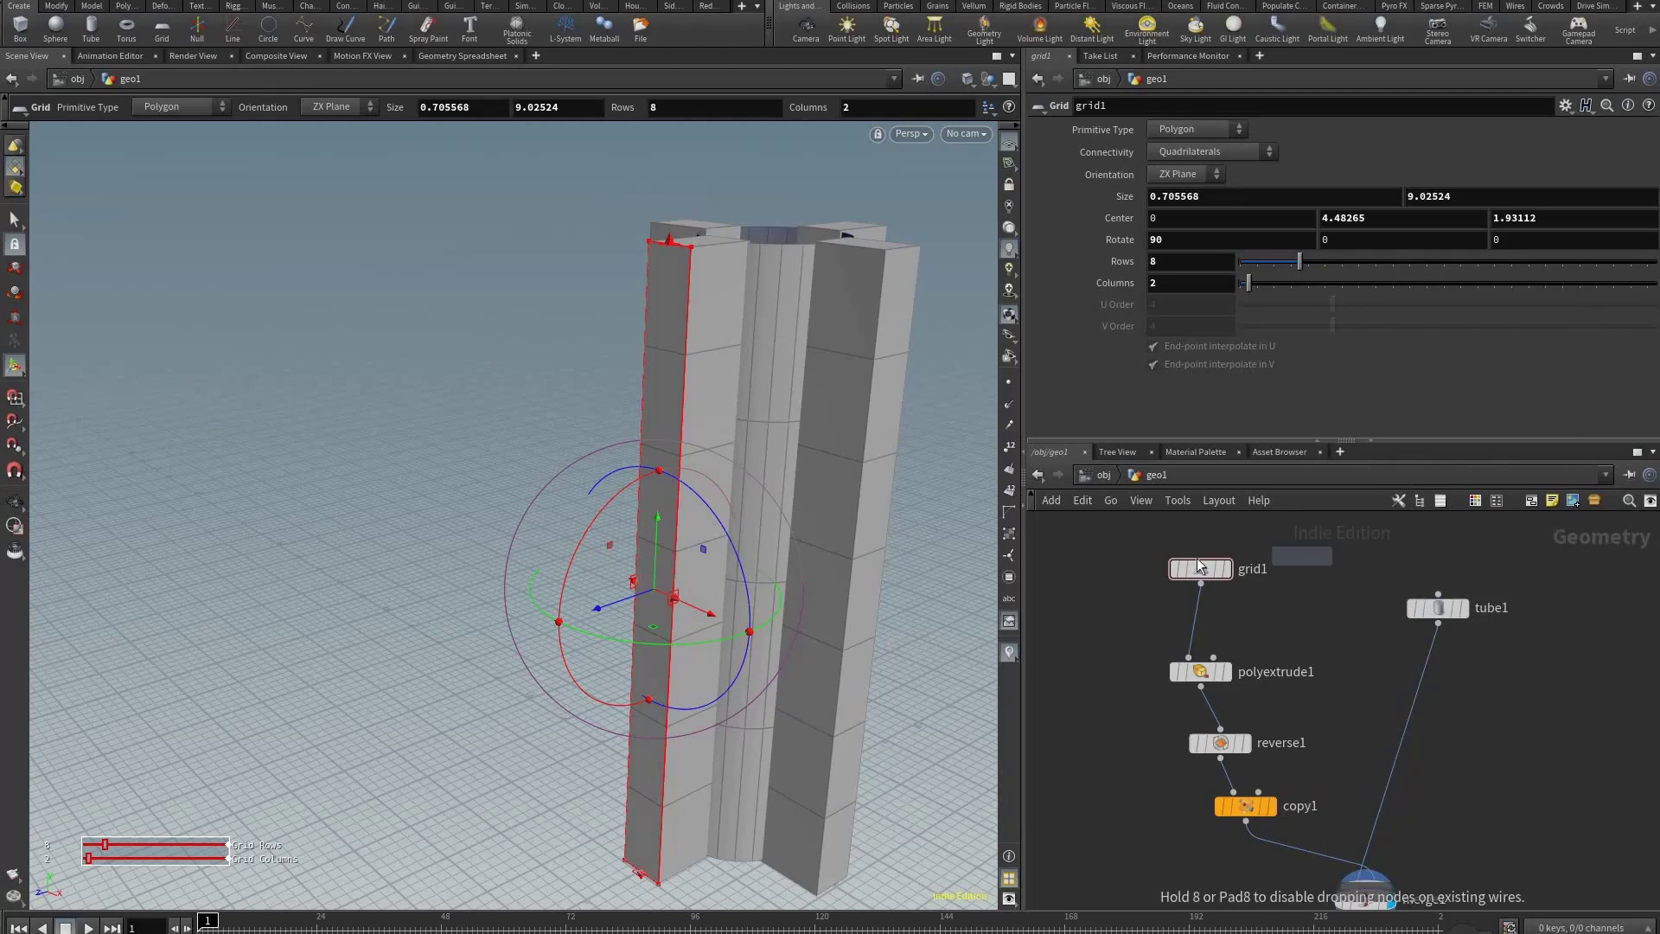
click(1199, 614)
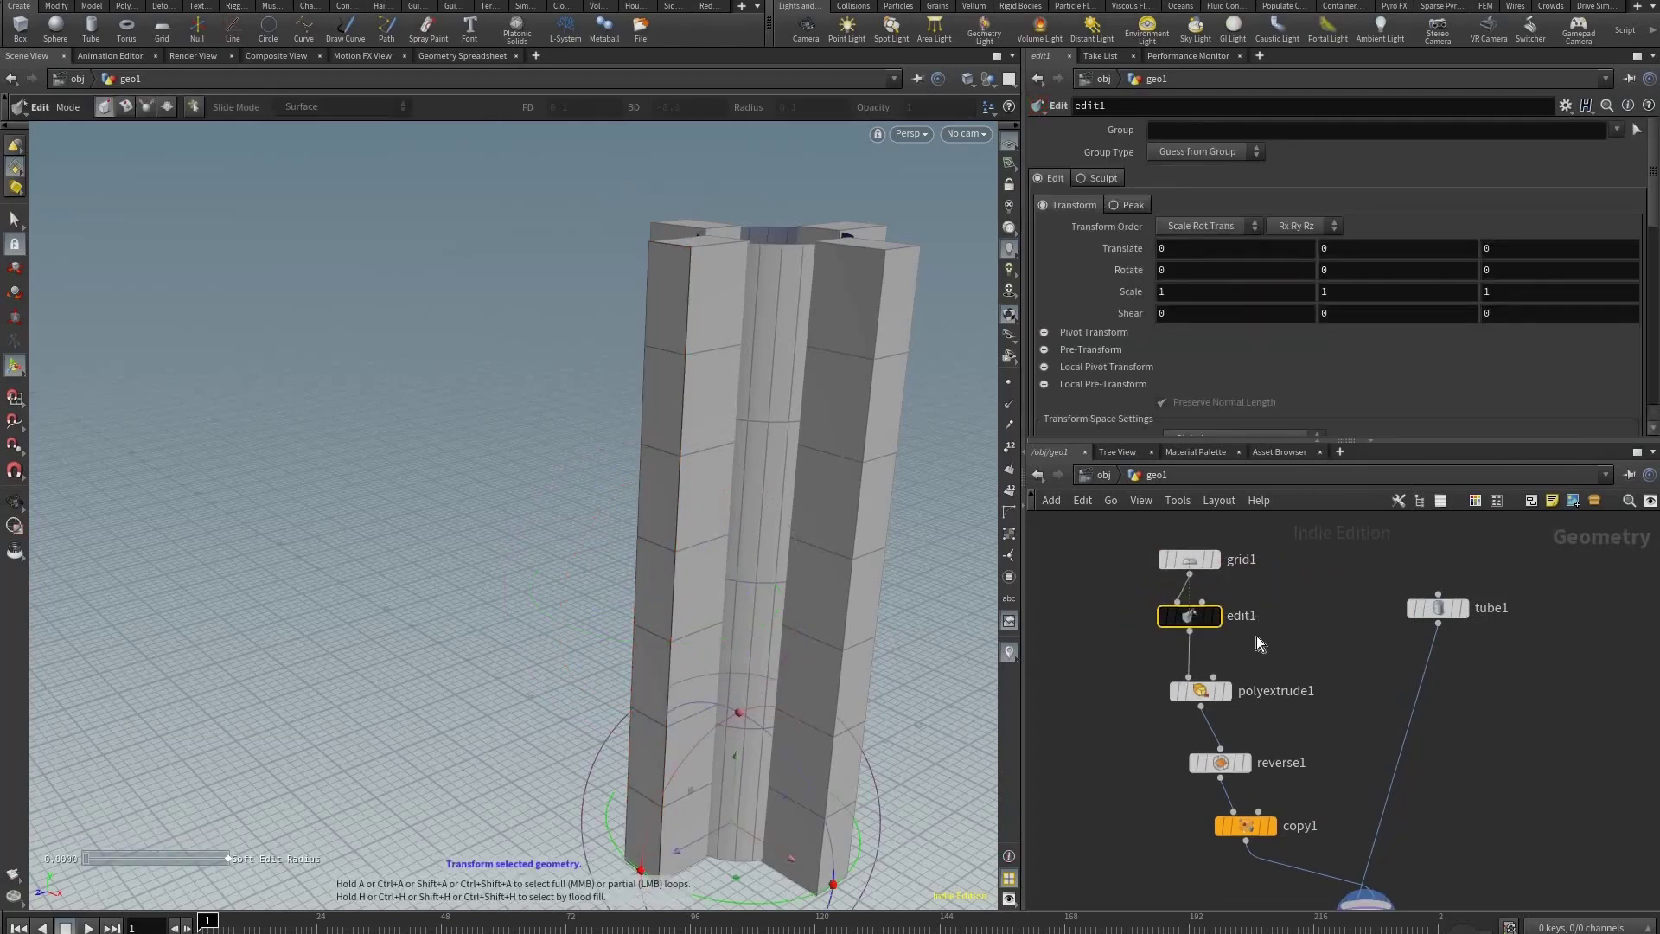
key(h)
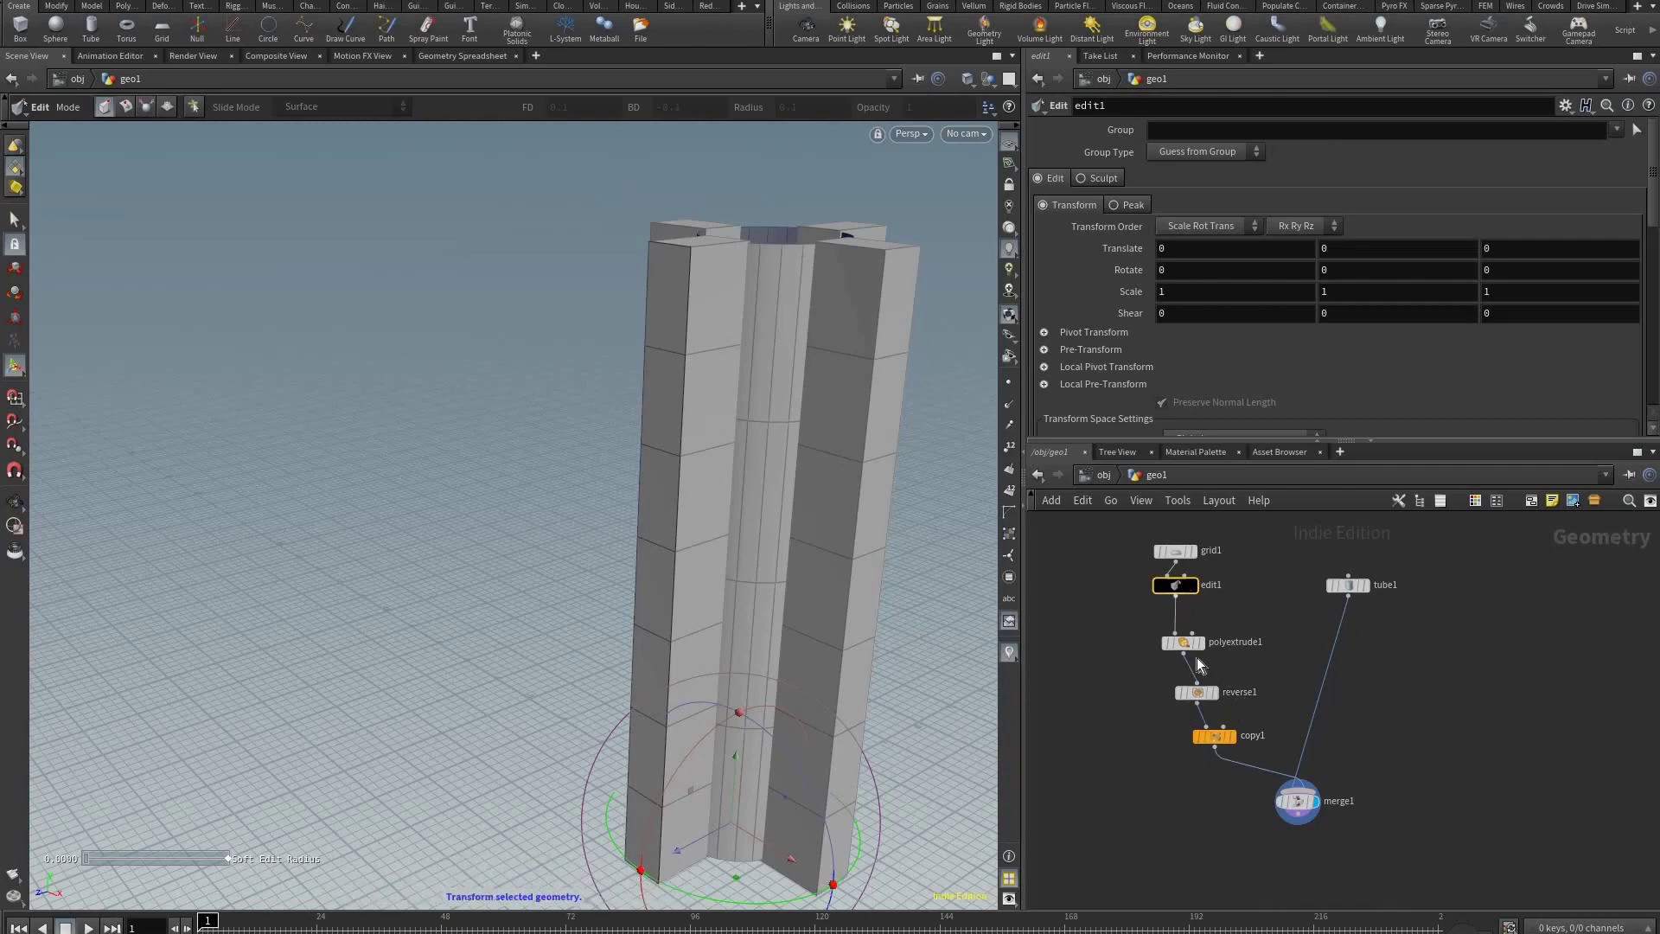
double_click(1176, 586)
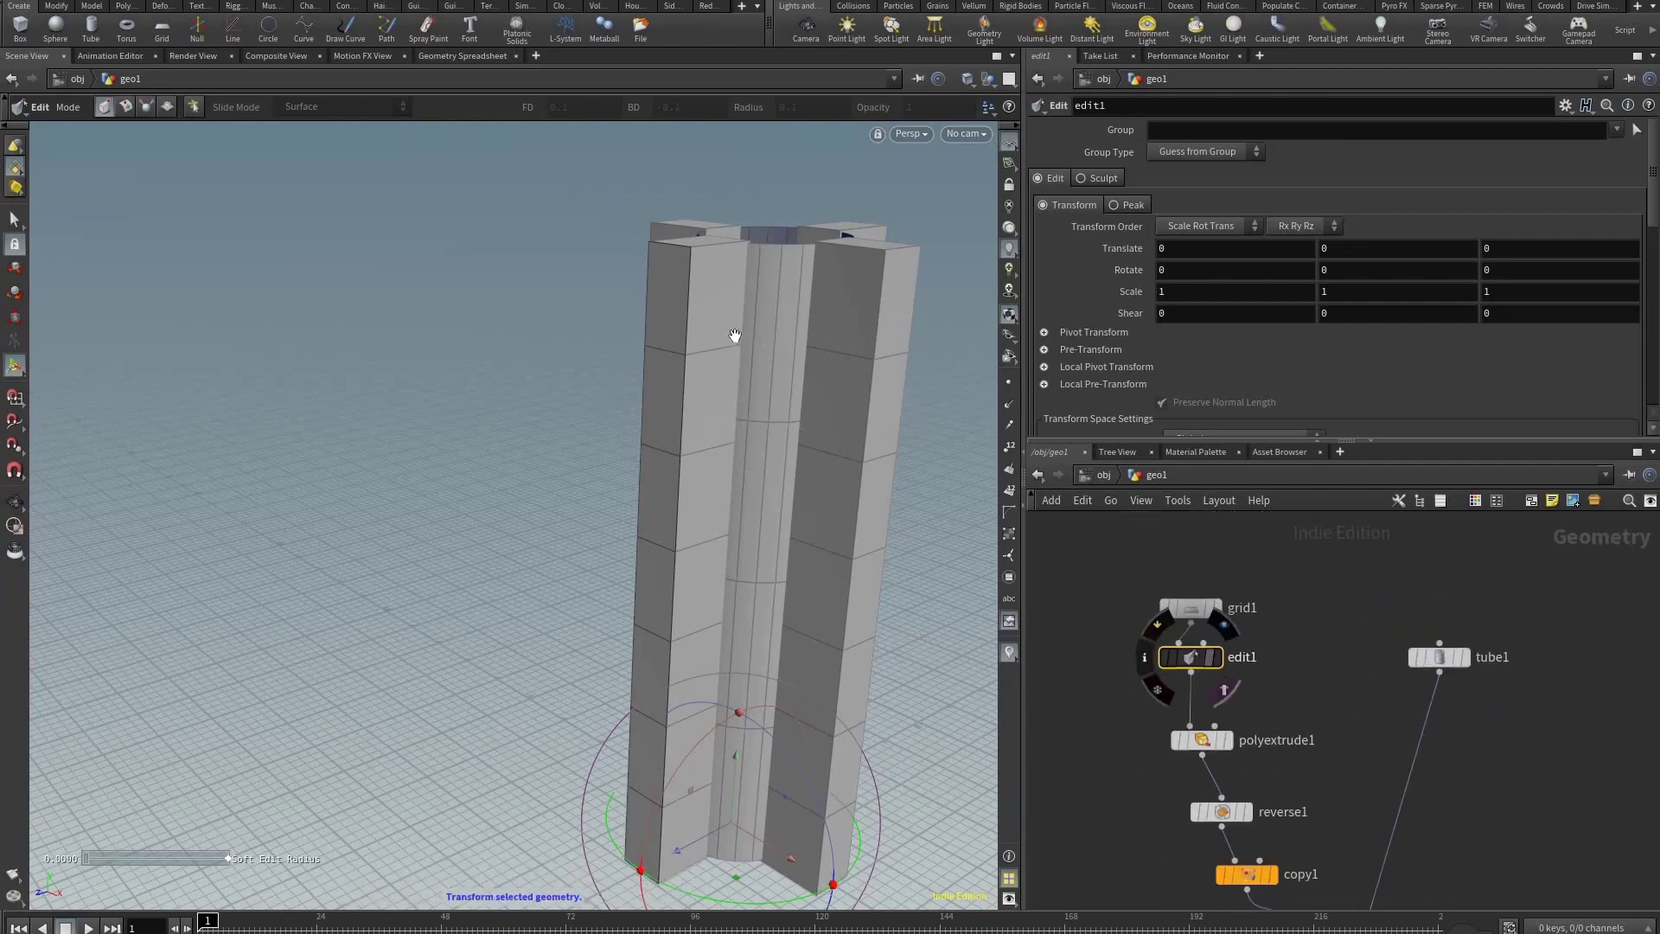
Select the outer top edge of the source fin and move it about -0.84 along Z toward the tube
mouse_move(833, 370)
alt+mouse_down()
mouse_move(778, 352)
mouse_move(851, 365)
alt+mouse_up()
scroll(782, 346, up, 3)
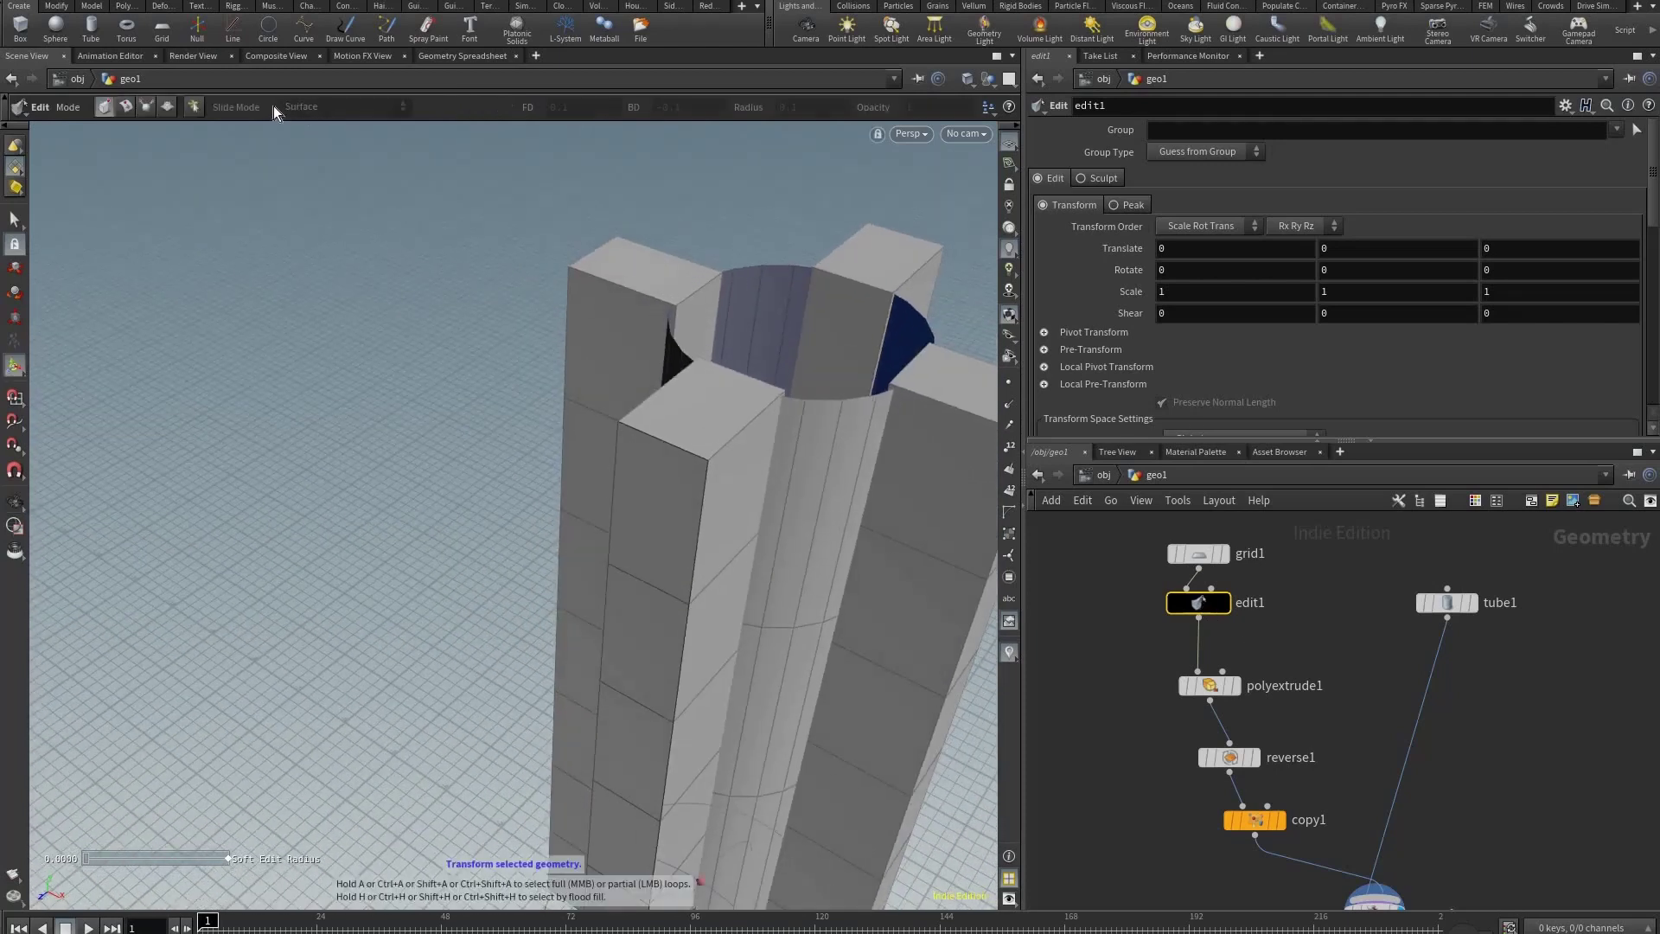
key(s)
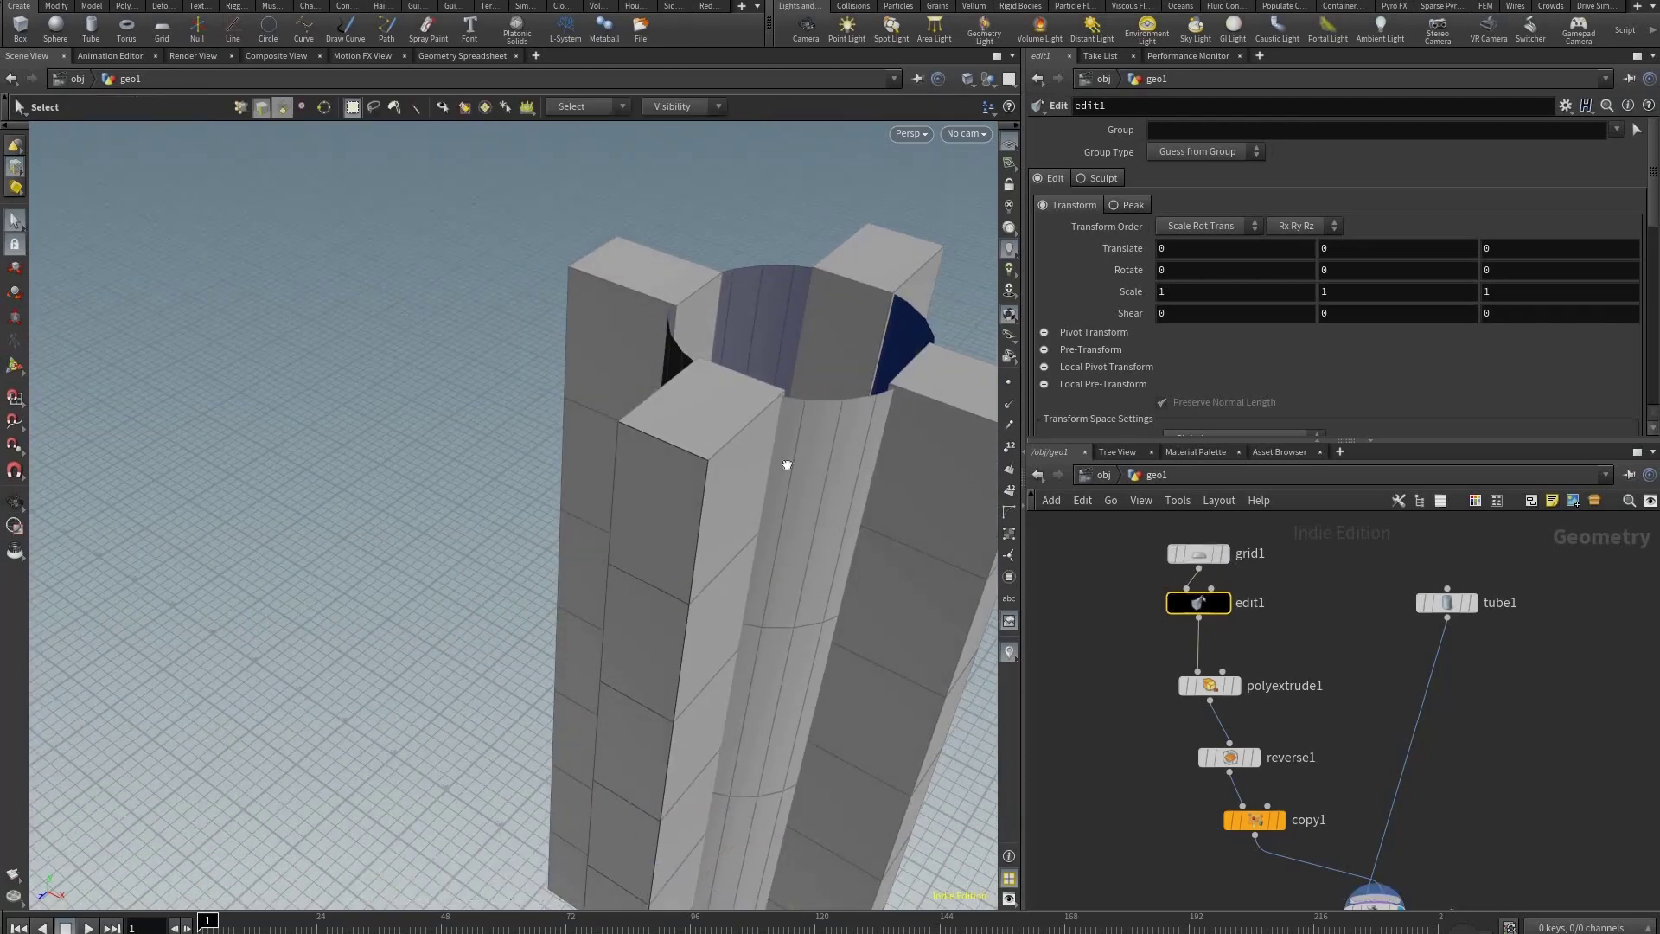
alt+drag(621, 358, 683, 353)
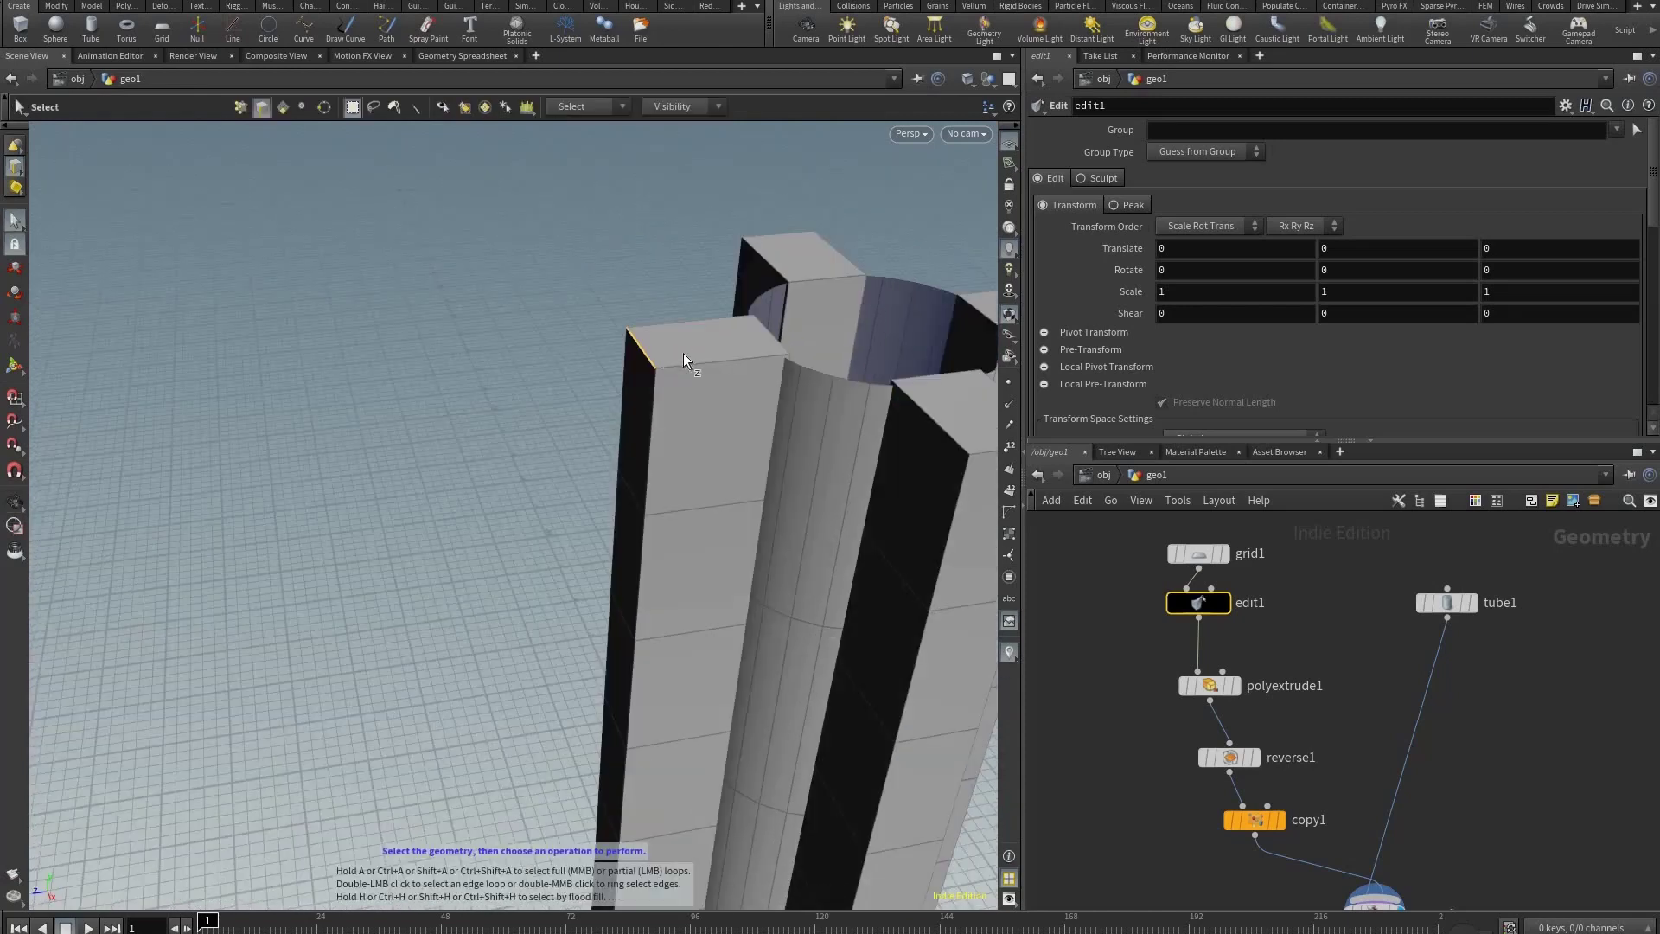
key(t)
middle_drag(705, 395, 817, 417)
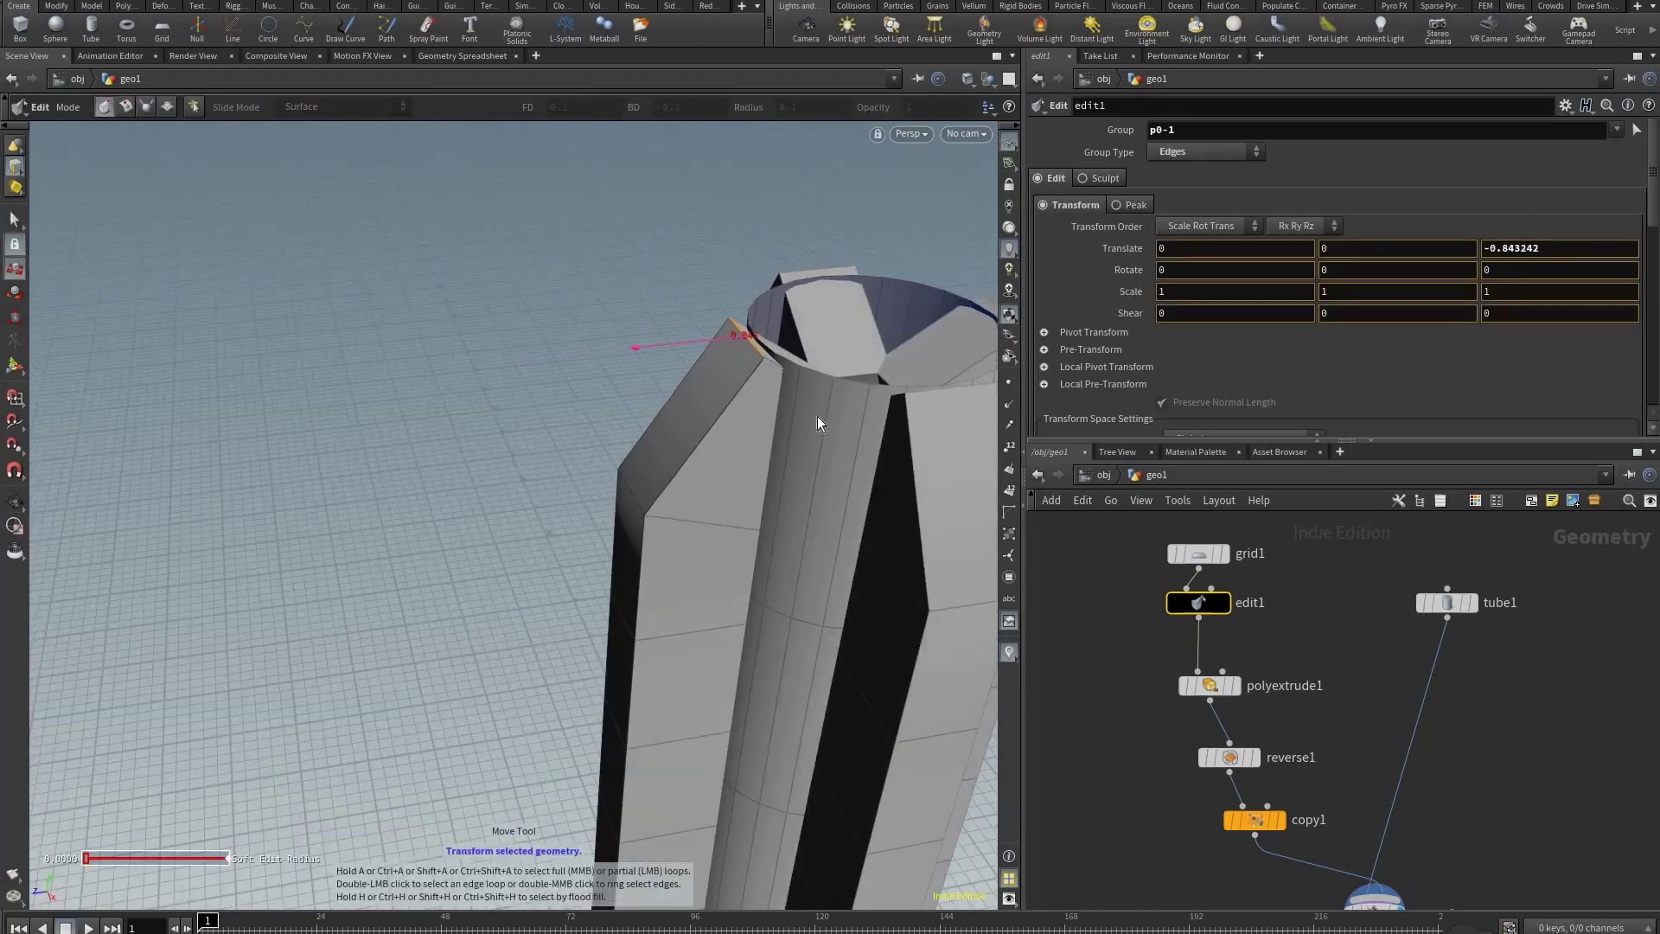
Set the PolyExtrude distance to 0 and enable transforming of the extruded front
alt+drag(793, 349, 743, 363)
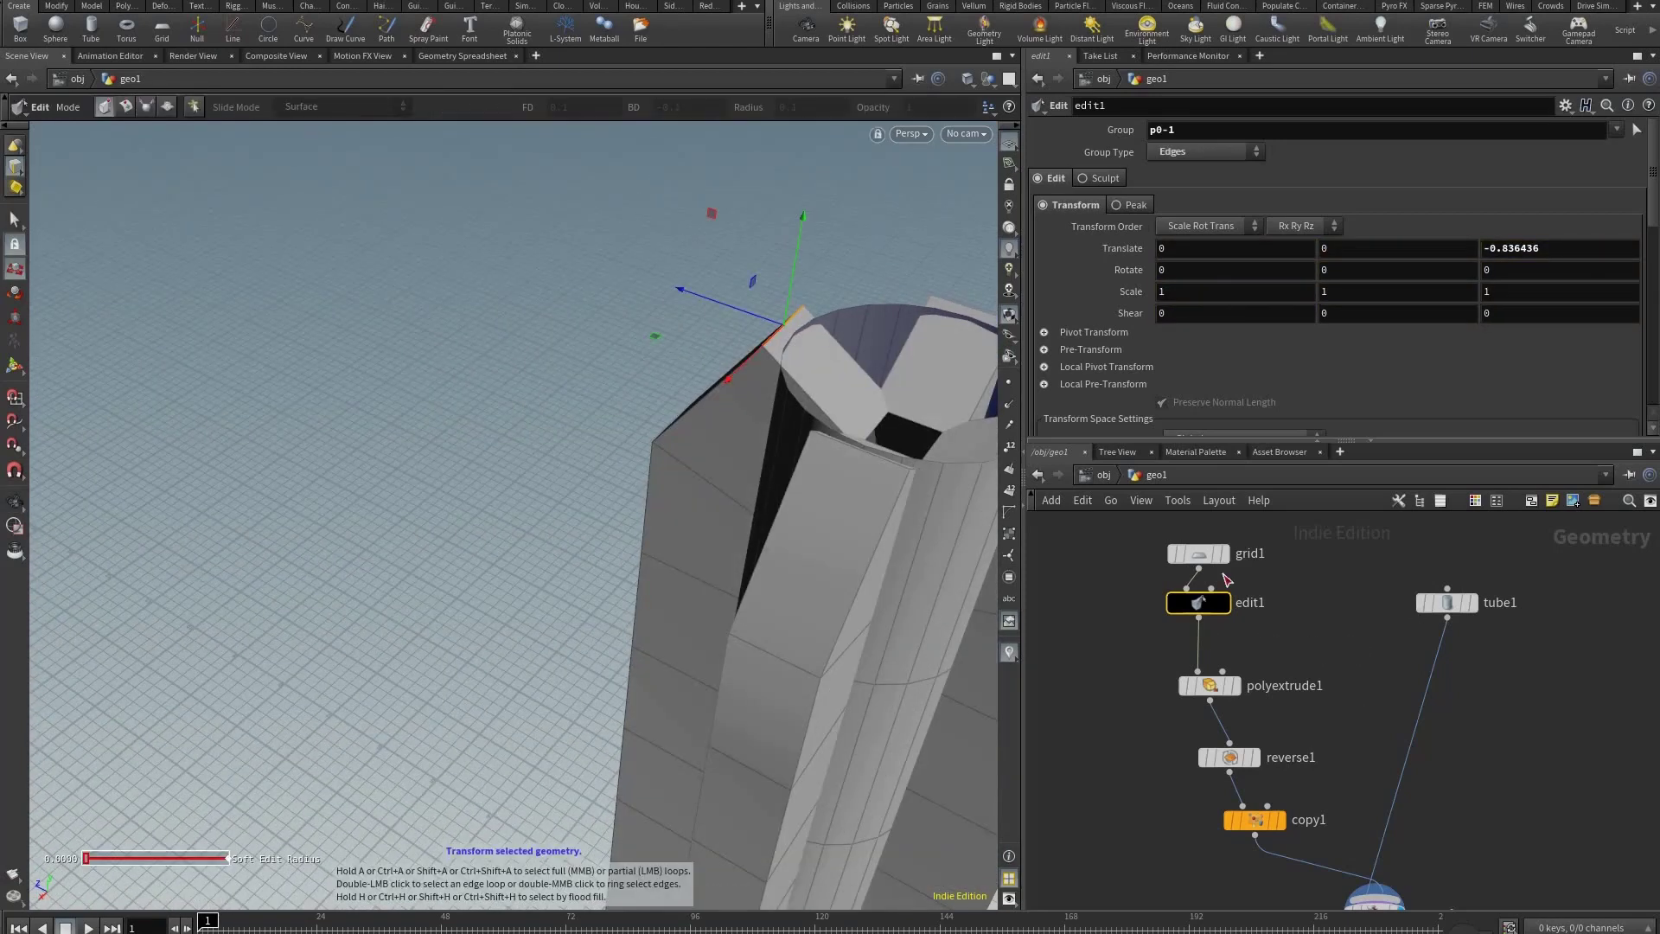
middle_drag(1221, 573, 1209, 182)
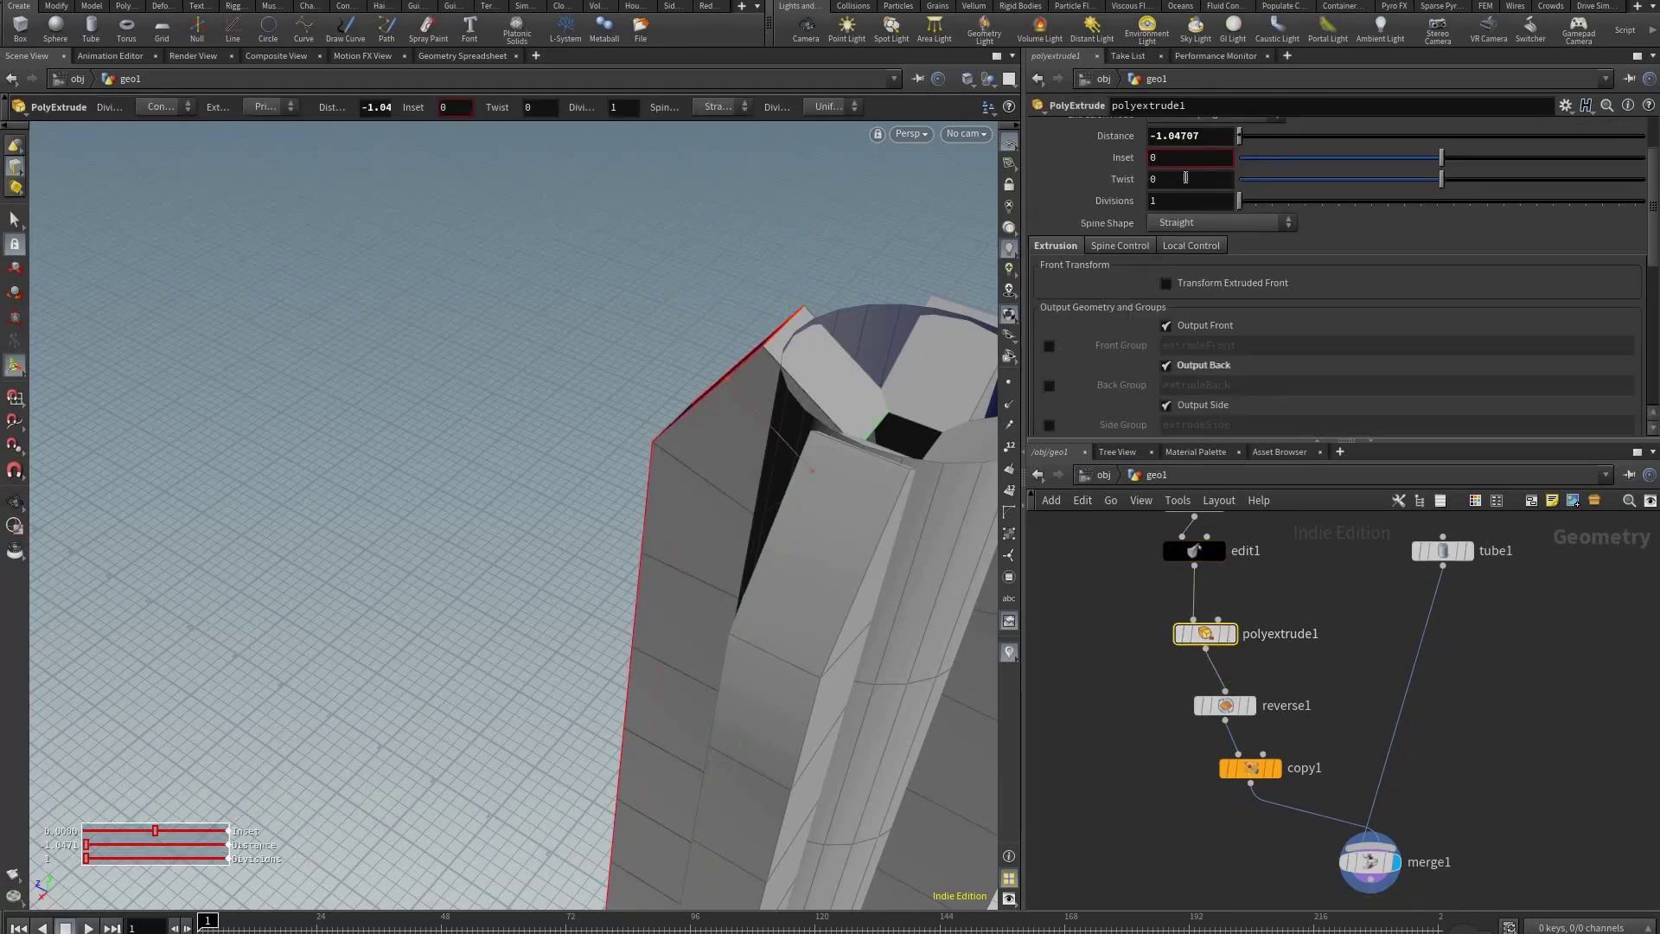
scroll(1185, 177, up, 1)
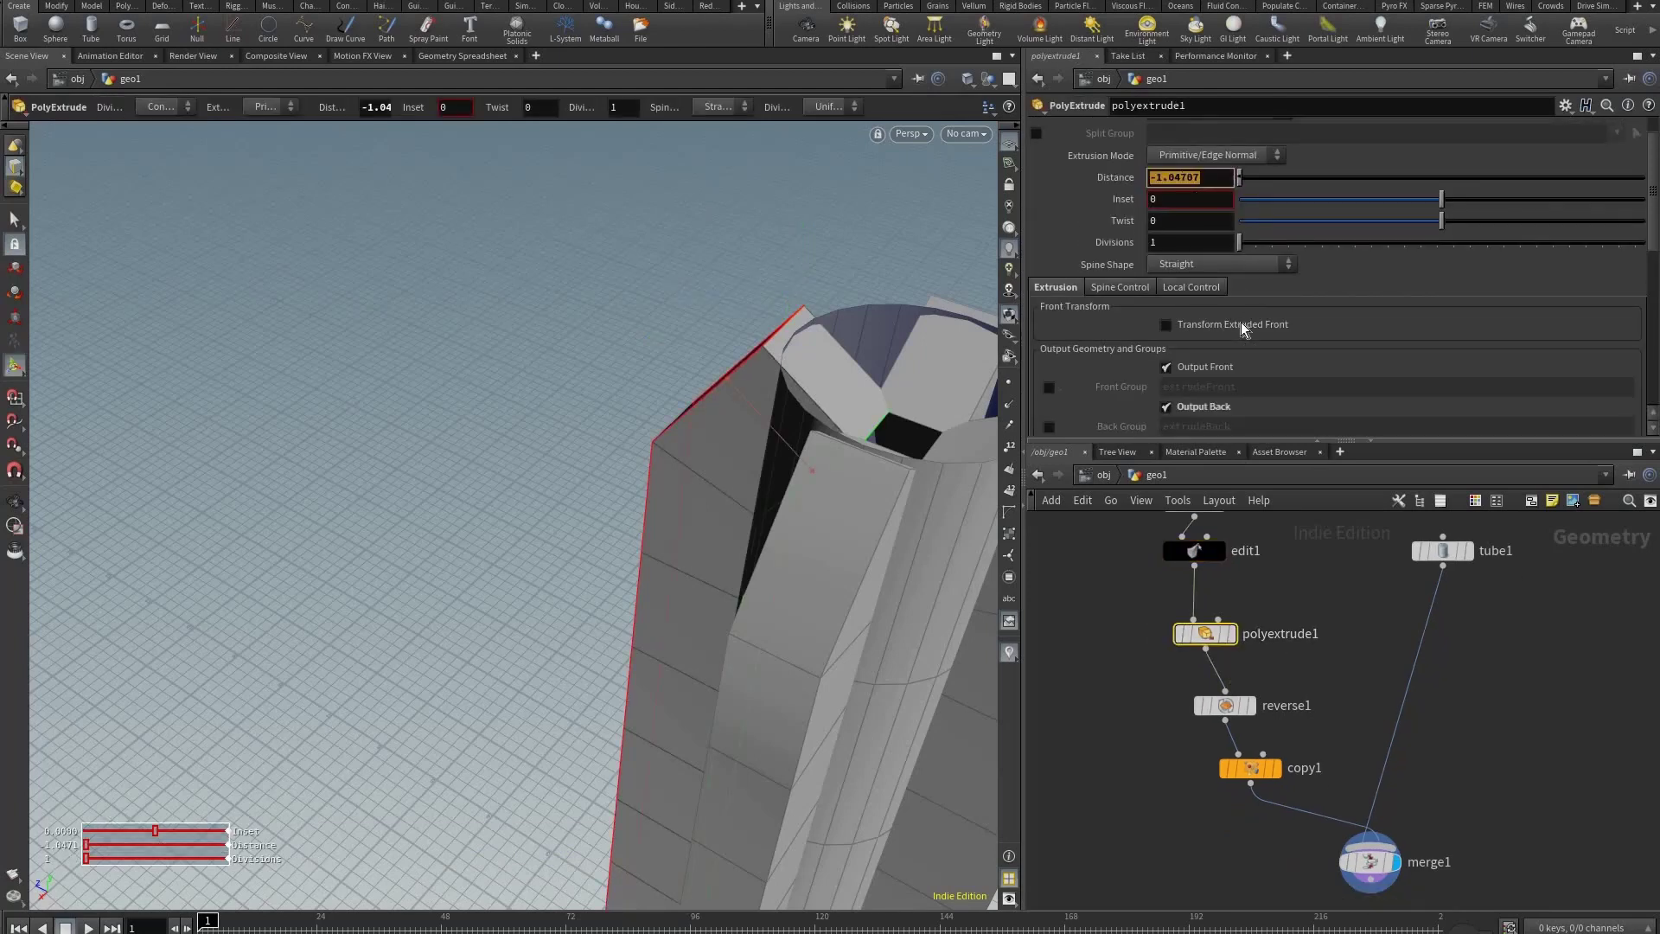
text(0)
key(Return)
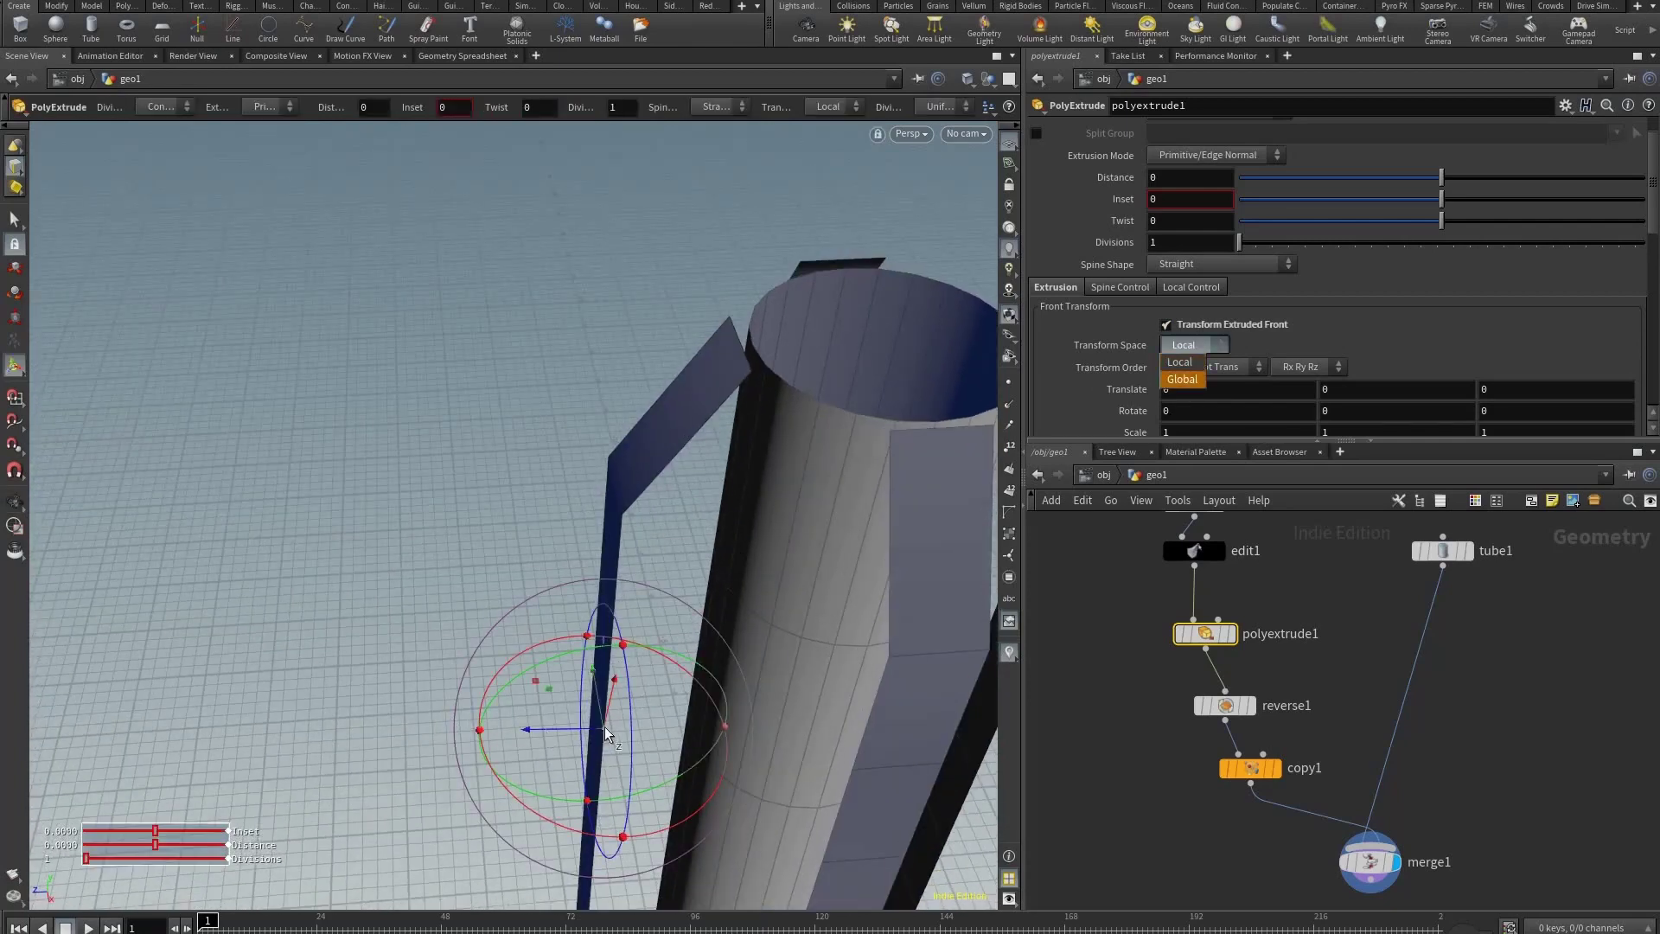
Switch the extruded front's transform space to Global and translate the front about -1.09 along Z
key(Return)
drag(656, 724, 811, 448)
drag(612, 570, 799, 439)
scroll(691, 380, up, 3)
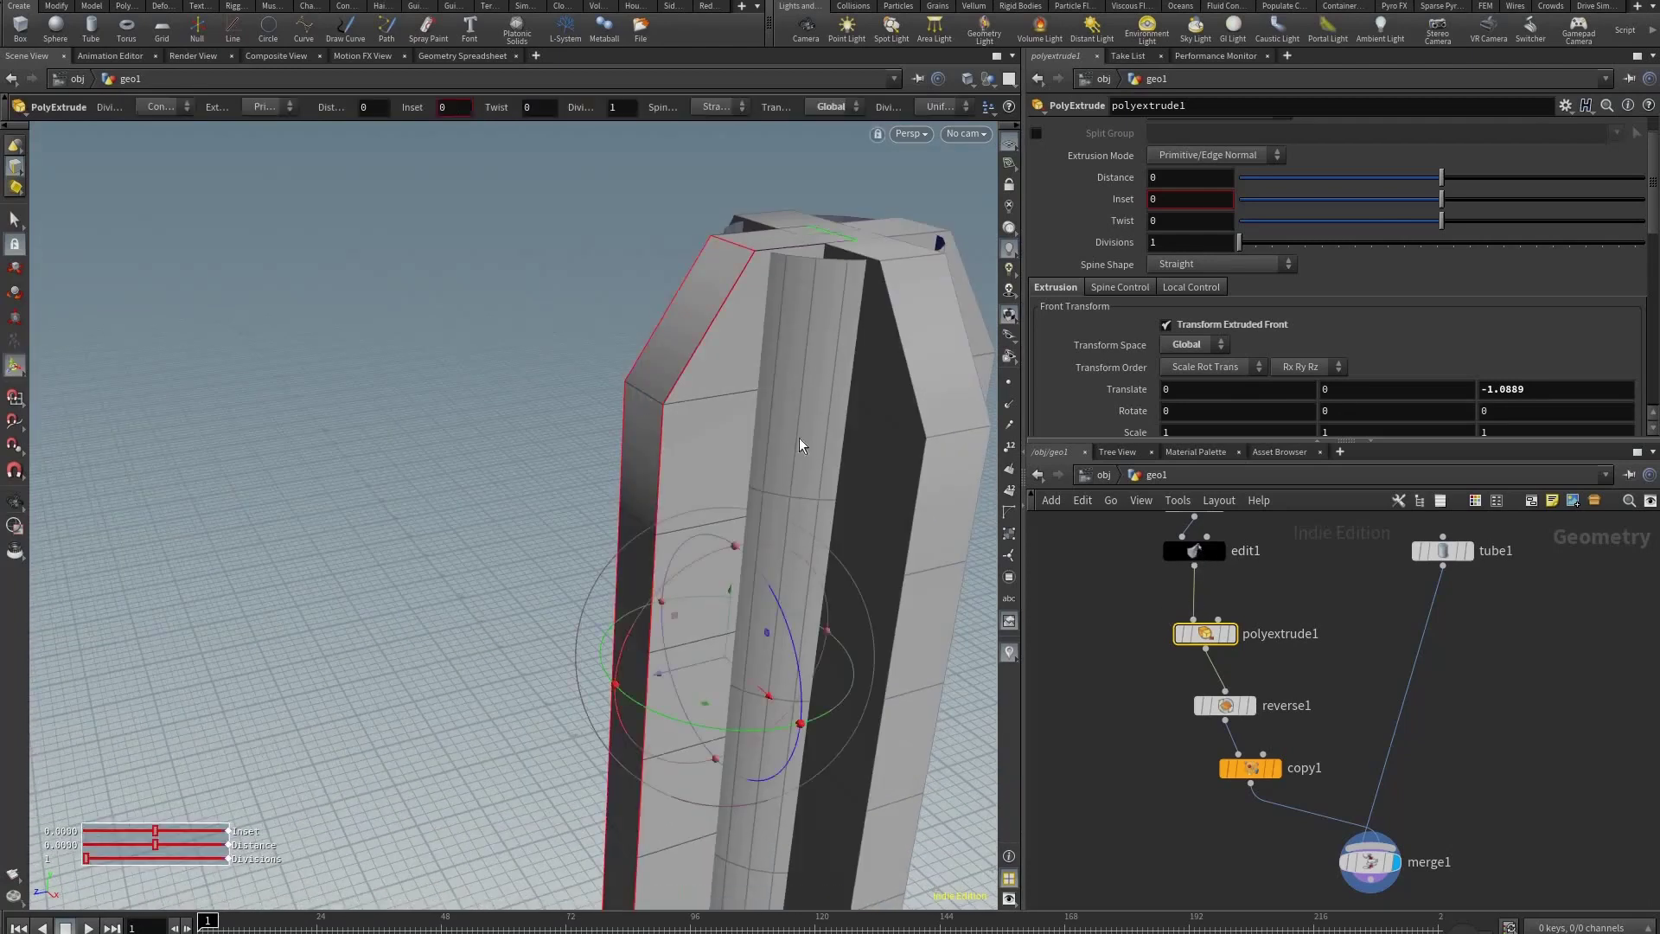
Select the two outer edges just below the source fin's top edge and move them about 0.43 along Y and -0.43 along Z
key(s)
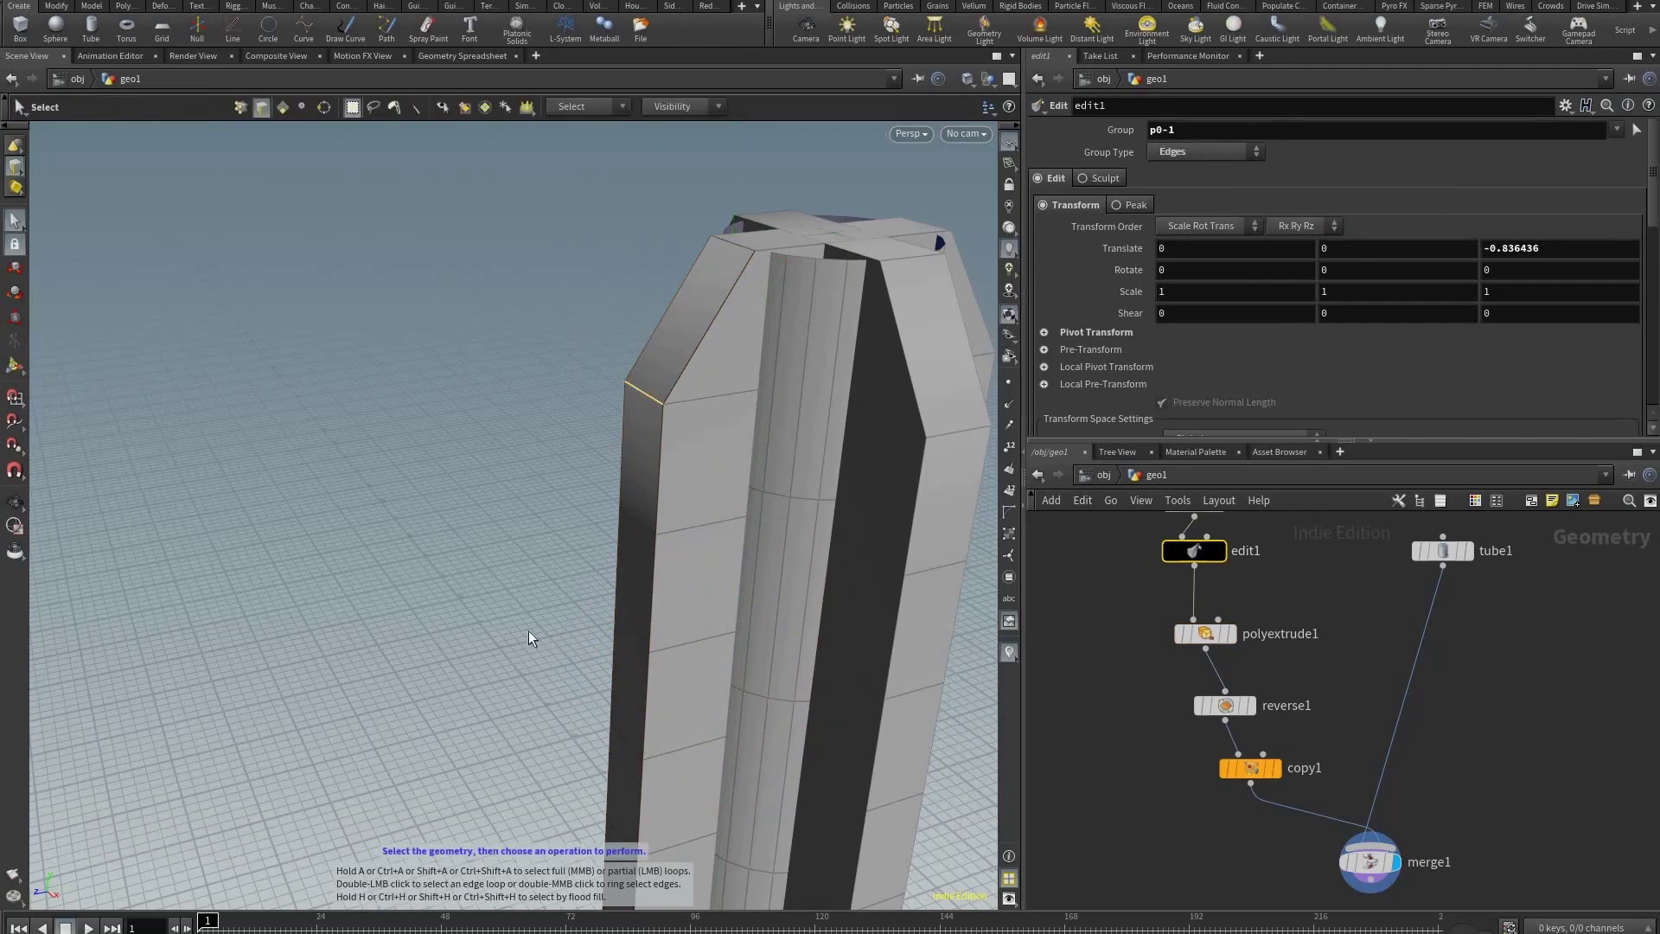
drag(529, 632, 521, 569)
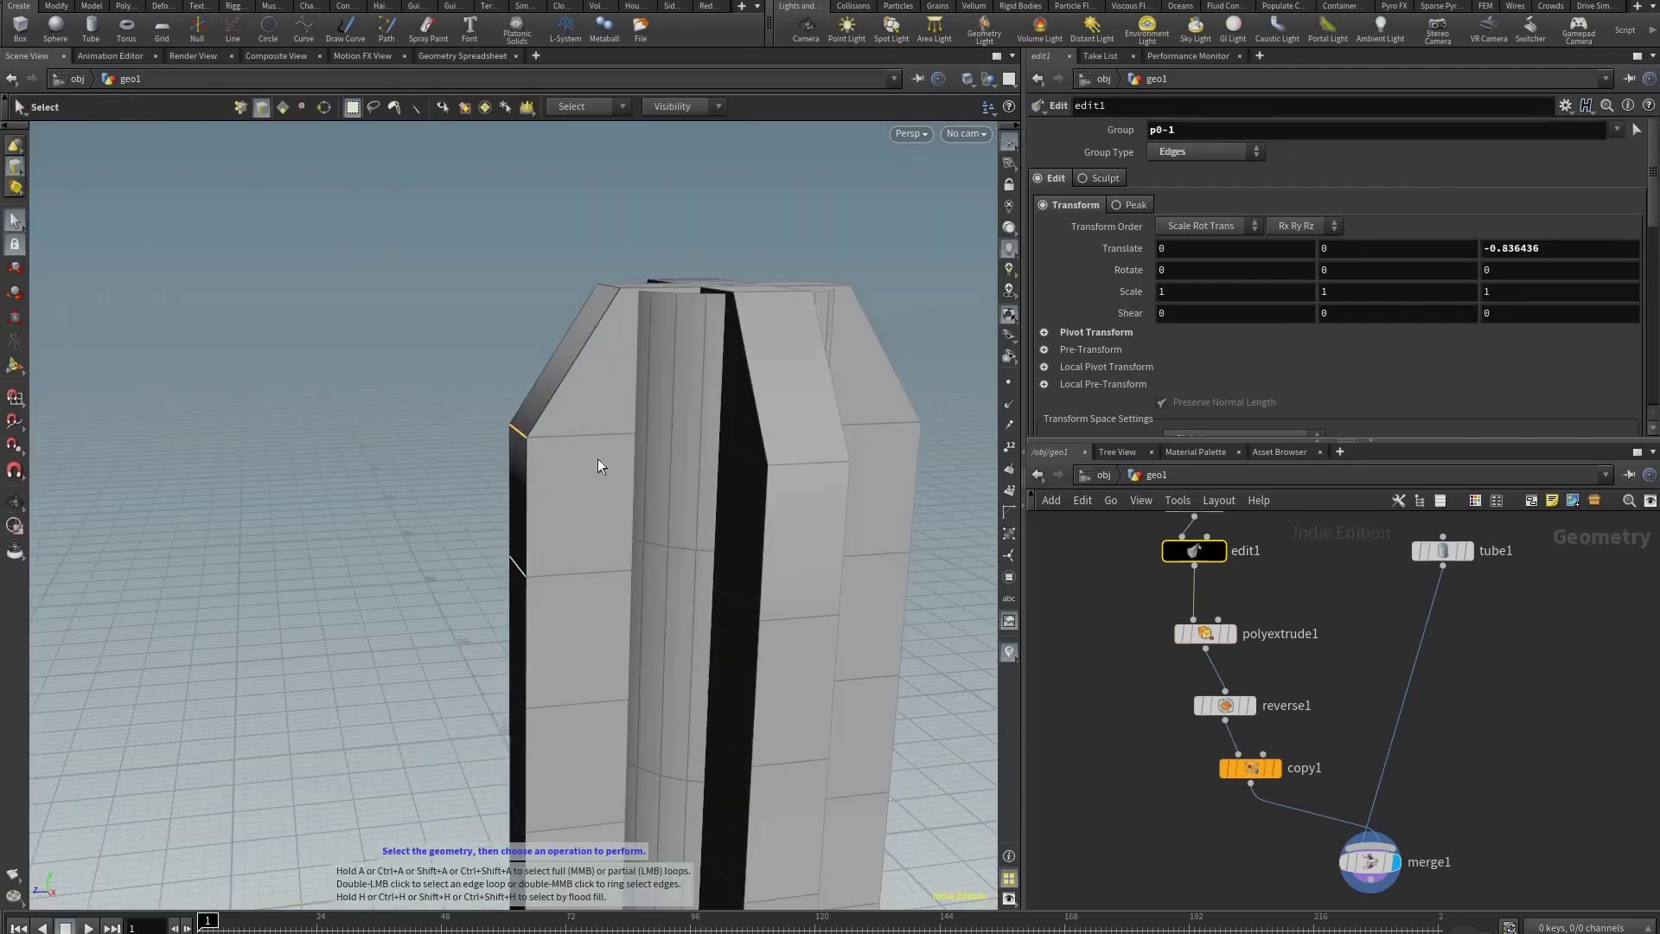
alt+drag(534, 418, 512, 418)
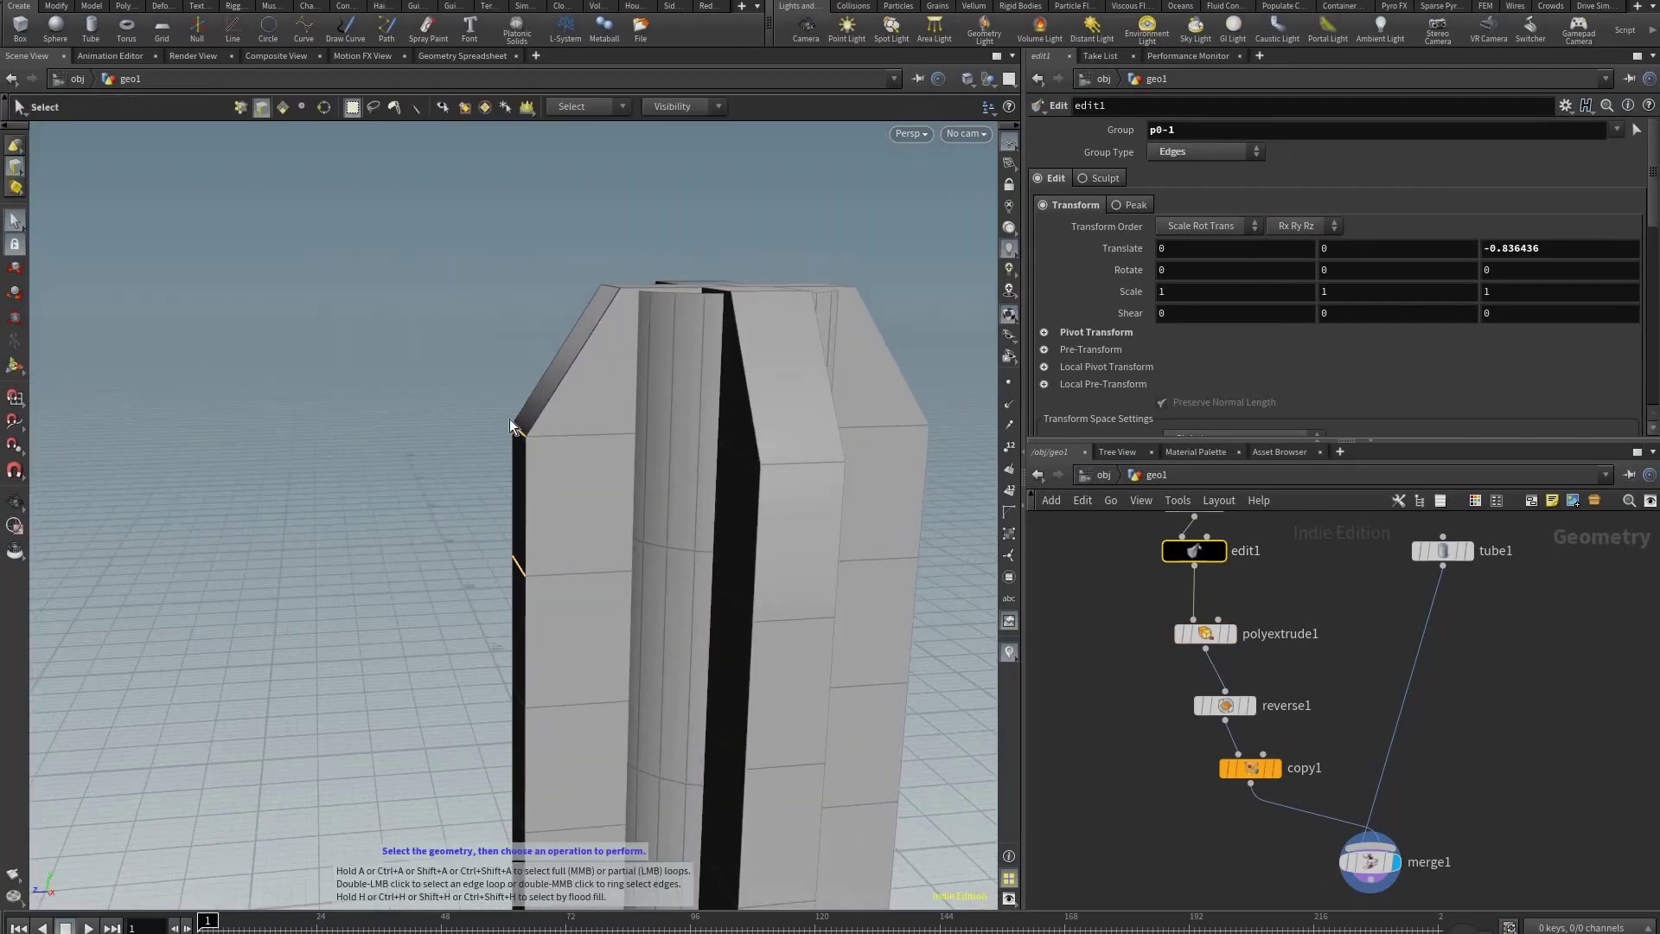
key(t)
key(m)
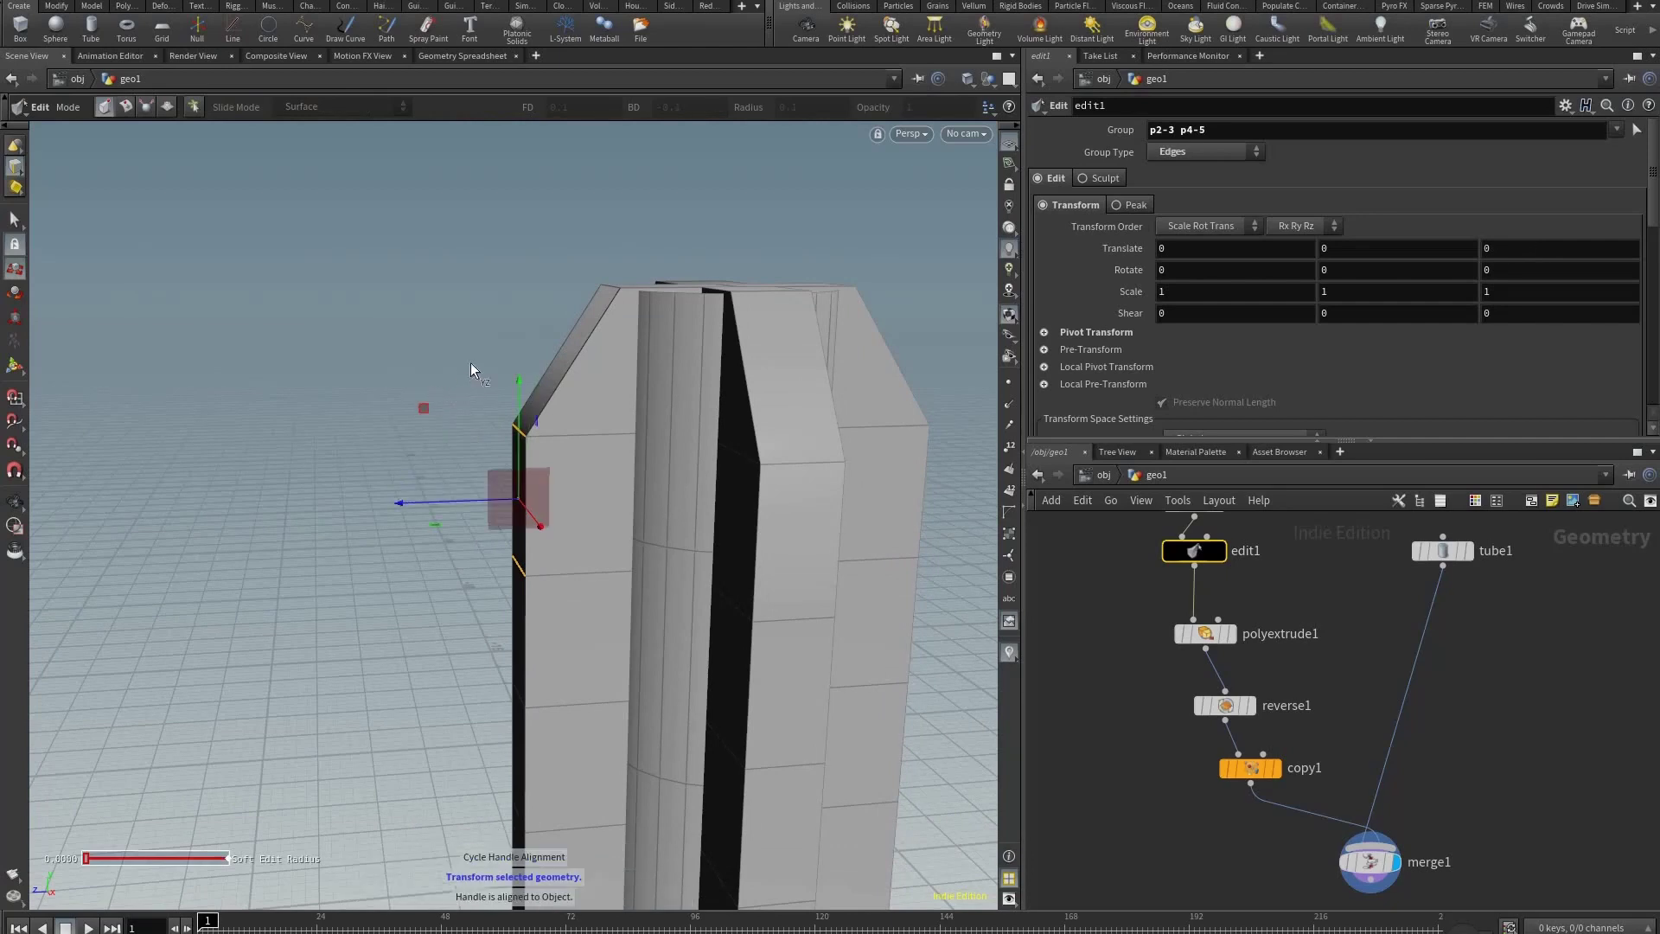
drag(470, 363, 418, 312)
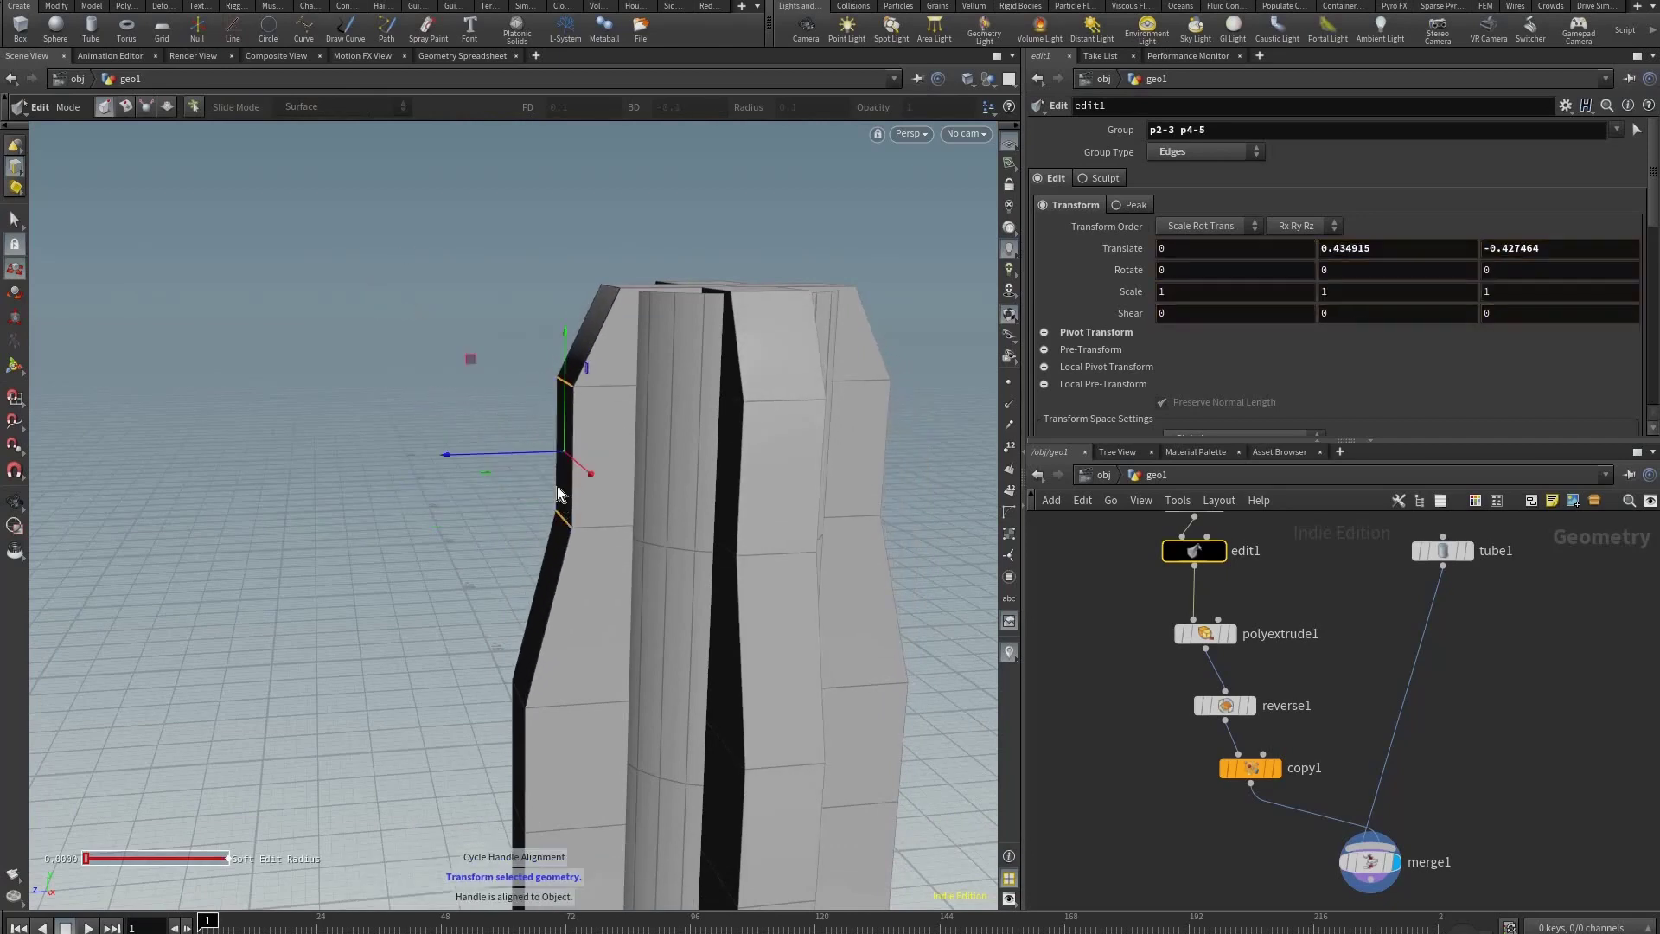
Select the third outer edge from the top of the source fin and lower it about 0.59 along Y
alt+drag(567, 453, 631, 420)
key(s)
alt+drag(515, 423, 693, 513)
click(553, 464)
key(t)
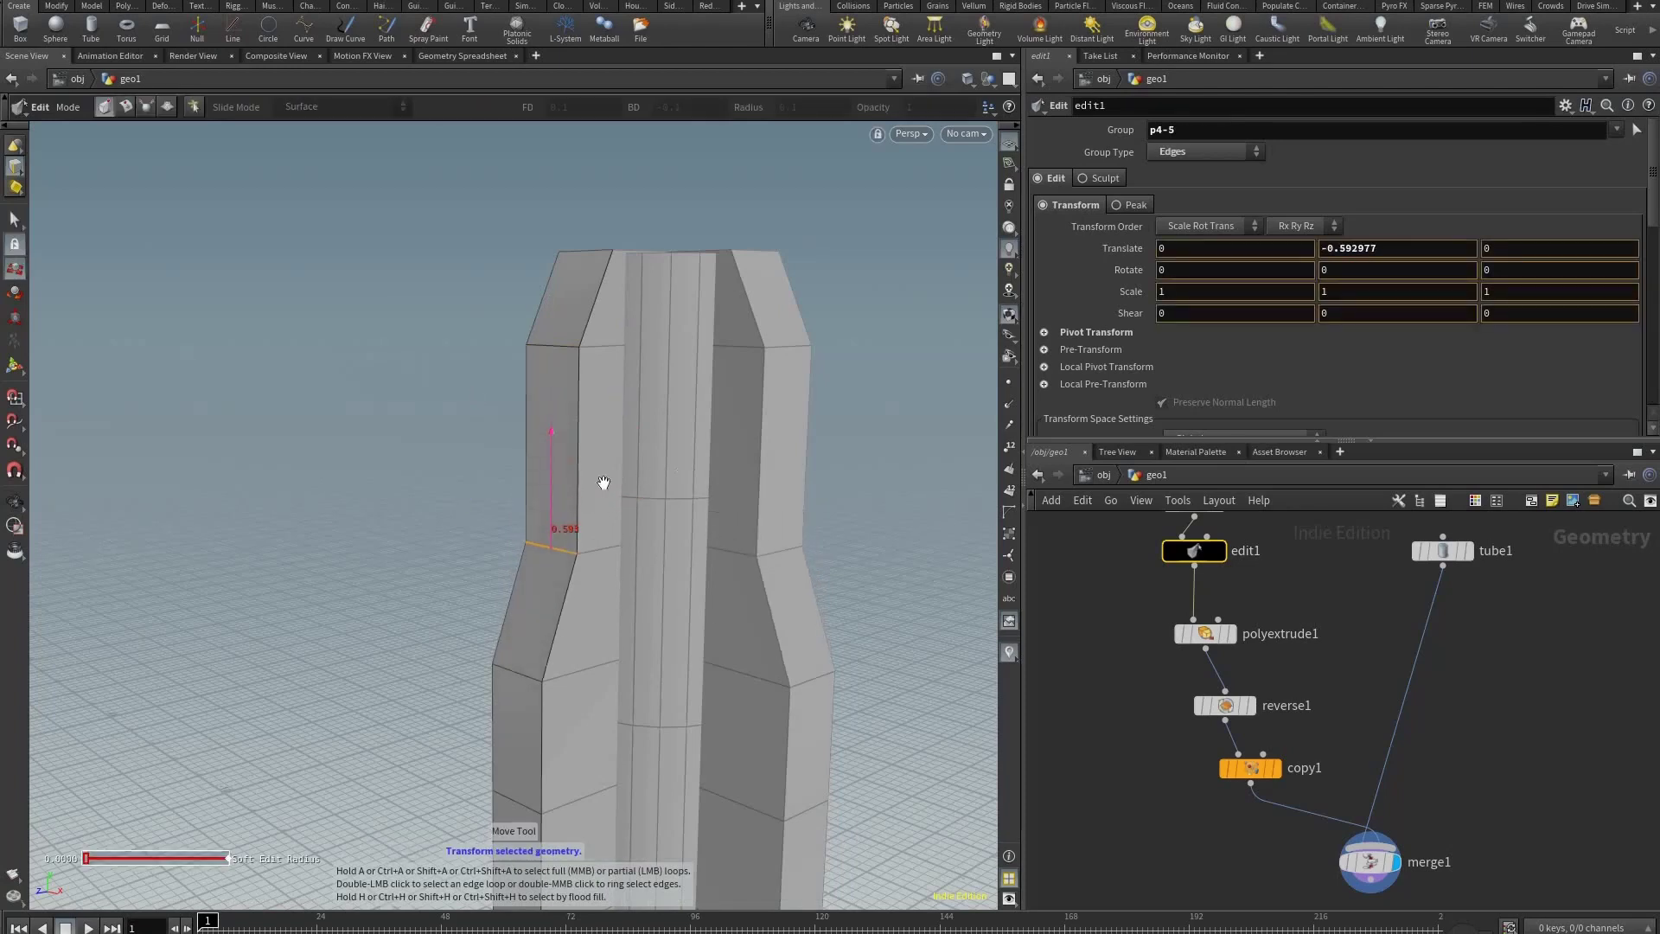
drag(612, 421, 617, 404)
Select the fourth outer edge from the top of the source fin and raise it about 0.23 along Y
alt+middle_drag(647, 596, 630, 363)
alt+drag(630, 423, 530, 448)
key(s)
click(533, 486)
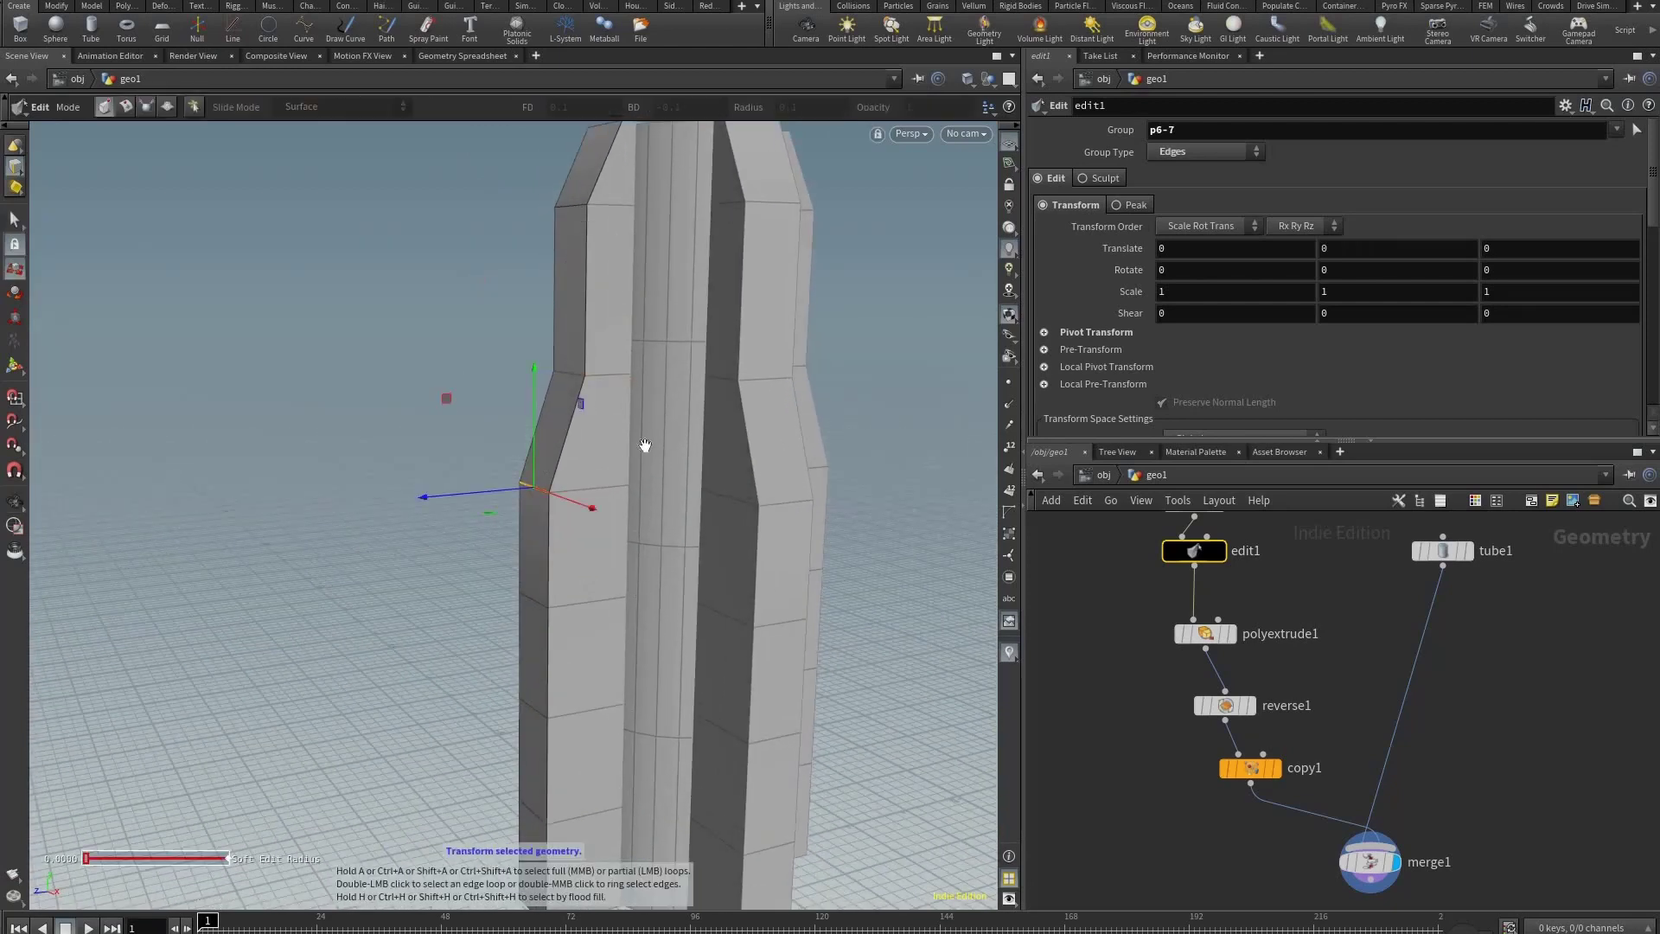
middle_drag(659, 493, 660, 473)
alt+drag(406, 449, 558, 433)
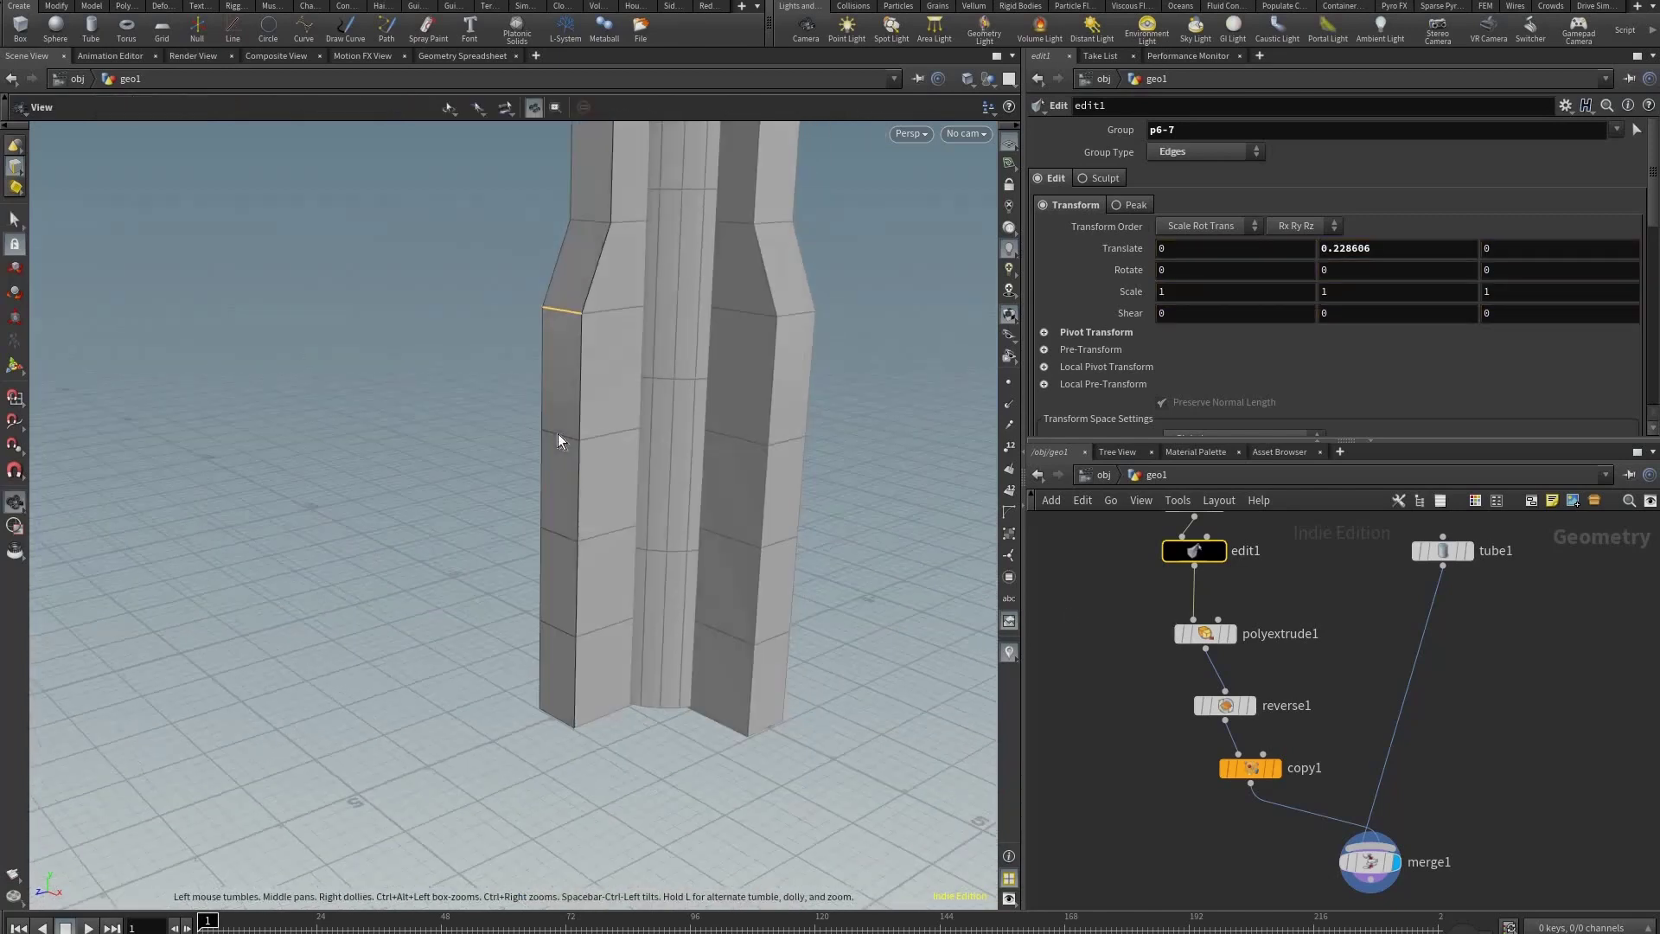
Select the three lowest outer edges of the source fin and move them outward about 0.46 along Z
key(s)
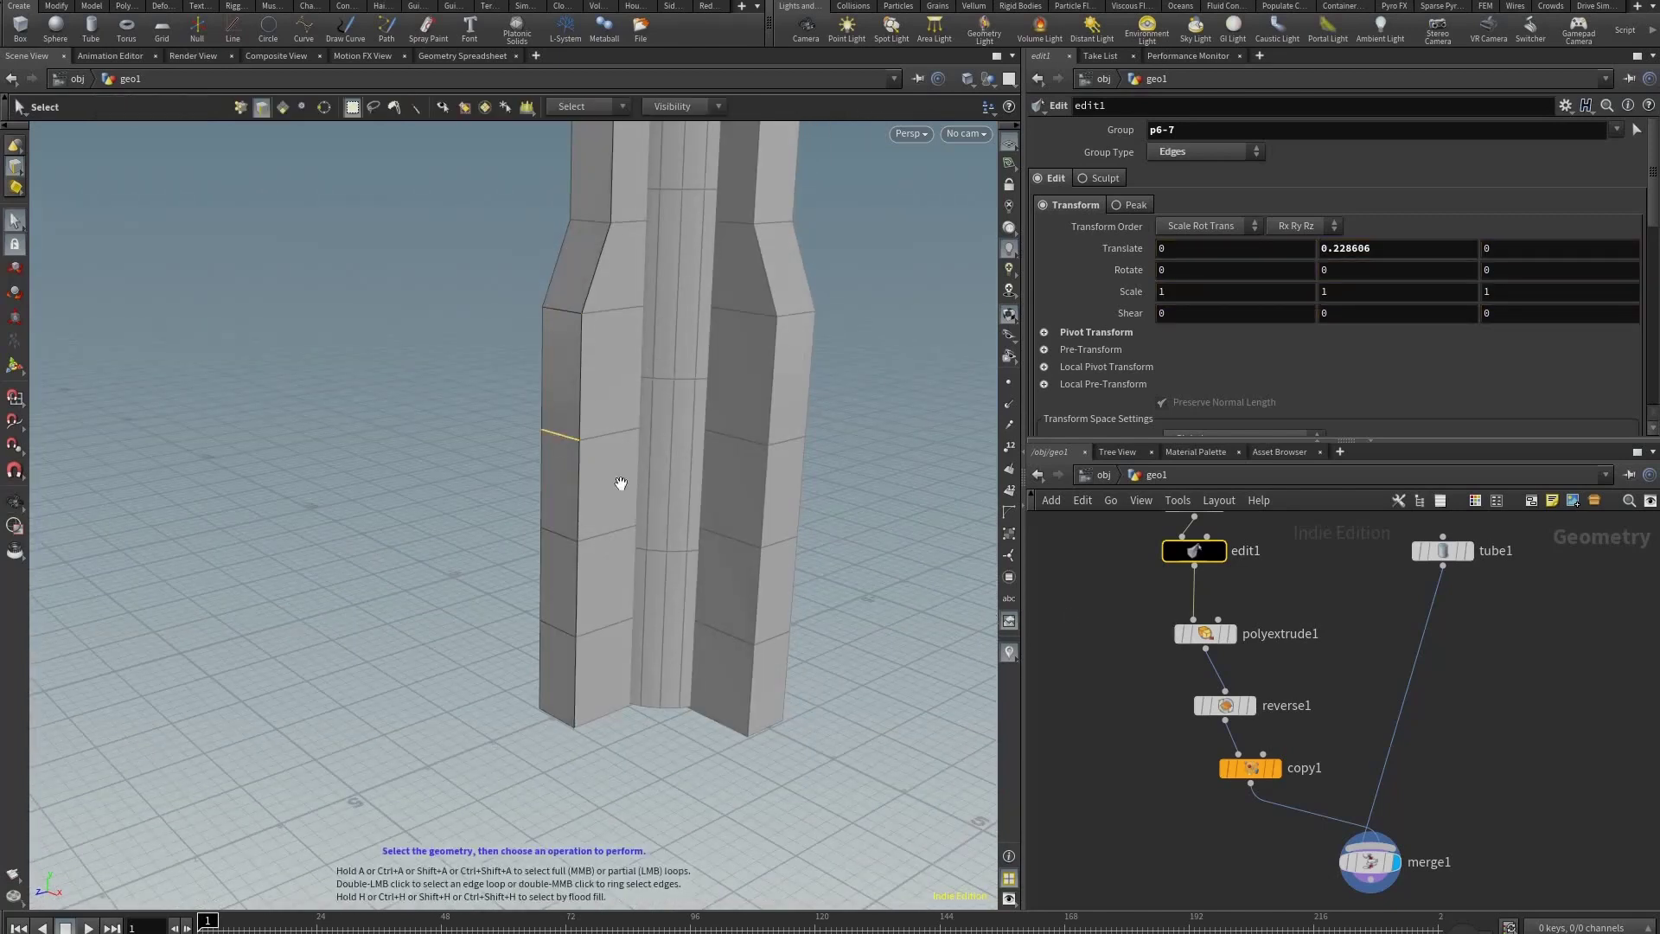
alt+middle_drag(621, 483, 616, 631)
alt+drag(614, 452, 630, 466)
alt+middle_drag(630, 467, 701, 464)
alt+right_drag(701, 464, 704, 426)
alt+drag(703, 426, 692, 426)
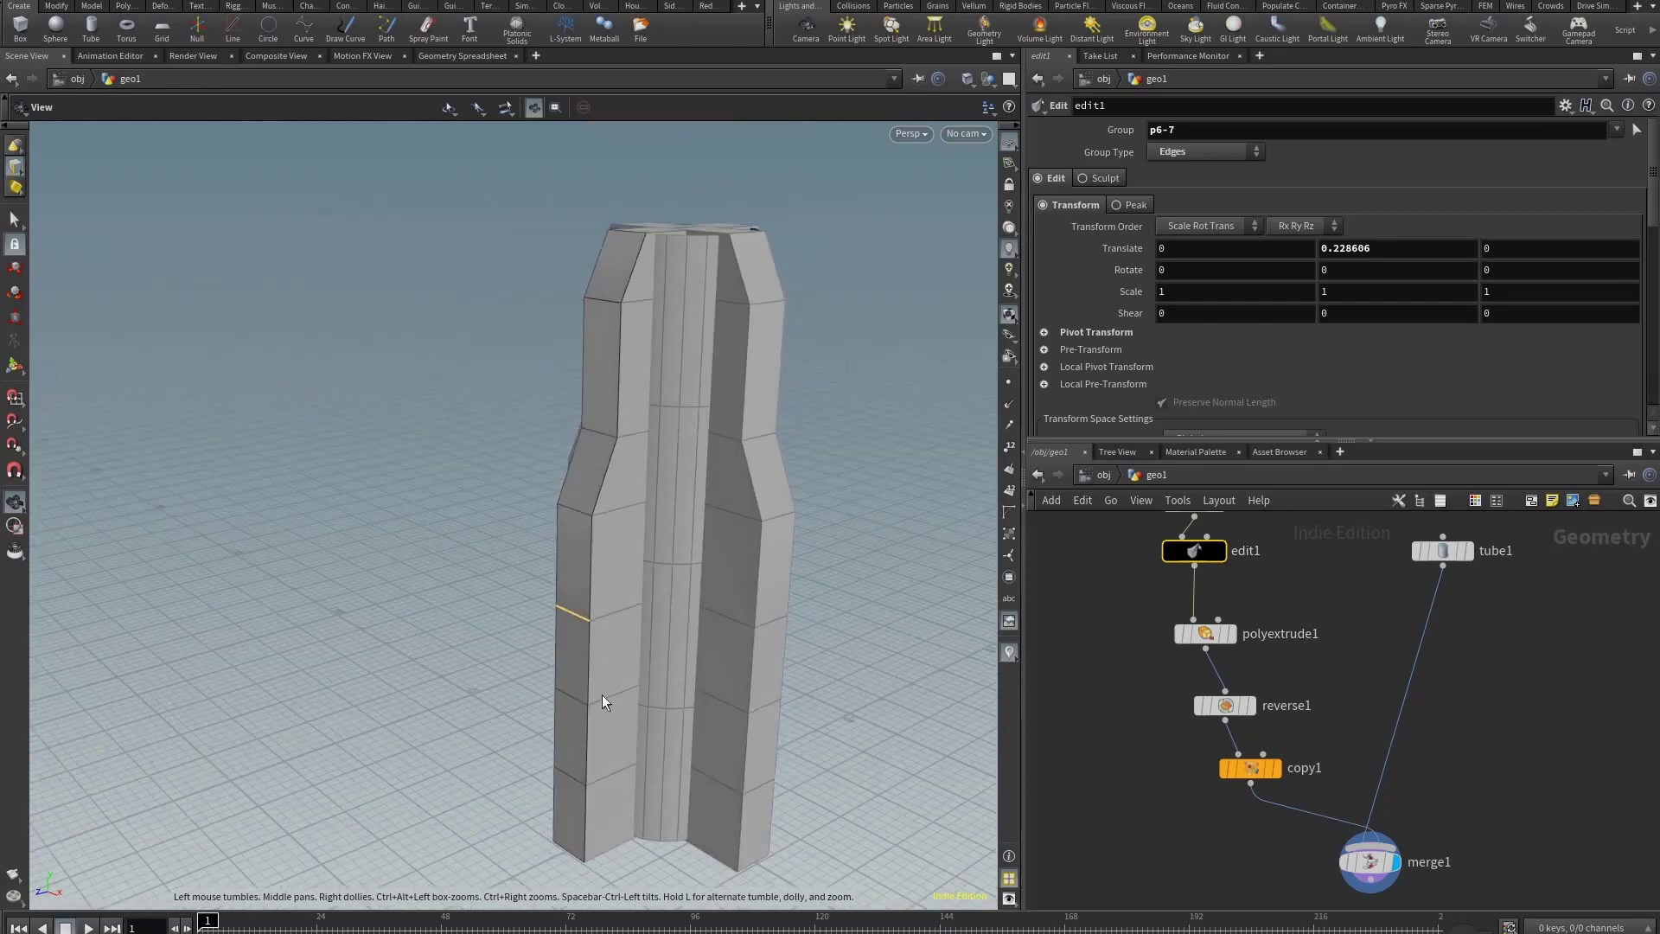
drag(602, 693, 624, 770)
key(s)
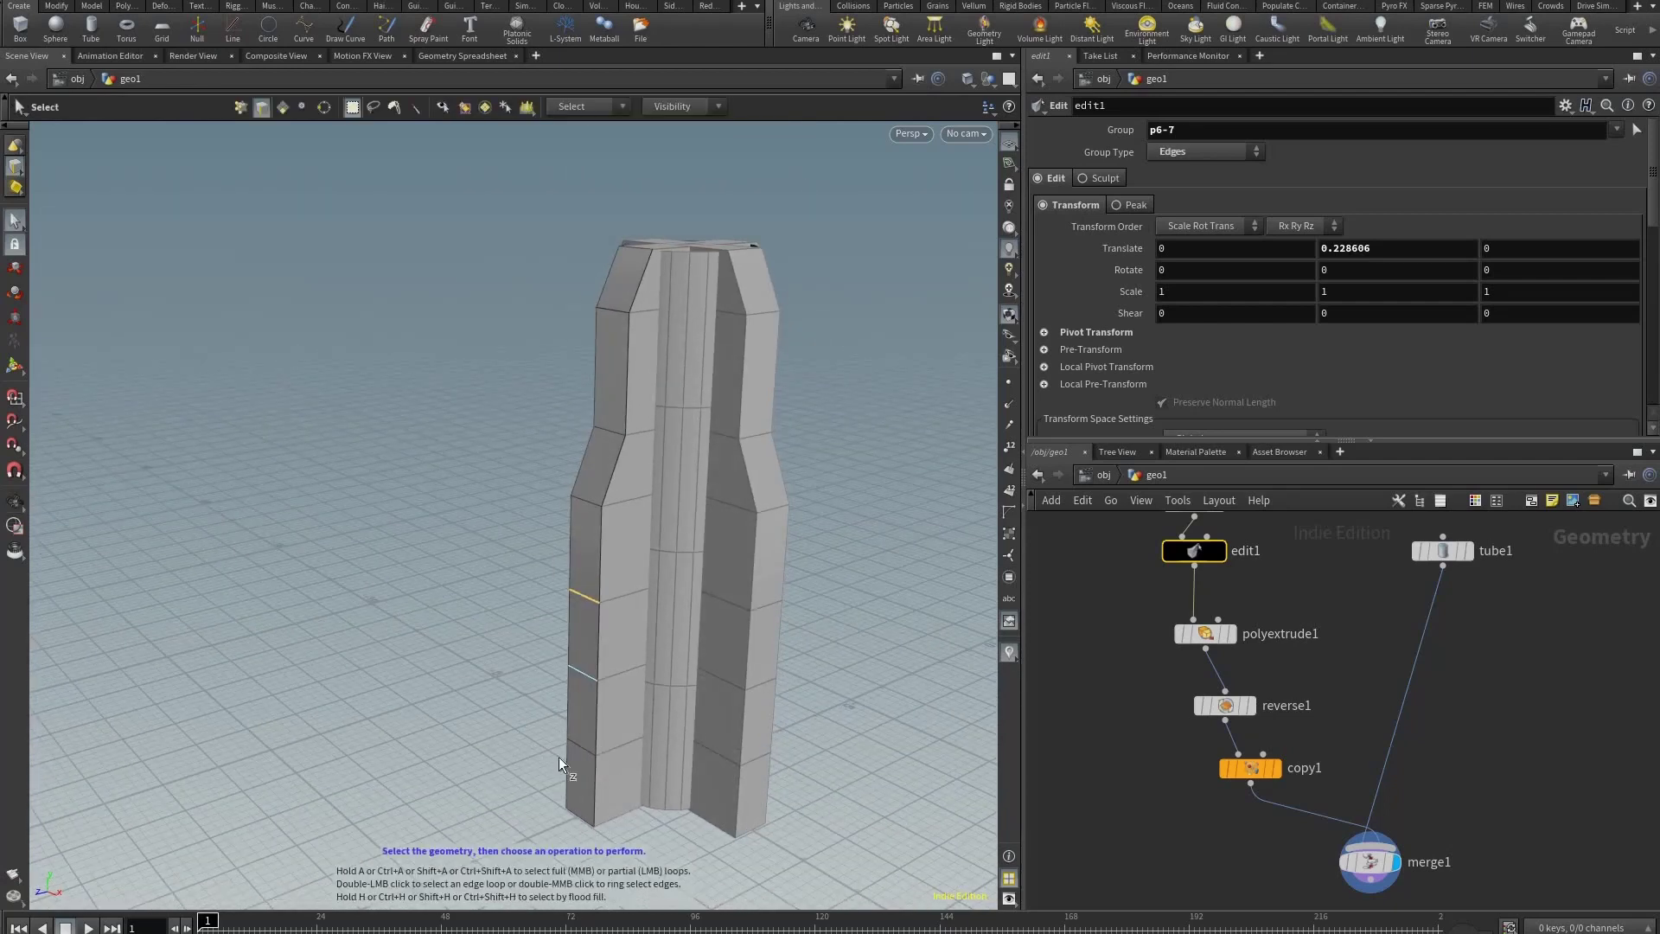
click(582, 673)
shift+click(577, 747)
shift+click(581, 818)
key(Return)
mouse_move(653, 586)
middle_down()
mouse_move(694, 553)
mouse_move(661, 601)
middle_up()
alt+drag(715, 566, 480, 595)
Select all source fin points above the base (points 0-13) and raise them about 4.4 along Y
key(s)
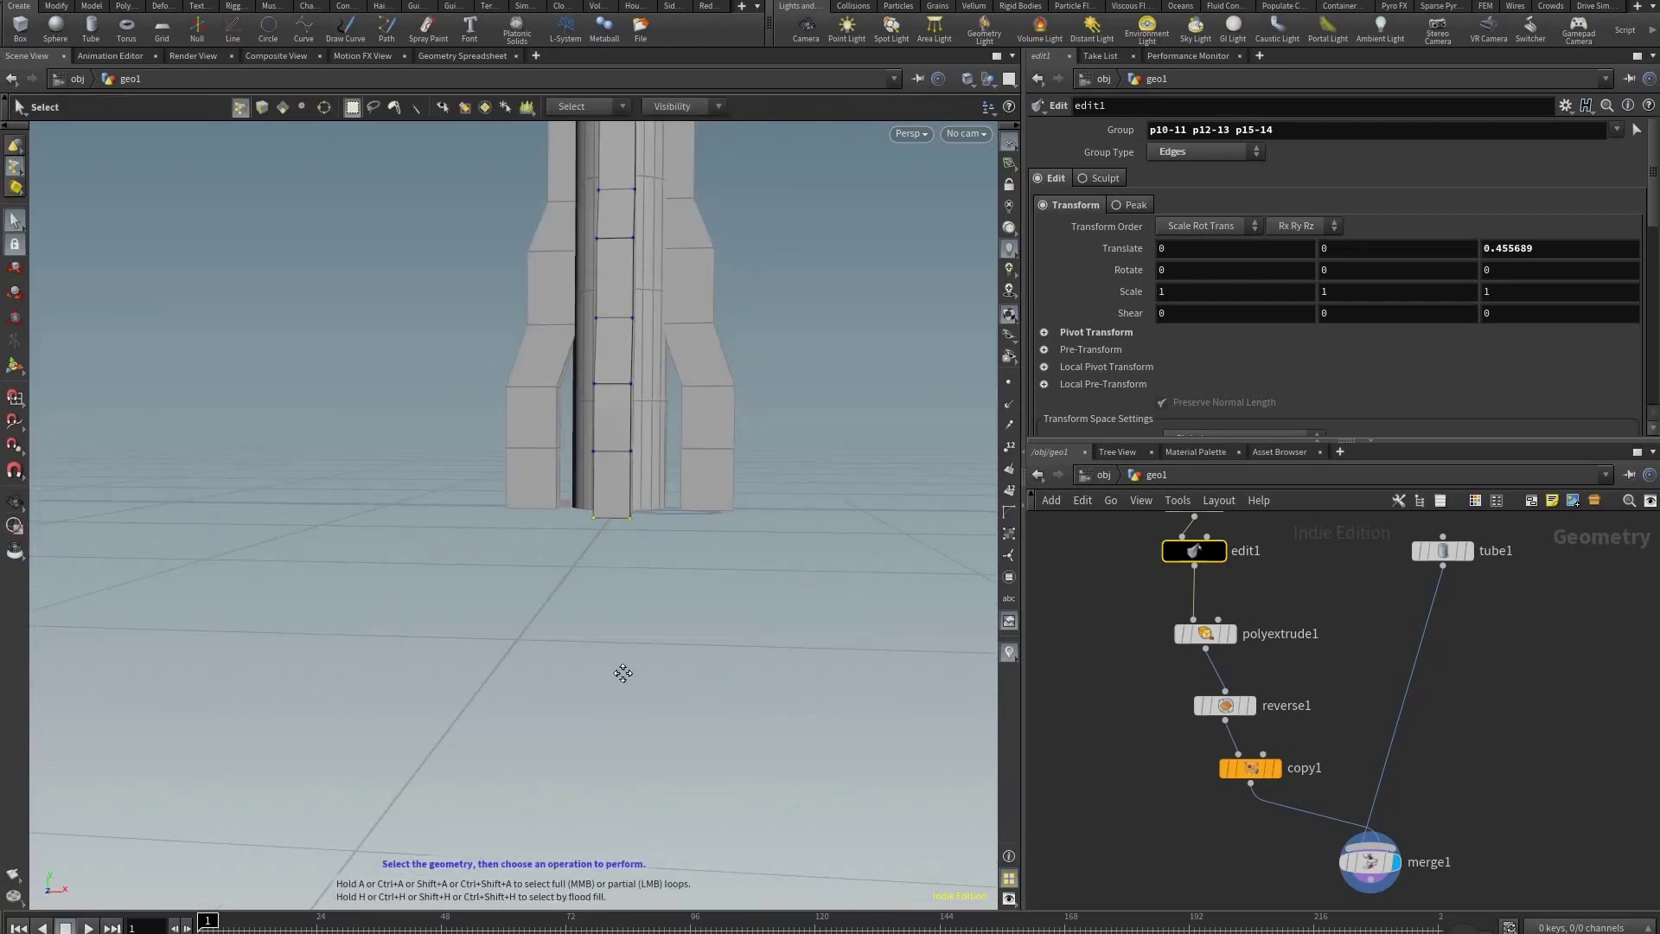
key(t)
alt+drag(700, 398, 573, 463)
alt+middle_drag(572, 463, 546, 758)
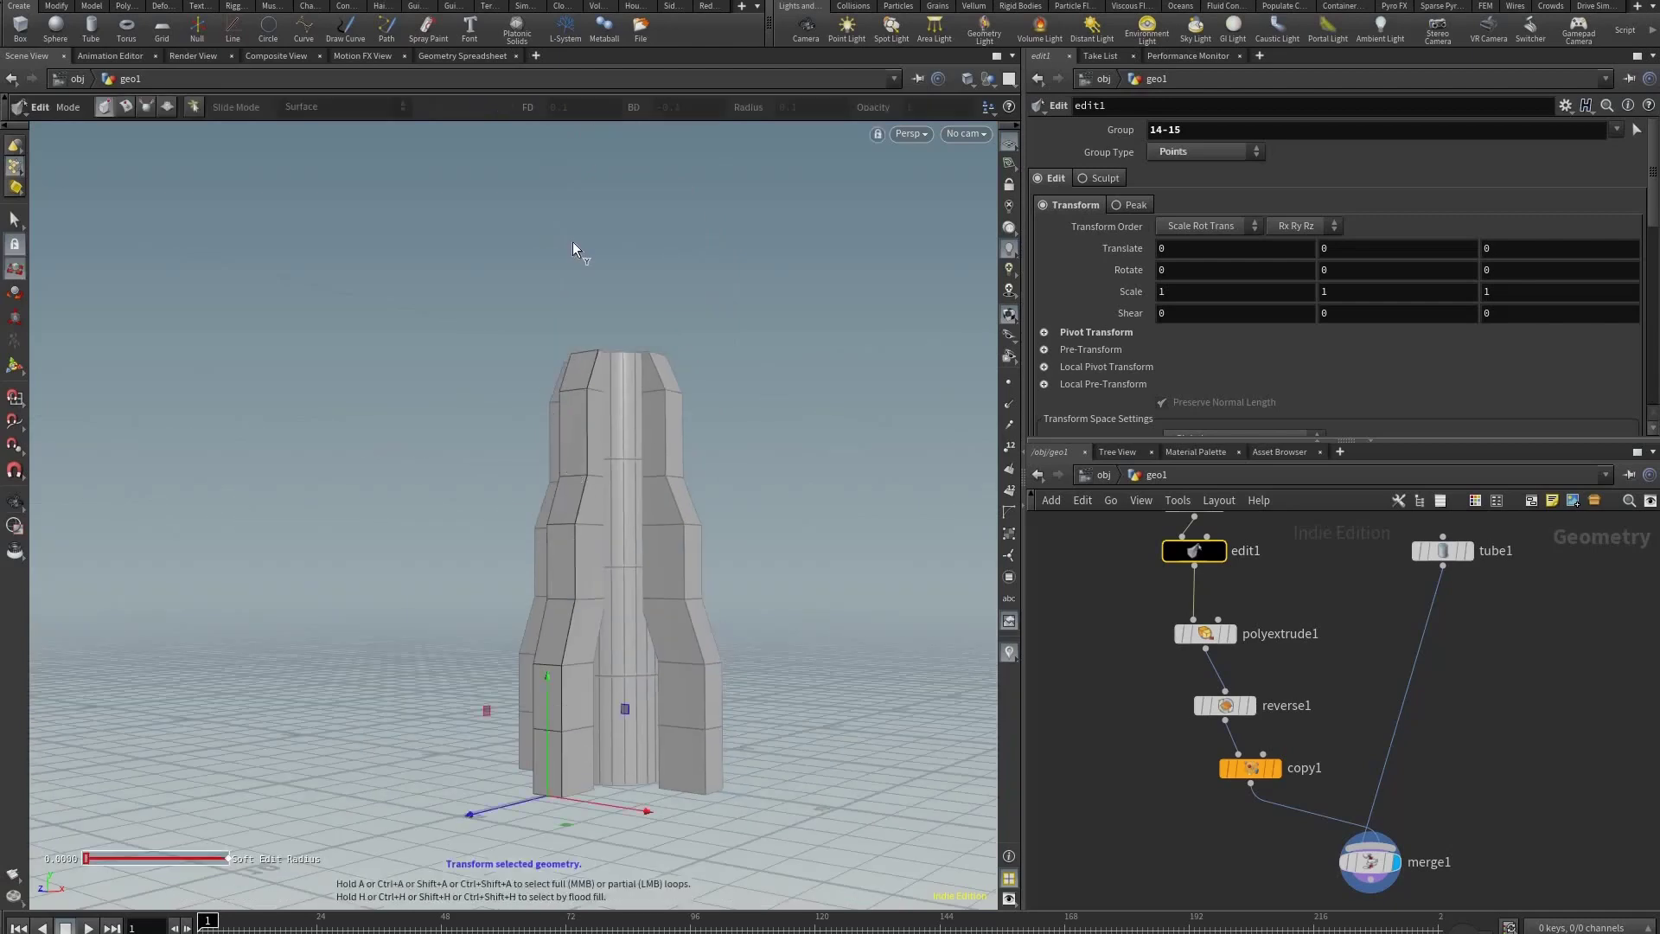
key(s)
drag(820, 244, 303, 767)
middle_drag(656, 587, 655, 386)
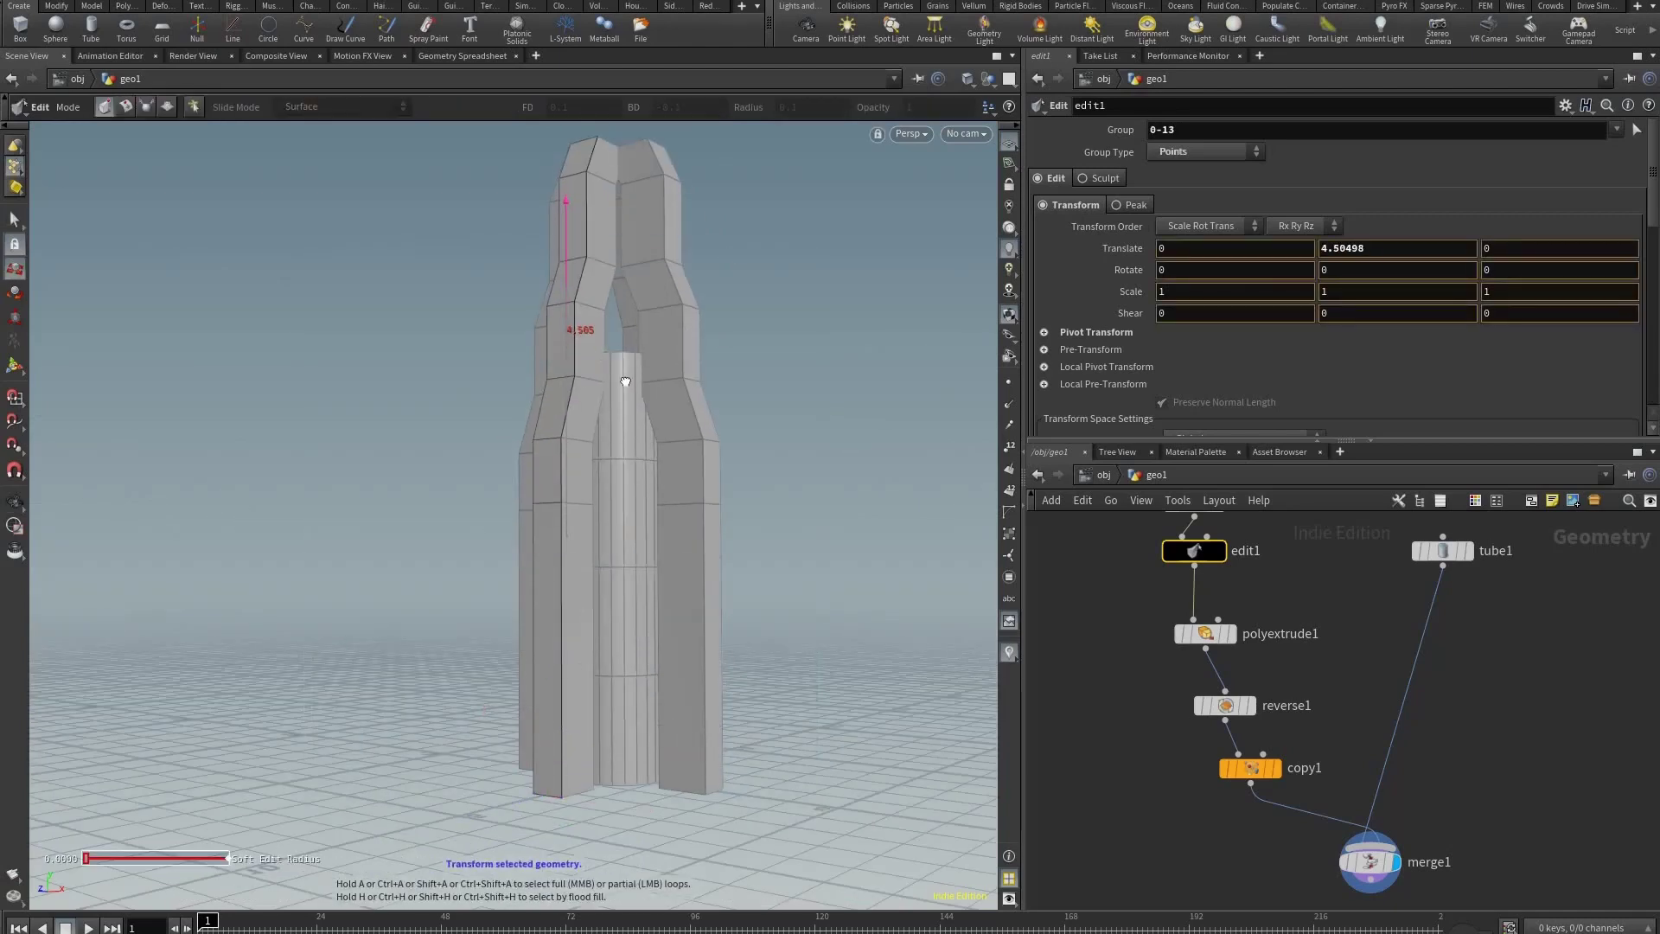
alt+middle_drag(477, 173, 460, 227)
alt+drag(459, 226, 606, 339)
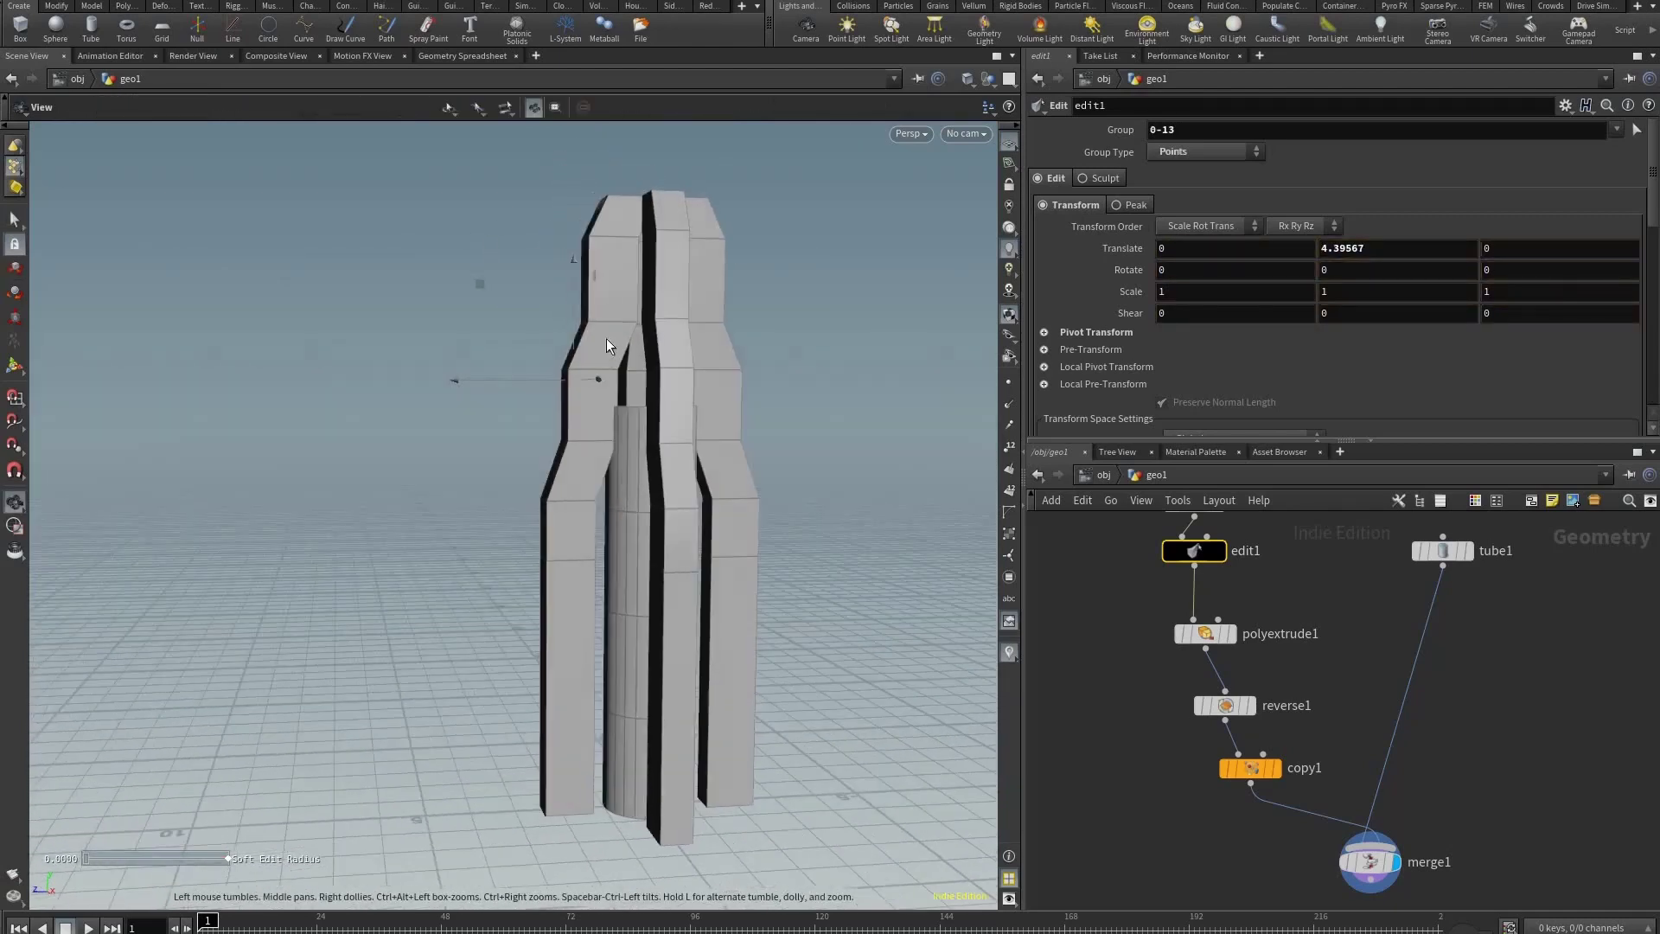
Select the upper eight points of the source fin (points 0-7) and raise them about 1.55 along Y
alt+middle_drag(587, 166, 608, 276)
key(Return)
drag(443, 200, 814, 516)
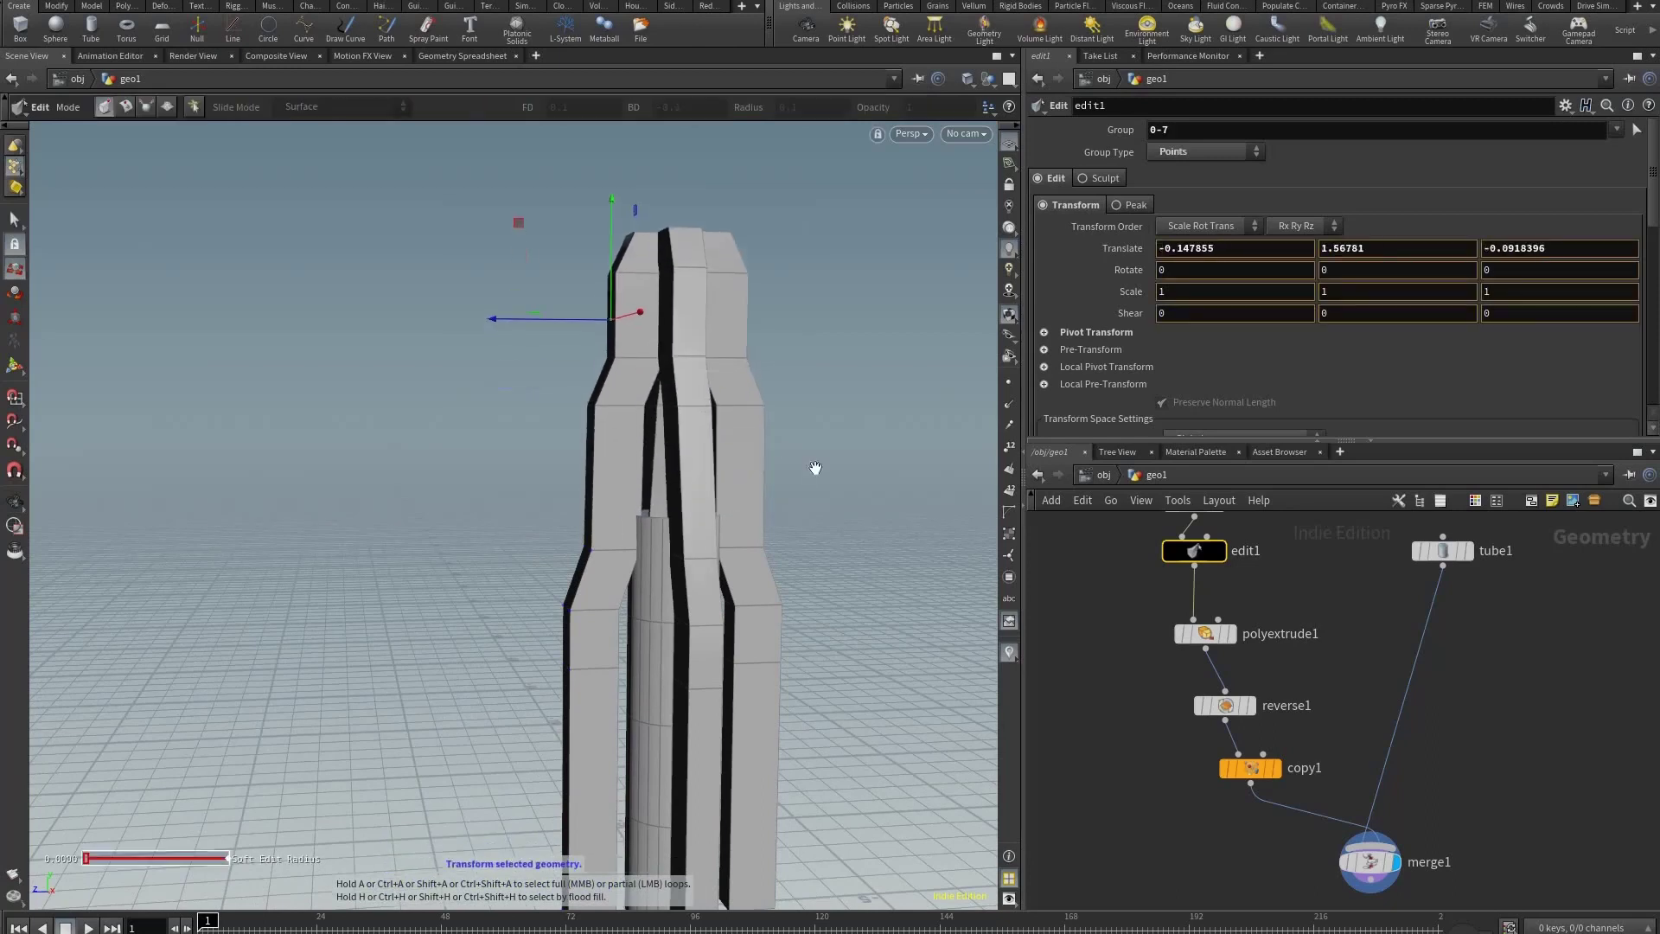
middle_drag(708, 472, 708, 393)
alt+drag(604, 363, 624, 322)
Set the tube's height to 14.97 and both of its radii to 1.2
alt+drag(1263, 805, 1248, 727)
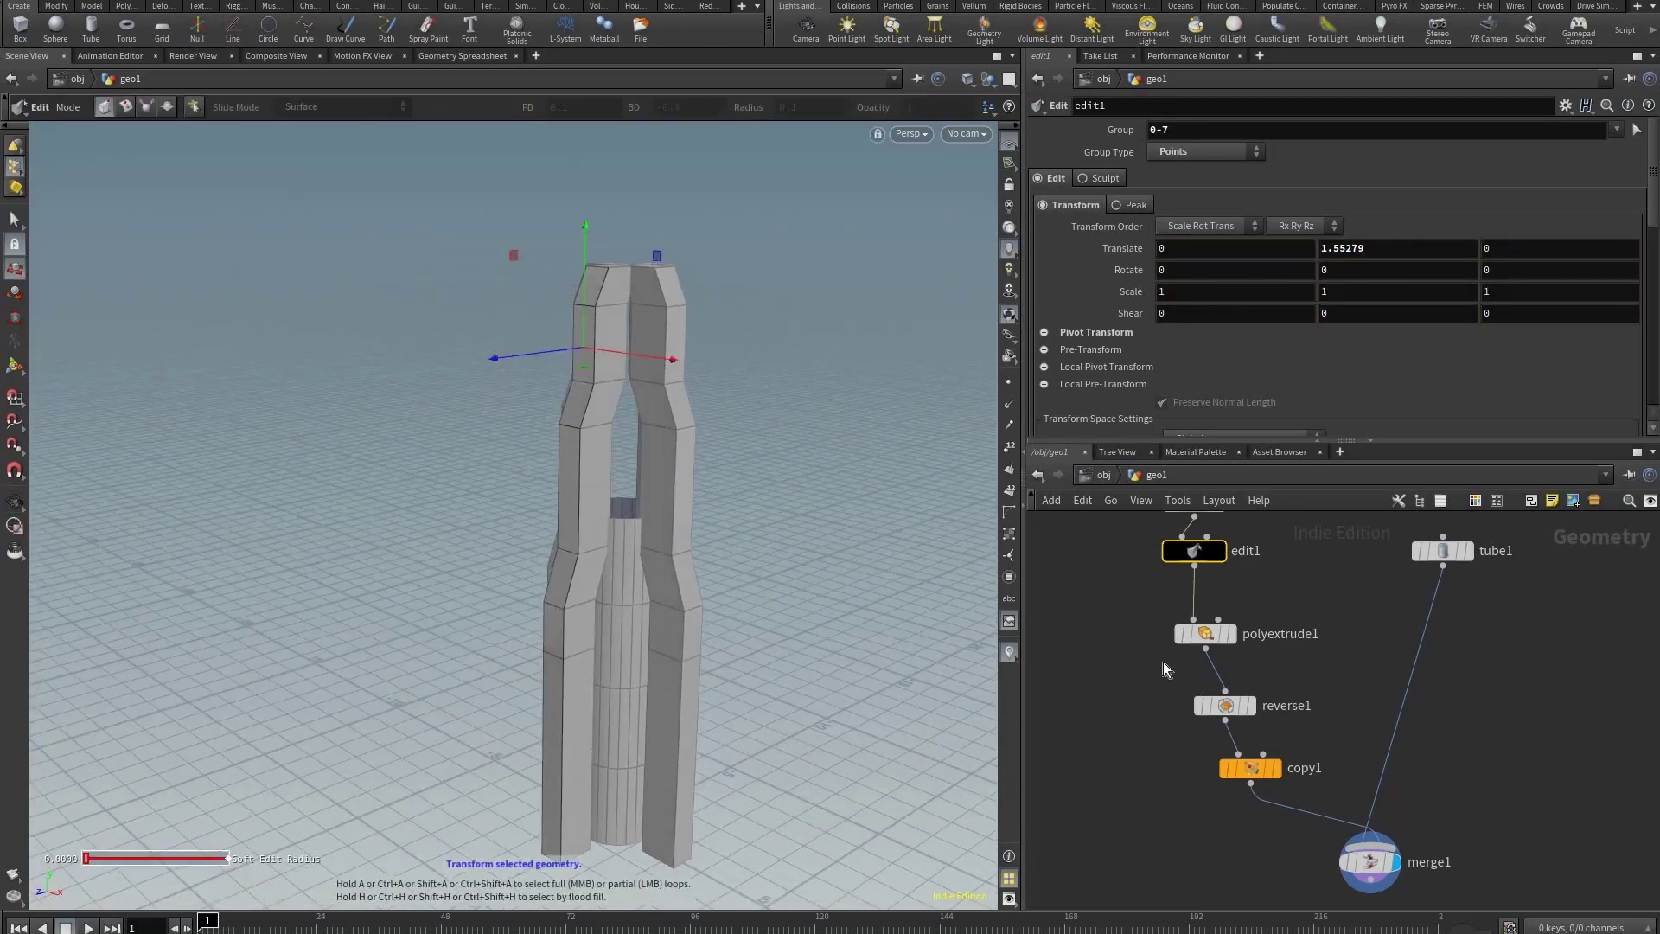
middle_drag(1178, 588, 1176, 669)
middle_drag(1296, 852, 1259, 808)
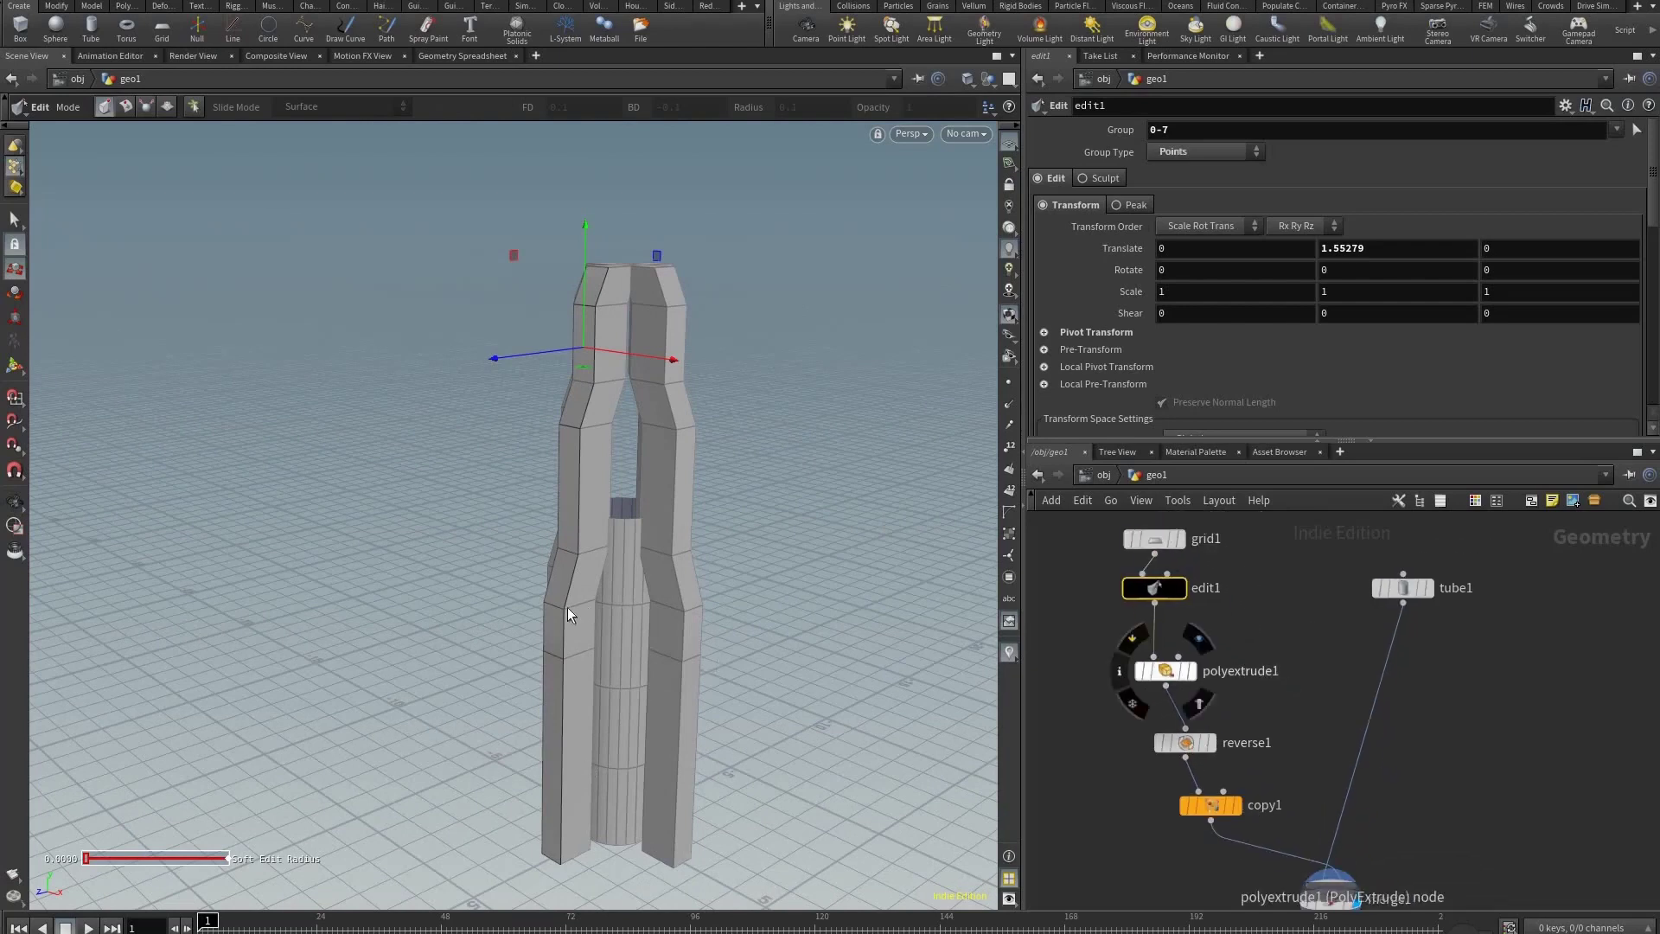
key(Escape)
drag(776, 394, 711, 451)
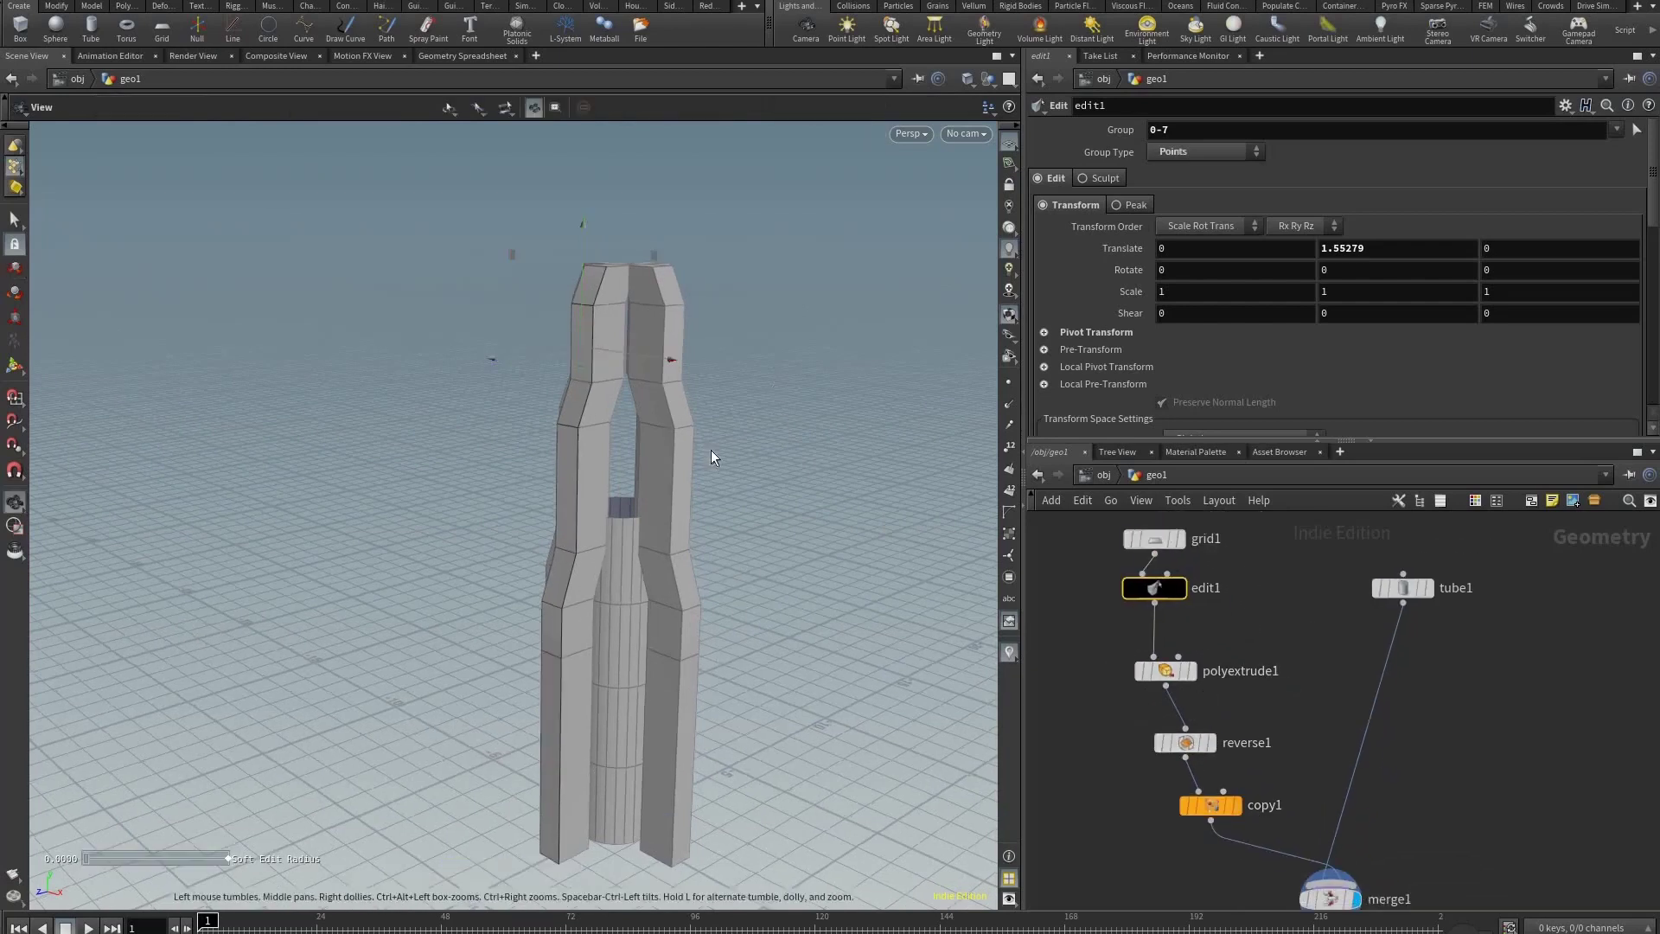
key(Return)
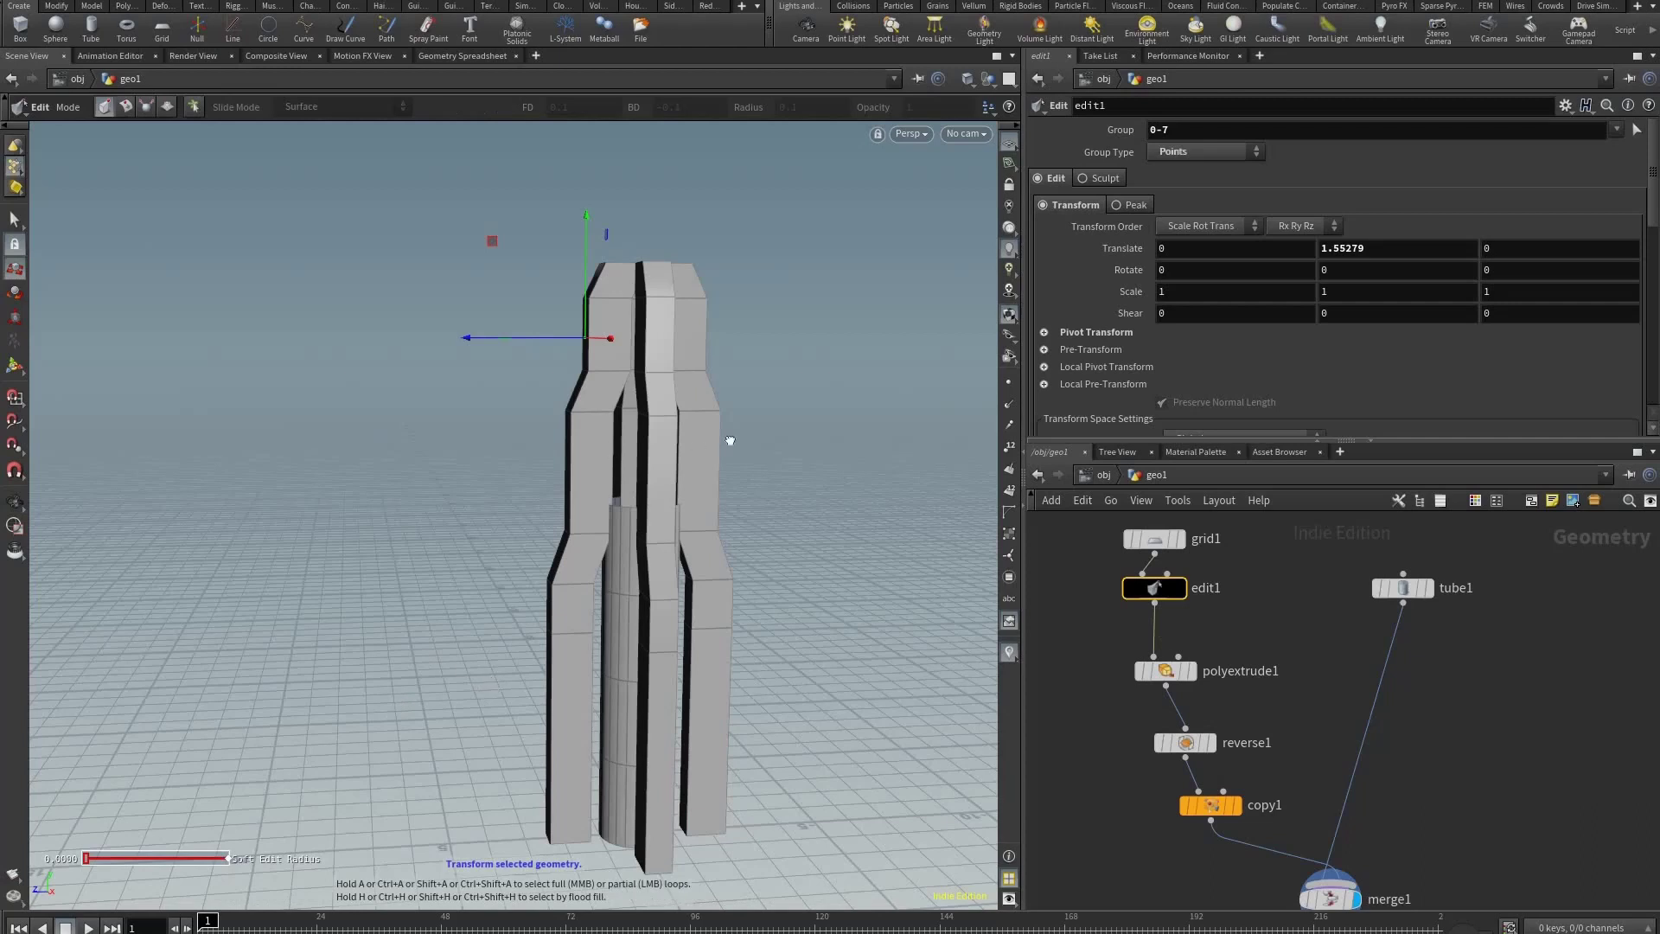
alt+drag(682, 382, 761, 364)
click(1400, 588)
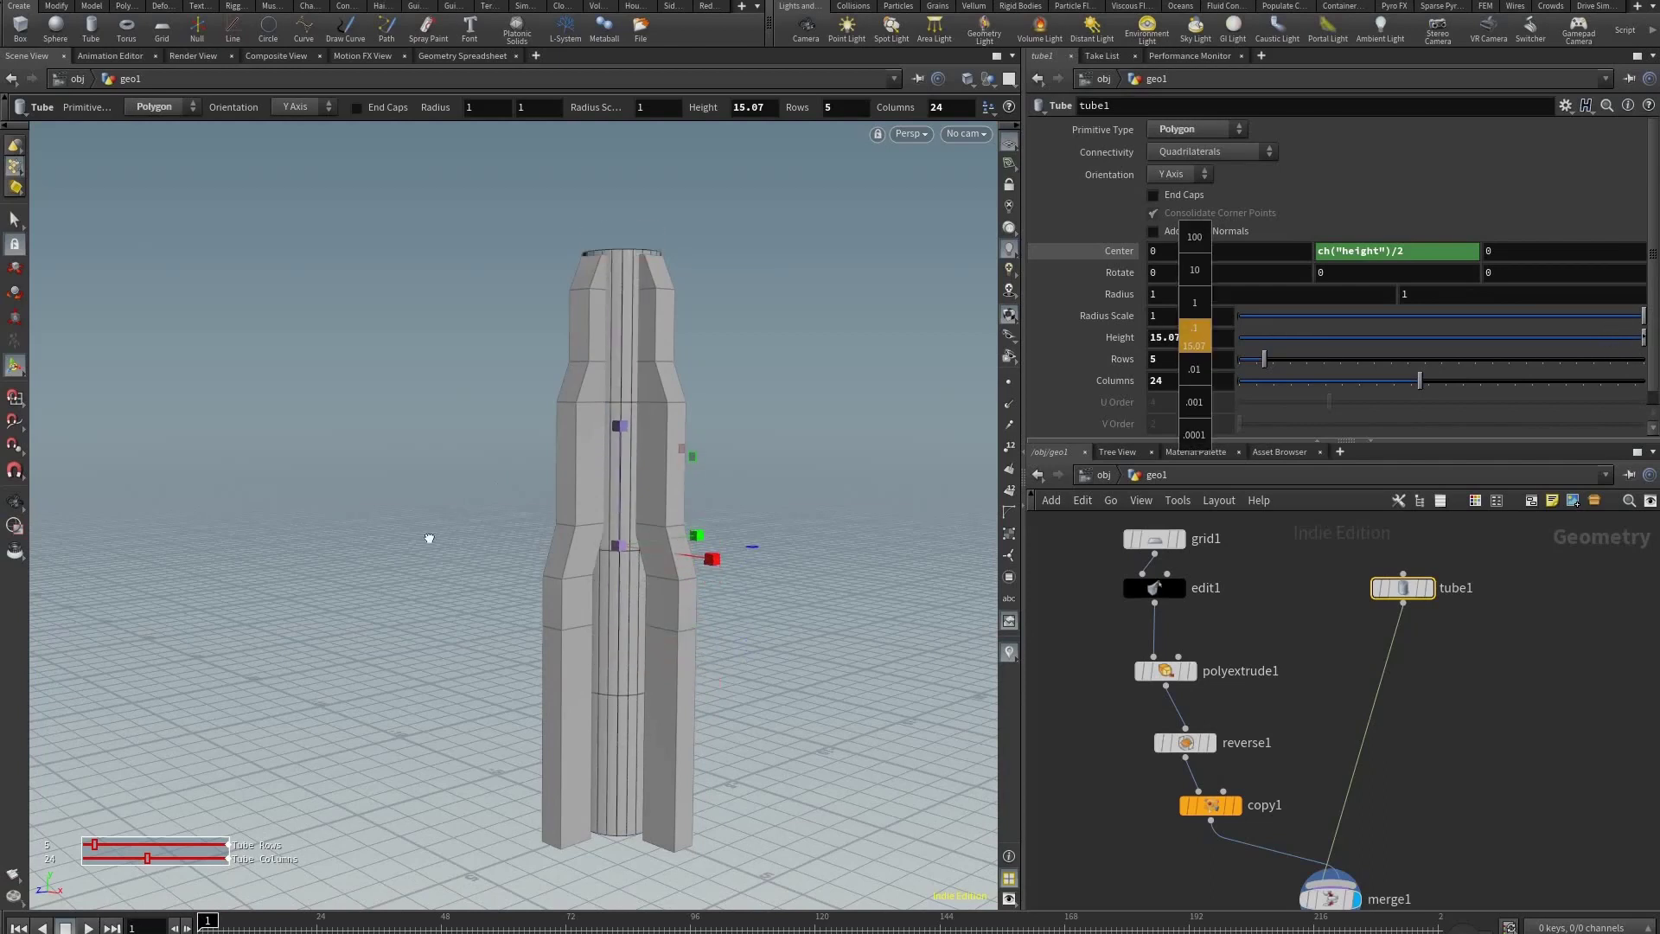
alt+drag(706, 325, 692, 415)
scroll(692, 415, up, 3)
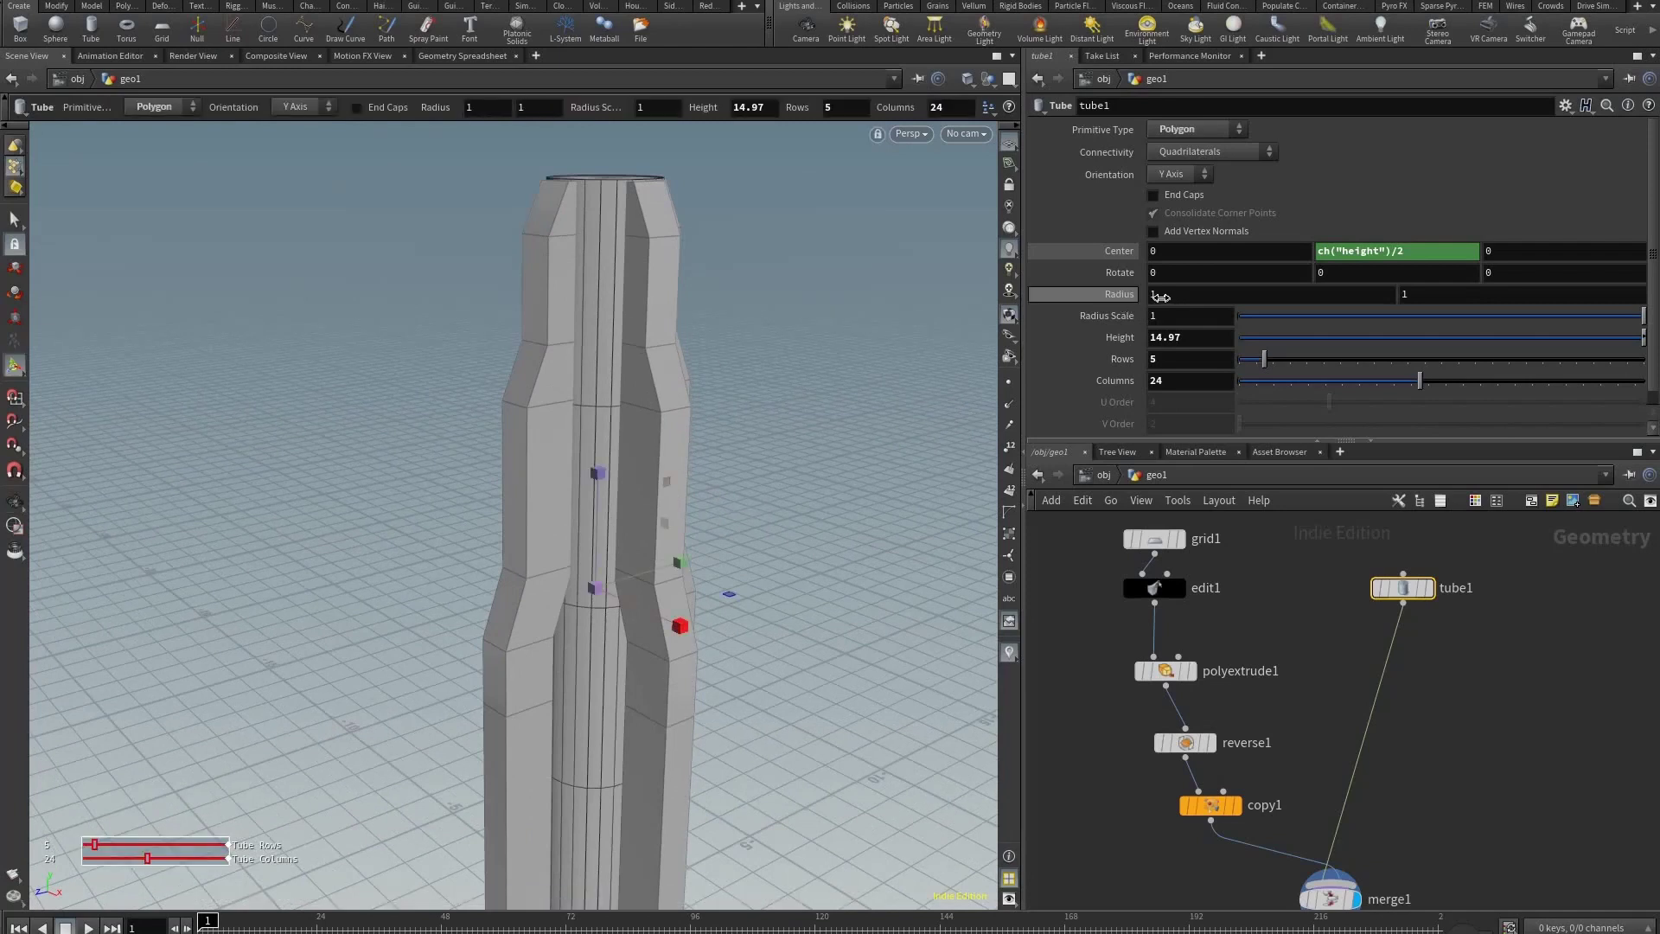
middle_drag(1160, 296, 1136, 297)
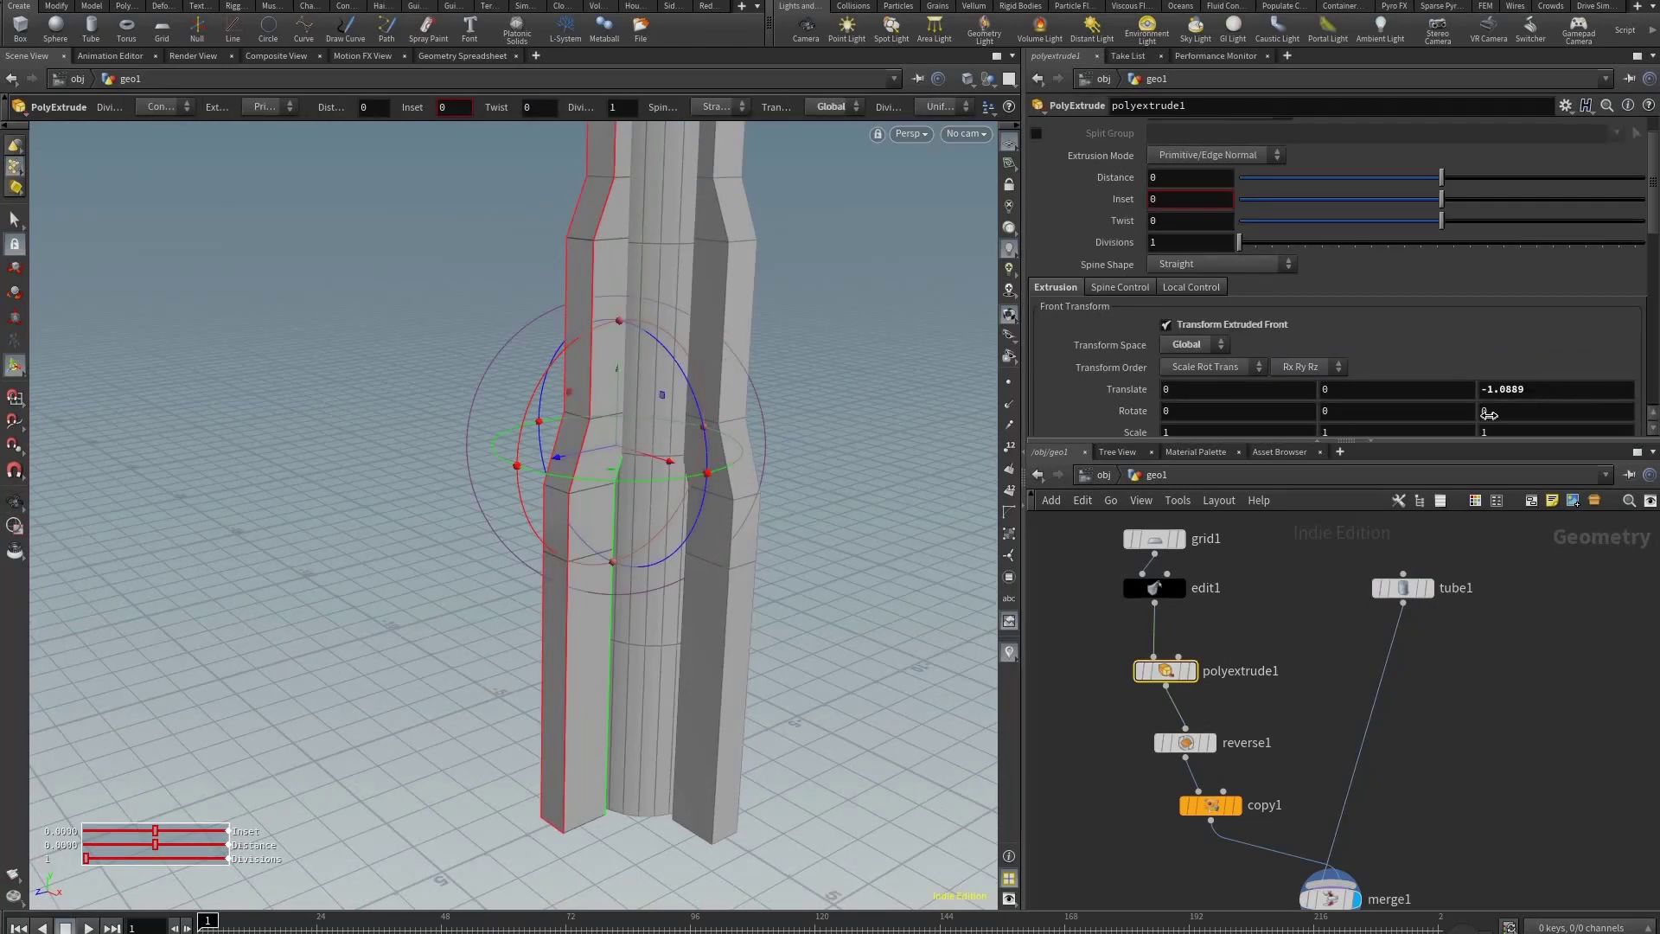
Set the Z translation of the PolyExtrude front to -1.7889
middle_drag(1547, 400, 1487, 400)
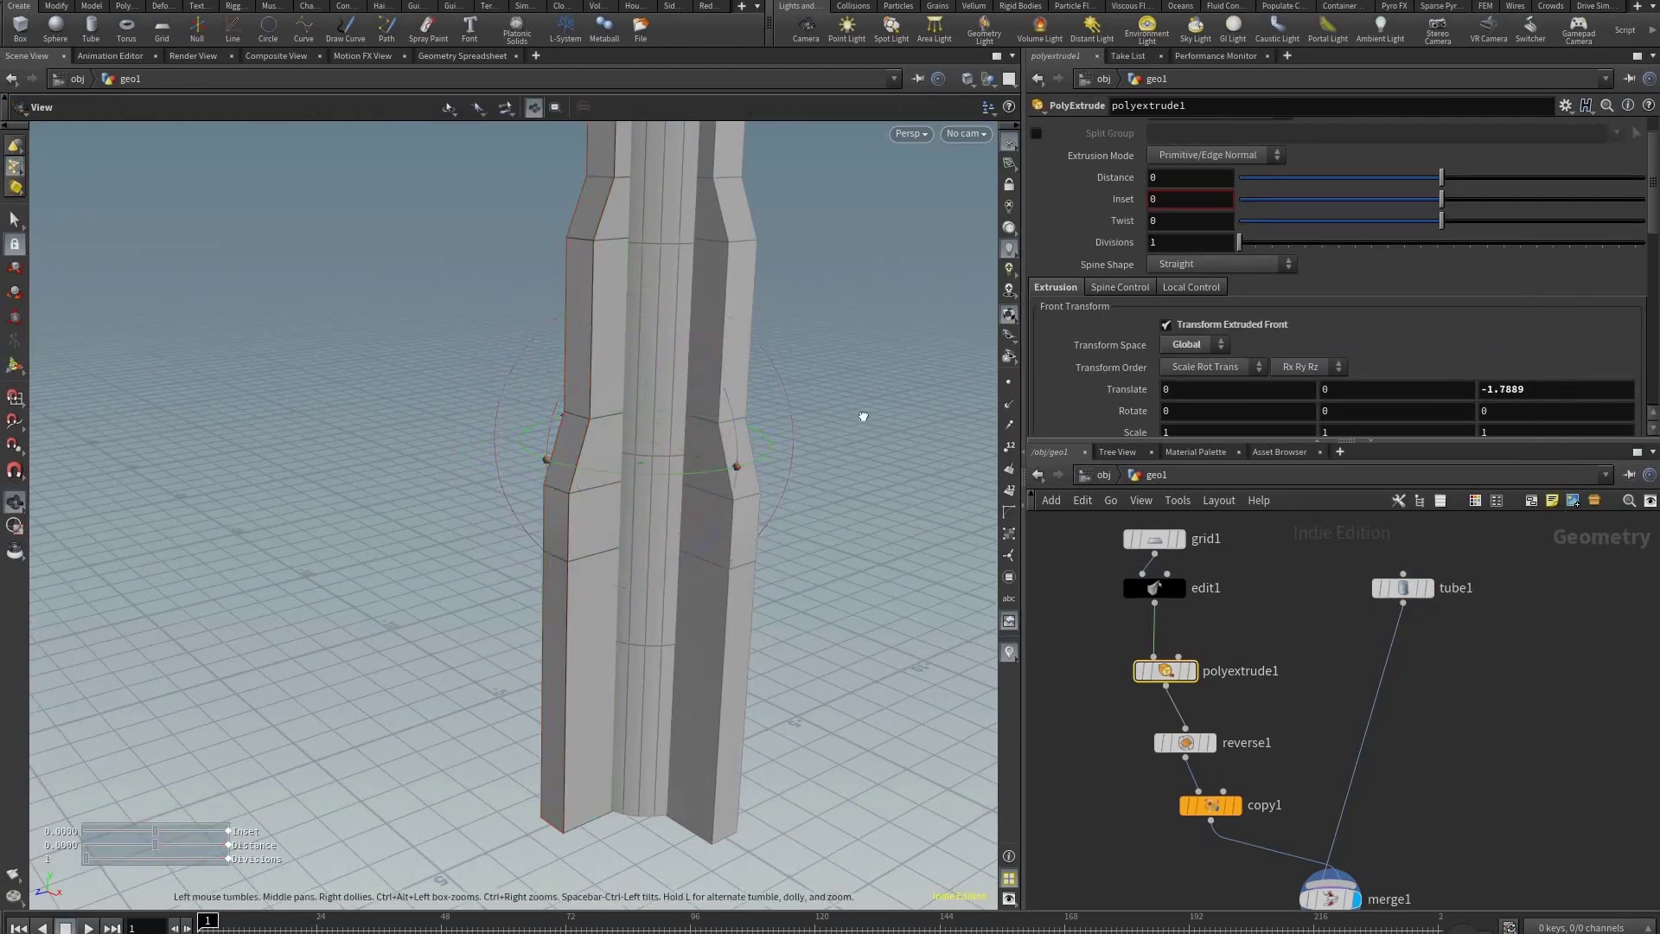
alt+drag(859, 415, 412, 555)
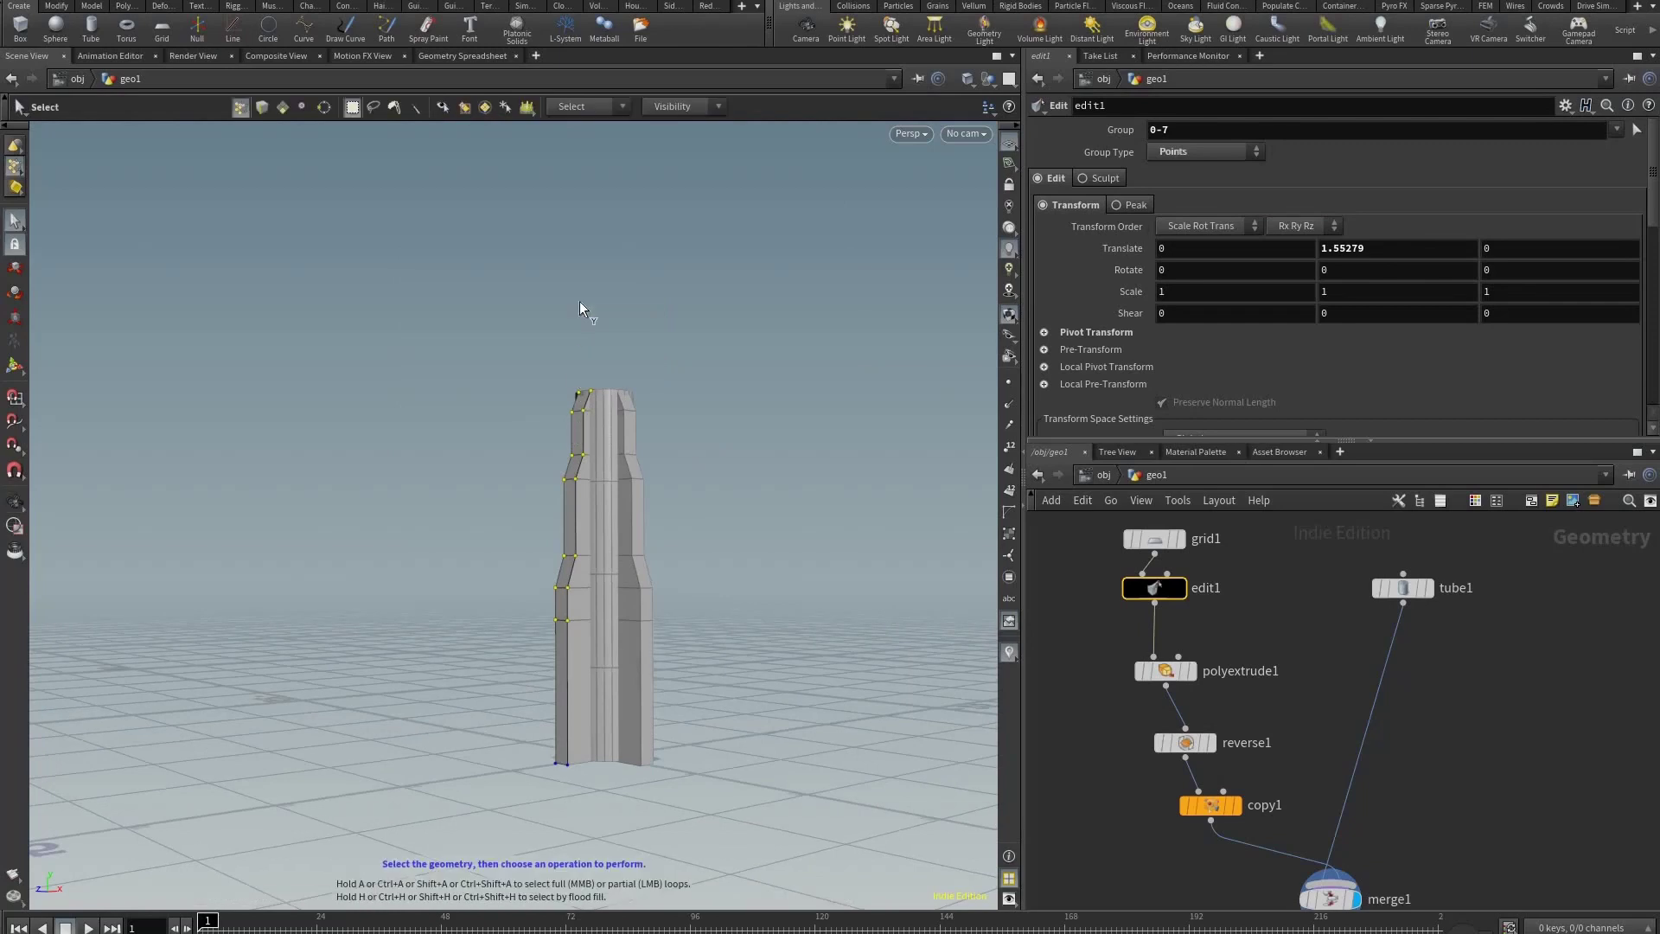
Raise source fin points 0-13 about 5.21 along Y, and the upper points 0-7 another 0.85 or so
key(t)
middle_drag(538, 501, 511, 372)
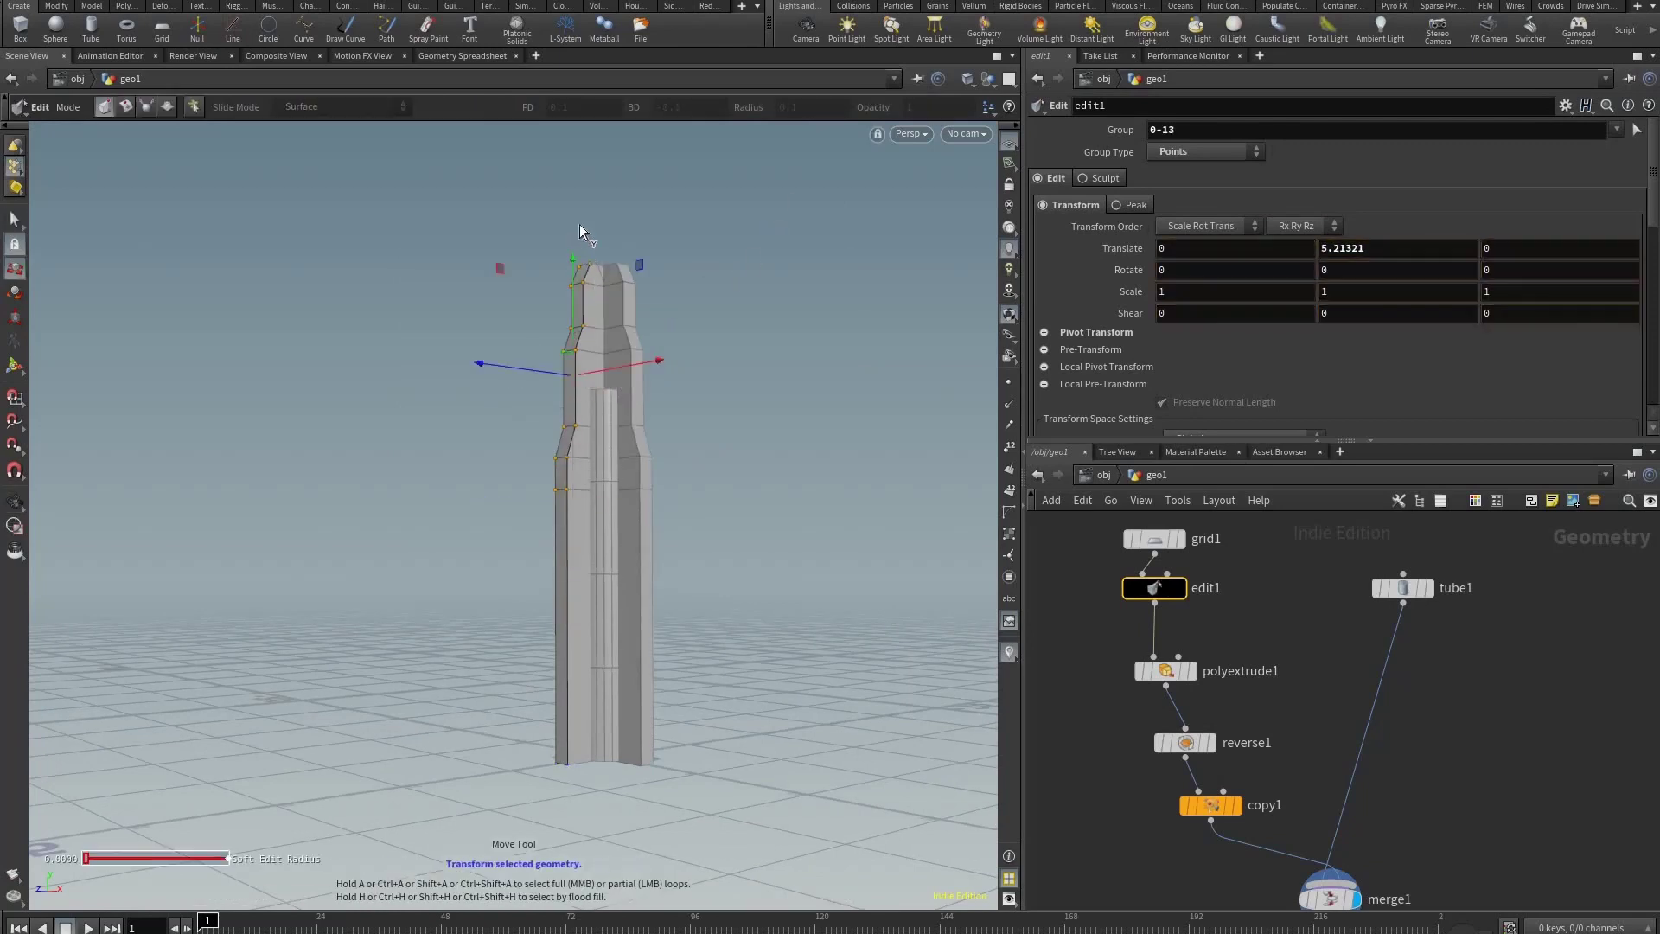
key(s)
drag(522, 196, 792, 355)
middle_drag(588, 313, 588, 290)
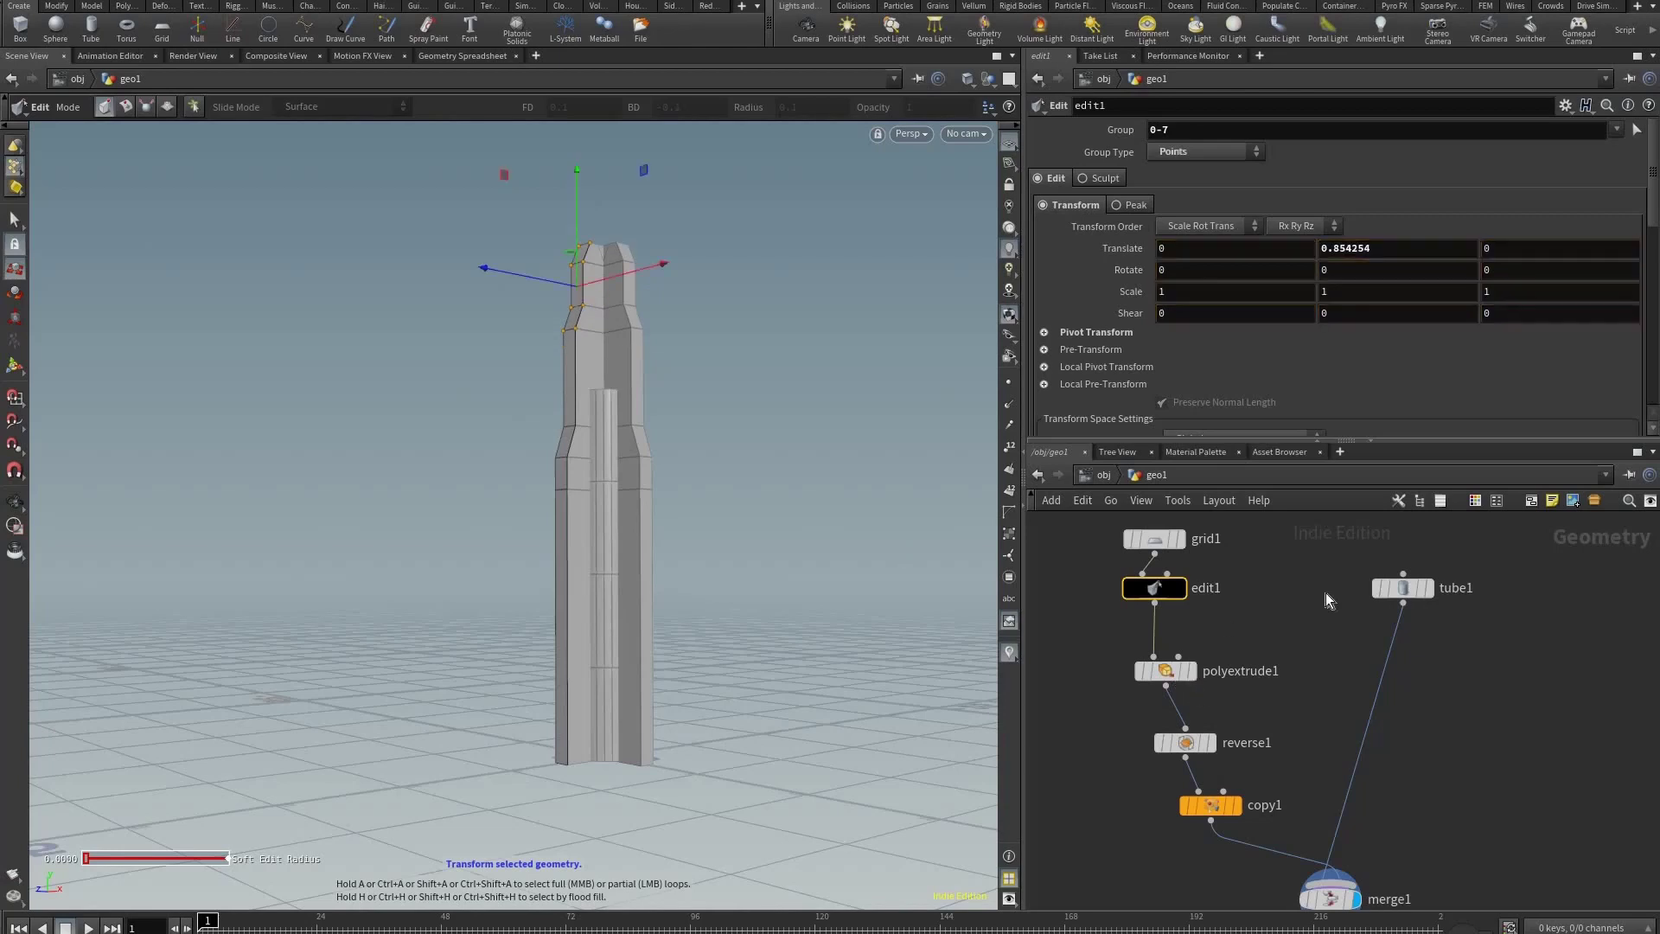
Increase the tube's height to about 20.79 so it reaches the tops of the fins
alt+drag(692, 433, 631, 492)
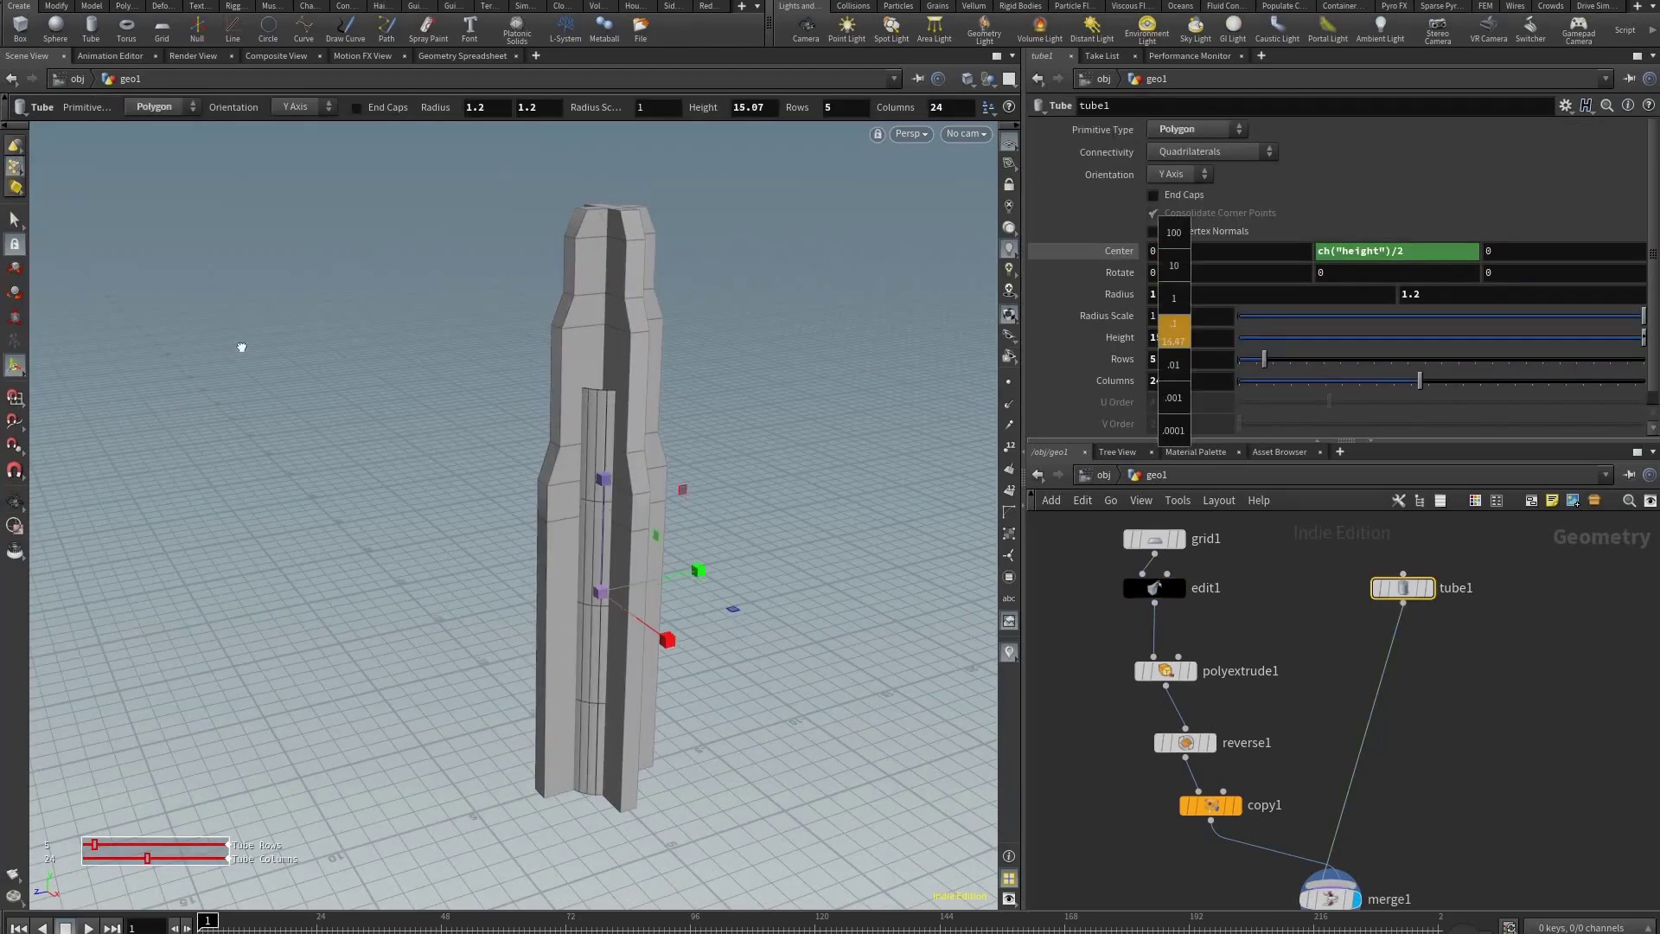
middle_drag(627, 429, 615, 407)
alt+drag(615, 407, 1304, 355)
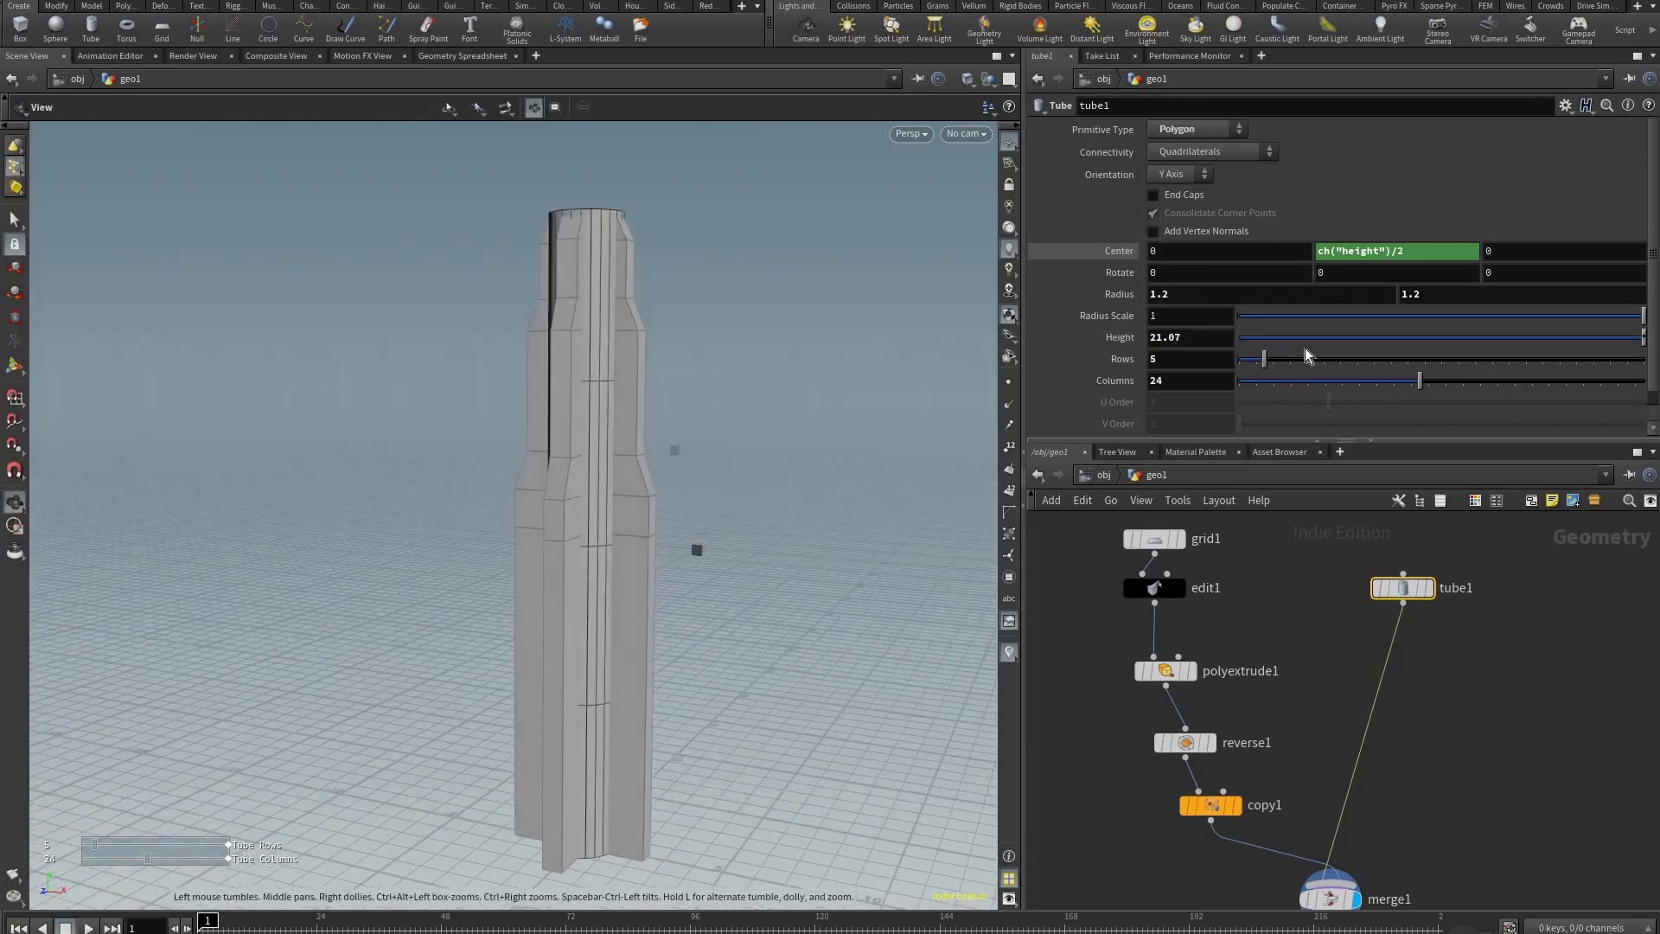
alt+middle_drag(1304, 355, 1212, 323)
alt+right_drag(1212, 322, 1213, 342)
alt+drag(1214, 343, 1211, 371)
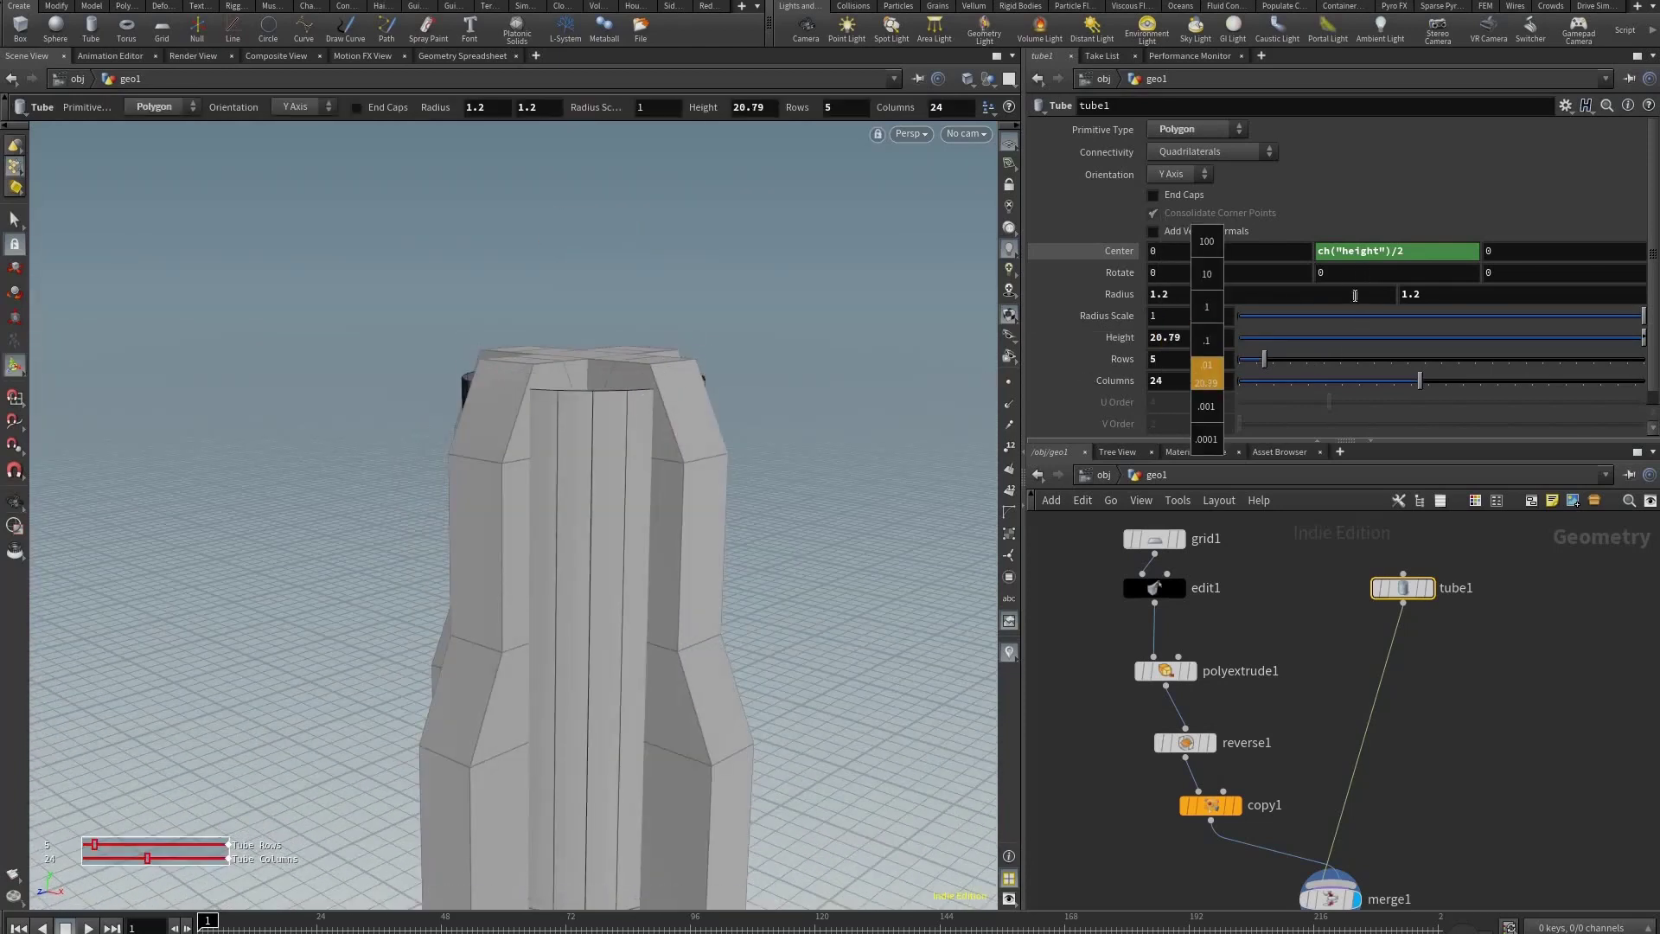
Set both of the tube's radii to 1.1 and its height to 20.99, and enable its end caps
key(Escape)
key(Return)
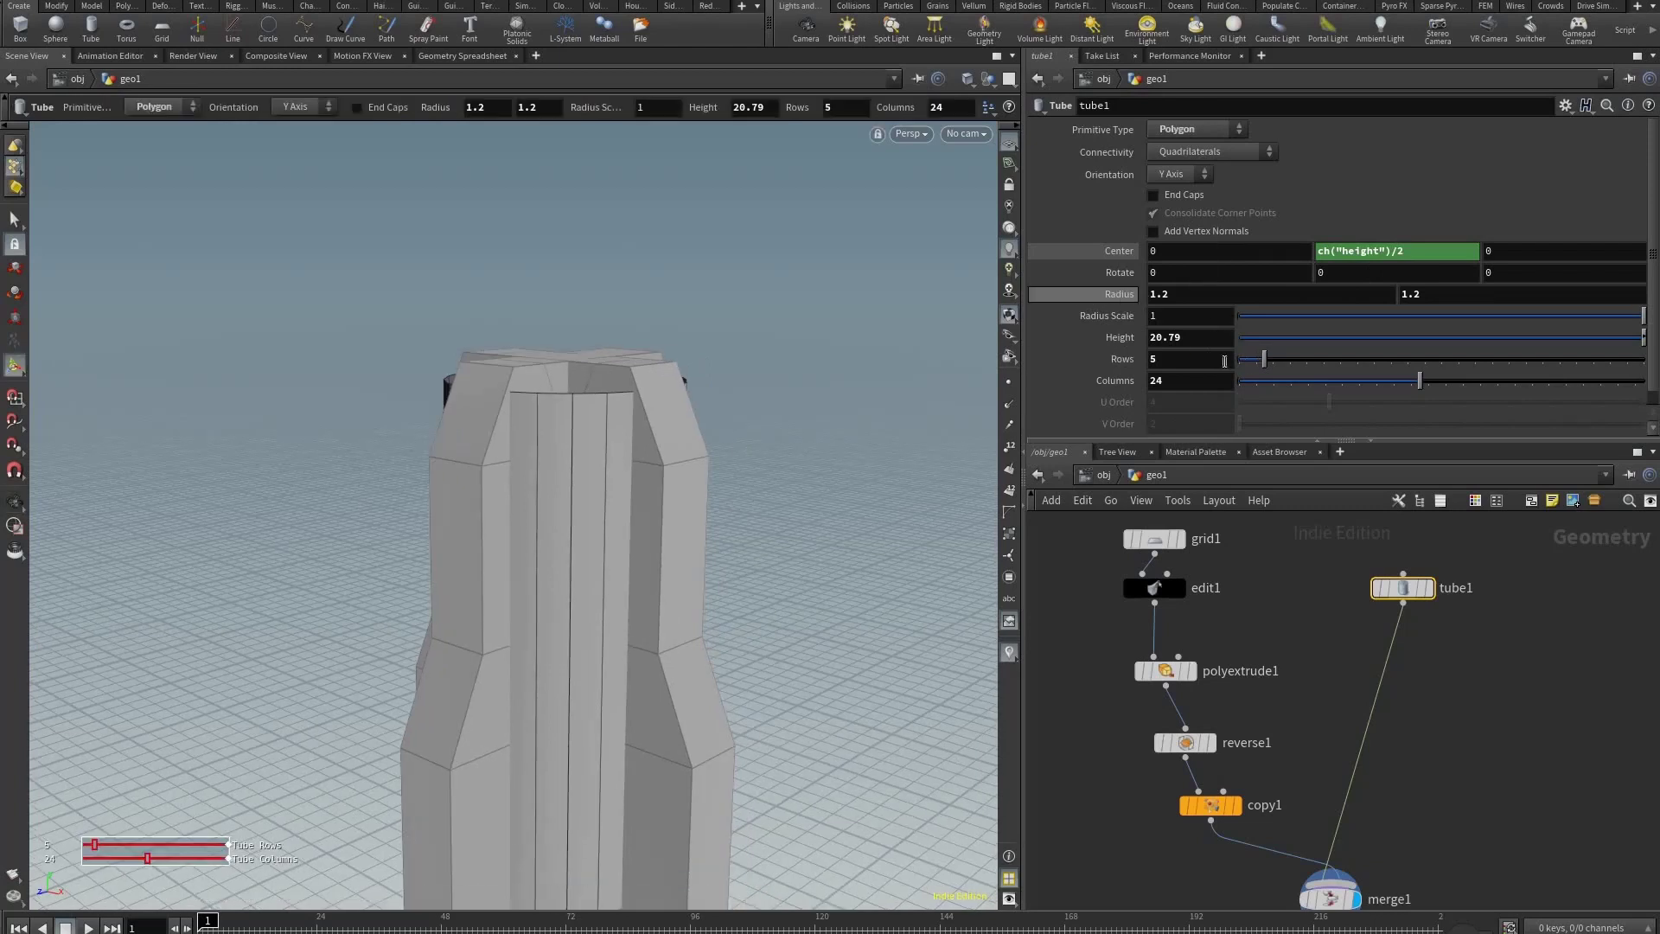
middle_drag(1185, 344, 1214, 344)
alt+drag(660, 404, 660, 484)
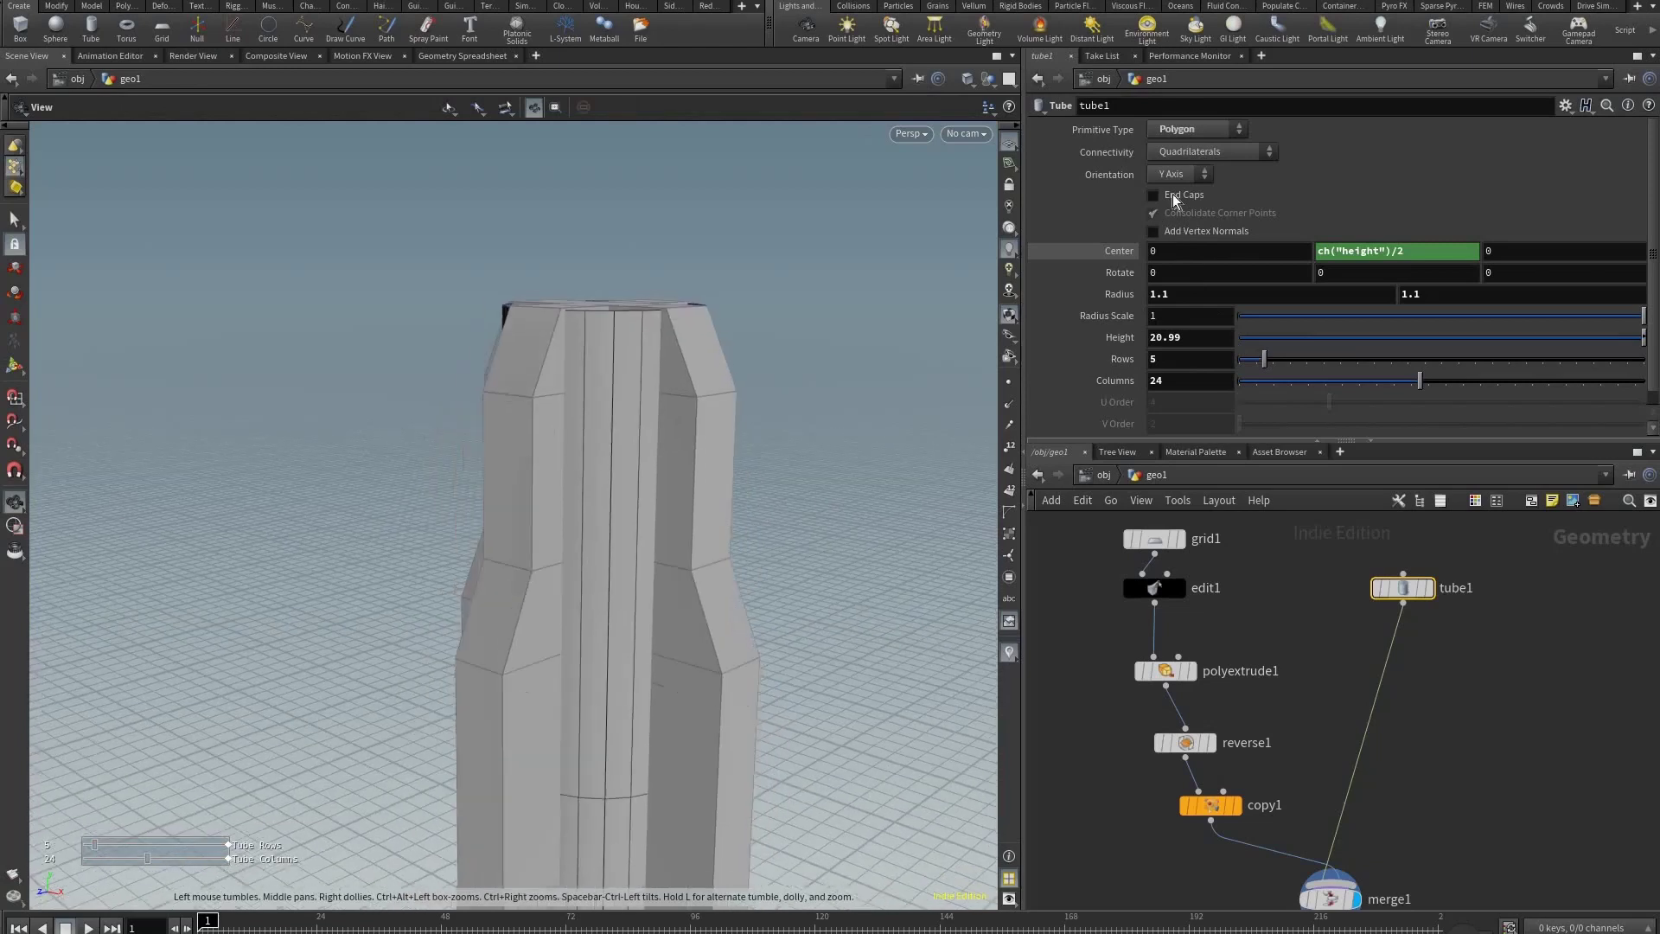
alt+drag(757, 268, 757, 389)
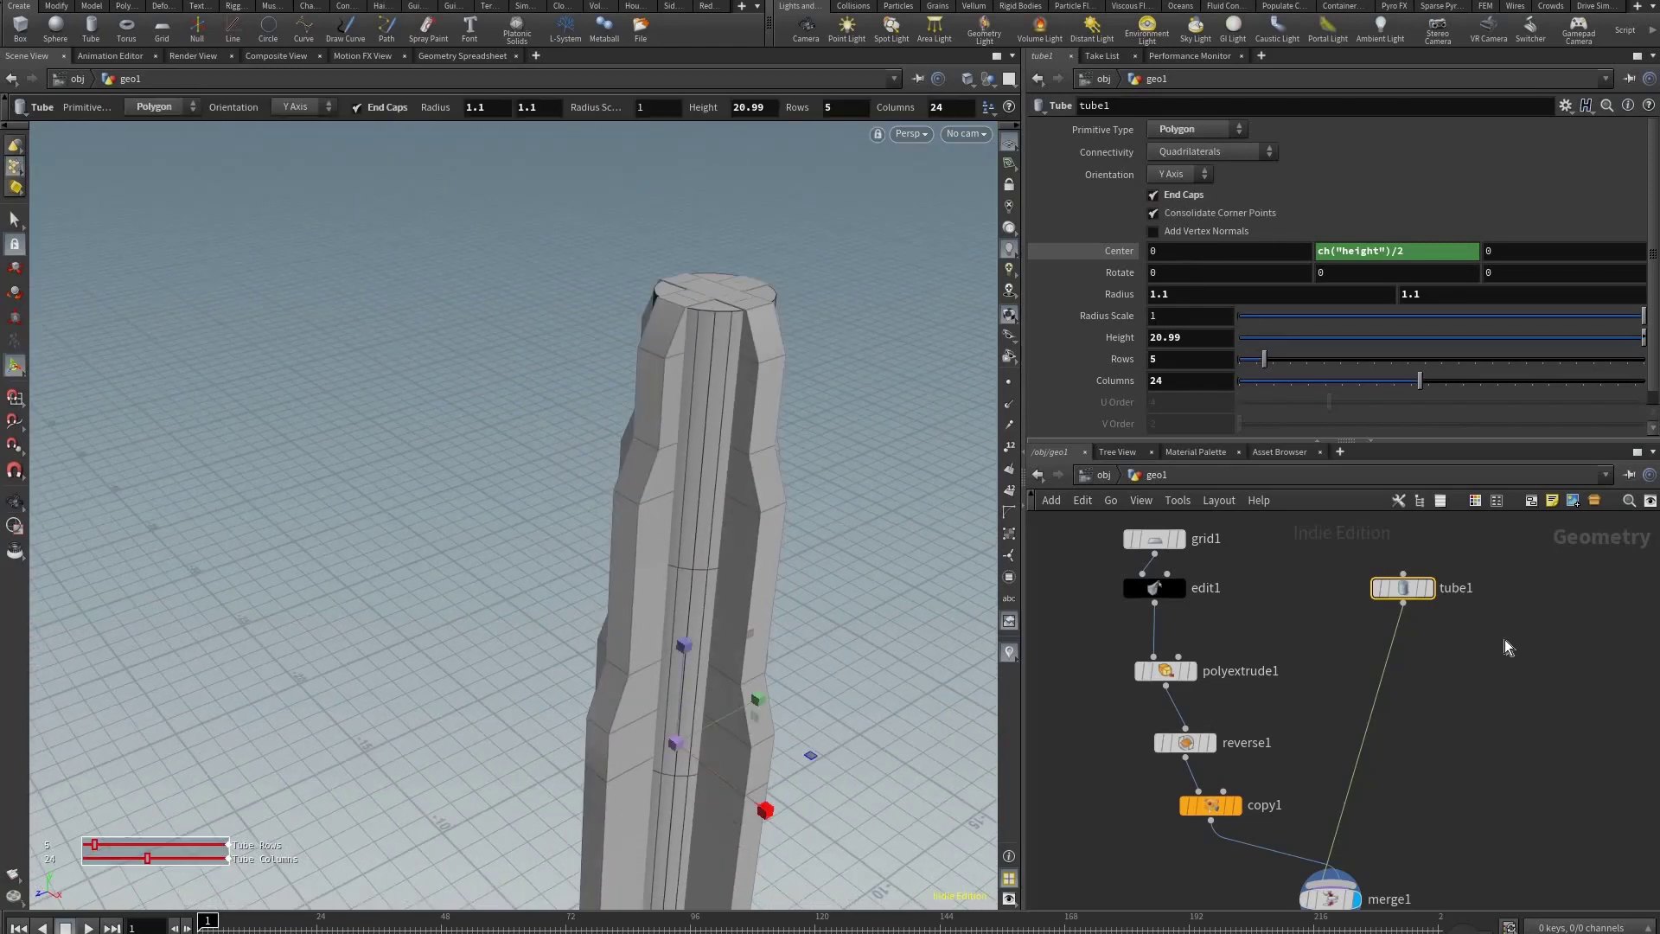
Add a Sphere node beside the tube and wire it into merge1
key(Tab)
text(sp)
key(Return)
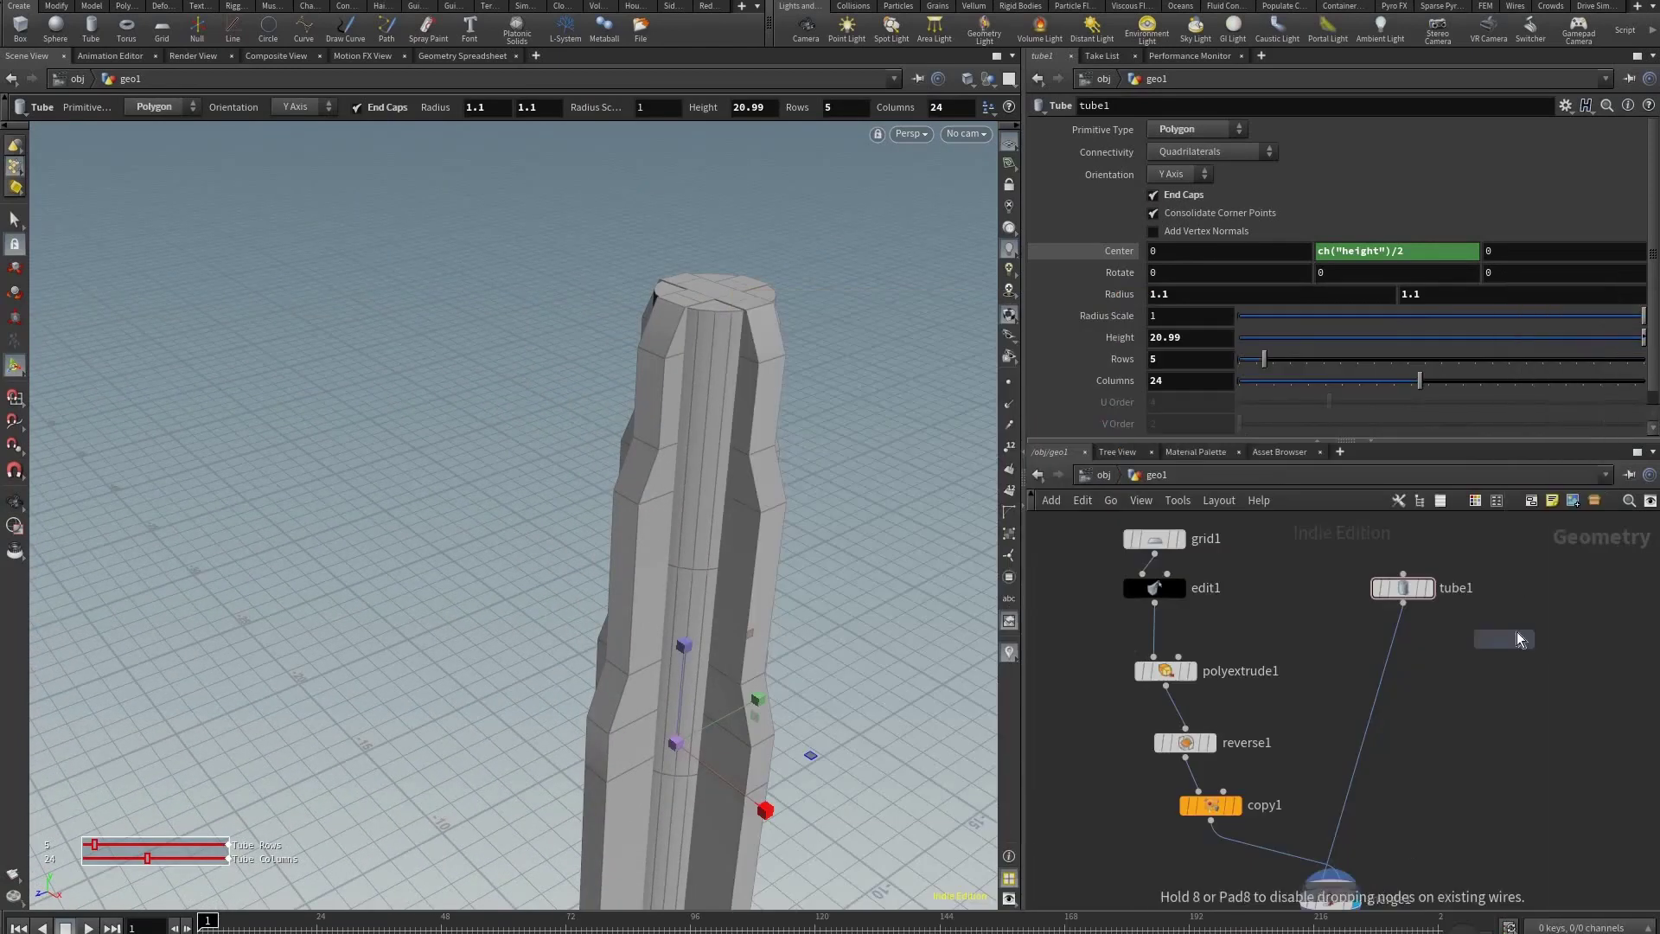
click(1504, 638)
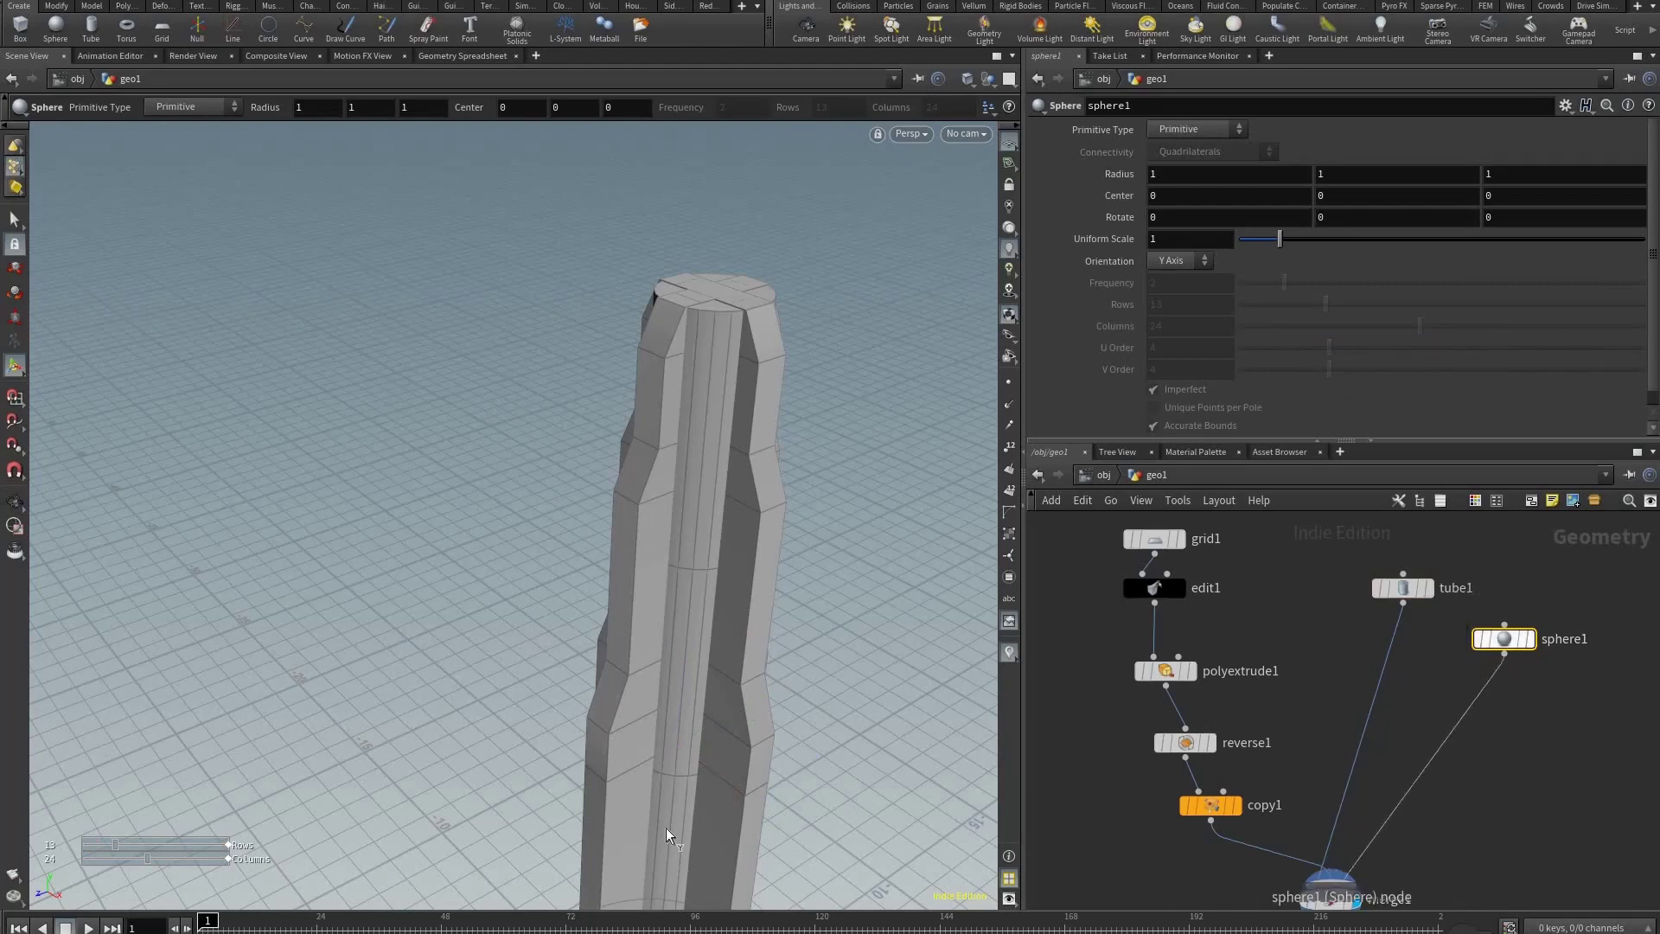
Raise the sphere to the top of the column, at a Y center of about 21.69
alt+drag(665, 835, 674, 112)
drag(651, 705, 674, 89)
key(ctrl+z)
alt+middle_drag(655, 613, 648, 423)
drag(646, 608, 642, 149)
alt+middle_drag(642, 148, 666, 237)
alt+right_drag(666, 237, 657, 282)
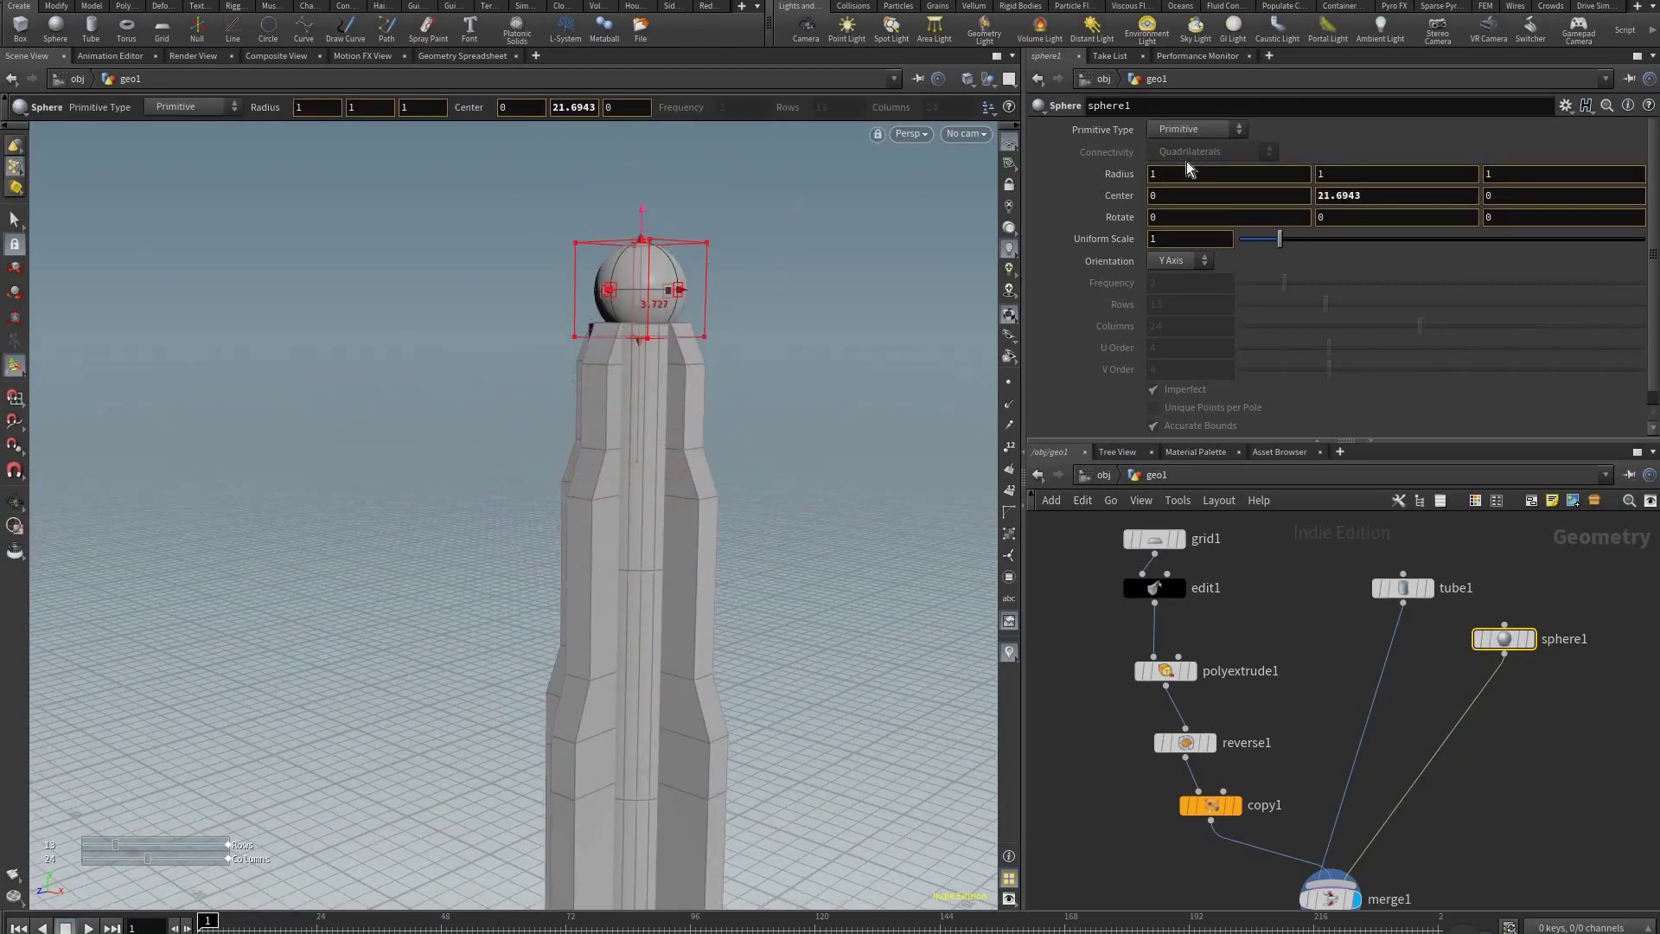
Change the sphere's primitive type to Polygon Mesh
click(1197, 129)
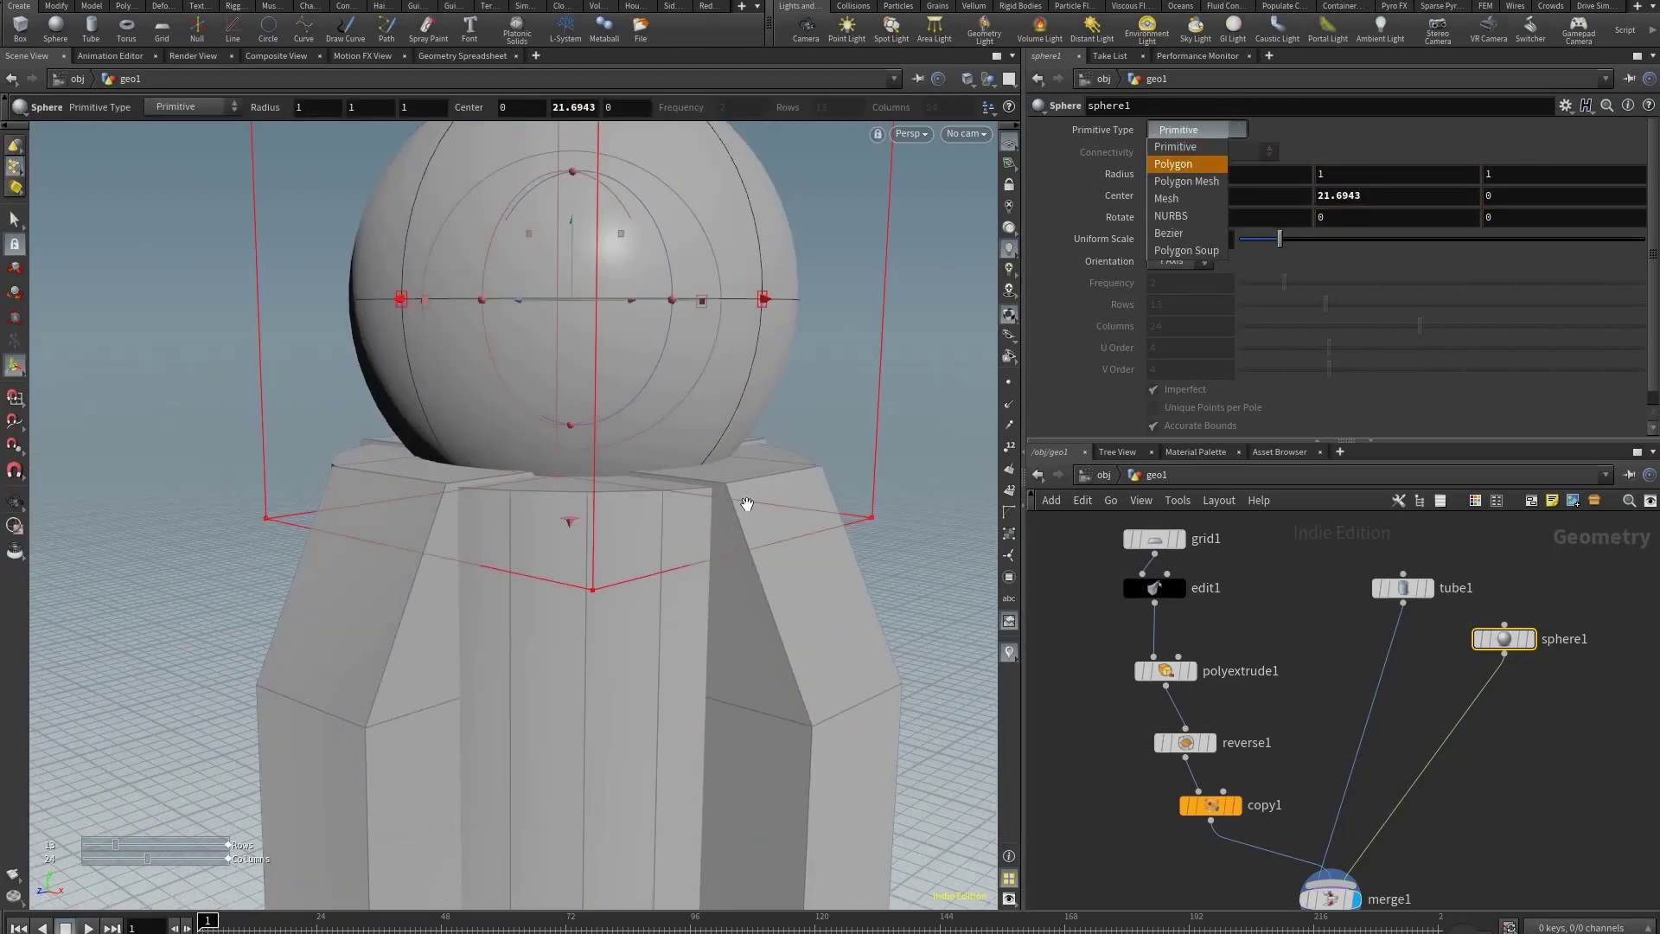
click(1173, 163)
click(1198, 129)
click(1186, 180)
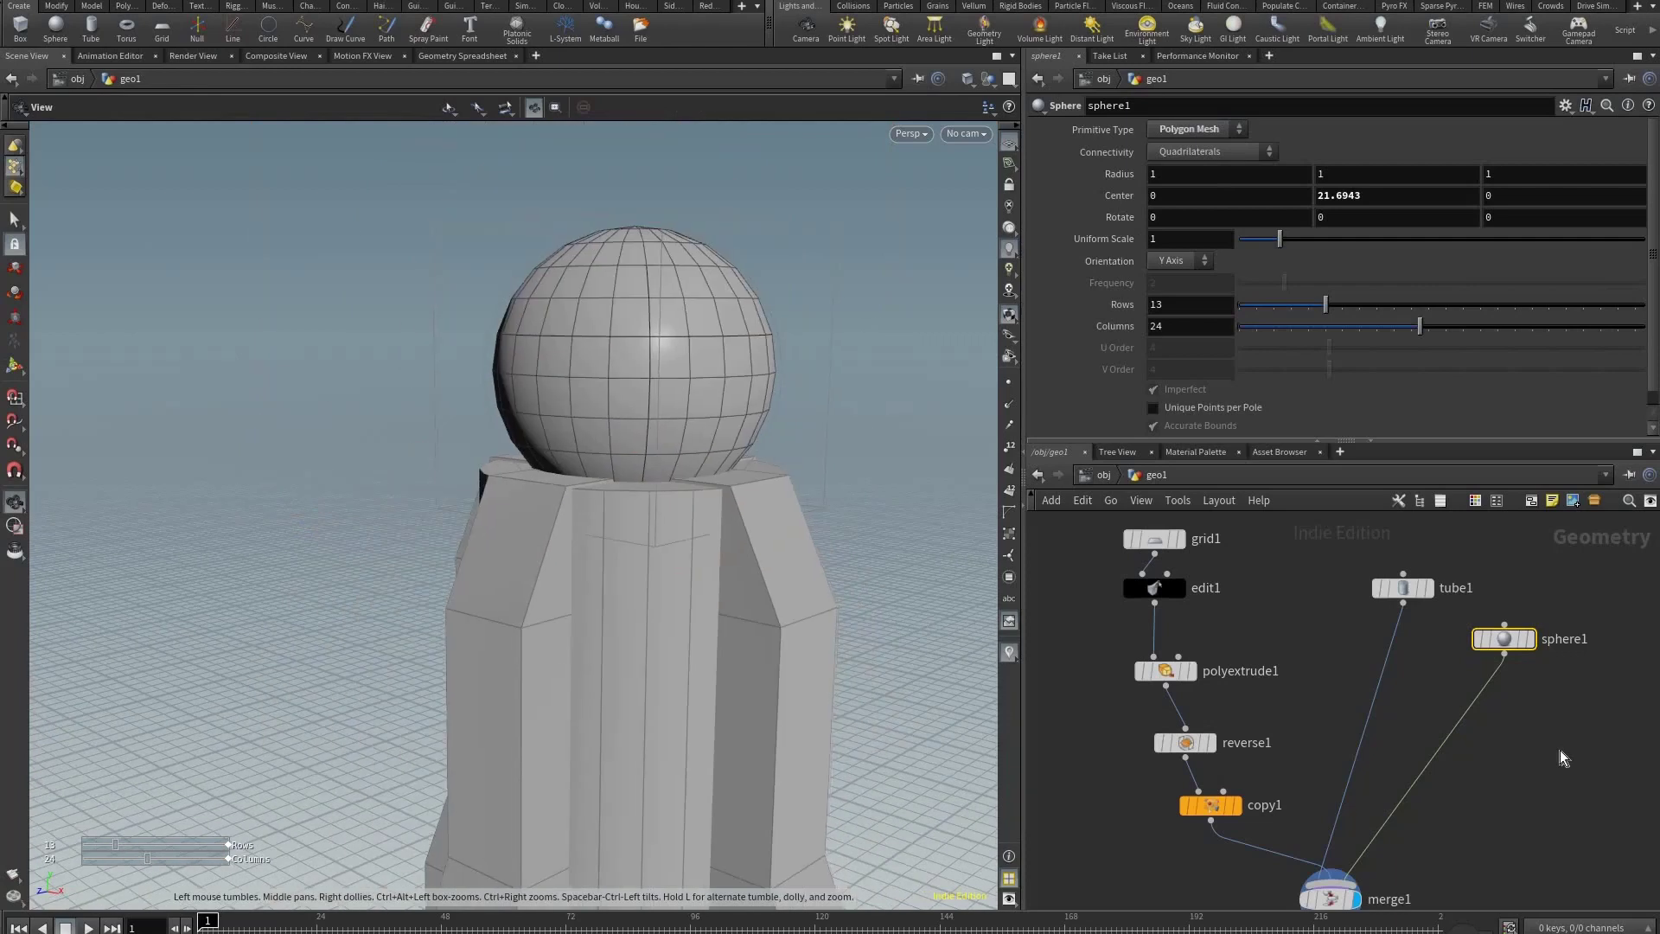
Add a Clip node to the sphere's output
key(Tab)
text(c)
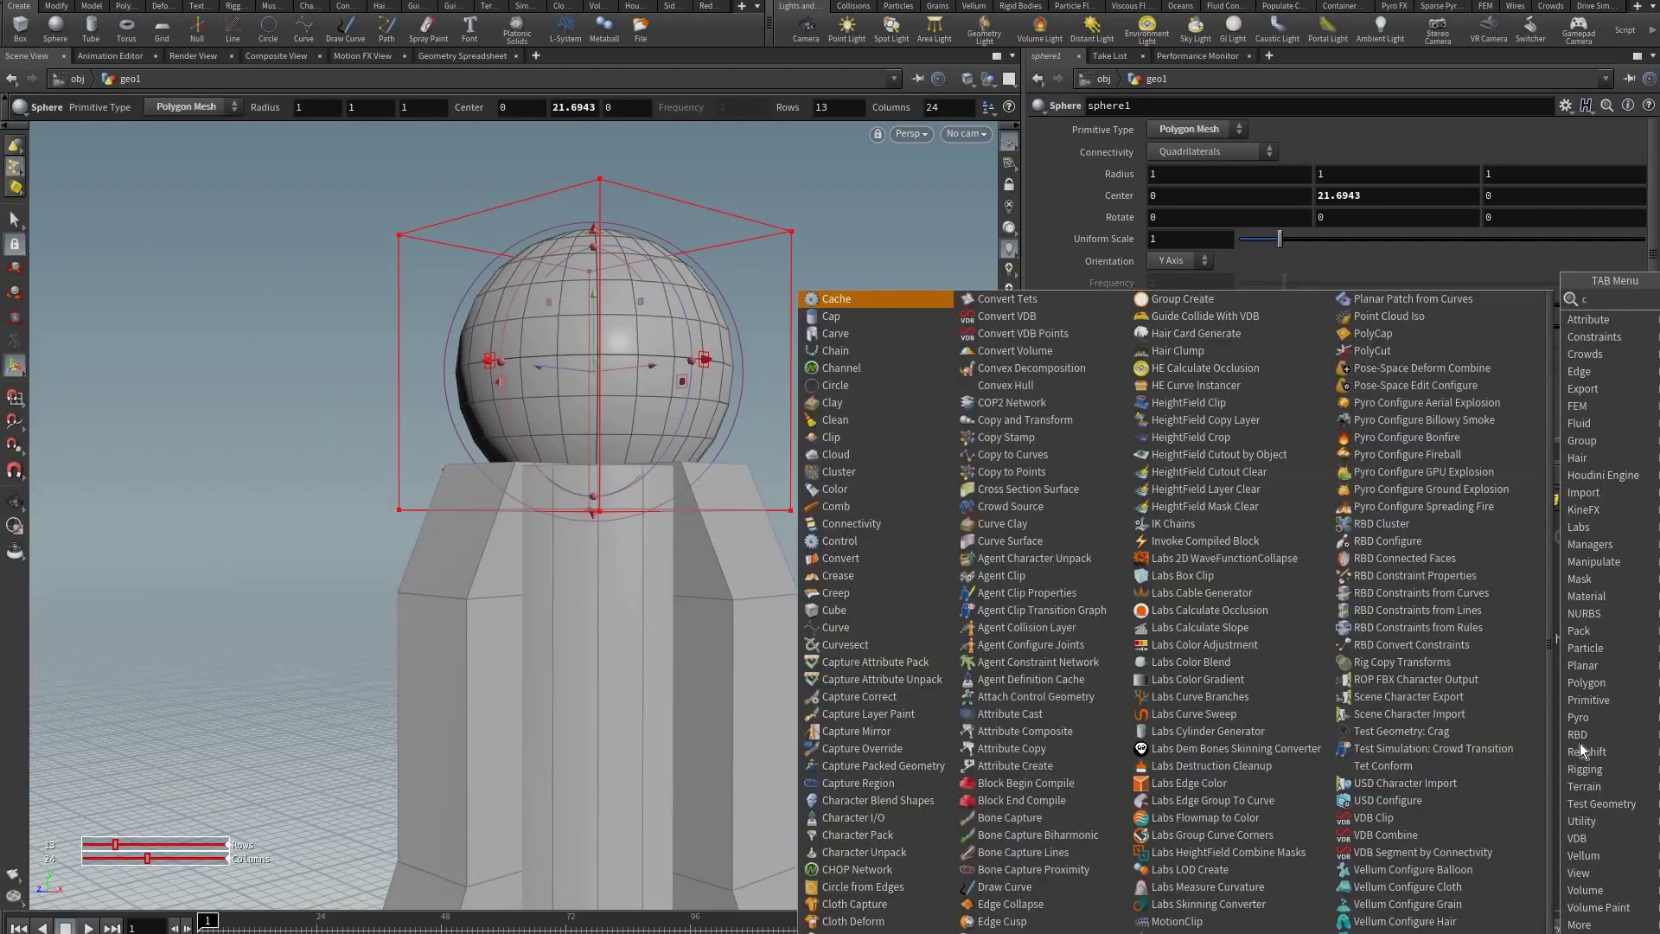
text(lip)
key(Return)
key(Return)
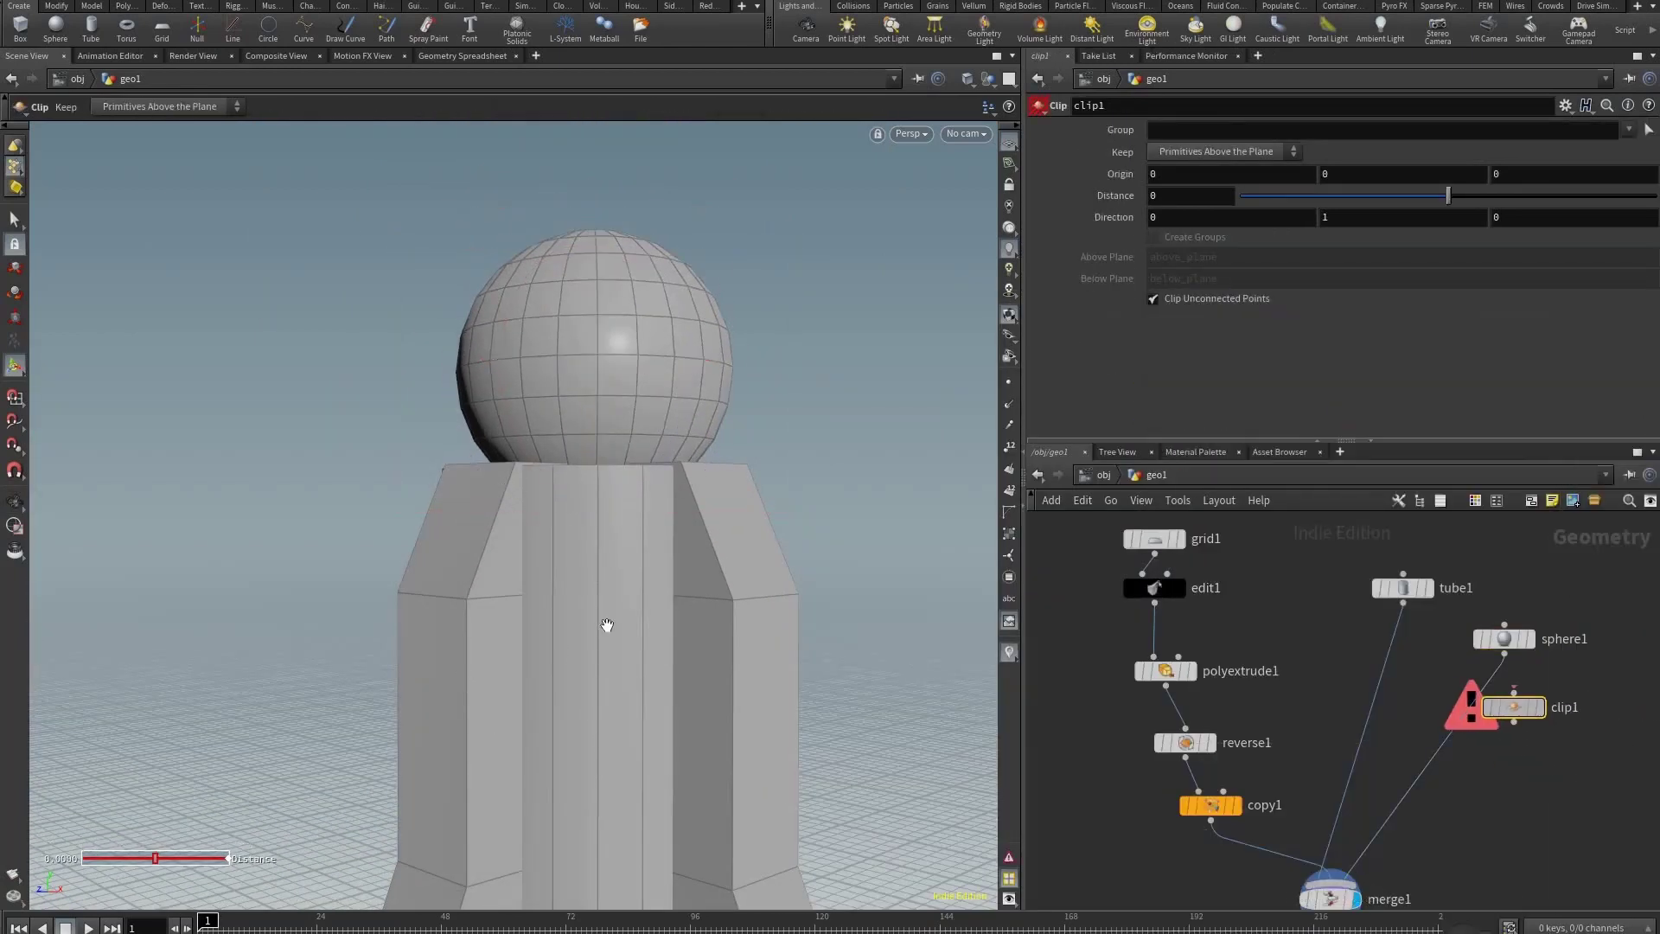
Raise the clip plane's origin to about 21.81 in Y so only the sphere's upper half is kept
scroll(812, 453, down, 3)
scroll(605, 737, up, 3)
scroll(607, 744, down, 5)
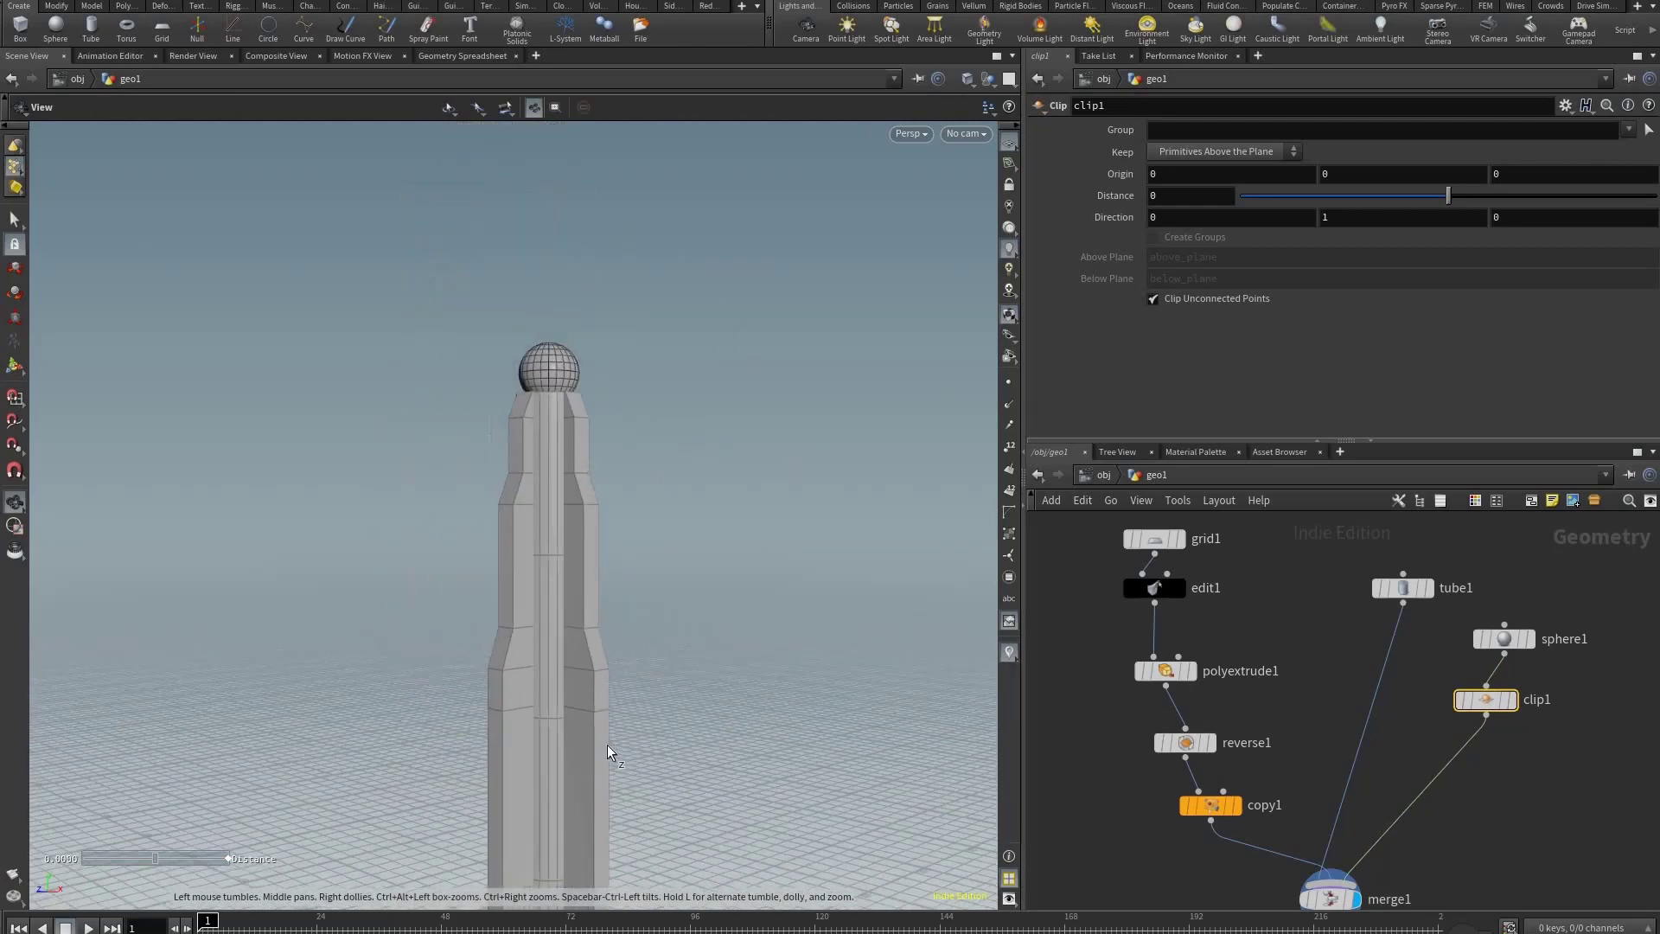
scroll(607, 744, down, 2)
middle_drag(607, 744, 661, 519)
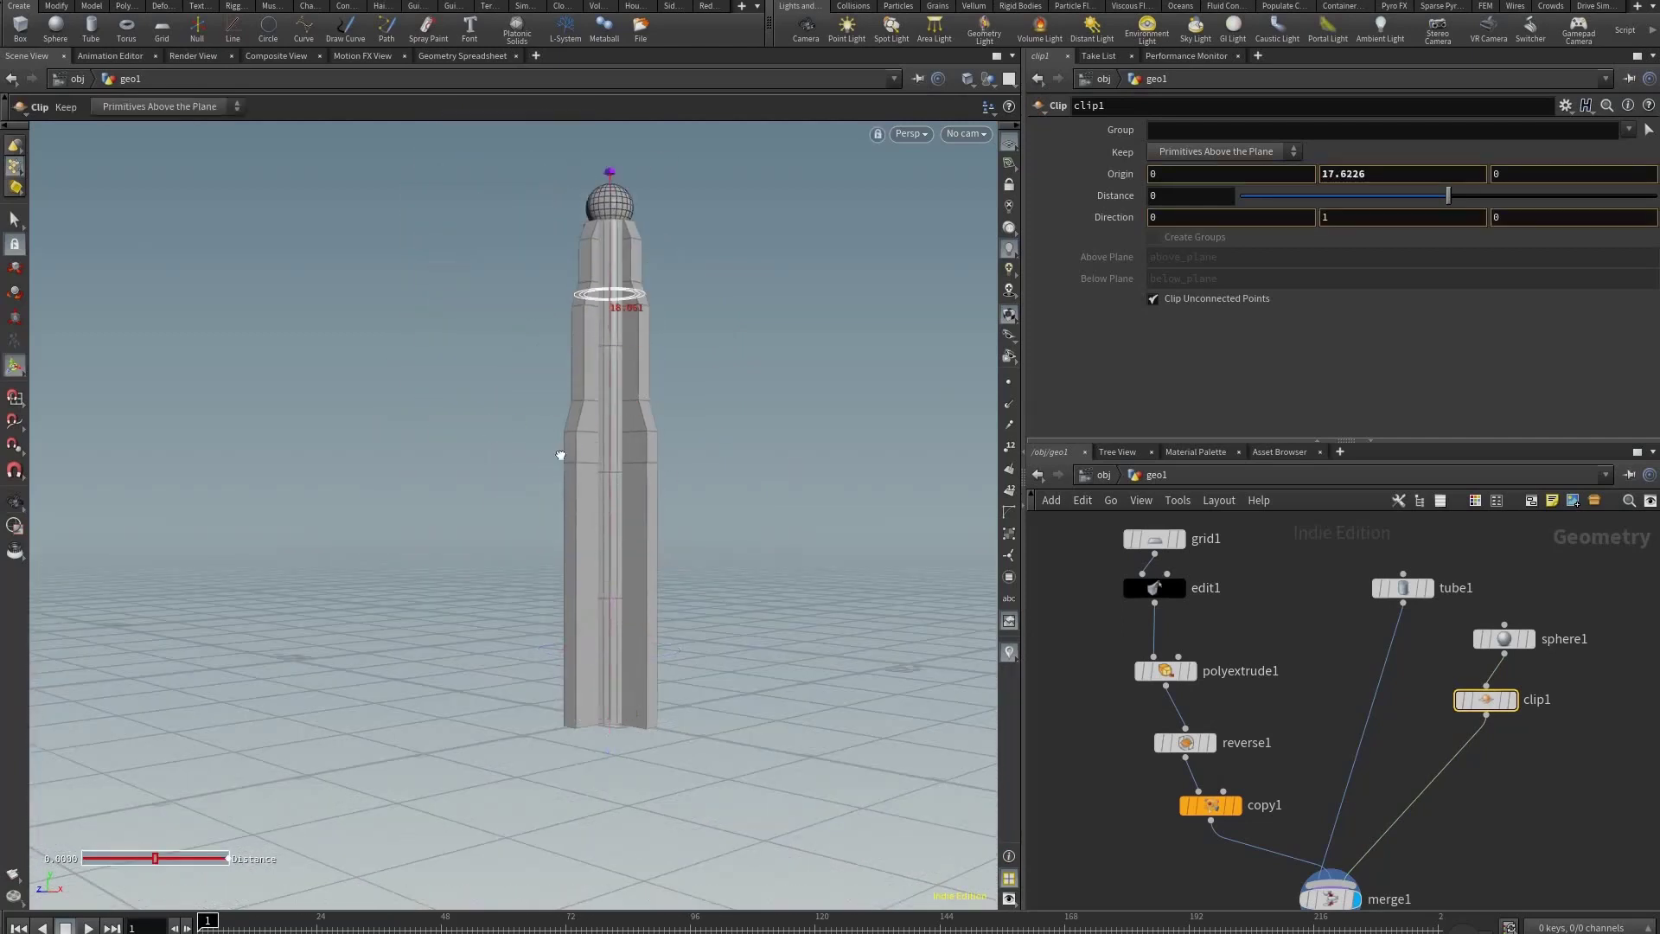
scroll(613, 318, up, 10)
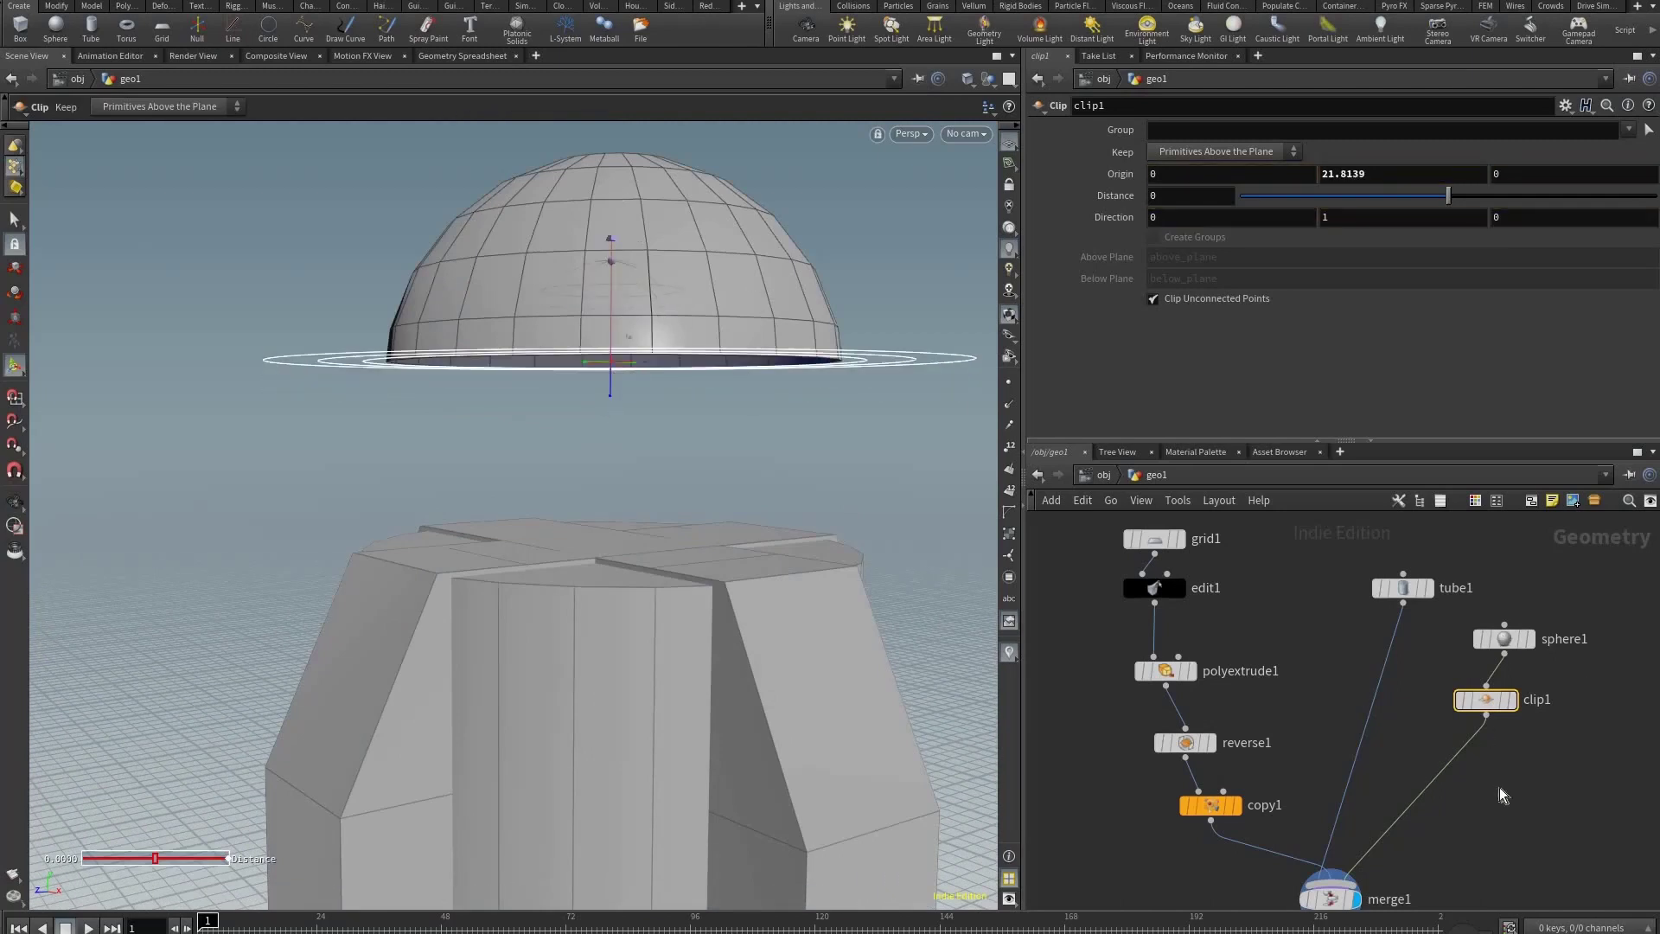
Add a Transform node between clip1 and merge1
click(1504, 638)
key(Tab)
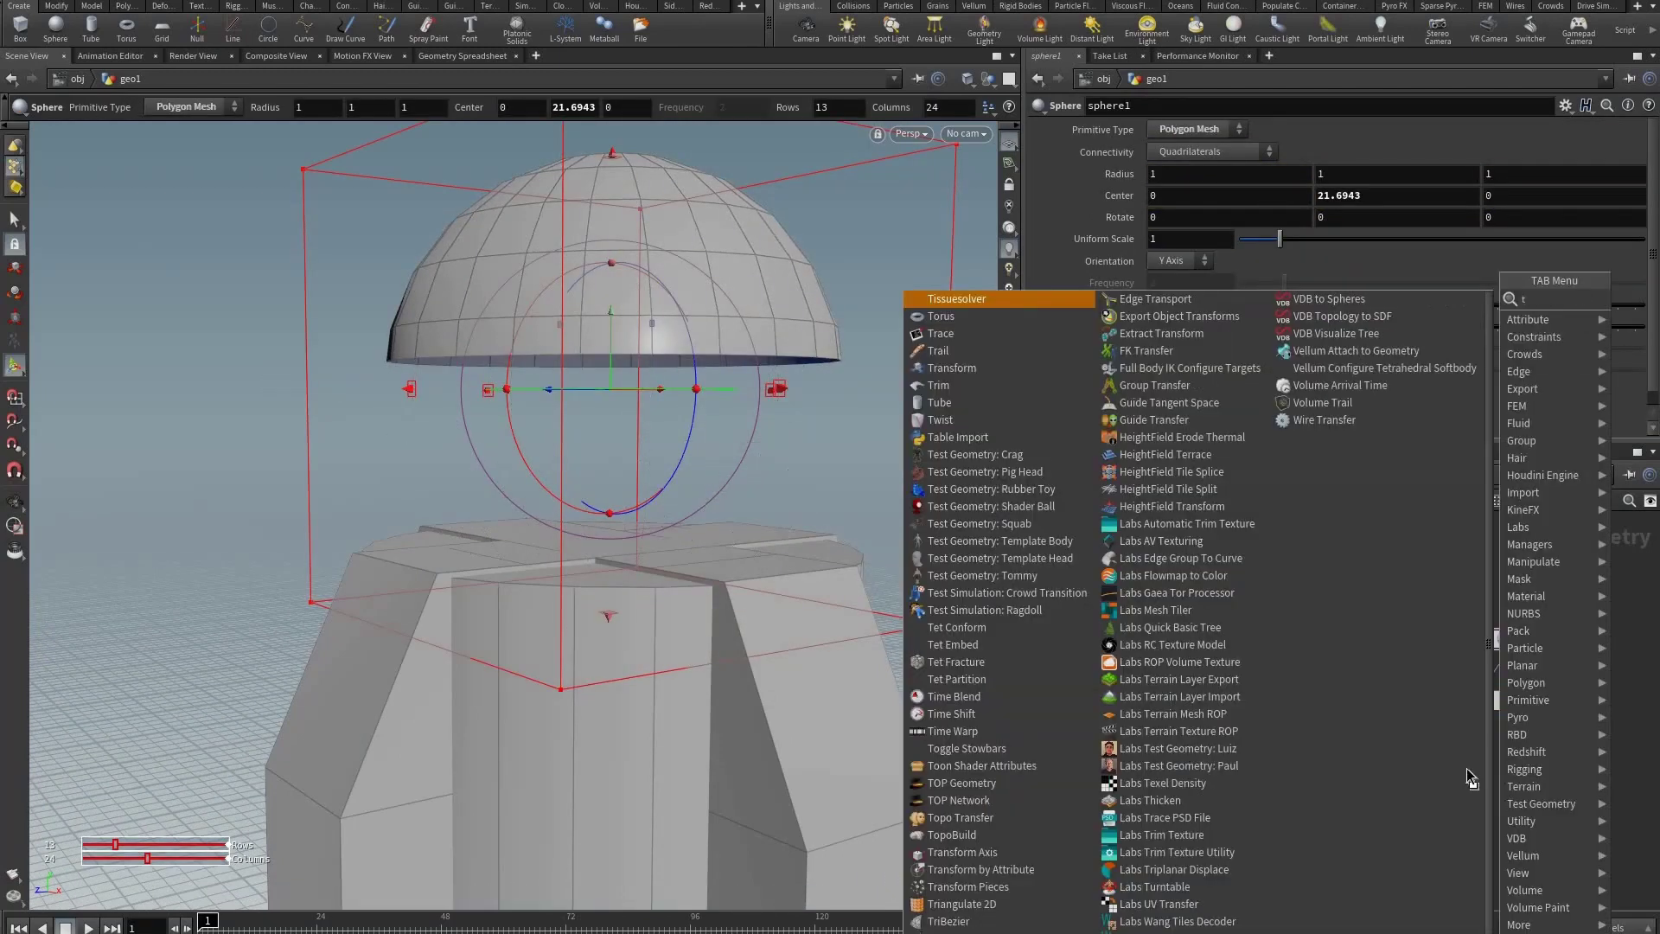
text(tra)
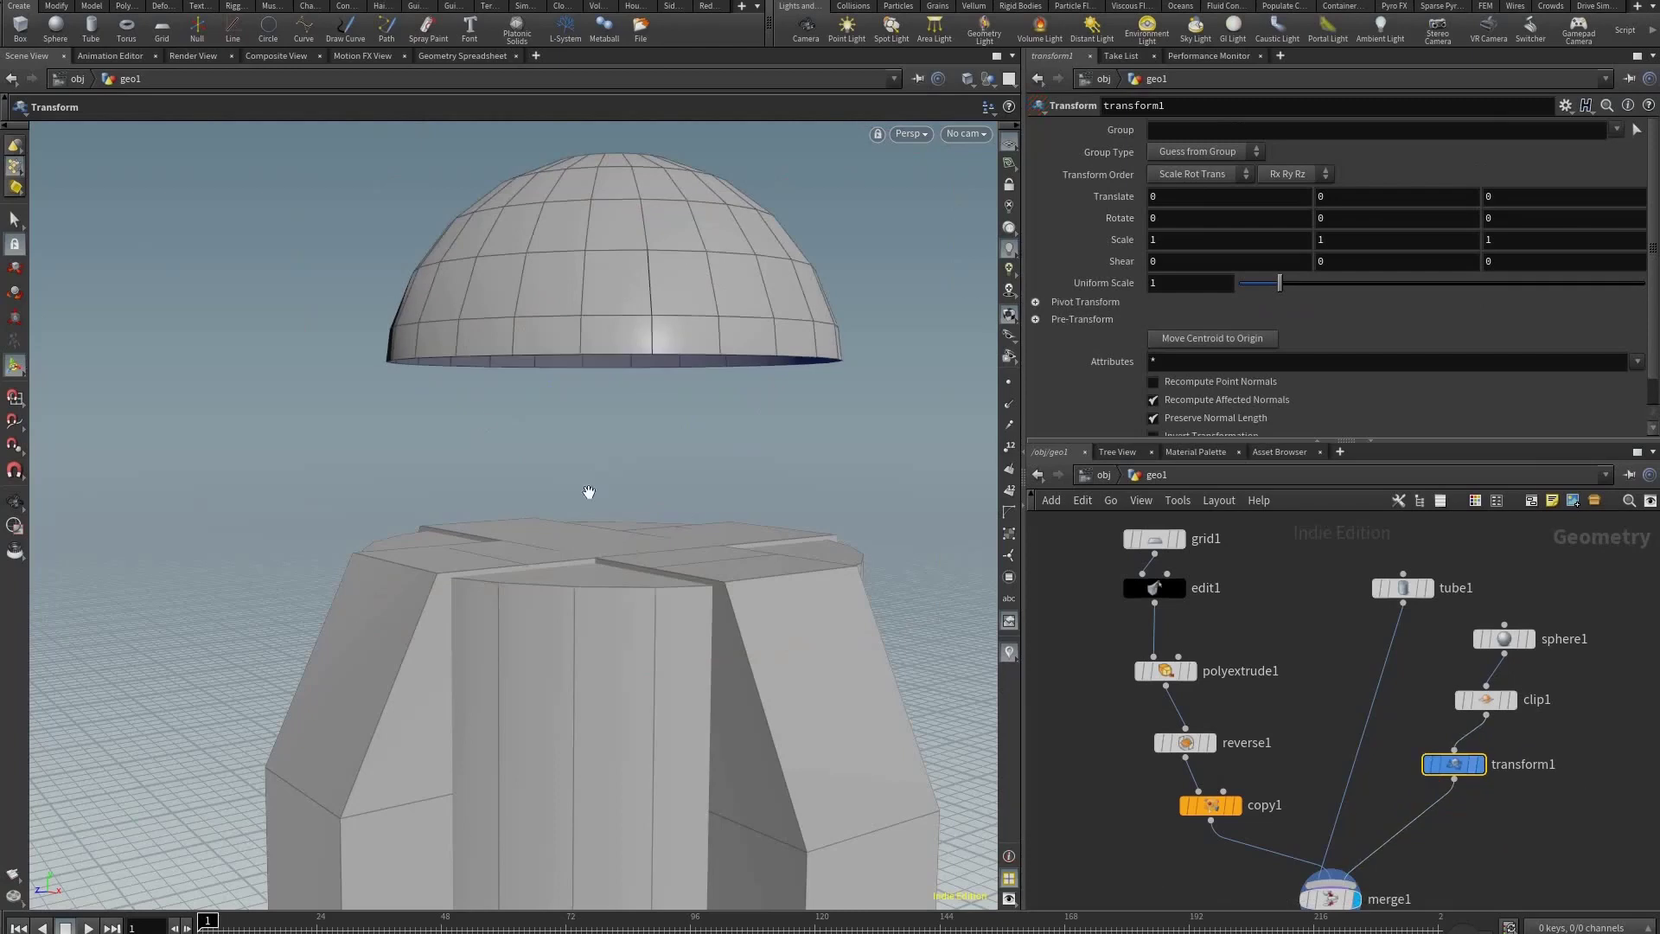
Inspect the clipped dome above the column and the column's stepped profile from several angles
alt+middle_drag(589, 493, 562, 618)
mouse_move(640, 562)
alt+right_down()
mouse_move(612, 500)
mouse_move(630, 567)
alt+right_up()
alt+drag(632, 568, 691, 564)
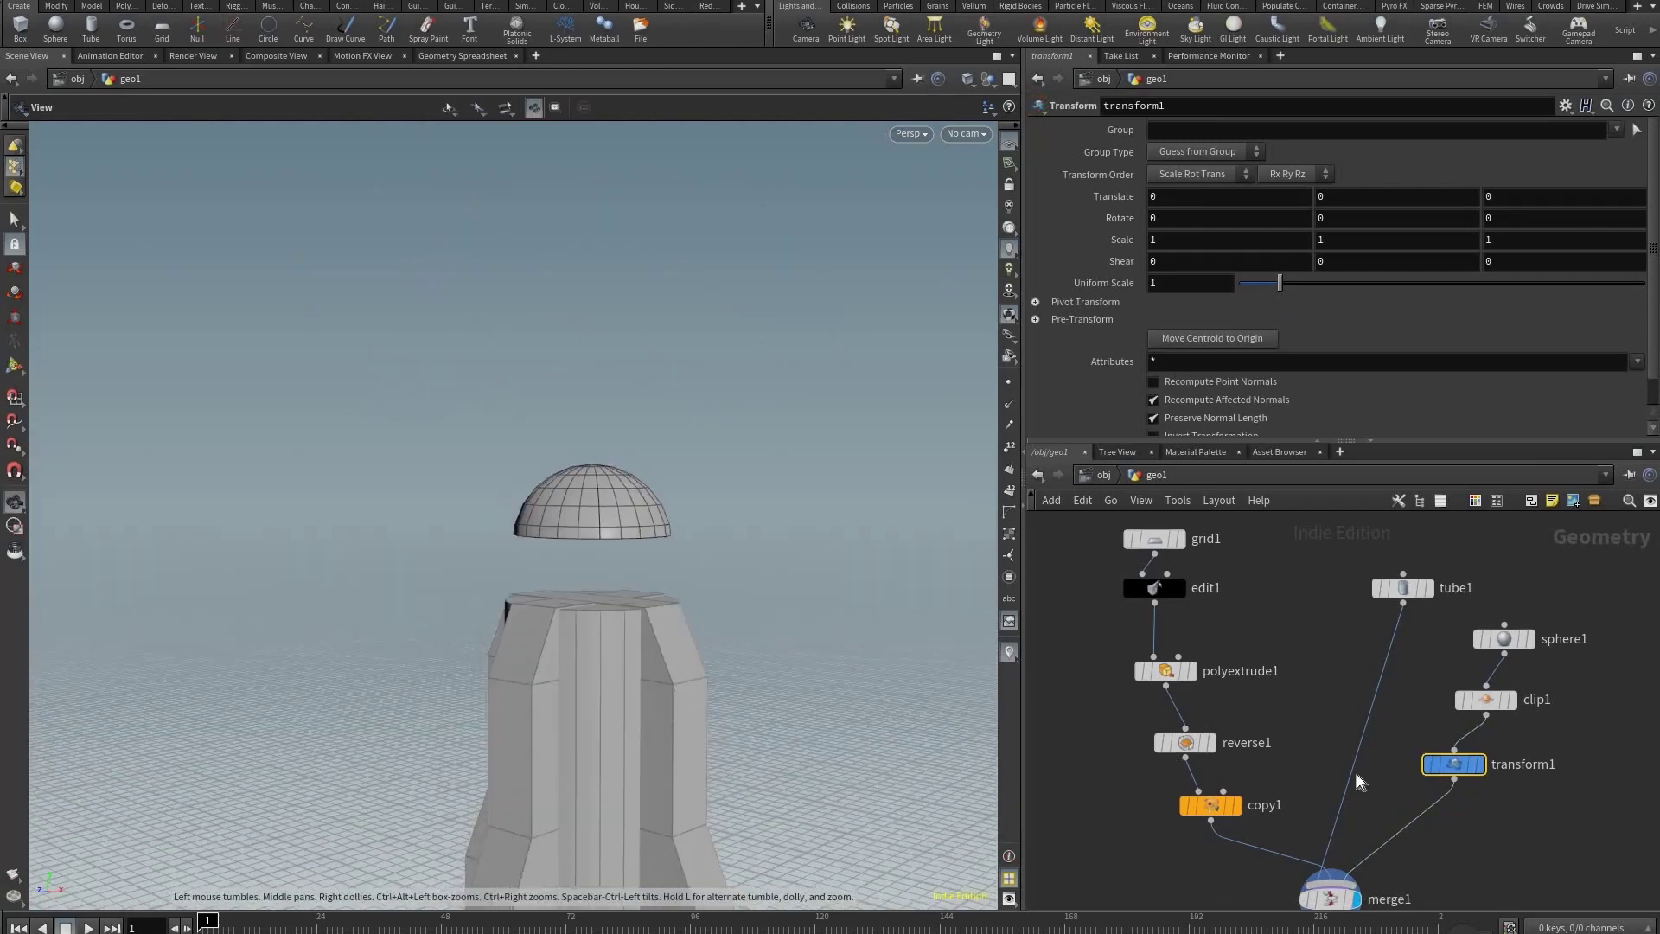
scroll(692, 564, up, 6)
key(t)
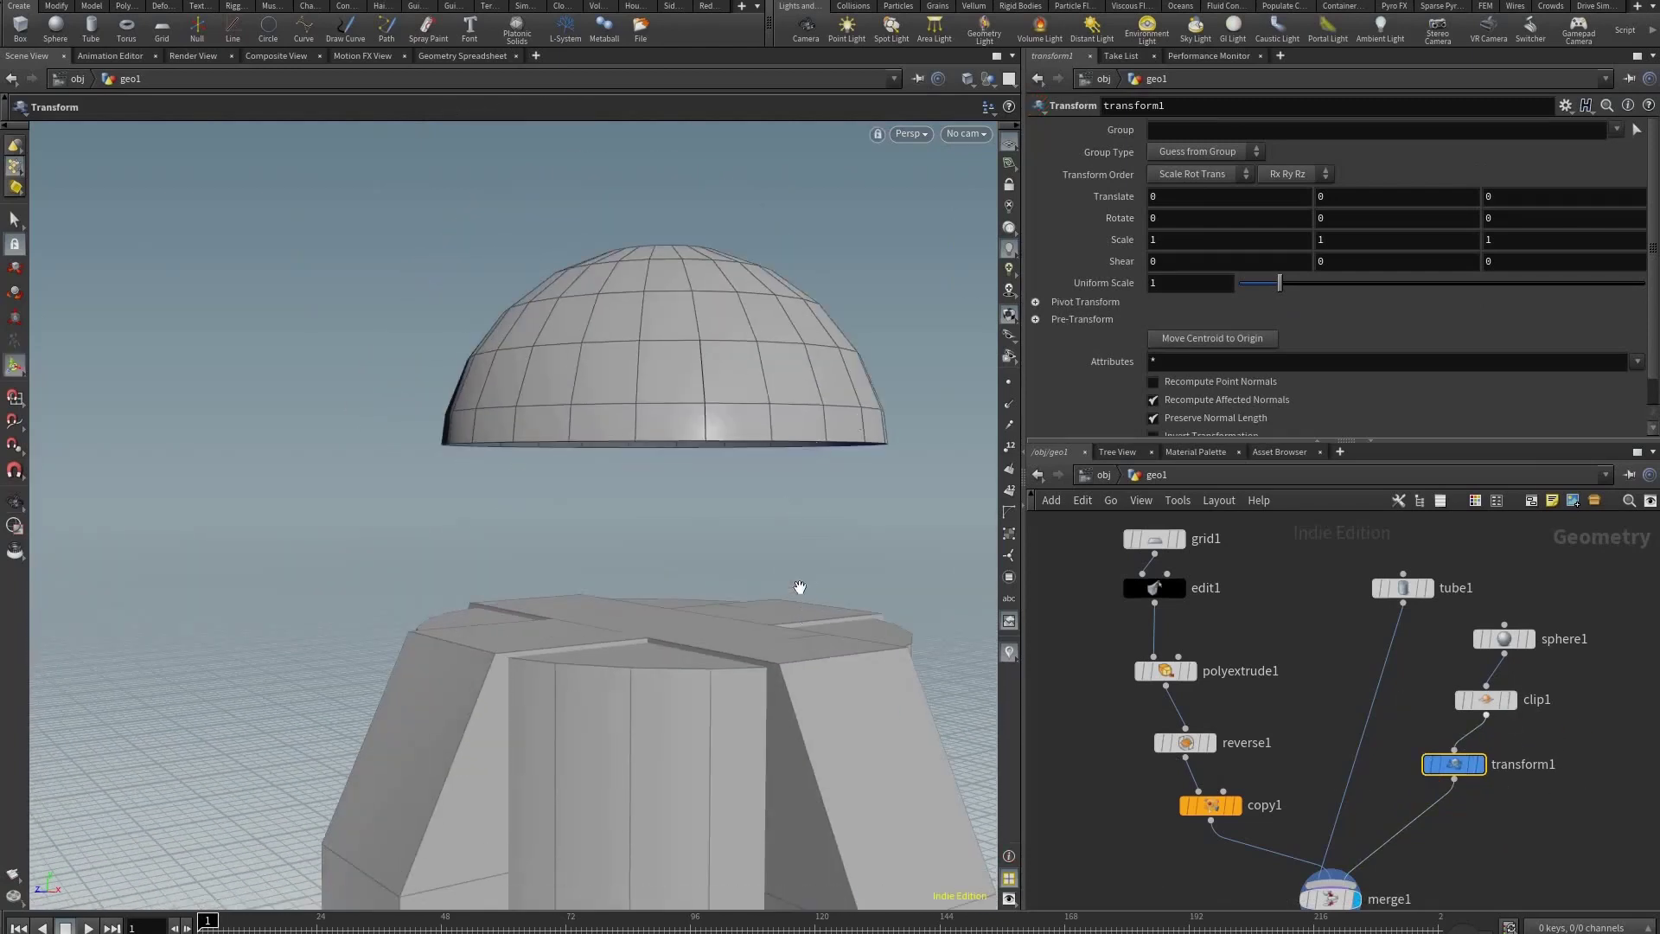
alt+drag(541, 715, 619, 738)
alt+right_drag(619, 738, 675, 450)
alt+drag(675, 449, 692, 657)
alt+middle_drag(692, 657, 671, 457)
alt+drag(657, 743, 637, 619)
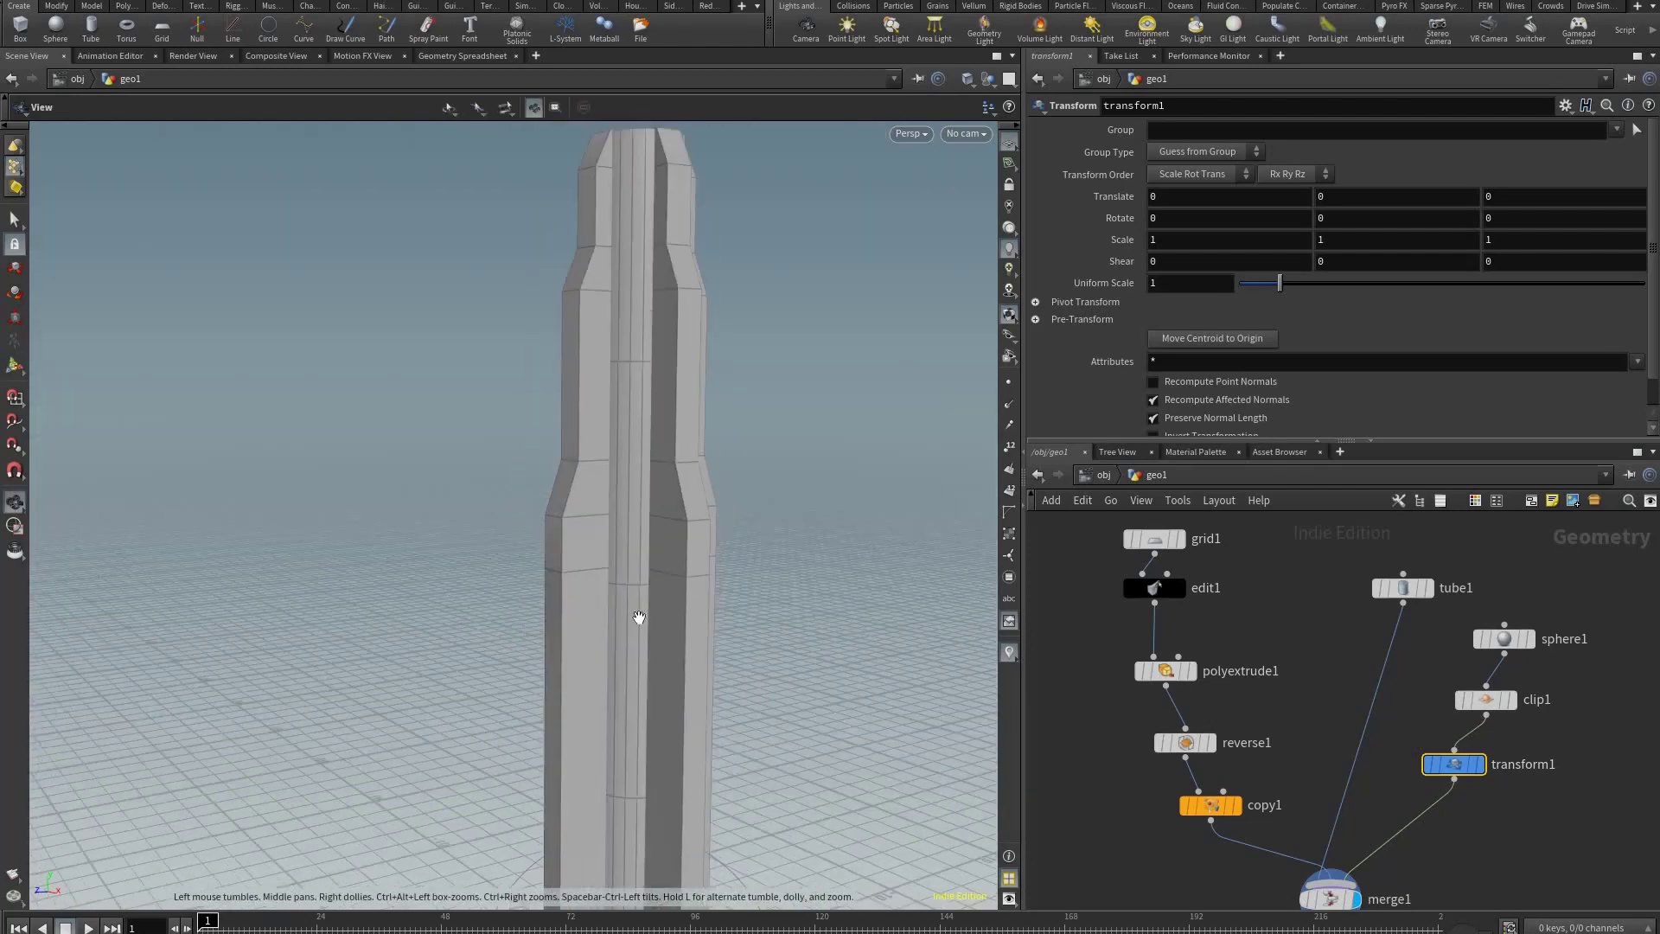
alt+right_drag(637, 619, 644, 518)
Apply the center pivot preset to transform1 so its pivot uses $CEX, $CEY and $CEZ
key(f)
key(t)
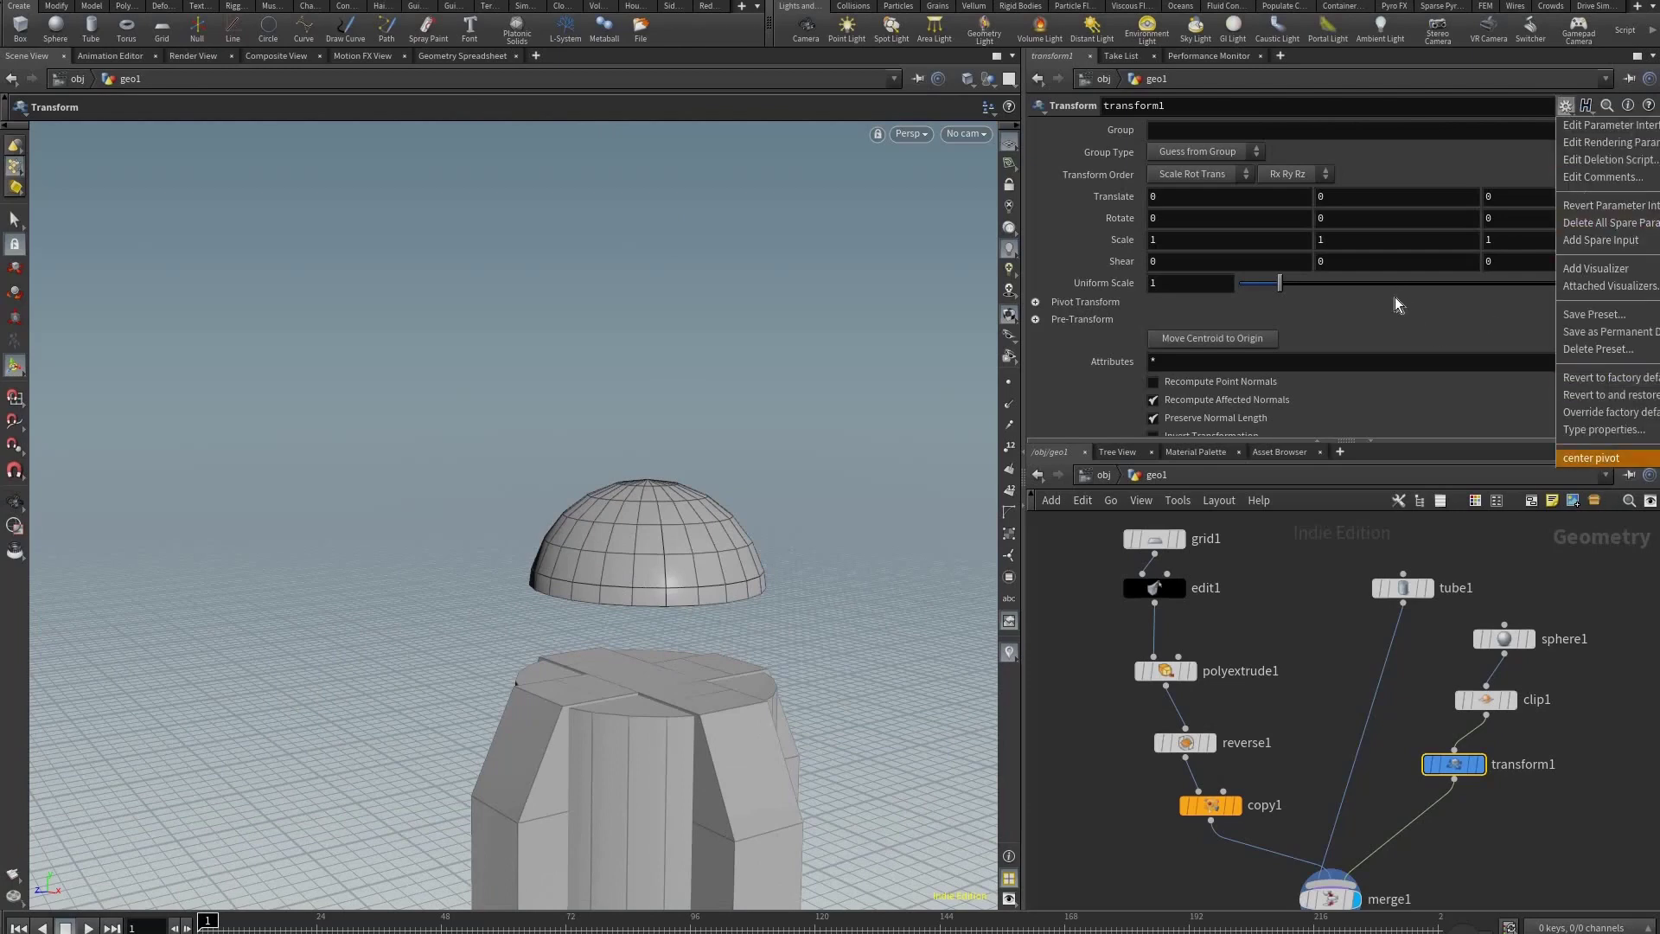
scroll(1110, 329, down, 3)
scroll(1122, 331, up, 3)
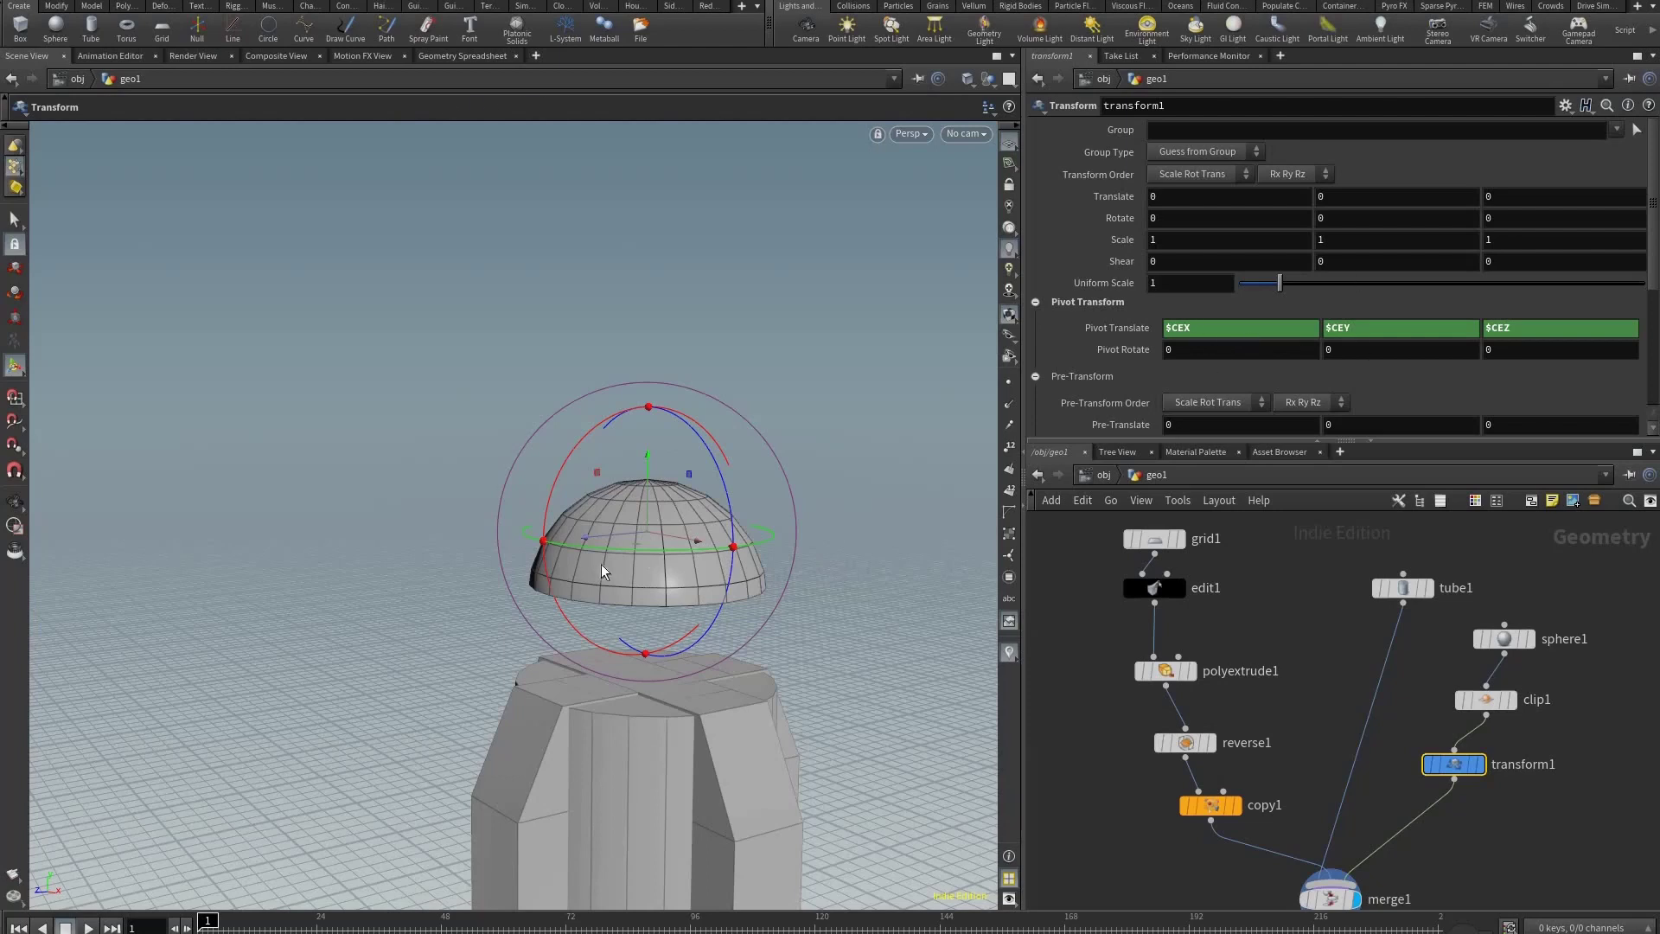
Lower the dome onto the column's top with a Y translation of about -0.823
drag(602, 572, 744, 481)
alt+middle_drag(683, 545, 736, 484)
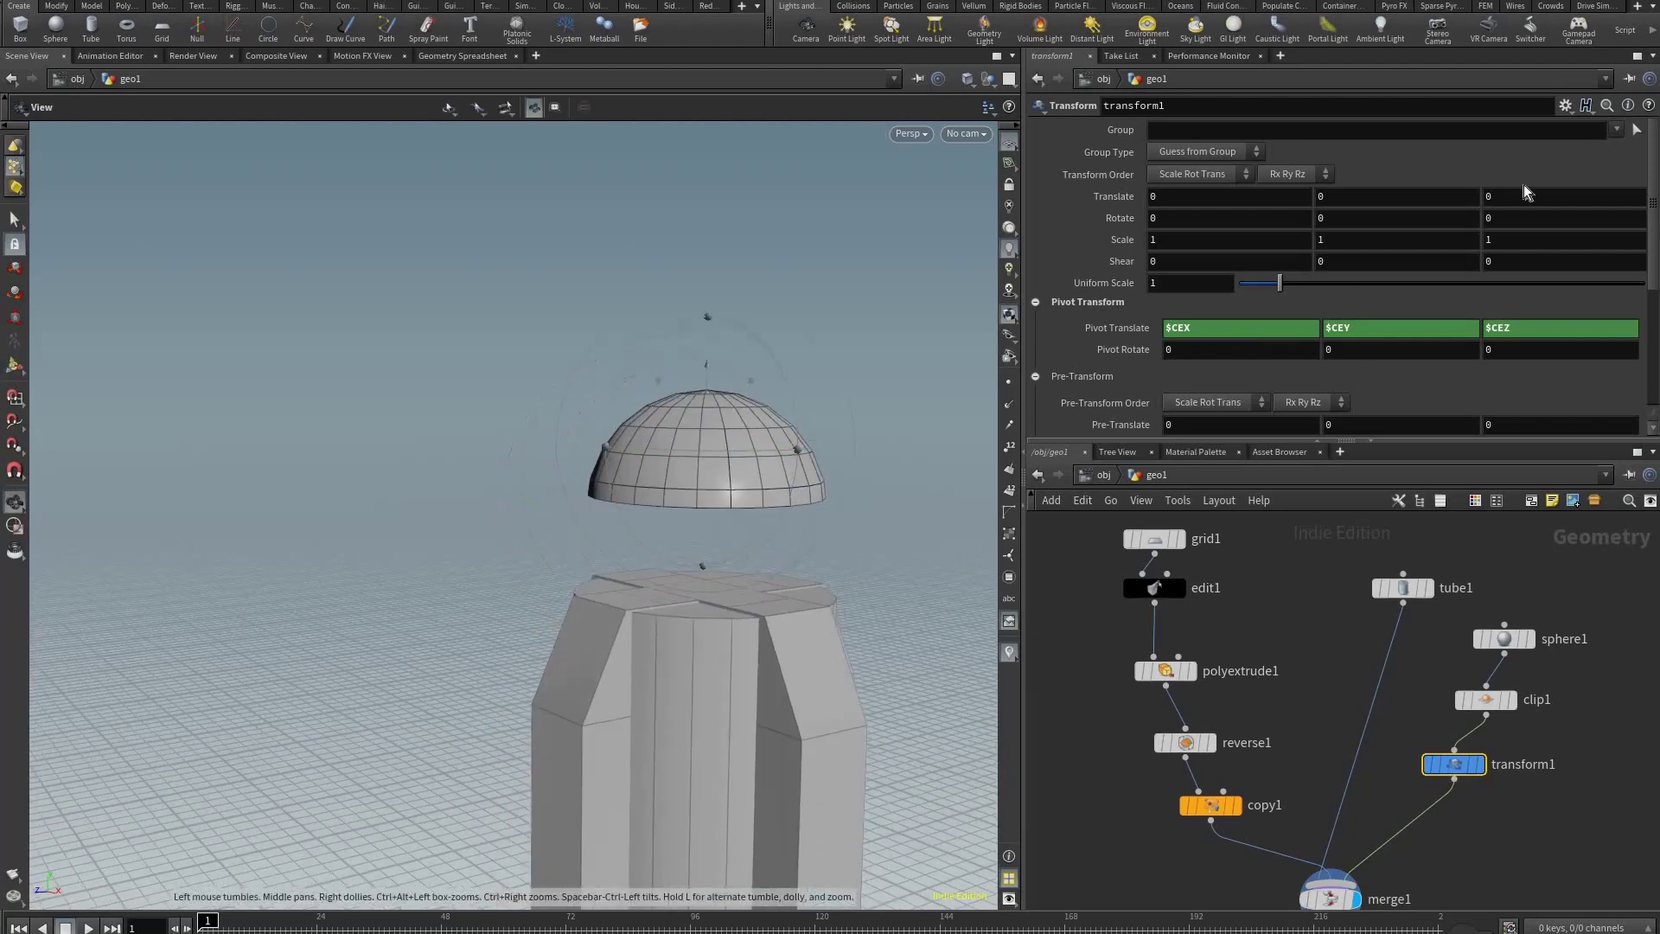
alt+right_drag(737, 484, 841, 384)
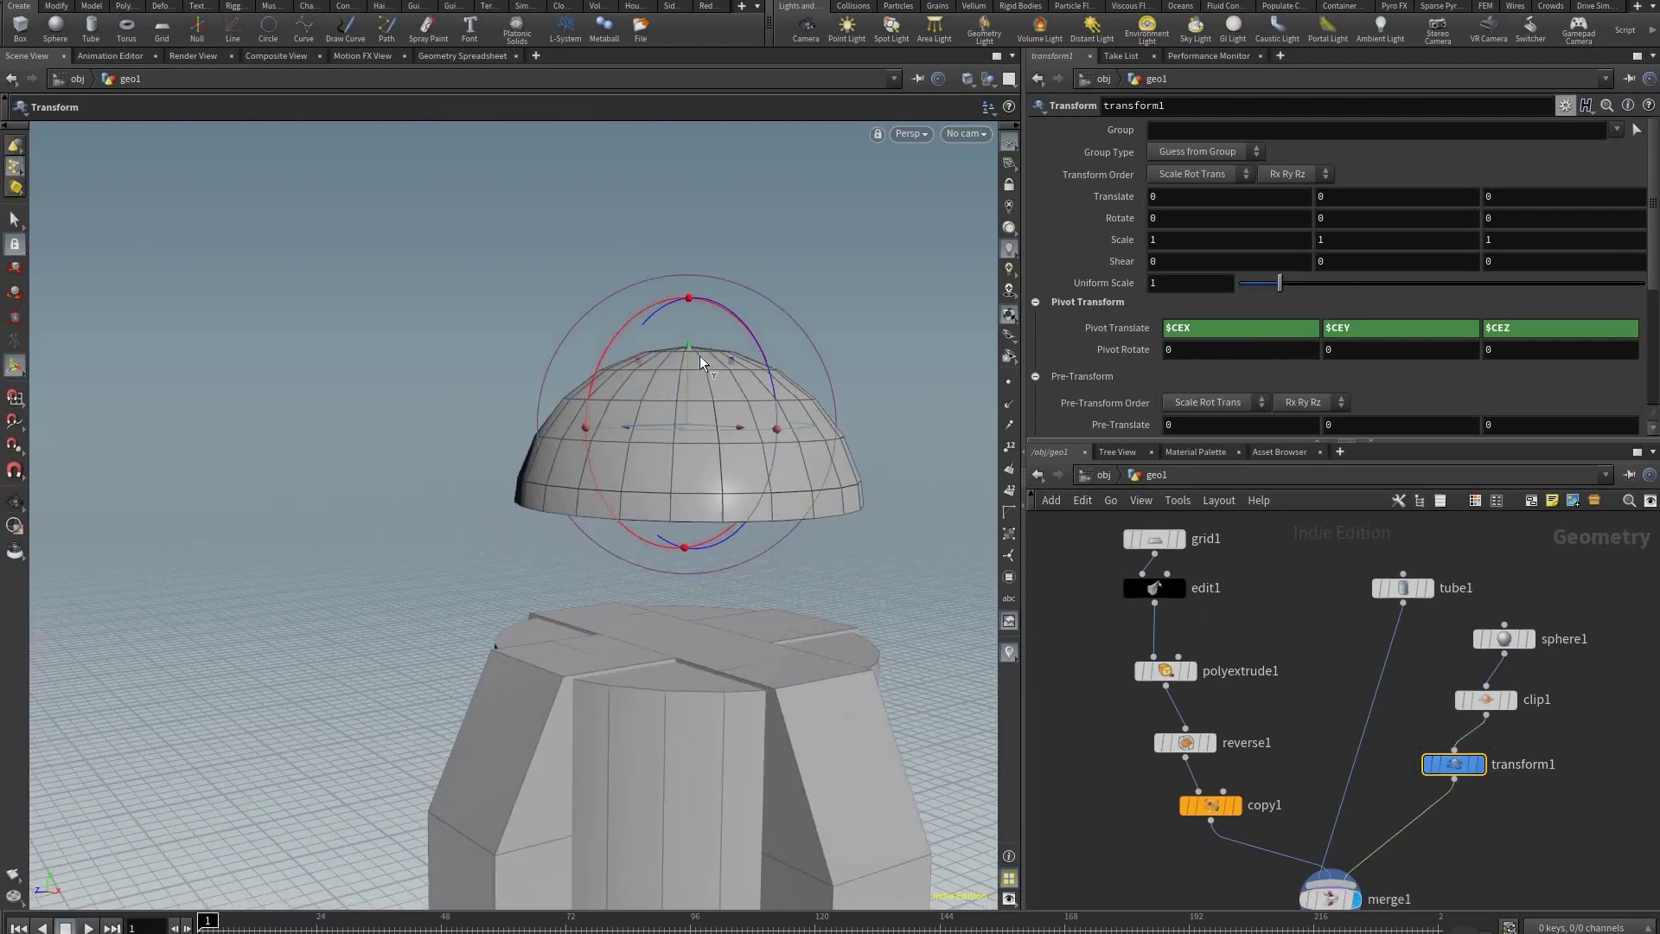
alt+middle_drag(713, 501, 717, 562)
drag(701, 454, 701, 466)
alt+right_drag(709, 519, 666, 562)
alt+drag(666, 562, 648, 596)
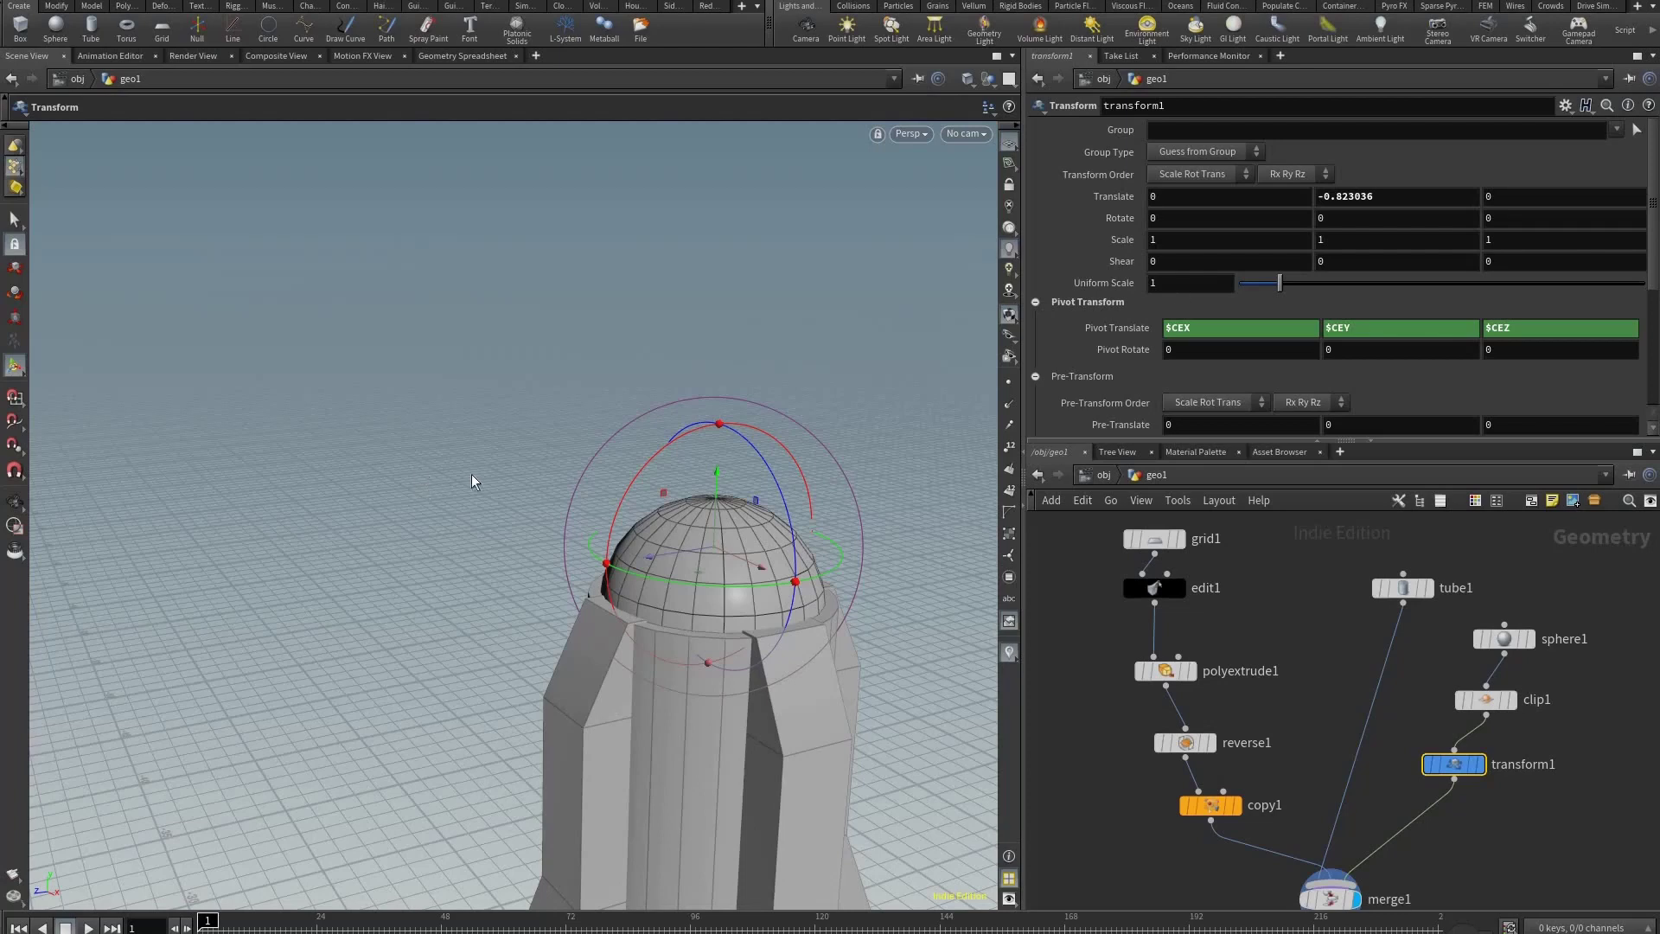
Set the dome's uniform scale to 1.093 and adjust its Y translation to about -0.772
drag(714, 515, 726, 511)
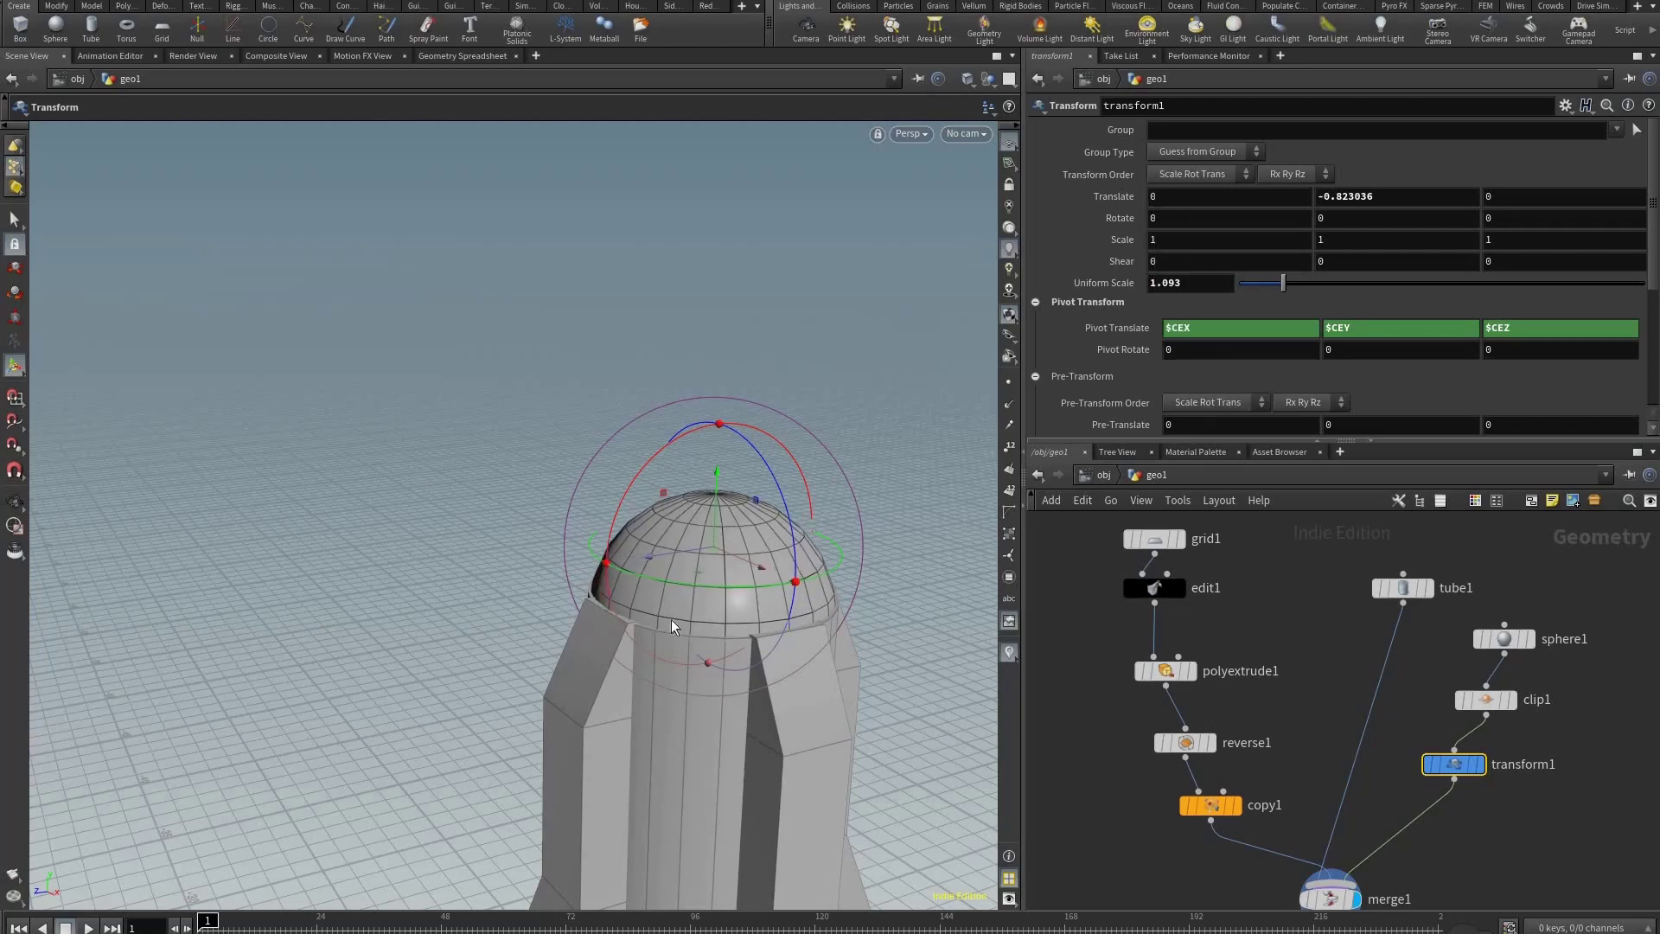
middle_drag(671, 619, 669, 611)
alt+middle_drag(570, 778, 601, 477)
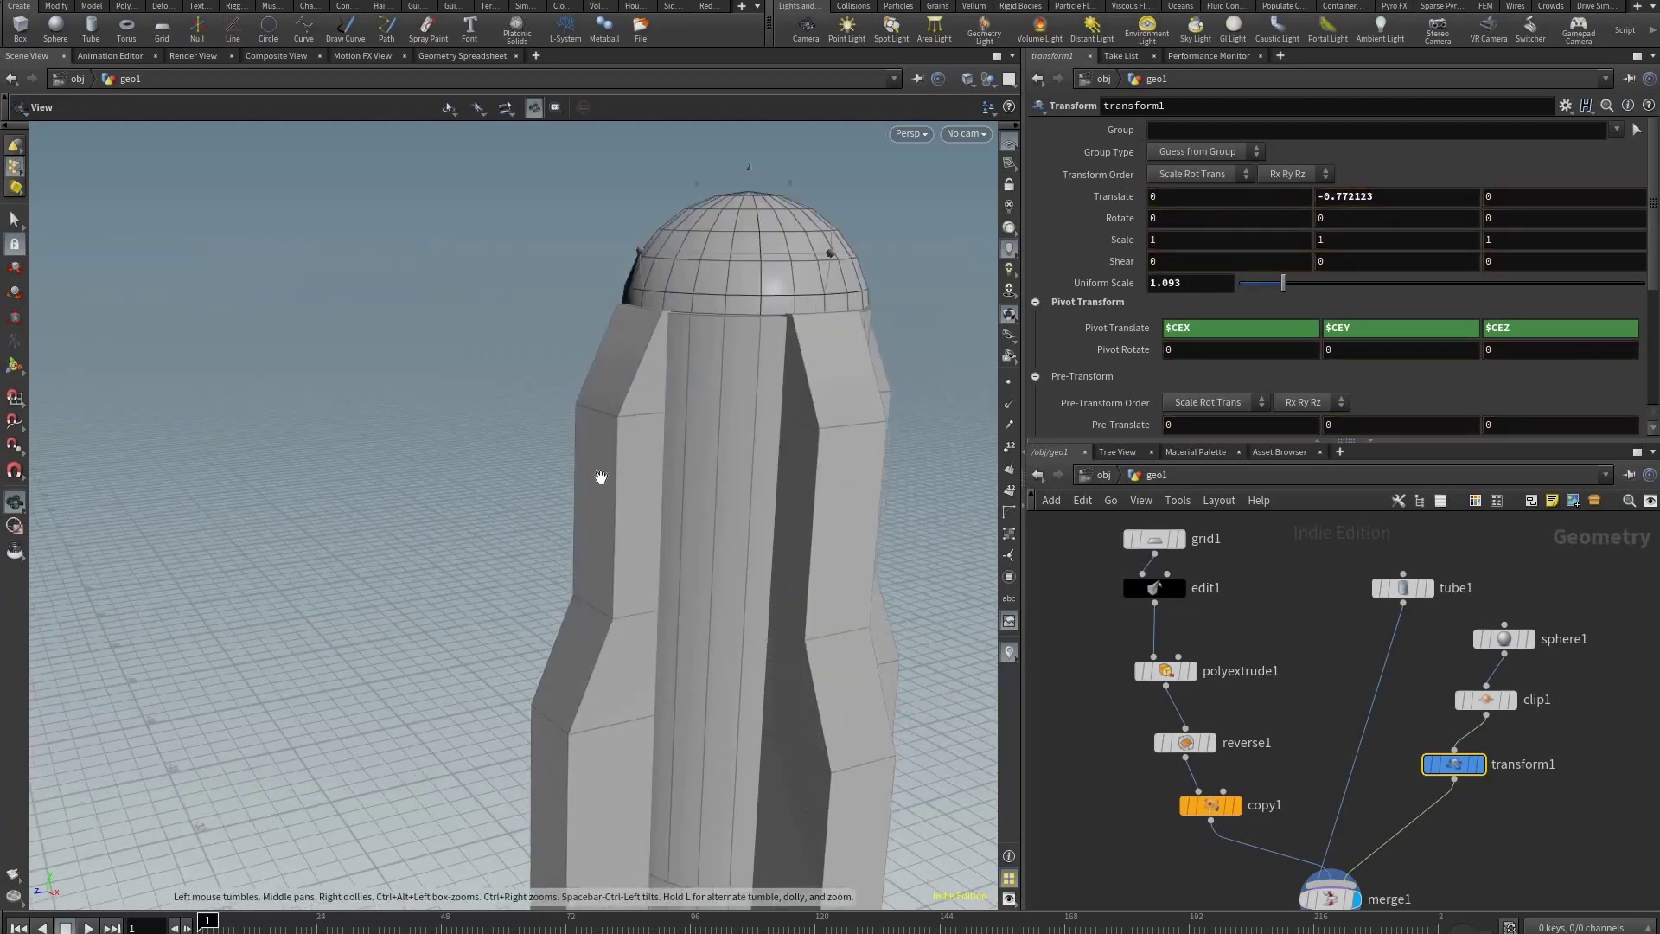
alt+drag(600, 477, 549, 415)
alt+right_drag(548, 415, 651, 426)
alt+drag(652, 426, 655, 451)
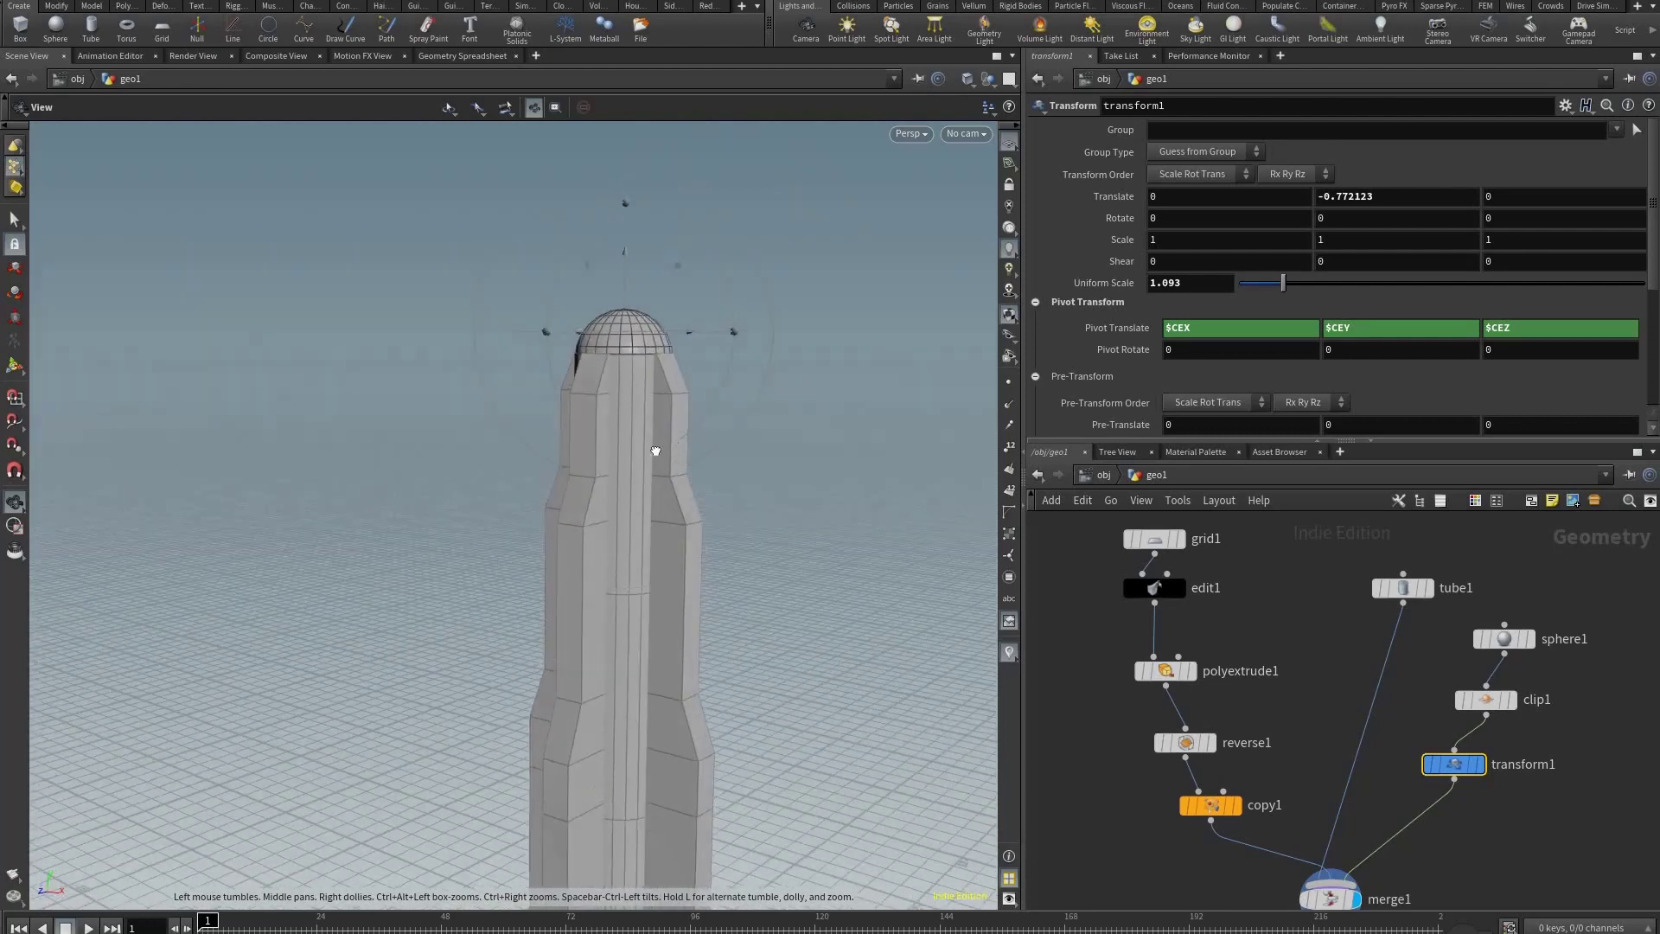
scroll(655, 451, up, 6)
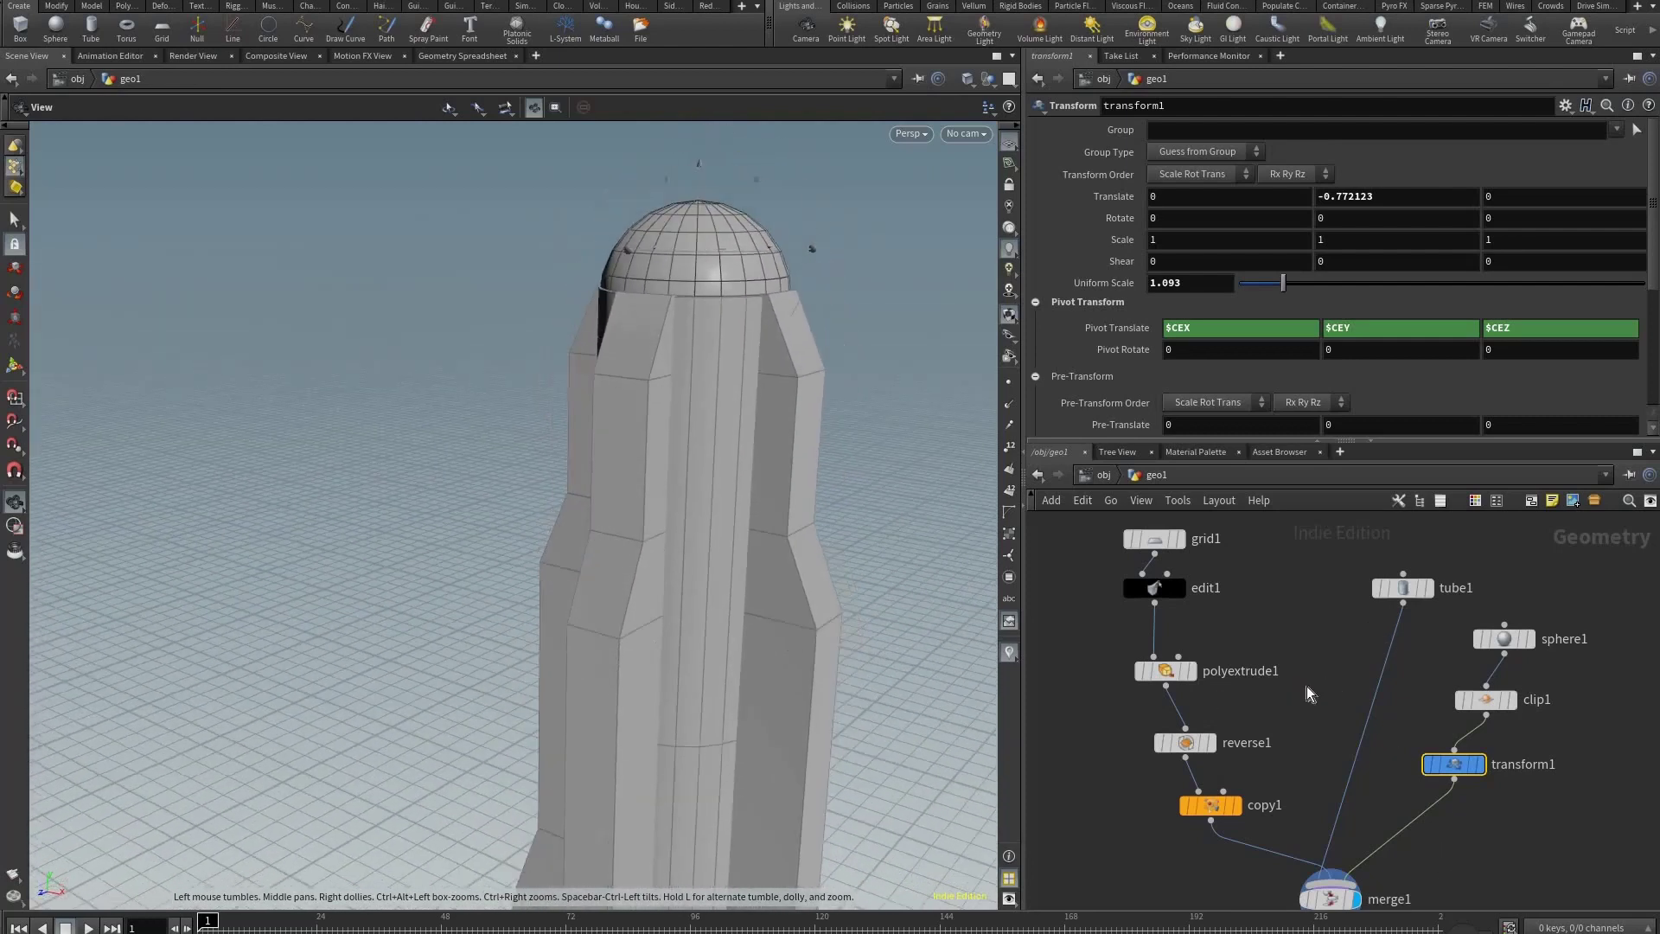
Add a Boolean node below merge1 with its operation set to Subtract
middle_drag(1316, 699, 1257, 464)
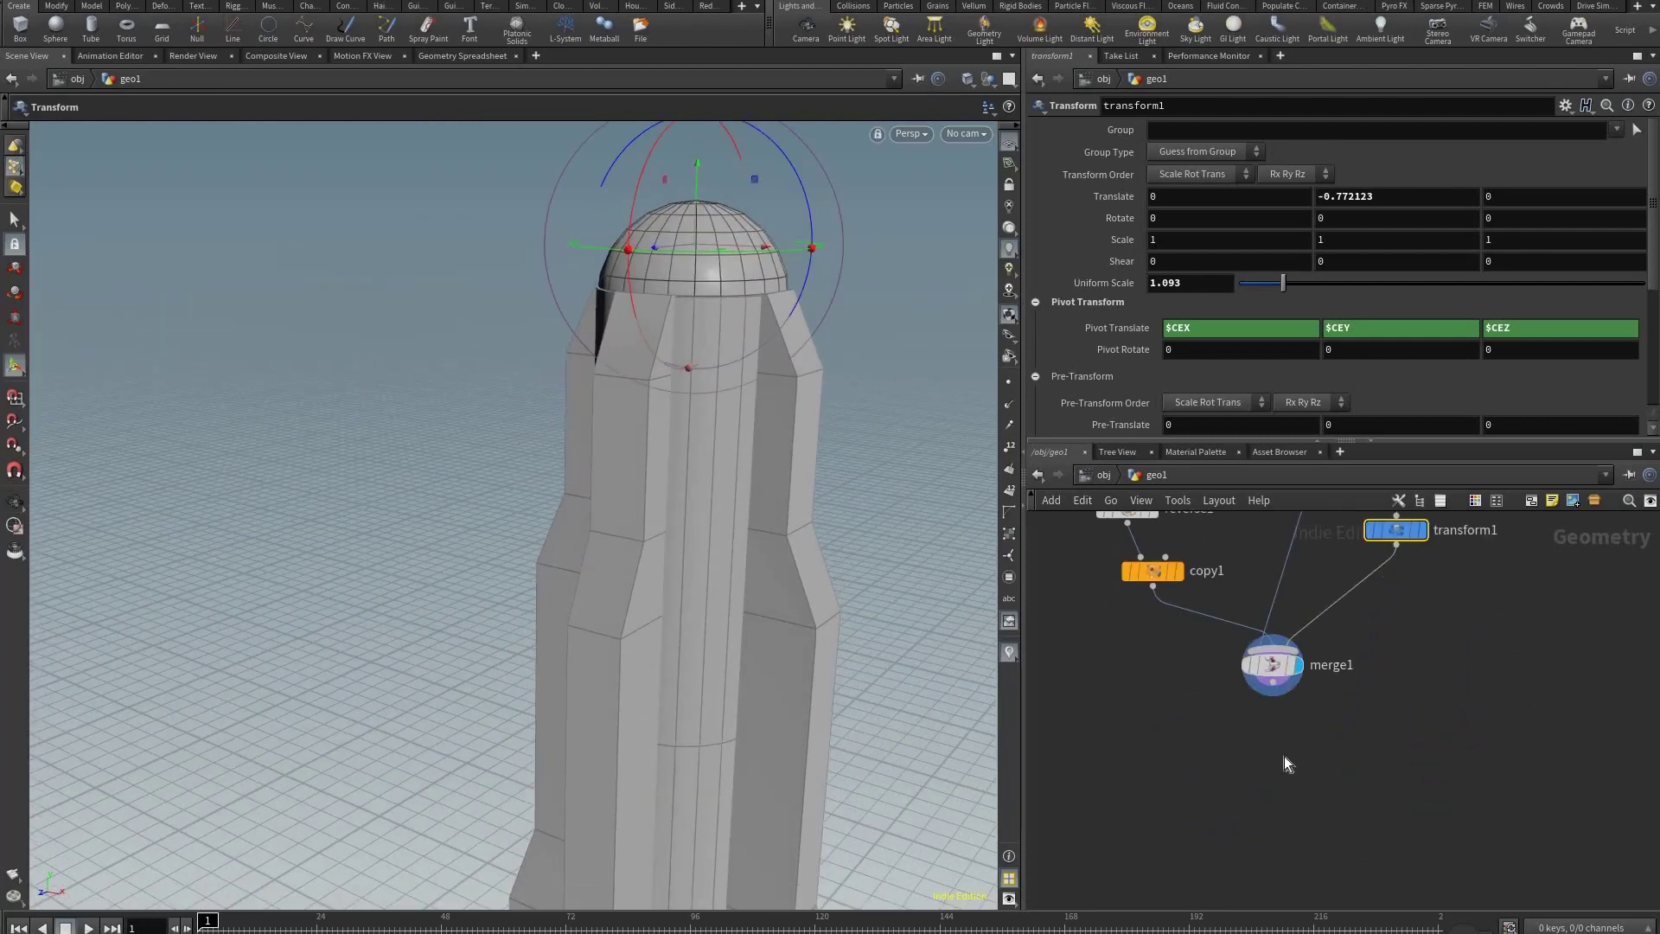
middle_drag(1262, 781, 1252, 746)
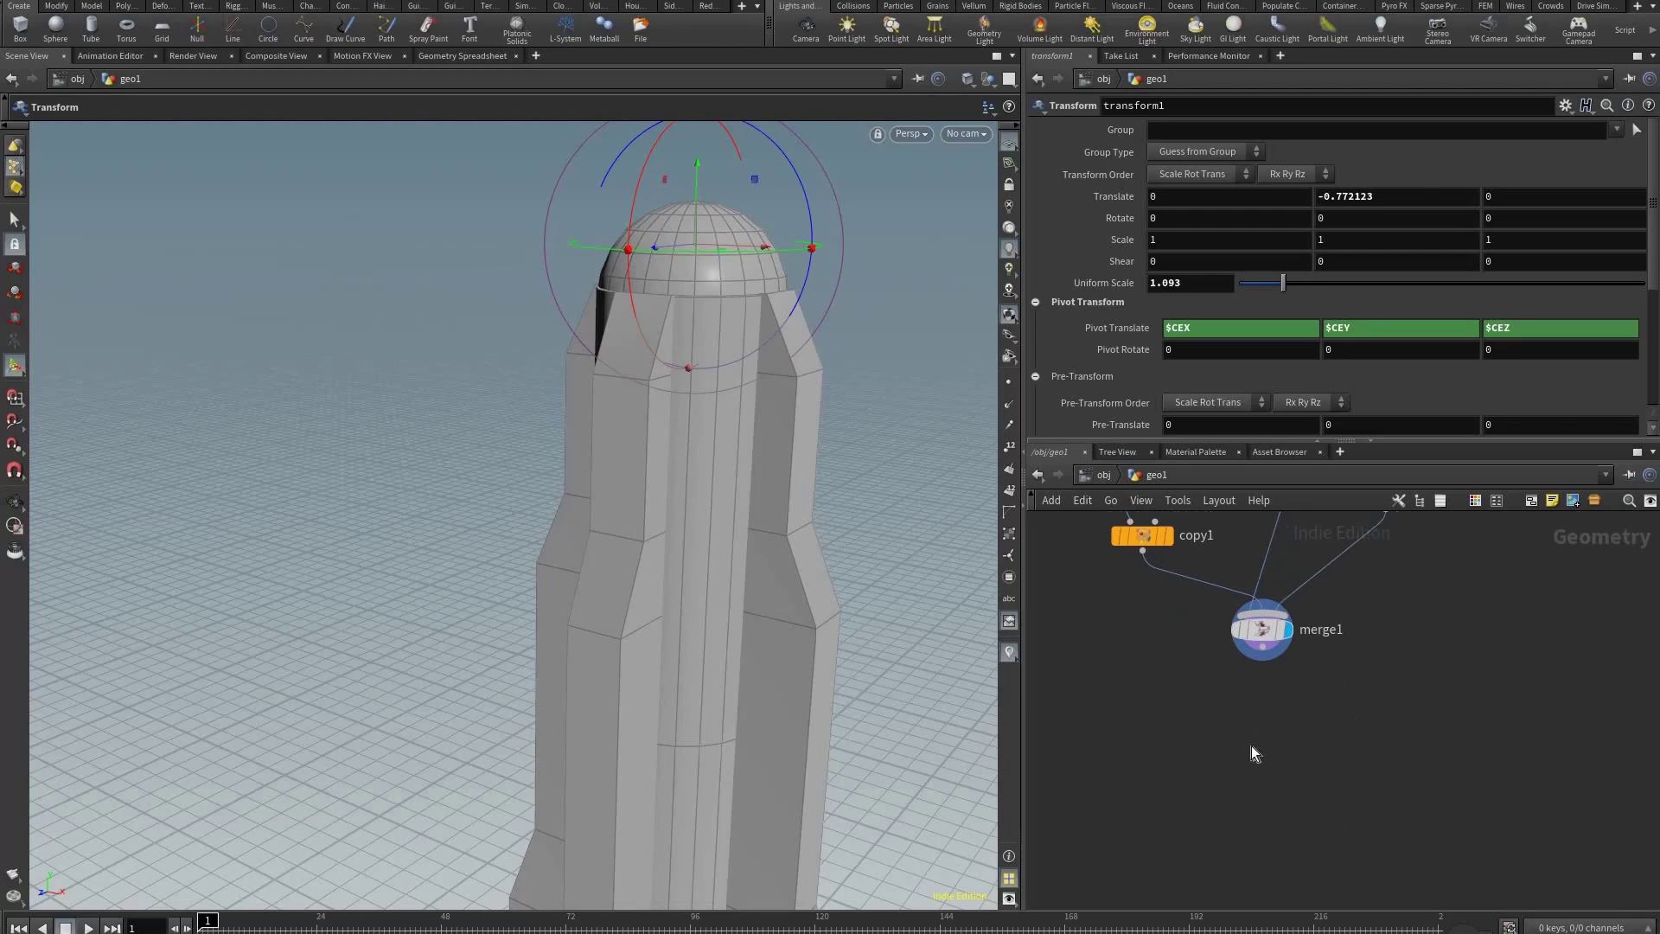
key(Tab)
text(bo)
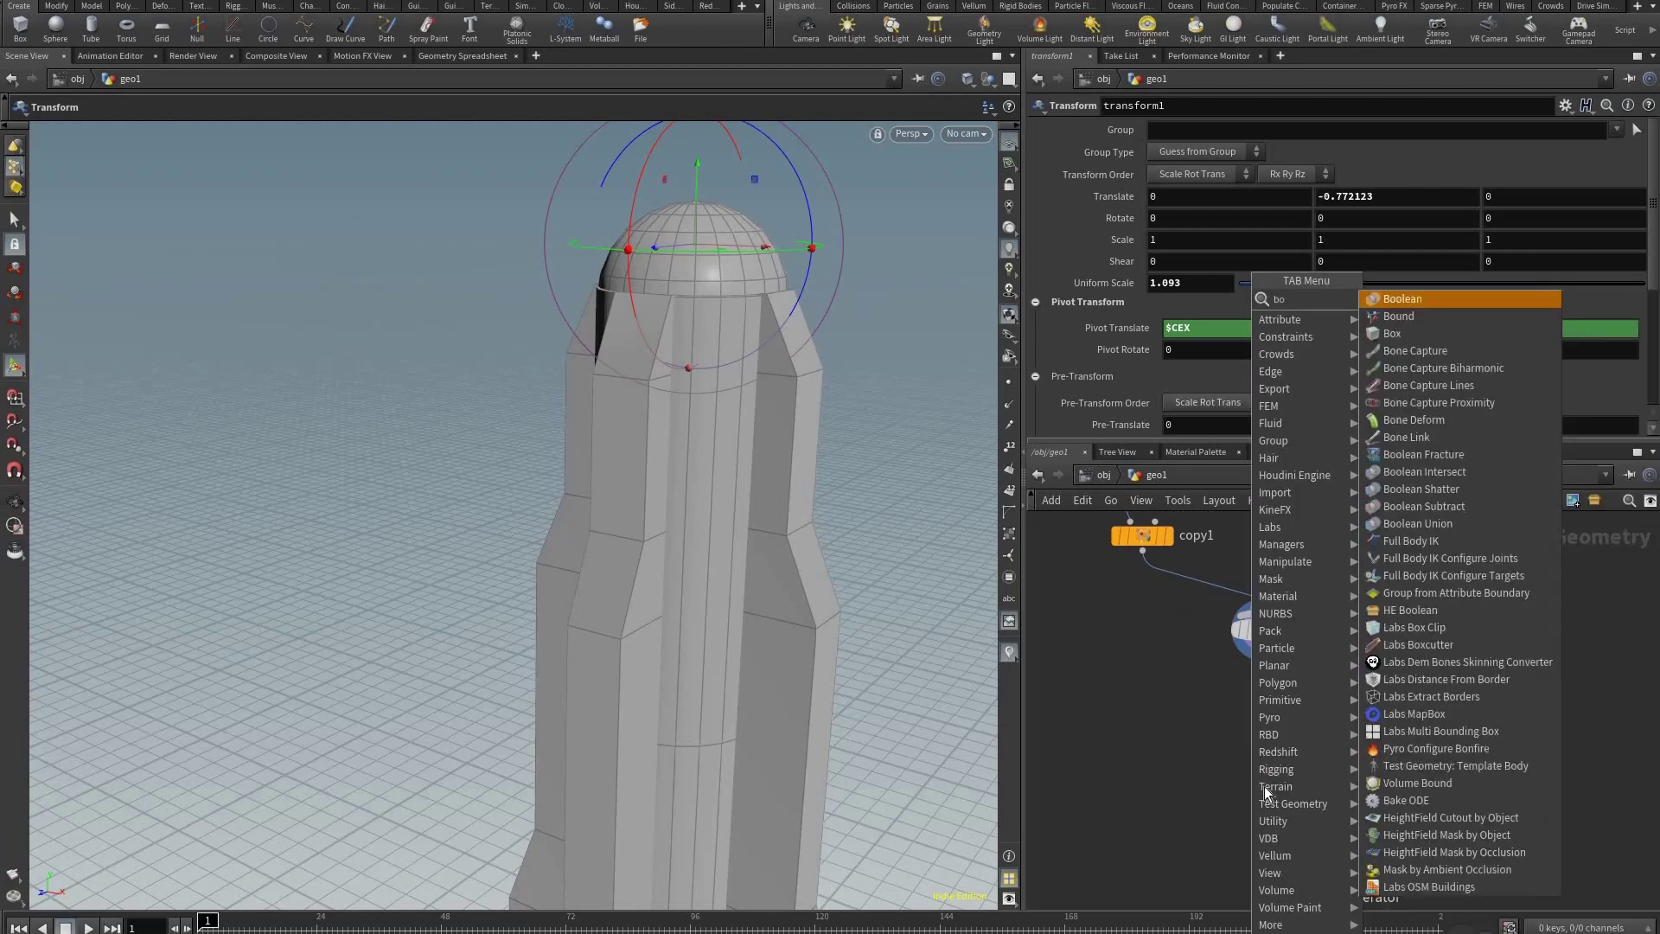
key(Return)
drag(1251, 745, 1271, 806)
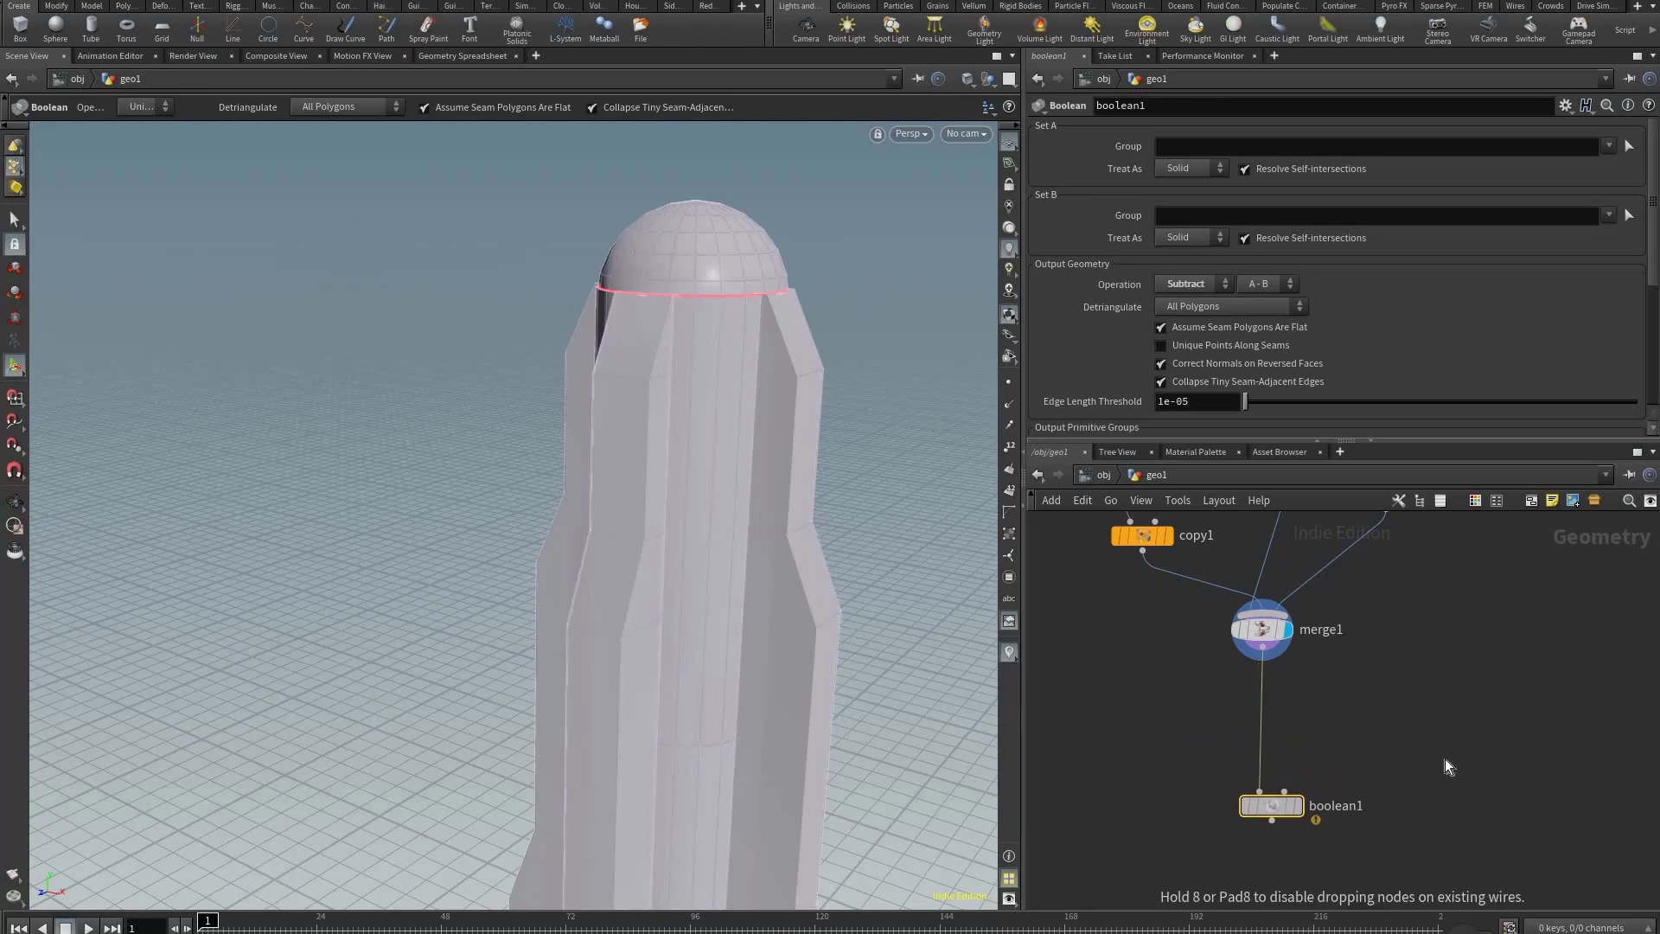
alt+drag(1286, 928, 1249, 924)
Detach the Boolean from merge1 and insert it between edit1 and polyextrude1 in the fin chain
middle_drag(1357, 716, 1406, 769)
drag(1383, 827, 1161, 587)
middle_drag(1269, 518, 1319, 771)
drag(1211, 837, 1117, 770)
drag(1286, 655, 1259, 563)
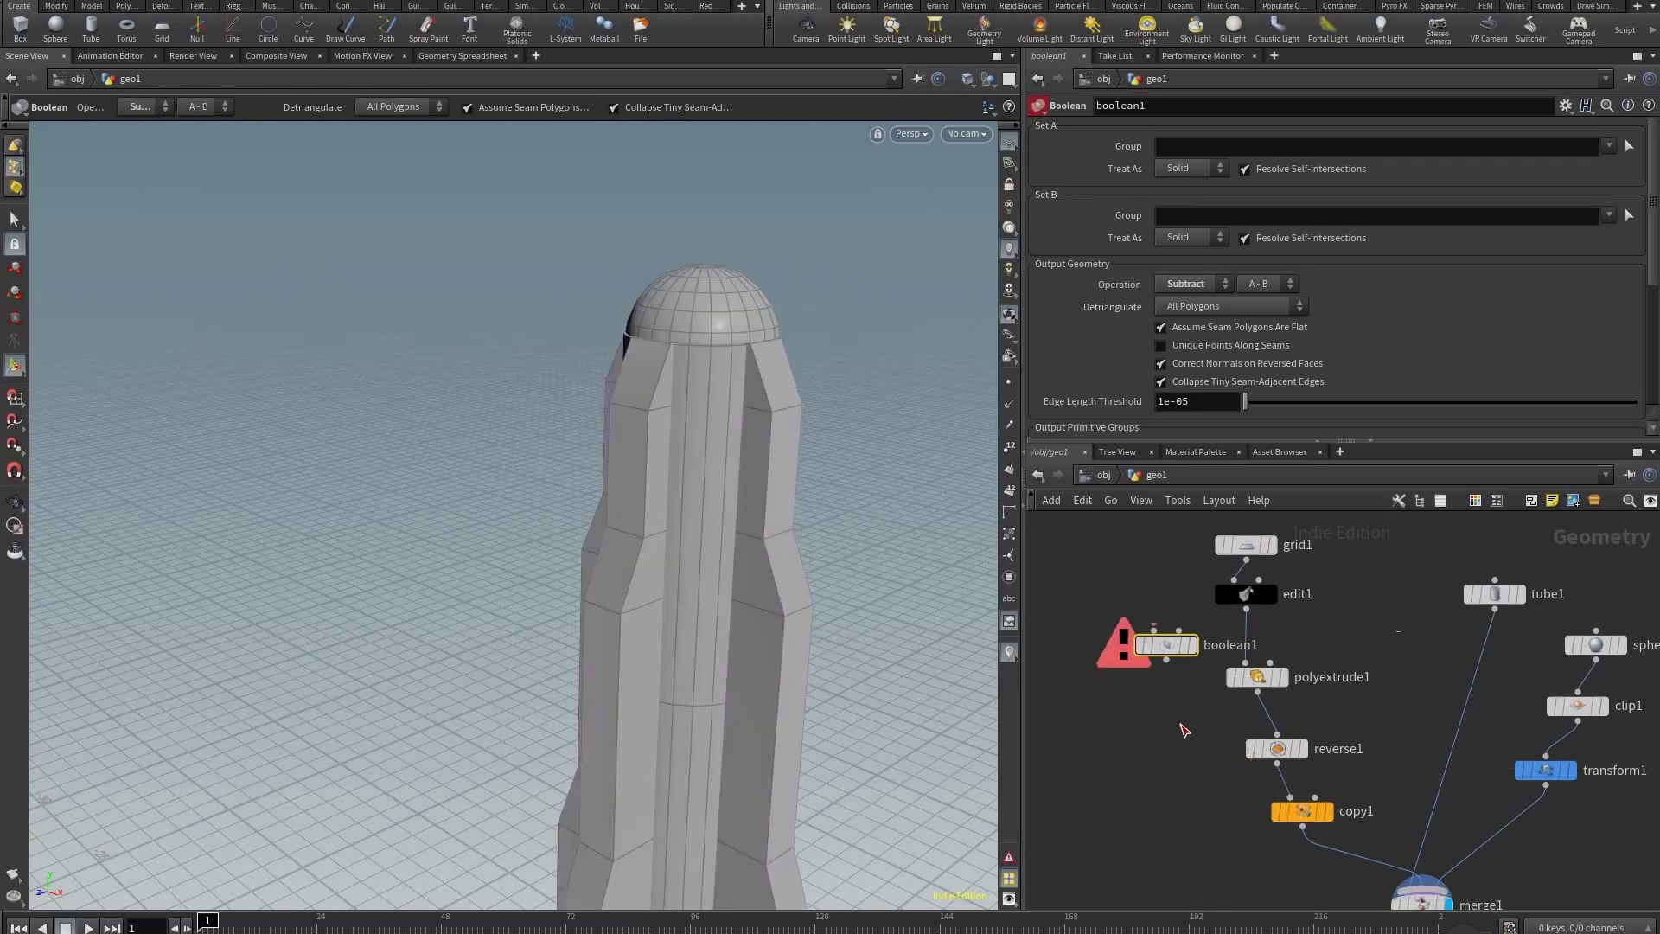
drag(1398, 631, 1232, 536)
middle_drag(1265, 658, 1273, 760)
drag(1251, 649, 1245, 564)
drag(1172, 747, 1250, 707)
scroll(1278, 593, down, 3)
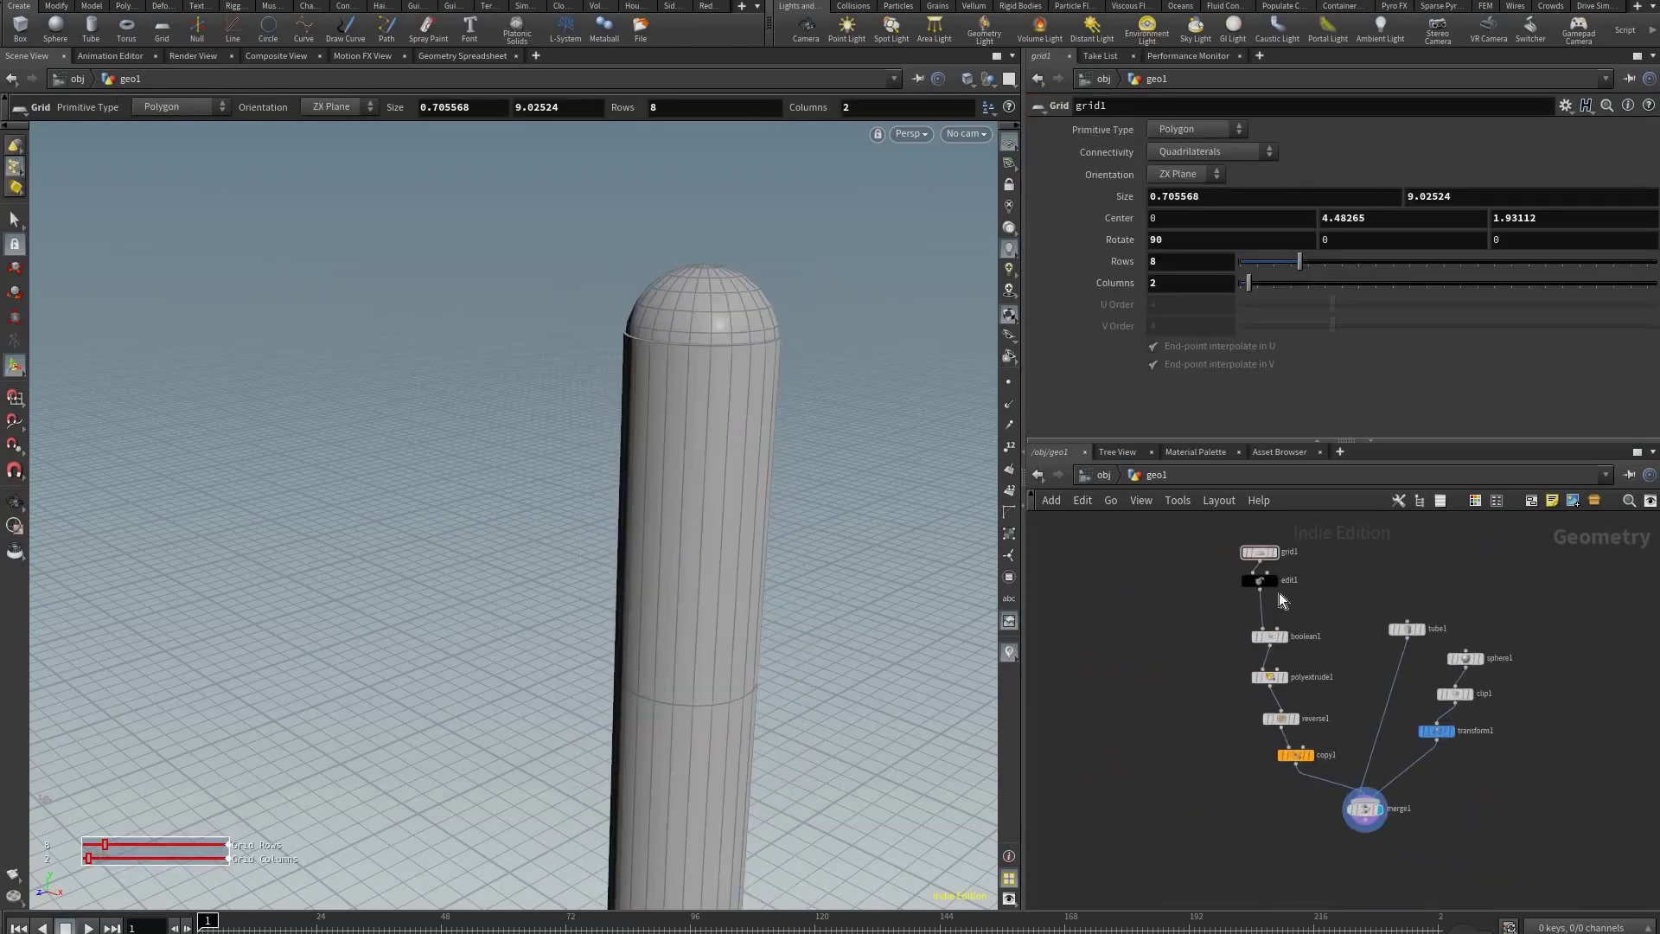
click(1269, 636)
scroll(1248, 578, up, 3)
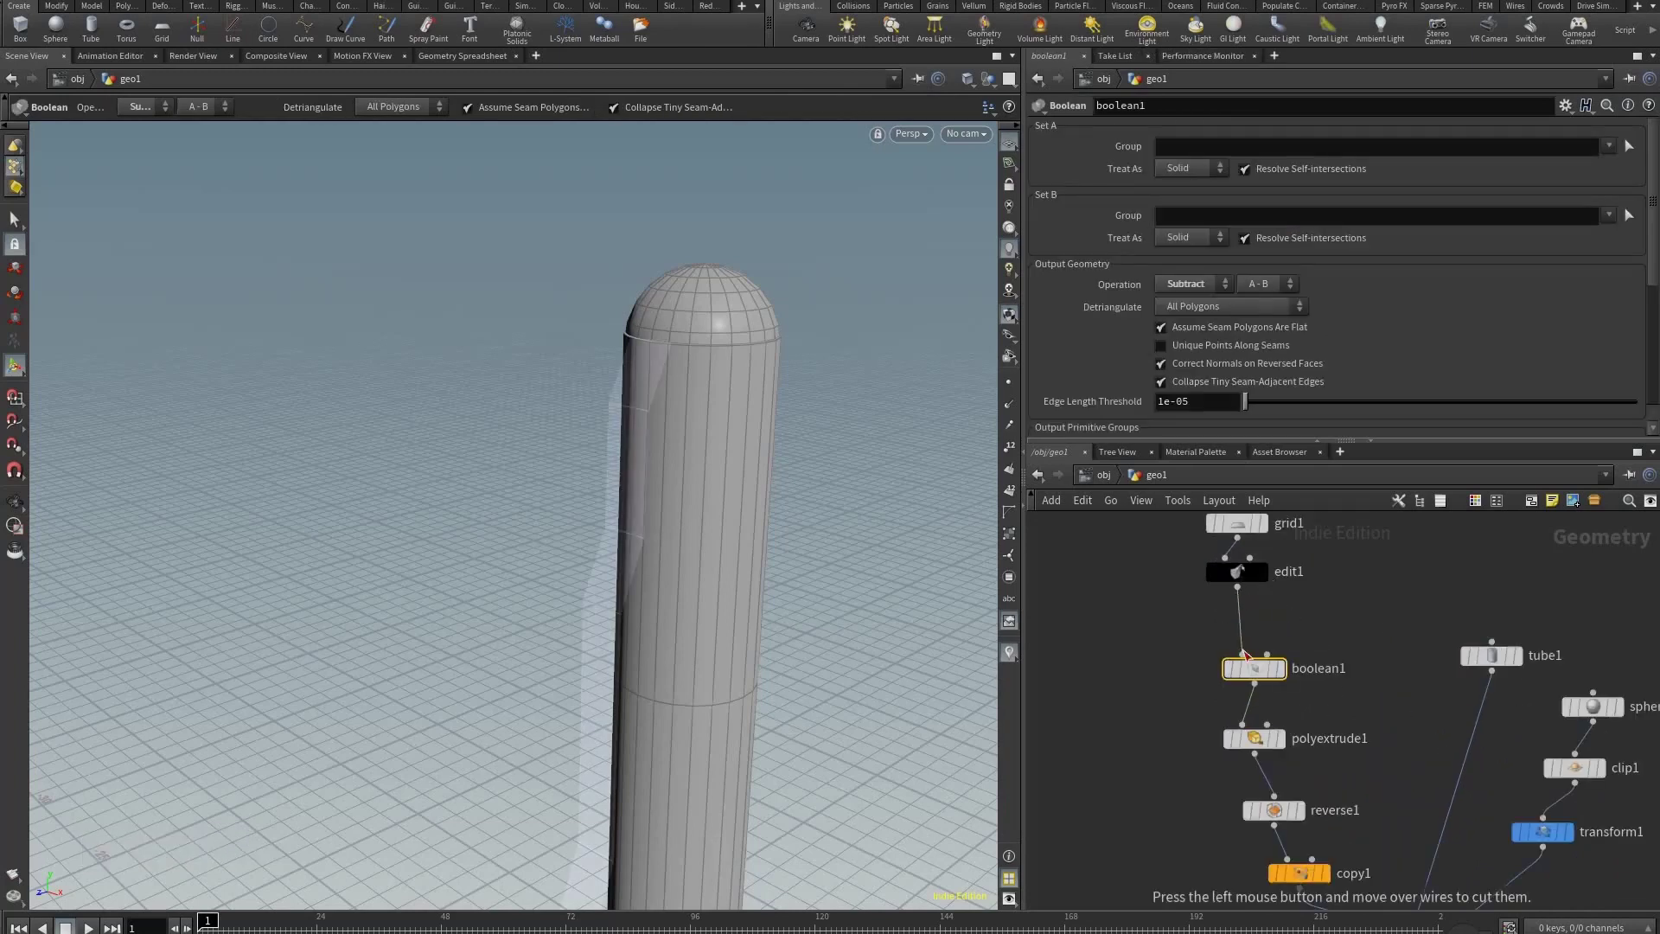
drag(1242, 651, 1277, 662)
key(ctrl+z)
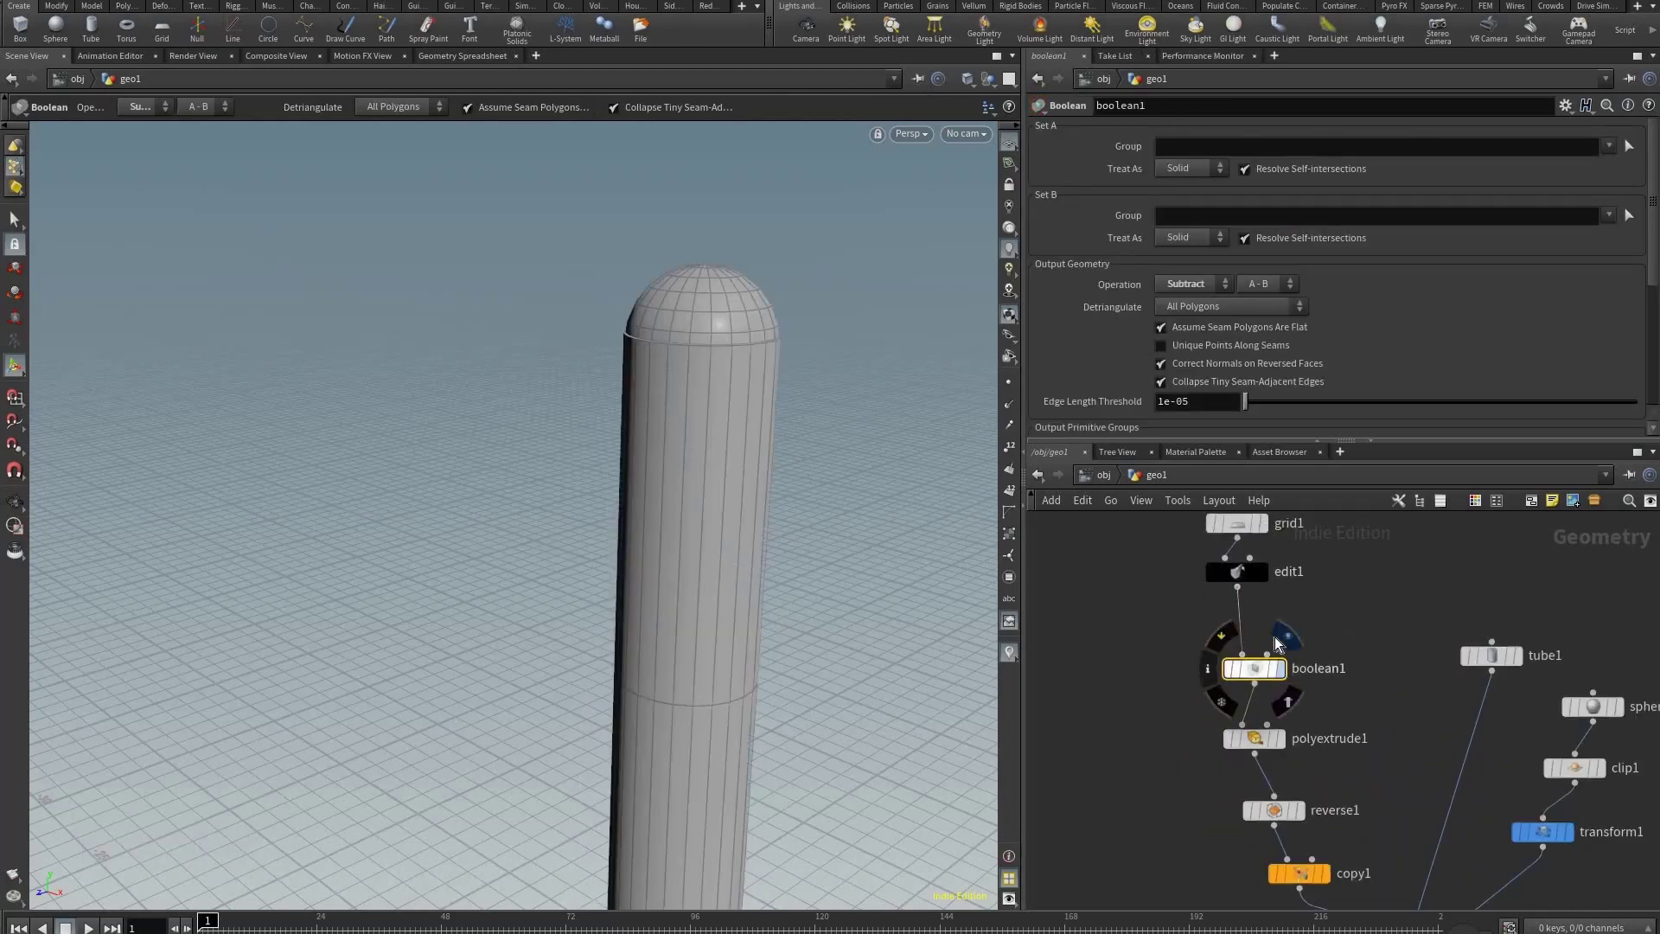
Move boolean1 to the side of the fin chain and wire edit1 directly into polyextrude1
click(1278, 638)
drag(1255, 669, 1072, 667)
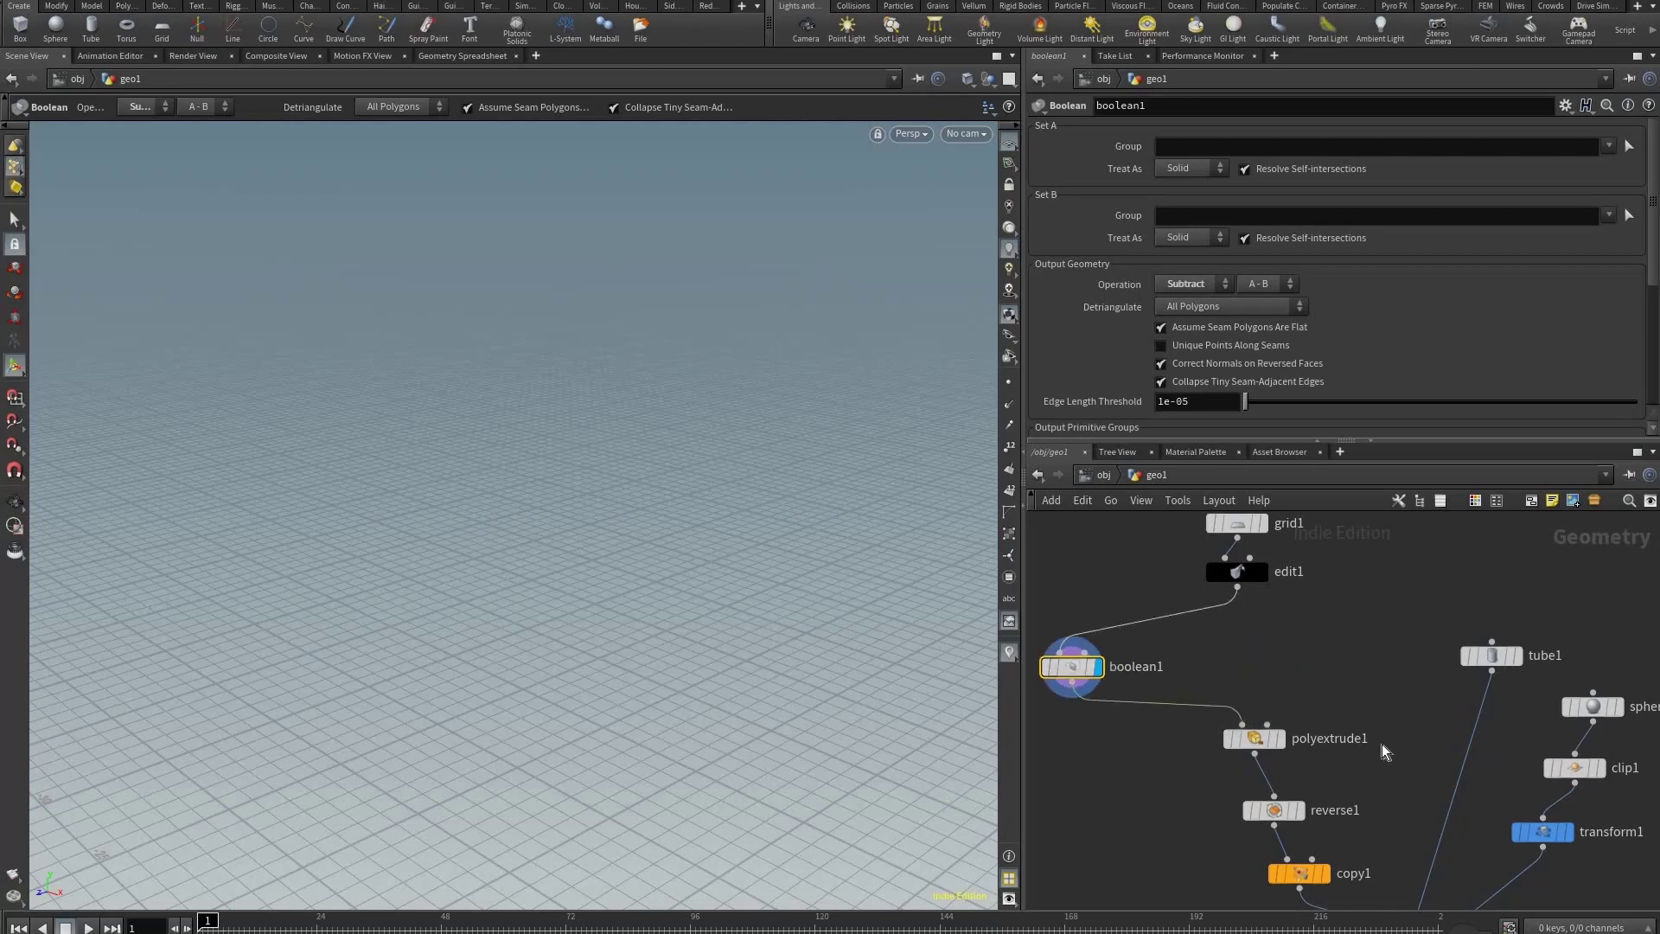
drag(1237, 587, 1242, 724)
middle_drag(1359, 886, 1348, 925)
Display merge1 again and add a Circle node above the fin chain
click(1398, 709)
scroll(1329, 646, down, 3)
key(Tab)
text(c)
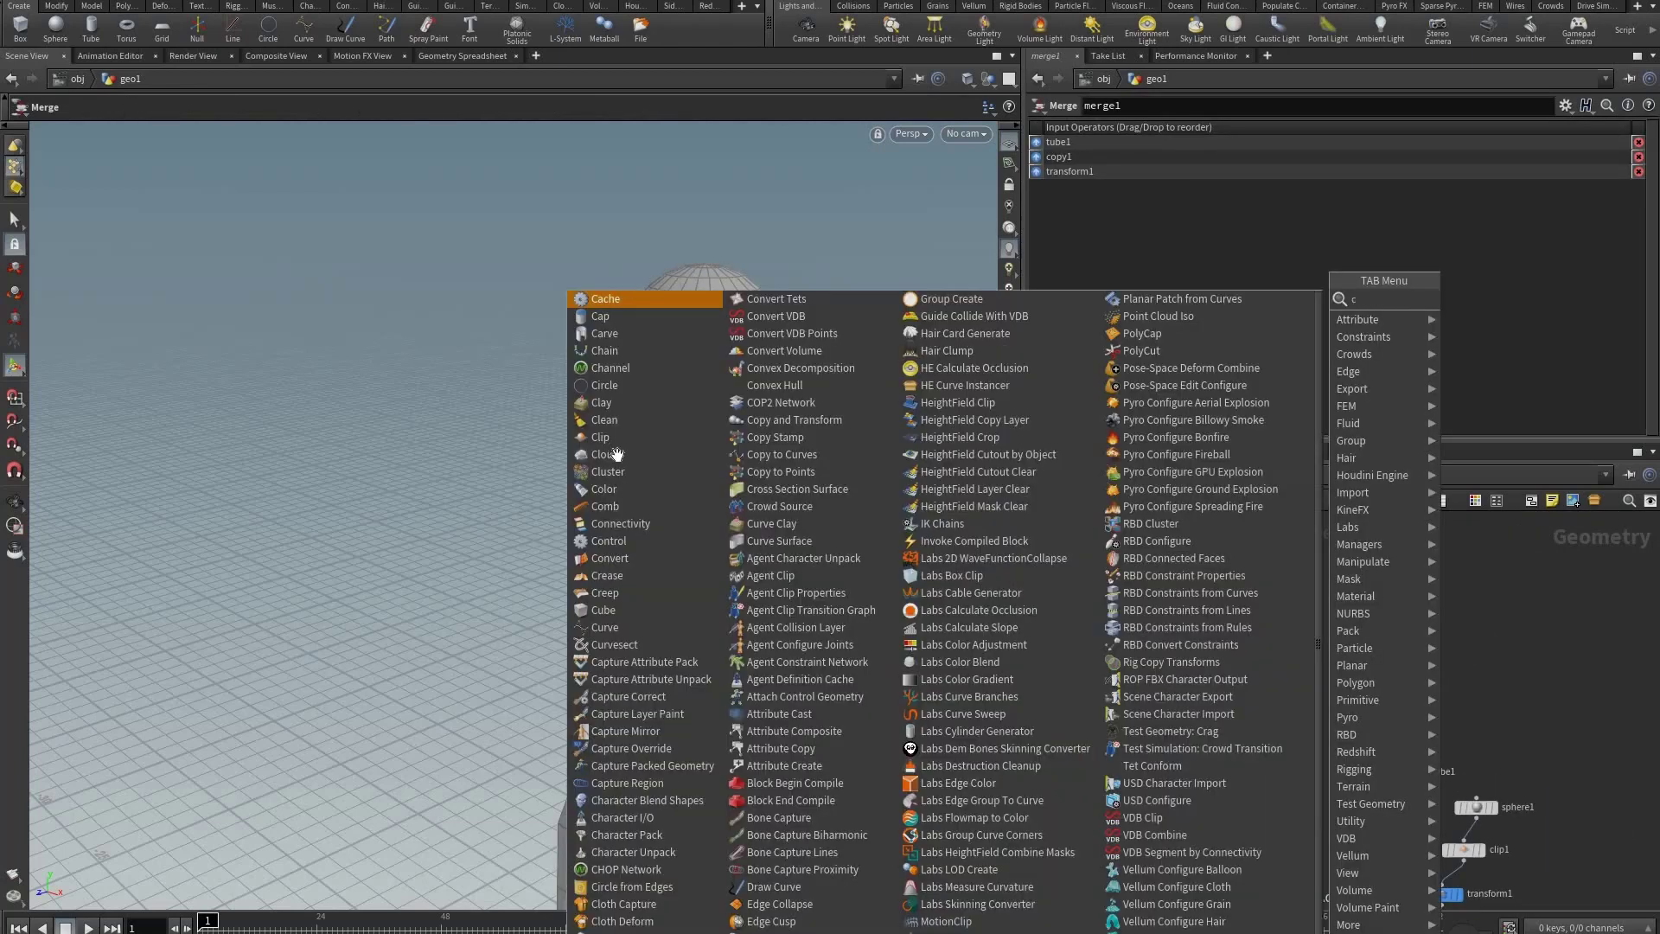
click(617, 454)
Examine the finned column's base from several angles and compare the new circle with its size
alt+right_drag(637, 708, 604, 700)
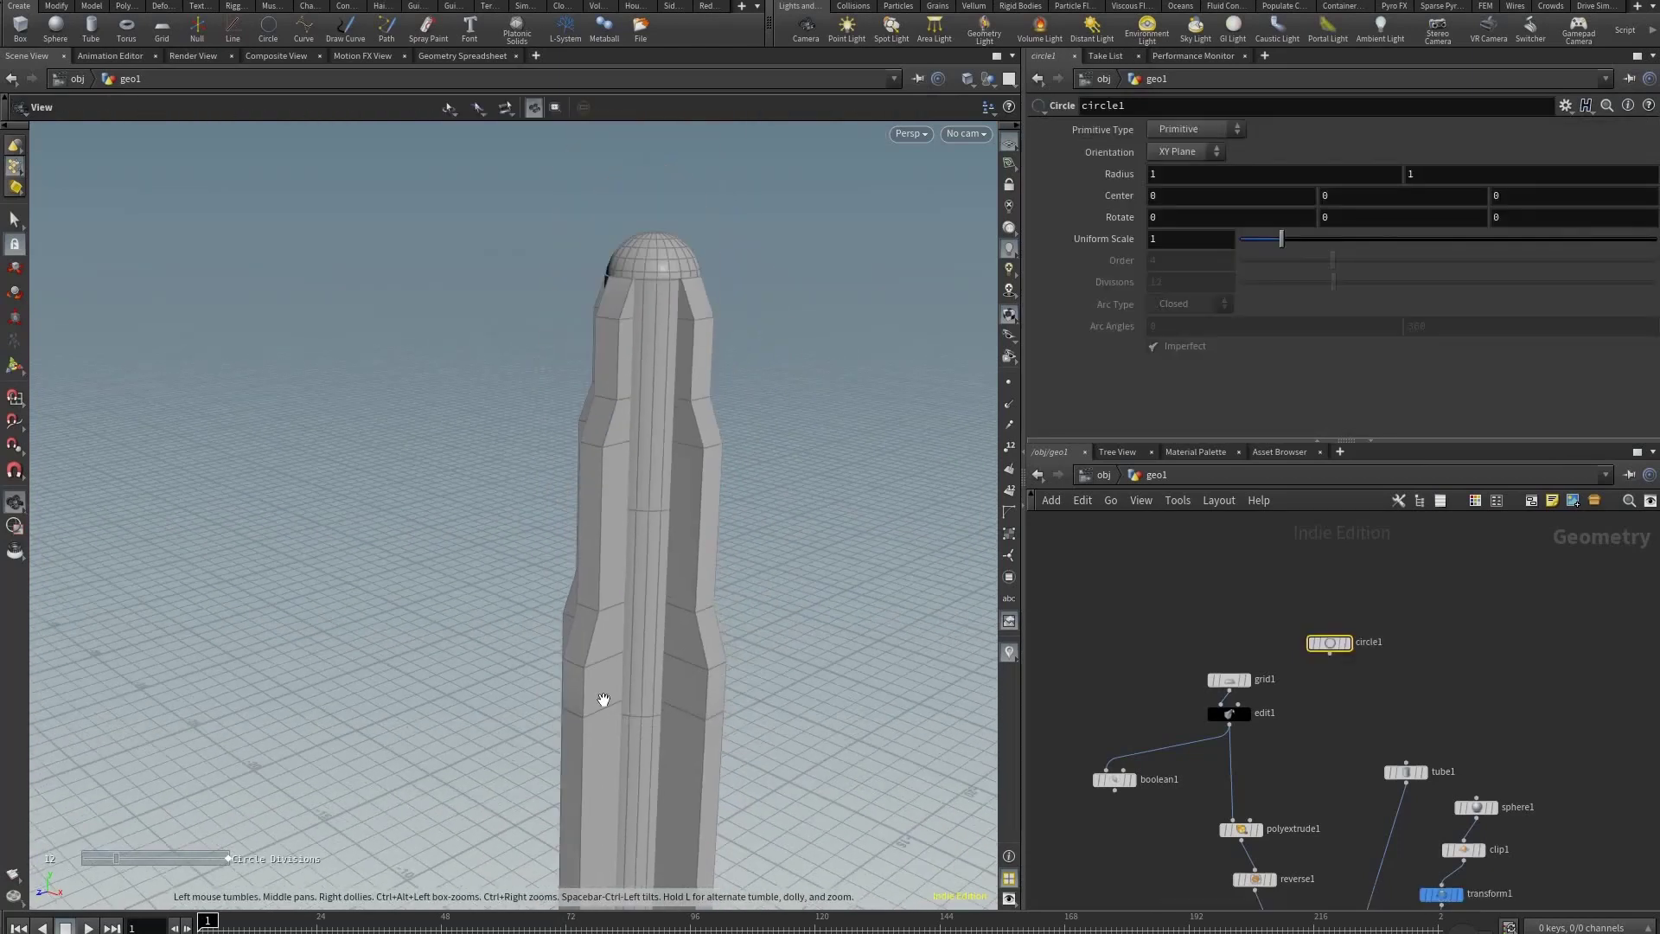
alt+drag(604, 700, 530, 692)
alt+middle_drag(724, 830, 741, 568)
alt+right_drag(741, 568, 670, 540)
alt+drag(670, 541, 727, 145)
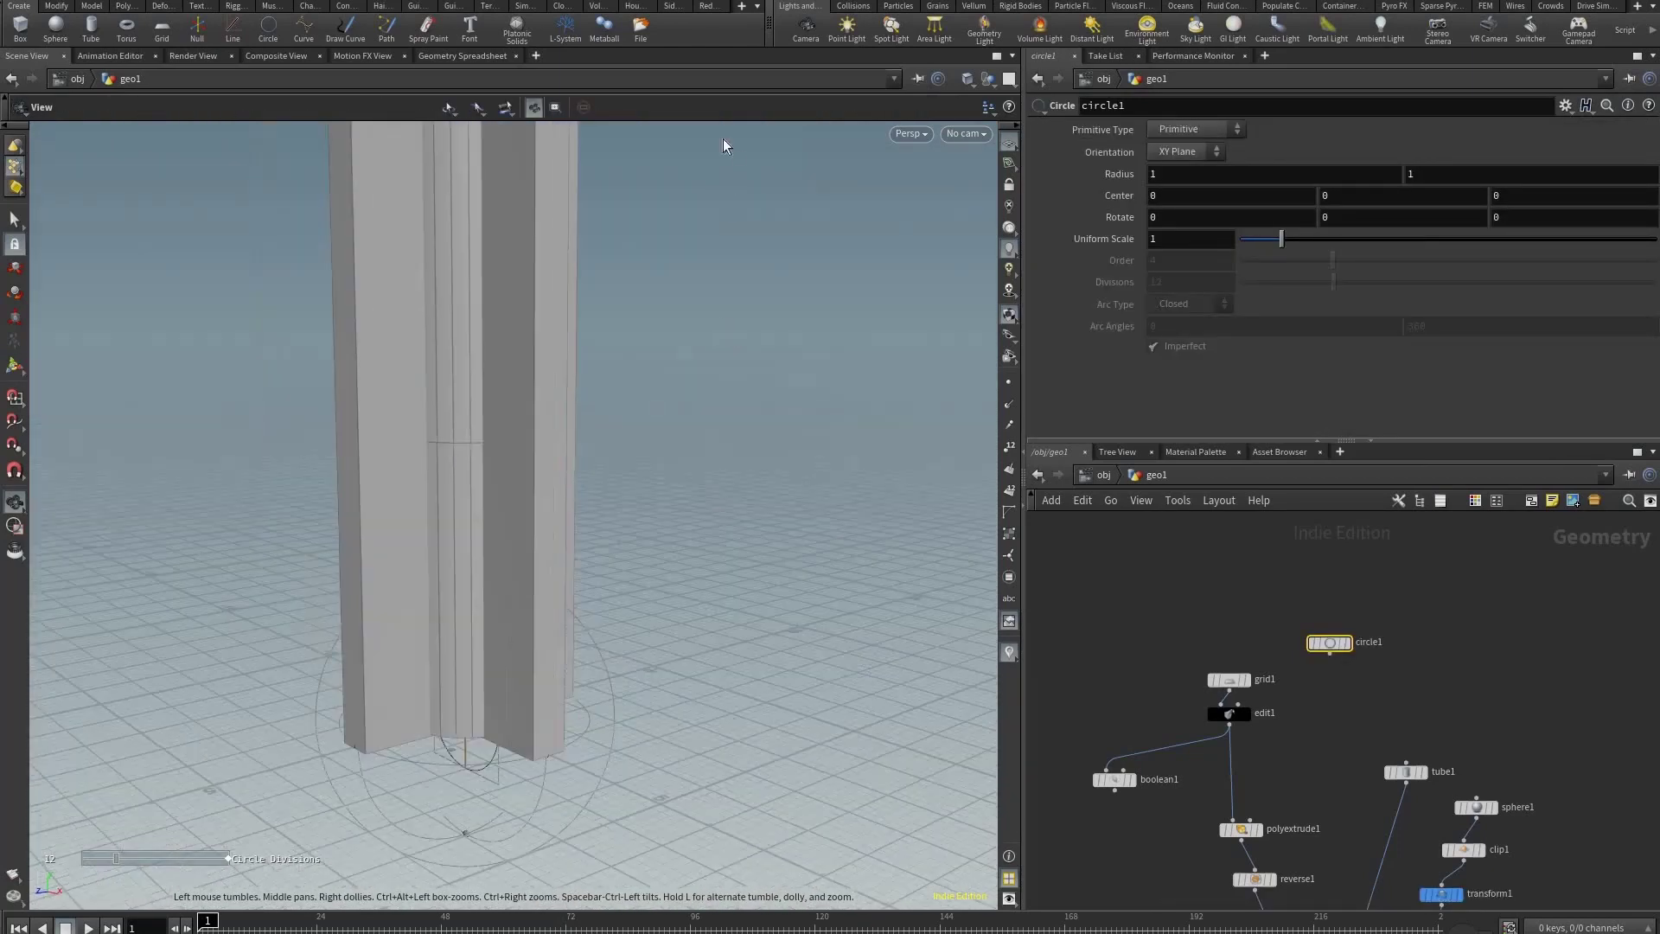
alt+middle_drag(526, 734, 756, 556)
drag(699, 477, 703, 125)
alt+middle_drag(704, 424, 691, 718)
key(ctrl+z)
Display circle1 and set its primitive type to Polygon with 24 divisions
click(1352, 620)
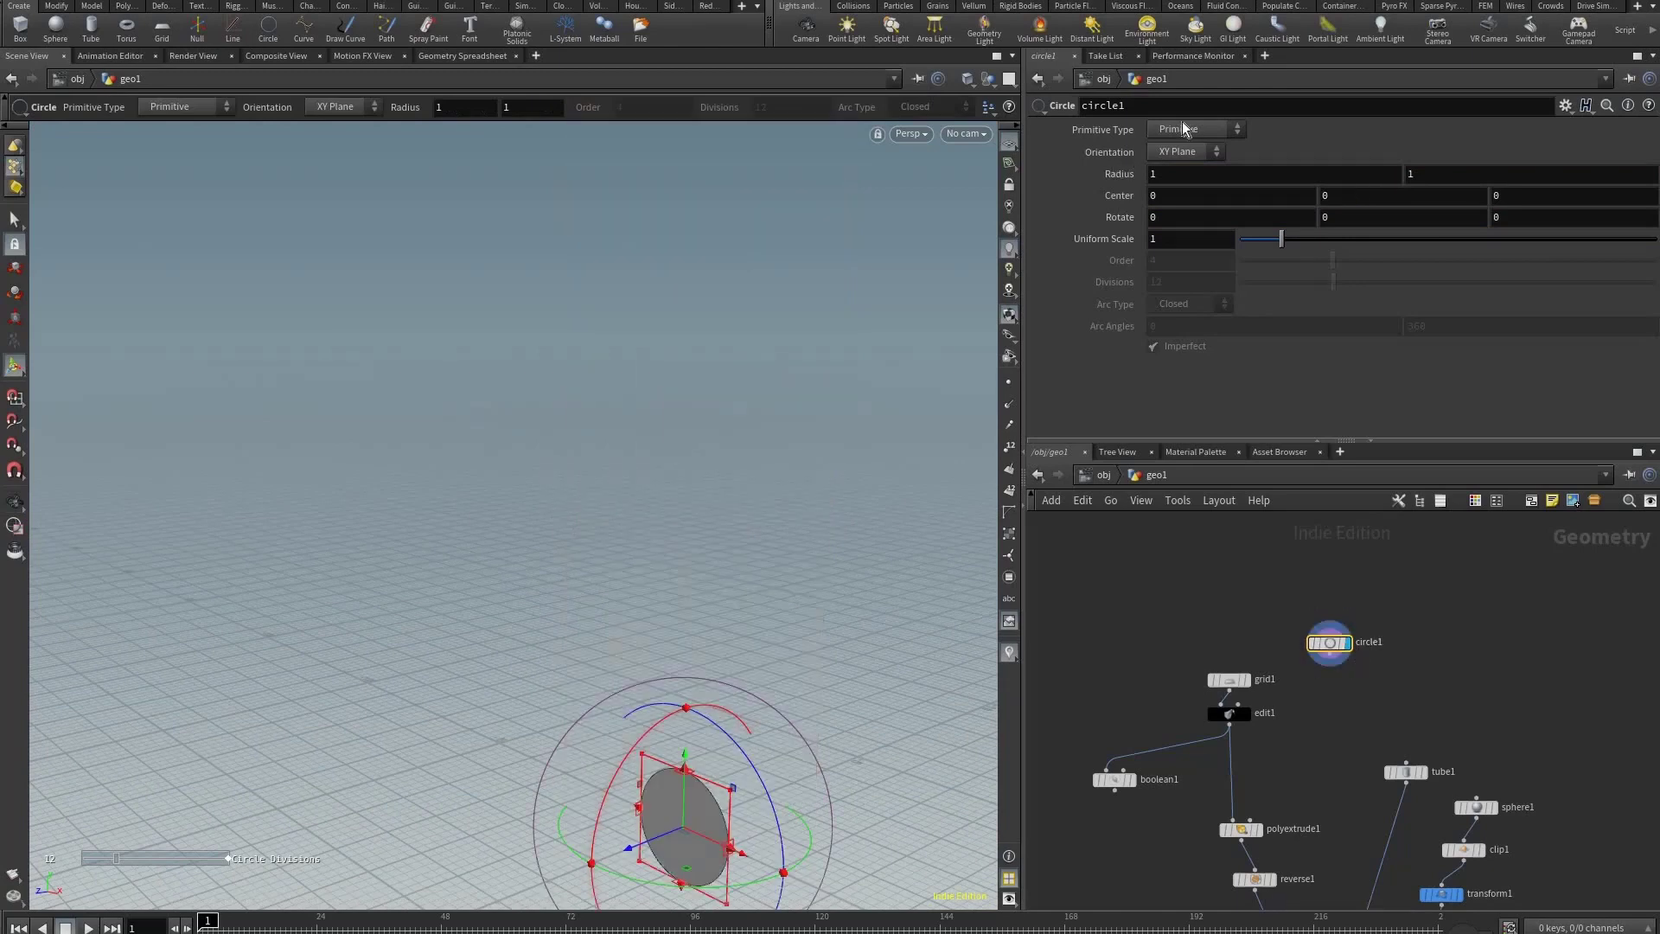
alt+middle_drag(744, 553, 799, 435)
alt+right_drag(799, 435, 809, 381)
click(1196, 130)
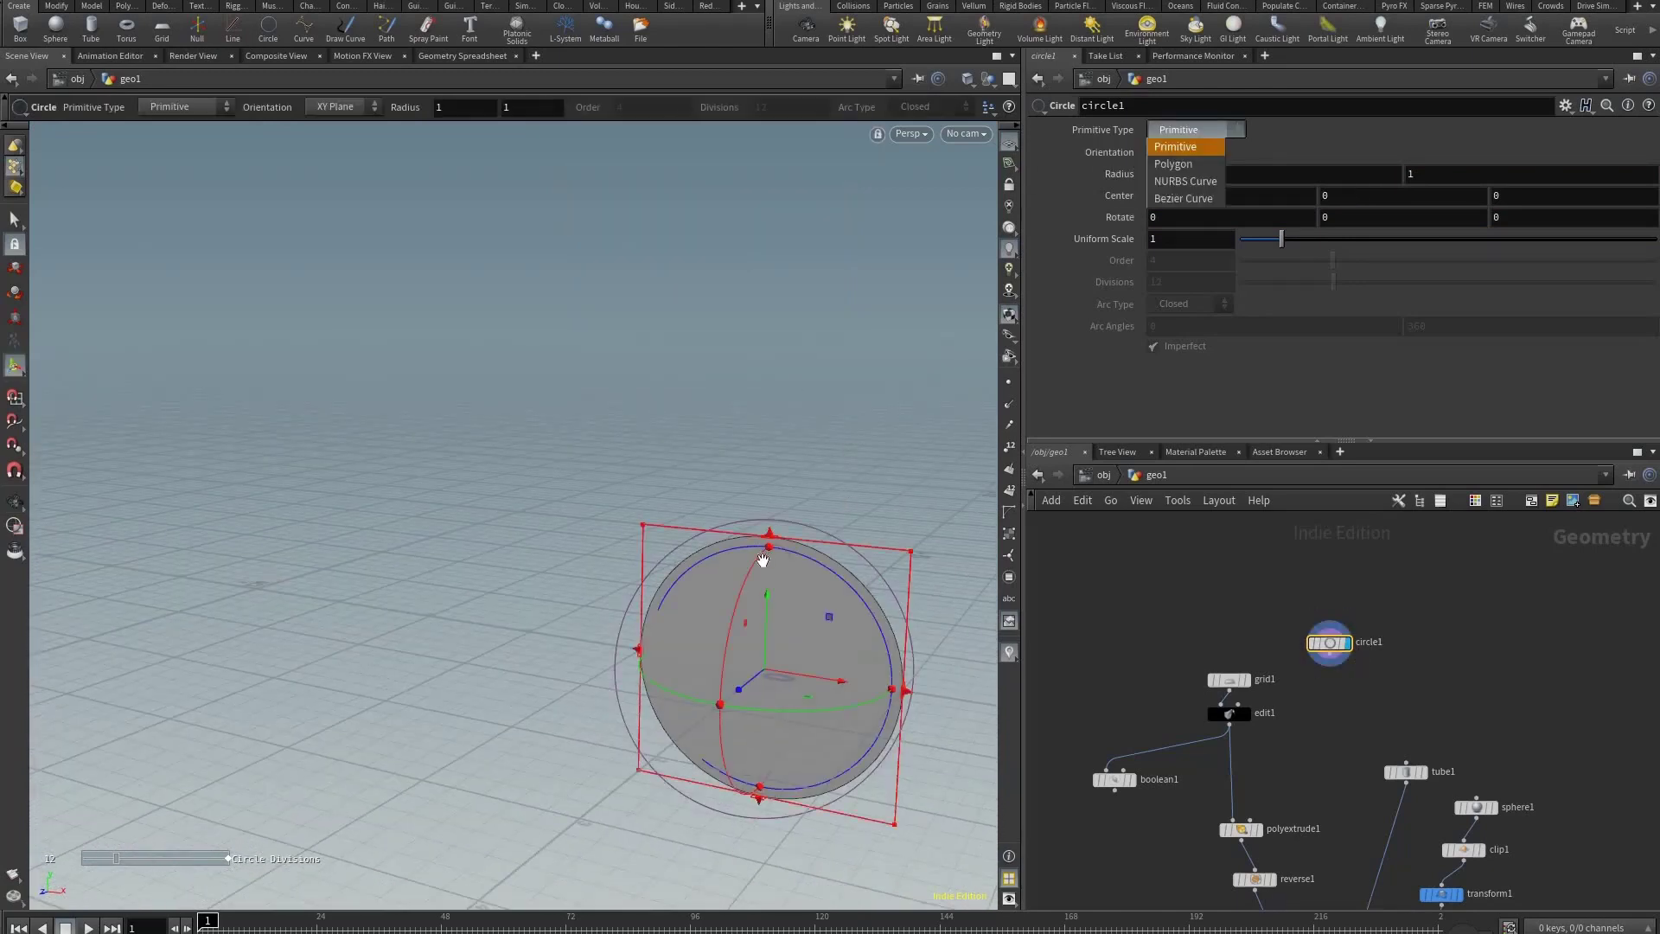
click(1173, 164)
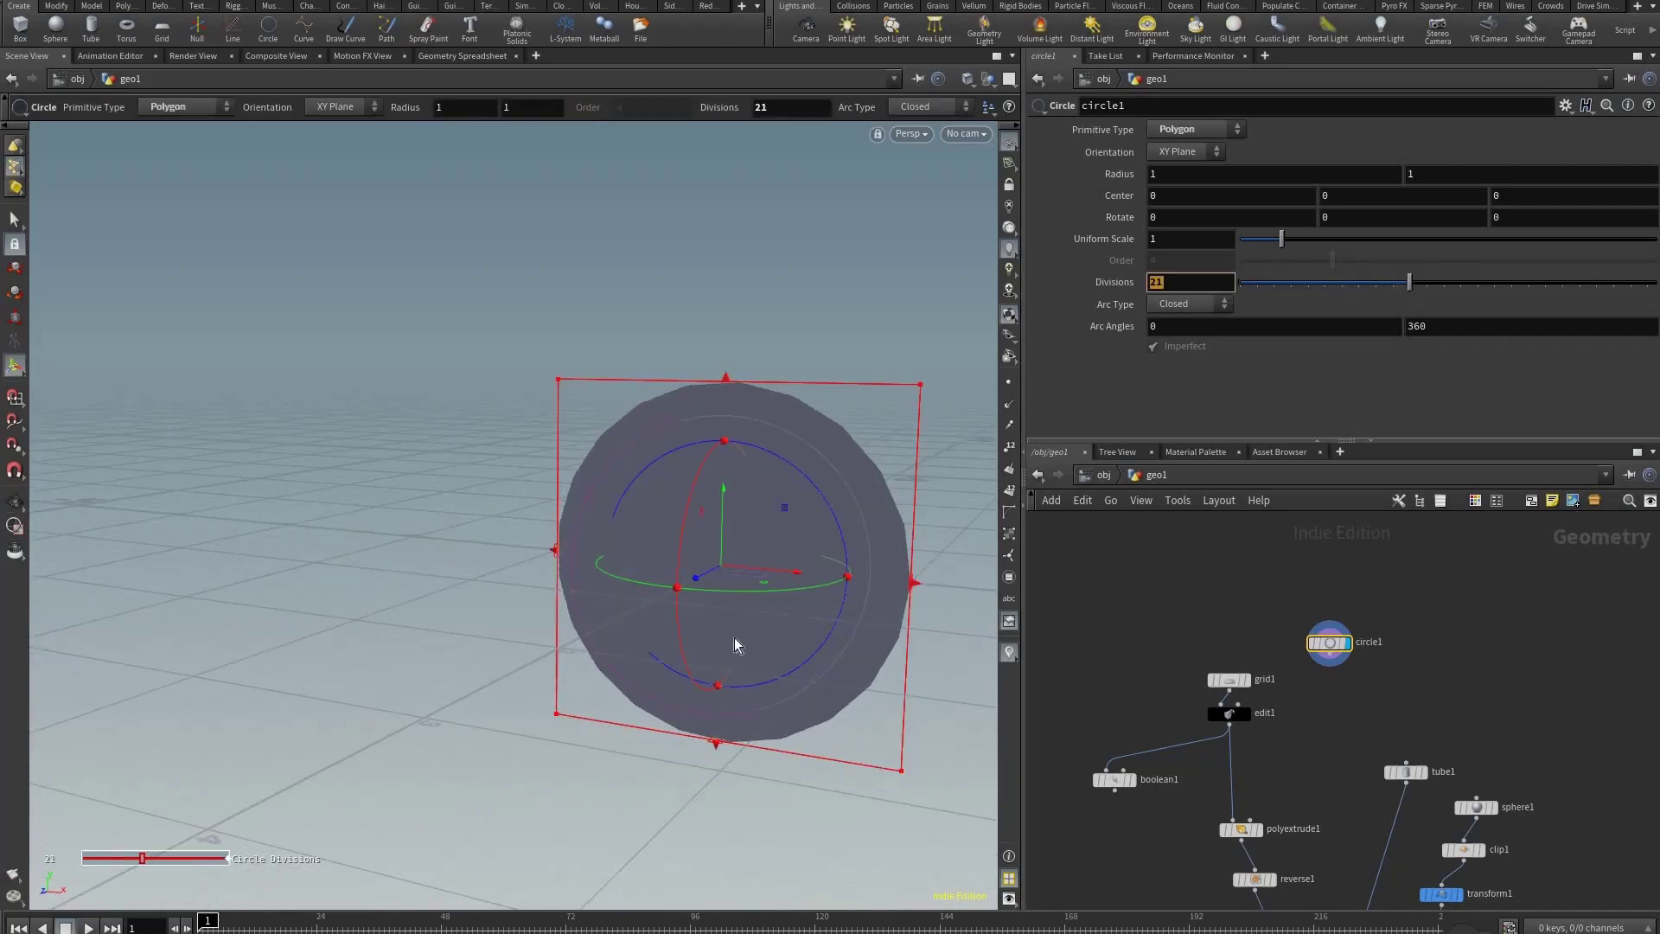
alt+middle_drag(806, 612, 741, 571)
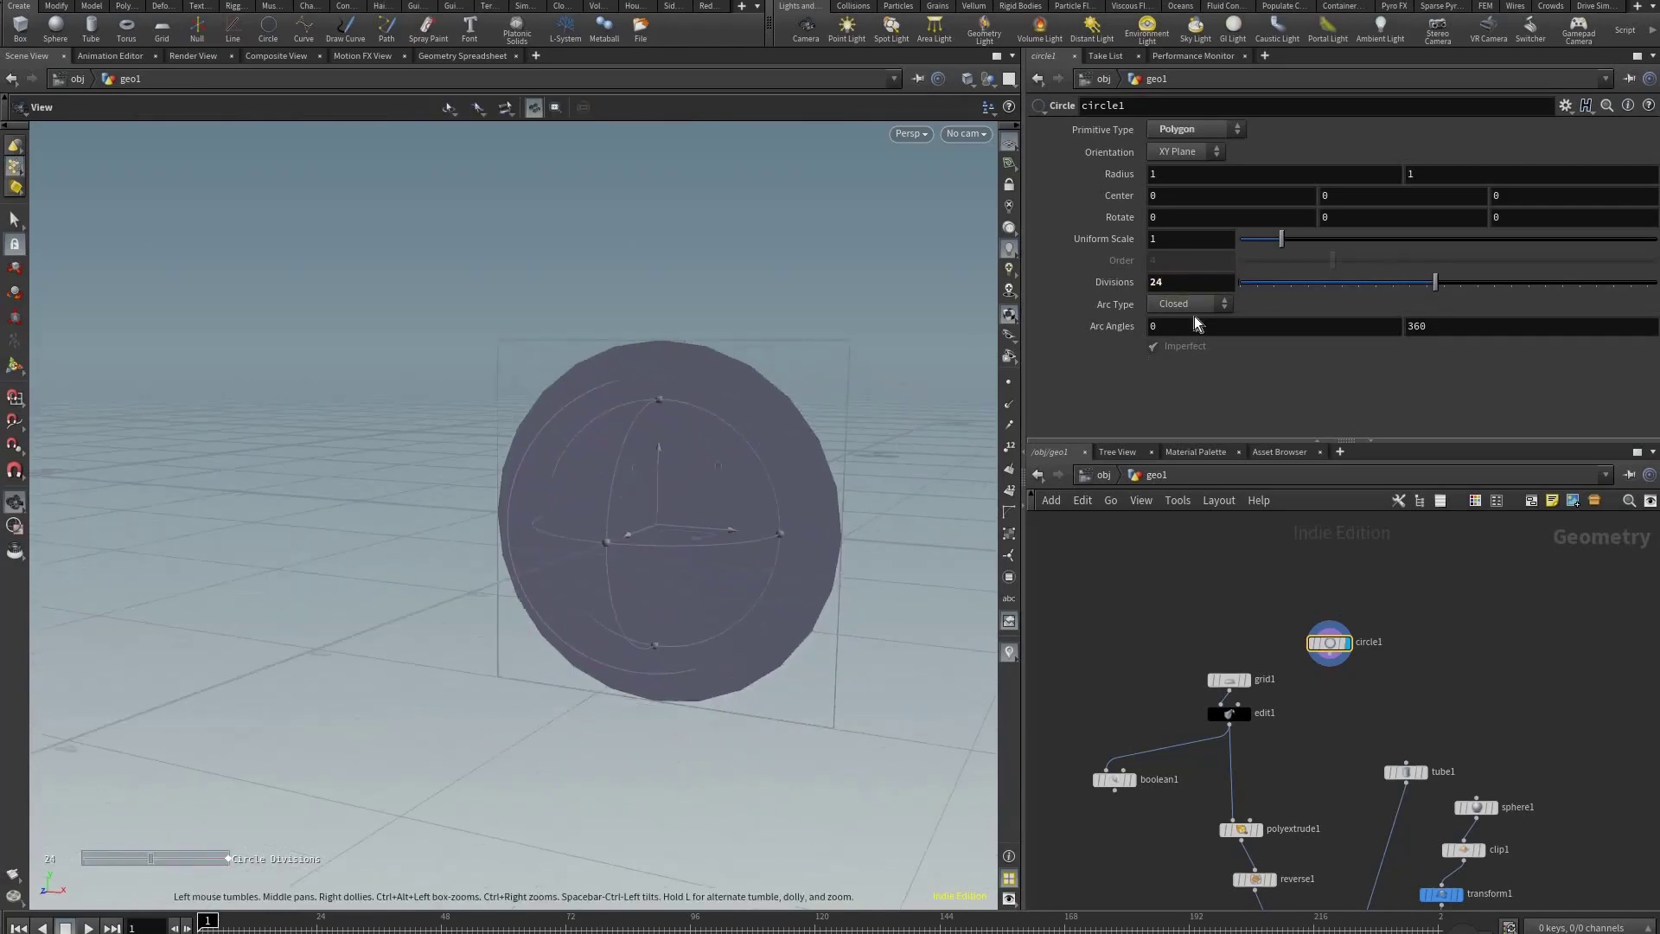
Move circle1 higher in the network and set its arc type to Open Arc
drag(1330, 642, 1343, 589)
click(1190, 304)
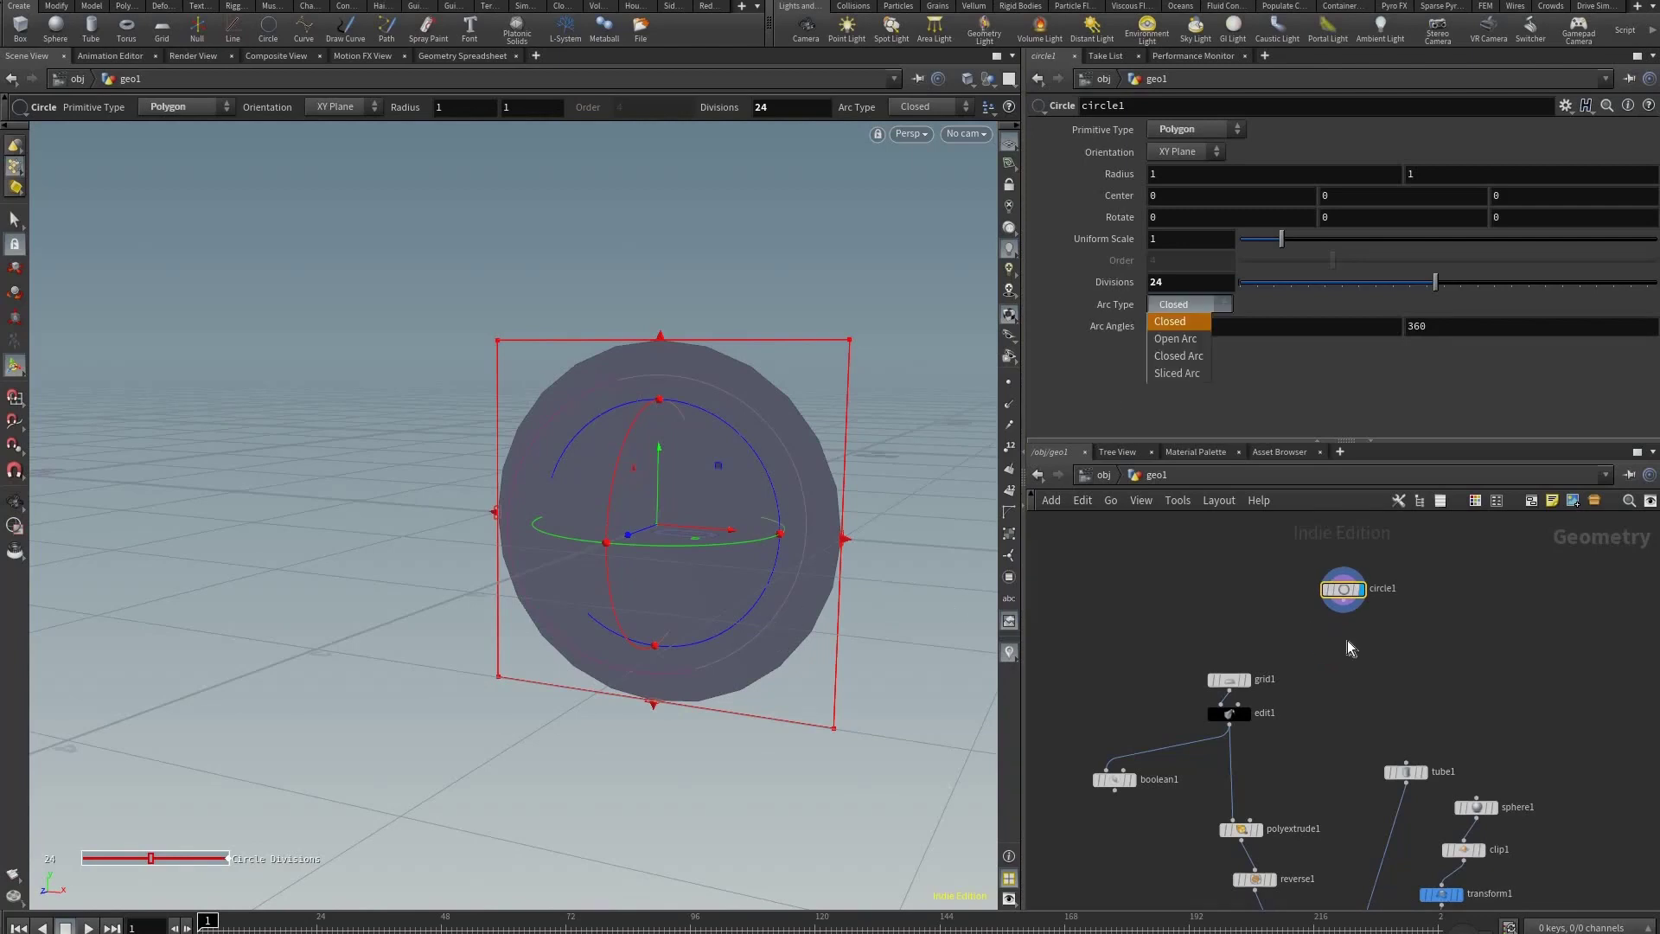
click(1178, 340)
alt+middle_drag(806, 612, 830, 604)
Add a Blast node below circle1 and display it
key(Tab)
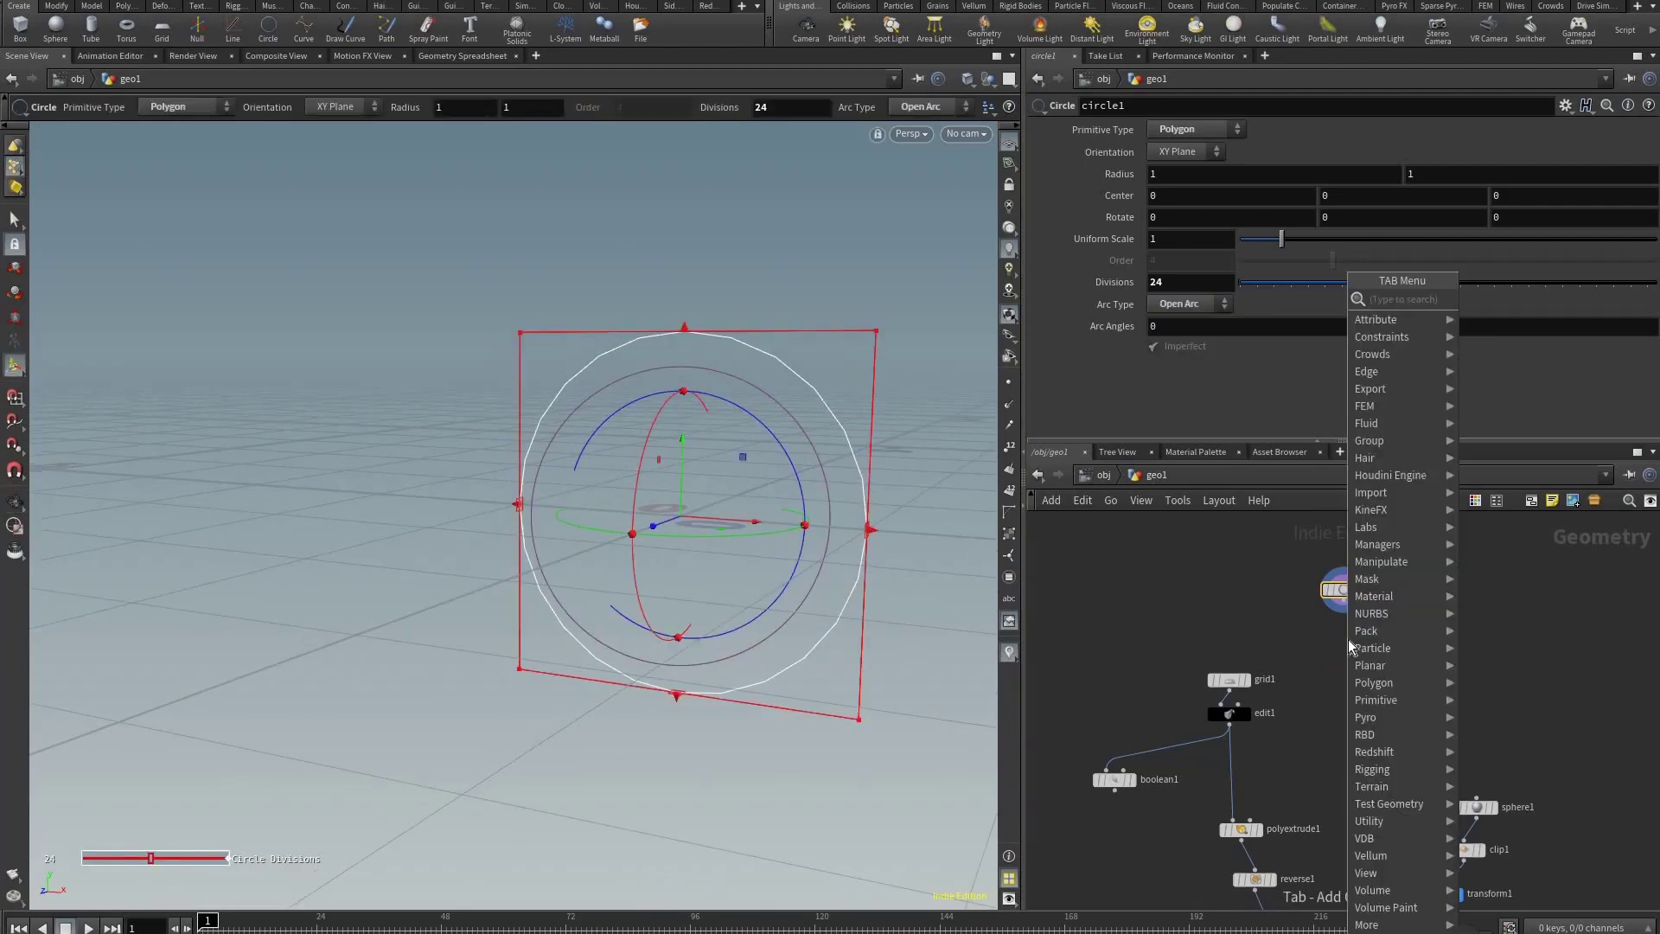
text(blast)
key(Return)
click(1364, 646)
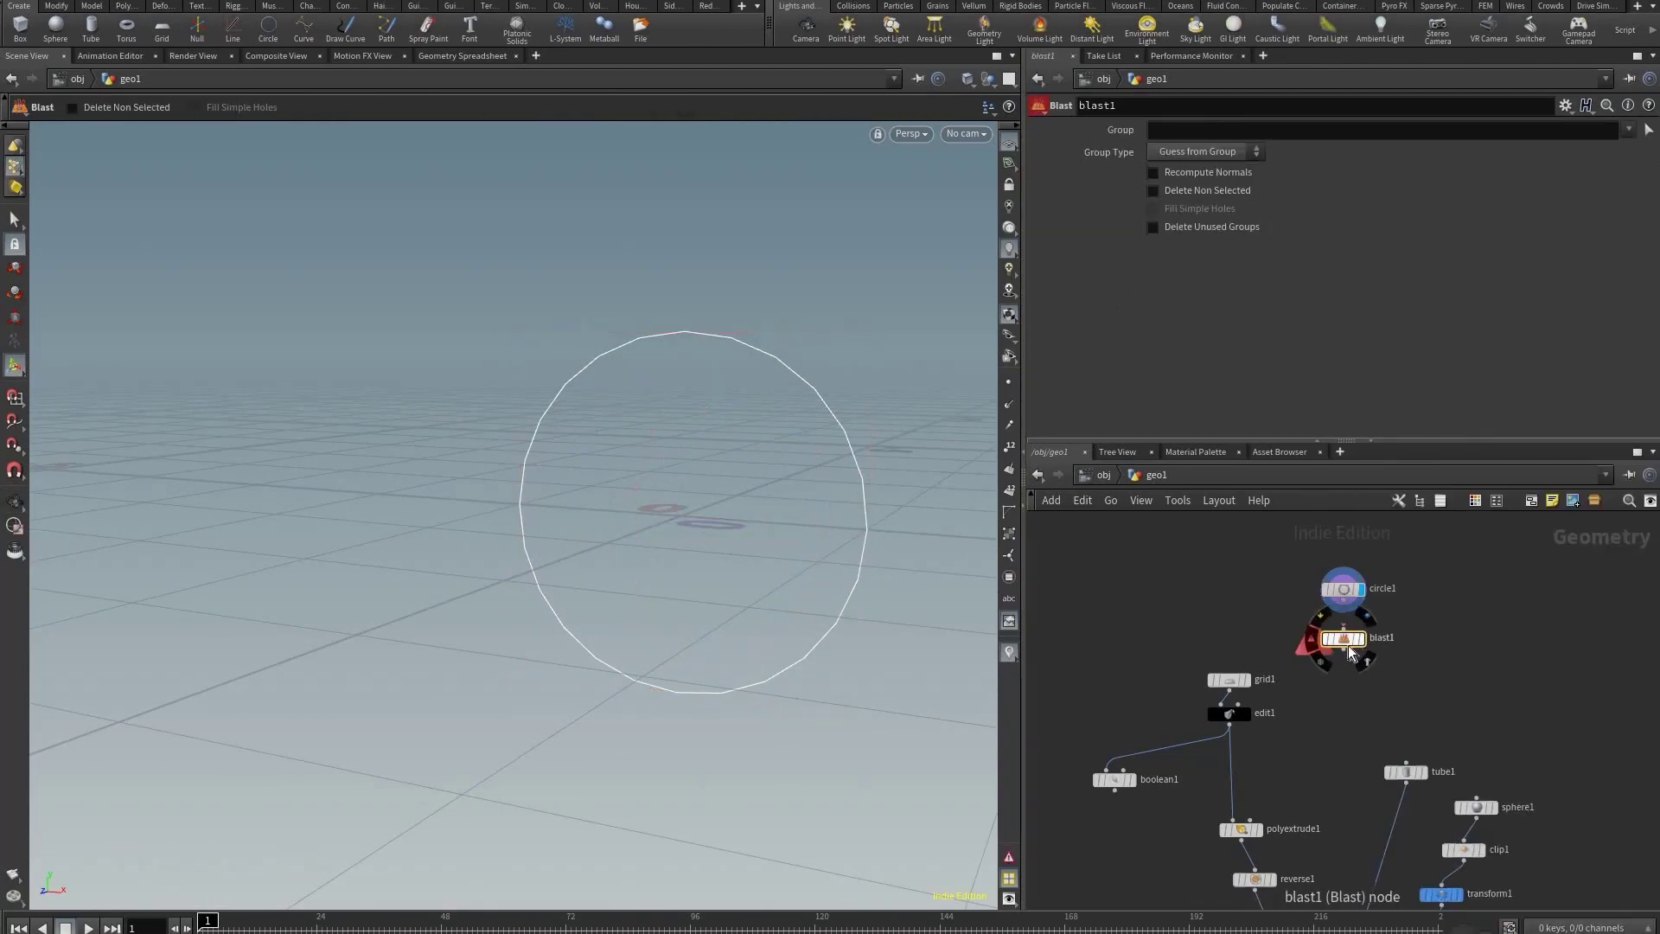
drag(1348, 647, 1343, 645)
drag(1343, 636, 1345, 605)
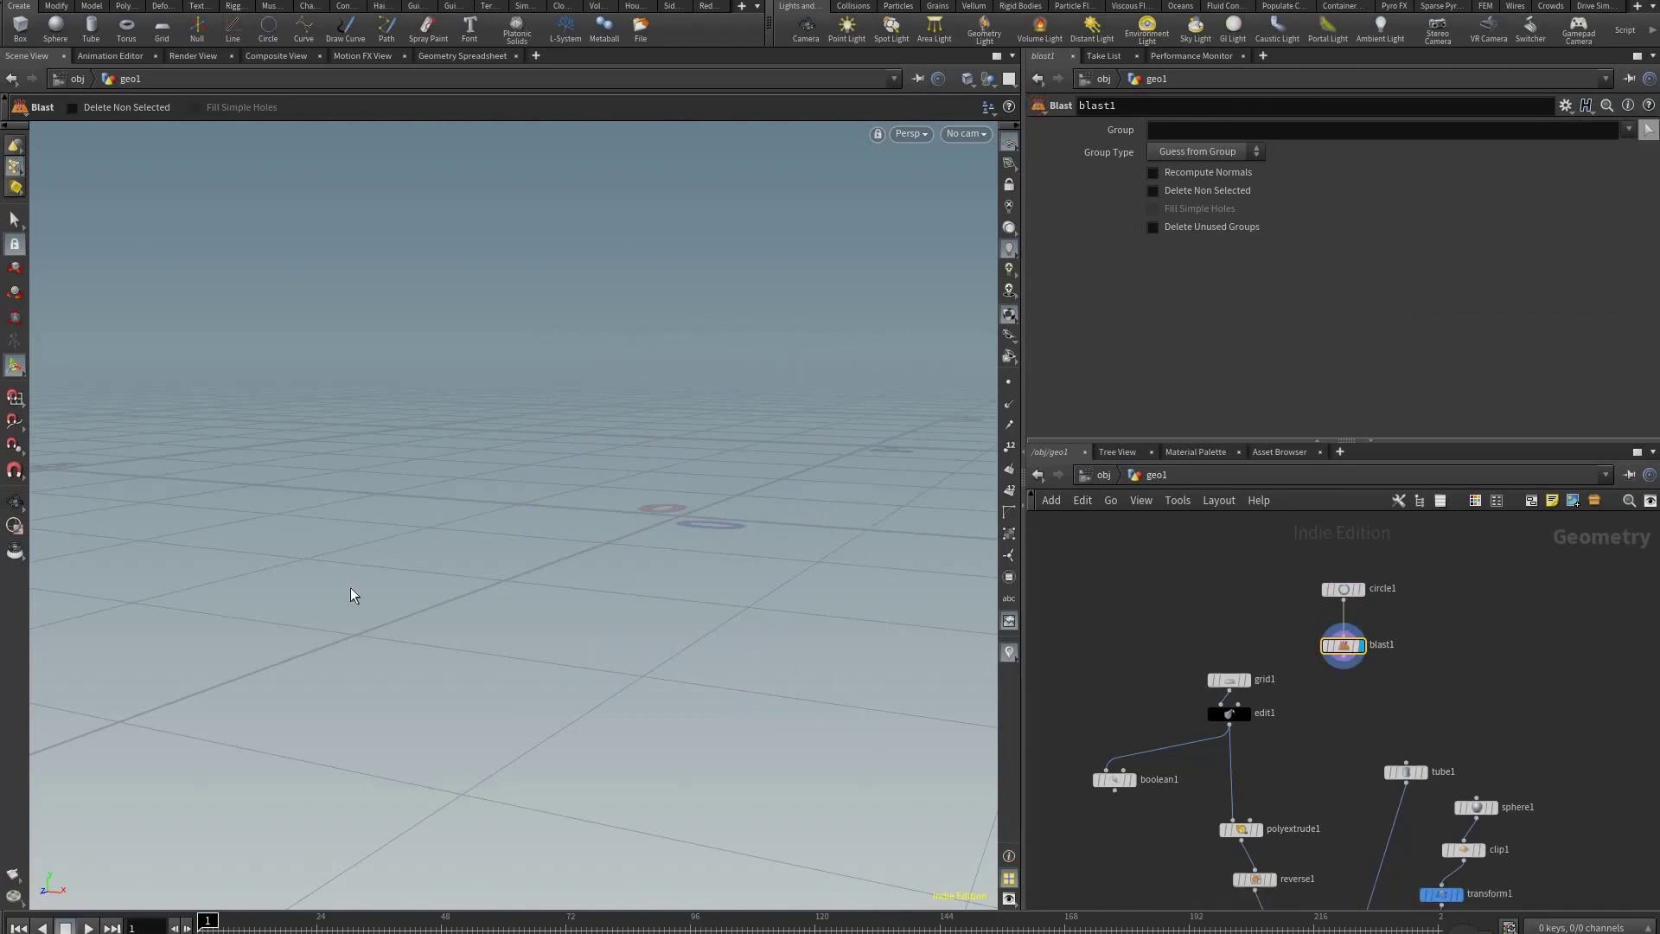
Delete the circle's lower points 13-23 with blast1
key(Return)
drag(332, 568, 866, 749)
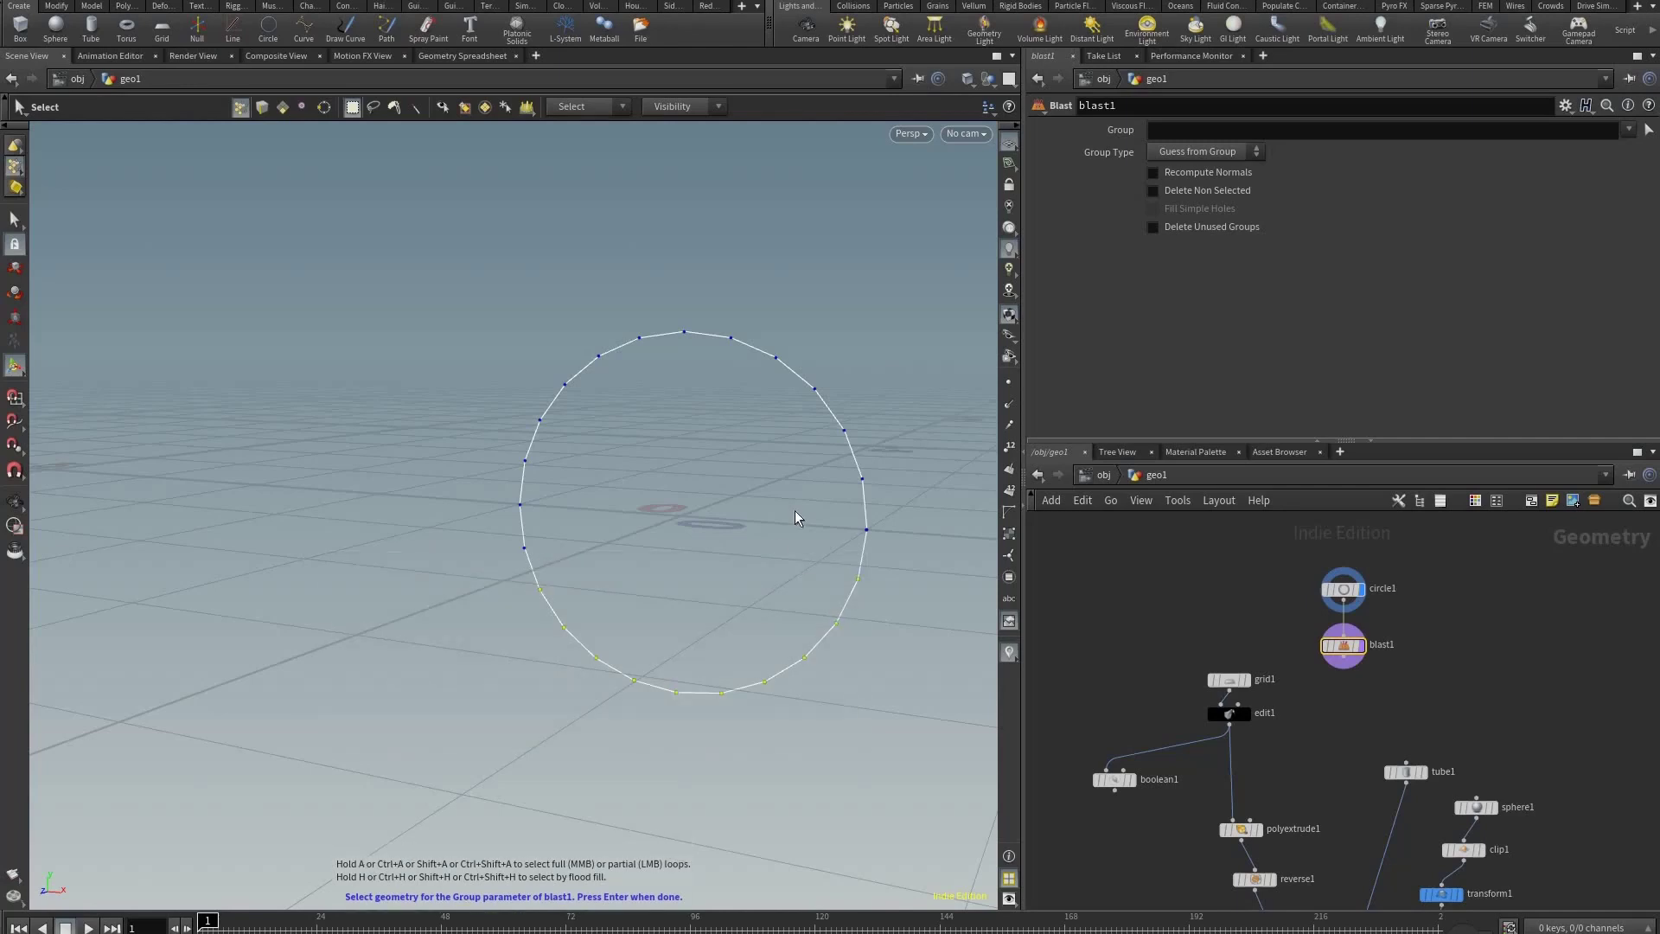
key(Return)
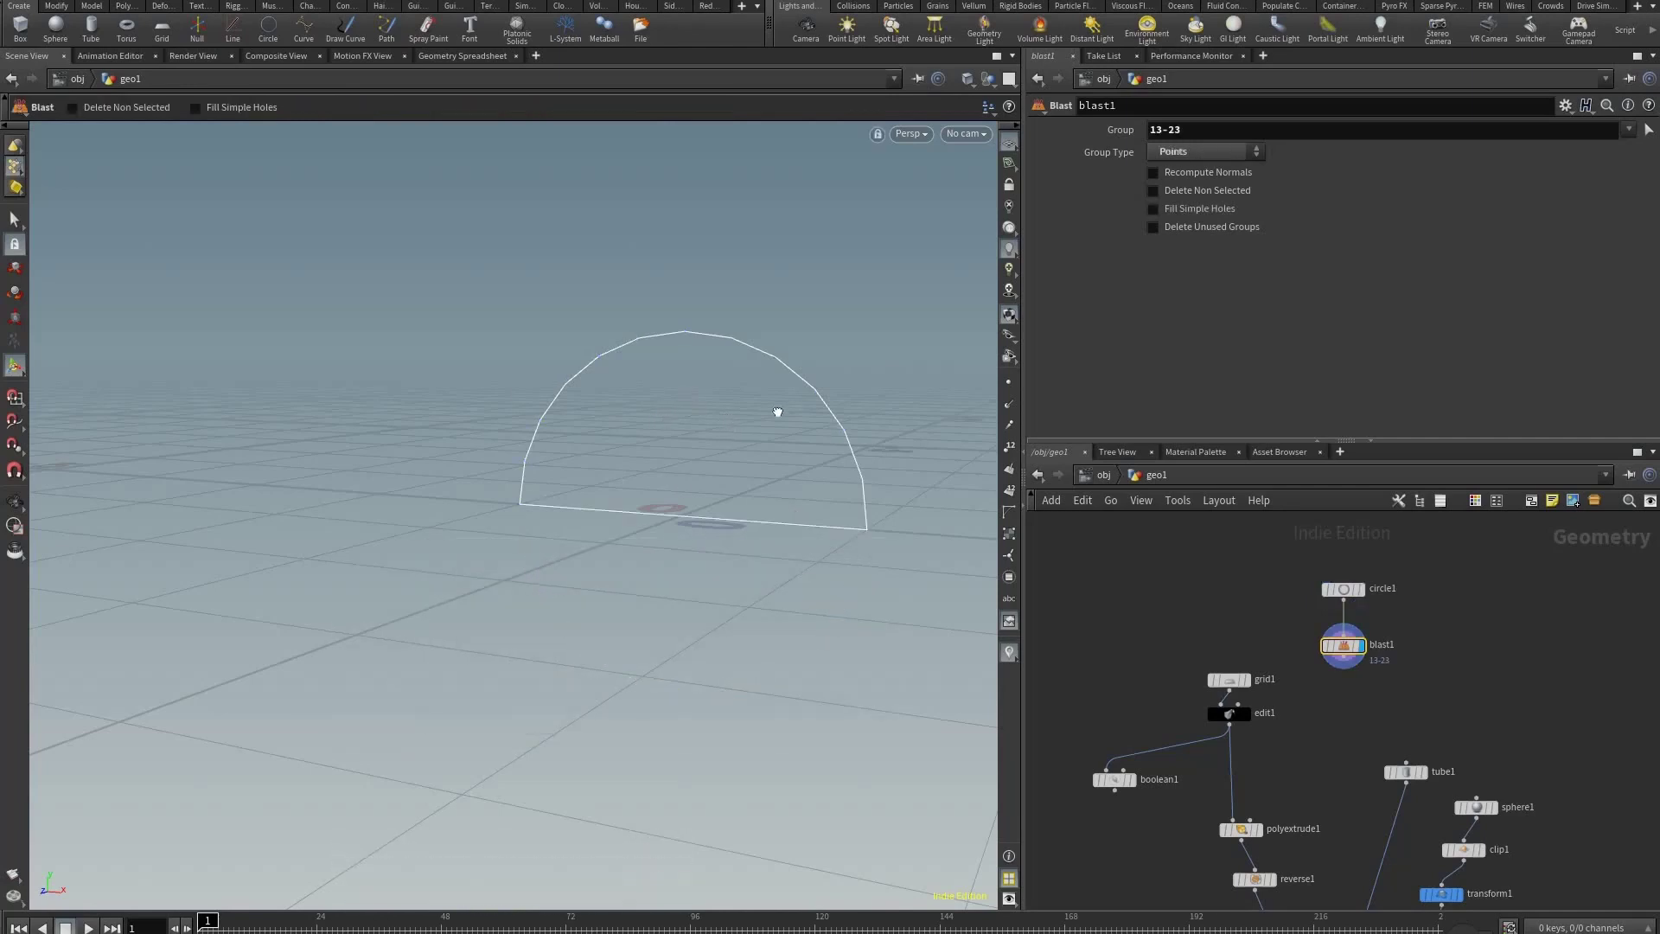
Reduce blast1's point group to 14-22 so the two points just below the half circle are kept
key(Escape)
drag(756, 480, 778, 441)
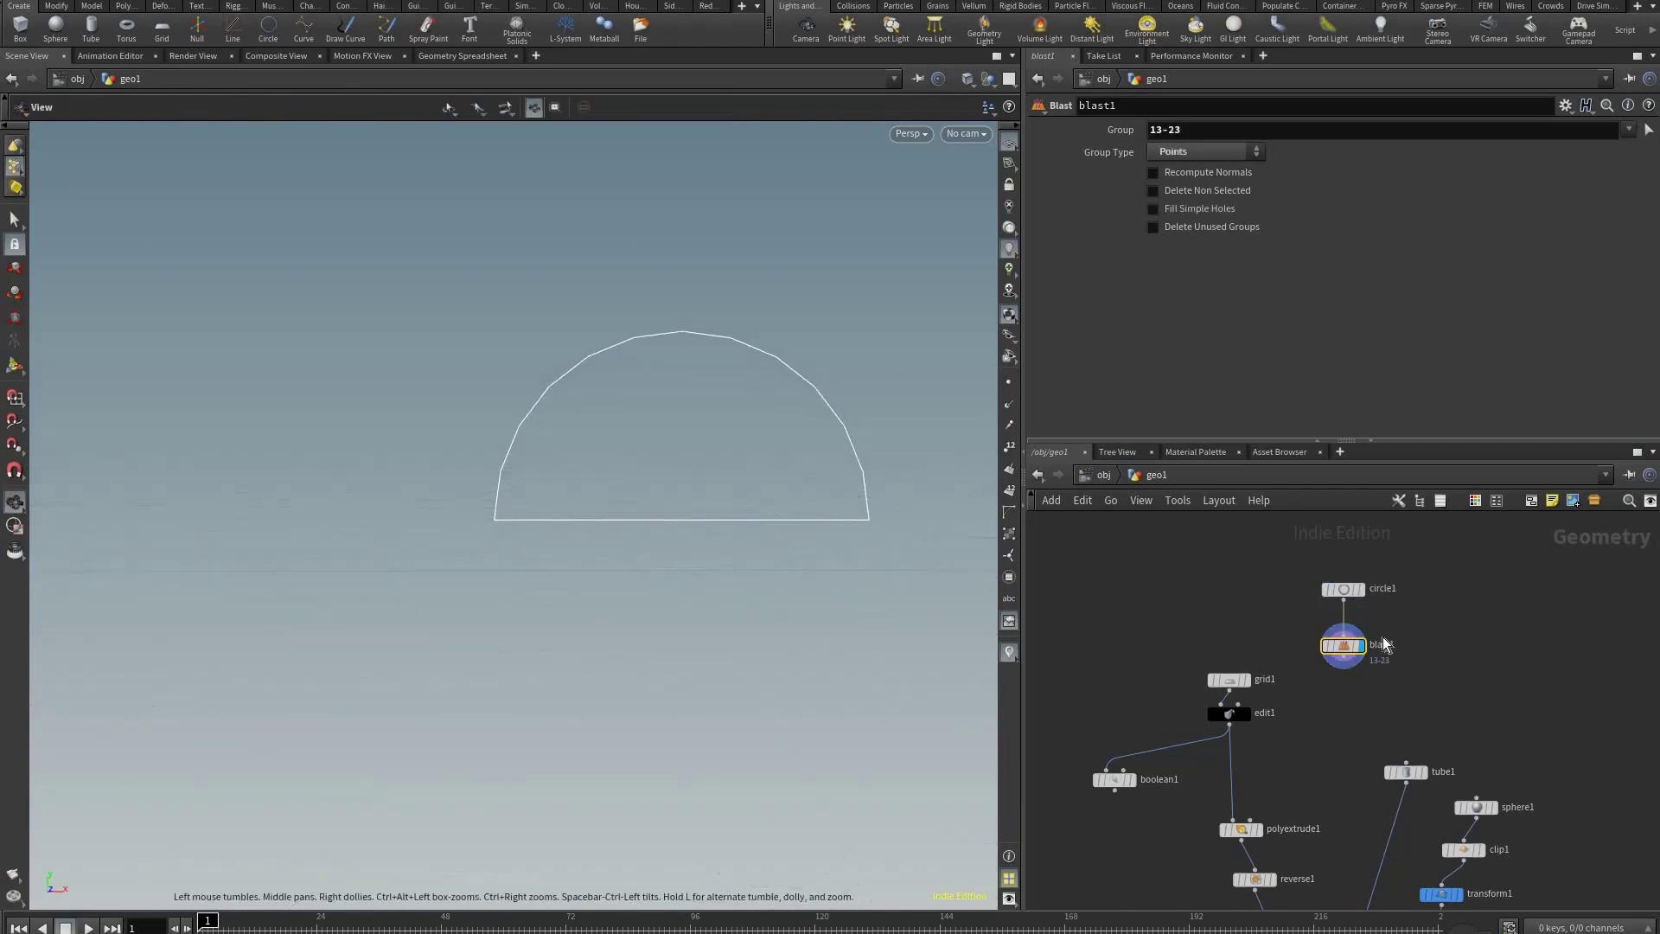
key(Return)
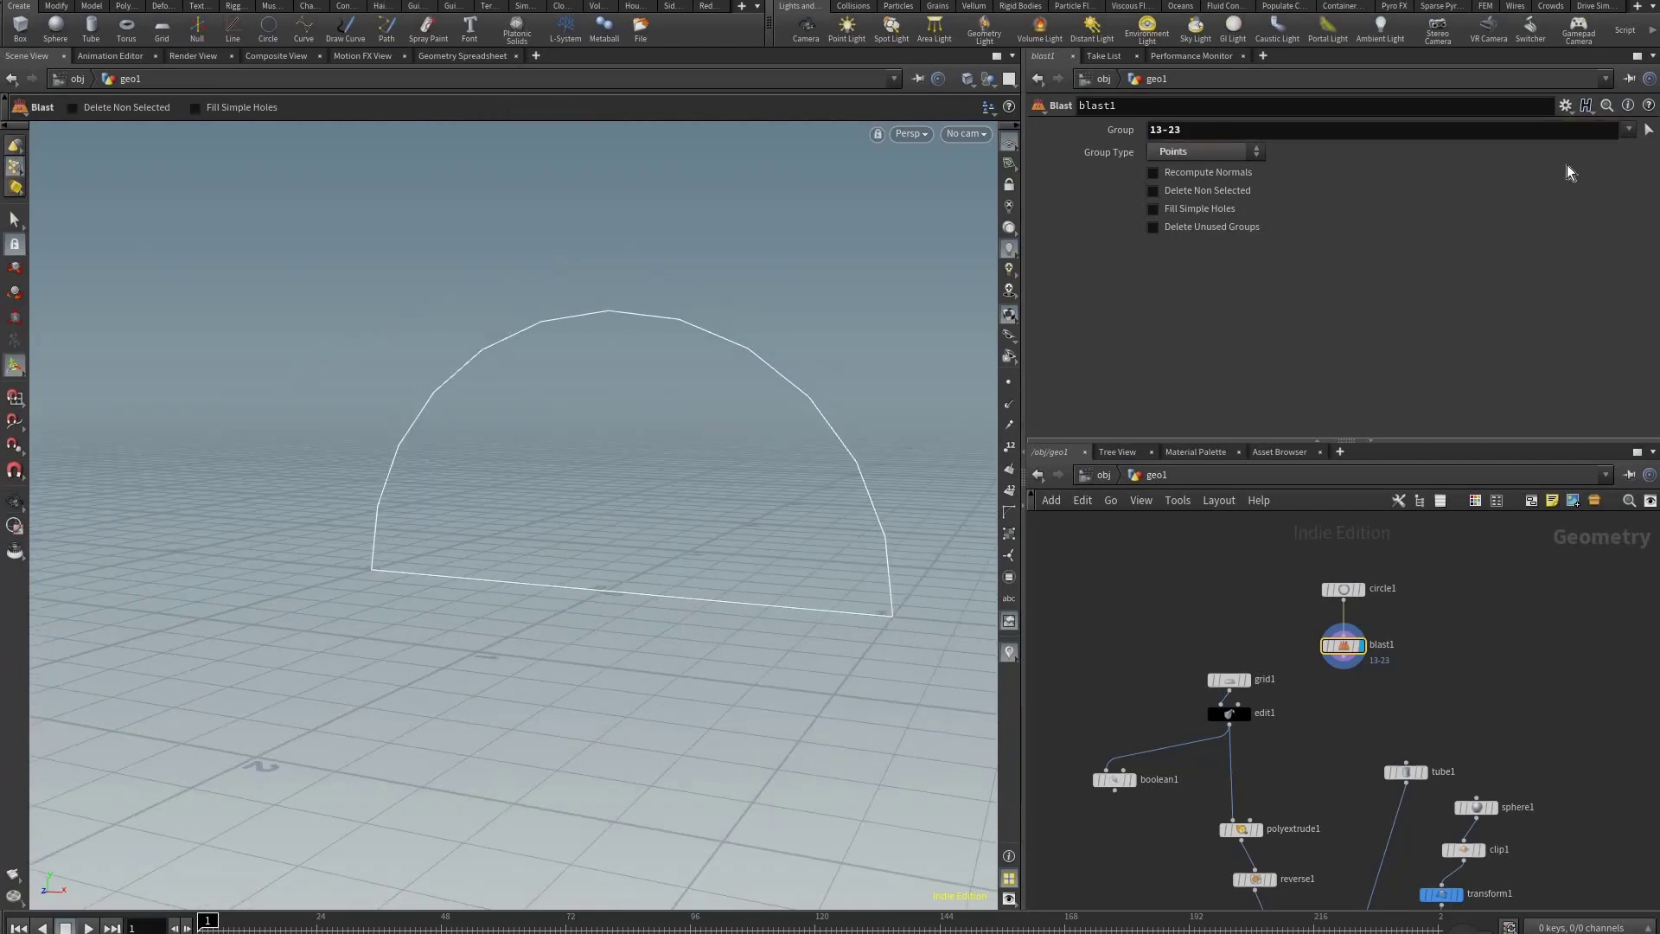
alt+drag(674, 527, 722, 493)
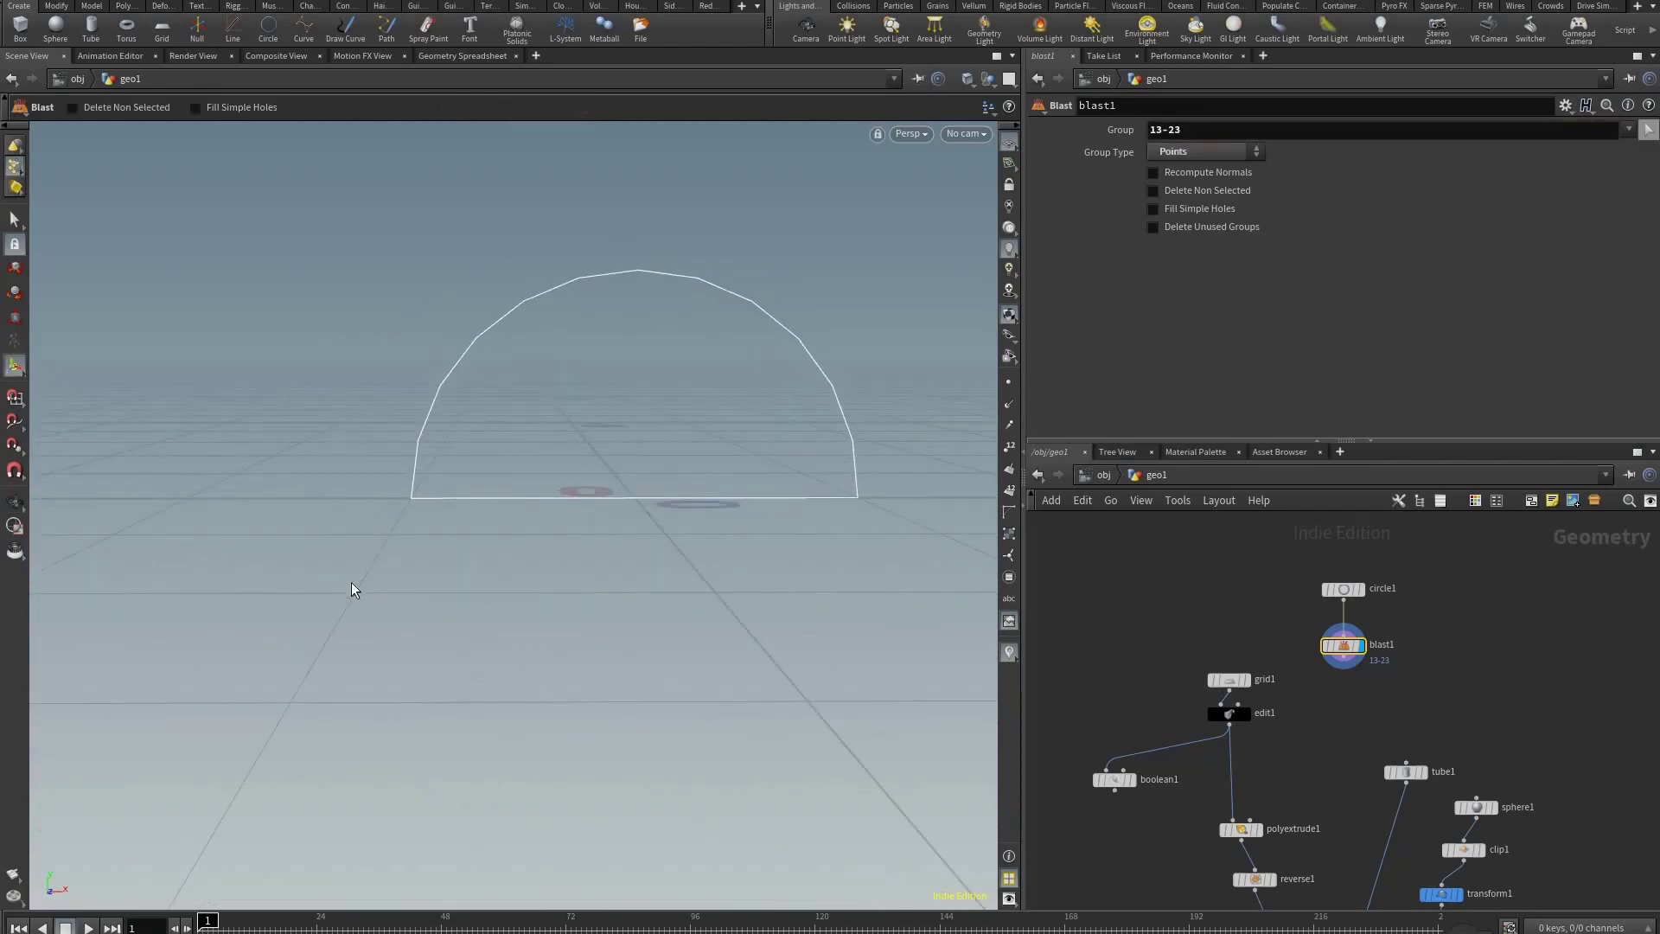
ctrl+drag(940, 416, 358, 578)
key(Return)
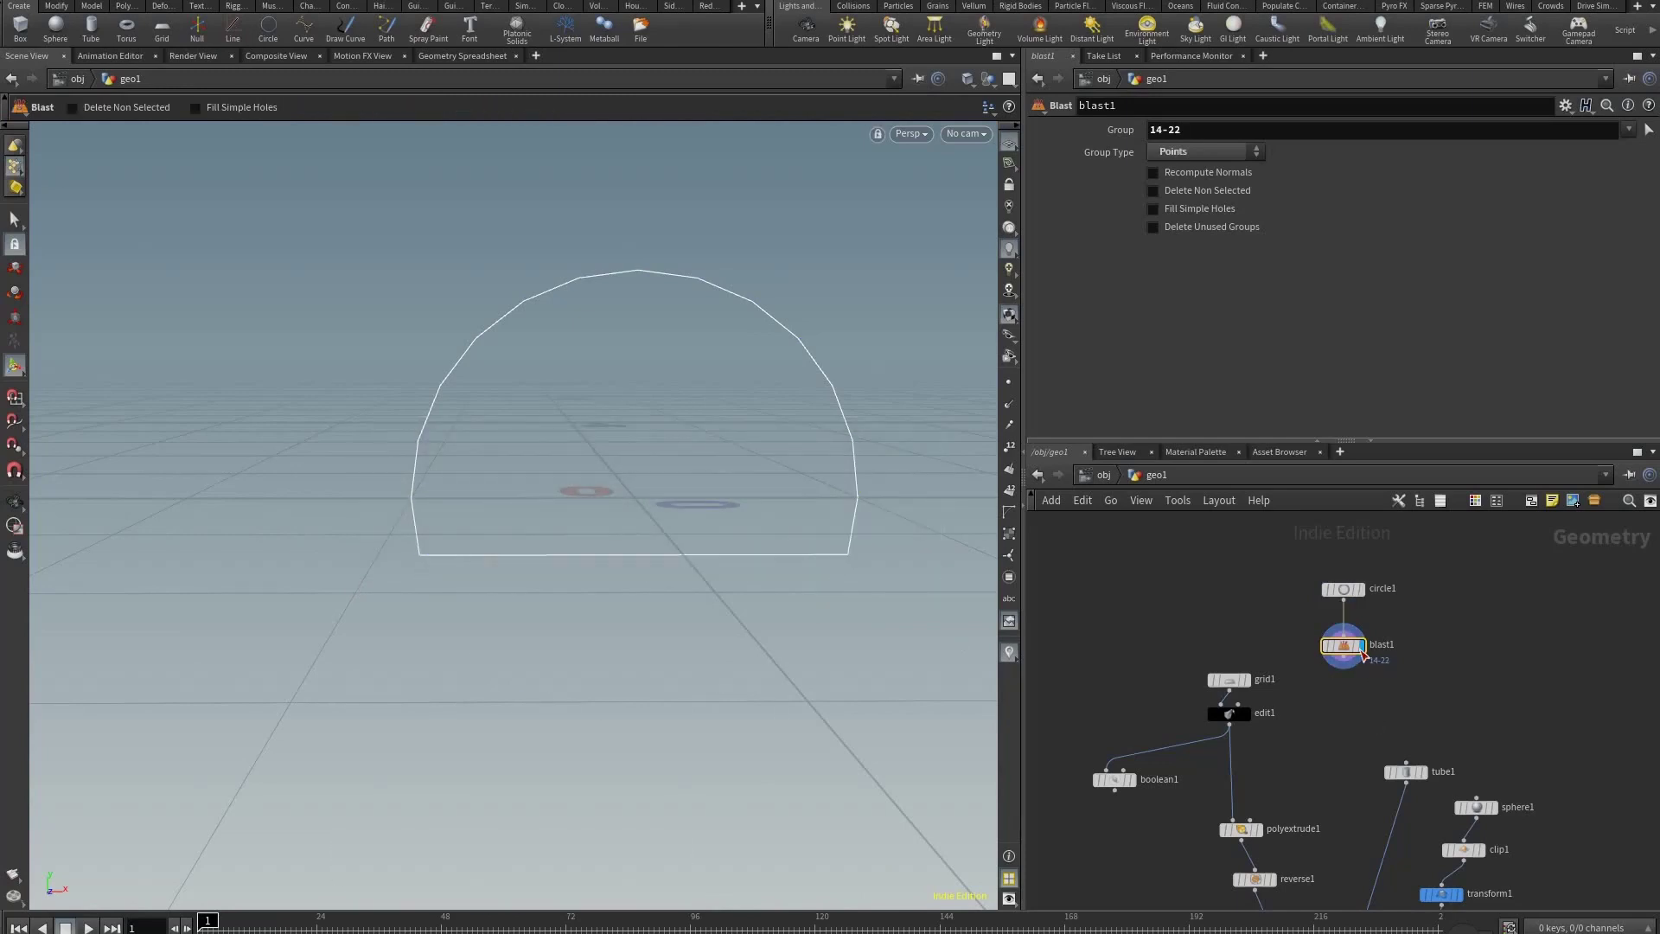
Add an Edit node below blast1
scroll(1357, 691, up, 3)
key(Tab)
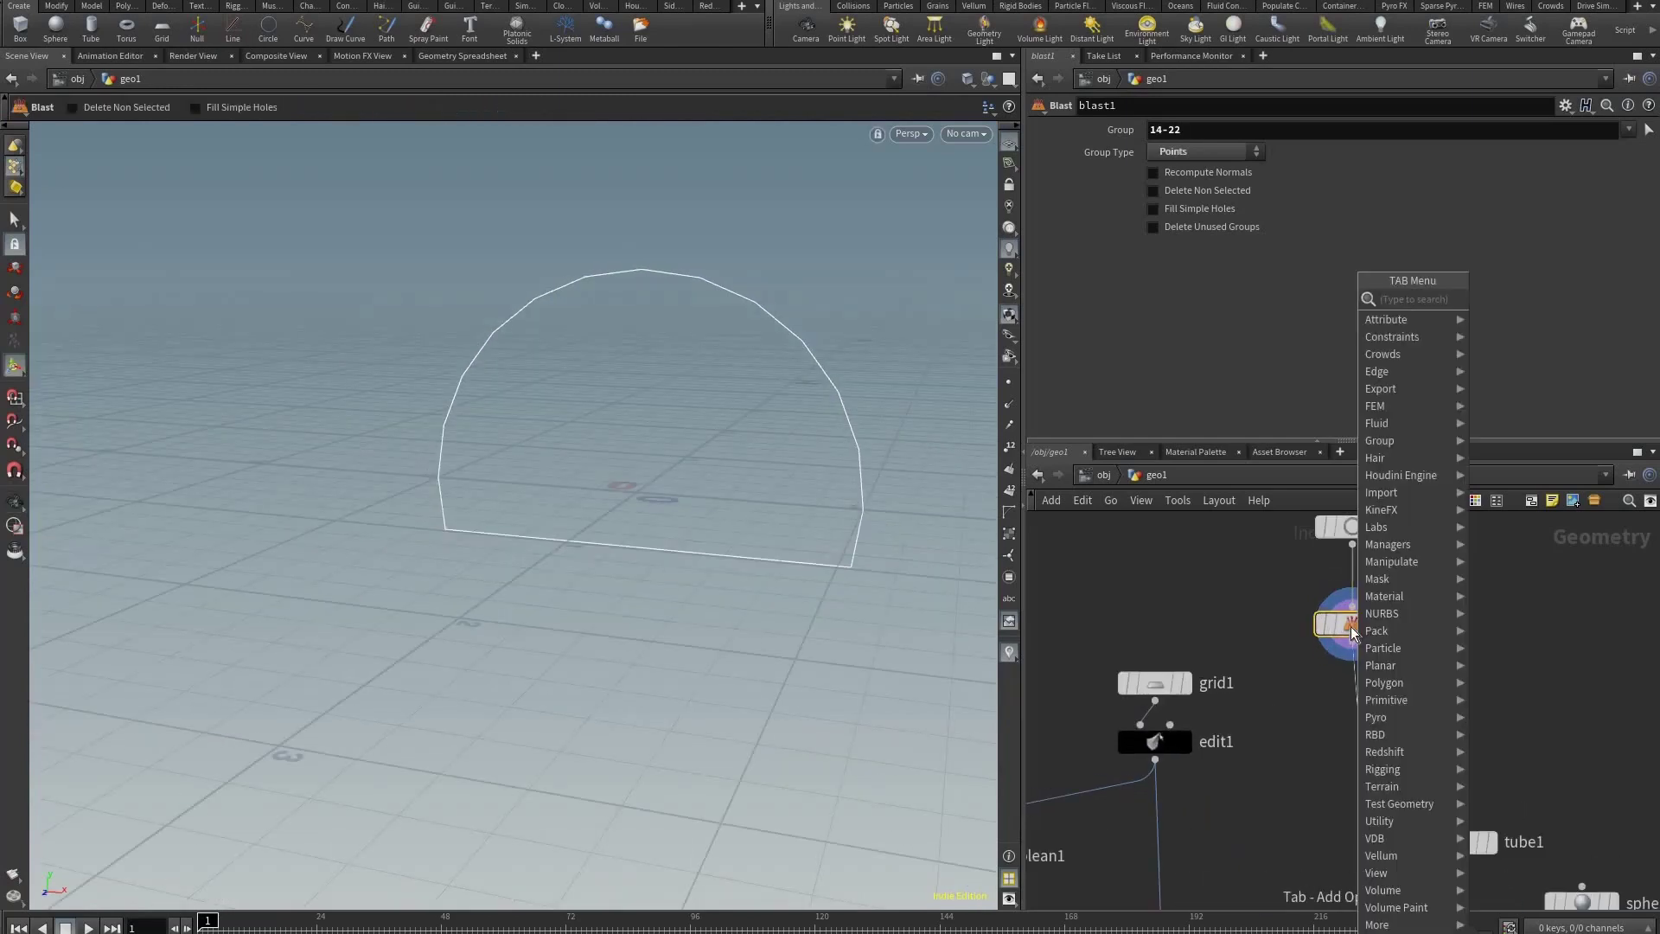
text(edi)
key(Return)
click(1353, 624)
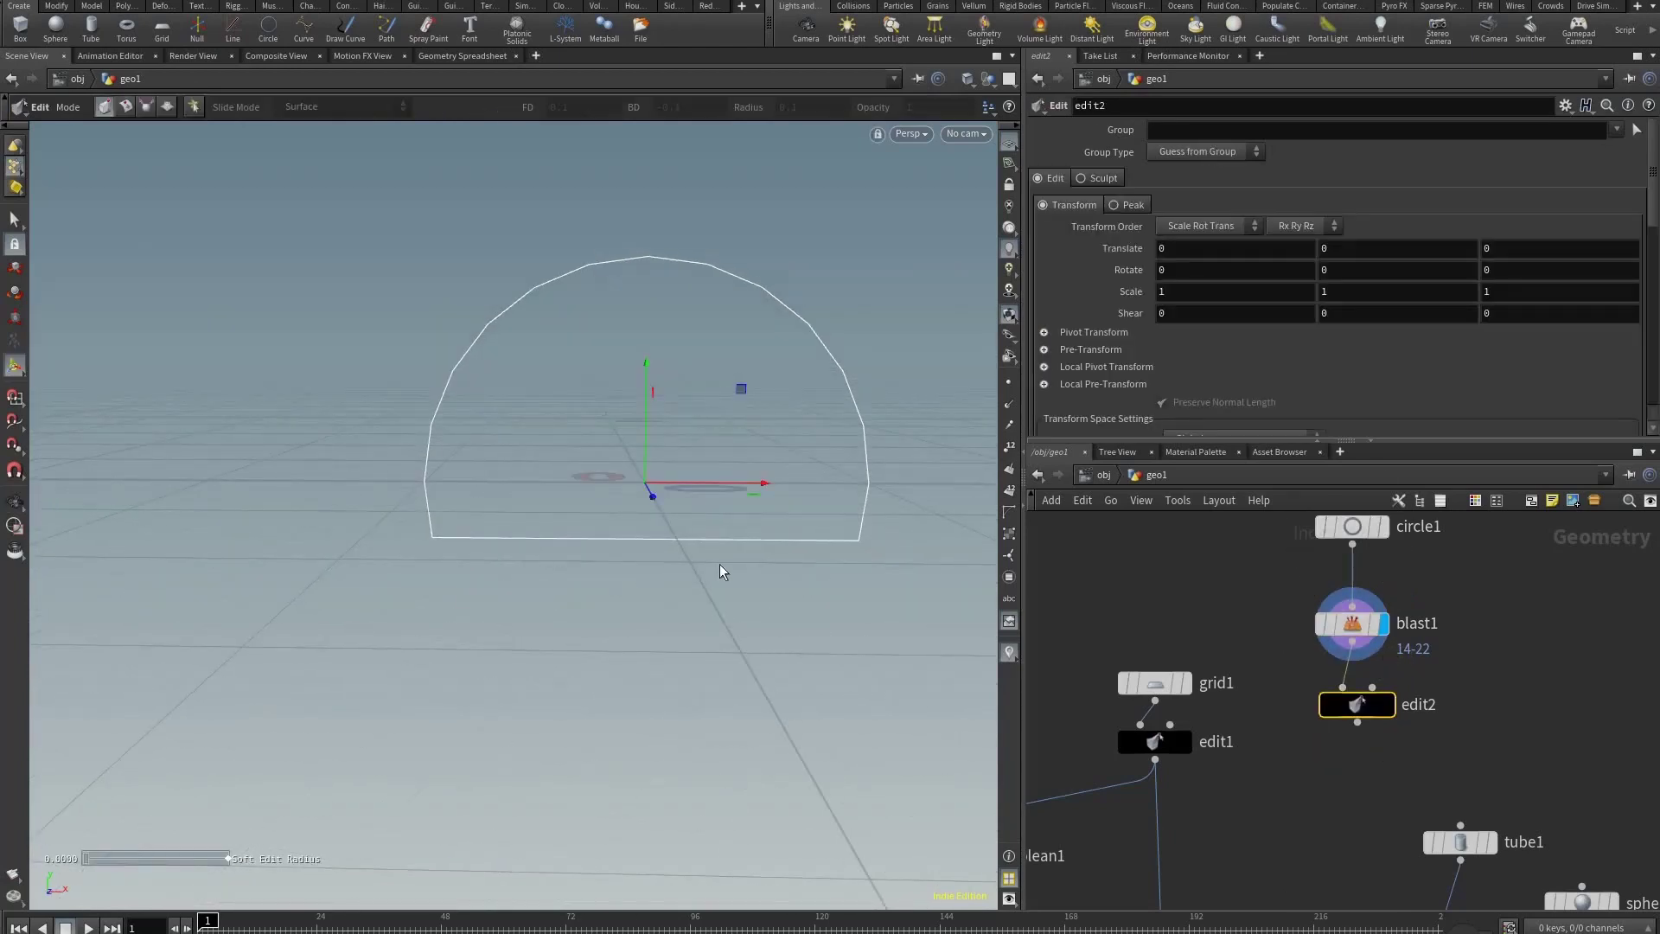
Select the arch's bottom points 13-14 in edit2 and scale them to about 1.041 in X
key(s)
click(774, 543)
key(e)
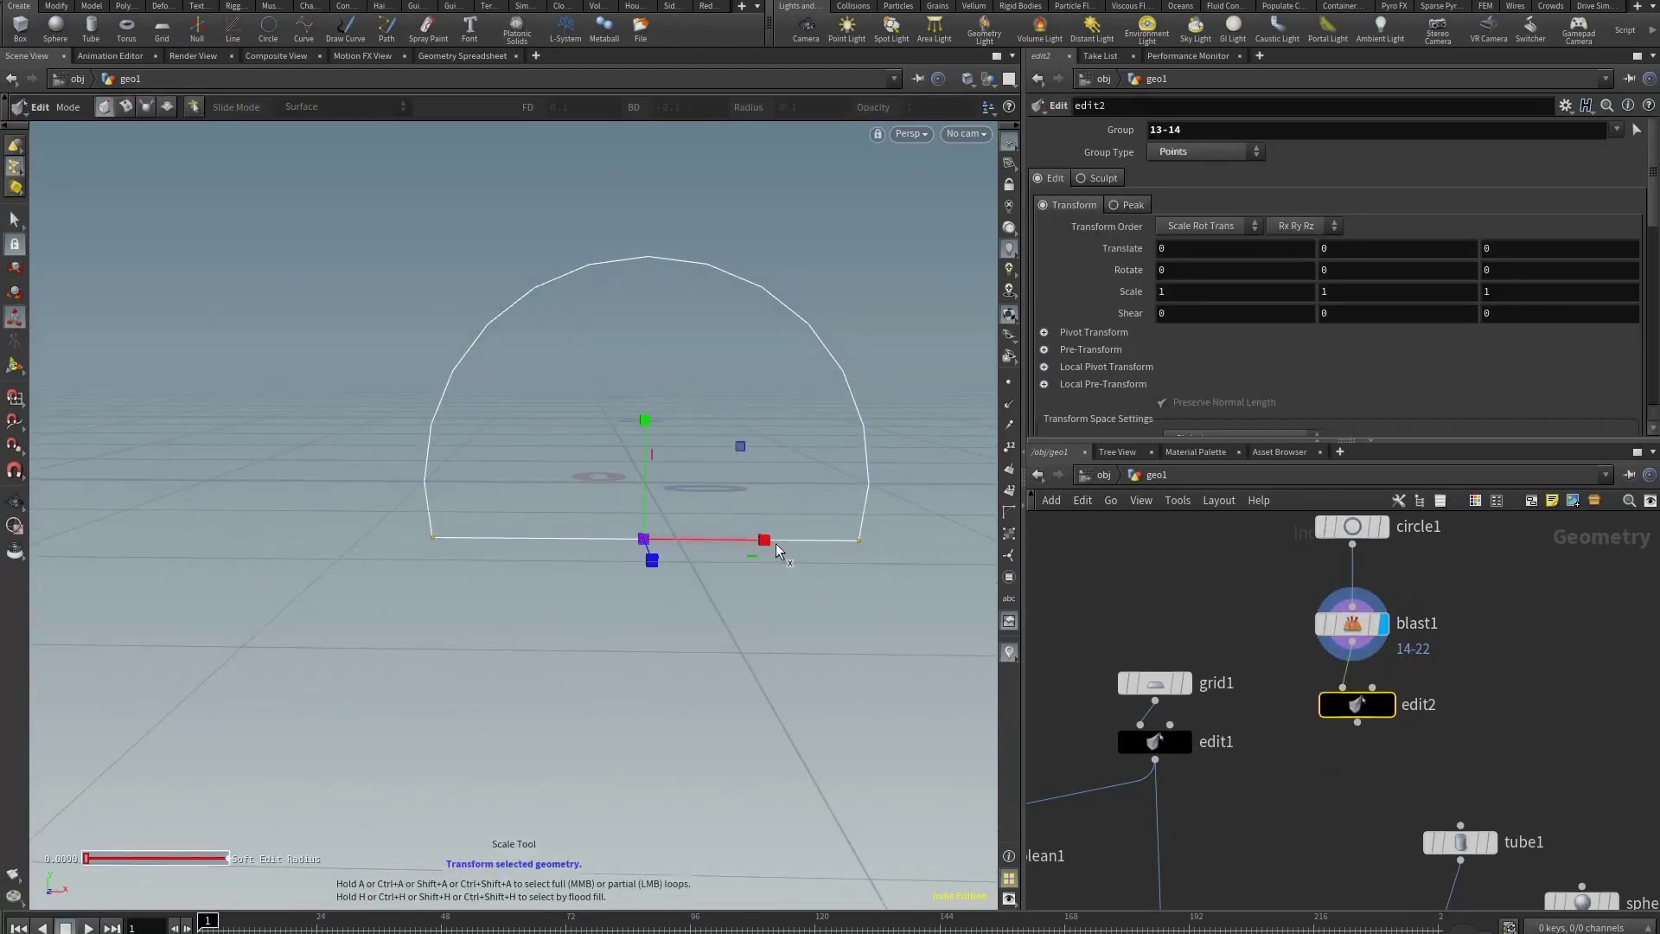
drag(775, 543, 779, 544)
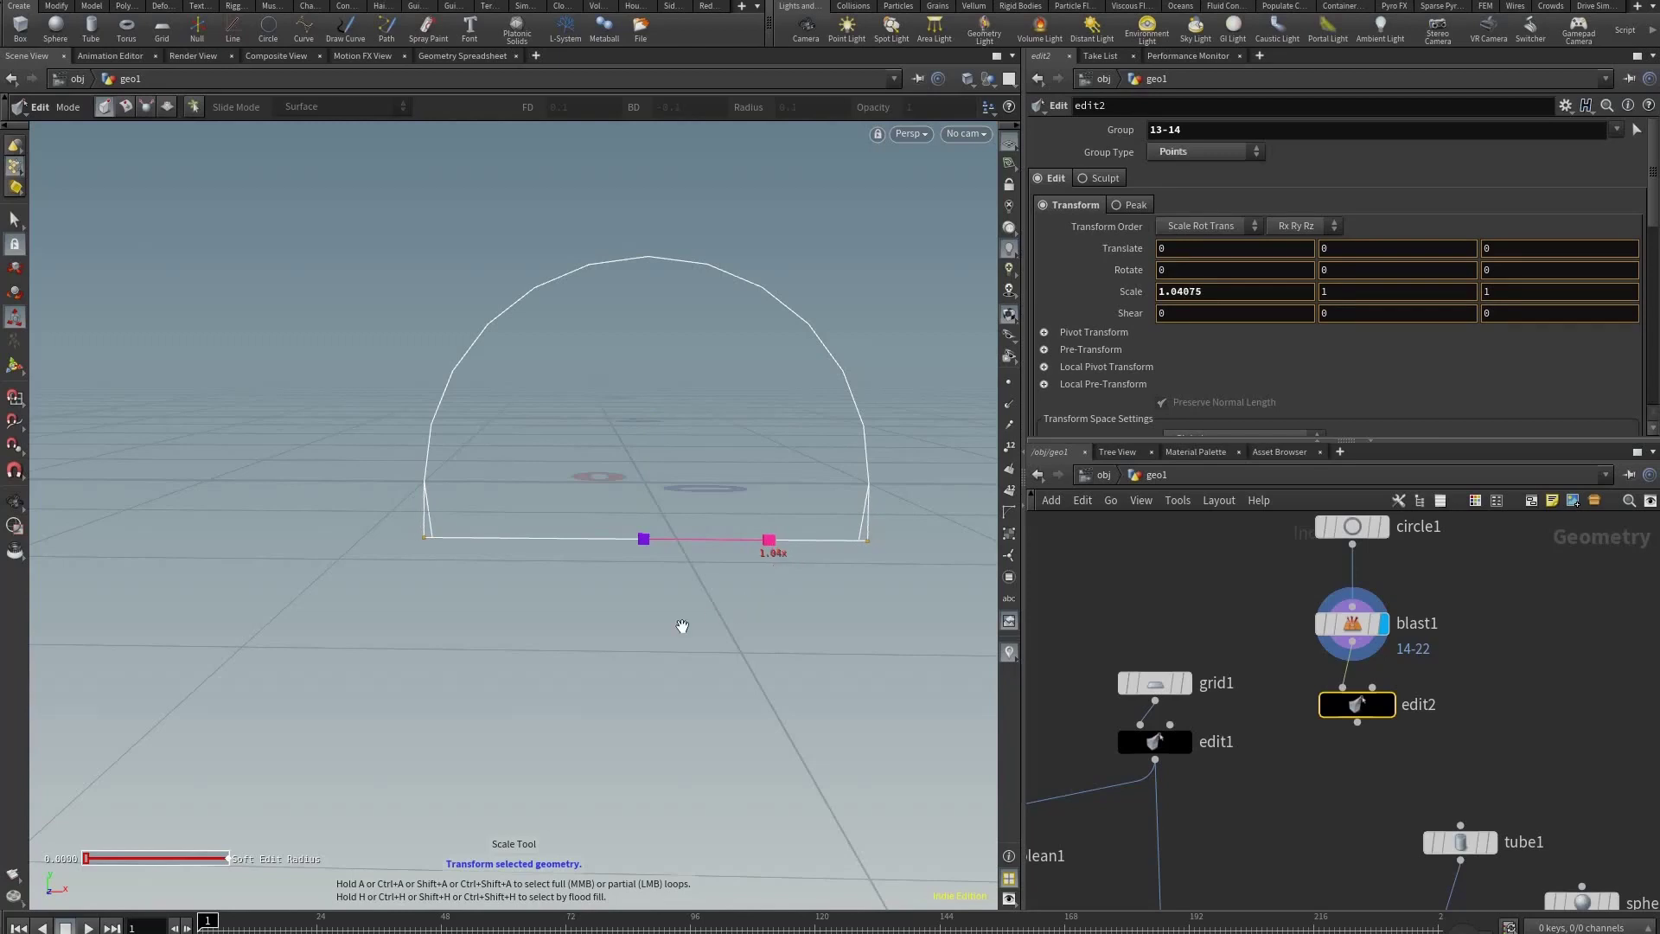
Lower the arch's two bottom points with a Y translation of about -2.583 and display edit2
alt+drag(630, 470, 655, 750)
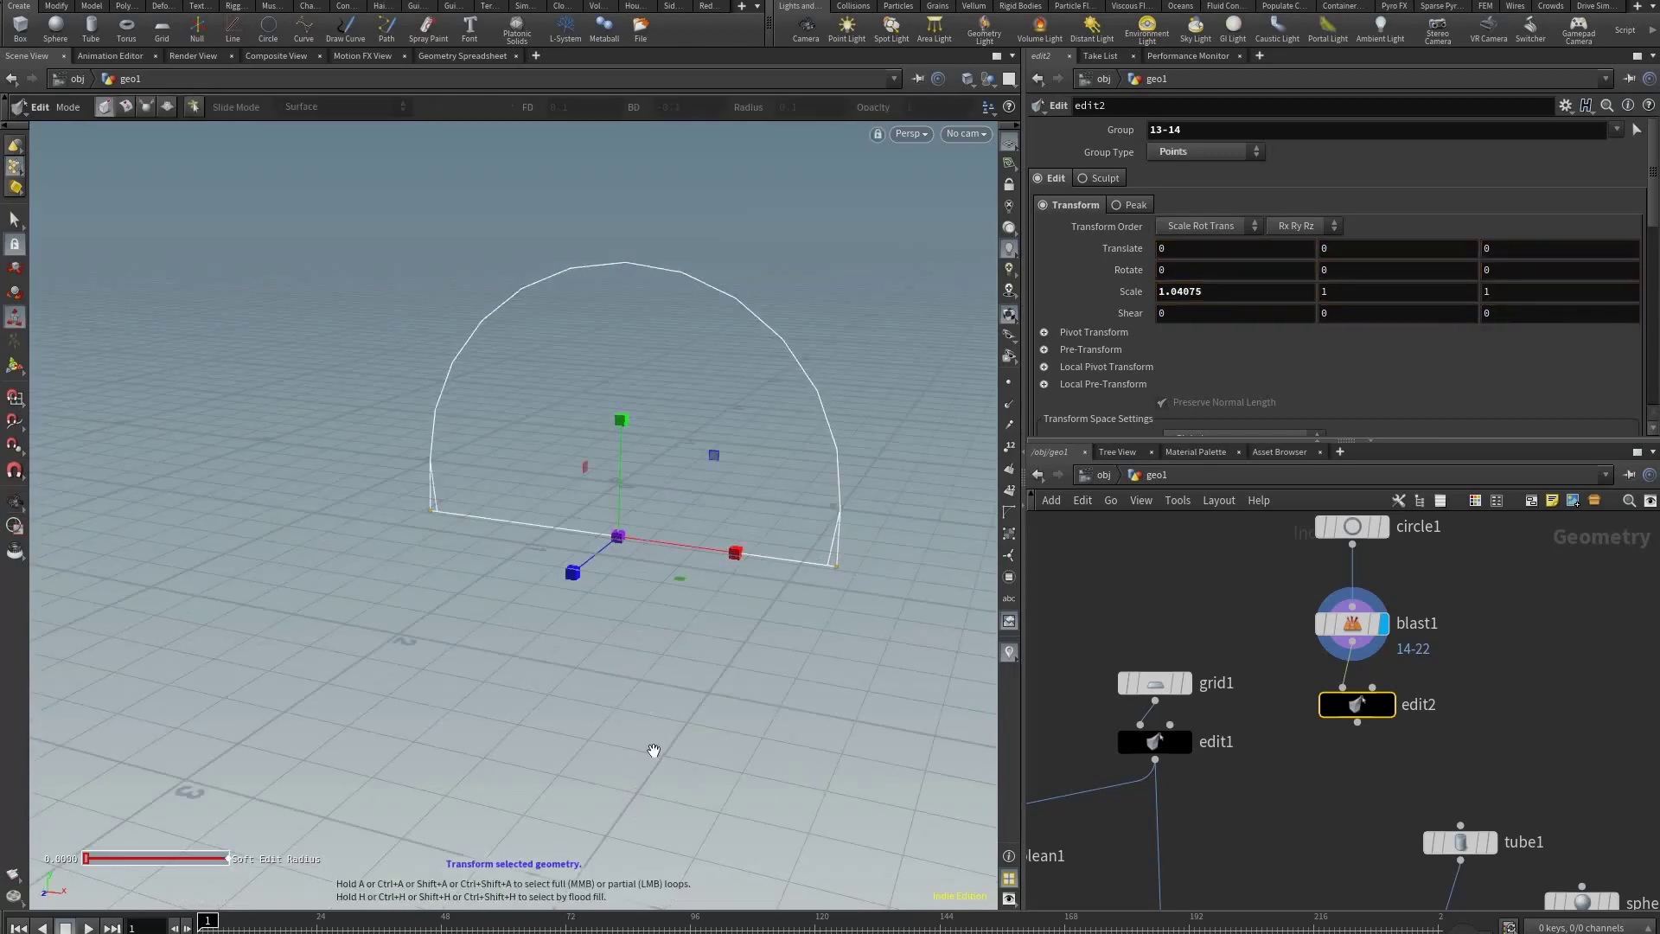
drag(620, 422, 644, 562)
scroll(631, 585, down, 6)
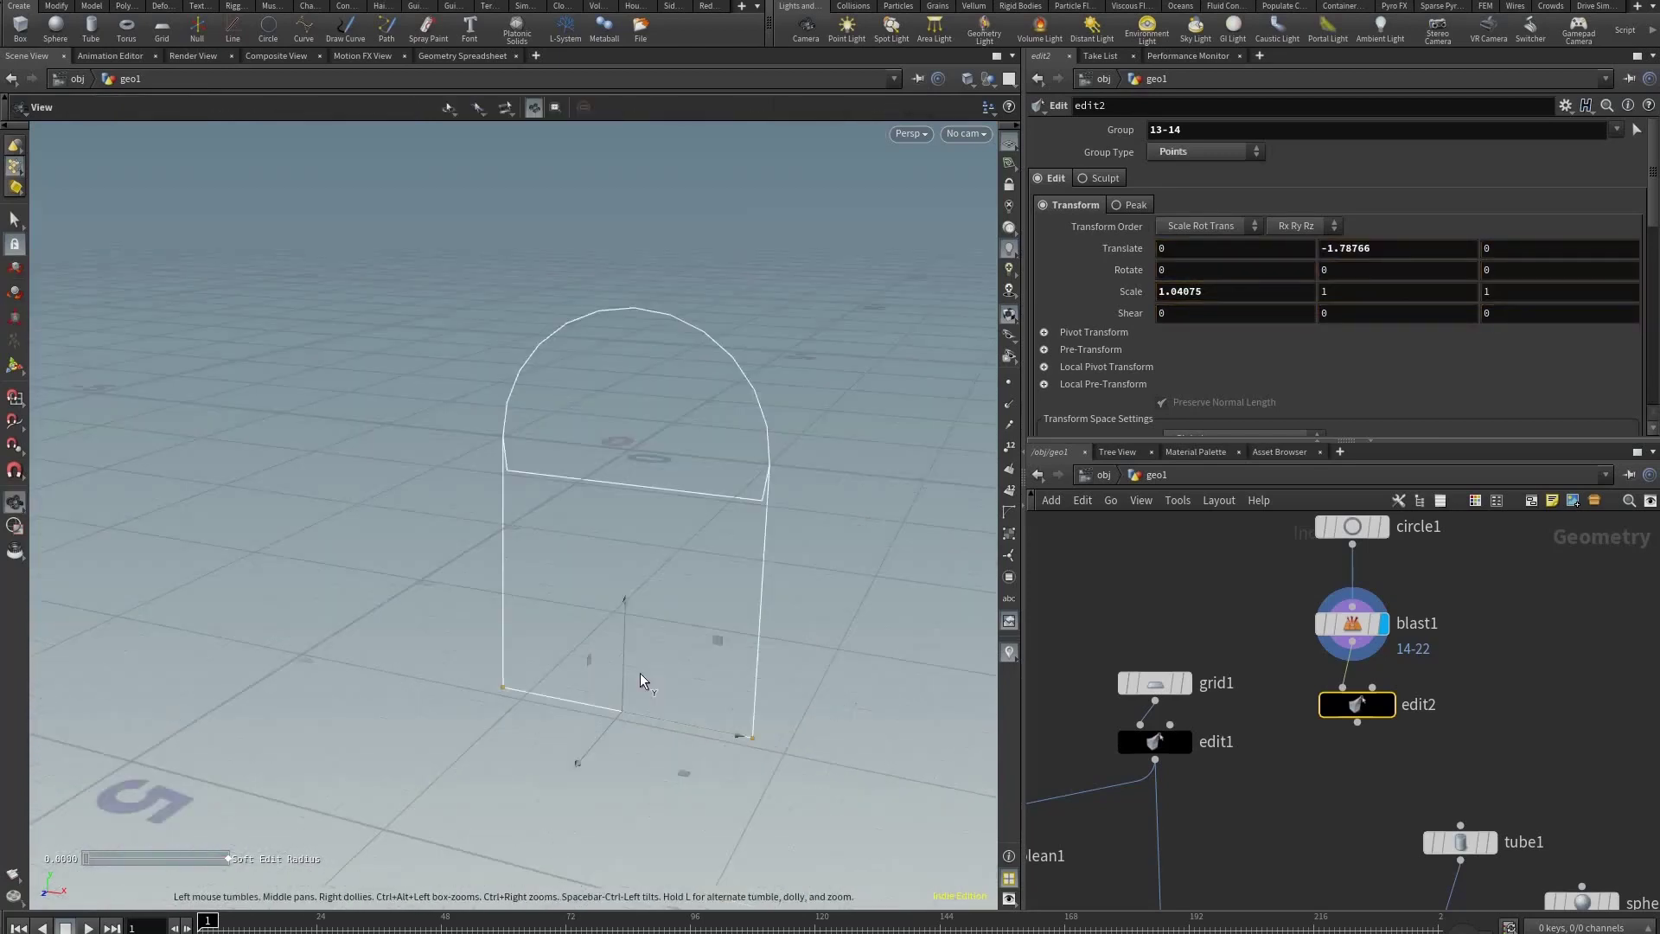
mouse_move(645, 651)
alt+mouse_down()
mouse_move(693, 570)
mouse_move(637, 637)
alt+mouse_up()
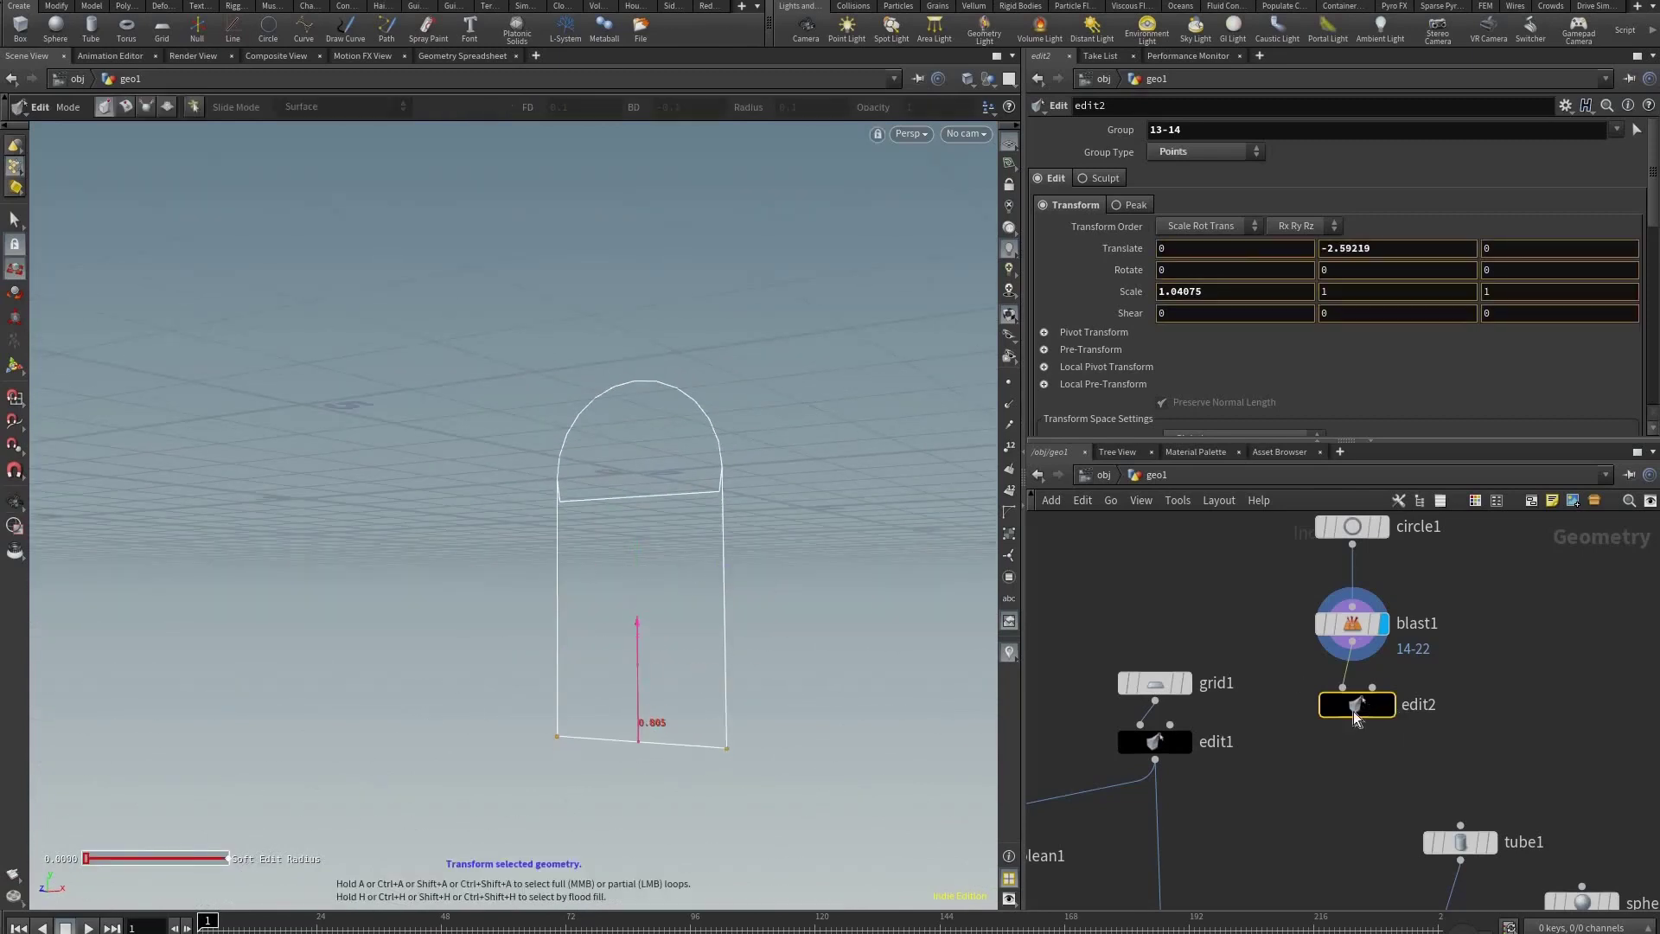
alt+drag(647, 549, 596, 624)
click(1388, 705)
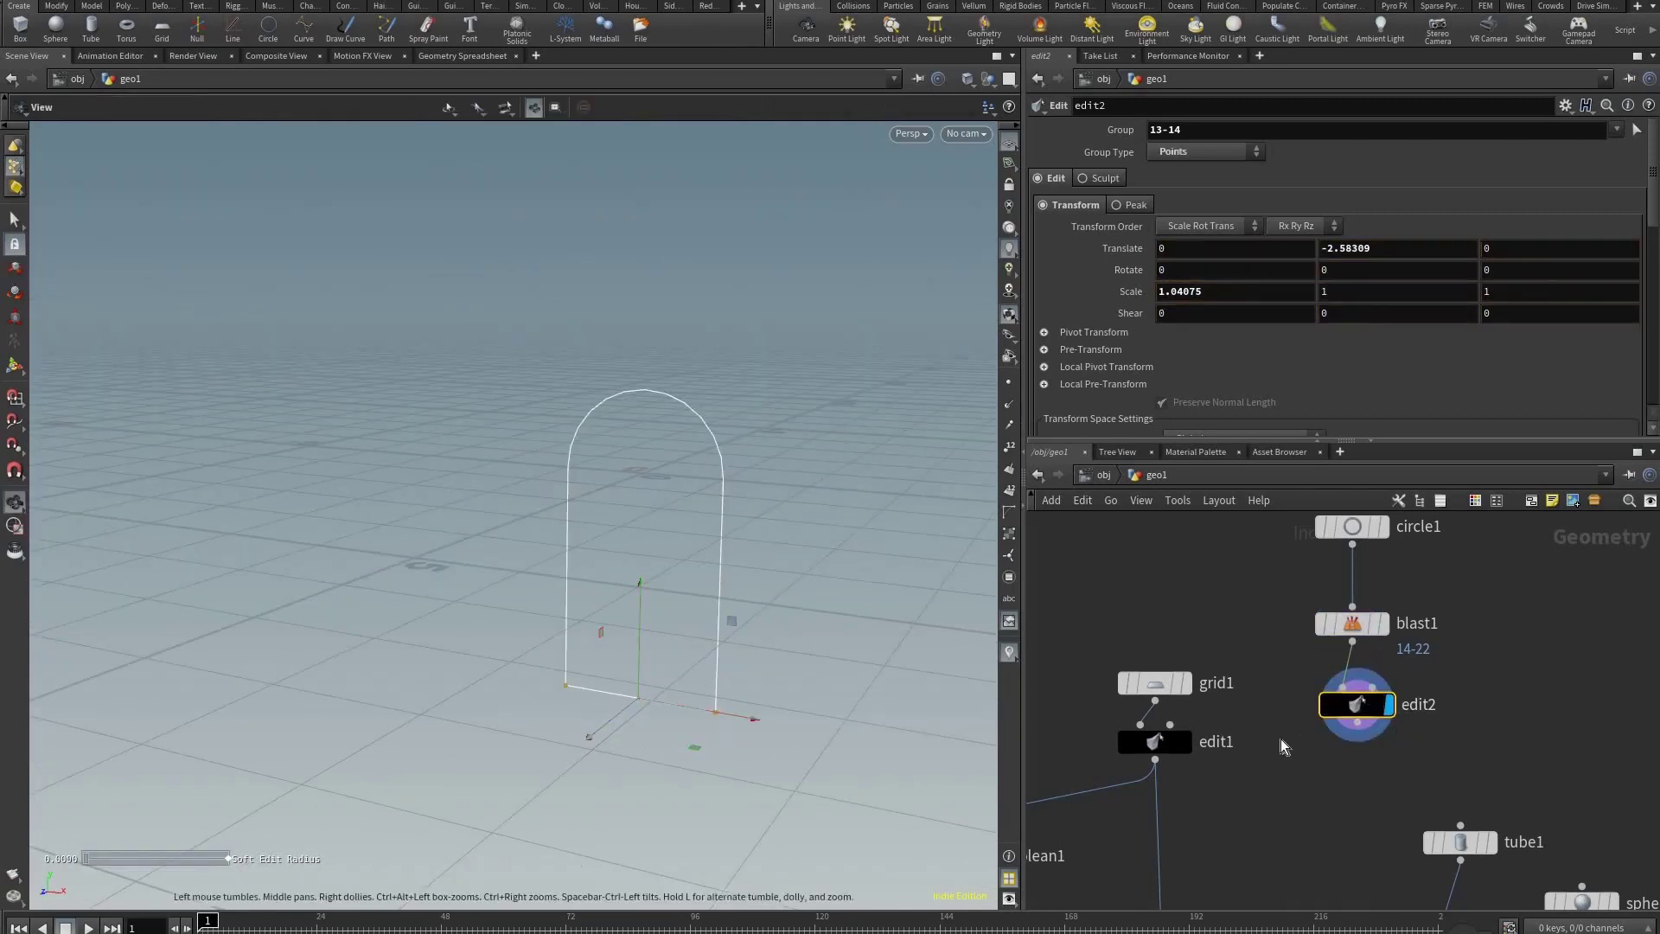
Add a PolyExtrude node below edit2 and display it
alt+drag(640, 528, 575, 601)
key(Tab)
text(poly)
key(Return)
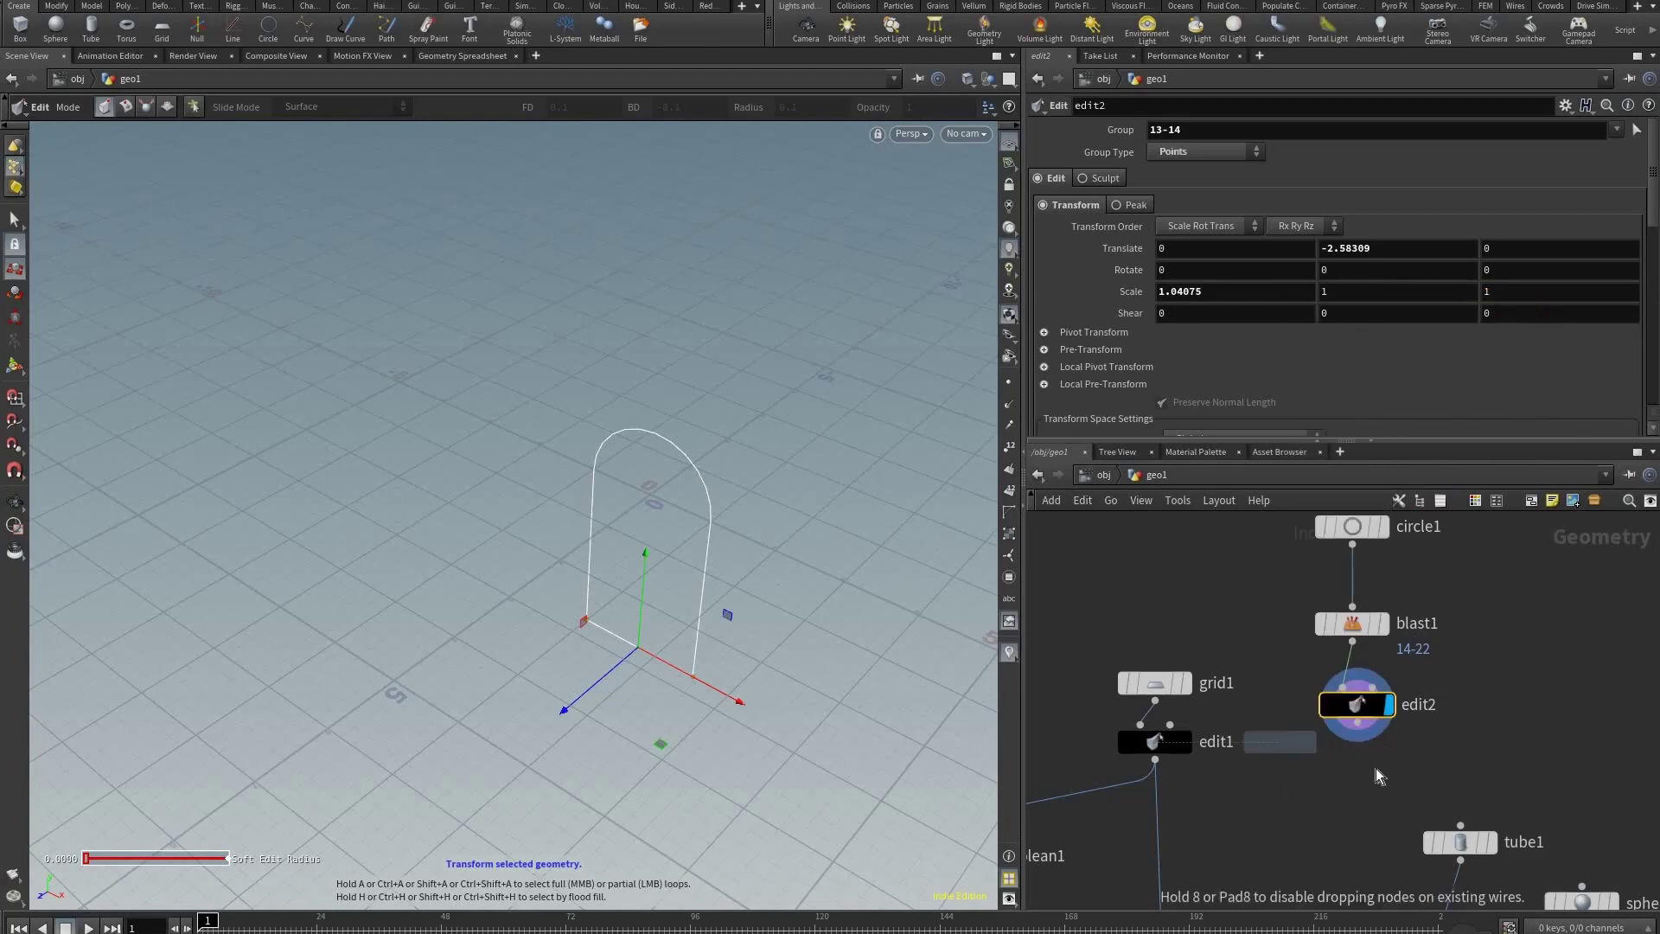
click(1359, 760)
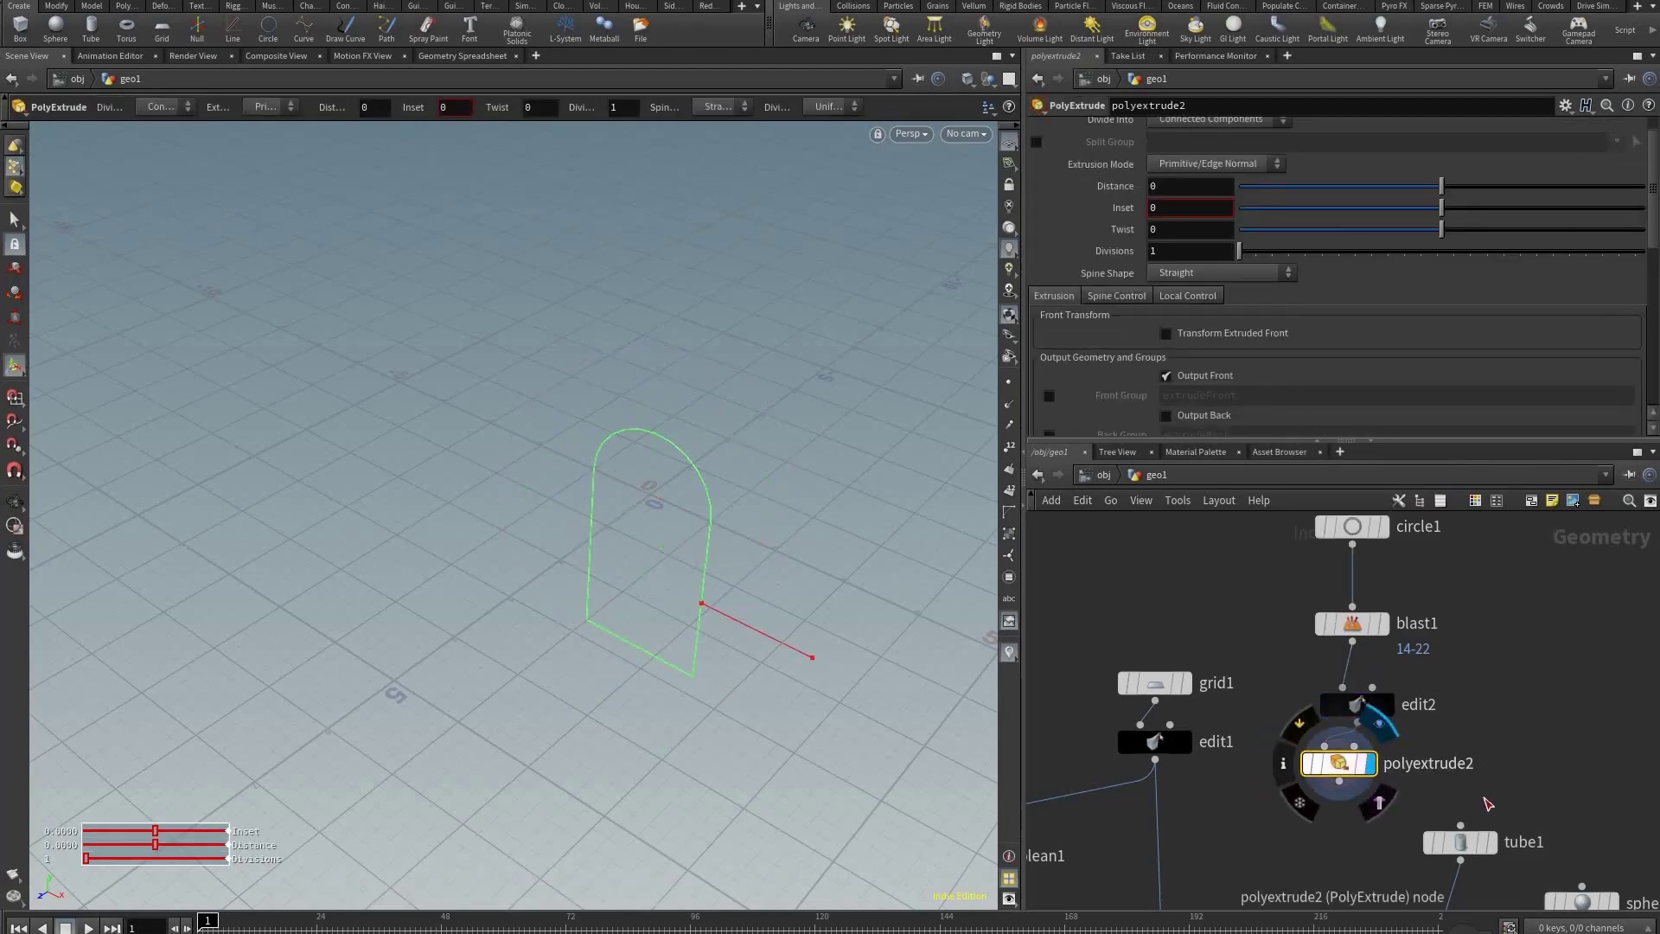
Align the circle1, blast1, edit2 and polyextrude2 nodes in a vertical column and reposition the chain beside grid1
scroll(1342, 616, down, 1)
middle_drag(1342, 611, 1314, 649)
drag(1300, 562, 1327, 599)
key(l)
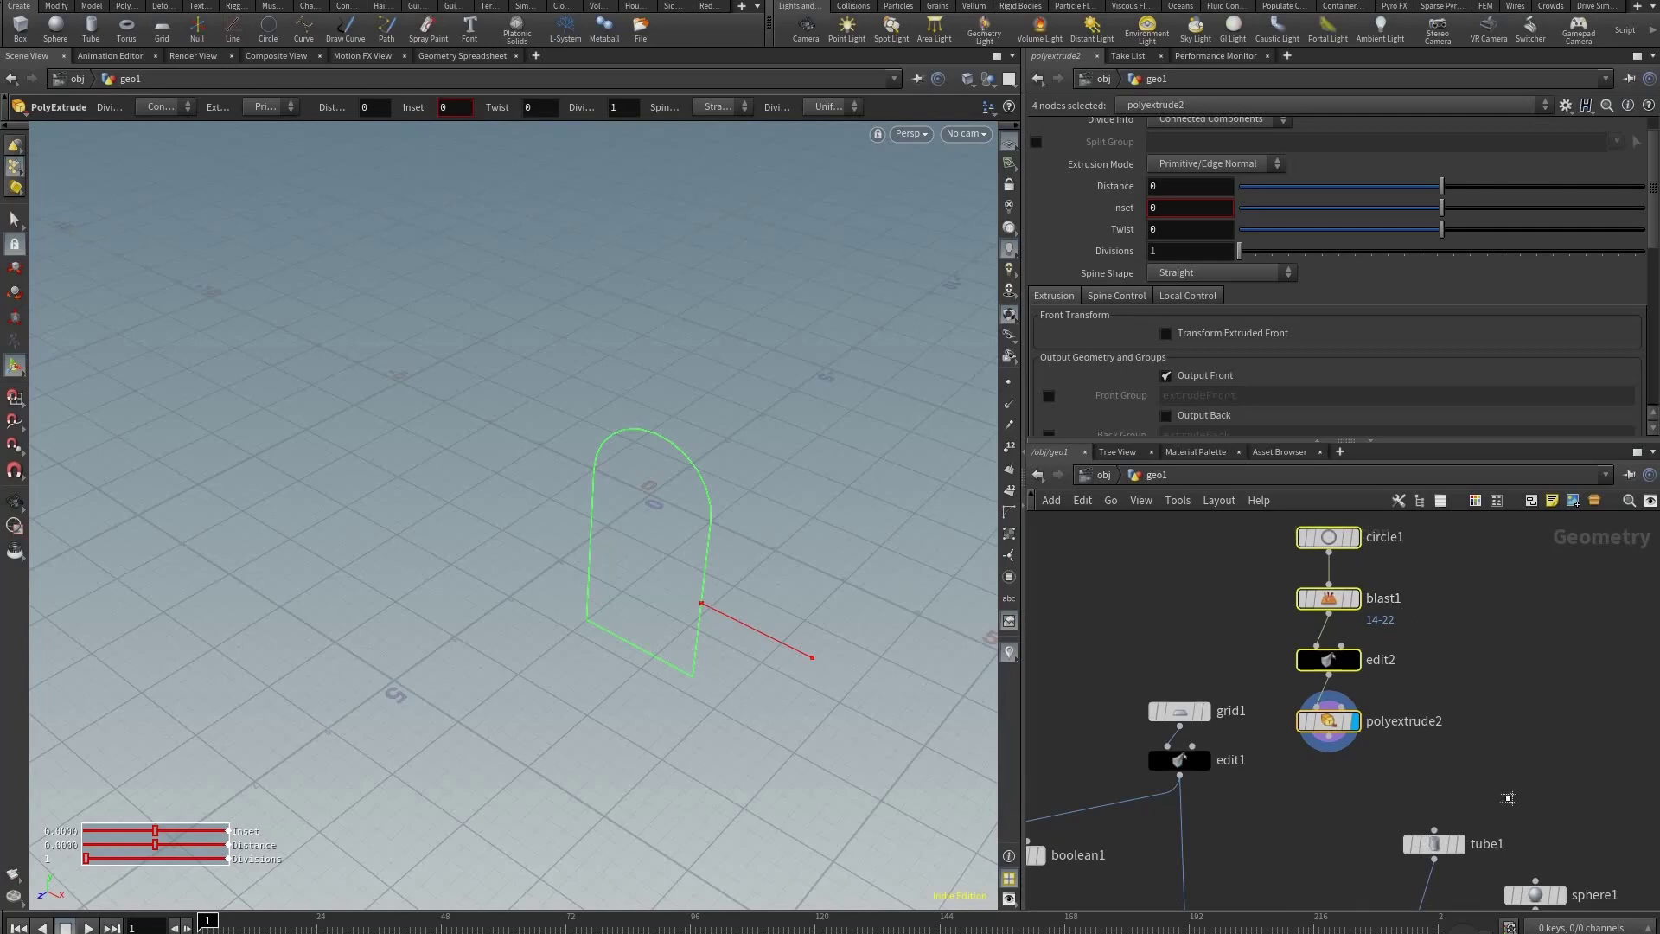
key(l)
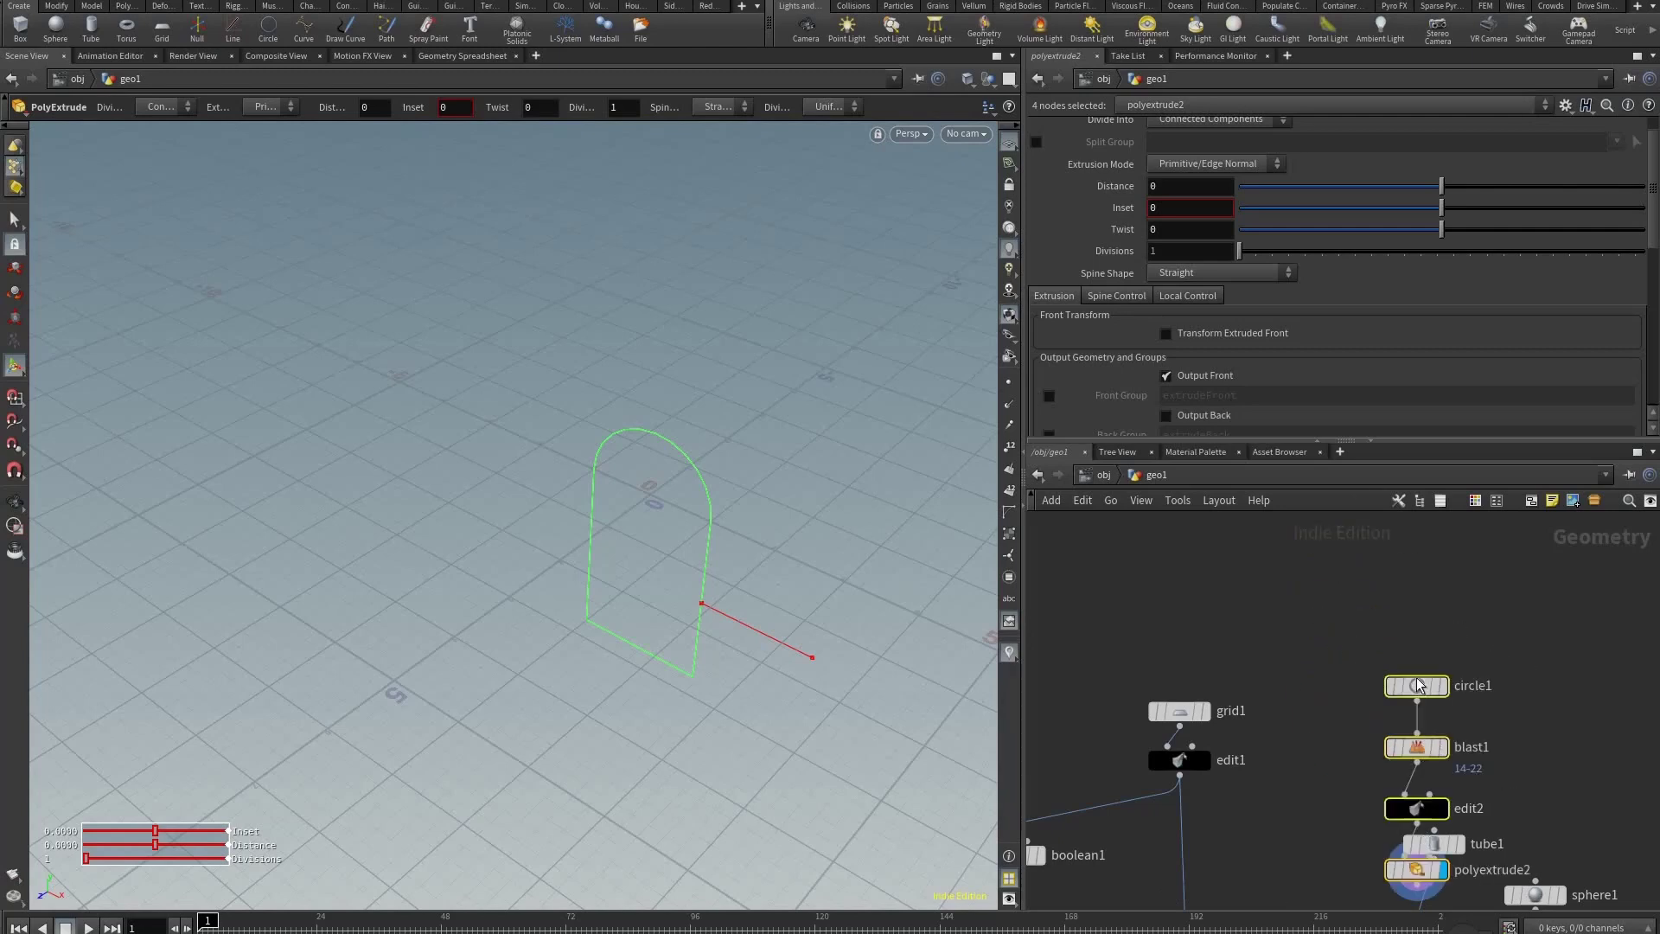
key(ctrl+z)
click(1371, 716)
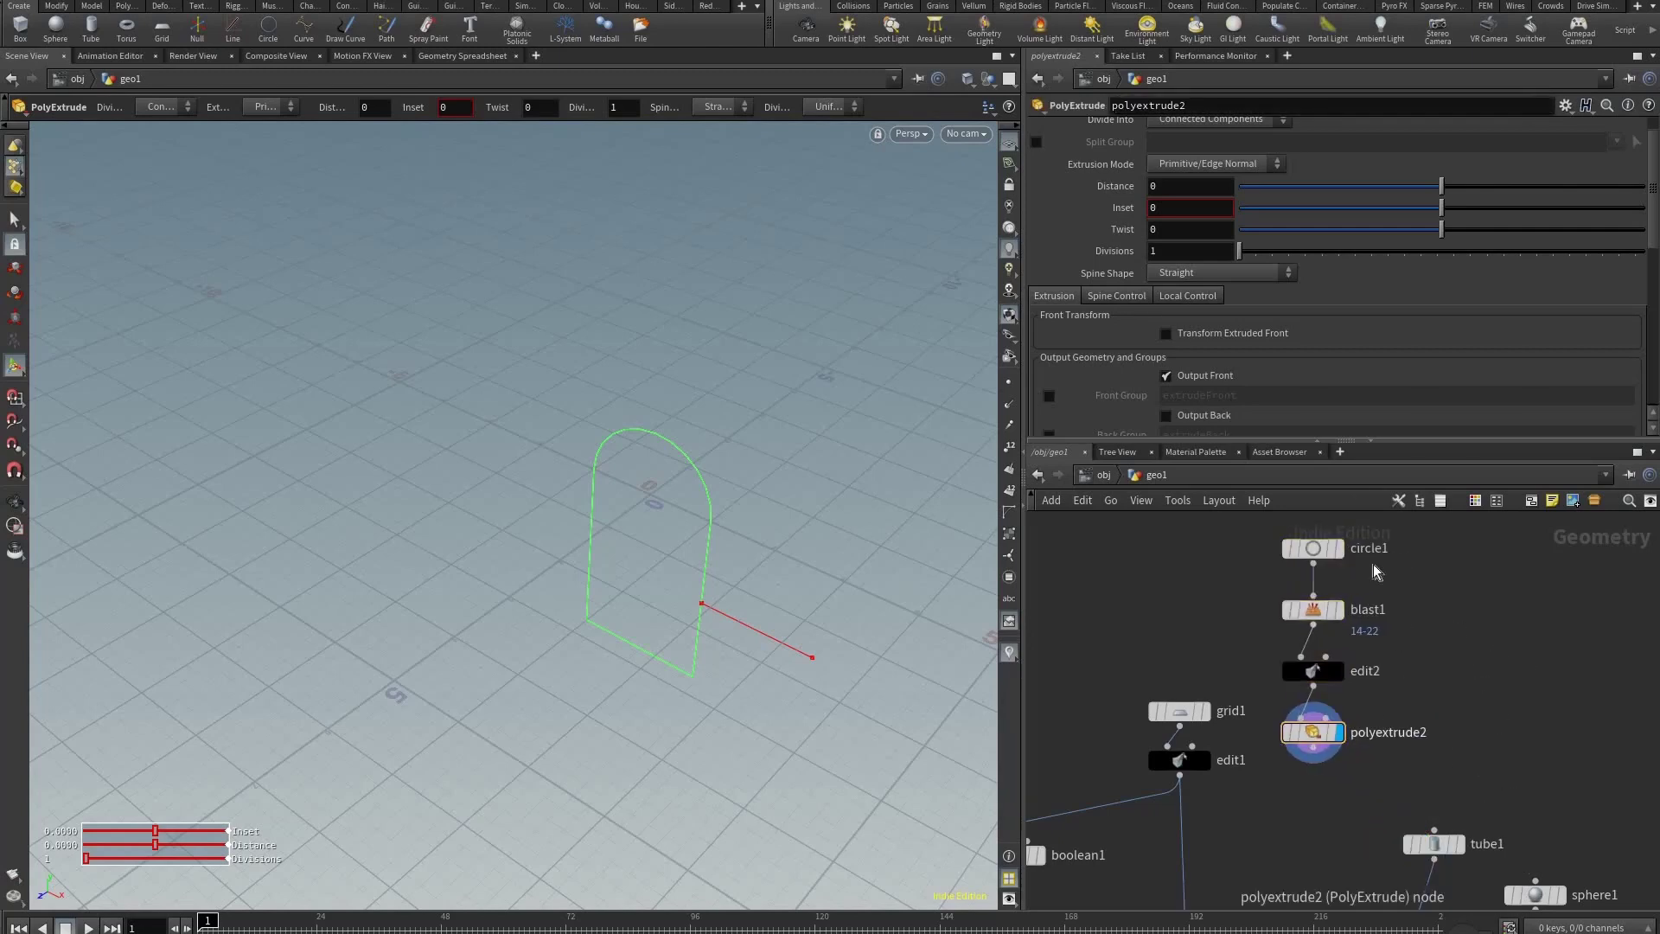
middle_drag(1195, 335, 1219, 298)
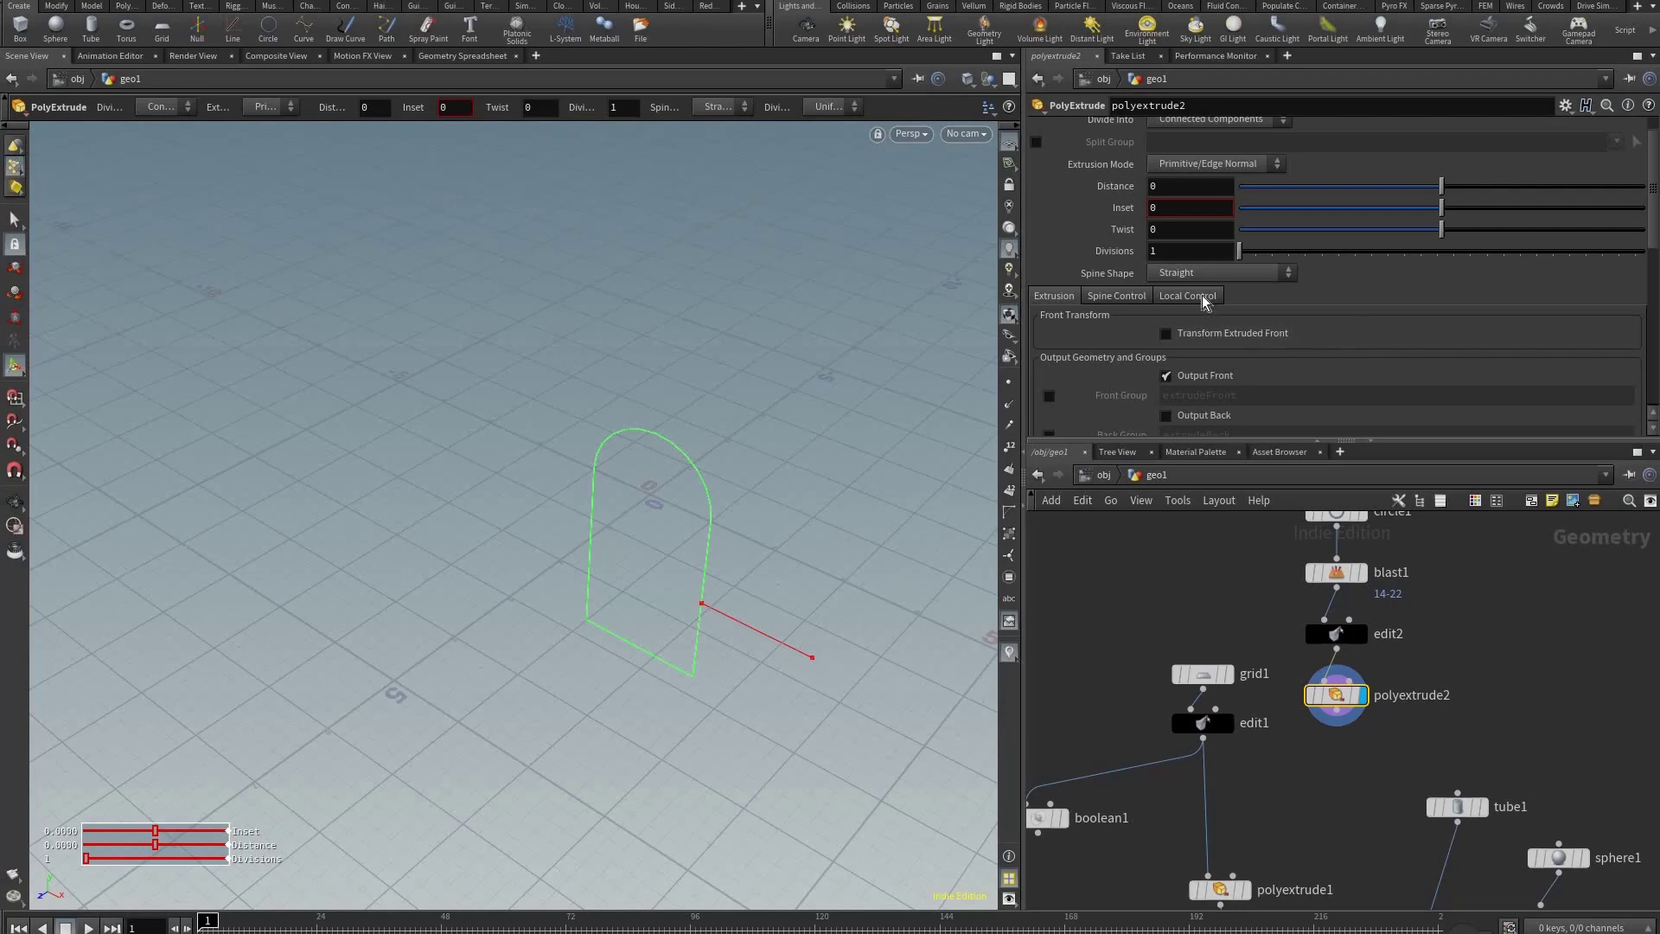
Enable Transform Extruded Front on polyextrude2 in Global space and extrude the arch with a Z translation of about 2.709
click(1184, 333)
scroll(1262, 354, down, 2)
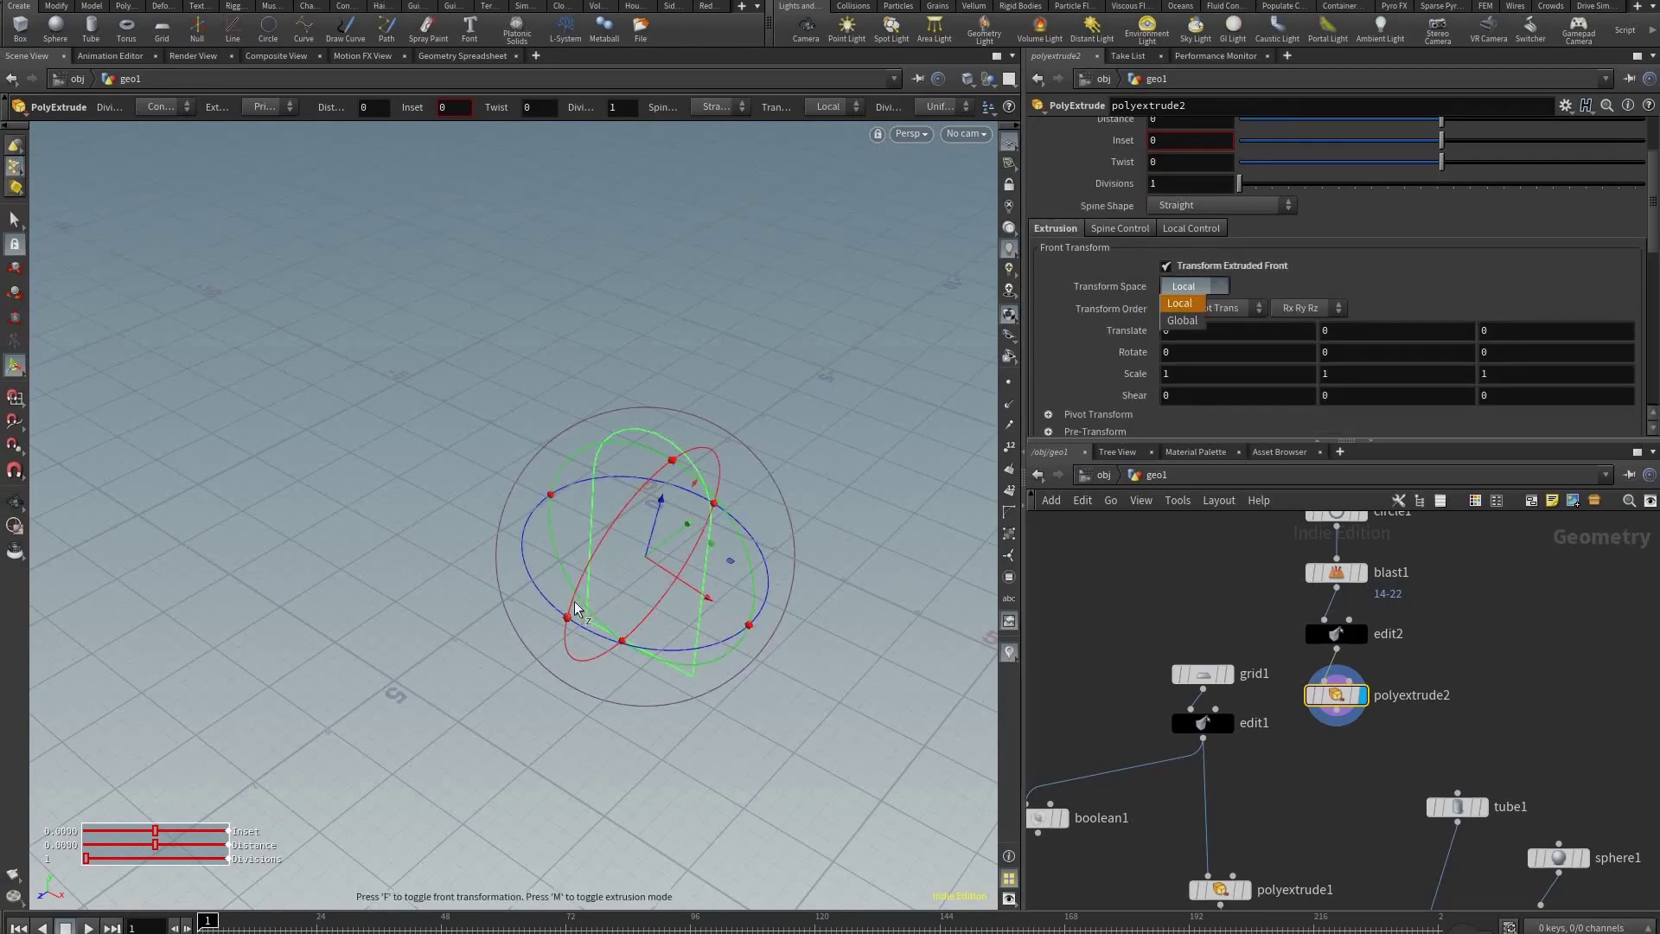
key(Down)
key(Return)
middle_drag(480, 657, 360, 750)
scroll(1340, 740, up, 3)
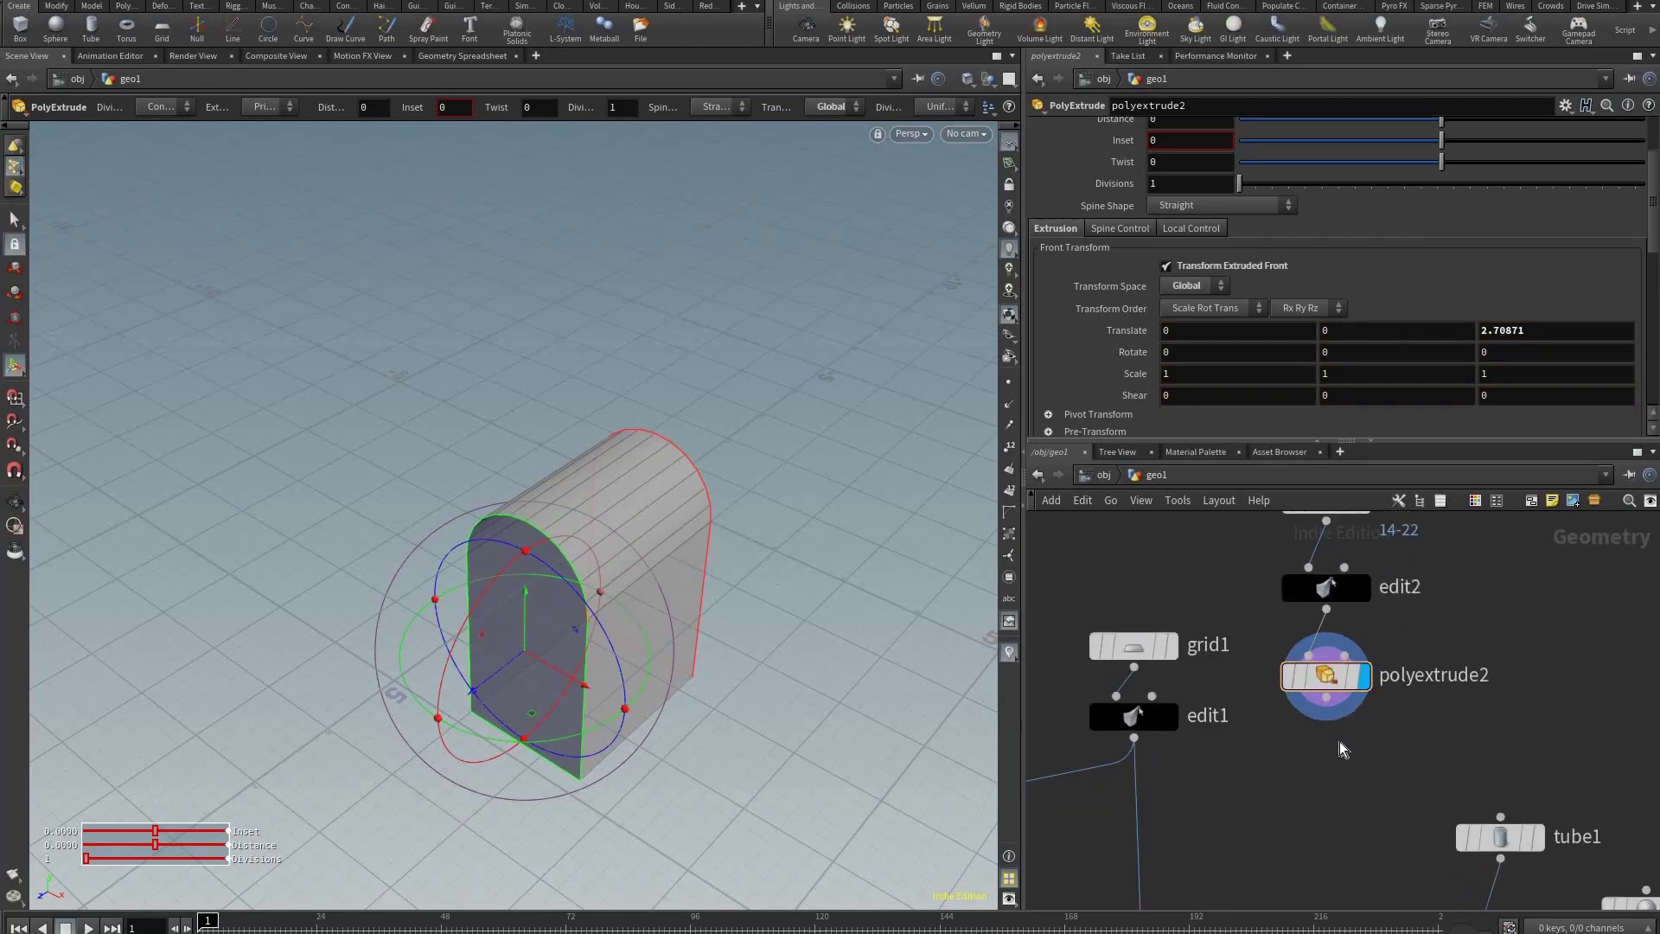
Add a PolyFill node below polyextrude2 to close the open faces of the extruded arch
key(Tab)
text(poi)
key(Return)
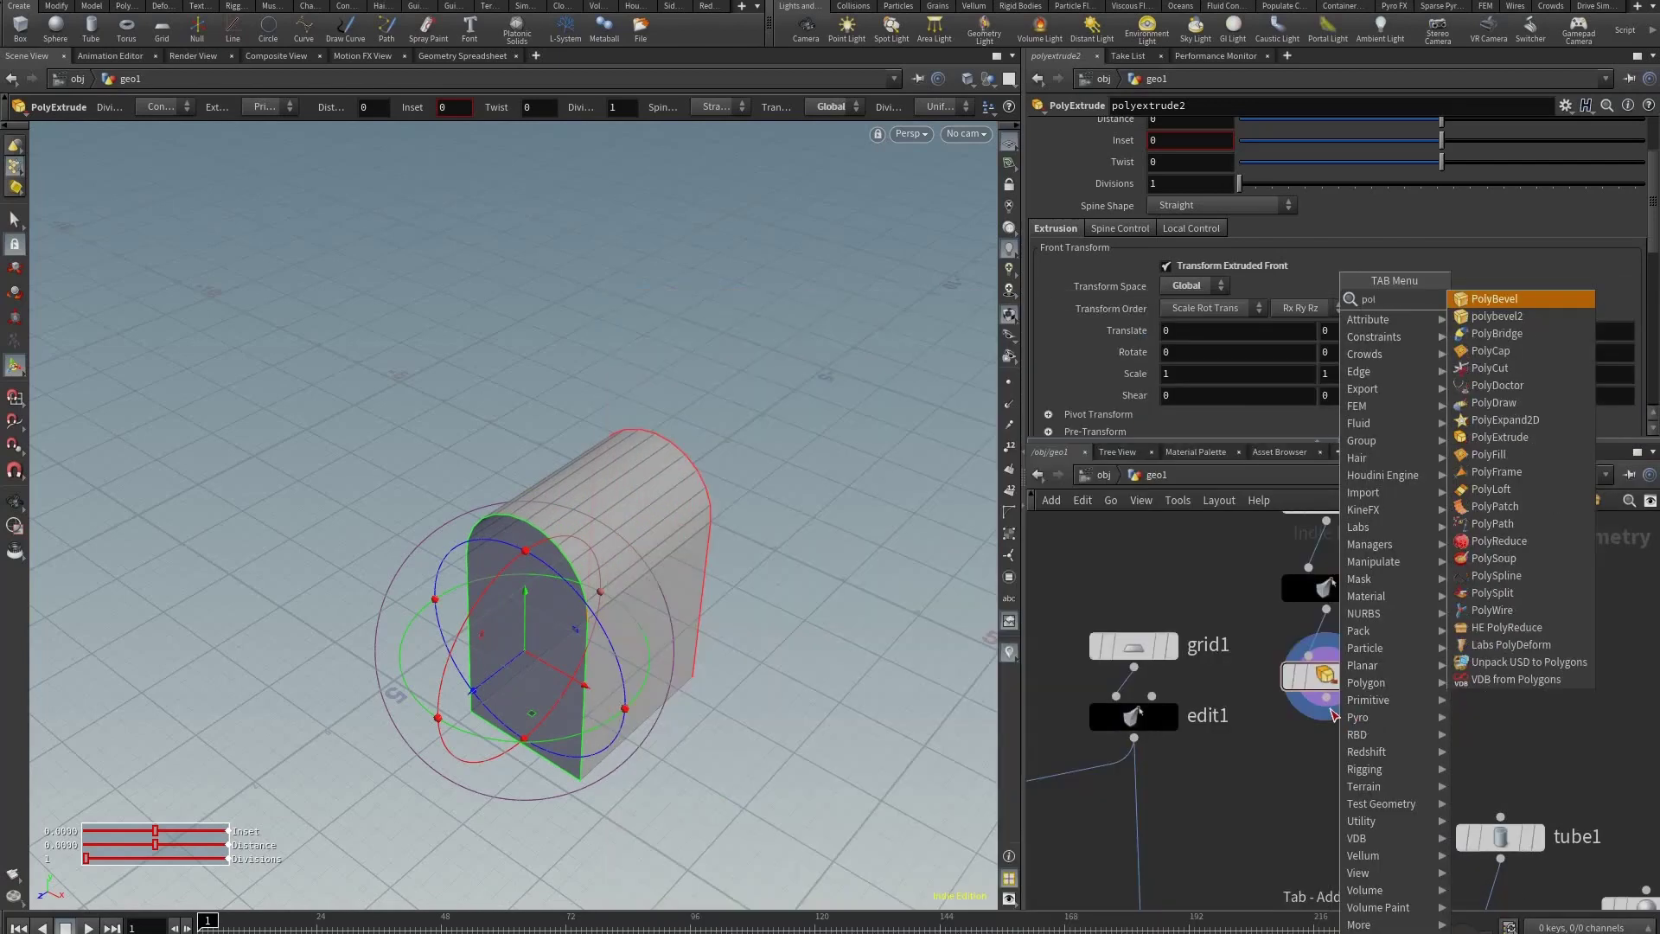
key(Return)
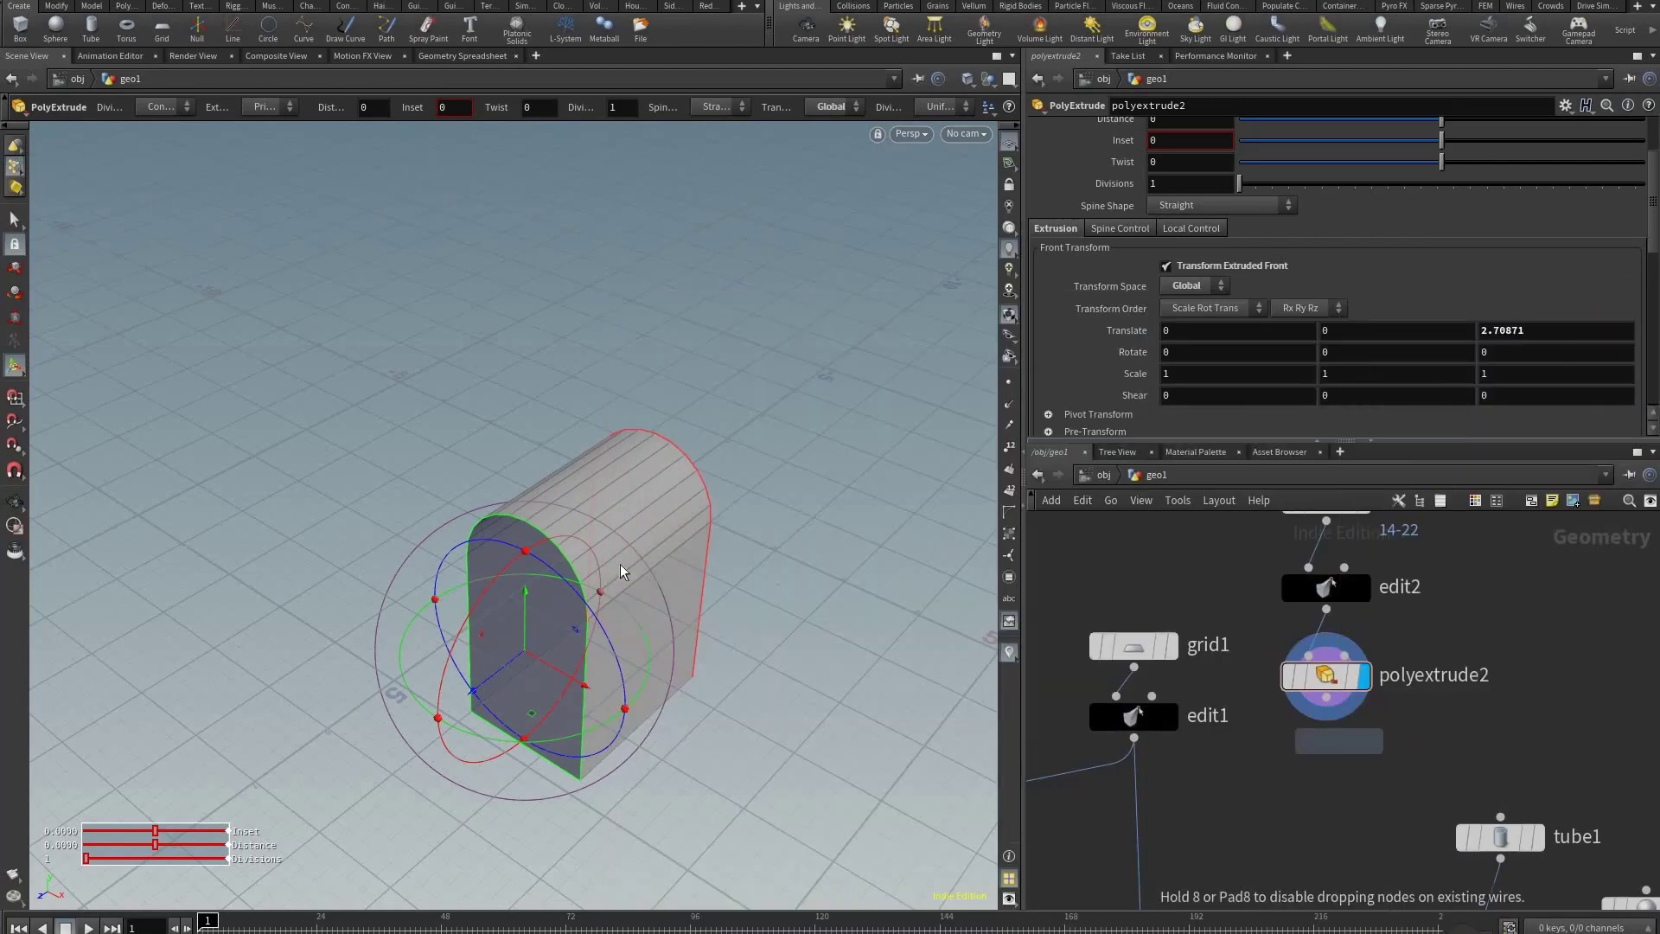
click(1364, 763)
alt+drag(752, 581, 657, 484)
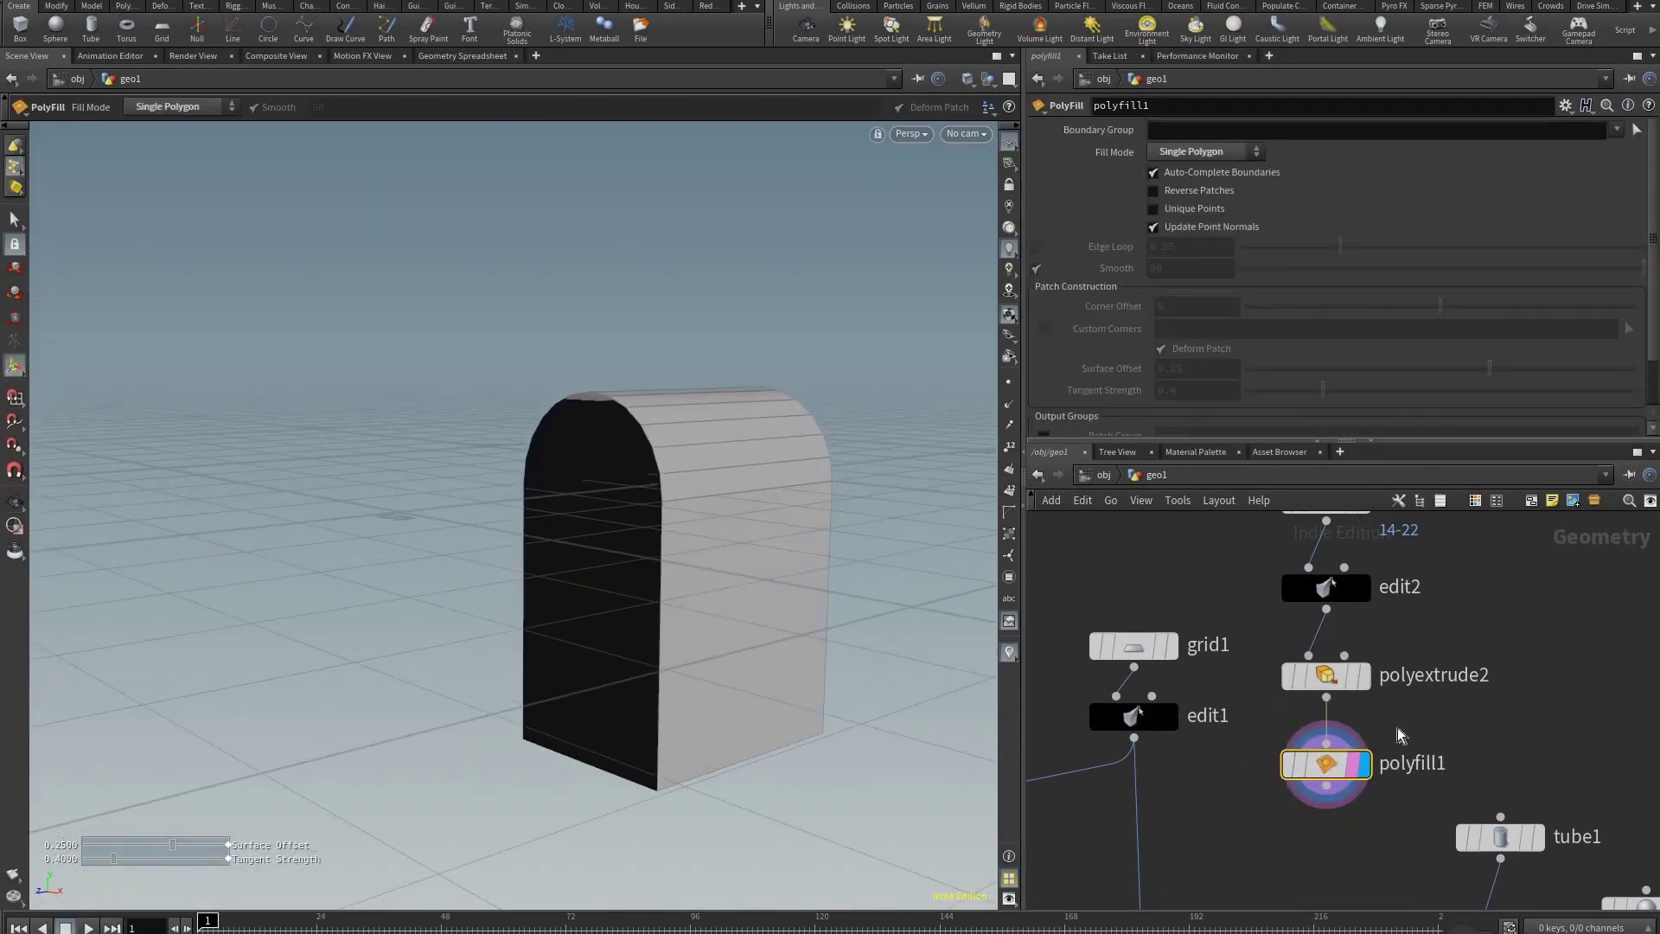
Insert a Fuse node between polyextrude2 and polyfill1
key(Tab)
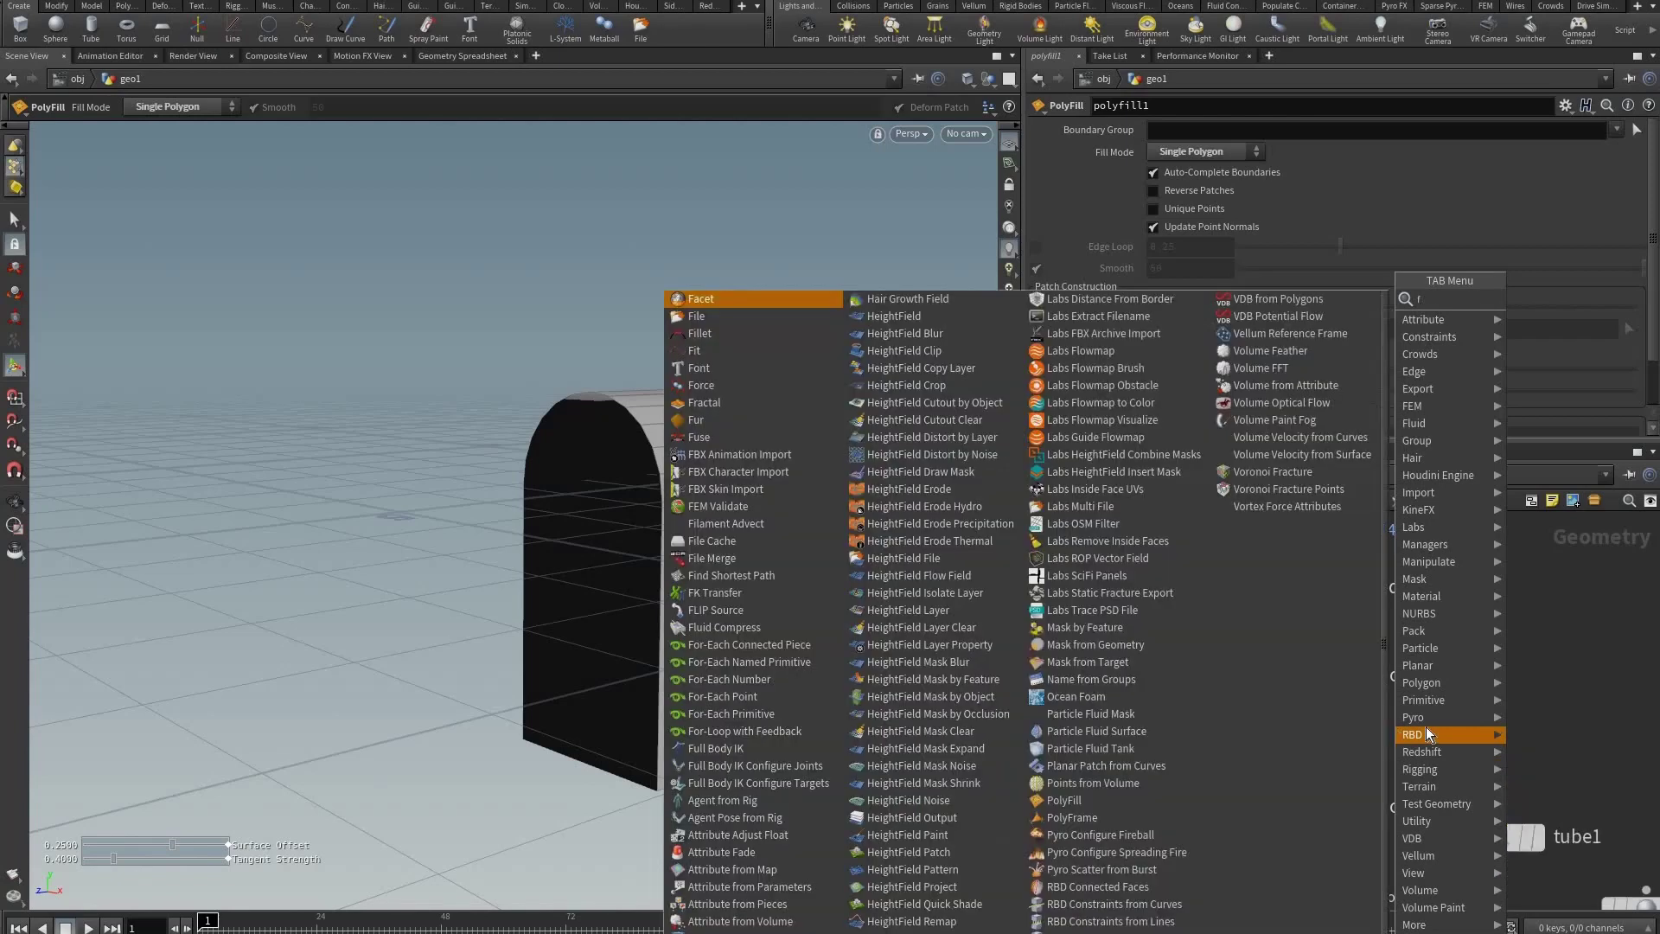
text(fuse)
key(Return)
click(1344, 734)
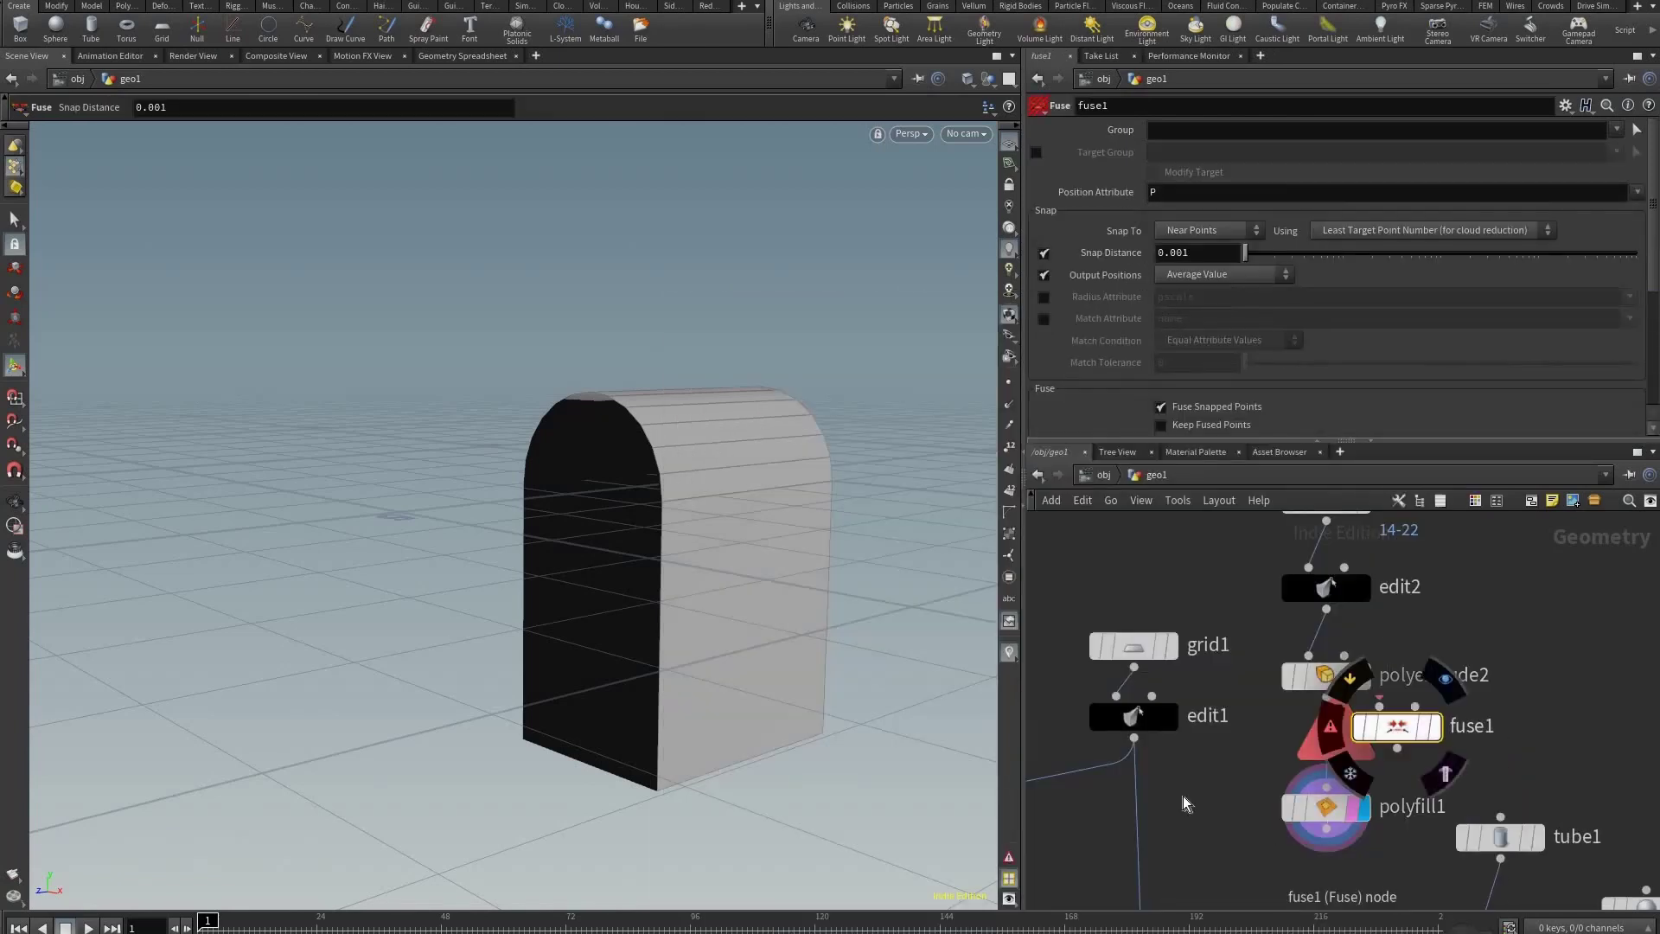
scroll(1301, 800, down, 3)
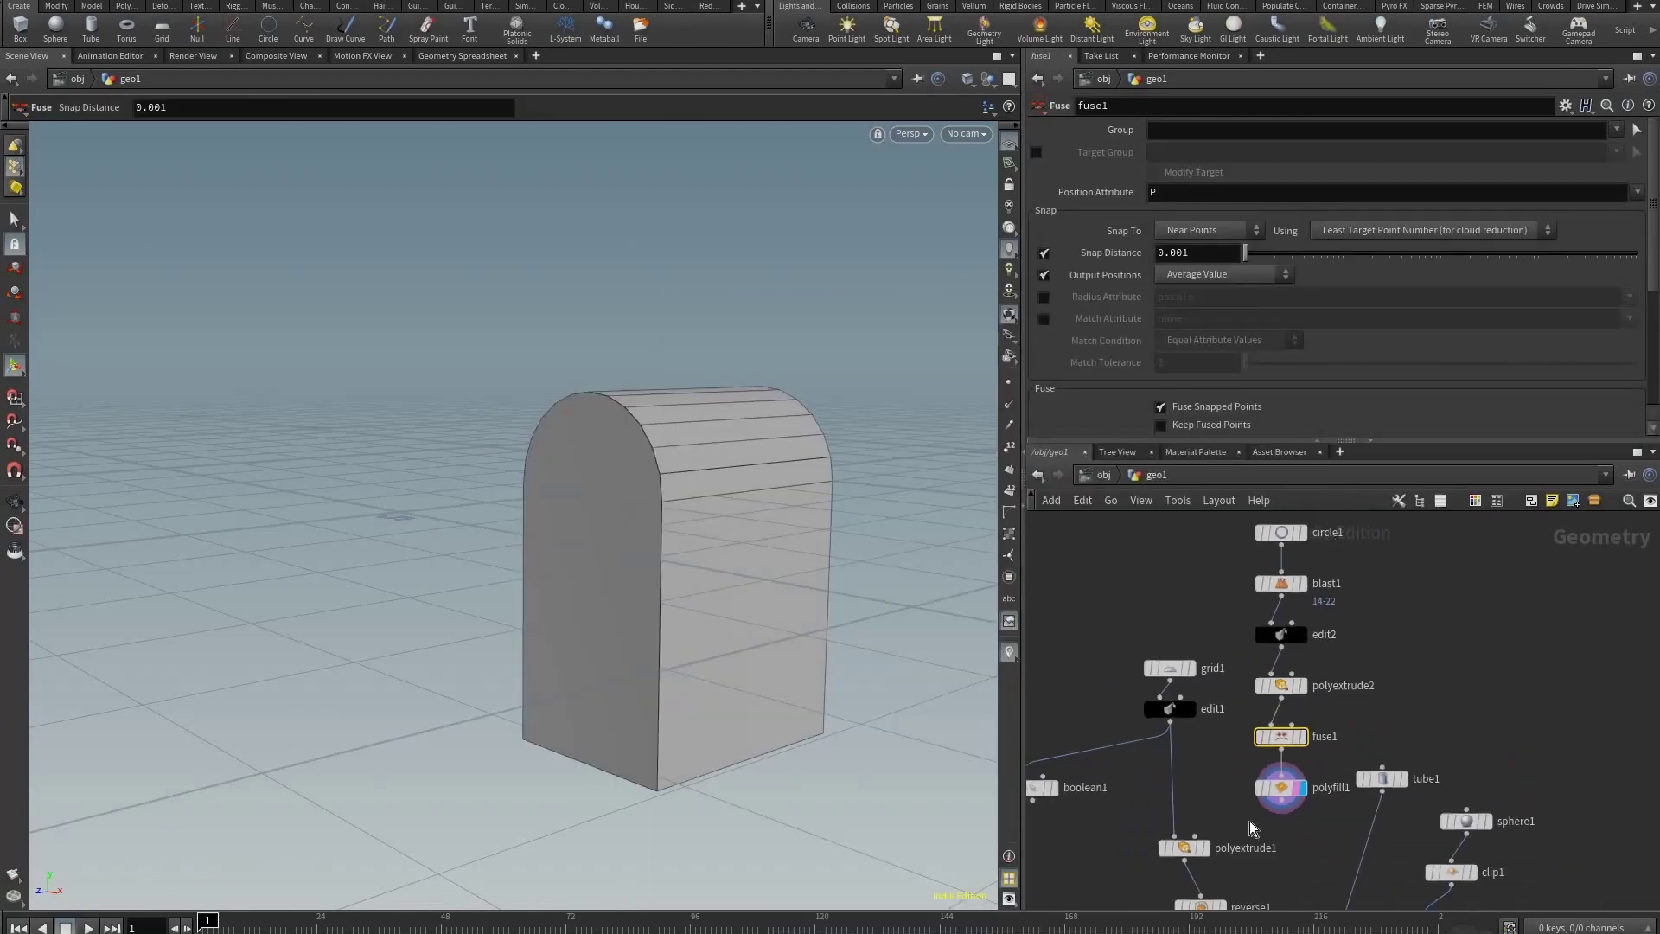
Select the node chain from circle1 to polyfill1 and reposition it beside grid1 and edit1
click(1280, 786)
middle_drag(1395, 689, 1390, 752)
drag(1242, 534, 1327, 871)
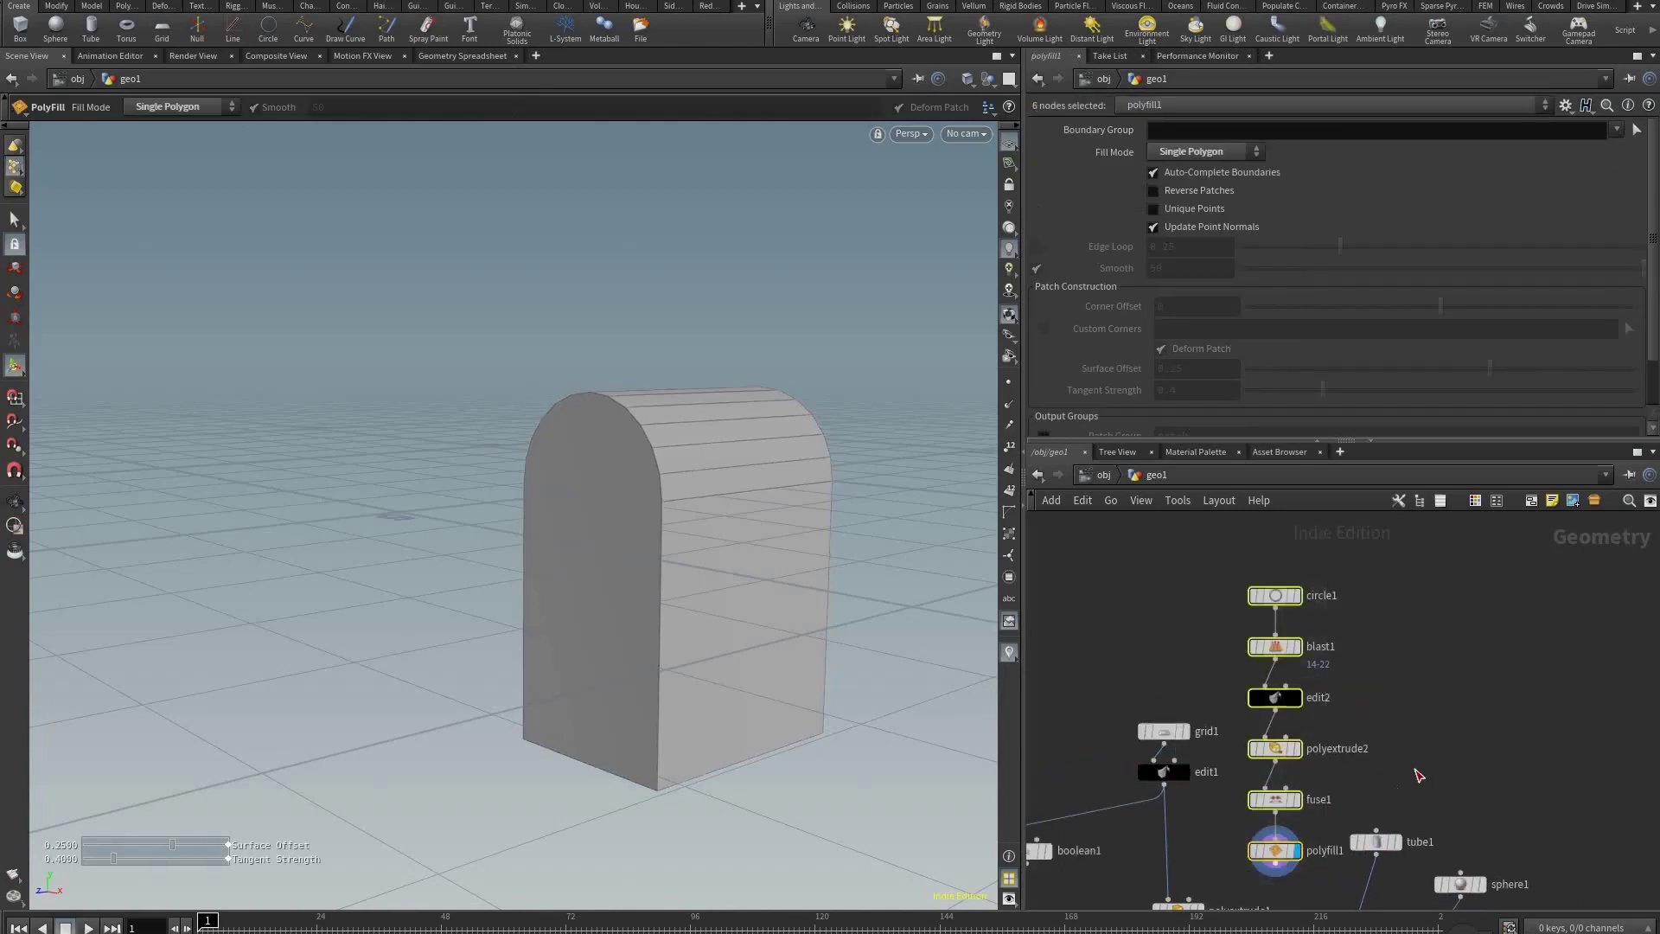
drag(1275, 799, 1298, 702)
scroll(1394, 712, down, 3)
key(ctrl+z)
drag(1404, 841, 1334, 744)
scroll(1260, 791, up, 3)
Wire polyfill1 into the second input of boolean1 and display the Boolean
click(1386, 722)
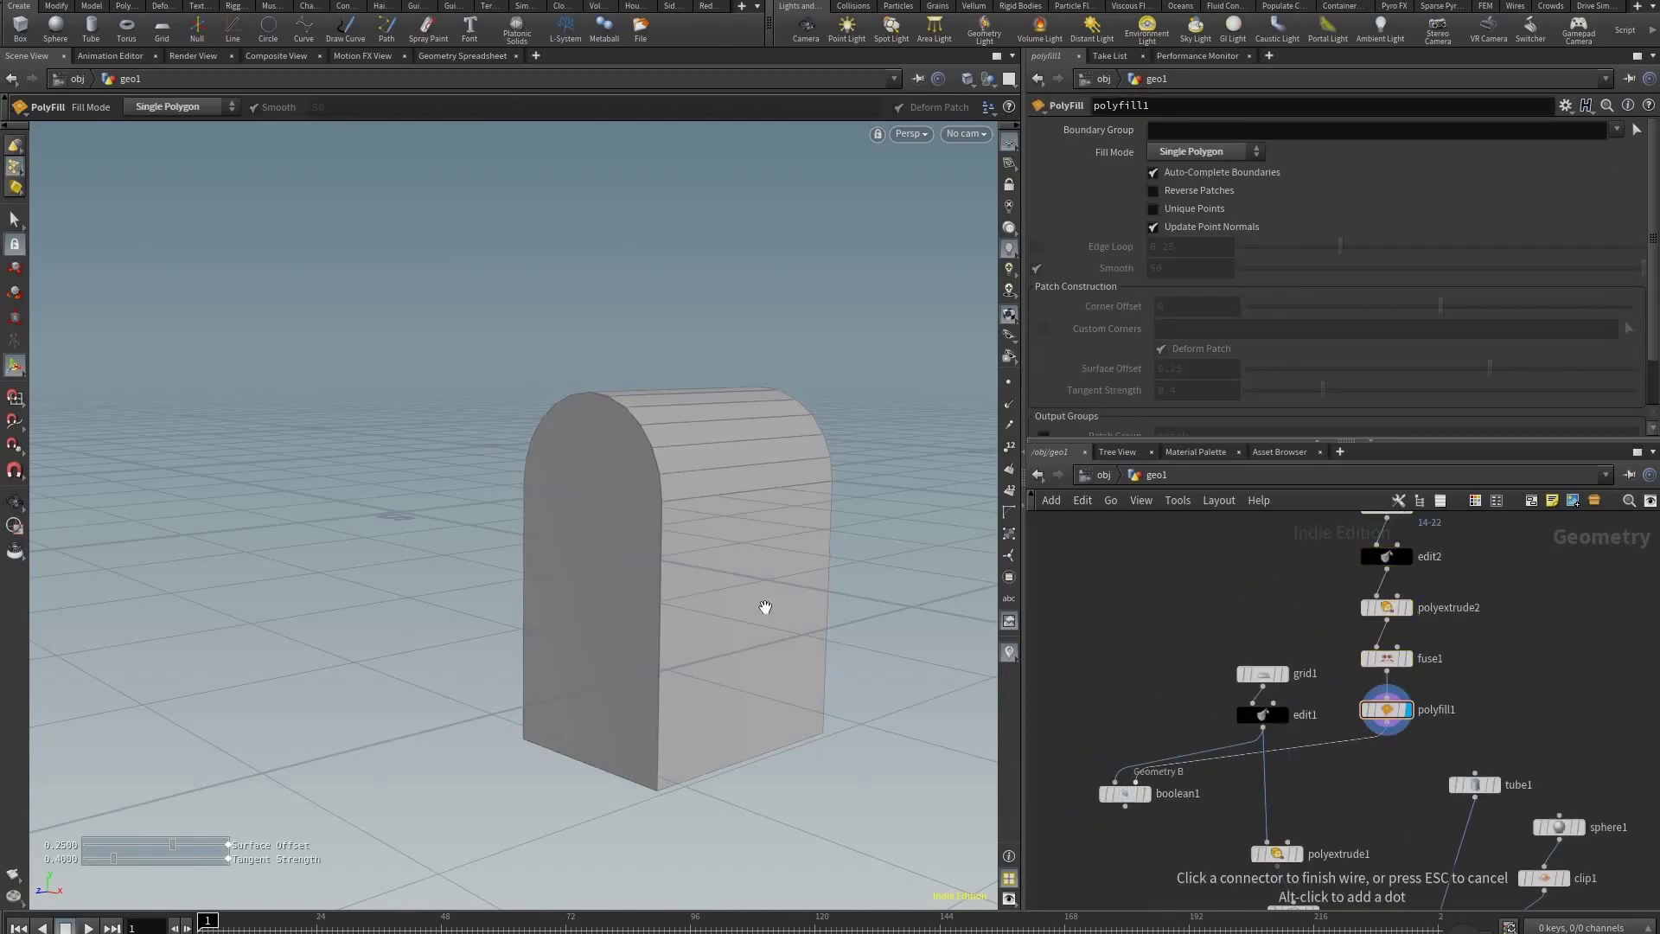
click(1135, 782)
click(1147, 793)
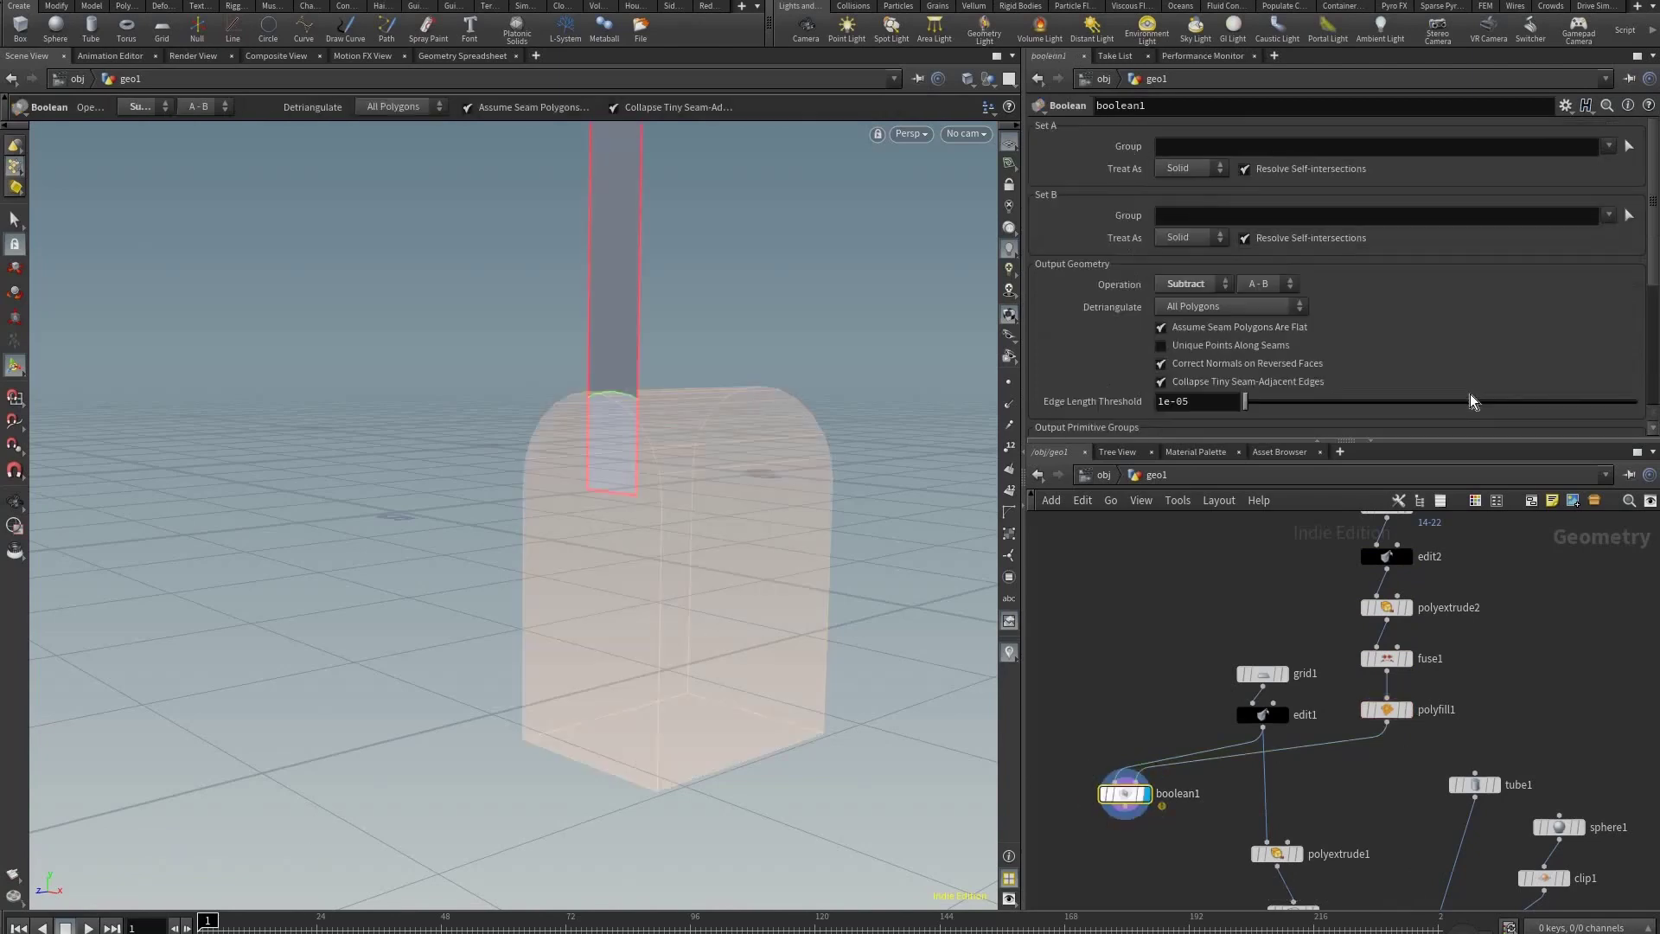
Insert a Transform node between polyfill1 and boolean1 and center its pivot with $CEX, $CEY and $CEZ
key(Tab)
text(tra)
key(Return)
click(1348, 761)
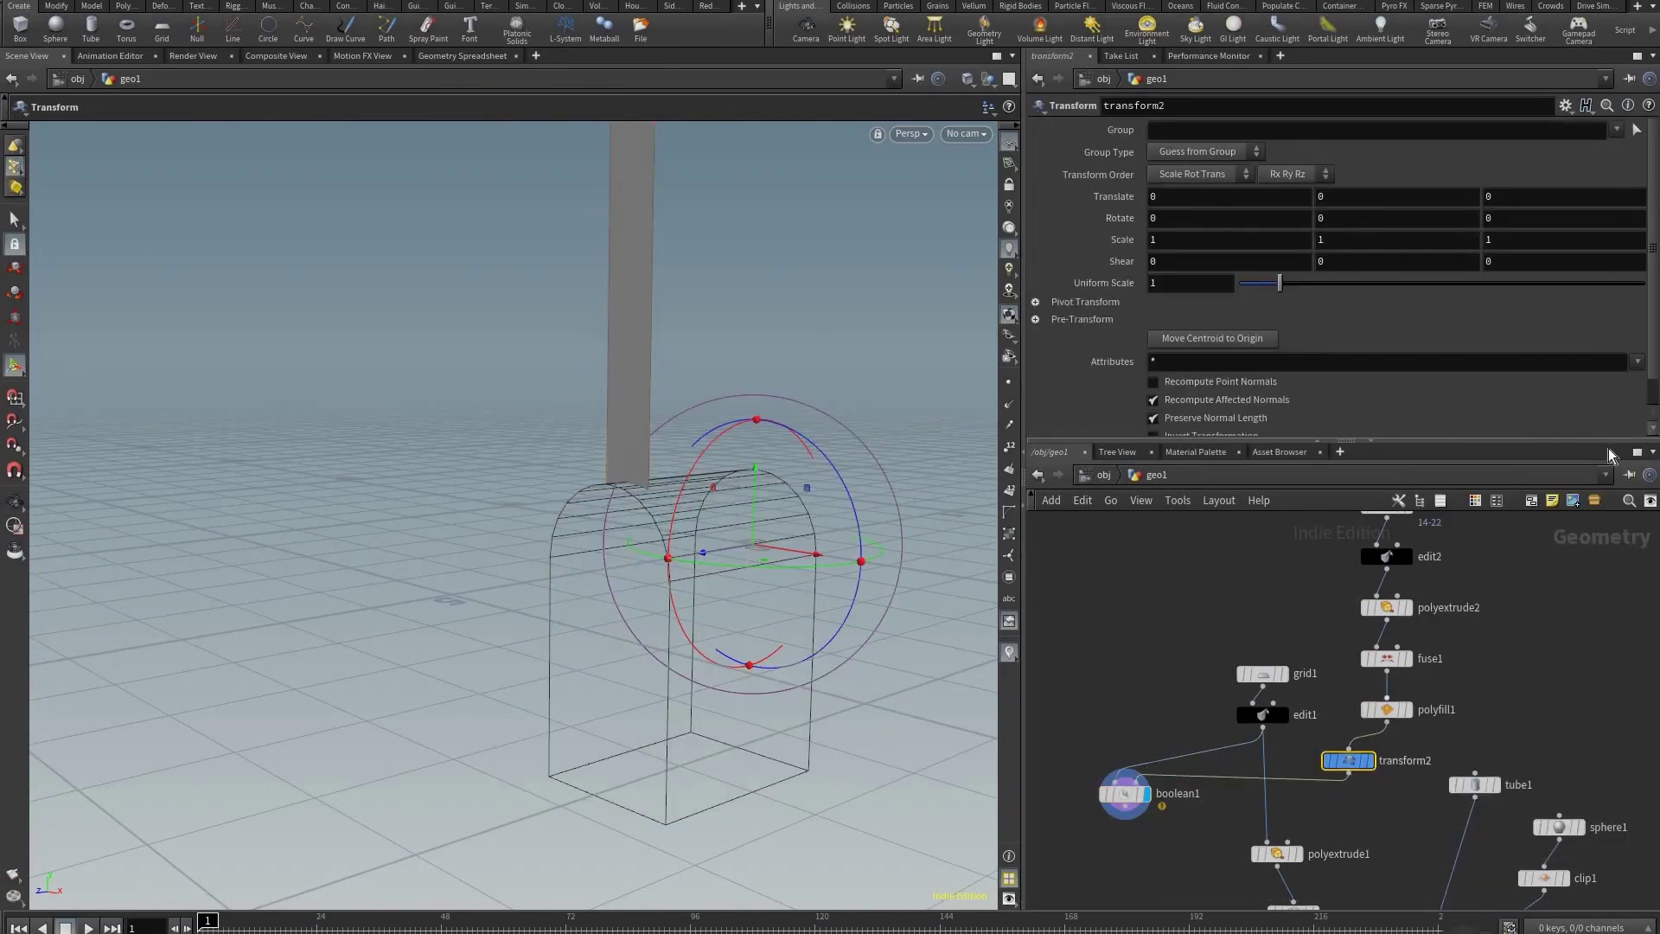
click(1590, 457)
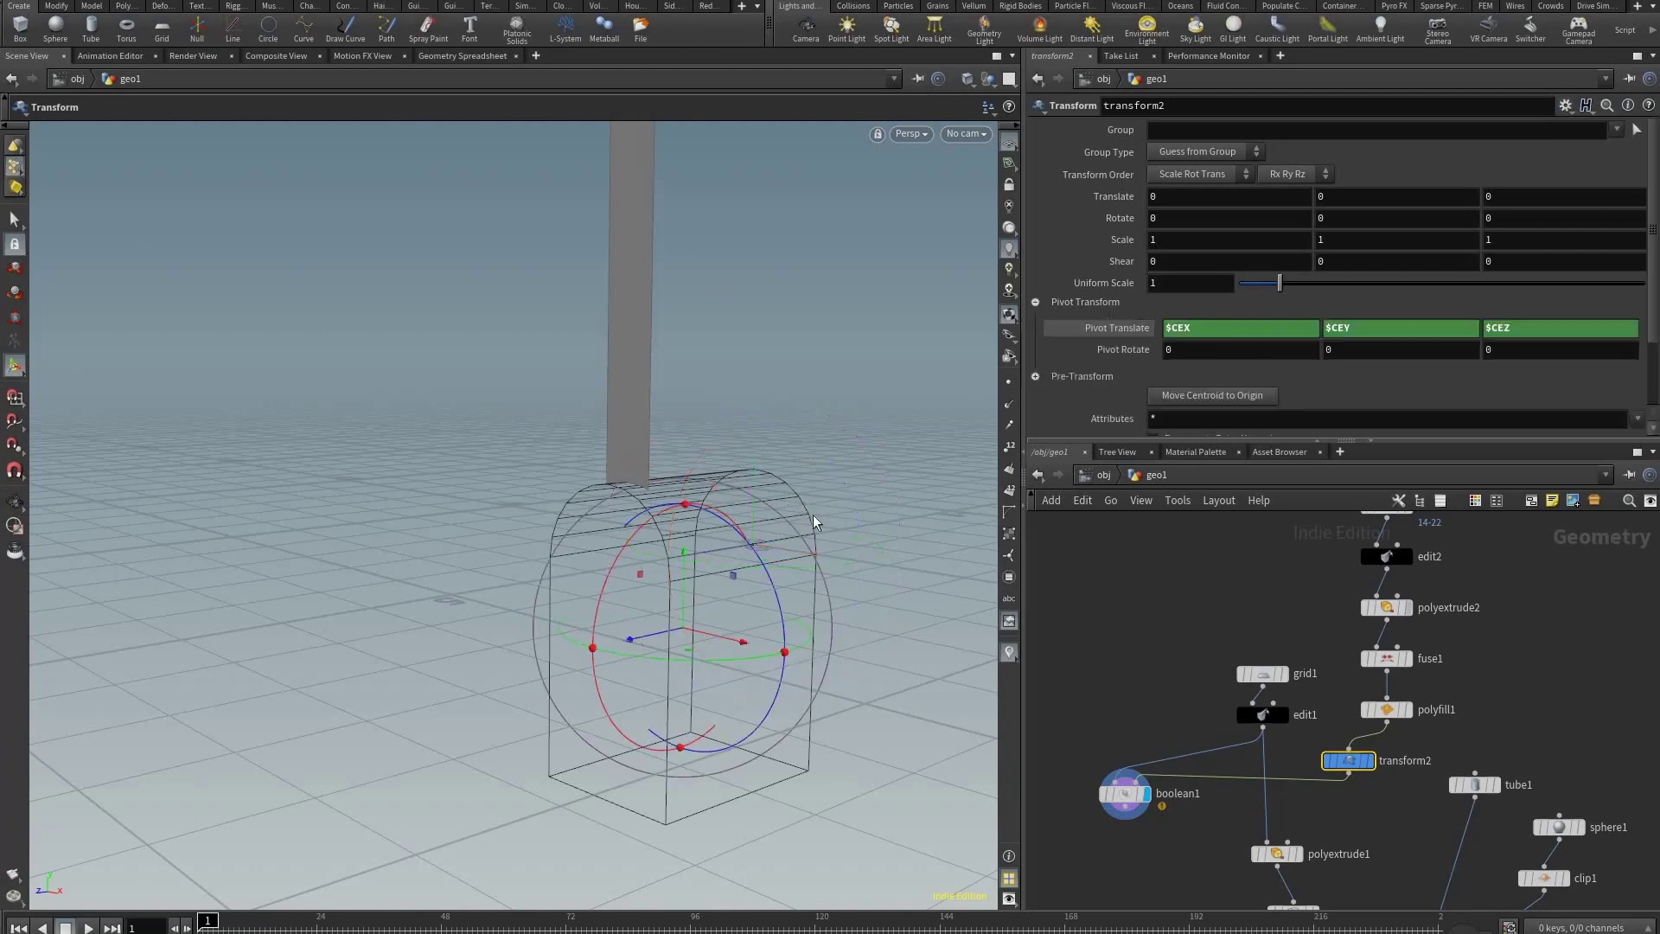
Move the arch cutter to about 4.213 in Y and 1.086 in Z and set its uniform scale to 0.26
drag(684, 552, 686, 211)
alt+middle_drag(757, 286, 826, 485)
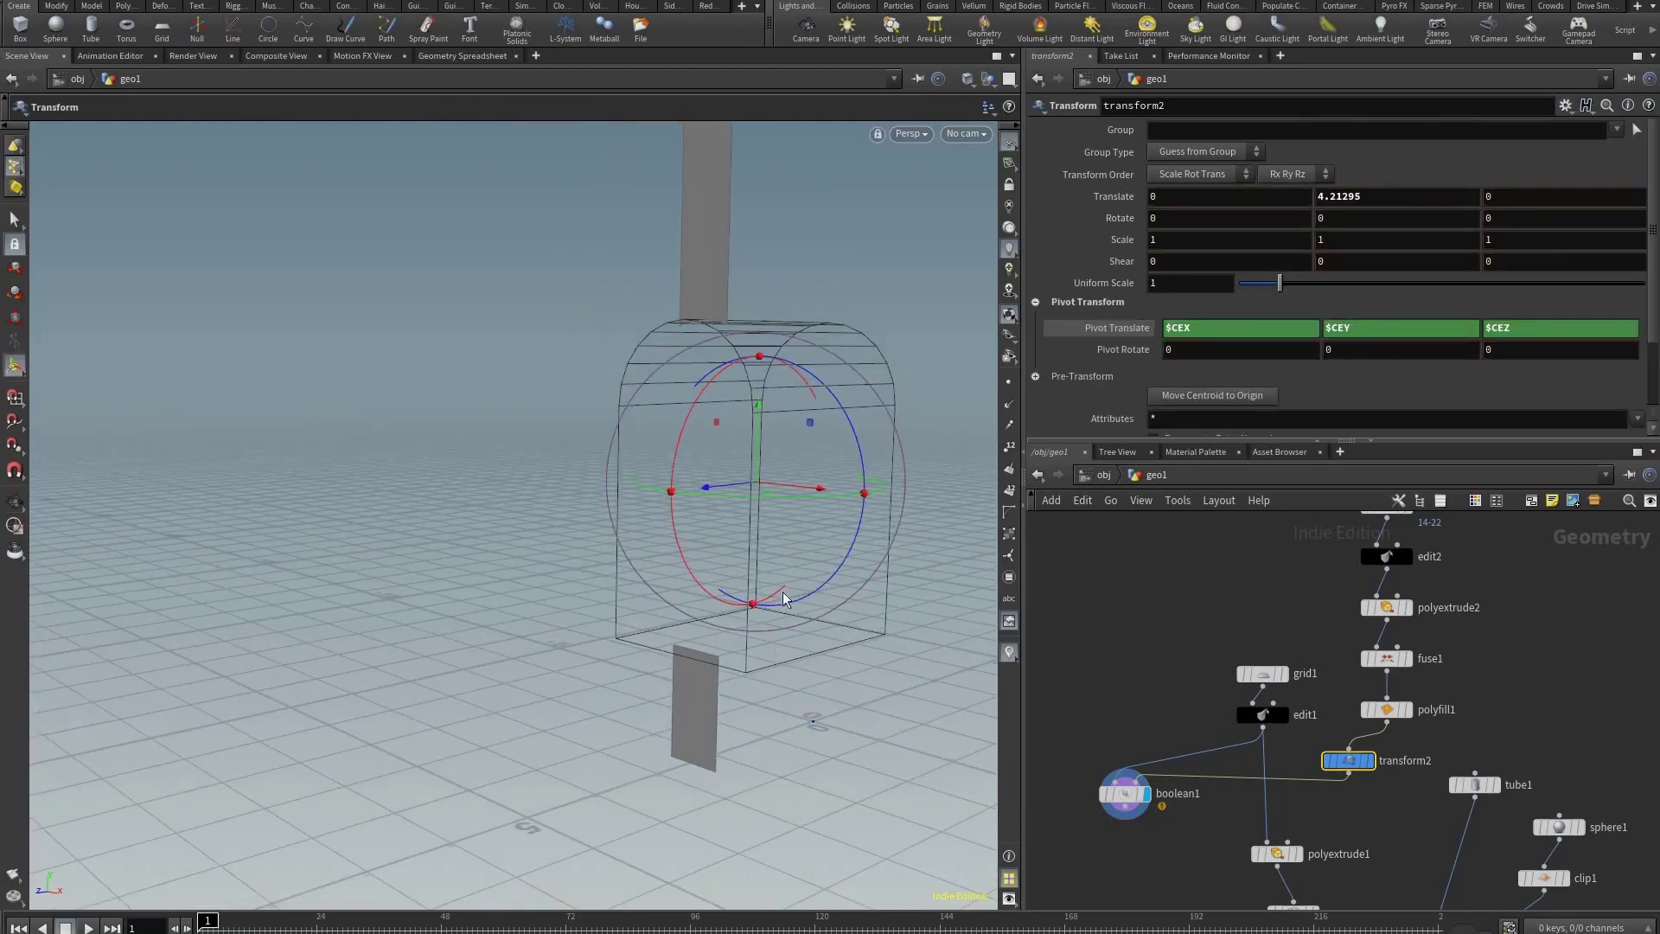
drag(1279, 283, 1258, 284)
middle_drag(704, 570, 639, 595)
alt+drag(653, 484, 655, 607)
alt+drag(771, 541, 799, 406)
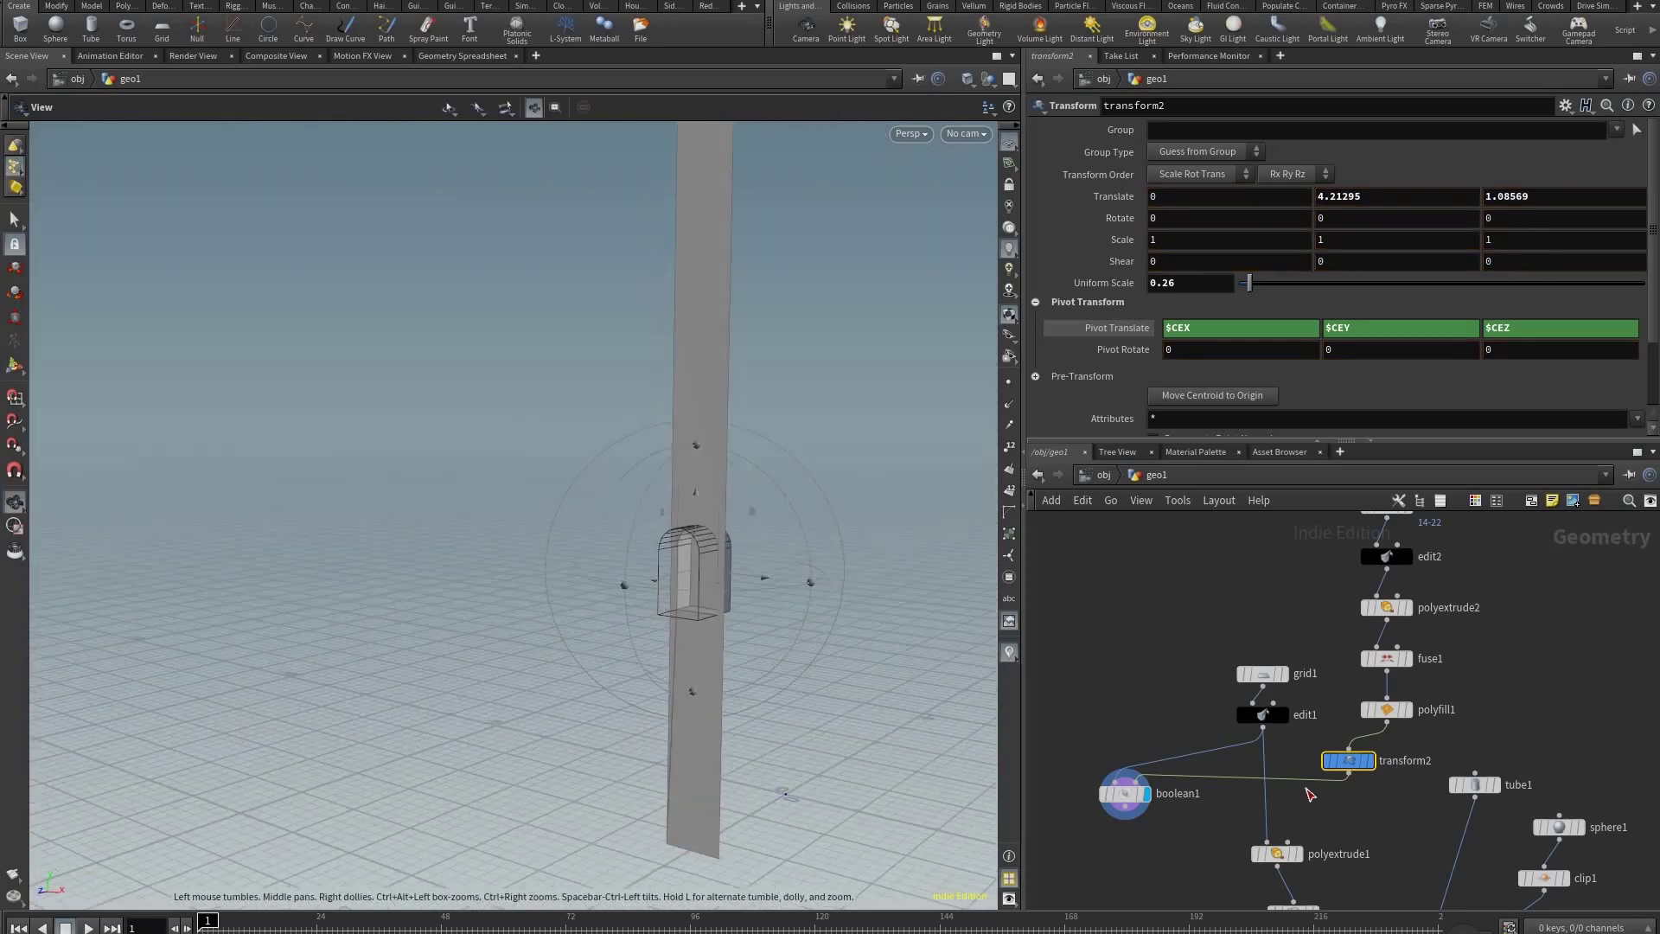
Set boolean1 to treat Set A as a Surface so the arch is cut from the flat fin
alt+right_drag(1308, 793, 1448, 663)
scroll(1394, 762, up, 3)
middle_drag(1394, 762, 1607, 690)
click(1138, 742)
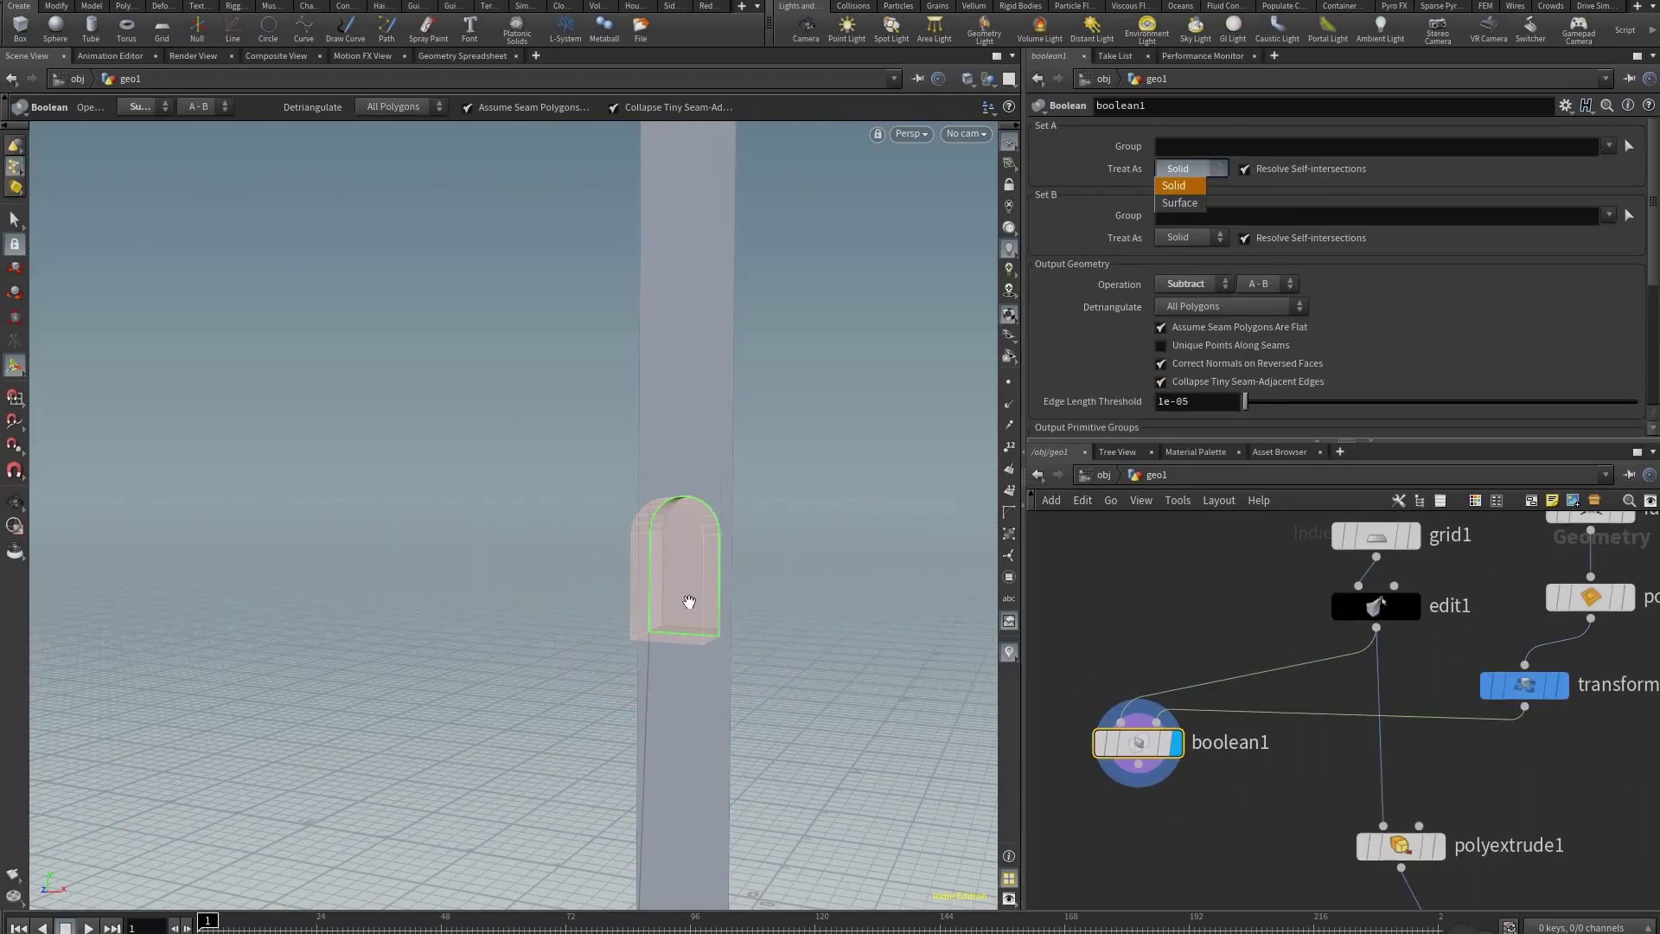
mouse_move(692, 527)
alt+mouse_down()
mouse_move(778, 536)
mouse_move(700, 522)
alt+mouse_up()
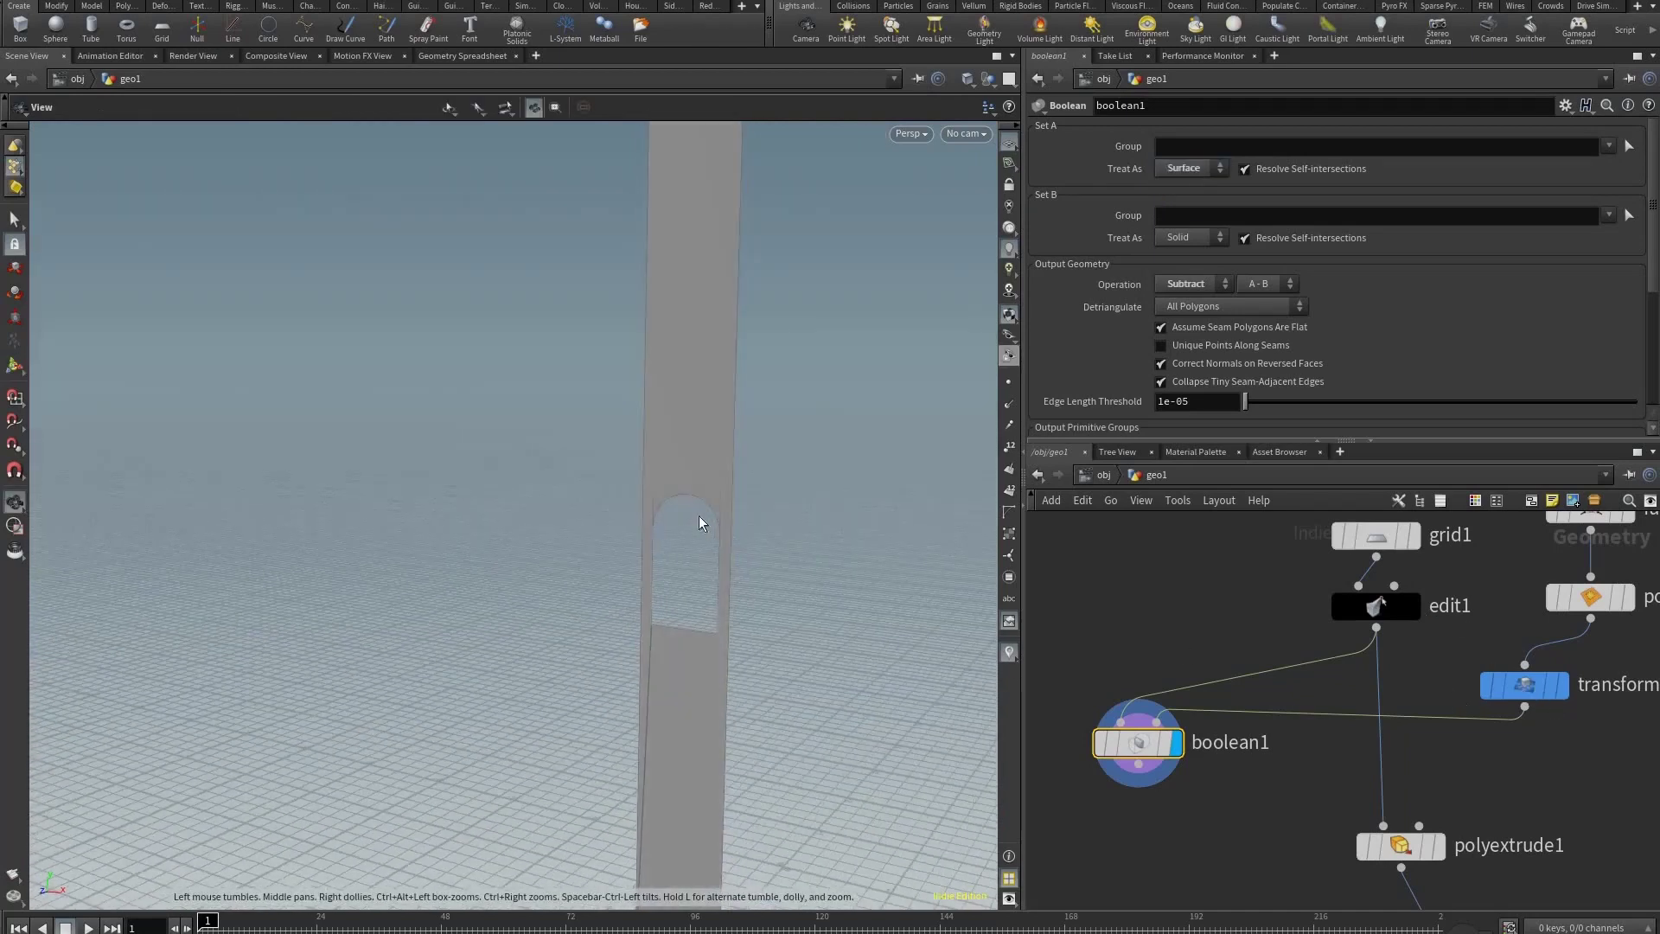
Raise the arch cutter along the fin on transform2 to a Y translation of about 17.998
key(ctrl+z)
key(ctrl+z)
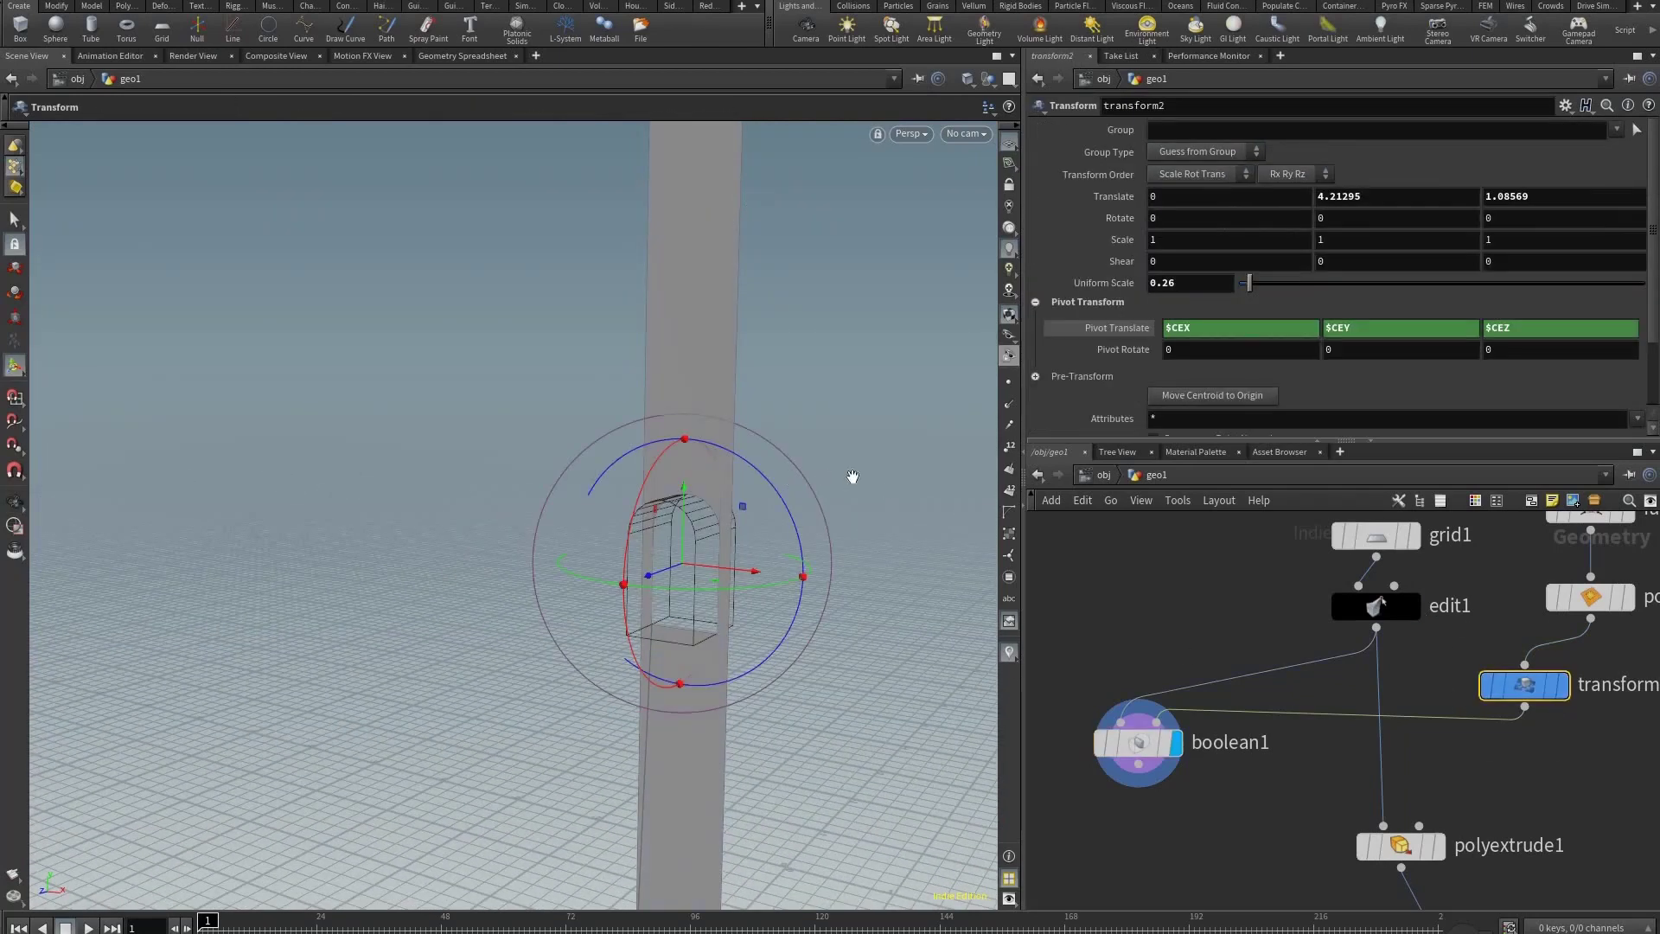
drag(684, 488, 685, 185)
alt+drag(760, 522, 749, 602)
alt+right_drag(750, 603, 703, 659)
alt+drag(704, 659, 763, 192)
alt+middle_drag(763, 193, 683, 494)
drag(703, 609, 705, 292)
alt+middle_drag(705, 292, 692, 508)
alt+right_drag(692, 508, 602, 564)
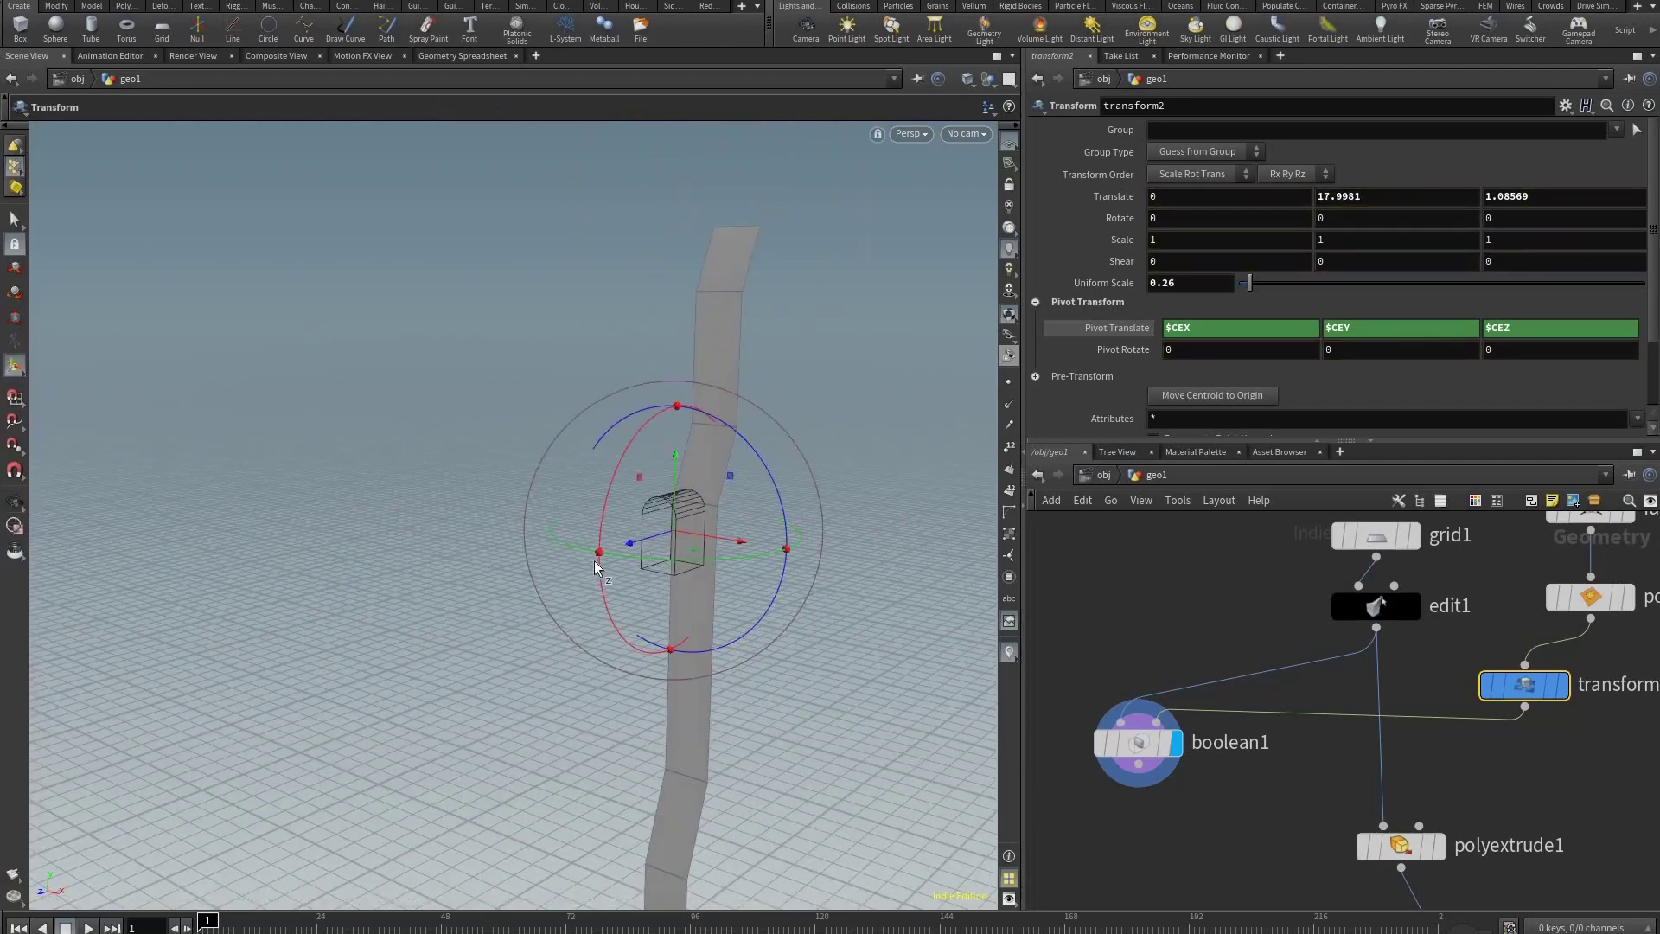
Fit the cutter into the fin's upper segment with translations of about 20.424 in Y and 0.108 in Z
drag(678, 462, 689, 529)
alt+middle_drag(689, 529, 682, 530)
alt+drag(682, 530, 687, 525)
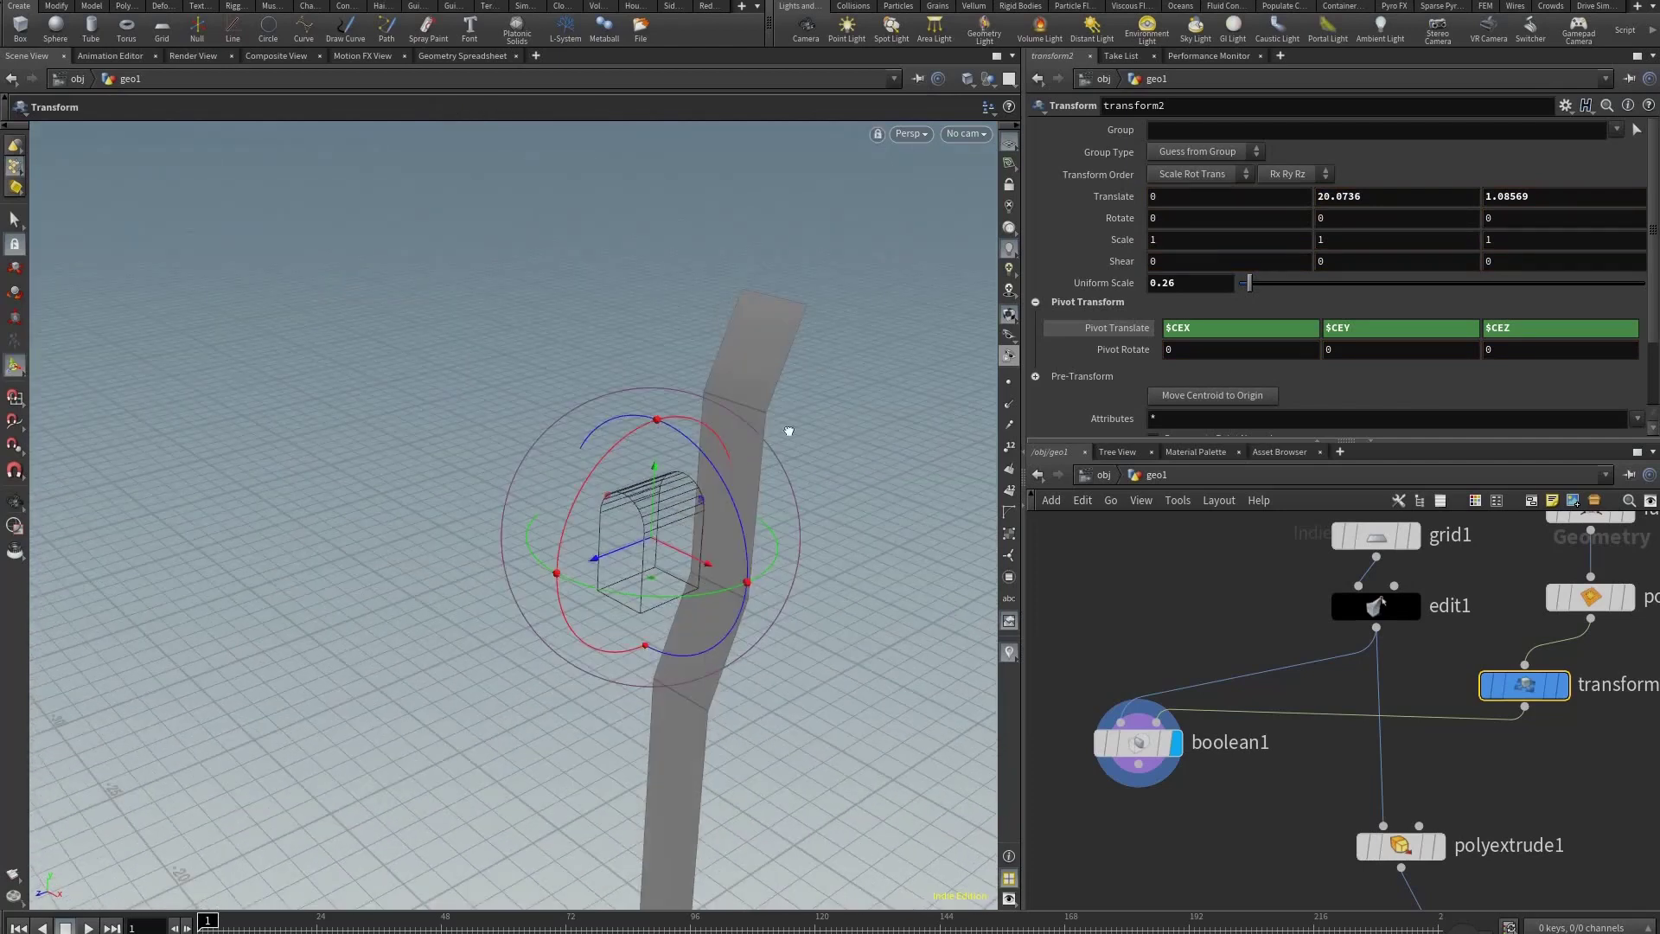
drag(702, 478, 669, 435)
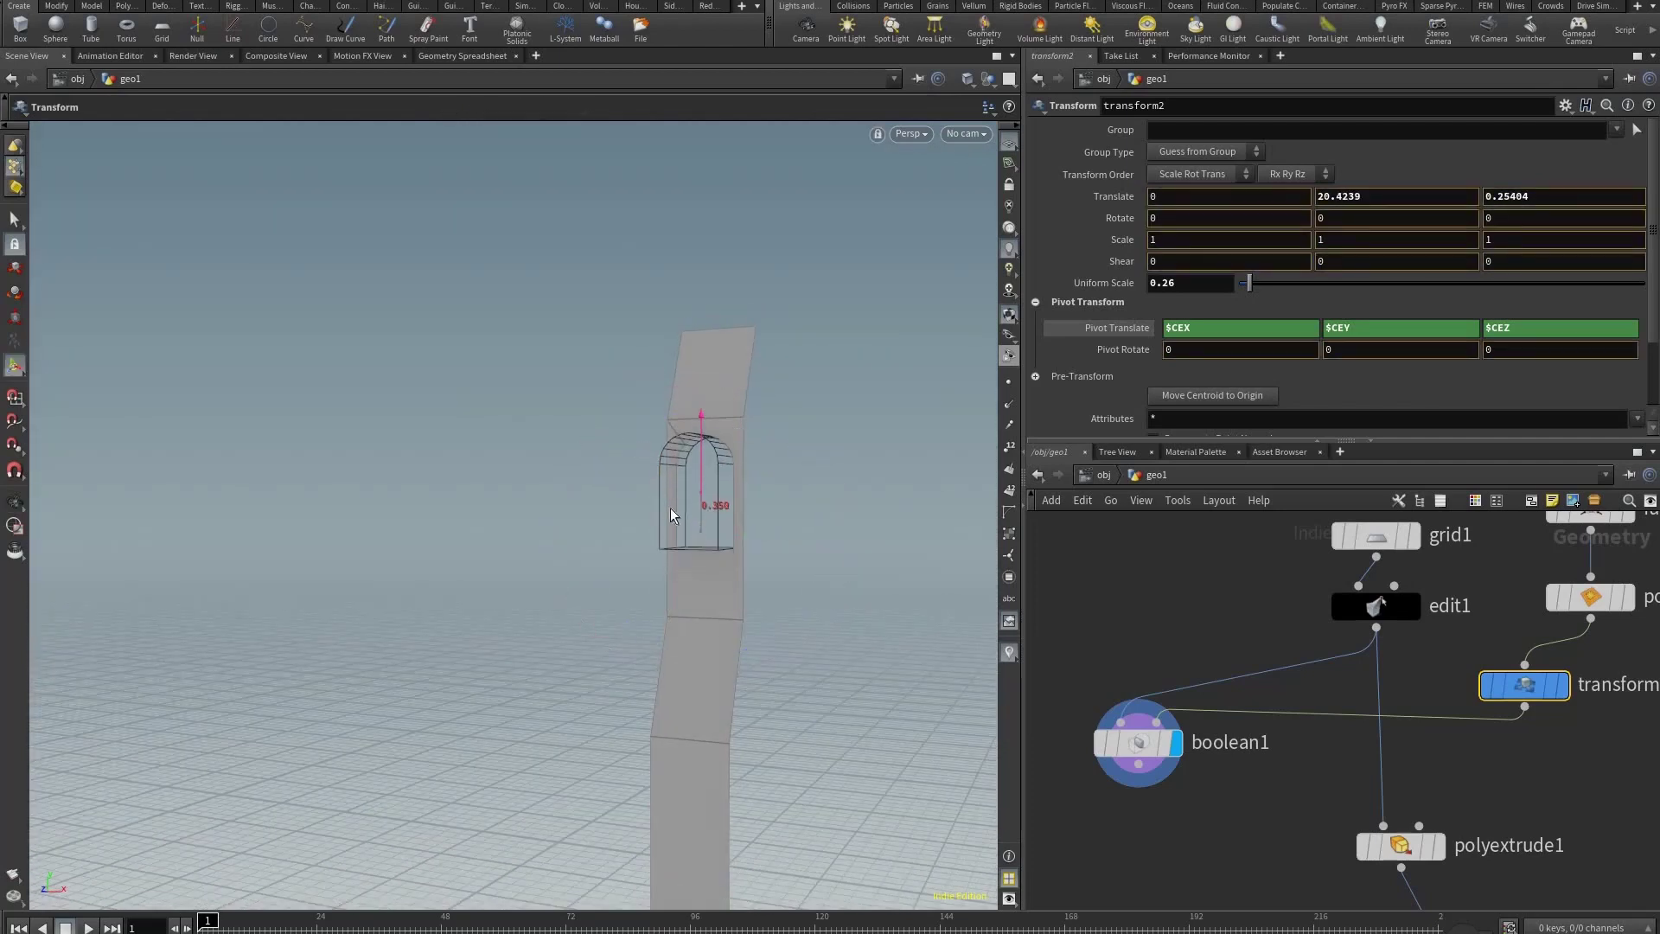
alt+drag(689, 497, 761, 493)
alt+right_drag(761, 493, 830, 519)
alt+drag(829, 519, 804, 510)
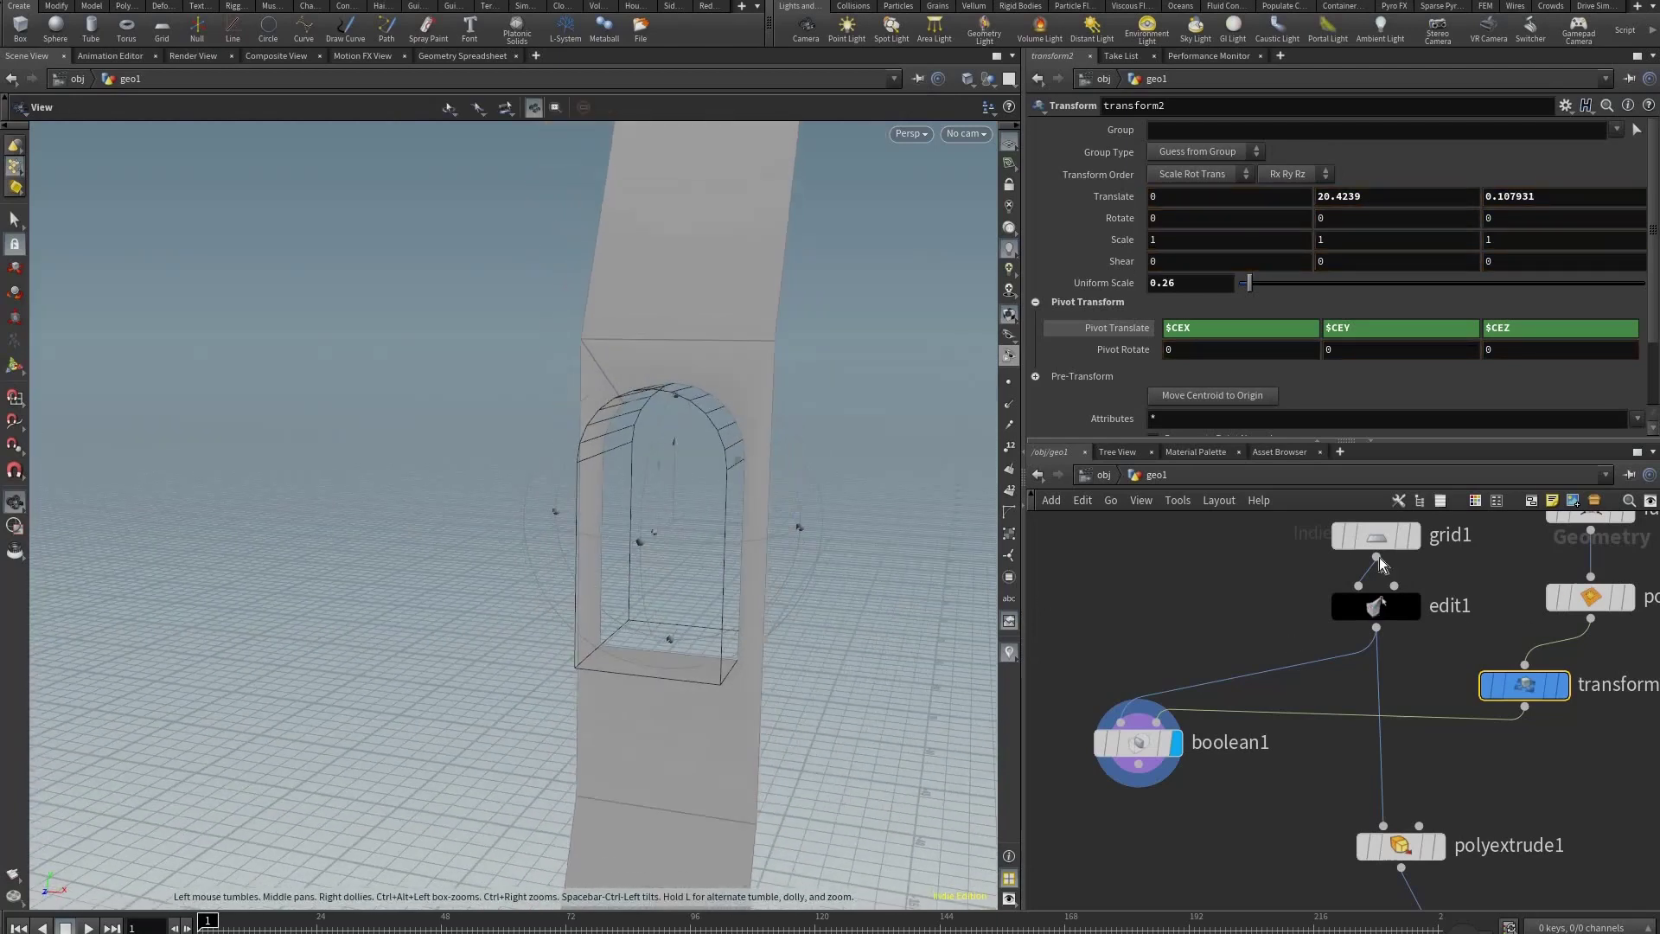
Set transform2's uniform scale to 0.22 and raise the cutter to about 20.735 in Y
alt+drag(1378, 557, 1331, 542)
alt+right_drag(1306, 644, 954, 603)
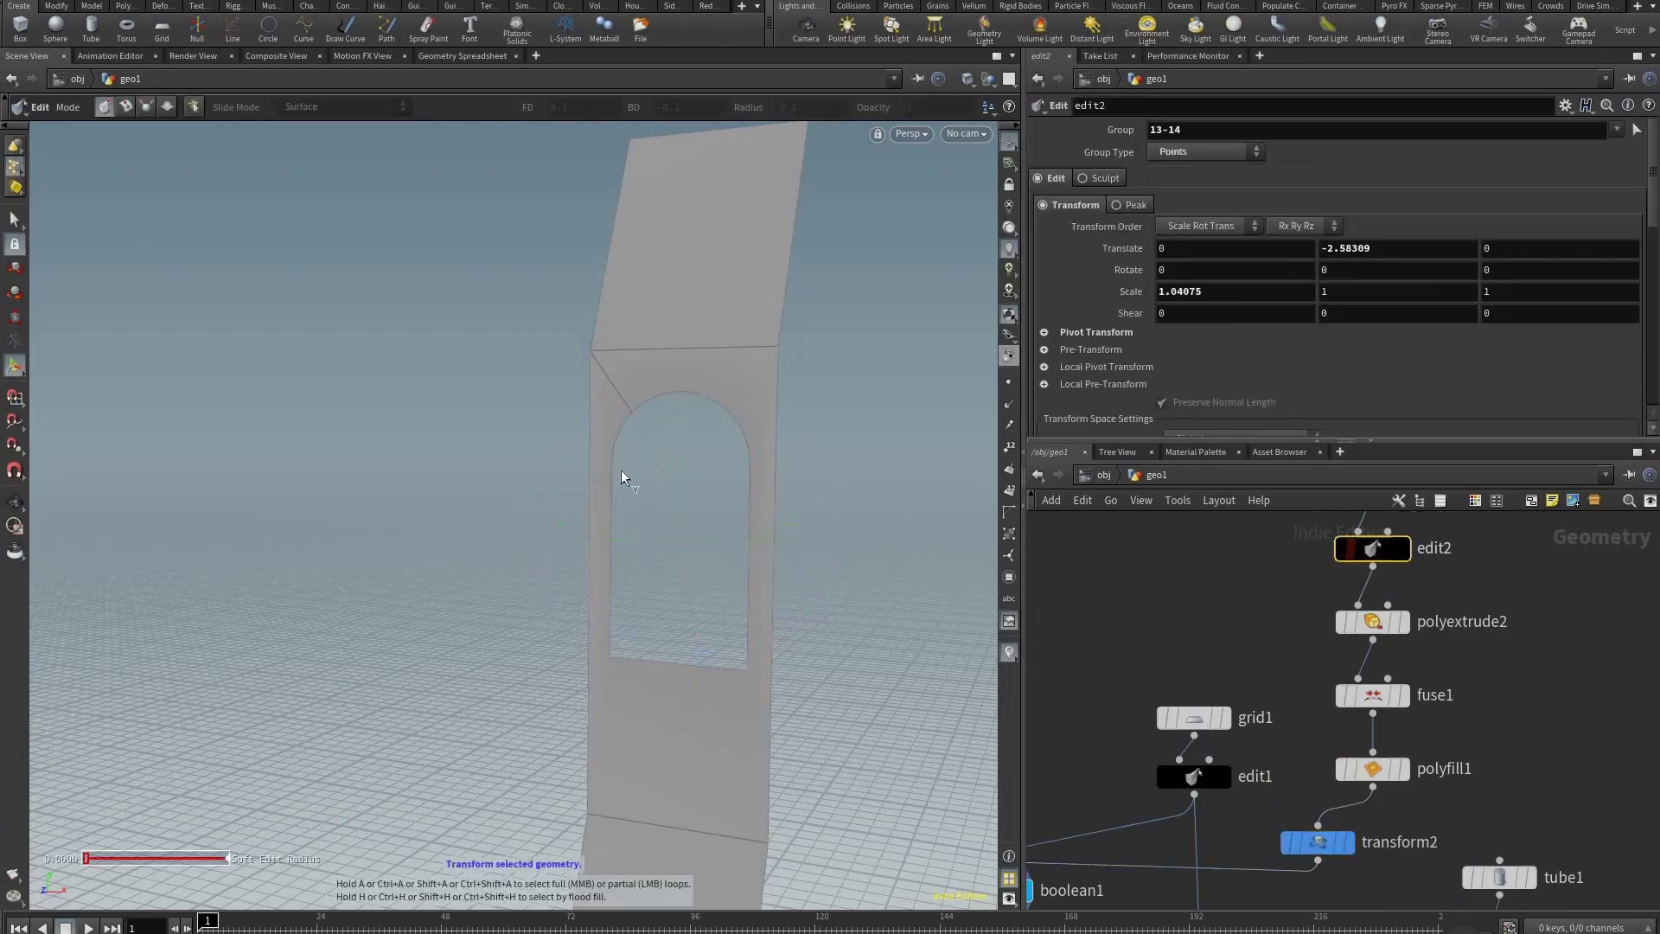
key(f)
scroll(745, 580, down, 3)
drag(618, 432, 618, 594)
scroll(1258, 854, down, 3)
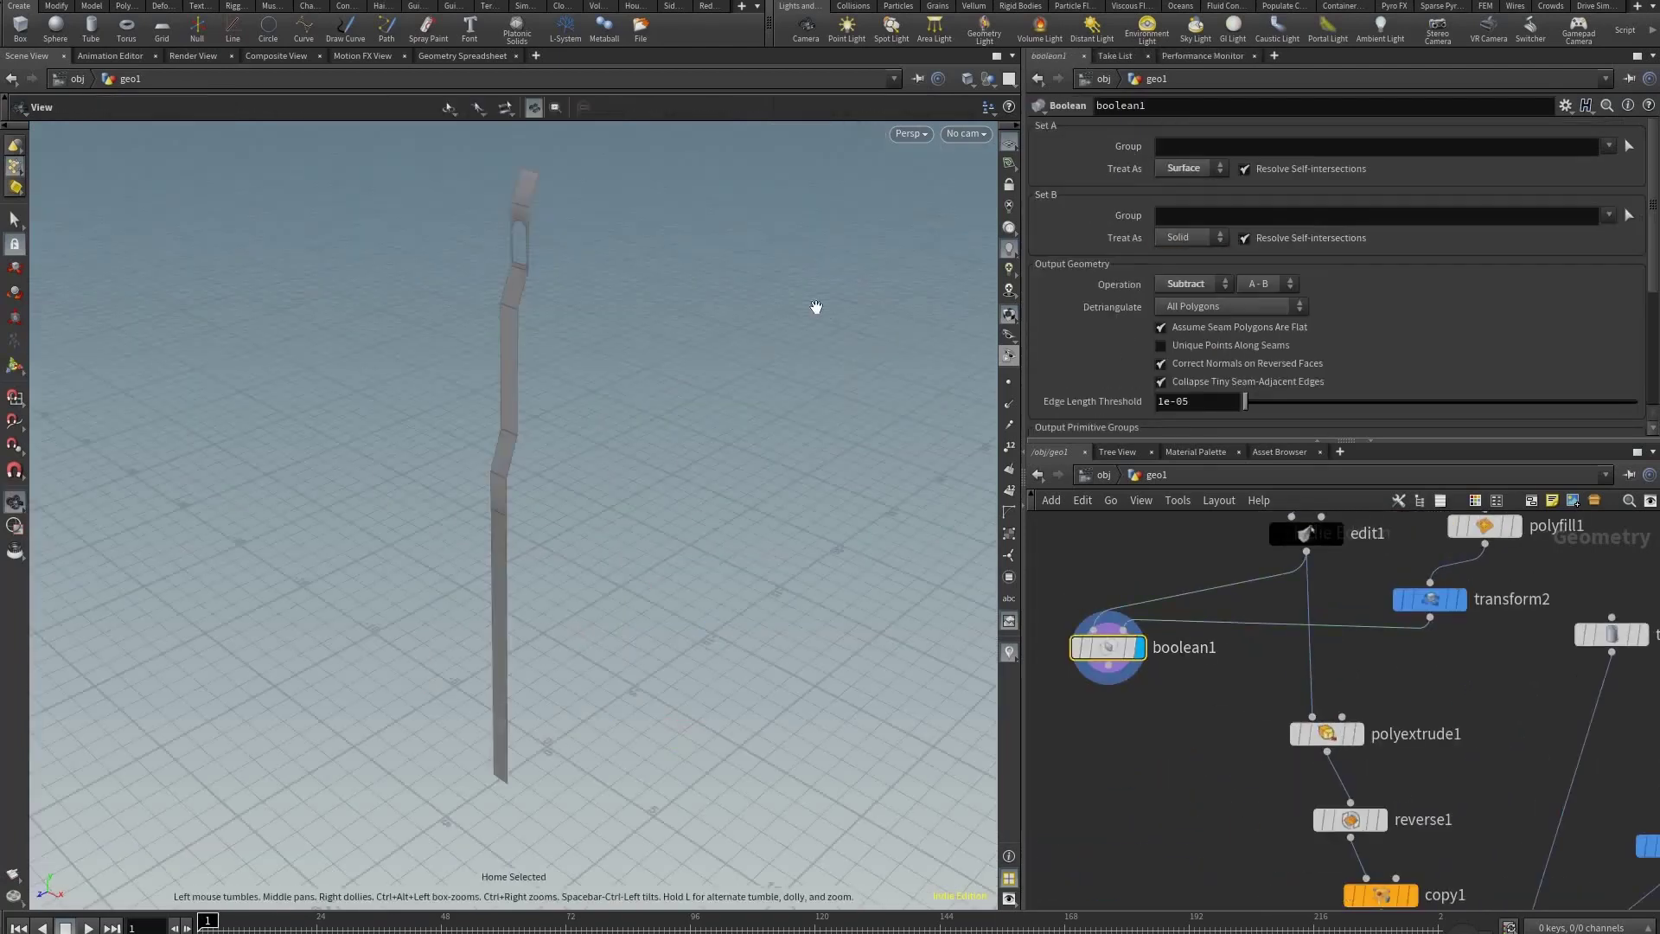
key(Return)
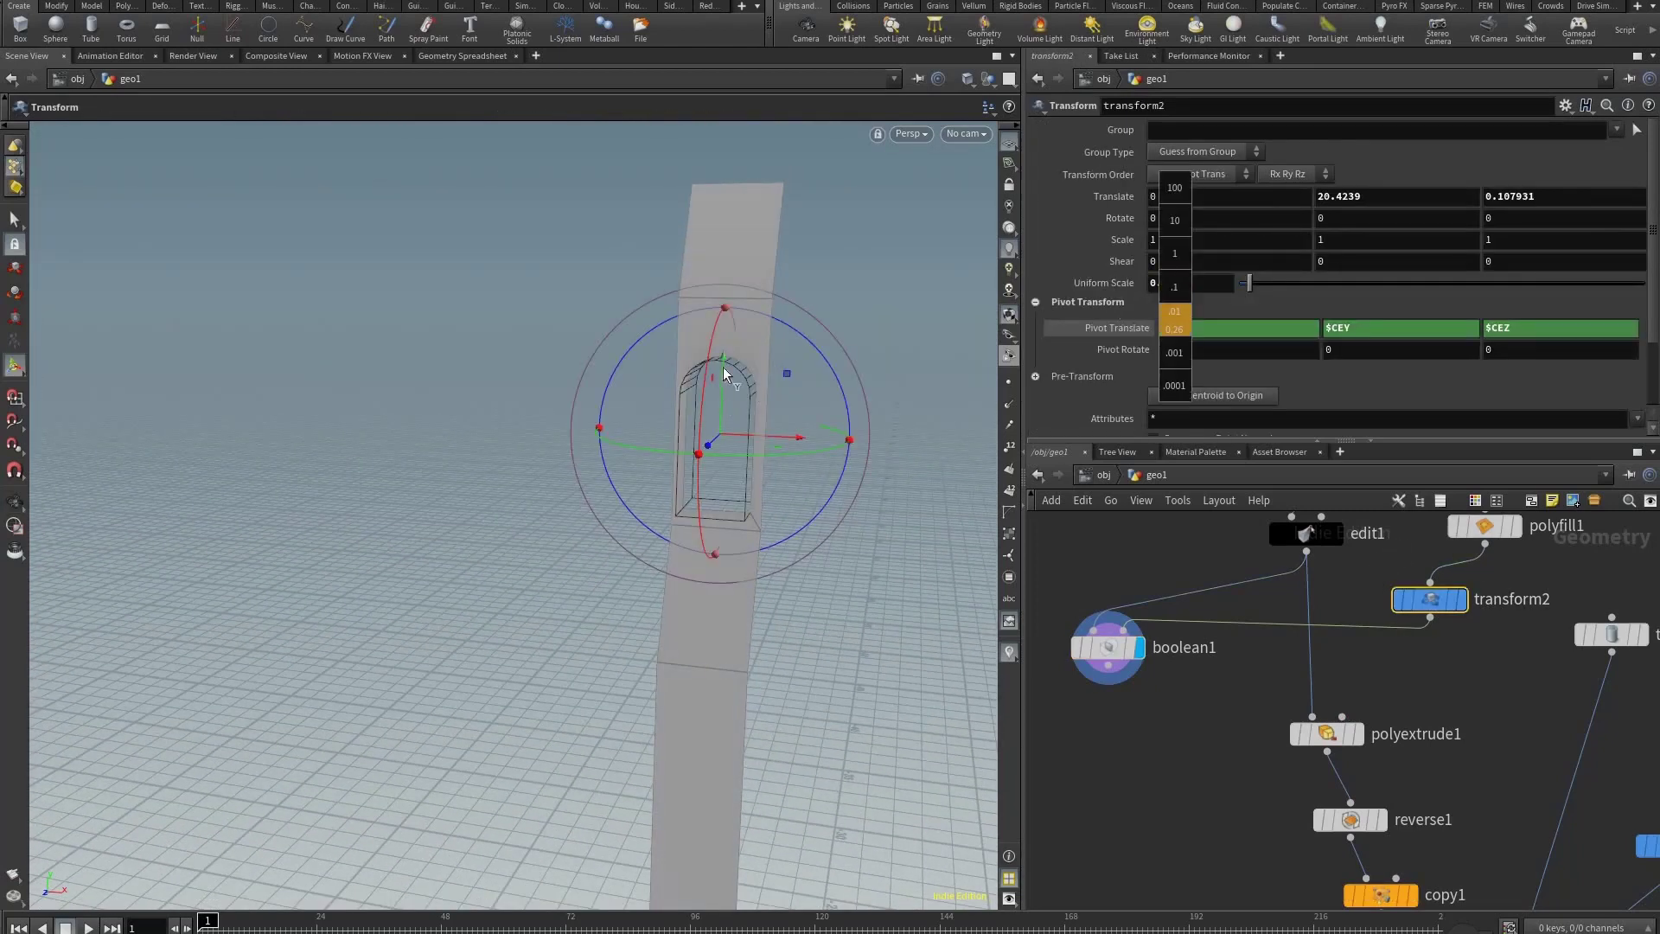
drag(728, 369, 729, 364)
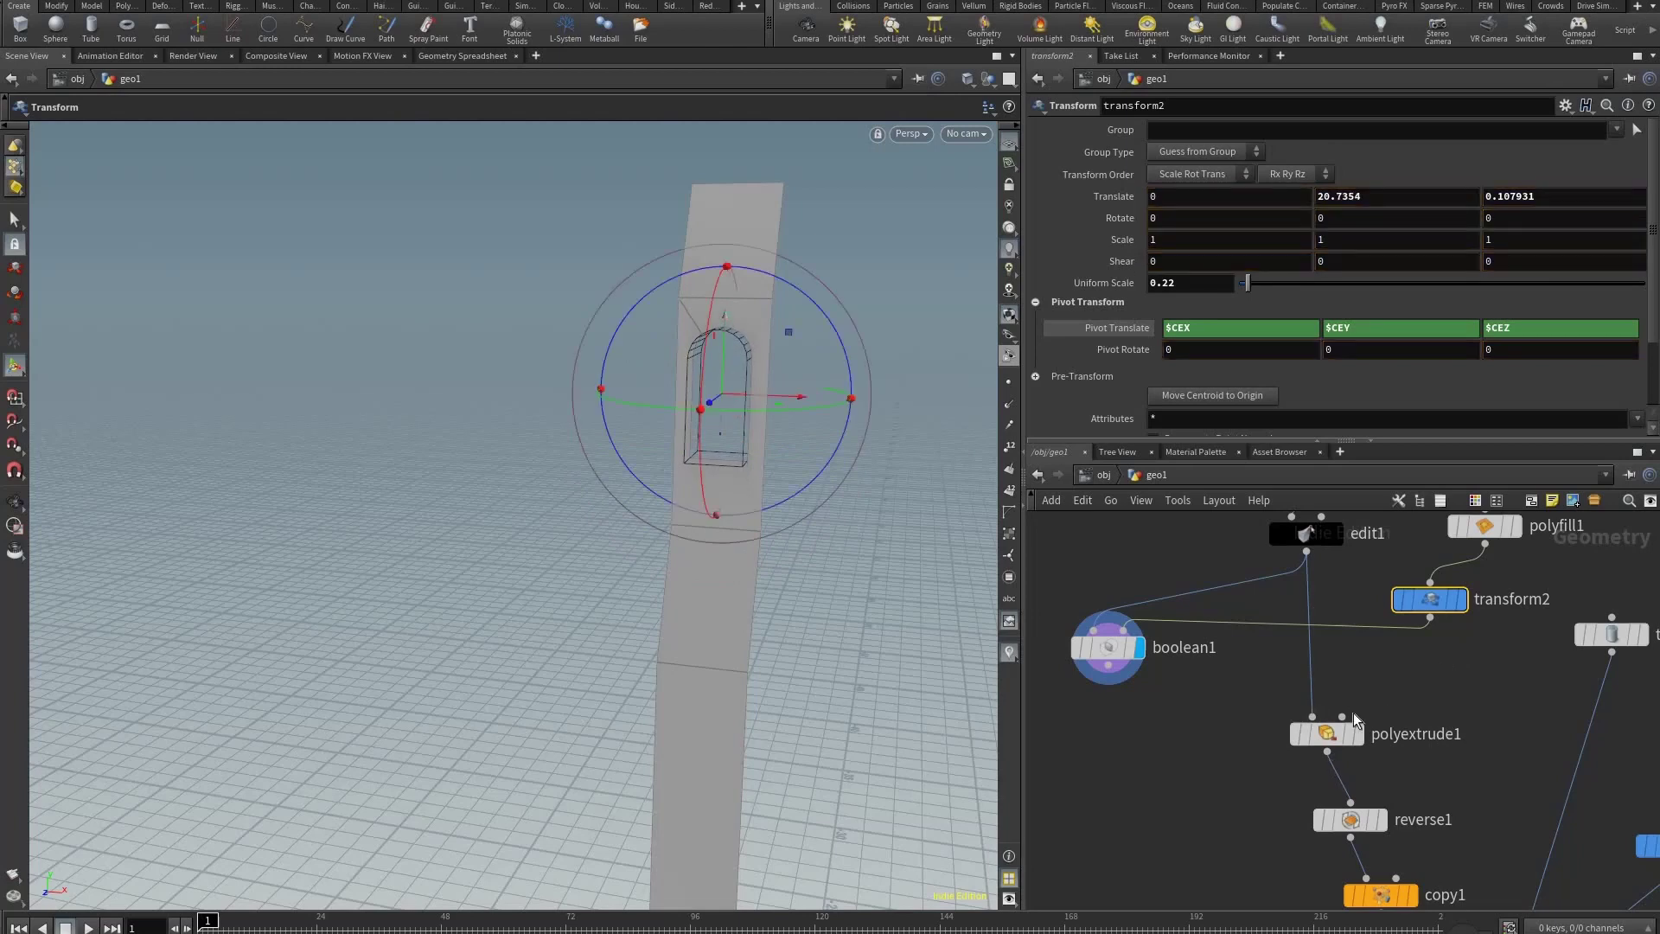
Move grid1 and edit1 aside and insert a Merge node between transform2 and boolean1
scroll(1272, 723, down, 3)
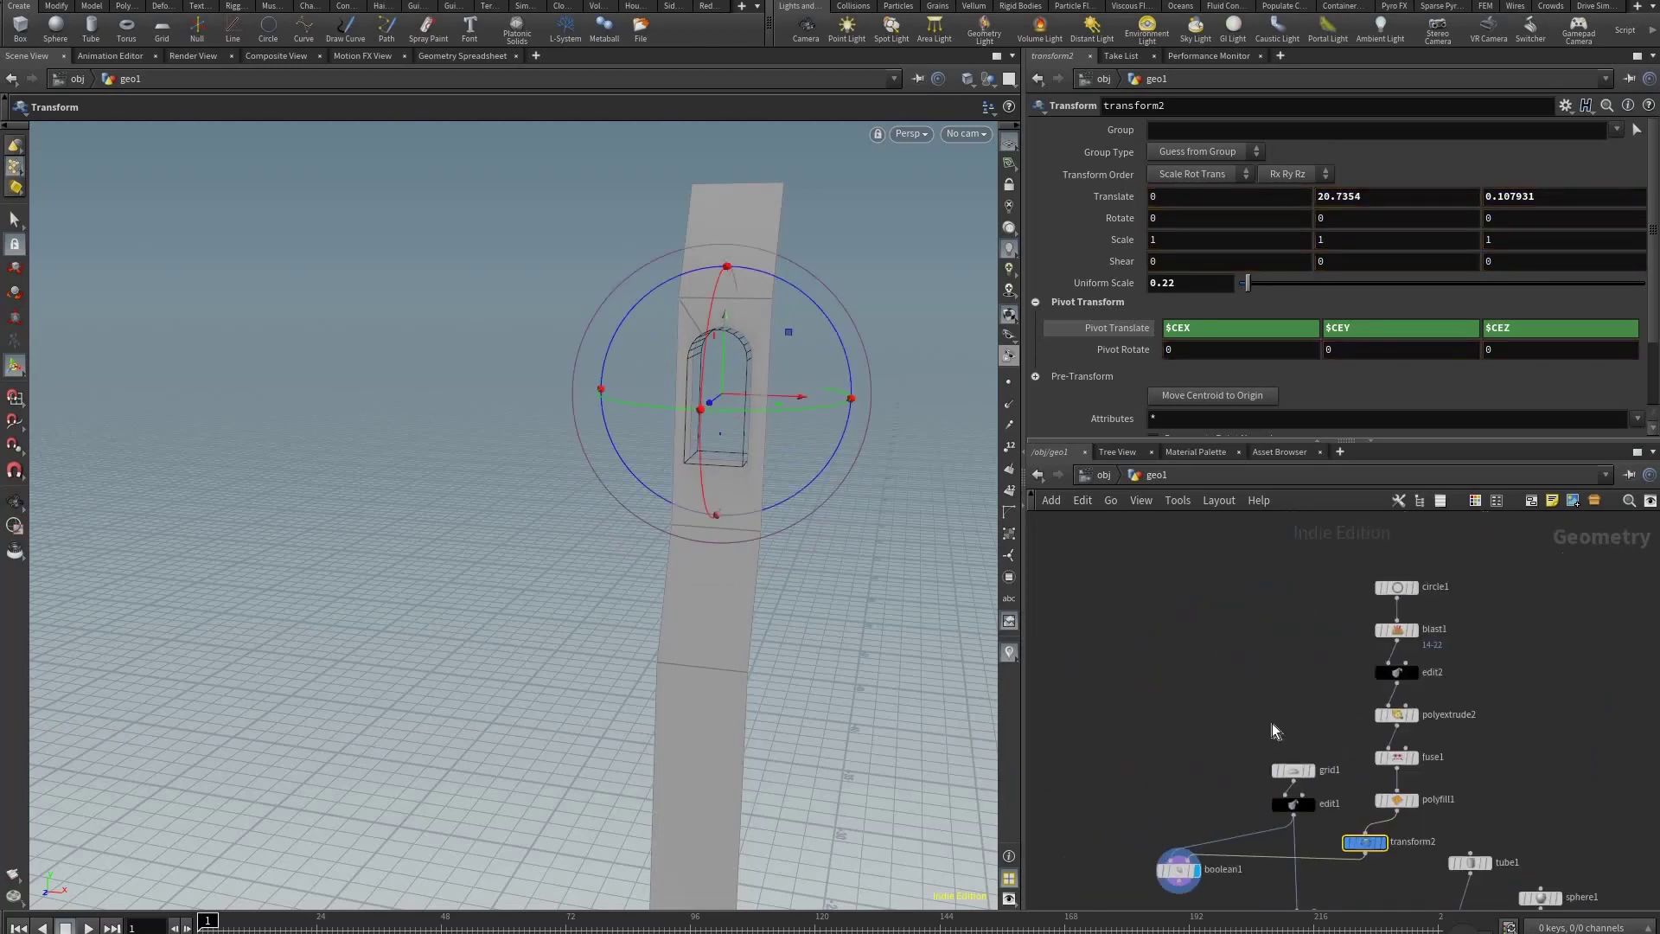
scroll(1300, 707, up, 3)
click(1300, 707)
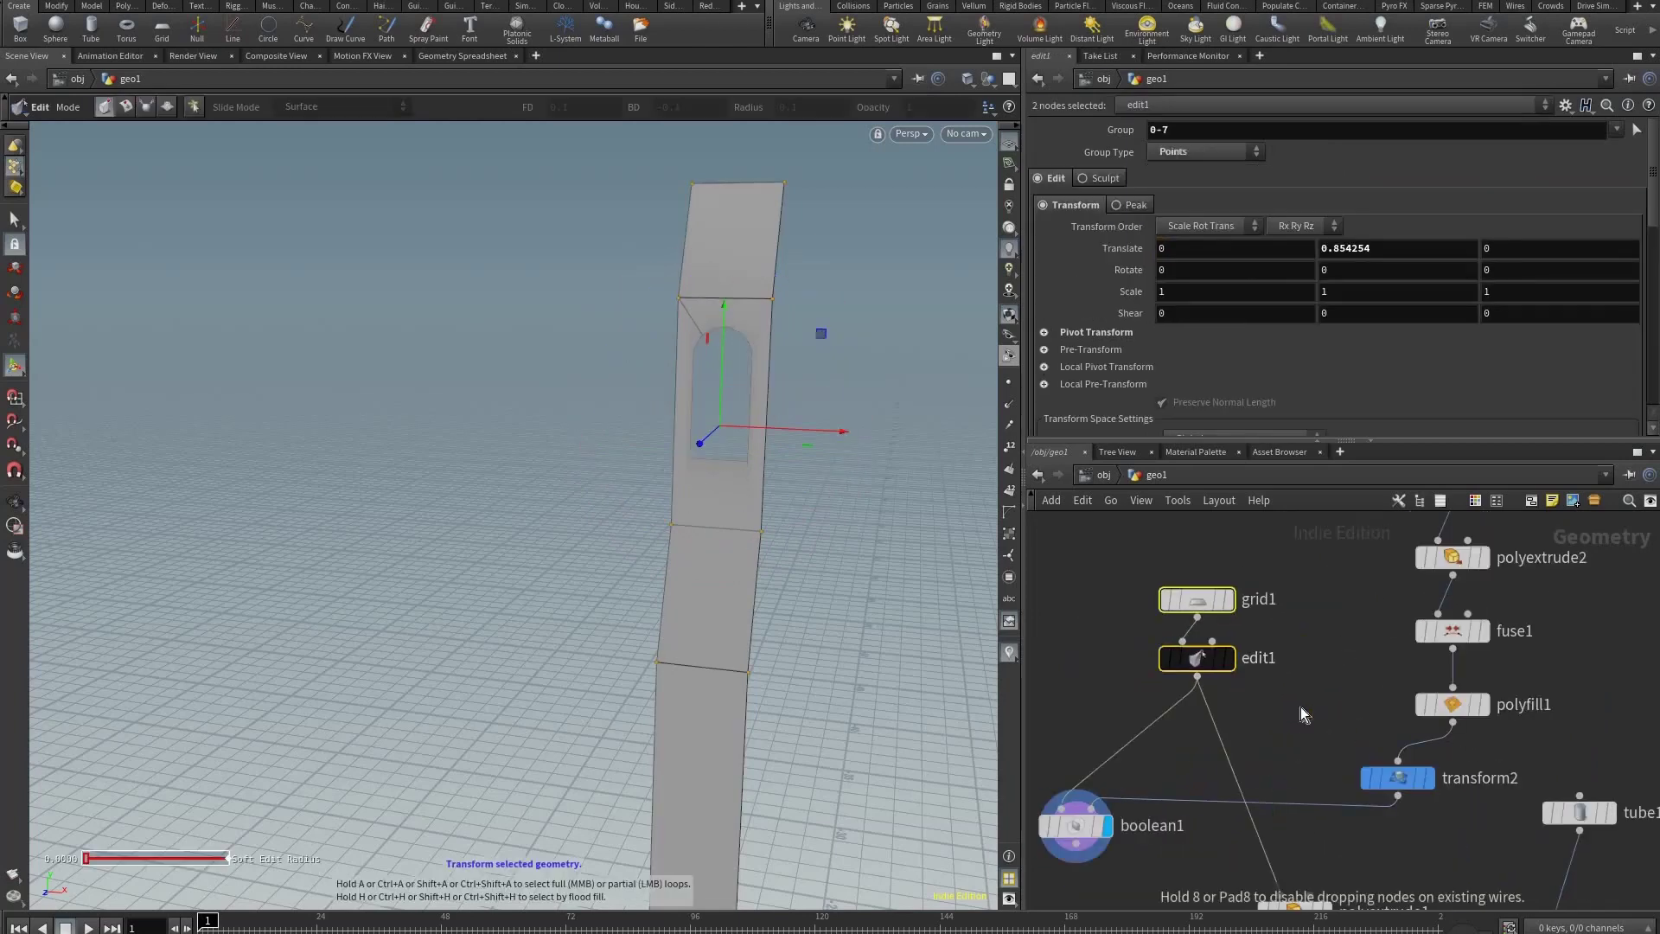
key(Tab)
text(mer)
key(Return)
key(Return)
drag(1294, 704, 1285, 763)
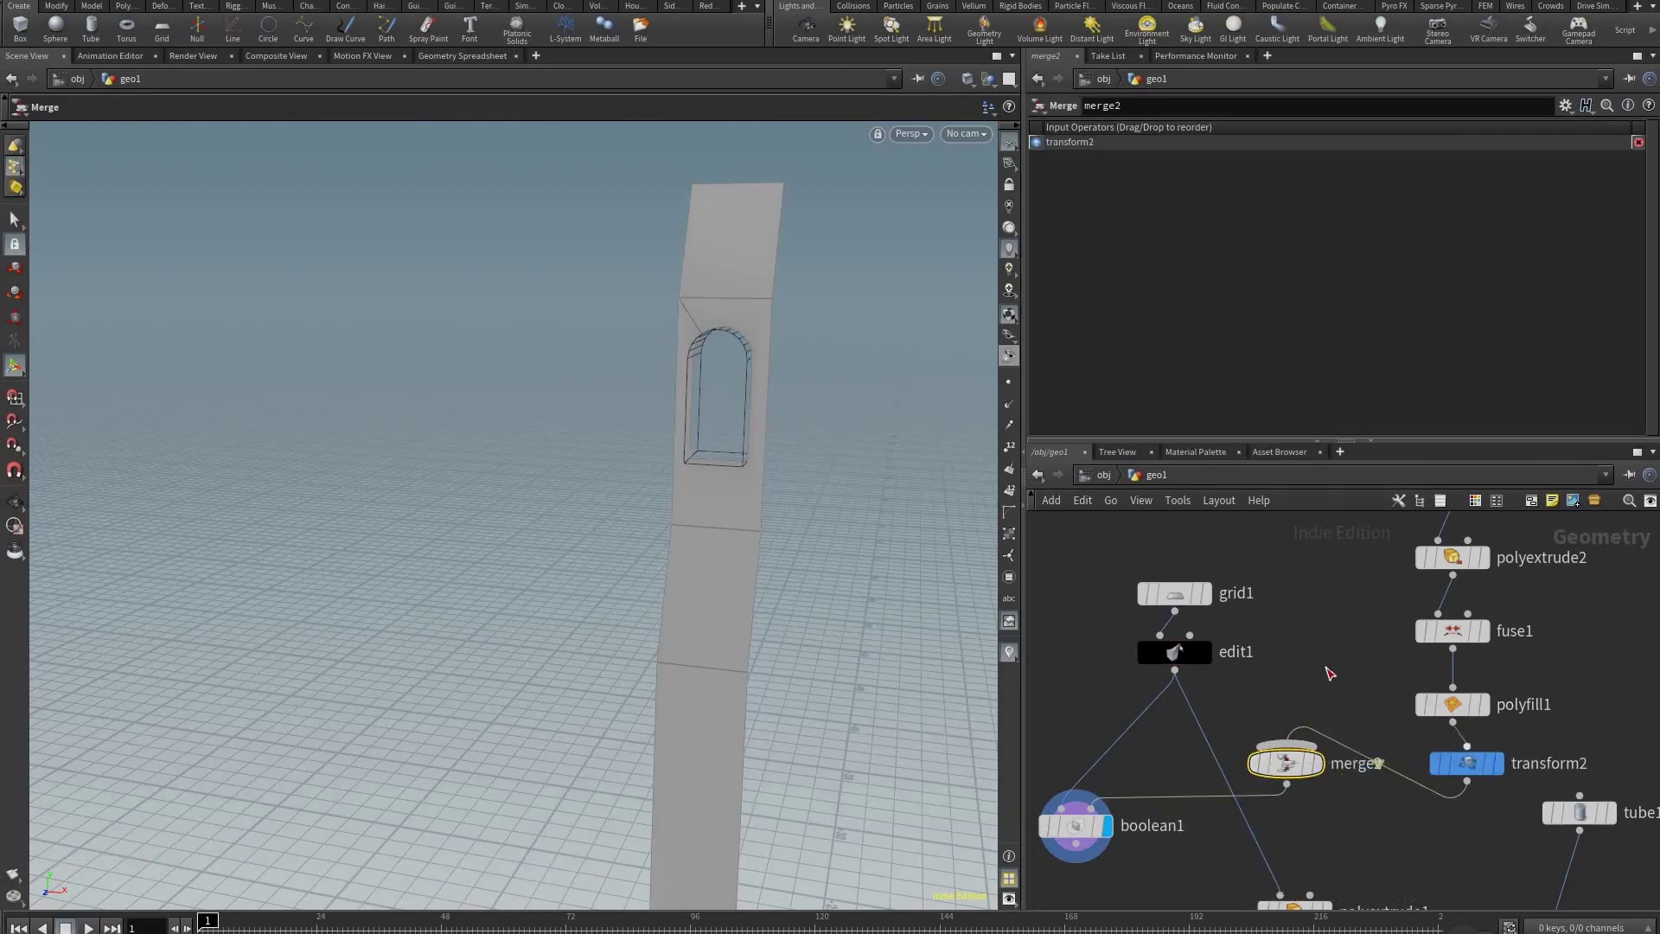
Duplicate transform2 with its connections so the copy links polyfill1 to the Merge node
alt+drag(1467, 762, 1344, 666)
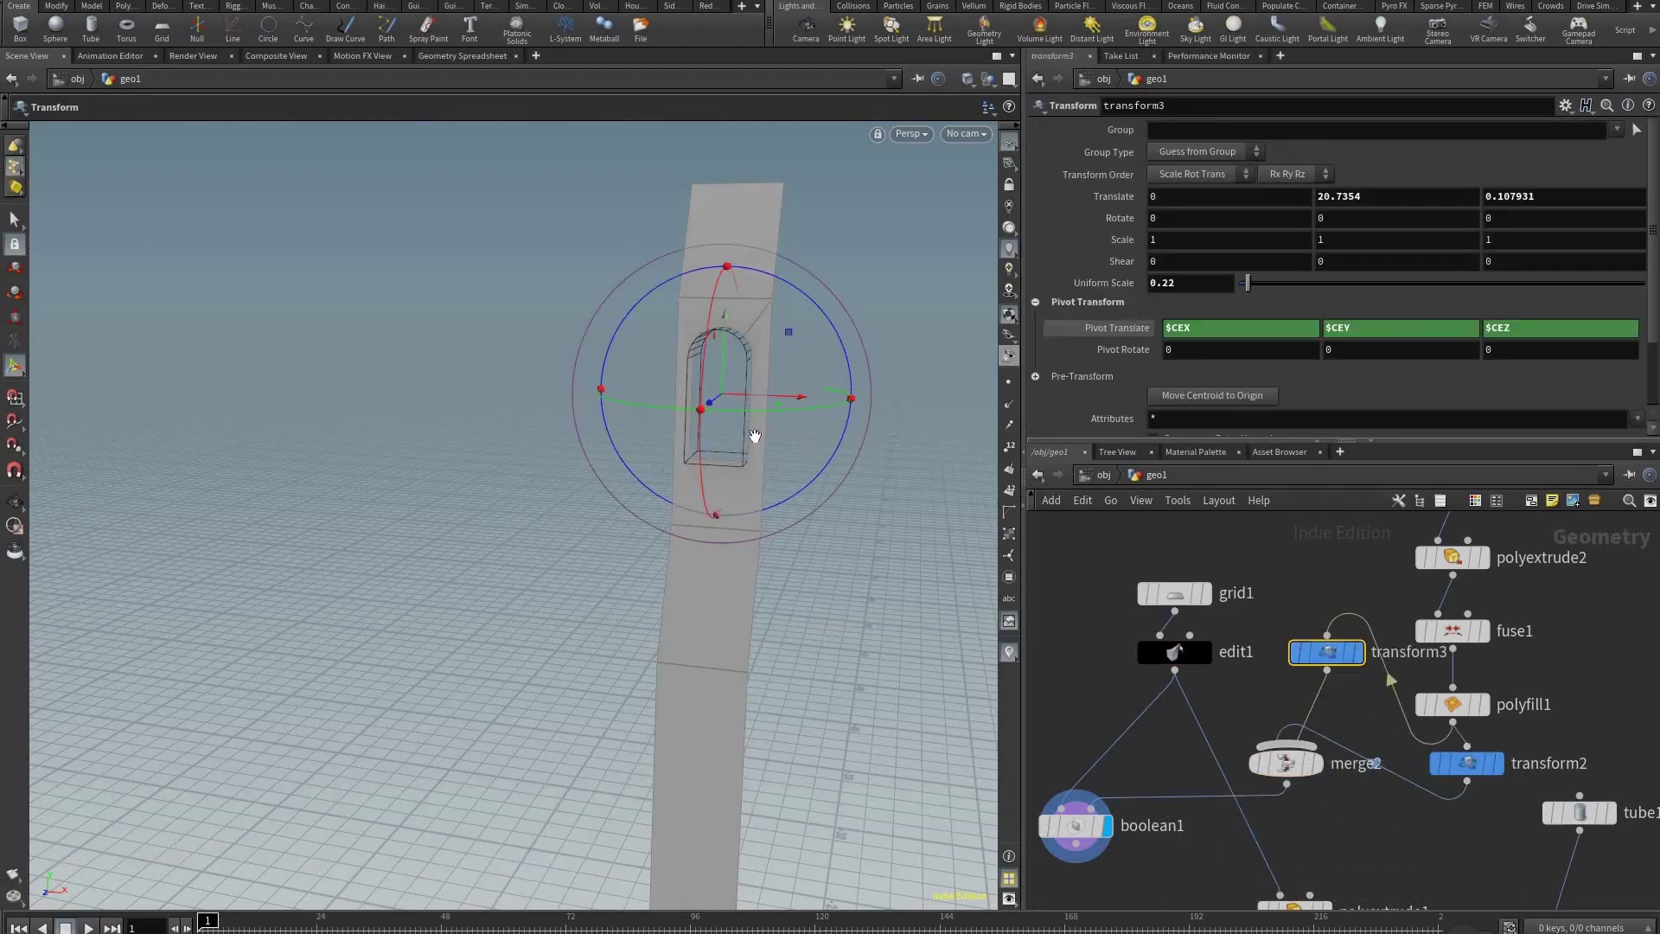
Move the transform3 arched window cutter down to the panel below the bend, at about Y 18.14, and set its uniform scale to 0.1
alt+right_drag(703, 437, 696, 393)
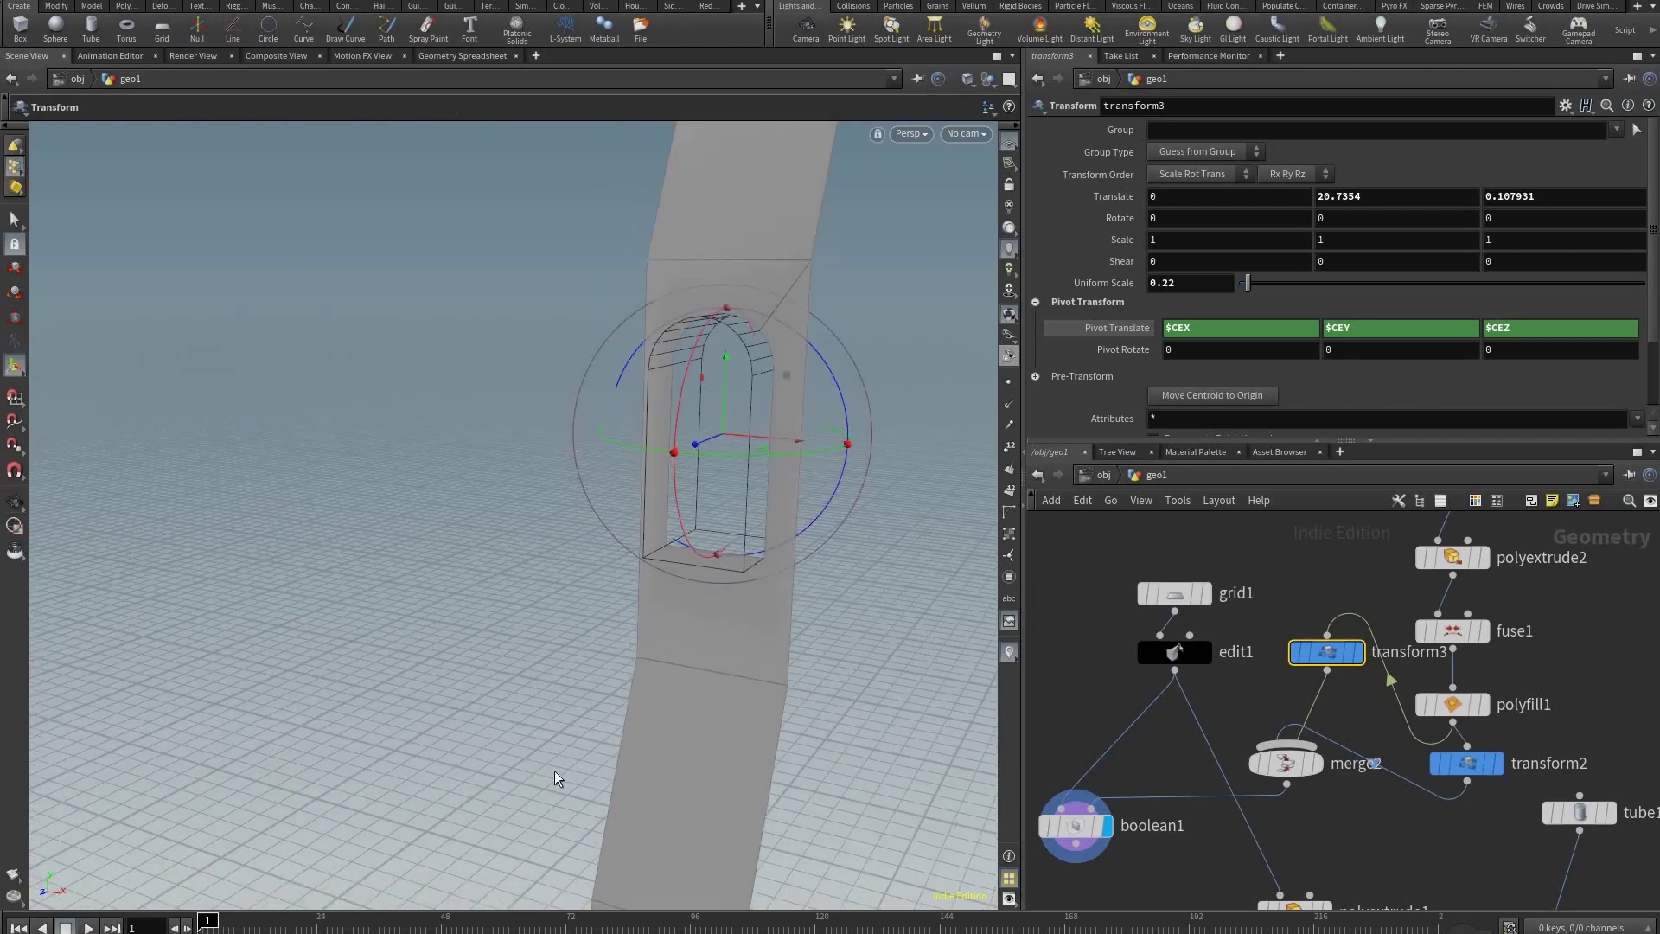
alt+drag(604, 288, 595, 342)
drag(699, 378, 577, 731)
alt+middle_drag(577, 731, 592, 372)
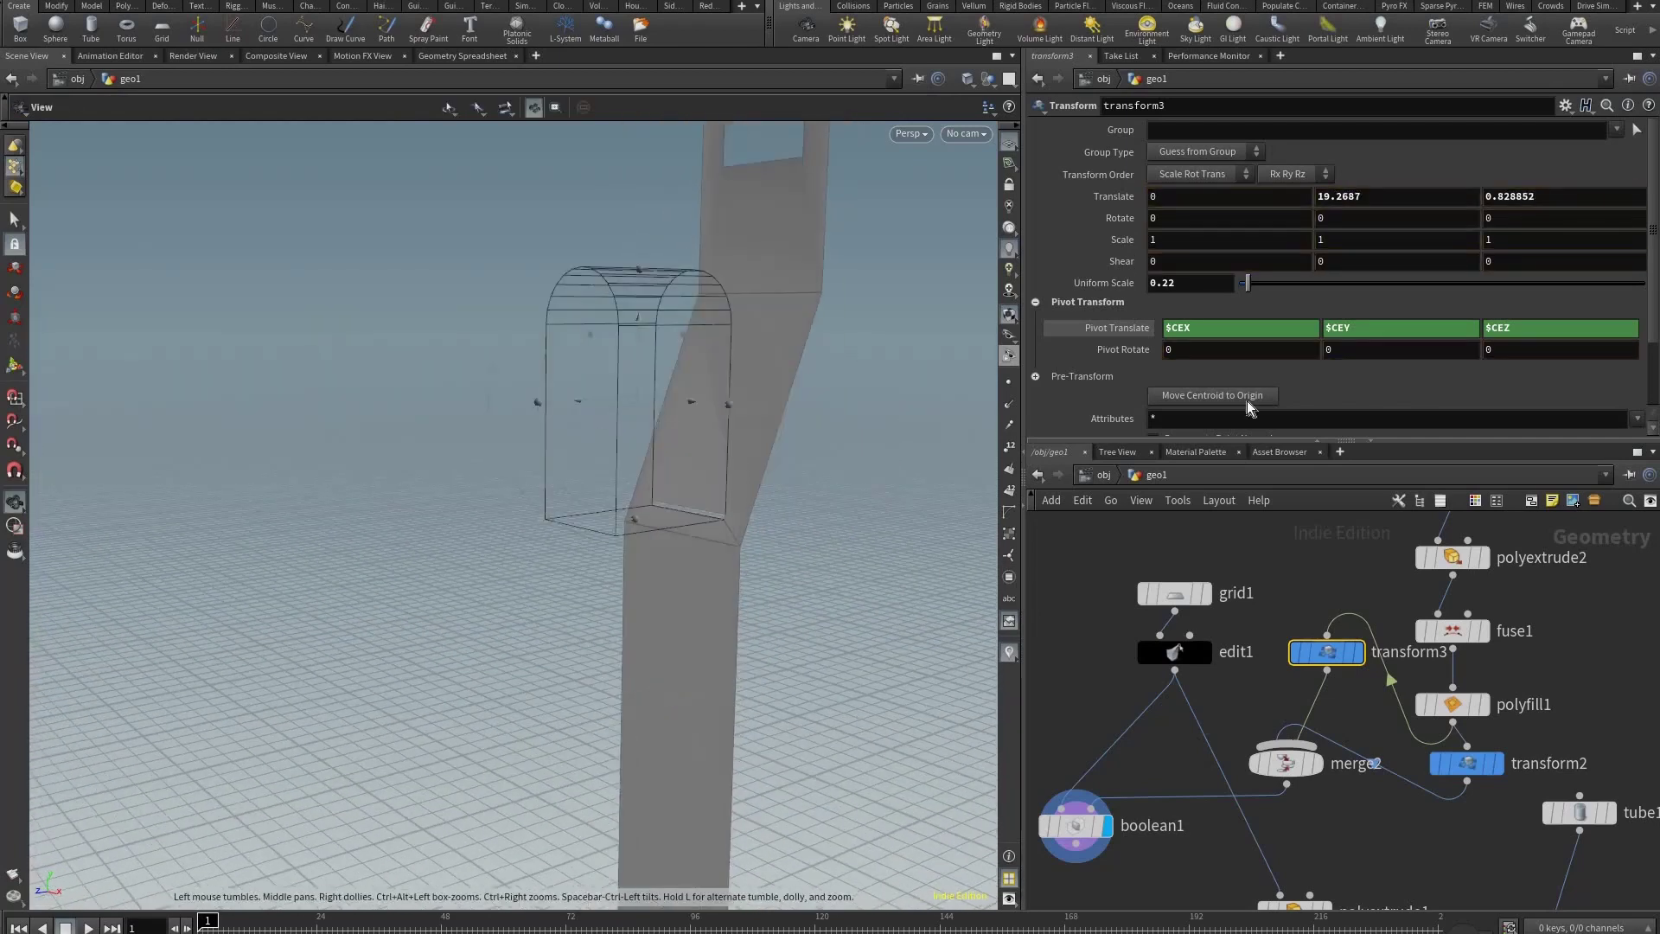
drag(640, 318, 638, 577)
drag(578, 659, 607, 657)
alt+drag(606, 657, 700, 705)
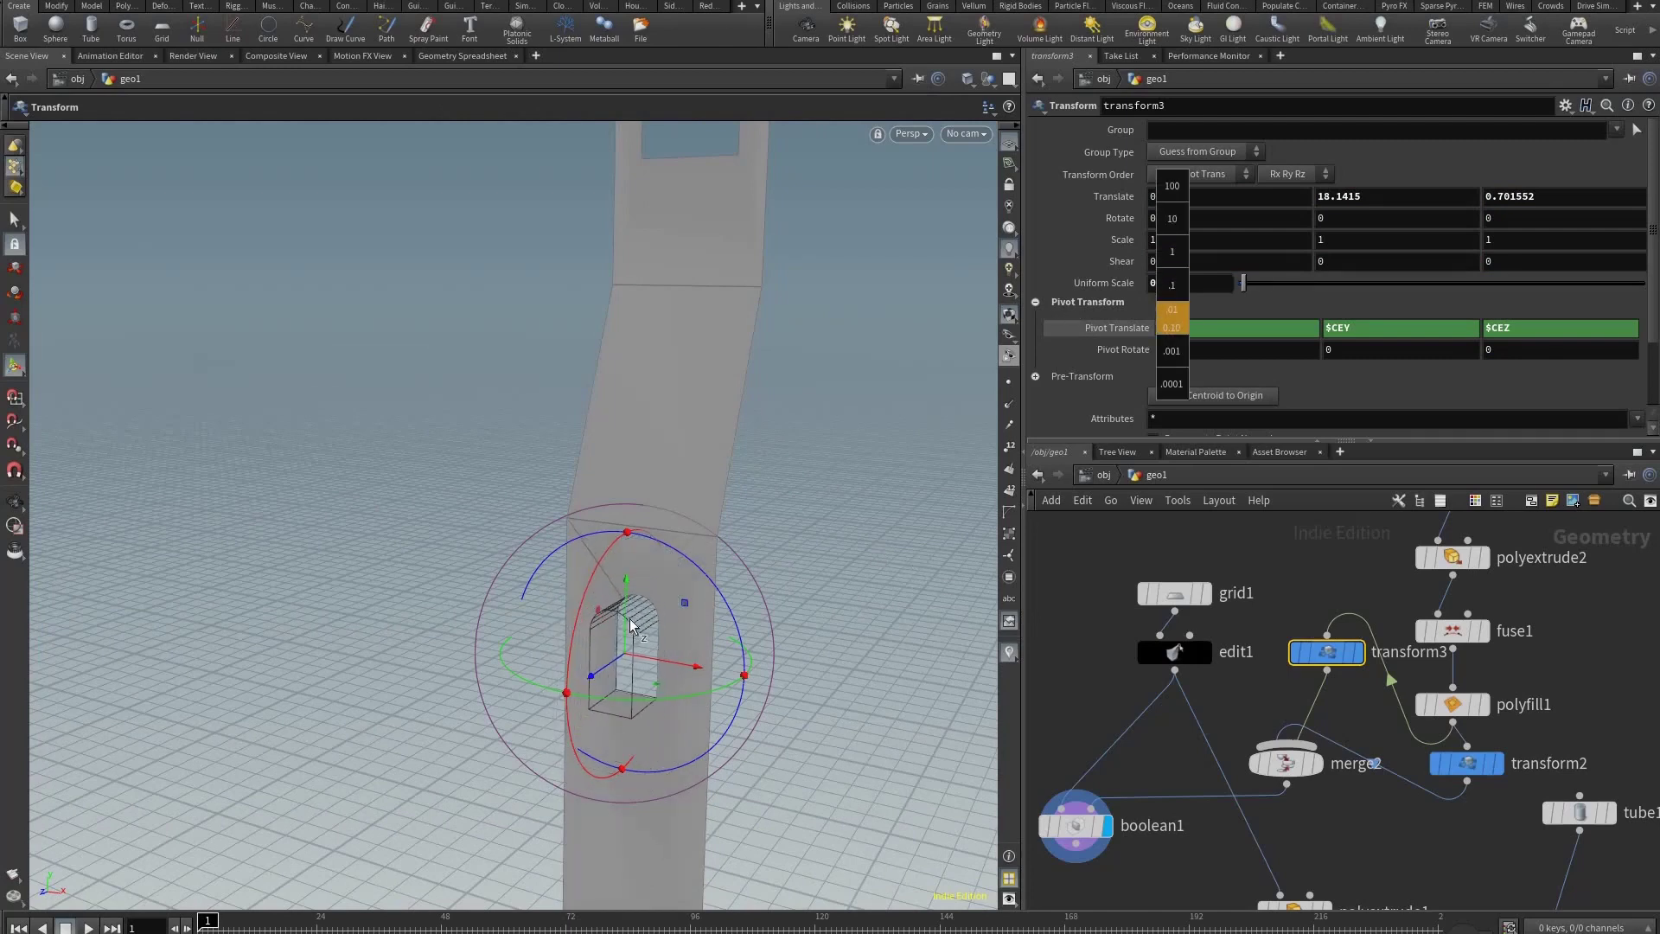
alt+drag(664, 602, 1046, 585)
middle_drag(1227, 683, 1230, 620)
Try to adjust the panel around the large upper window in the edit1 node
click(1176, 589)
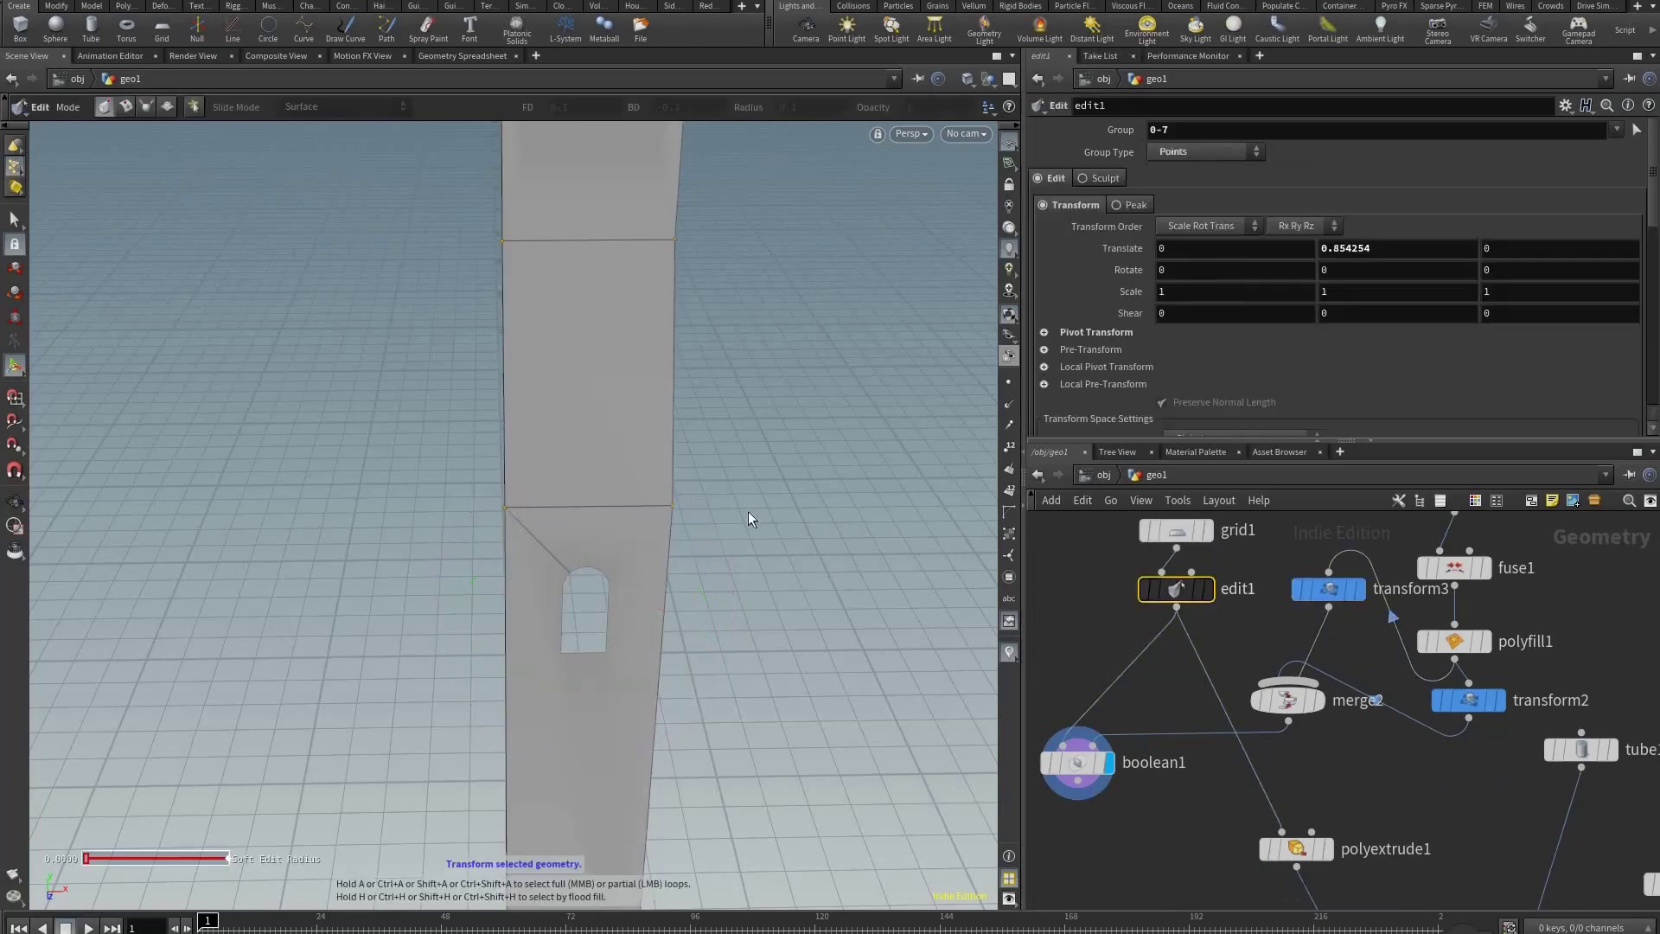
alt+middle_drag(778, 294, 772, 505)
alt+drag(864, 467, 612, 384)
key(s)
click(682, 368)
key(ctrl+z)
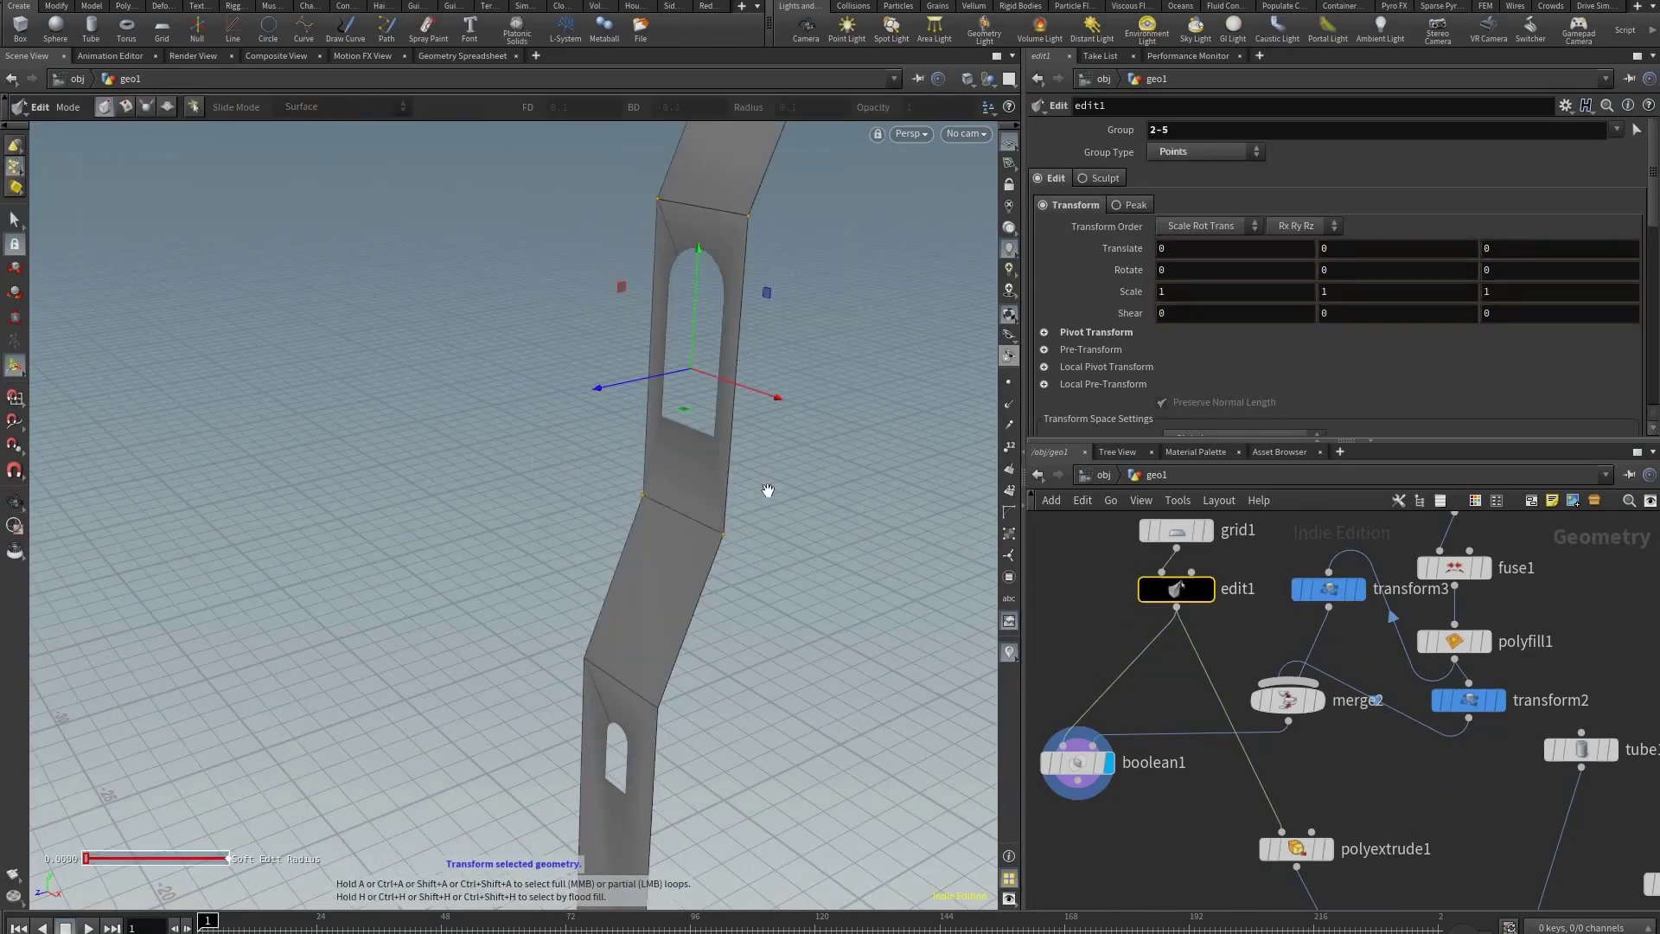
middle_drag(768, 490, 761, 633)
key(ctrl+z)
alt+right_drag(648, 352, 597, 364)
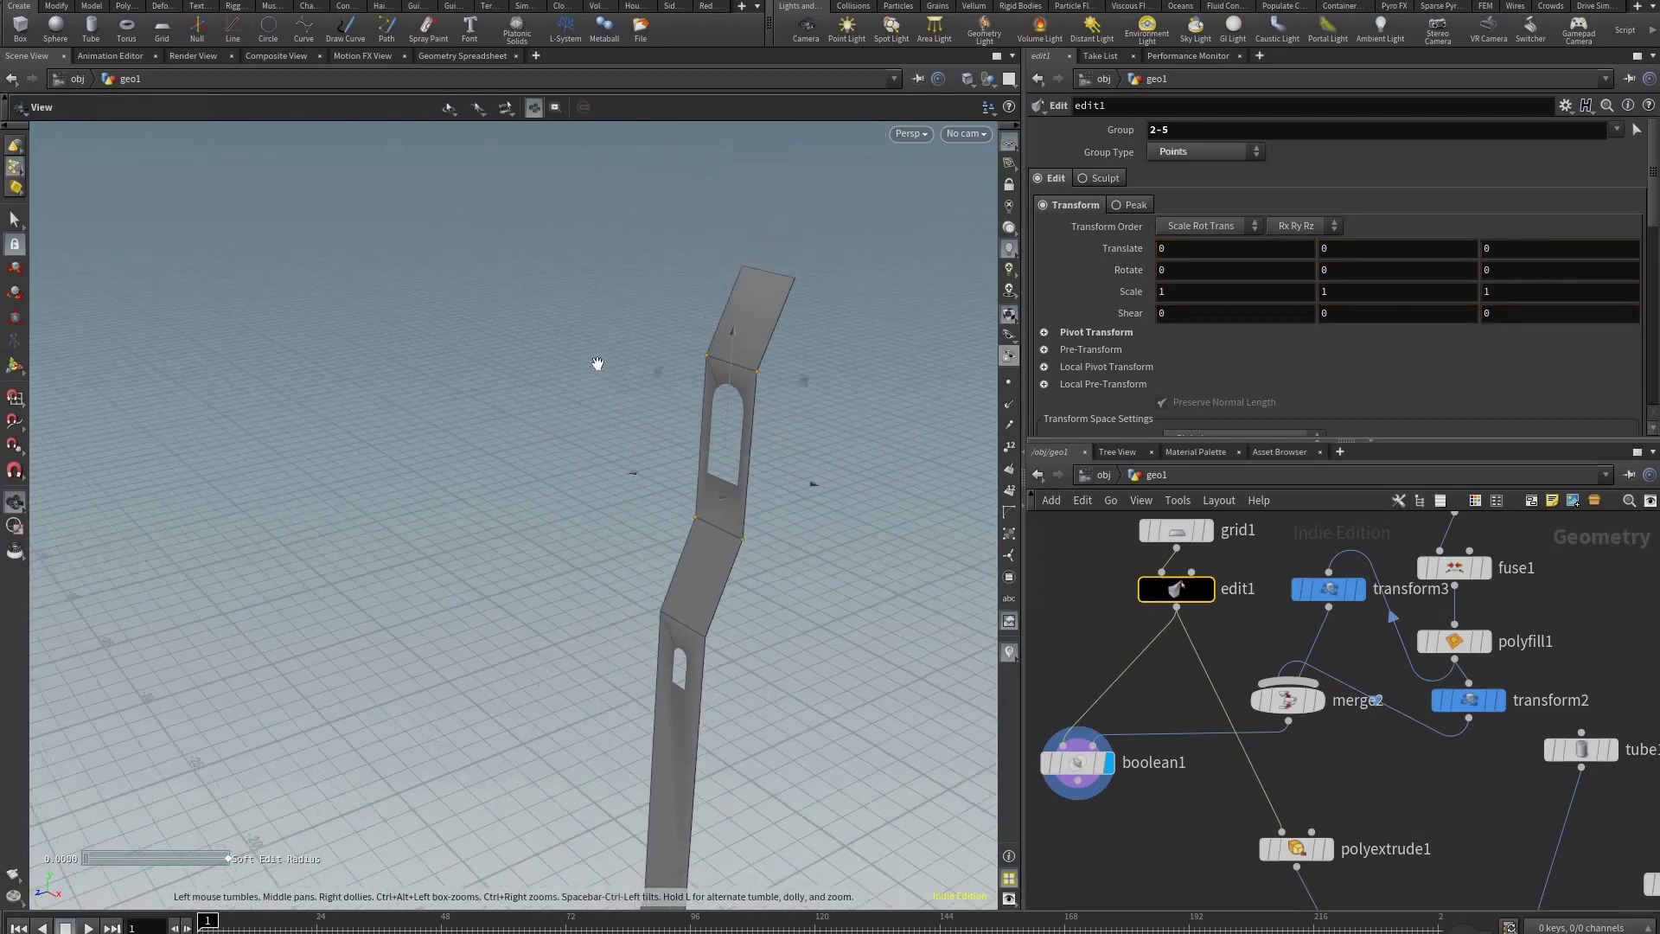
alt+drag(598, 364, 664, 391)
alt+middle_drag(640, 554, 631, 372)
alt+right_drag(631, 372, 795, 441)
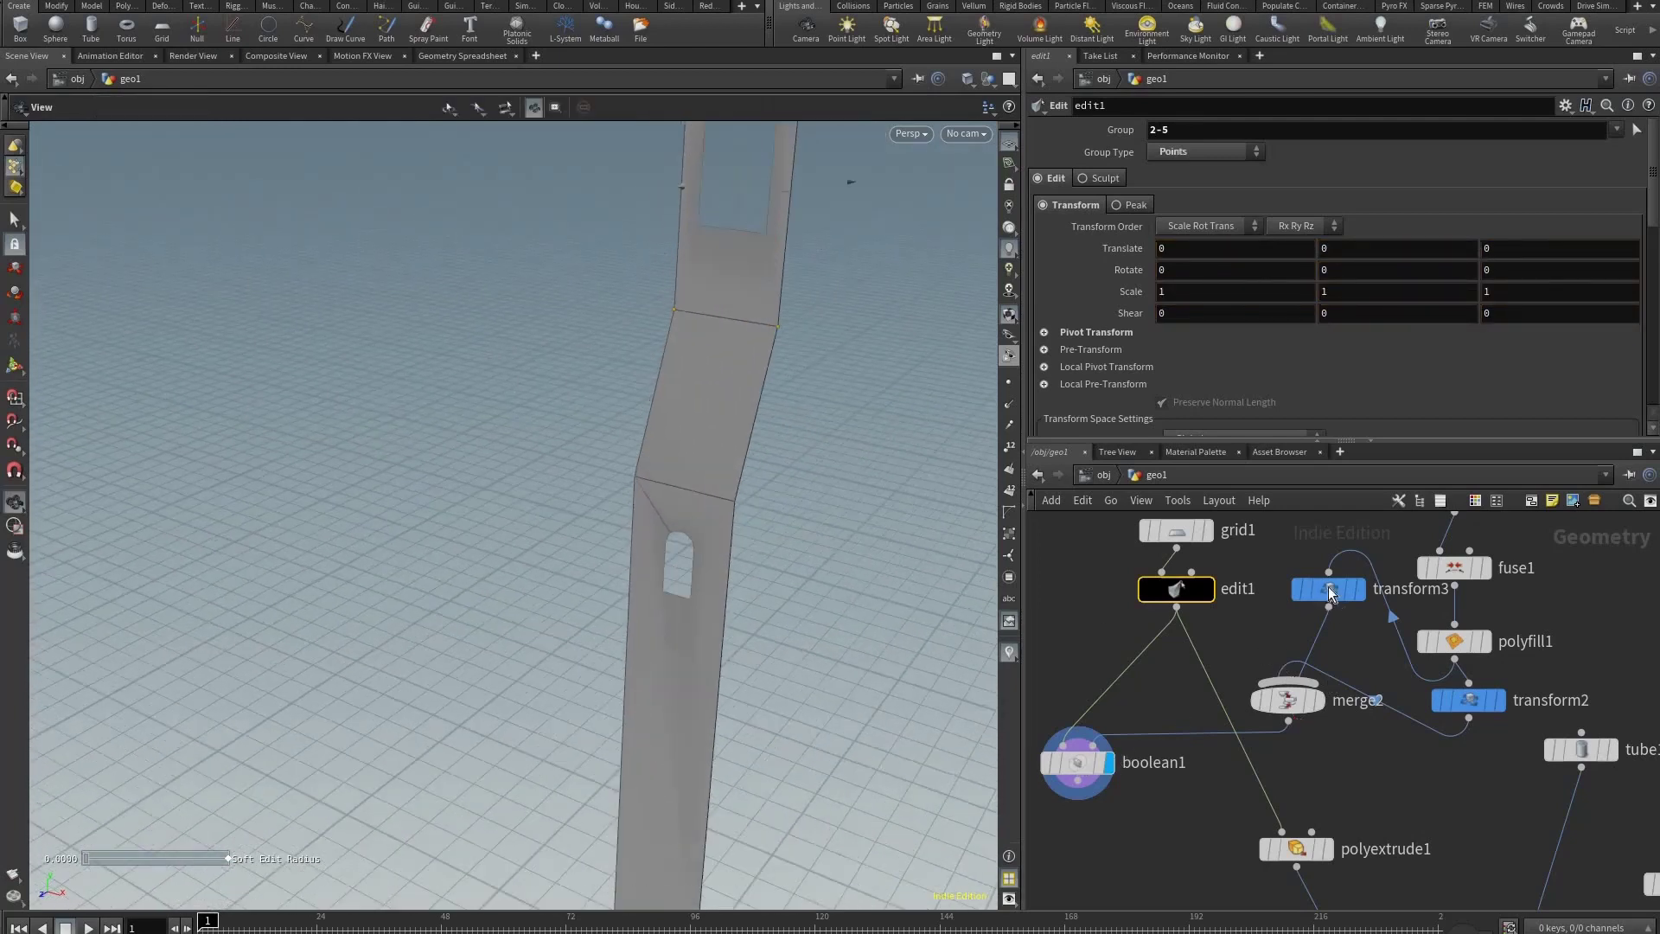
key(Return)
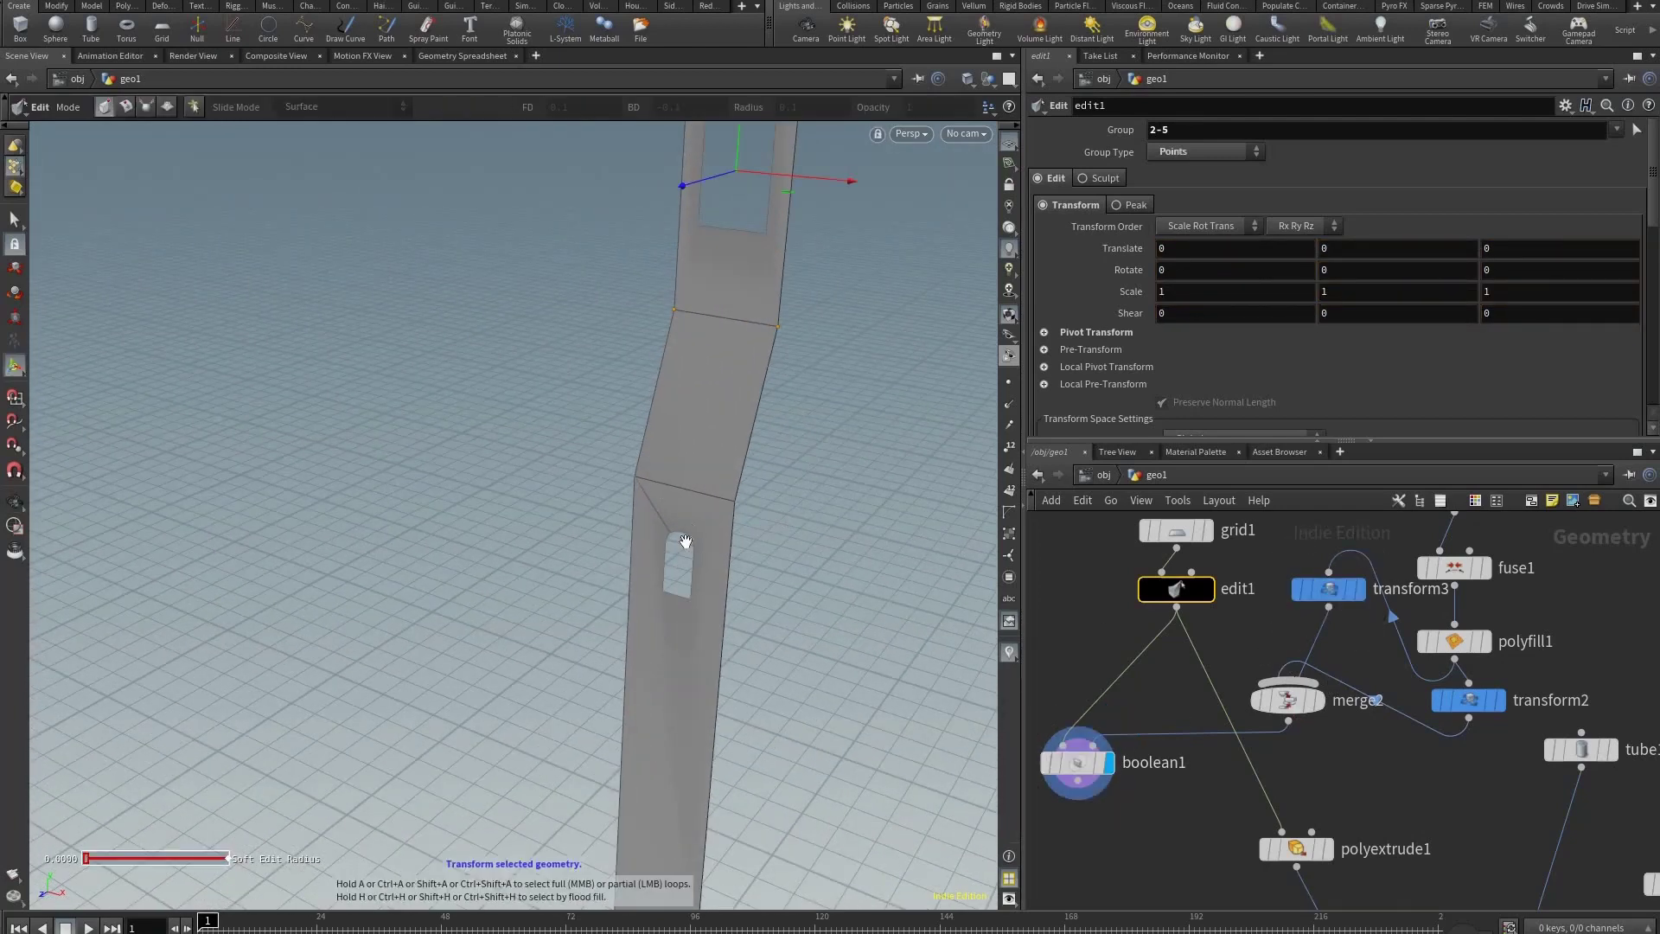
Shrink the small window cutter to a uniform scale of 0.086 and shift it to about X -0.148, Y 18.30
click(1328, 589)
alt+right_drag(873, 386, 1219, 280)
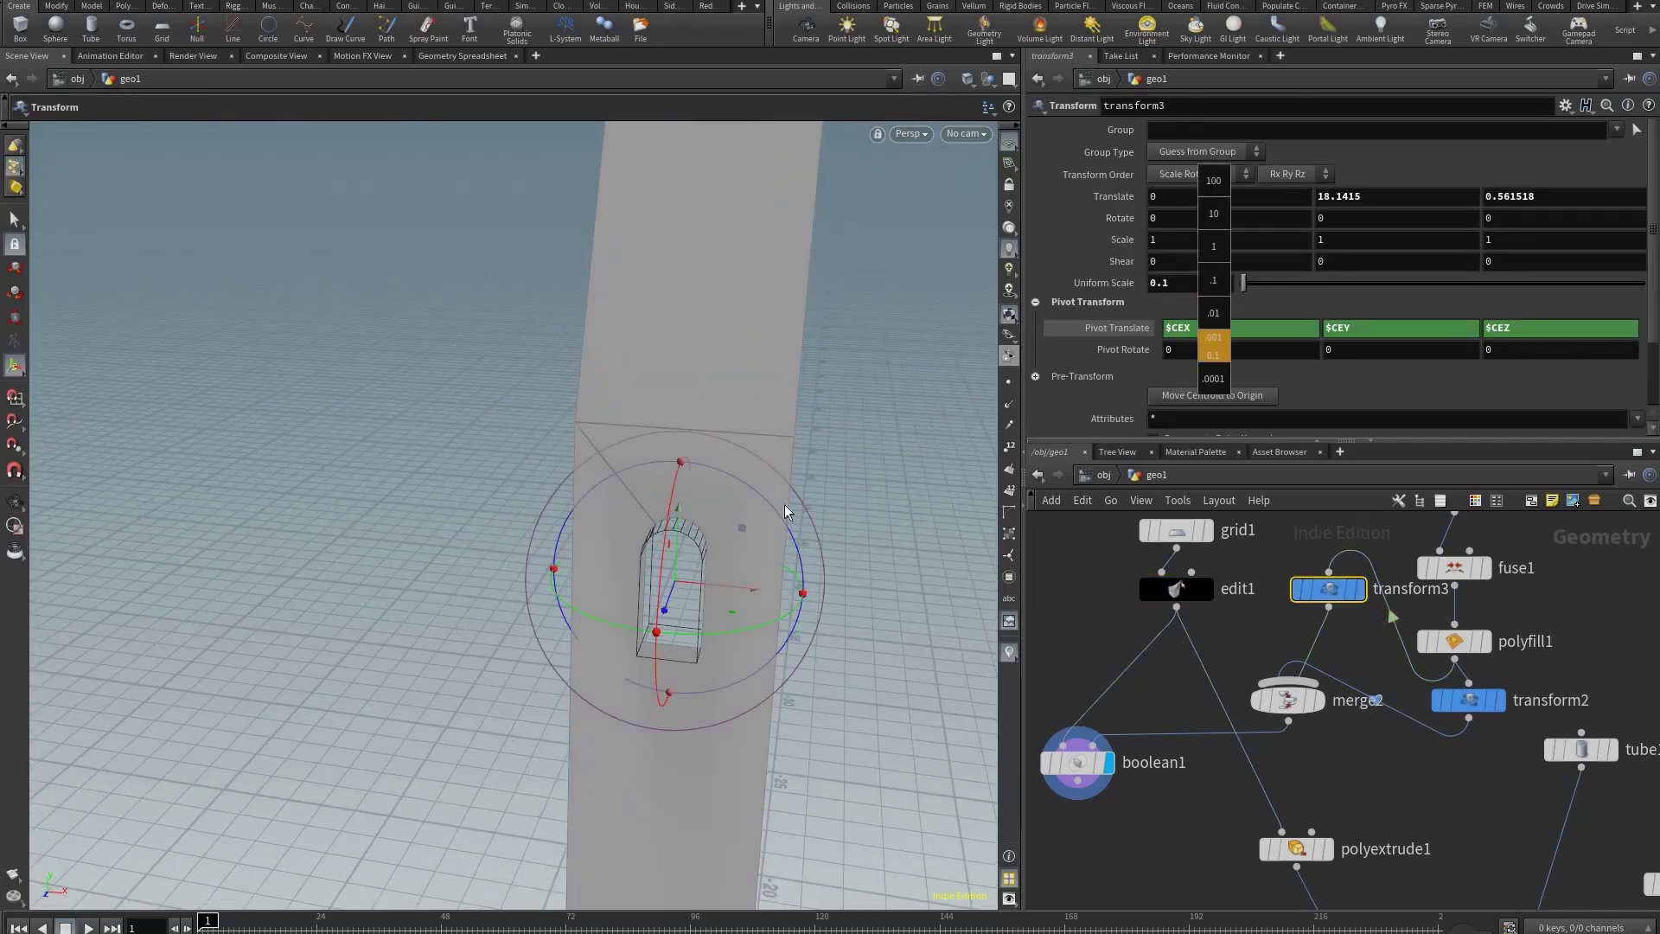
alt+drag(705, 483, 707, 500)
key(r)
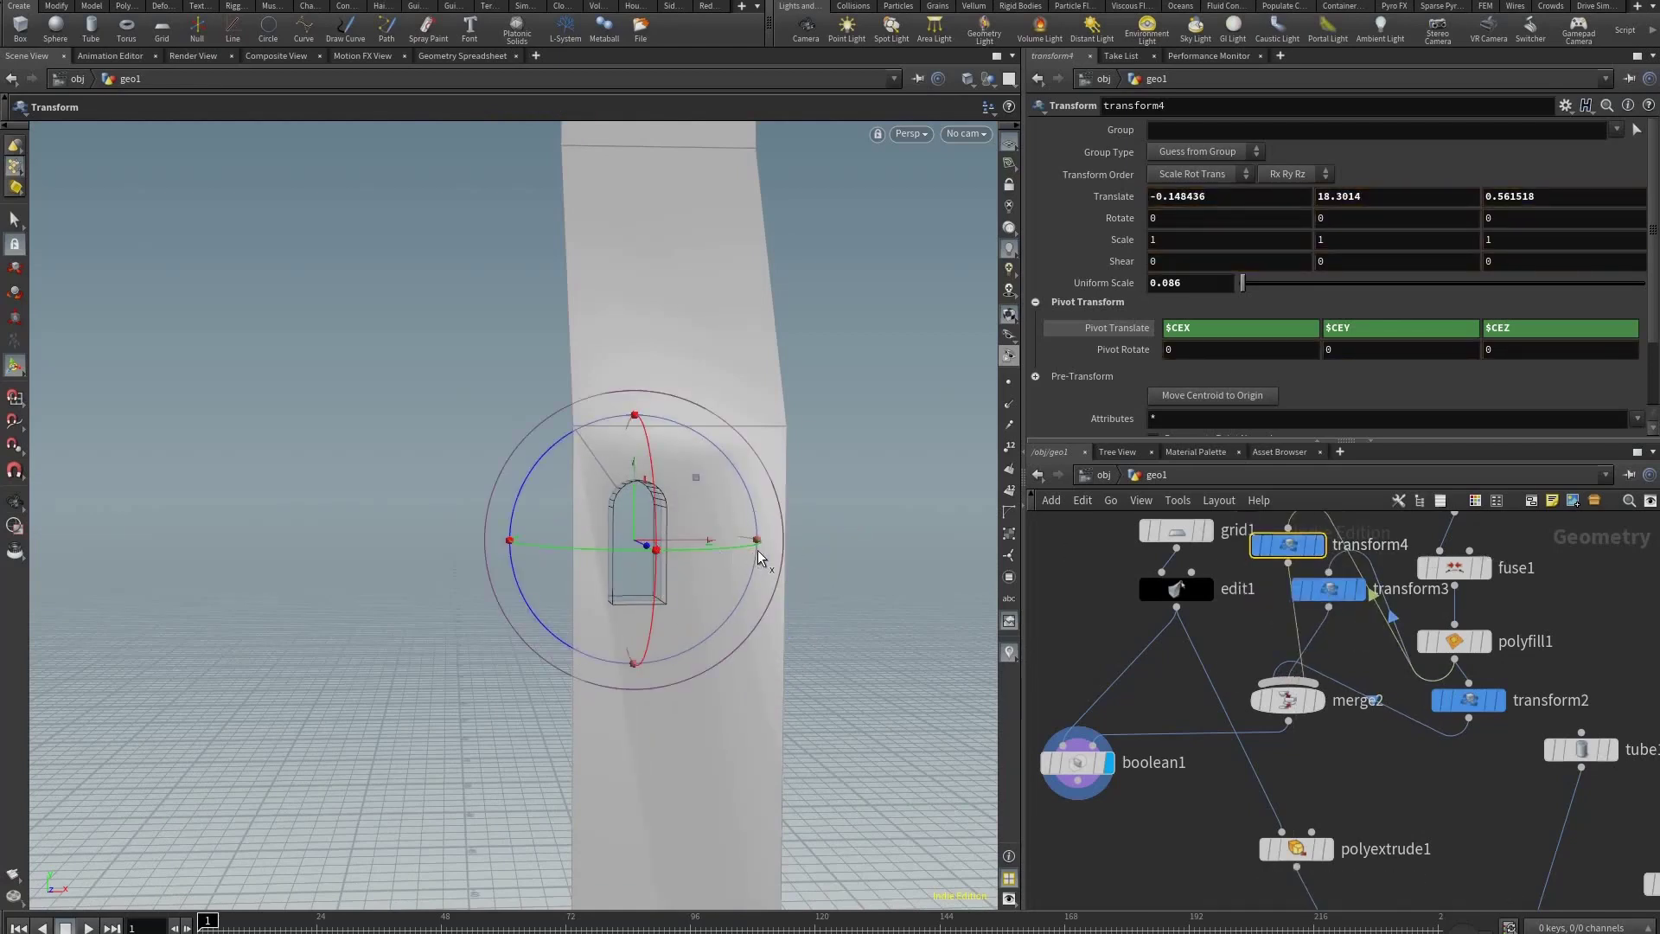
Place the duplicate cutter transform4 beside the first small window, at about X 0.162, to cut a matching second opening
alt+drag(758, 557, 926, 448)
key(t)
drag(657, 537, 724, 539)
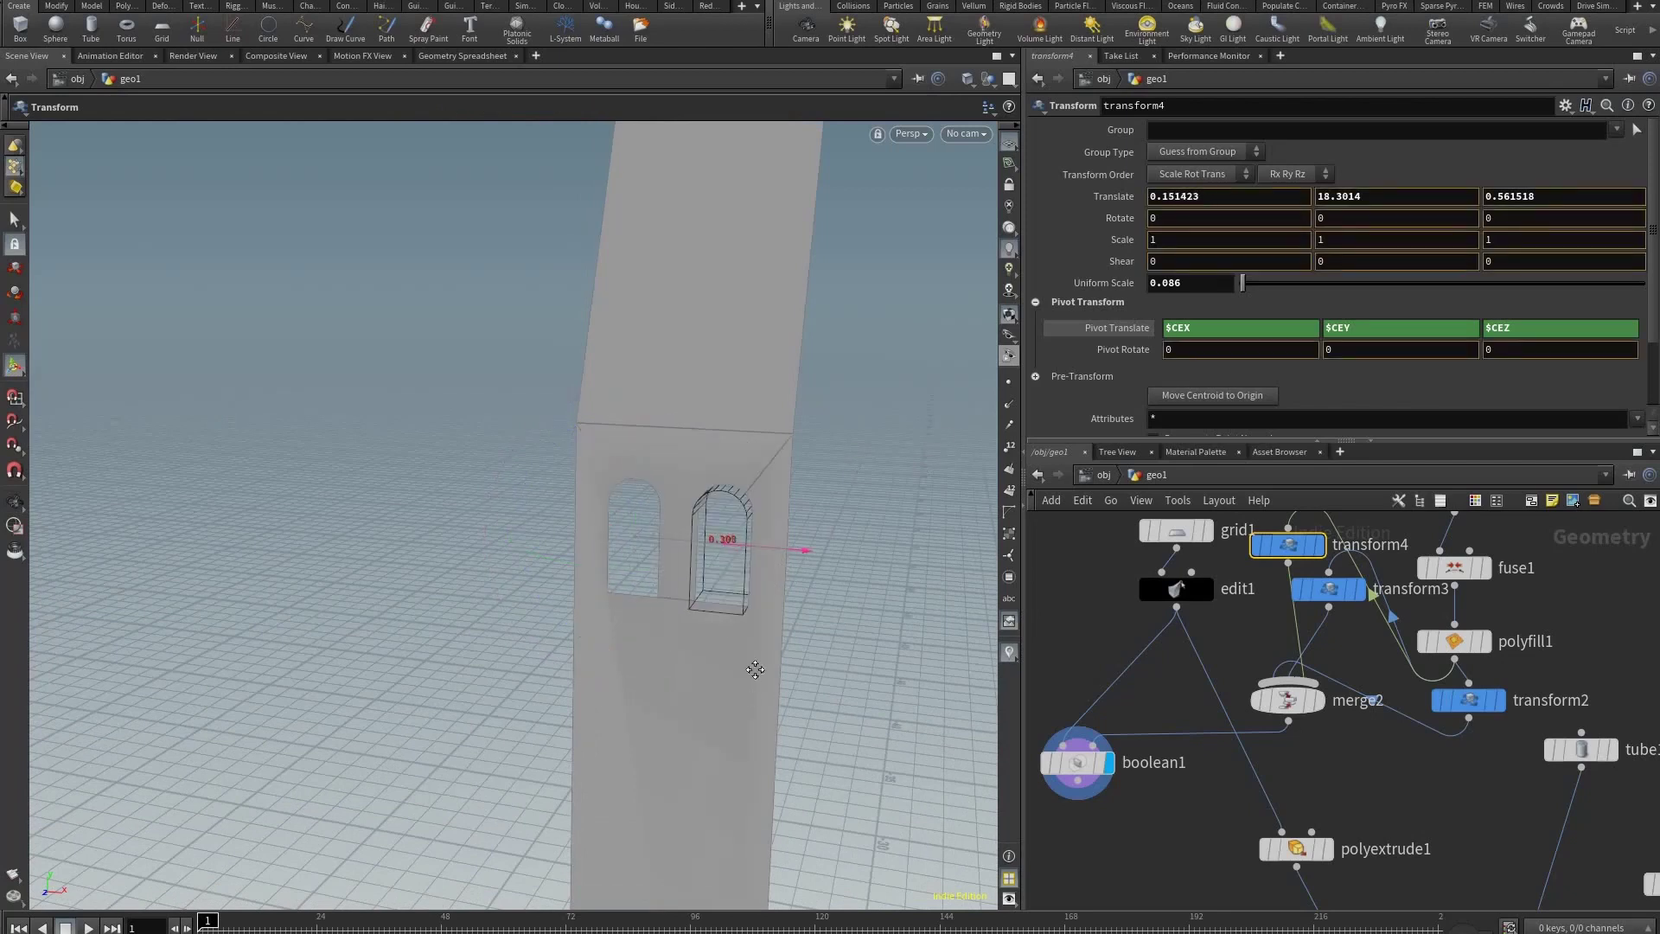
drag(755, 670, 759, 666)
Examine the pair of small window openings and the tower strip from several angles
mouse_move(804, 605)
alt+mouse_down()
mouse_move(770, 630)
mouse_move(799, 623)
alt+mouse_up()
alt+right_drag(799, 623, 822, 614)
alt+middle_drag(822, 615, 806, 468)
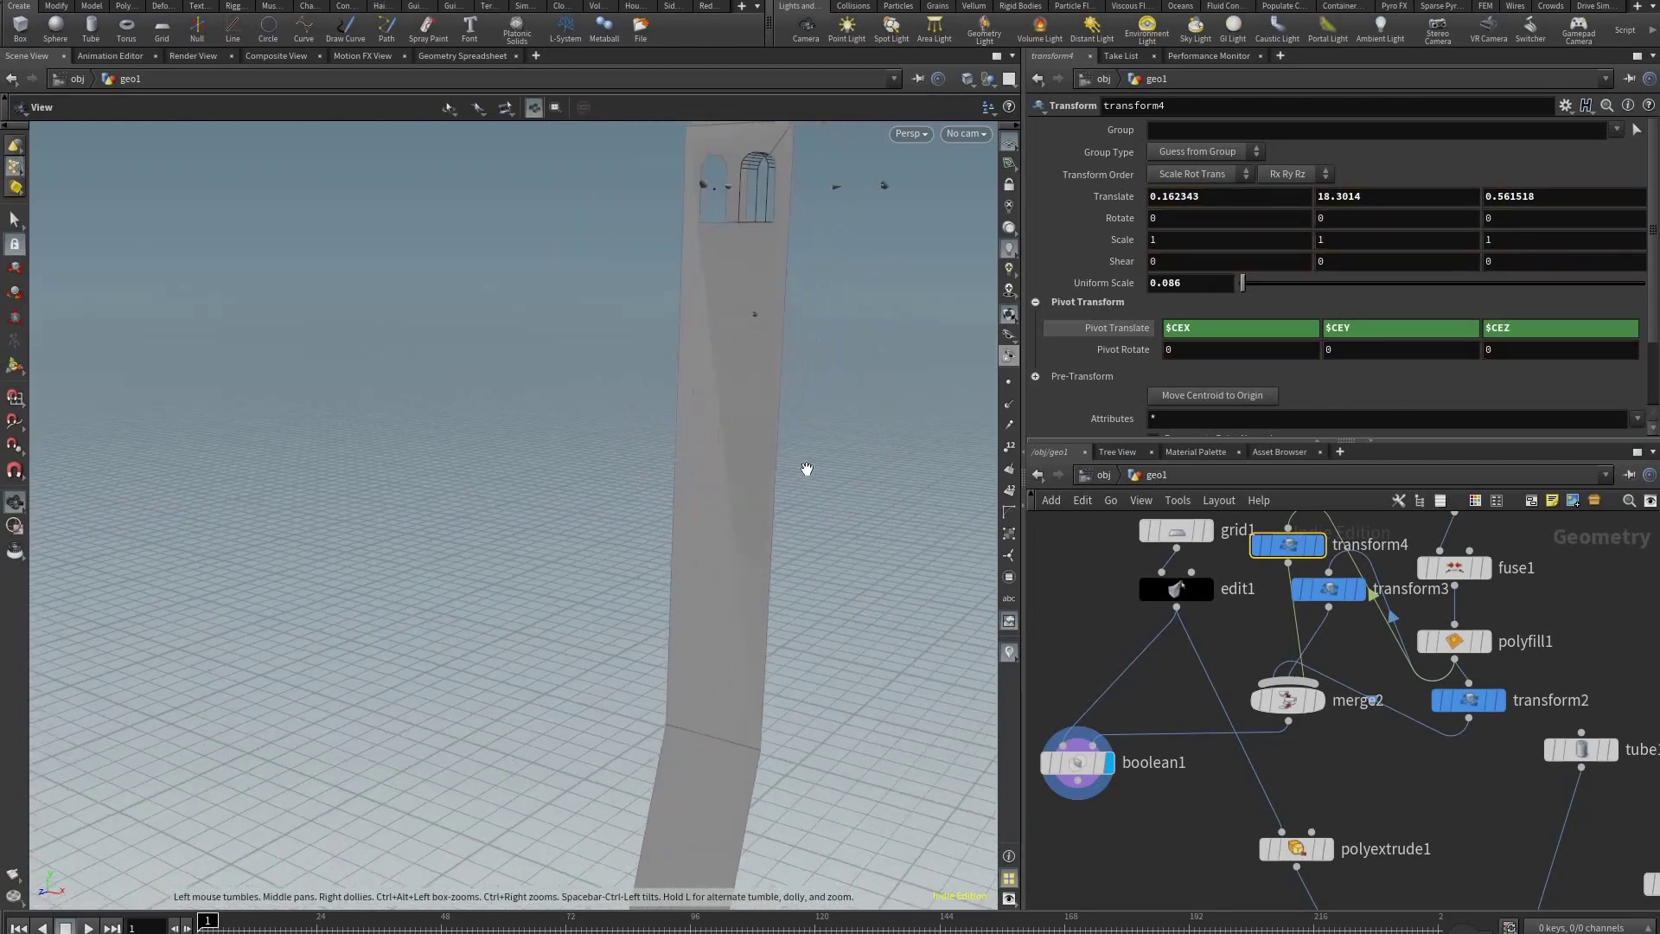
alt+drag(807, 468, 641, 545)
alt+right_drag(641, 545, 512, 616)
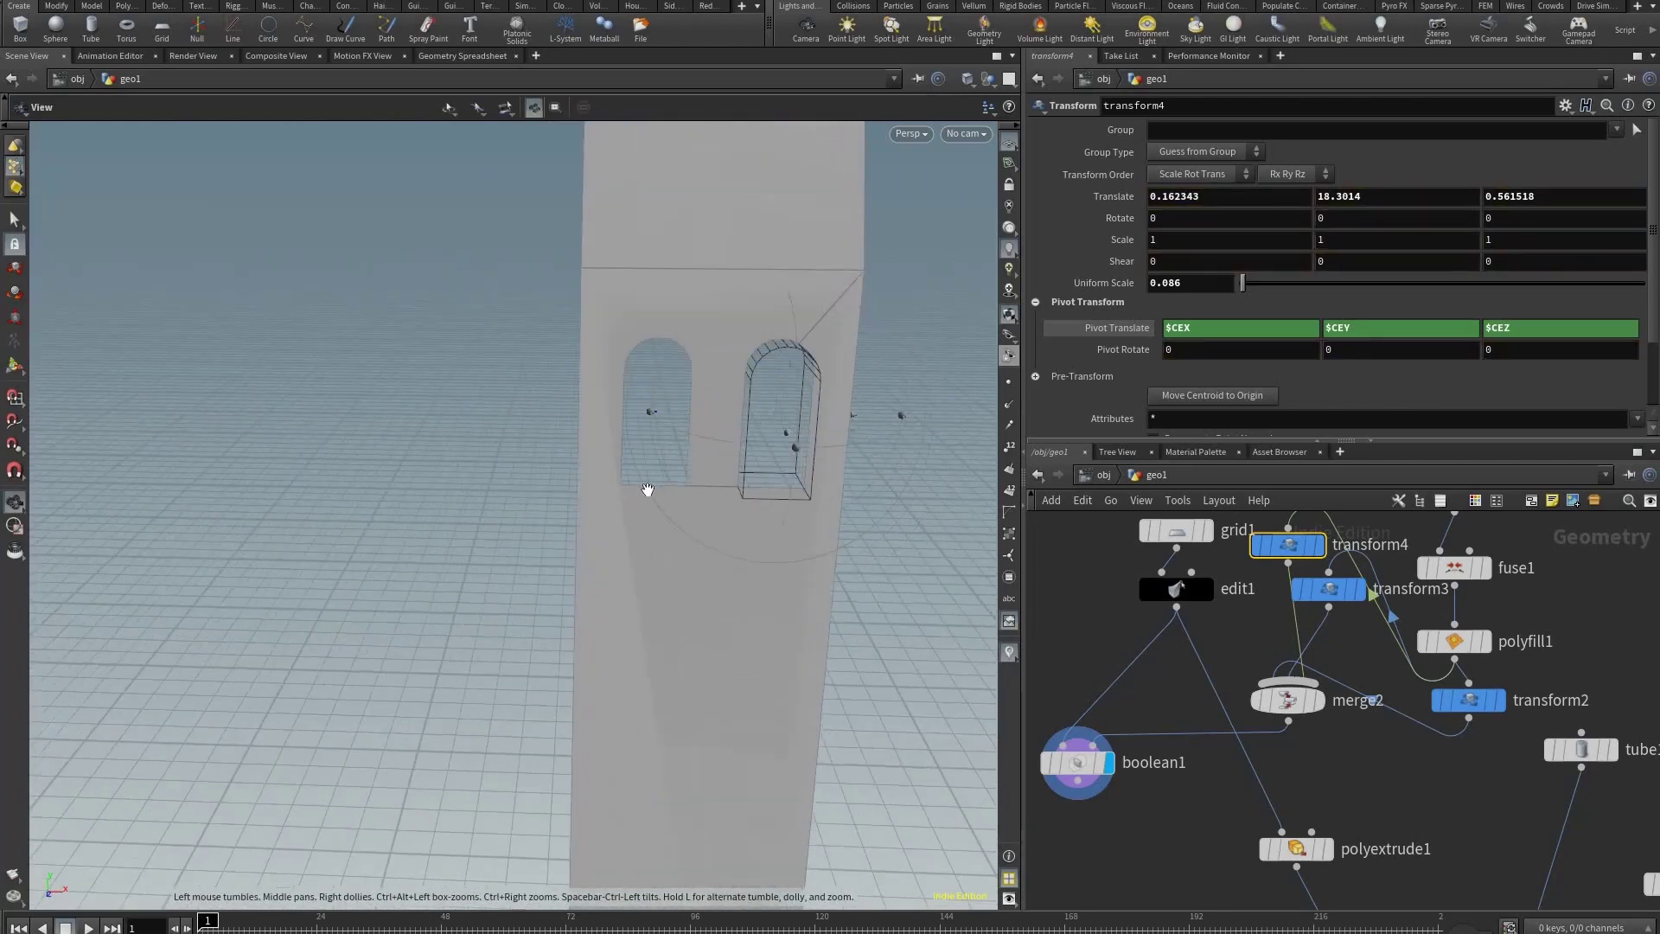
alt+right_drag(648, 490, 740, 458)
alt+drag(750, 471, 1221, 784)
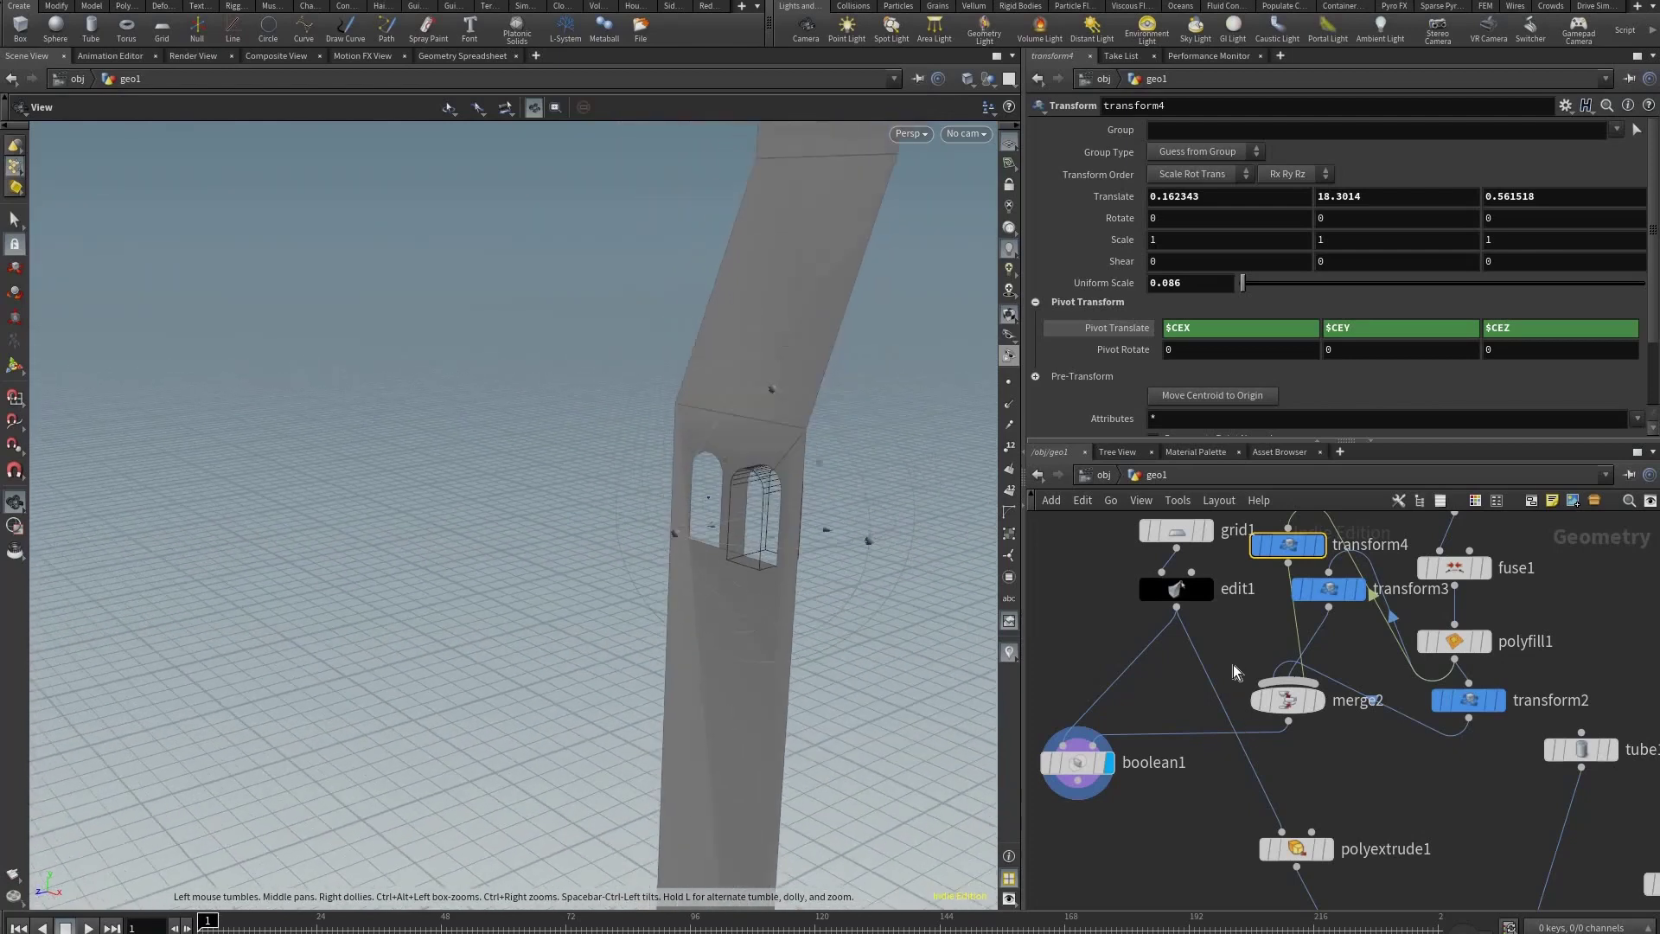
alt+middle_drag(1232, 666, 1083, 650)
alt+right_drag(1083, 650, 1205, 648)
Insert a Divide node between edit1 and boolean1
scroll(1207, 707, down, 3)
scroll(1205, 707, up, 5)
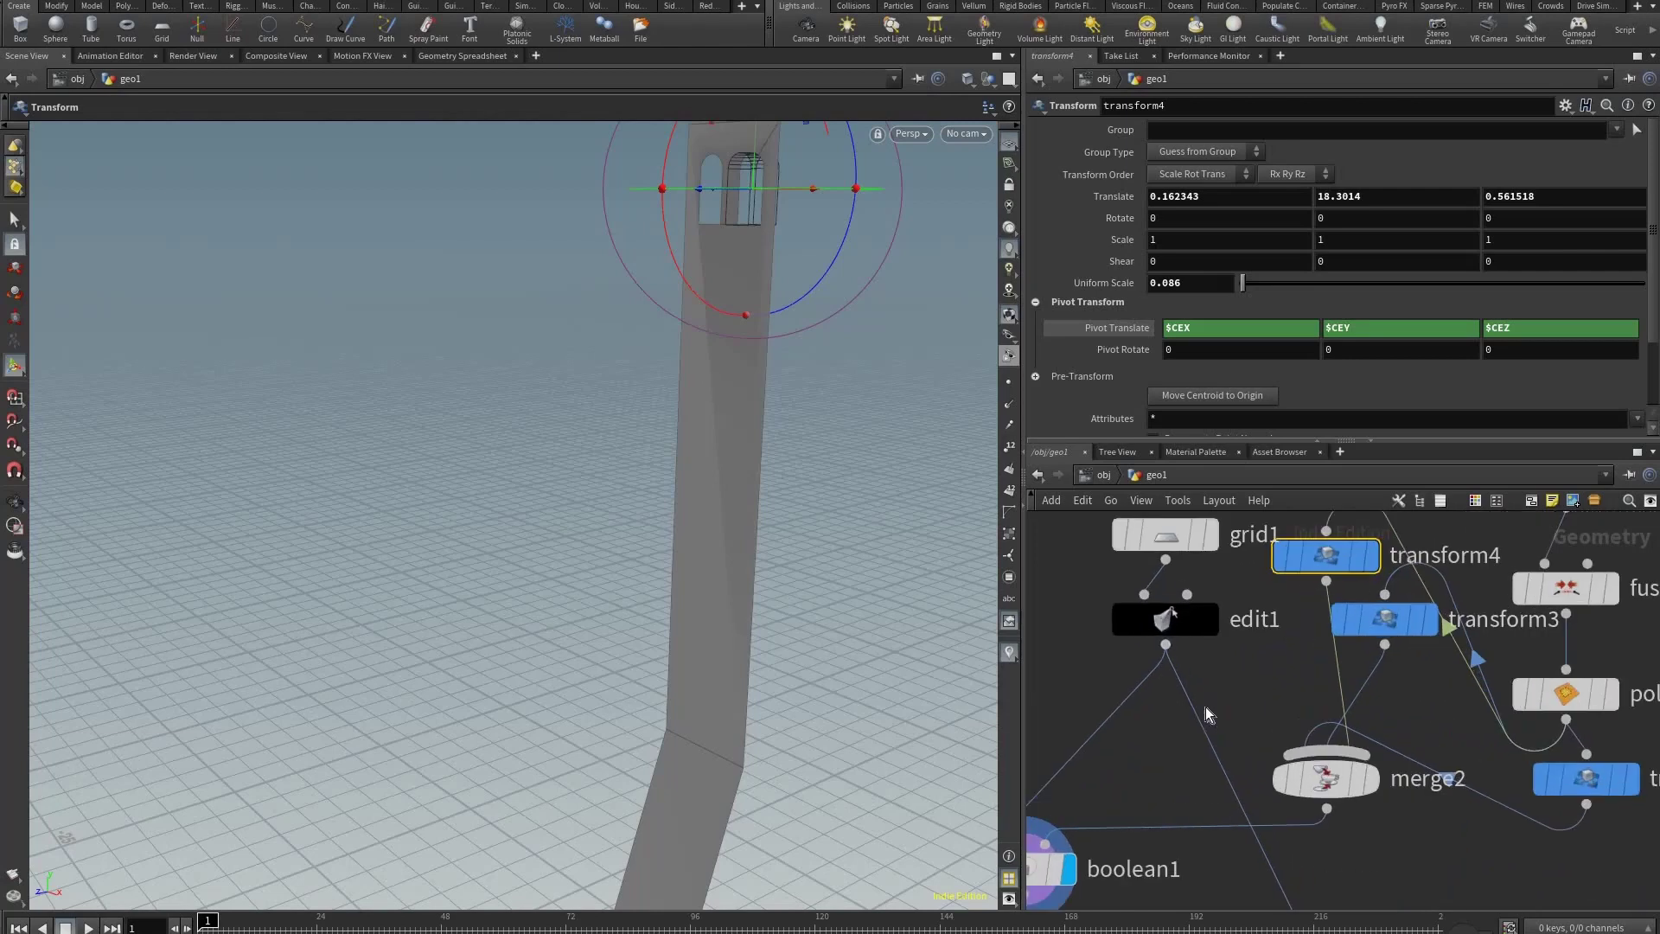
scroll(1205, 707, down, 3)
key(Tab)
text(d)
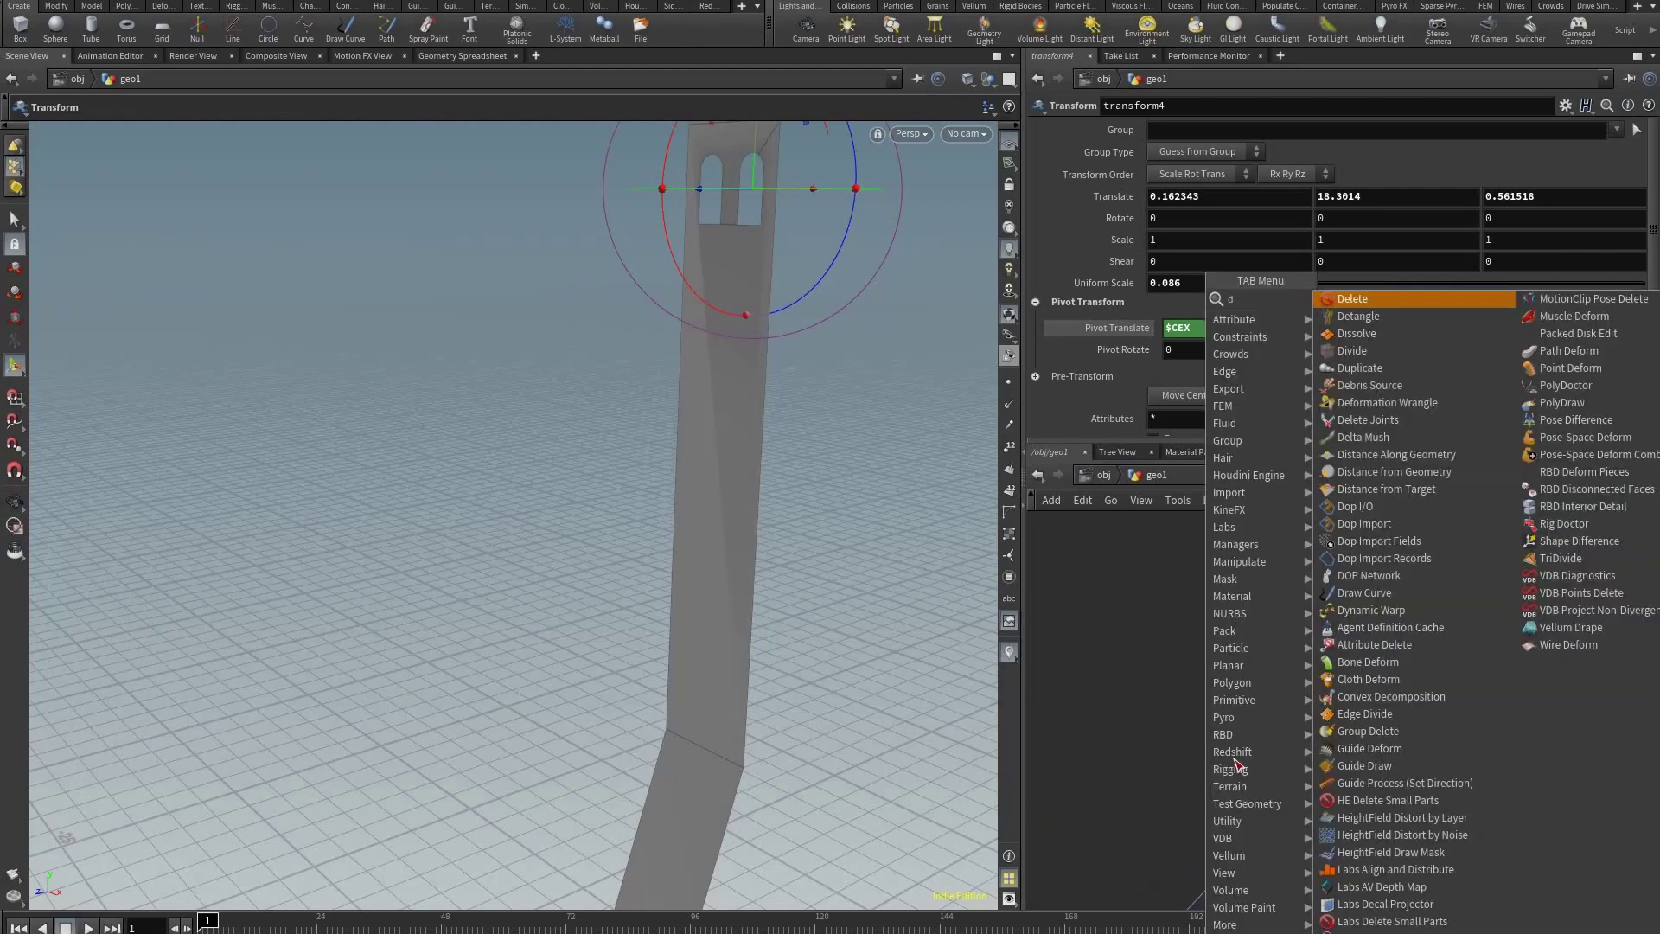
text(iv)
key(Return)
click(1201, 701)
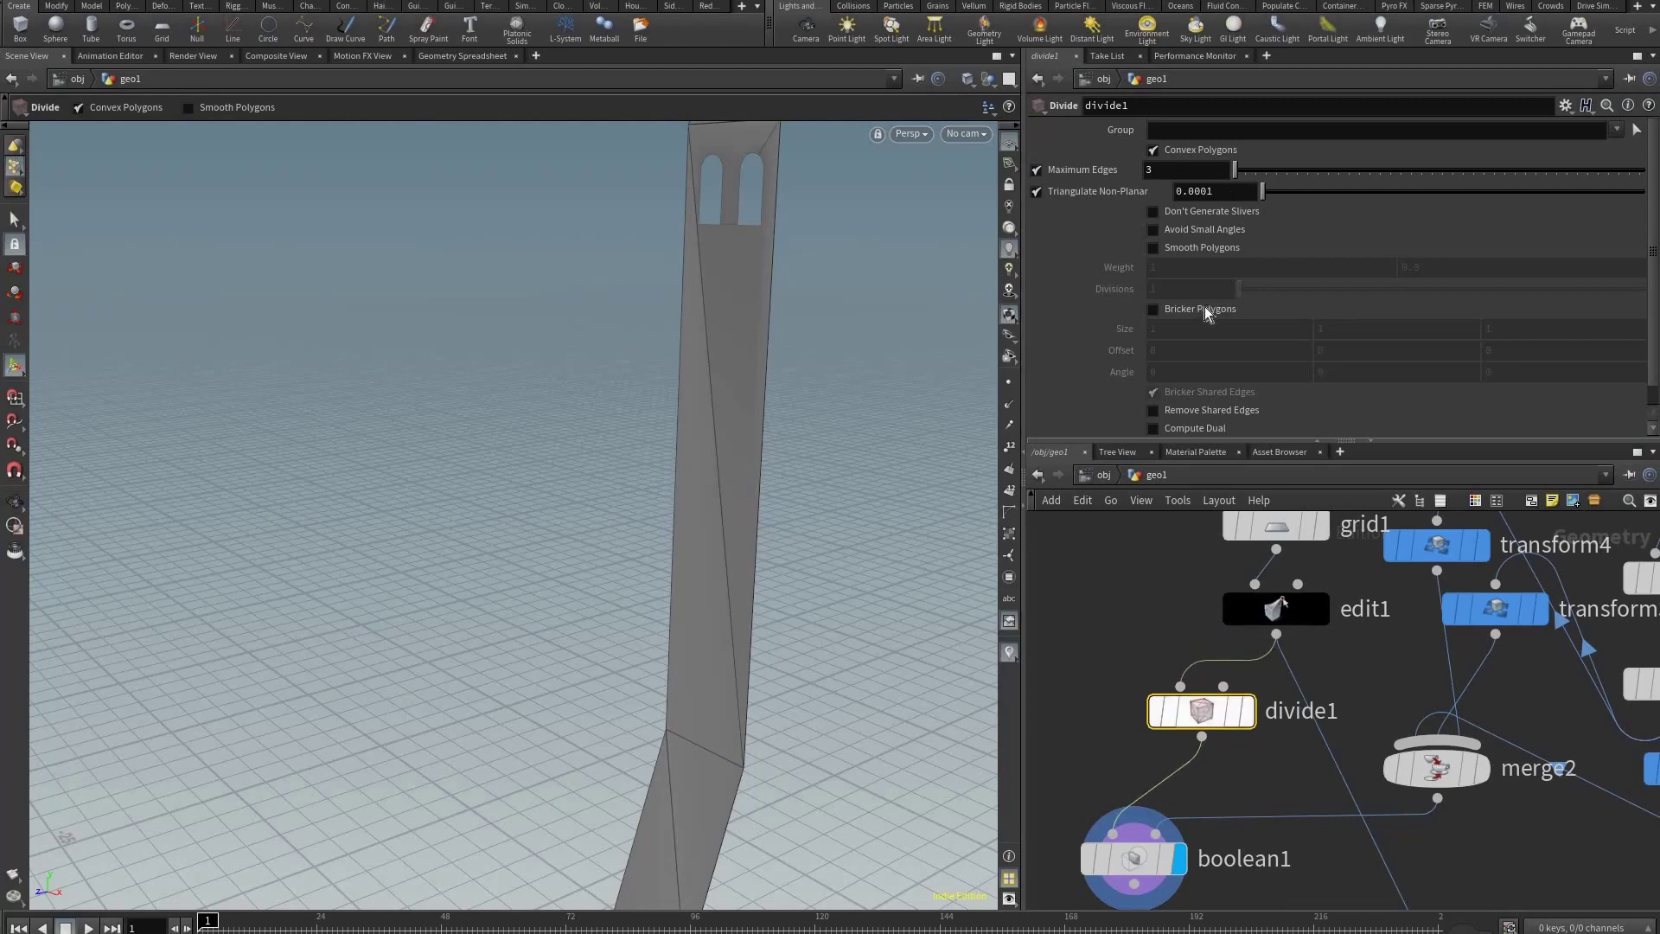
Divide the strip with Bricker Polygons instead of Convex Polygons, using a size of 0.3 on all three axes
click(1153, 310)
alt+drag(789, 433, 769, 424)
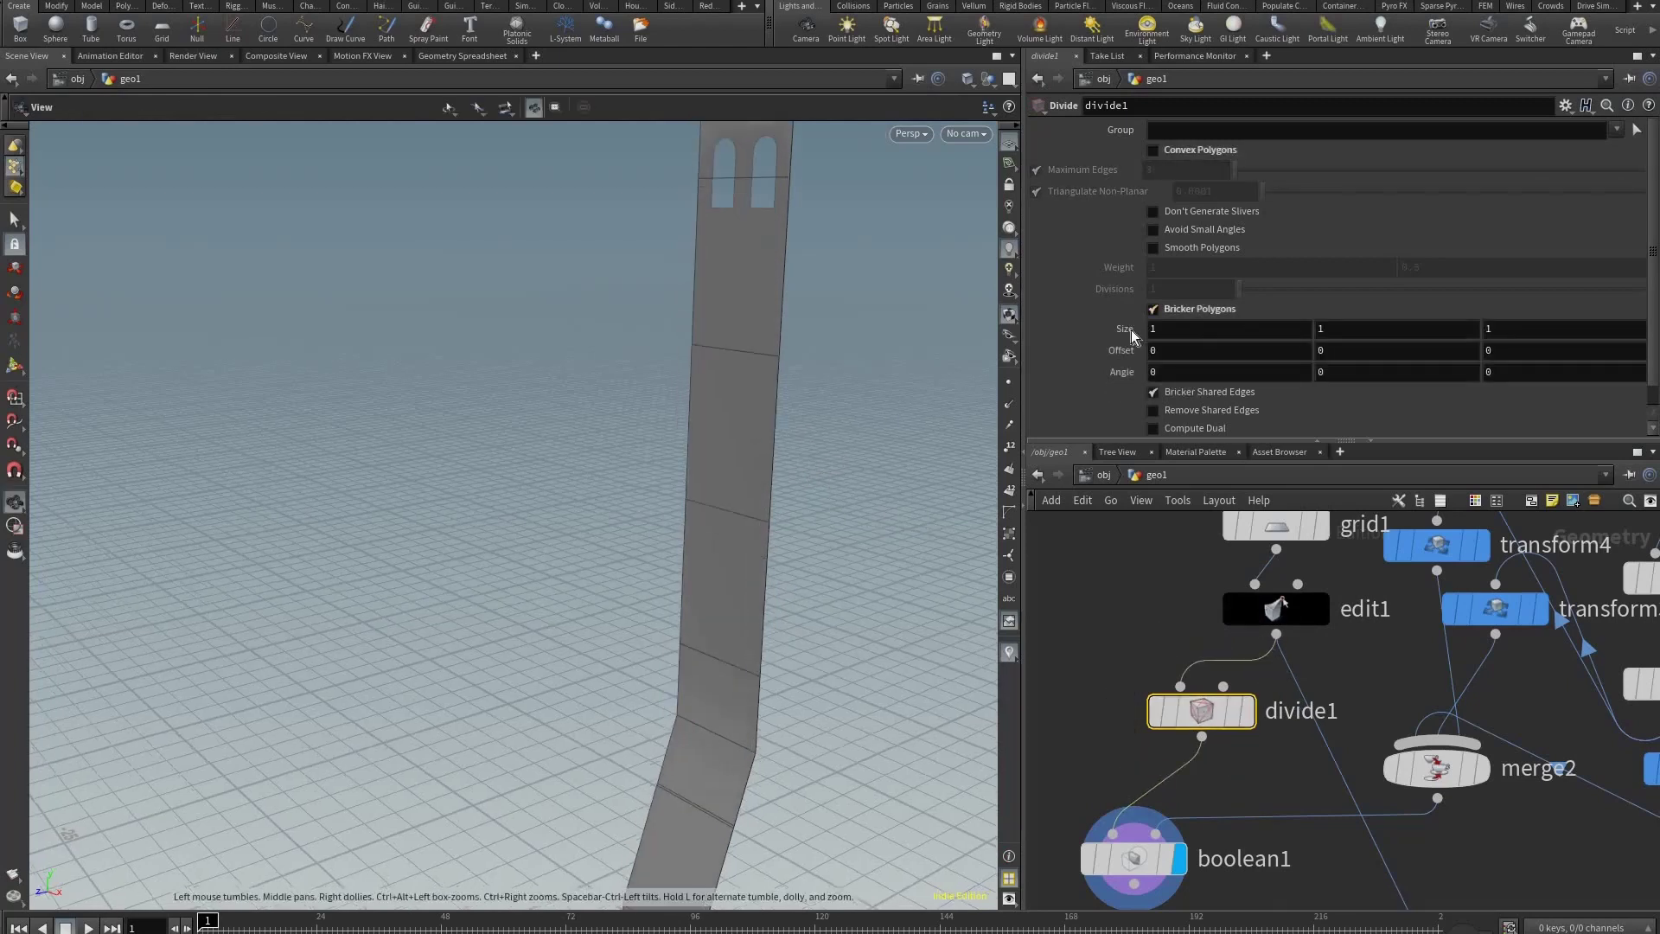
alt+right_drag(769, 424, 726, 432)
alt+drag(726, 432, 735, 406)
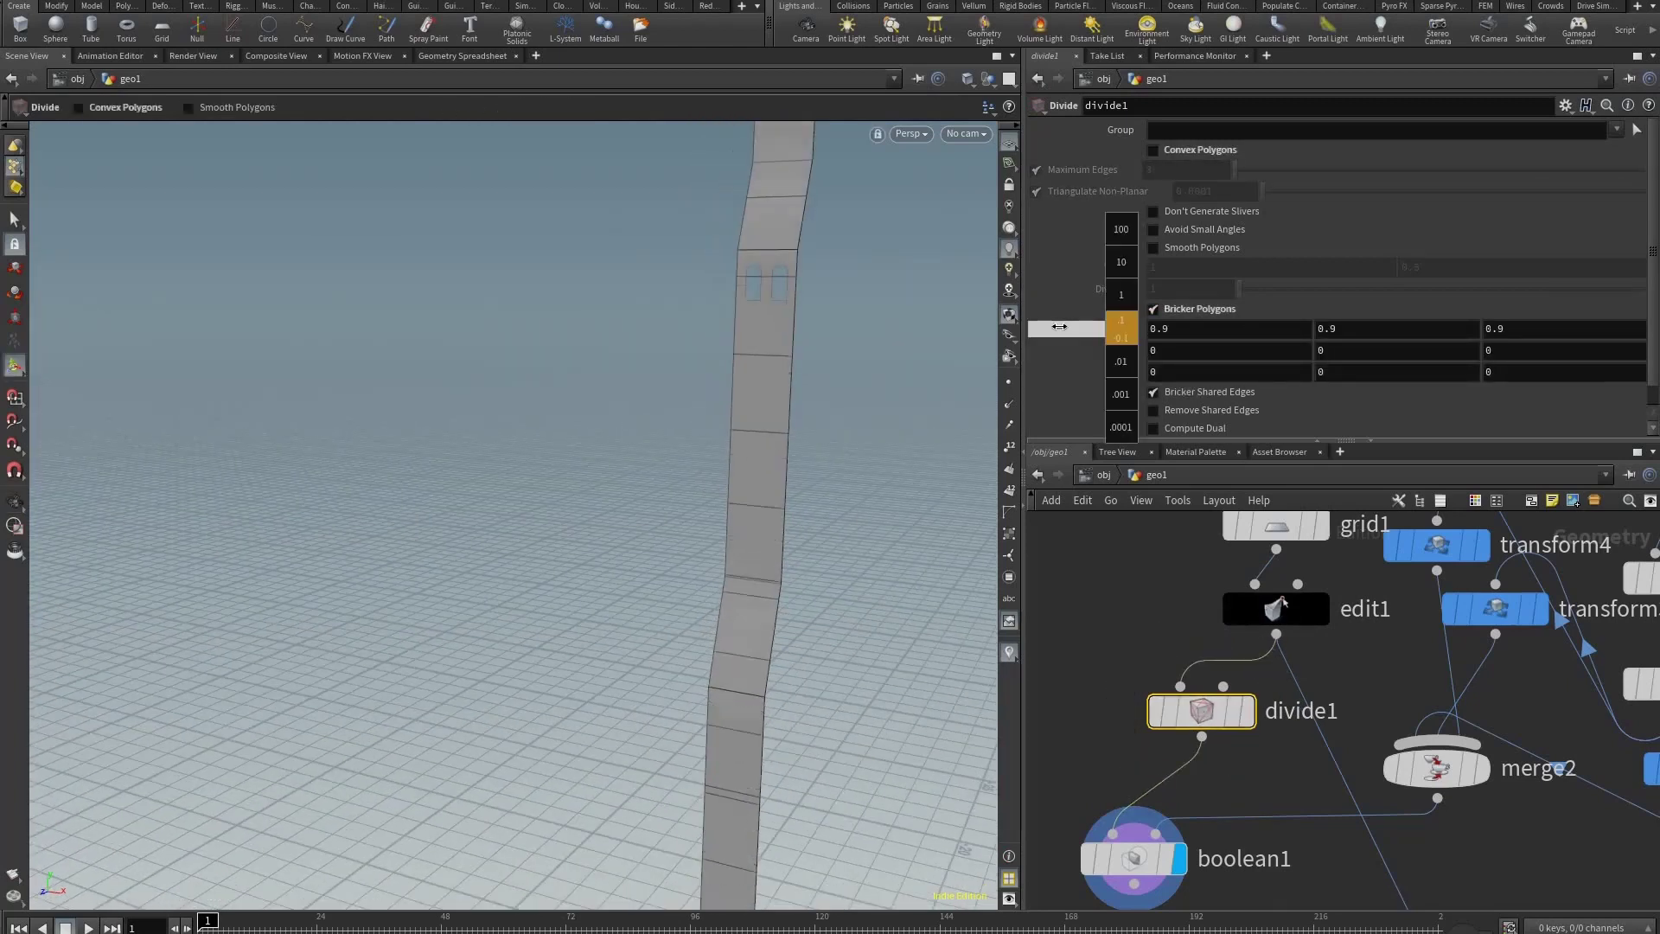
middle_drag(1059, 326, 1067, 325)
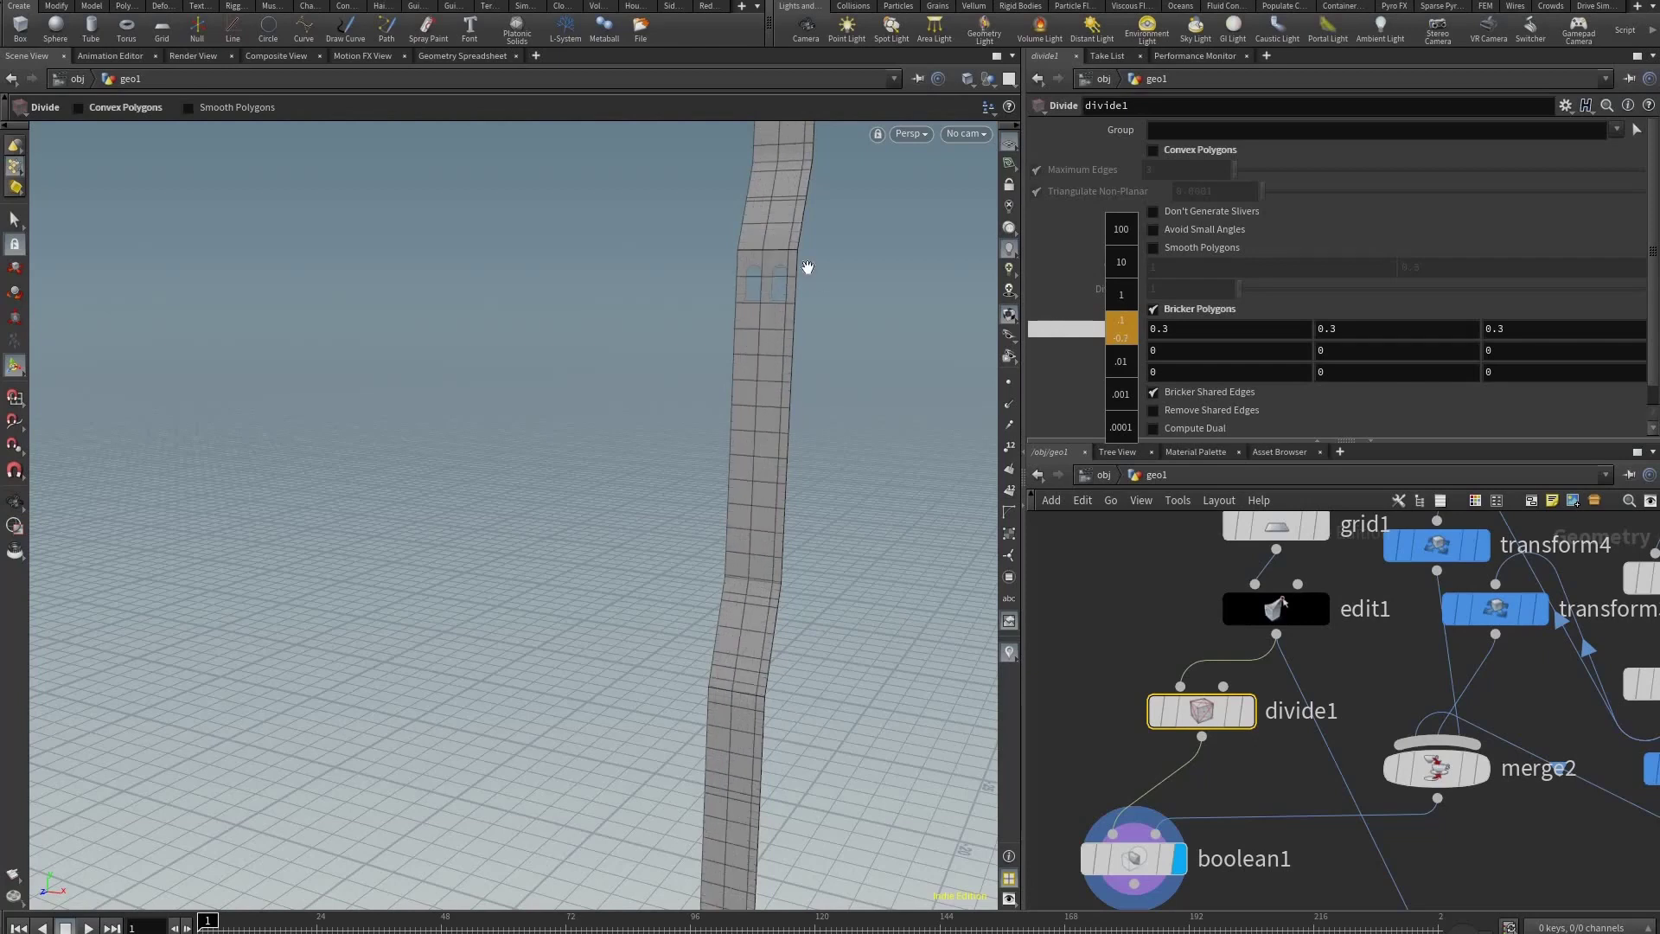
Offset the brick divisions by -0.1 in X so they line up better with the windows
alt+middle_drag(791, 295, 774, 345)
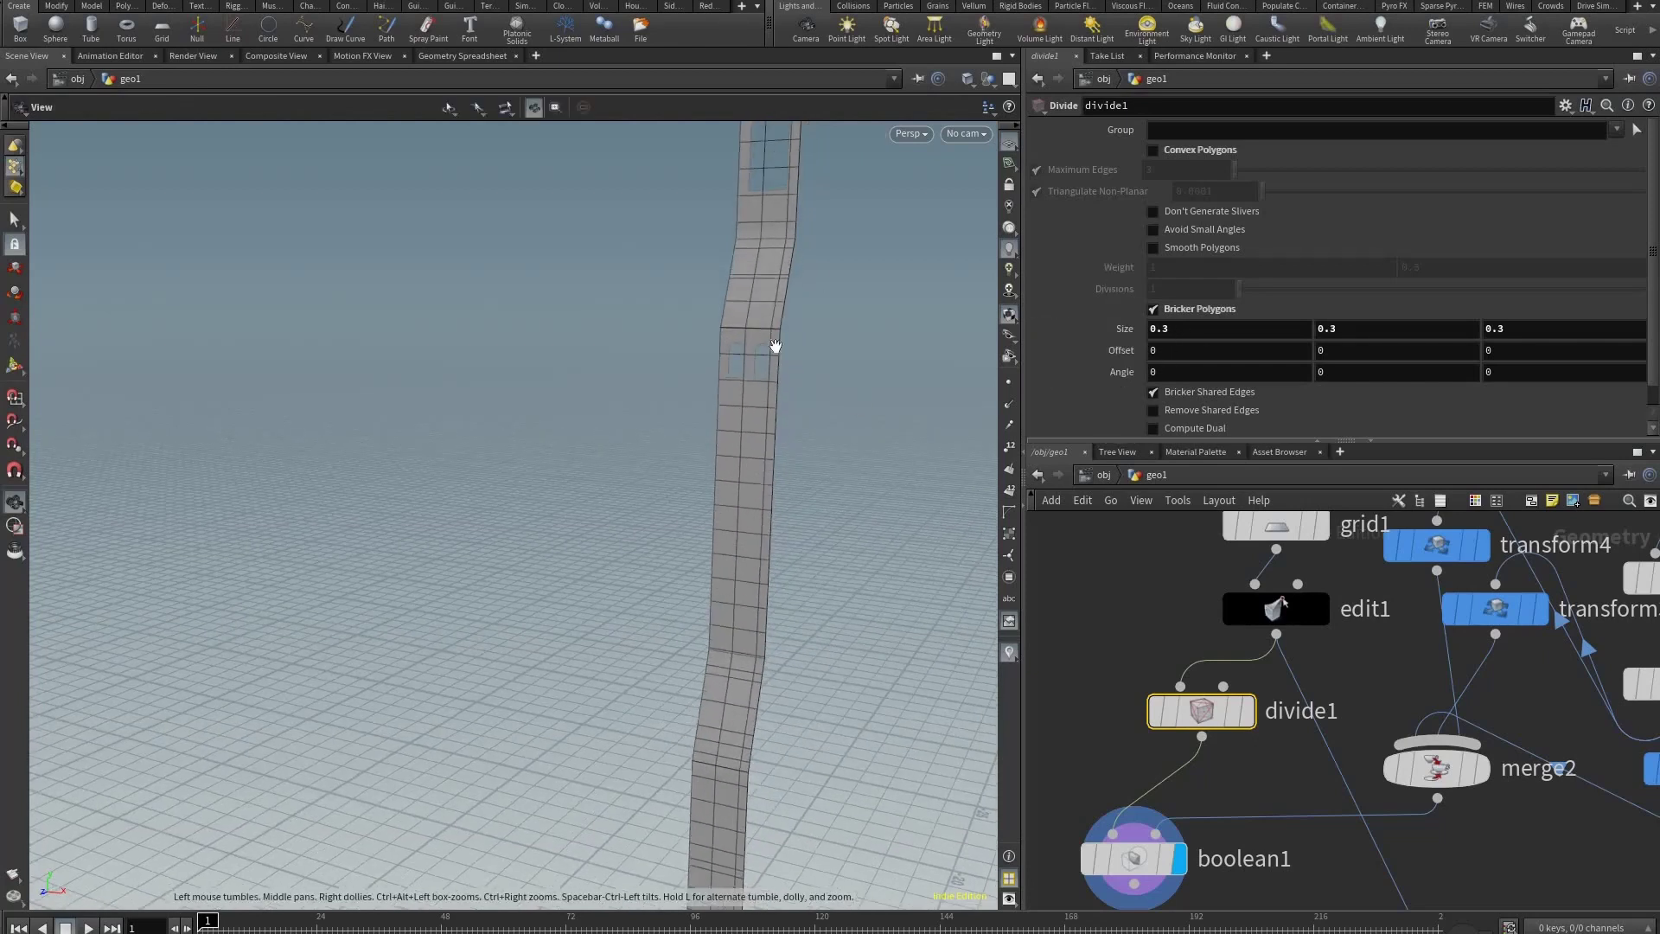
alt+right_drag(775, 345, 803, 372)
drag(833, 525, 1346, 694)
Display the merge1 output and check the brick divisions and windows on the assembled tower
middle_drag(1346, 694, 1290, 536)
scroll(1298, 571, down, 5)
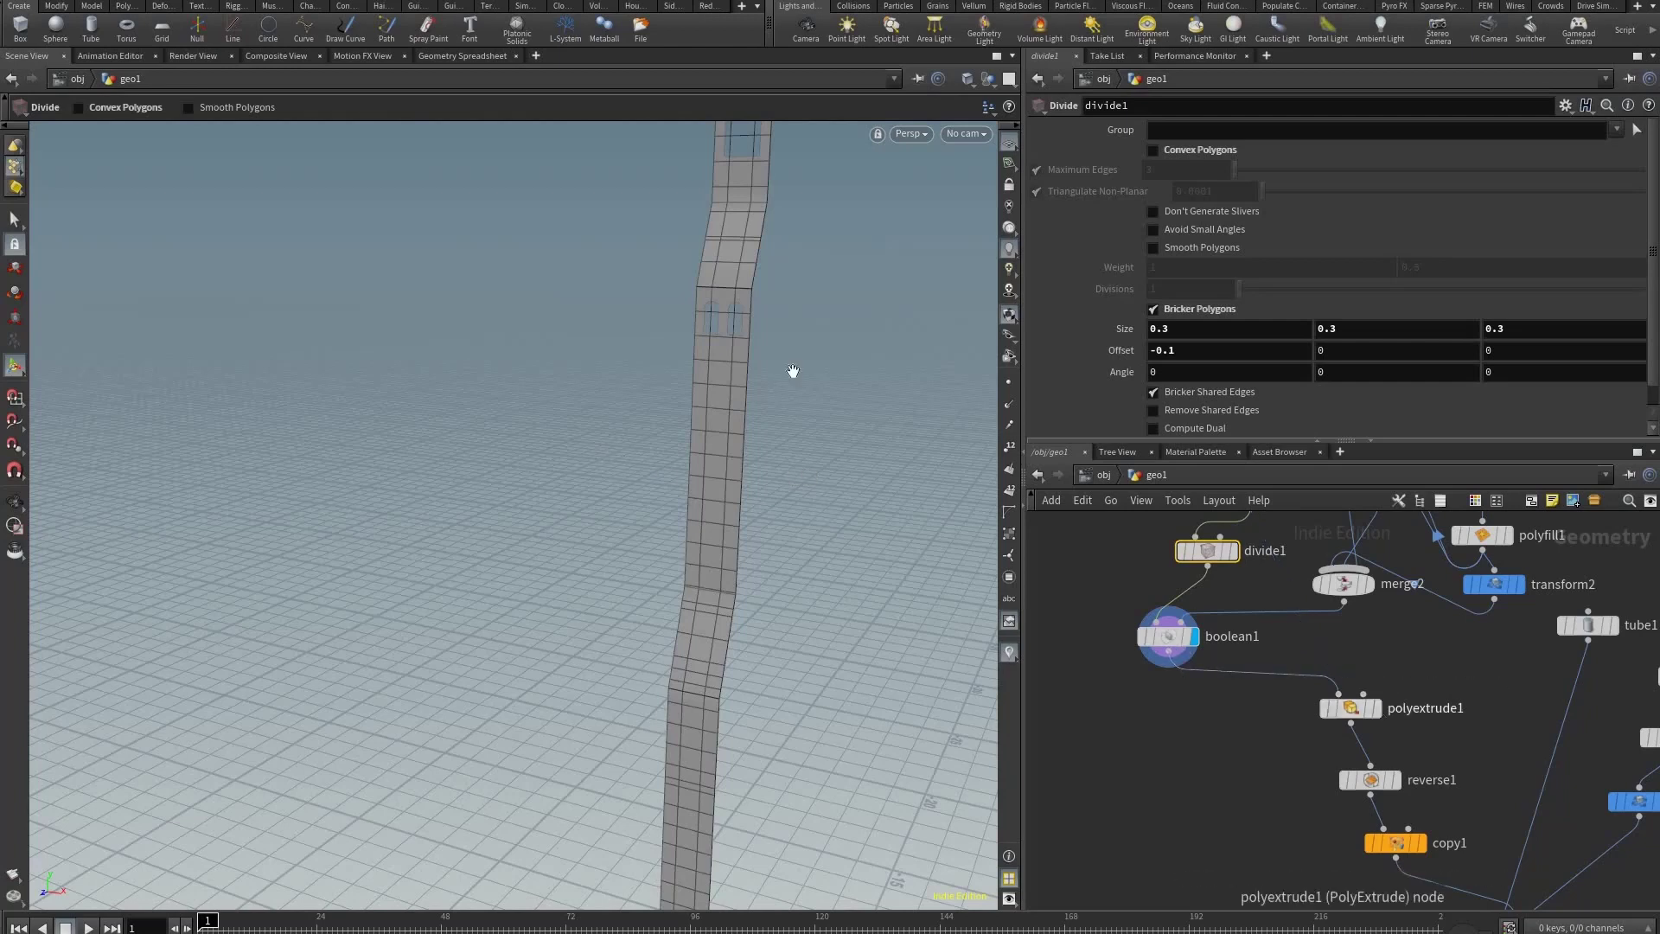
click(1422, 842)
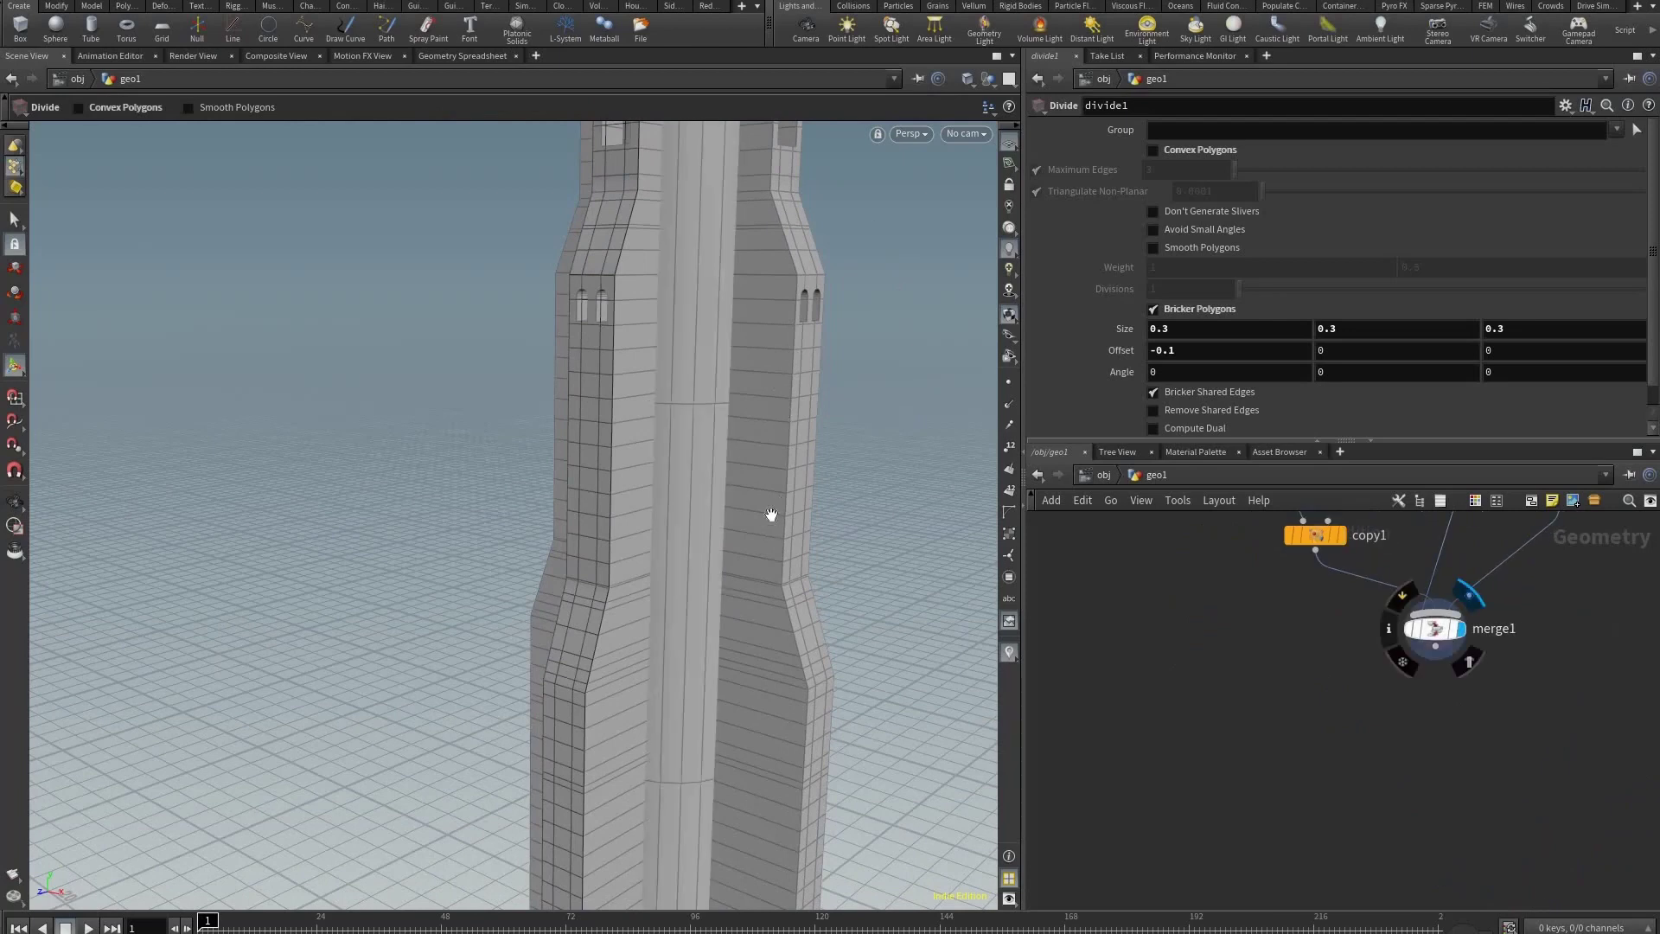
drag(771, 514, 804, 458)
scroll(680, 380, up, 3)
middle_drag(1457, 634, 1363, 667)
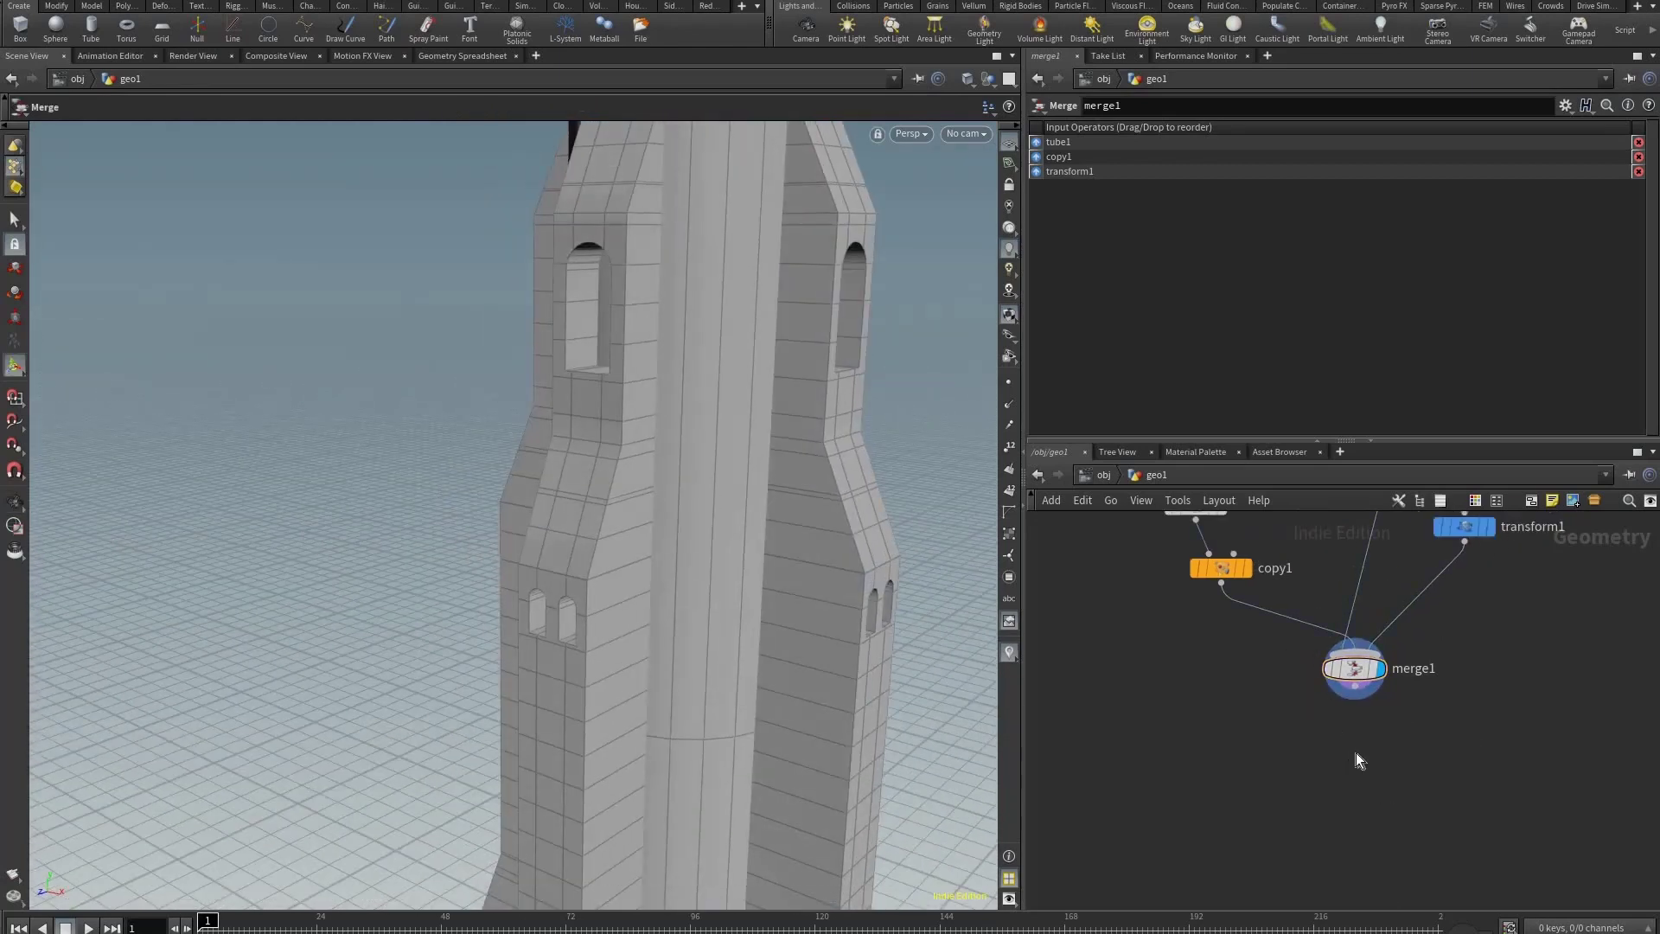
Add a PolyBevel node below merge1 and connect merge1's output to it
key(Tab)
text(polybe)
key(Return)
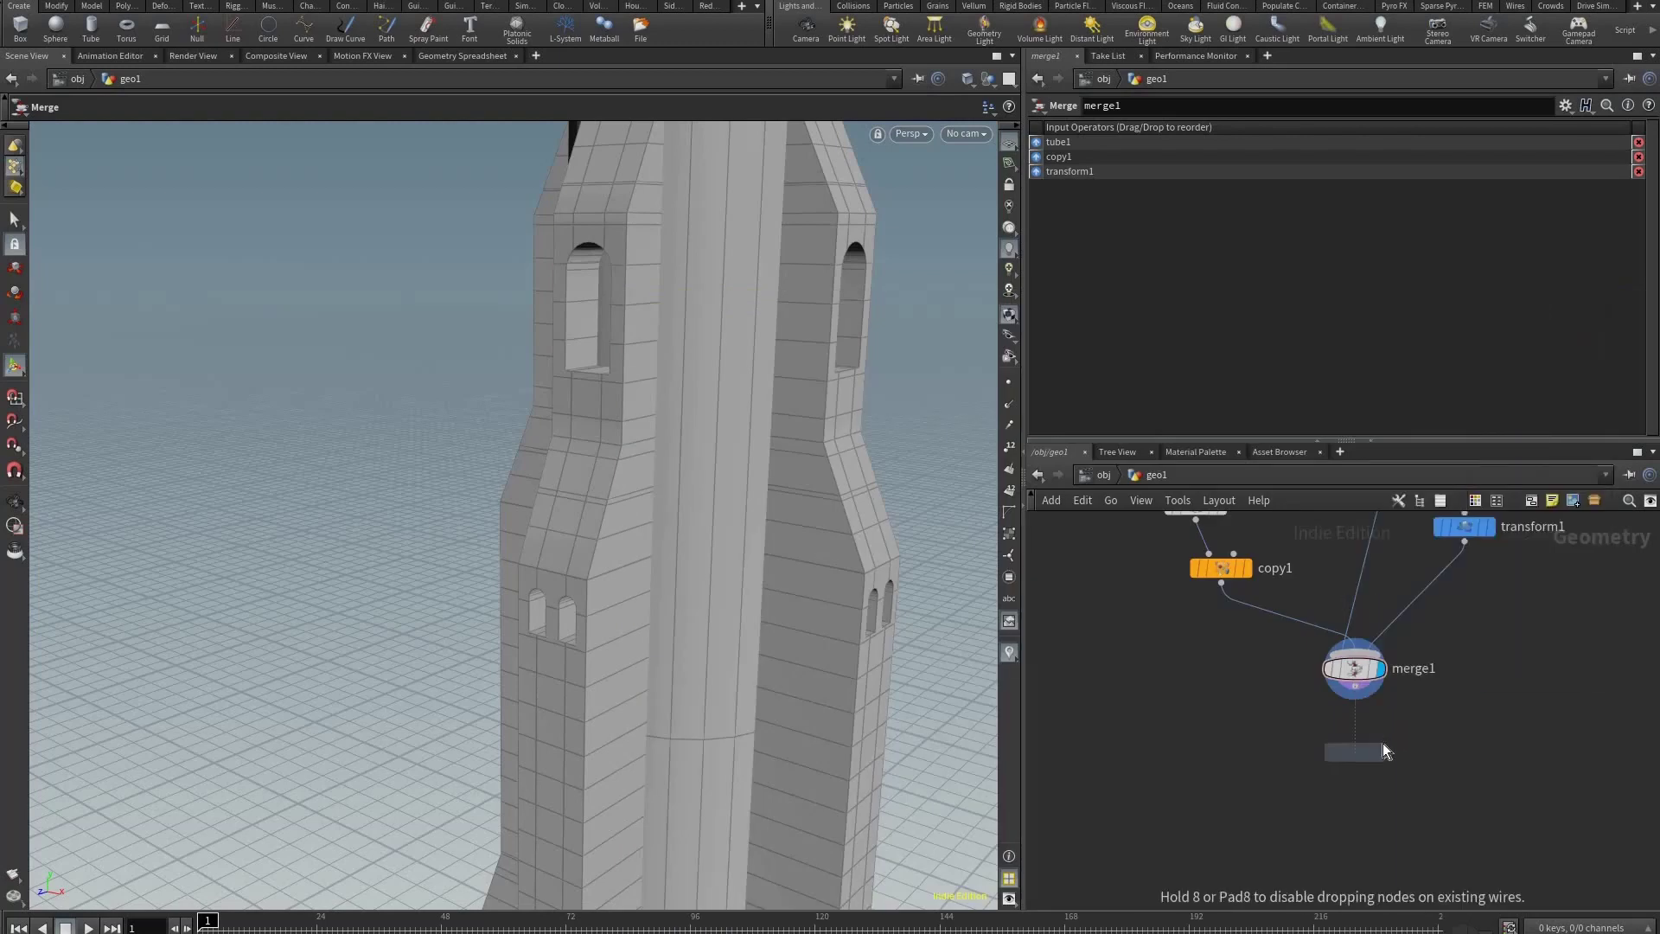
click(1378, 754)
drag(1354, 686, 1342, 737)
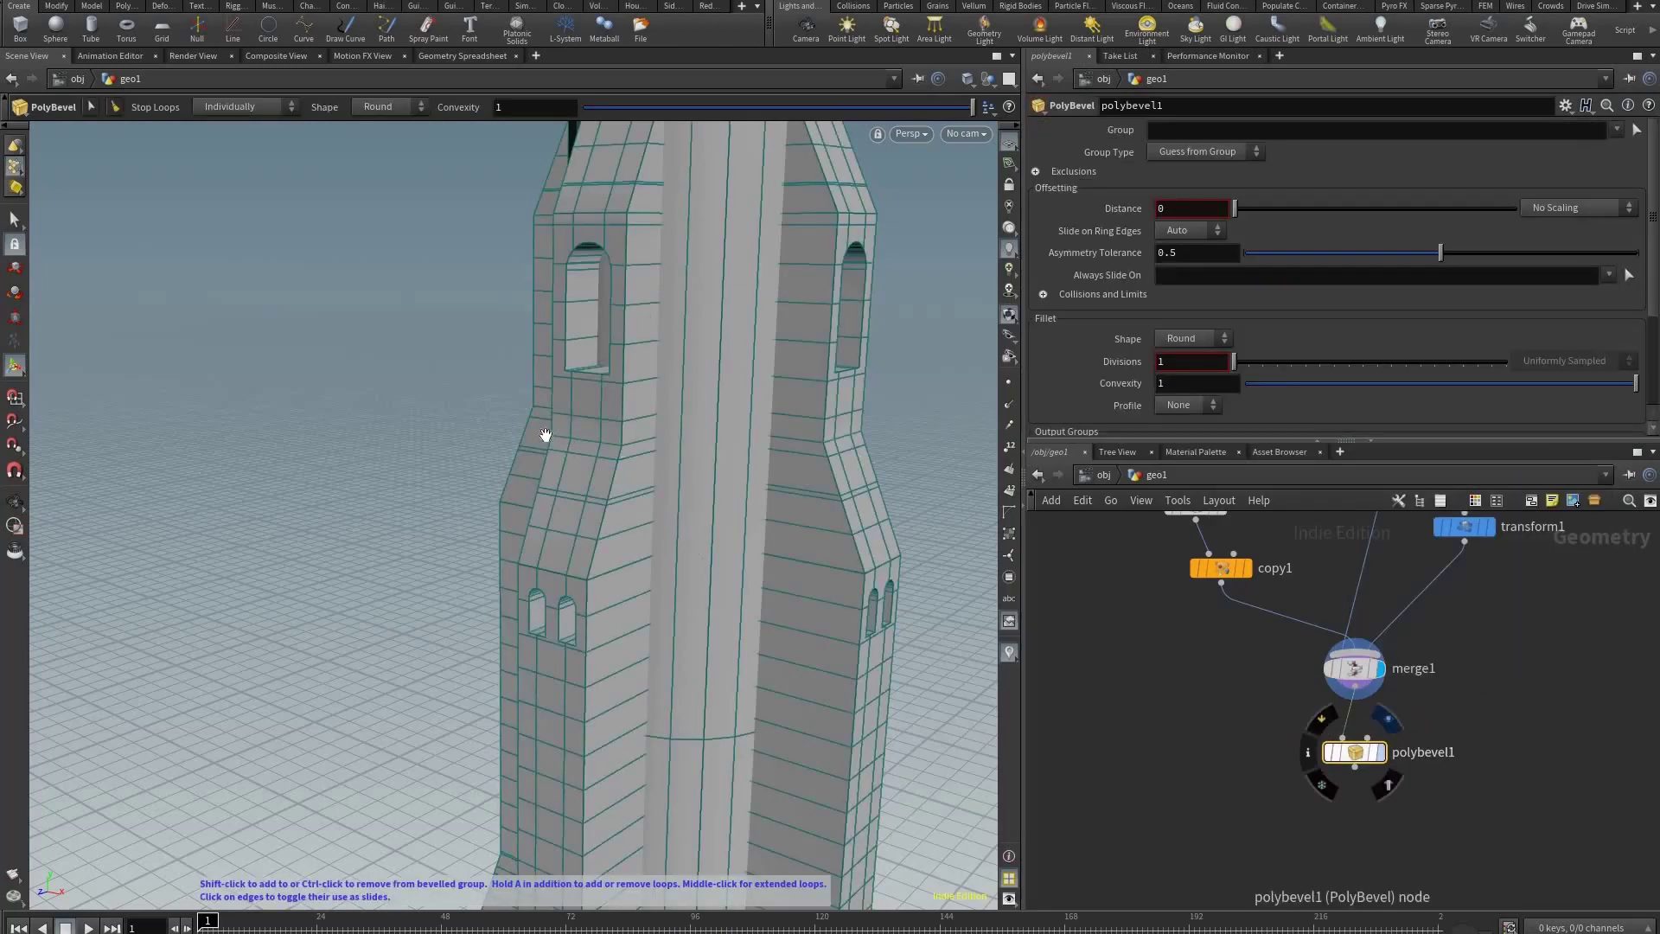
Display polybevel1 and make it ignore flat edges, with a maximum normal angle of 10.9
alt+drag(622, 431, 1205, 211)
alt+right_drag(1204, 211, 1037, 173)
alt+drag(1037, 173, 1176, 193)
click(1035, 171)
click(1169, 196)
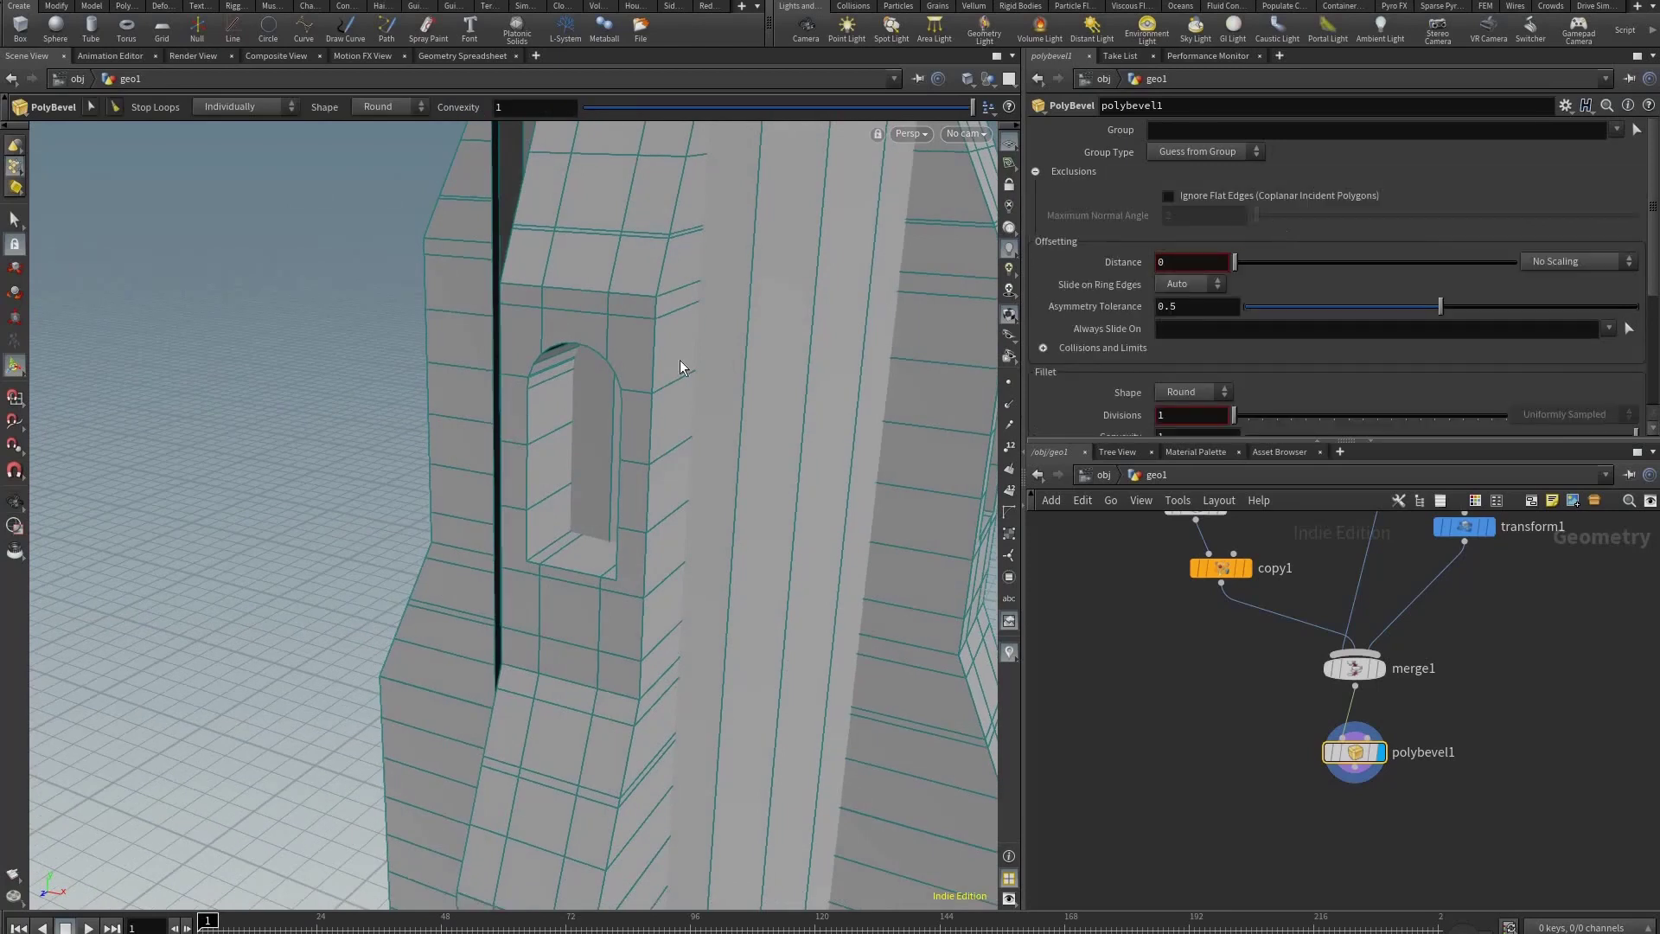
drag(1246, 261, 1238, 263)
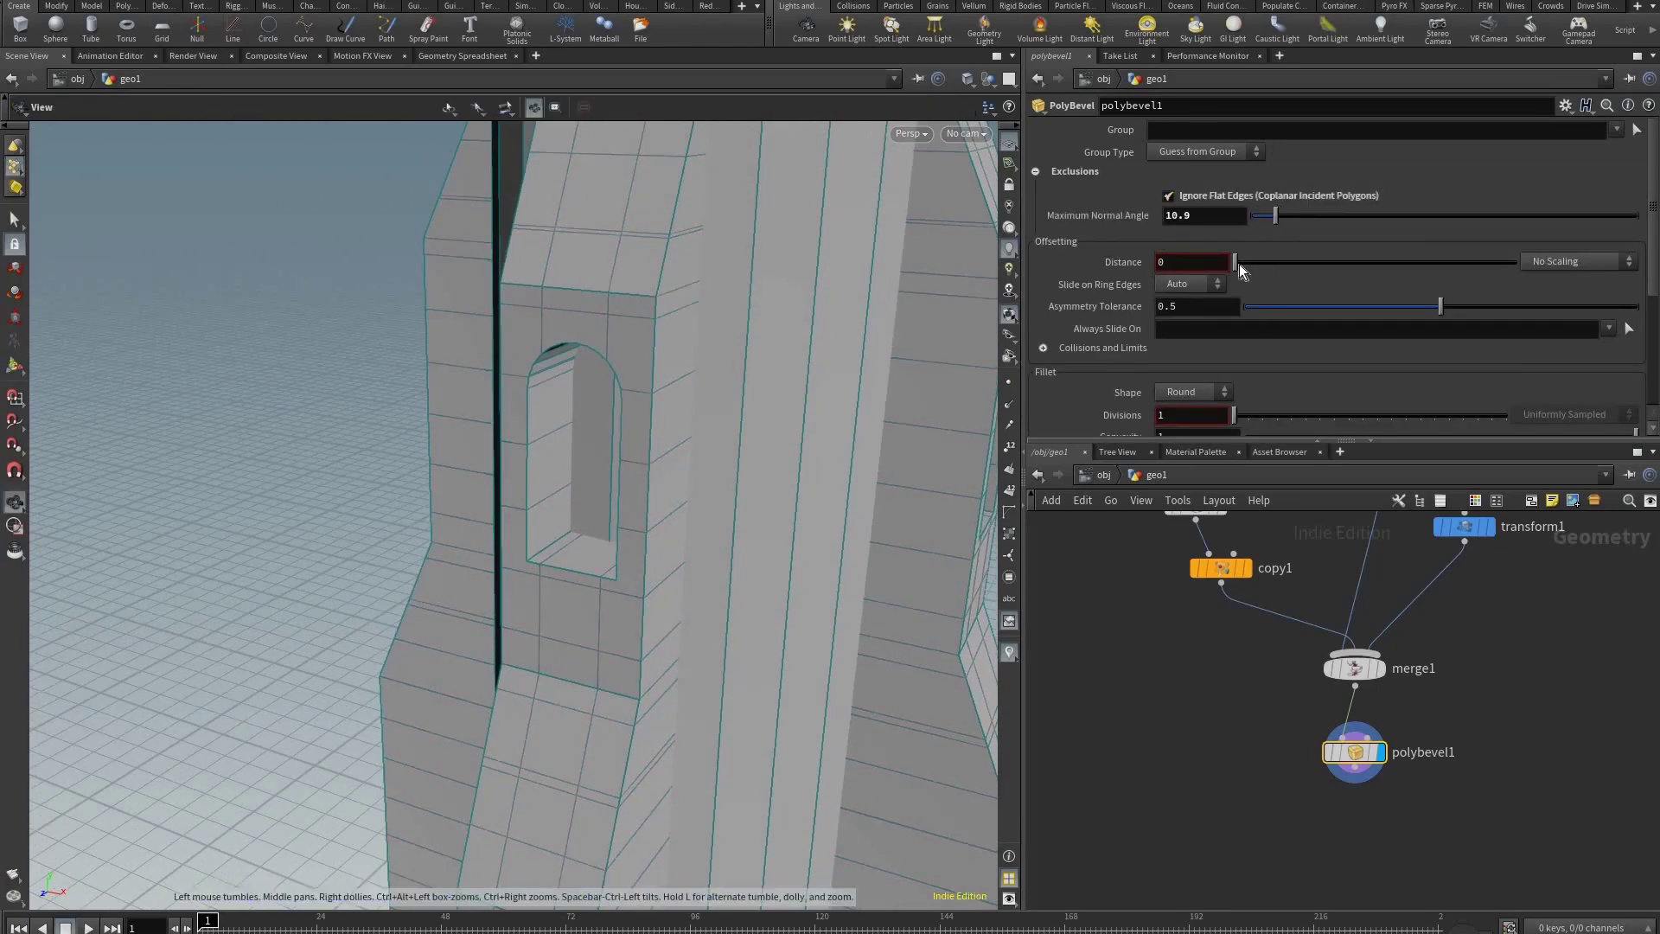
Set the polybevel1 distance to 0.009 for a thin bevel along the tower's edges
click(1237, 263)
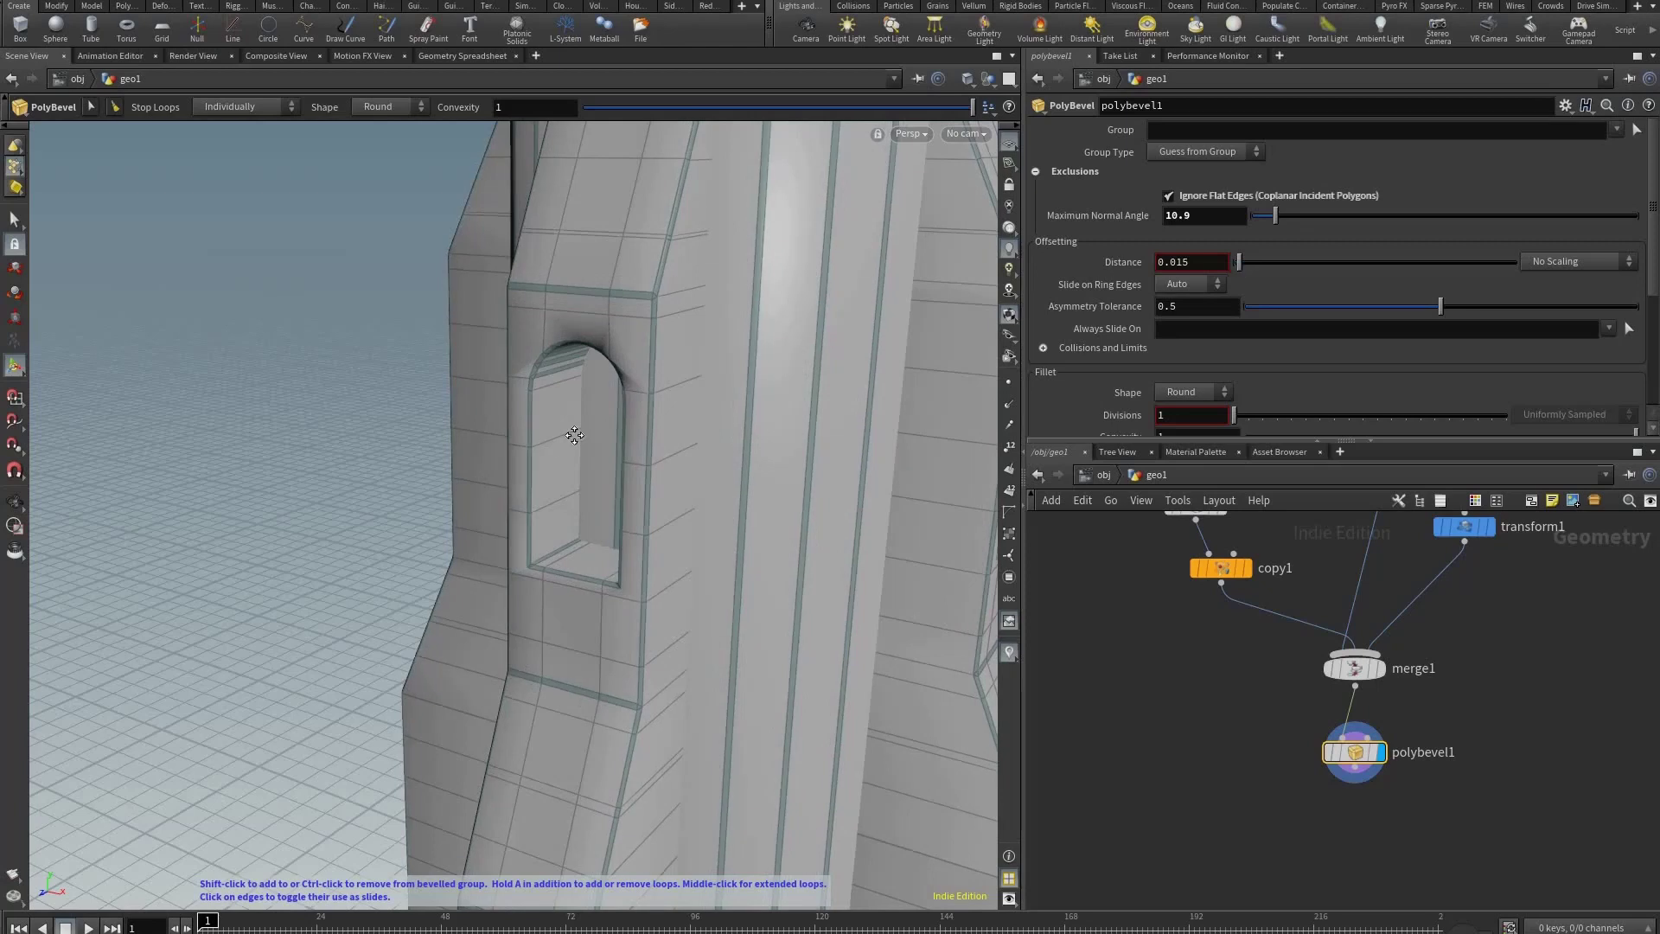
alt+drag(709, 591, 635, 450)
scroll(557, 486, up, 5)
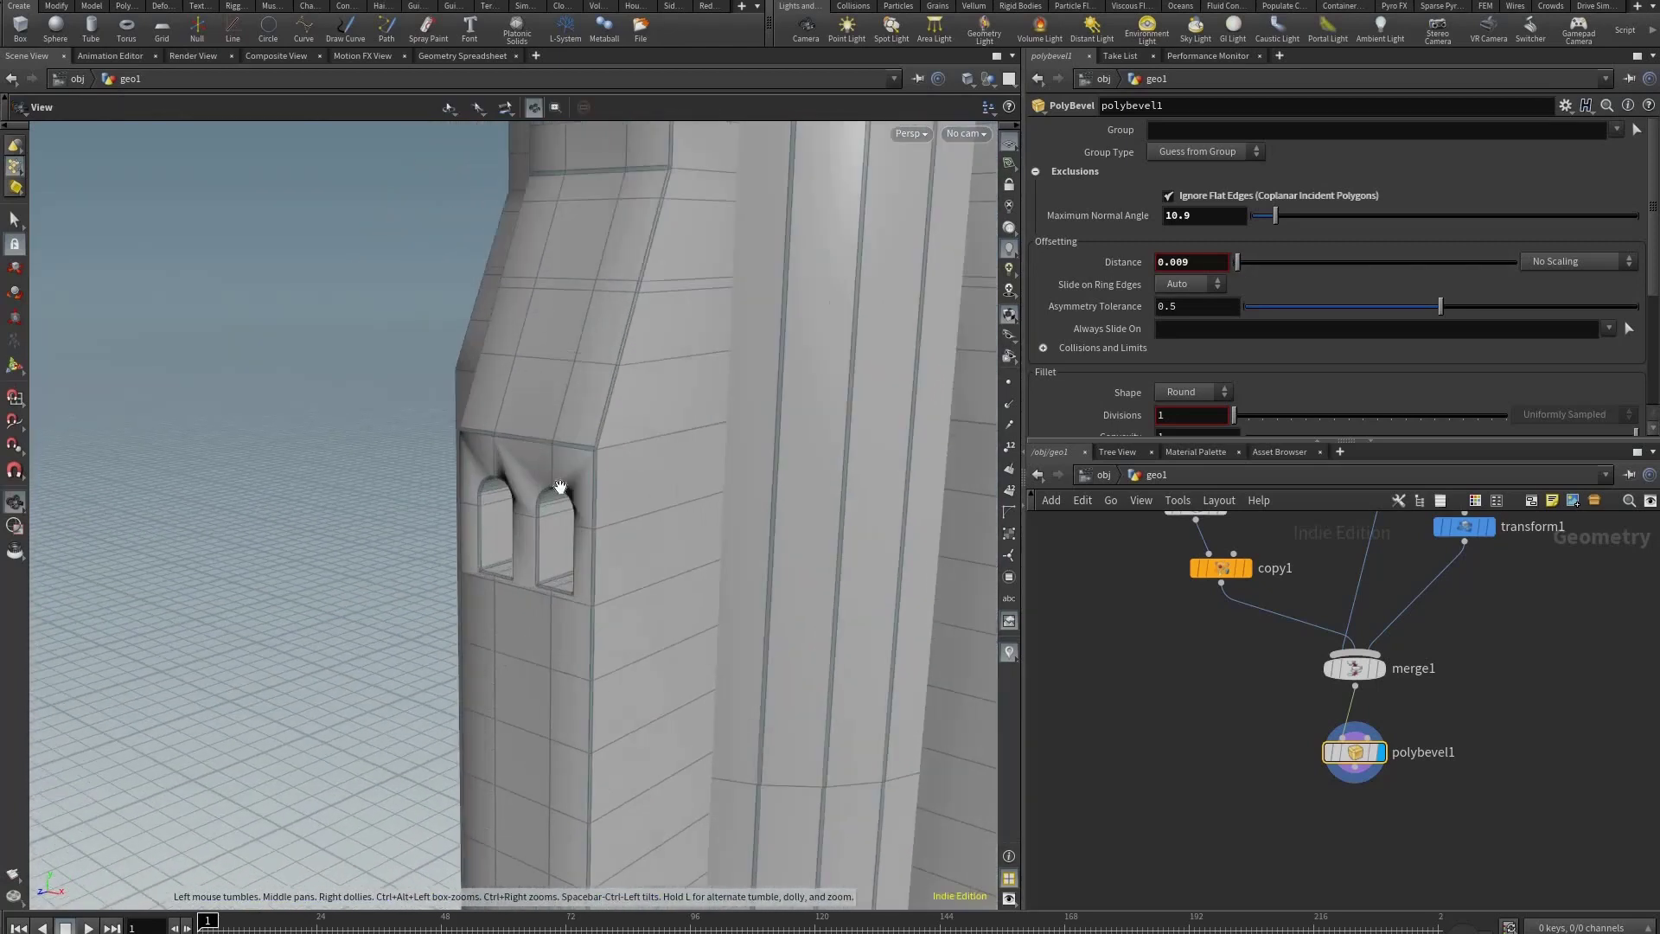
Raise the bevel's maximum normal angle to 19.5 to exclude the edges inside the window arches
alt+drag(557, 486, 579, 445)
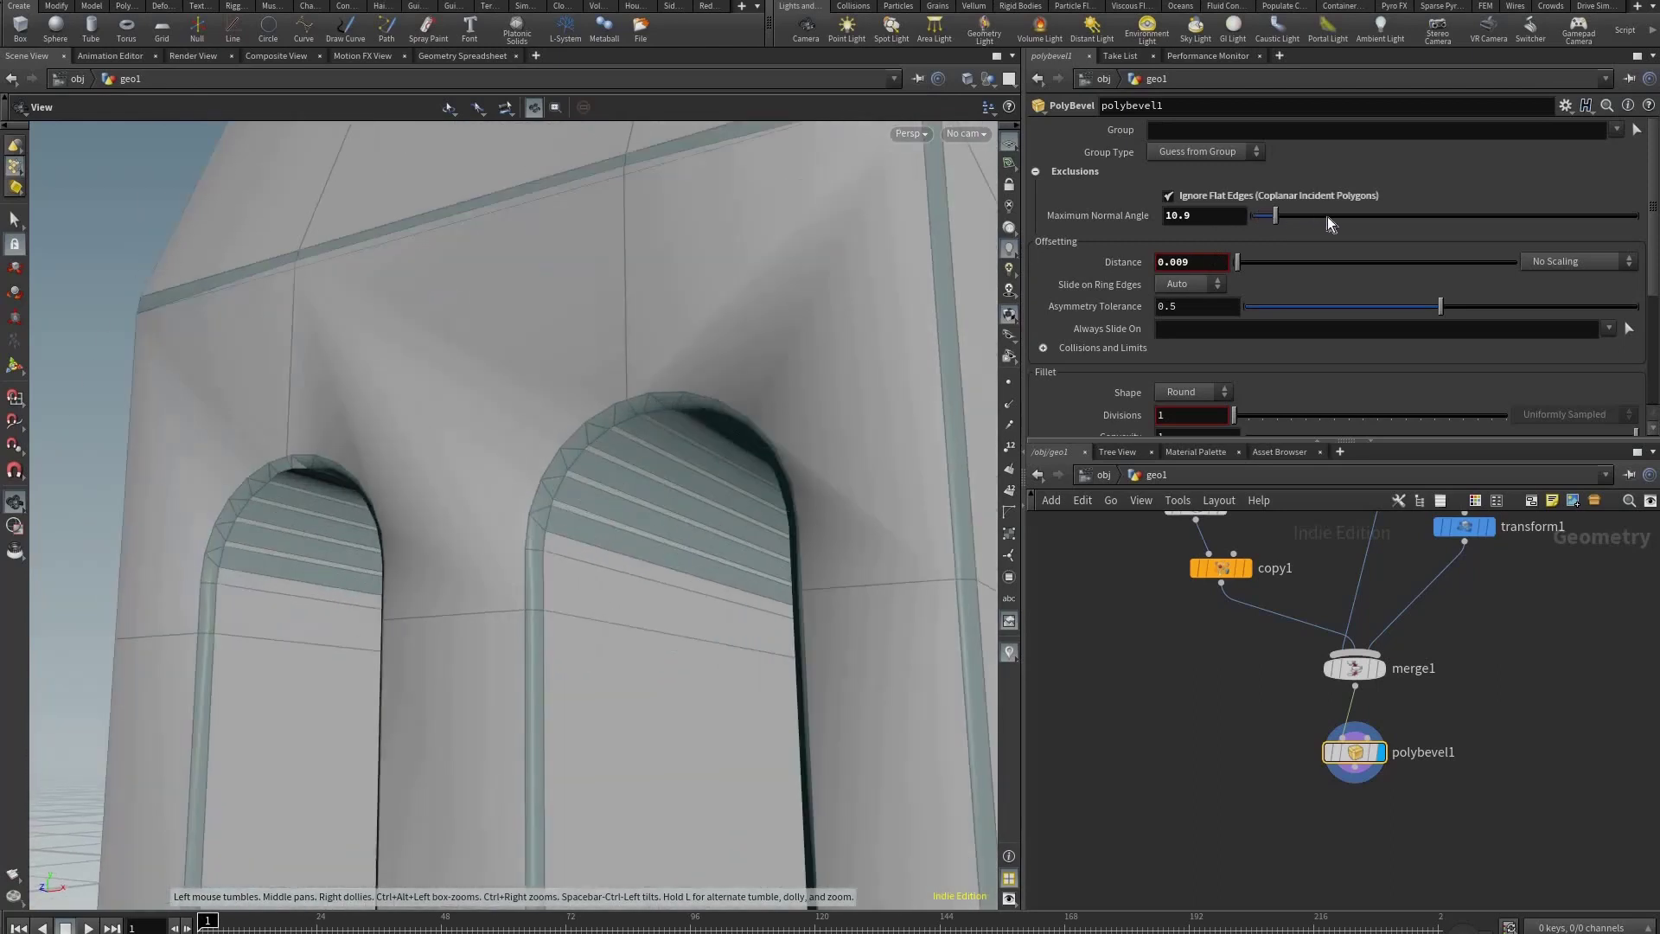
click(1304, 215)
drag(1305, 207, 1324, 210)
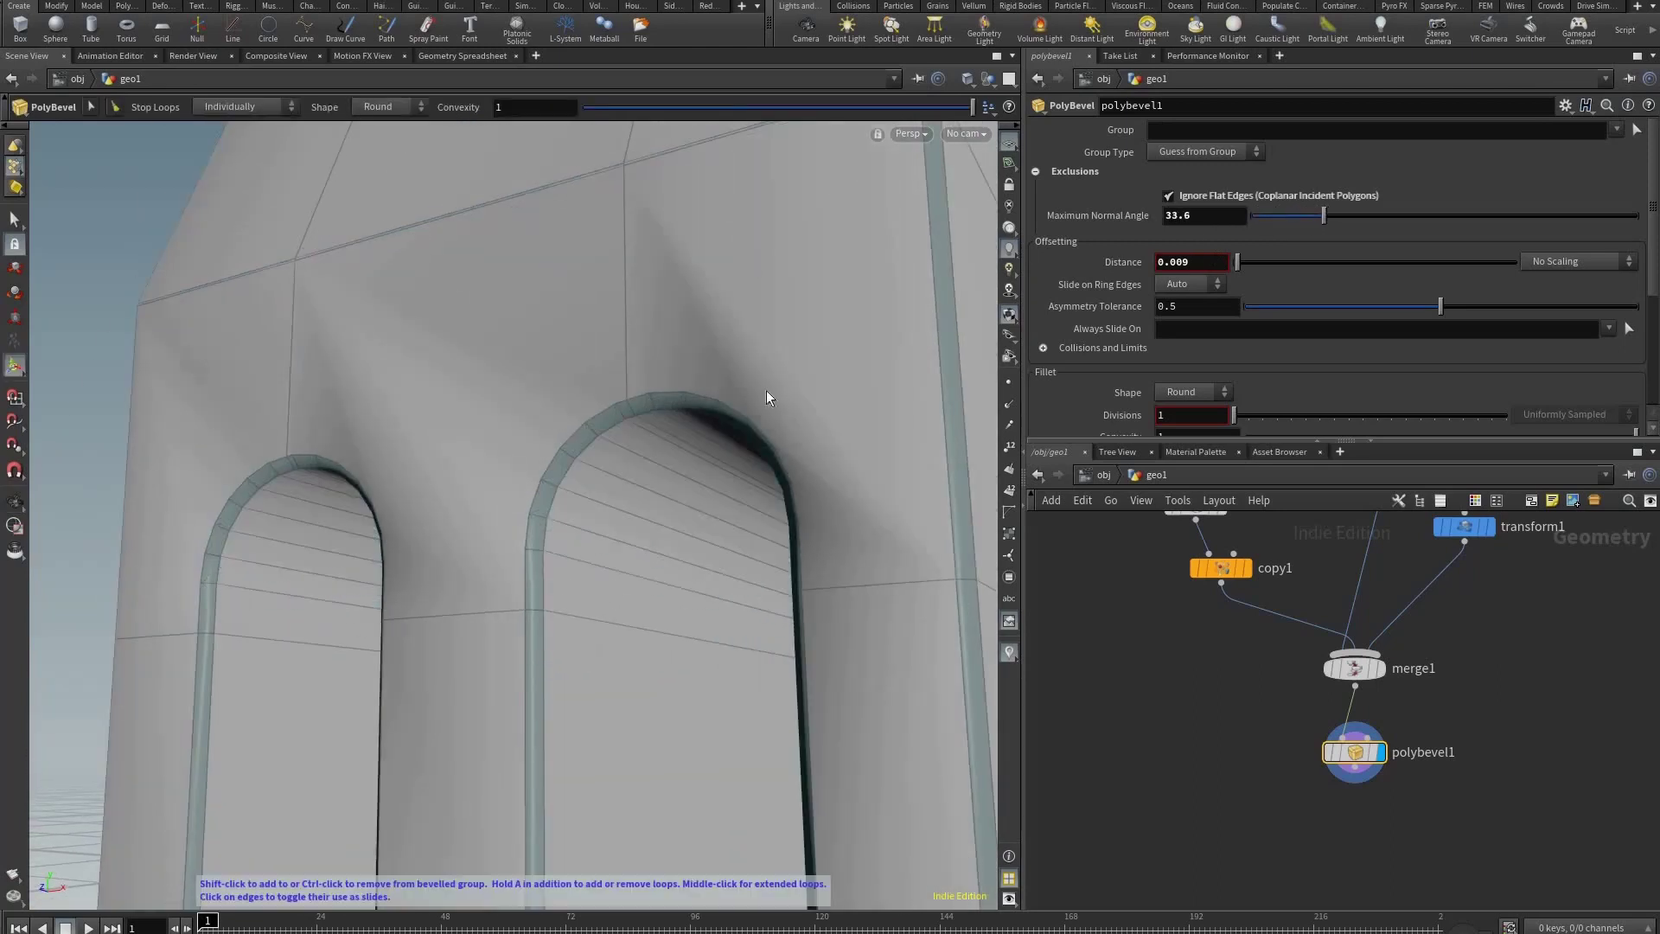
mouse_move(594, 386)
middle_down()
mouse_move(623, 405)
mouse_move(689, 293)
middle_up()
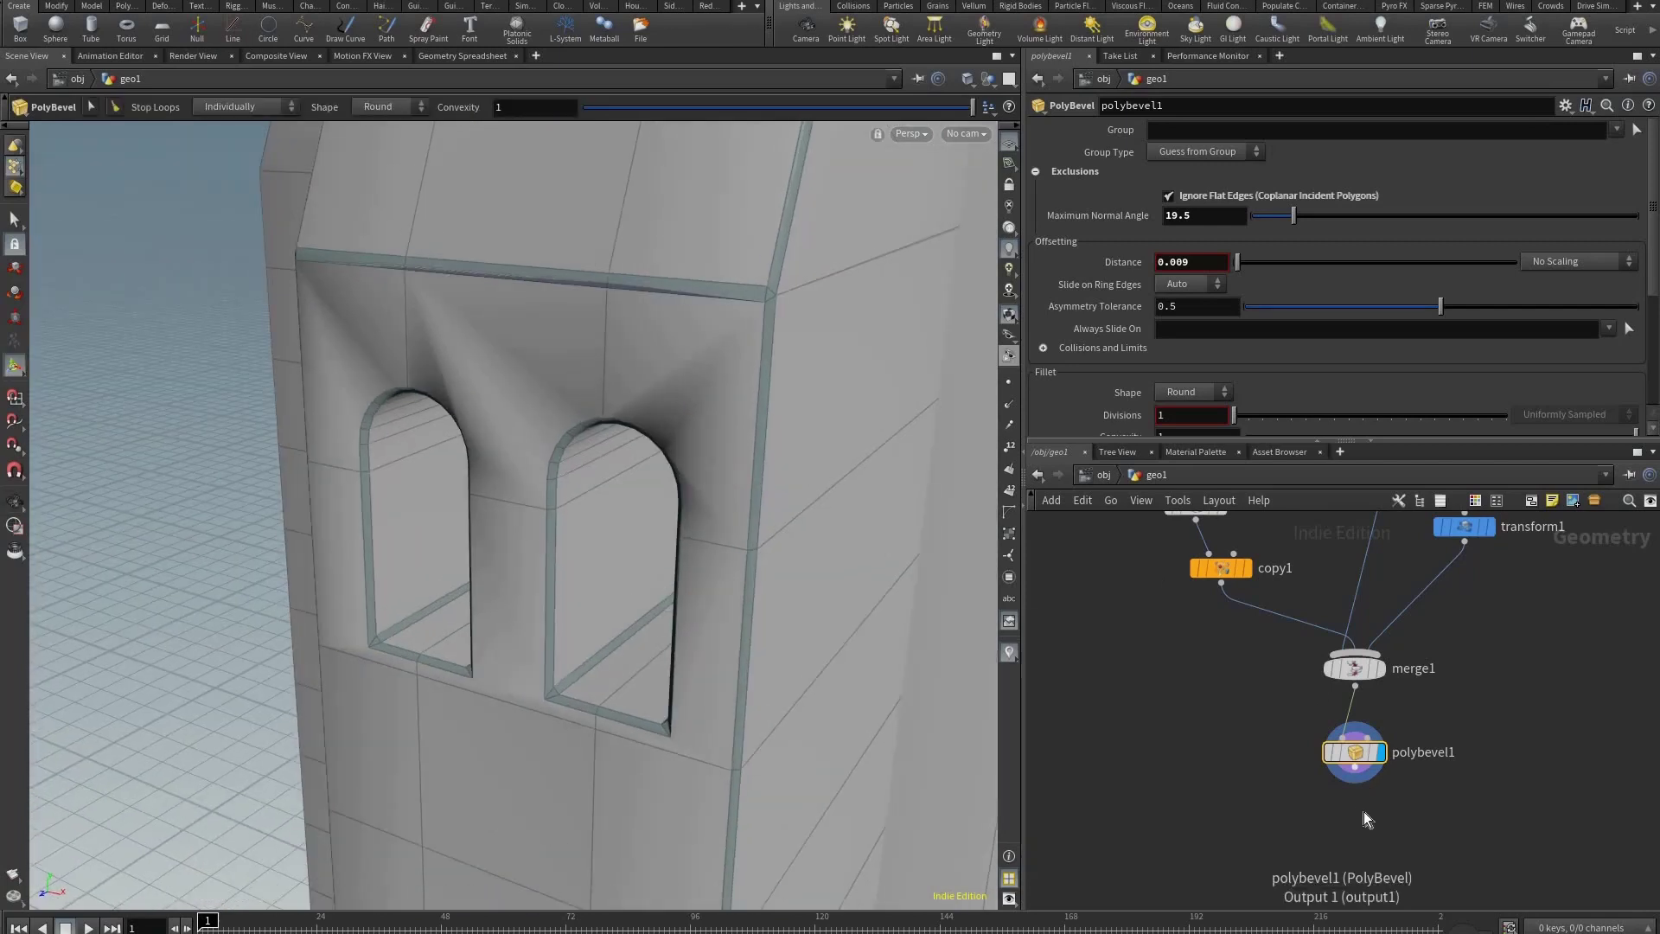
Add a Normal node after polybevel1, display it, and set its cusp angle to 33.4
key(Tab)
text(nor)
key(Return)
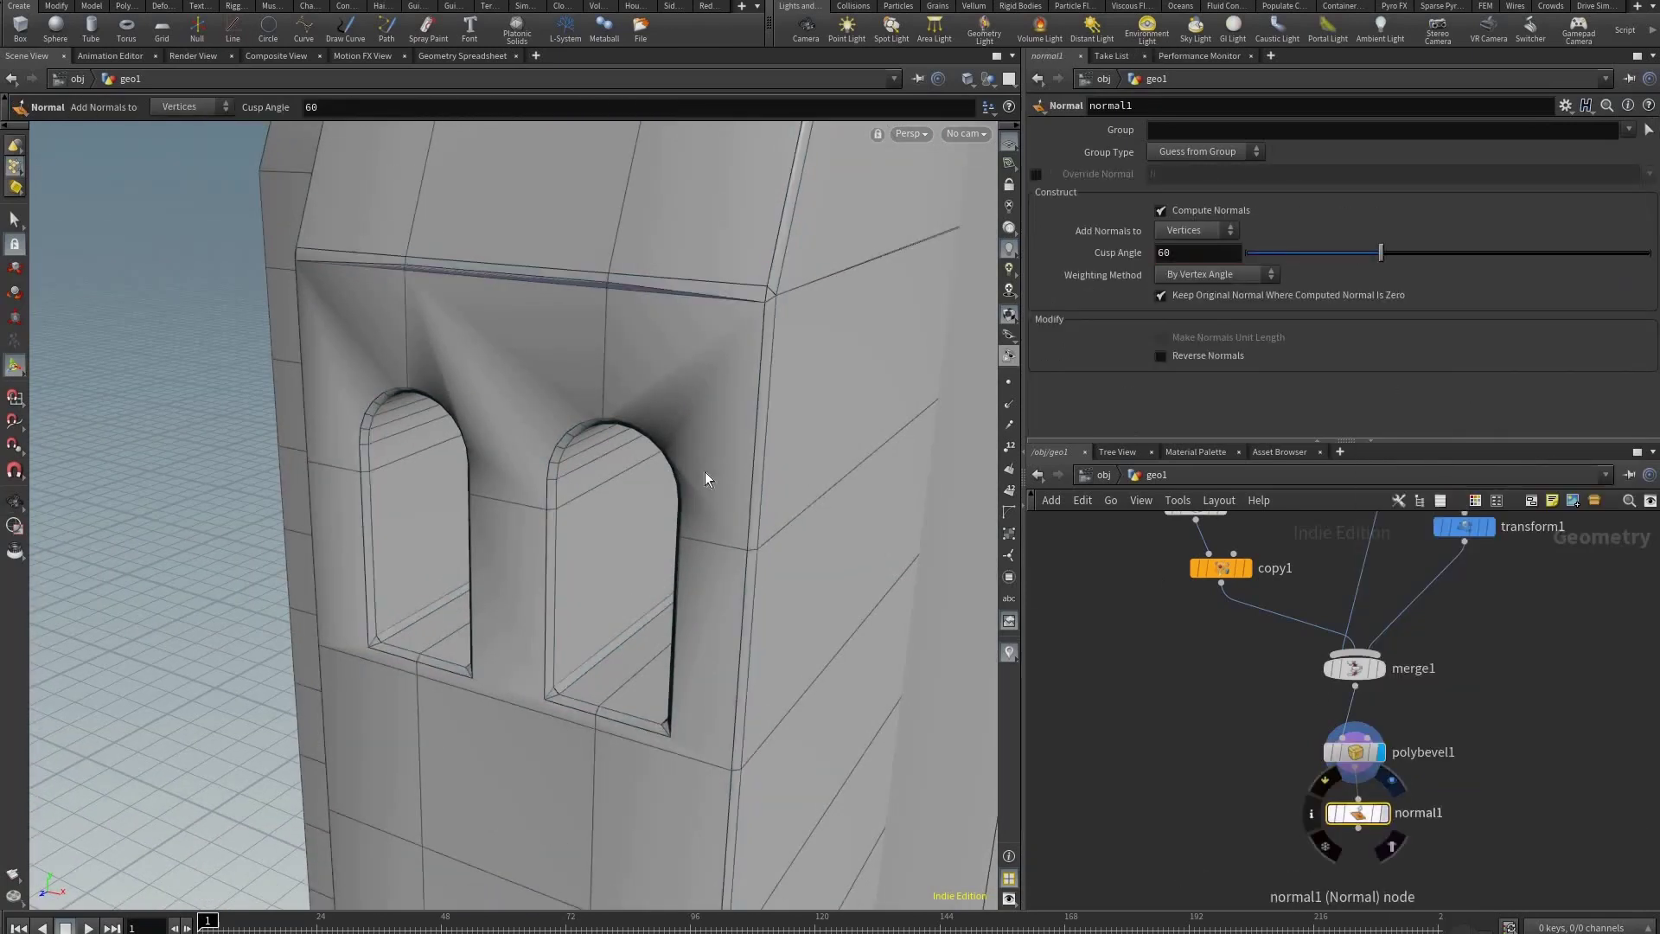
drag(1380, 253, 1321, 252)
key(Escape)
scroll(555, 345, down, 3)
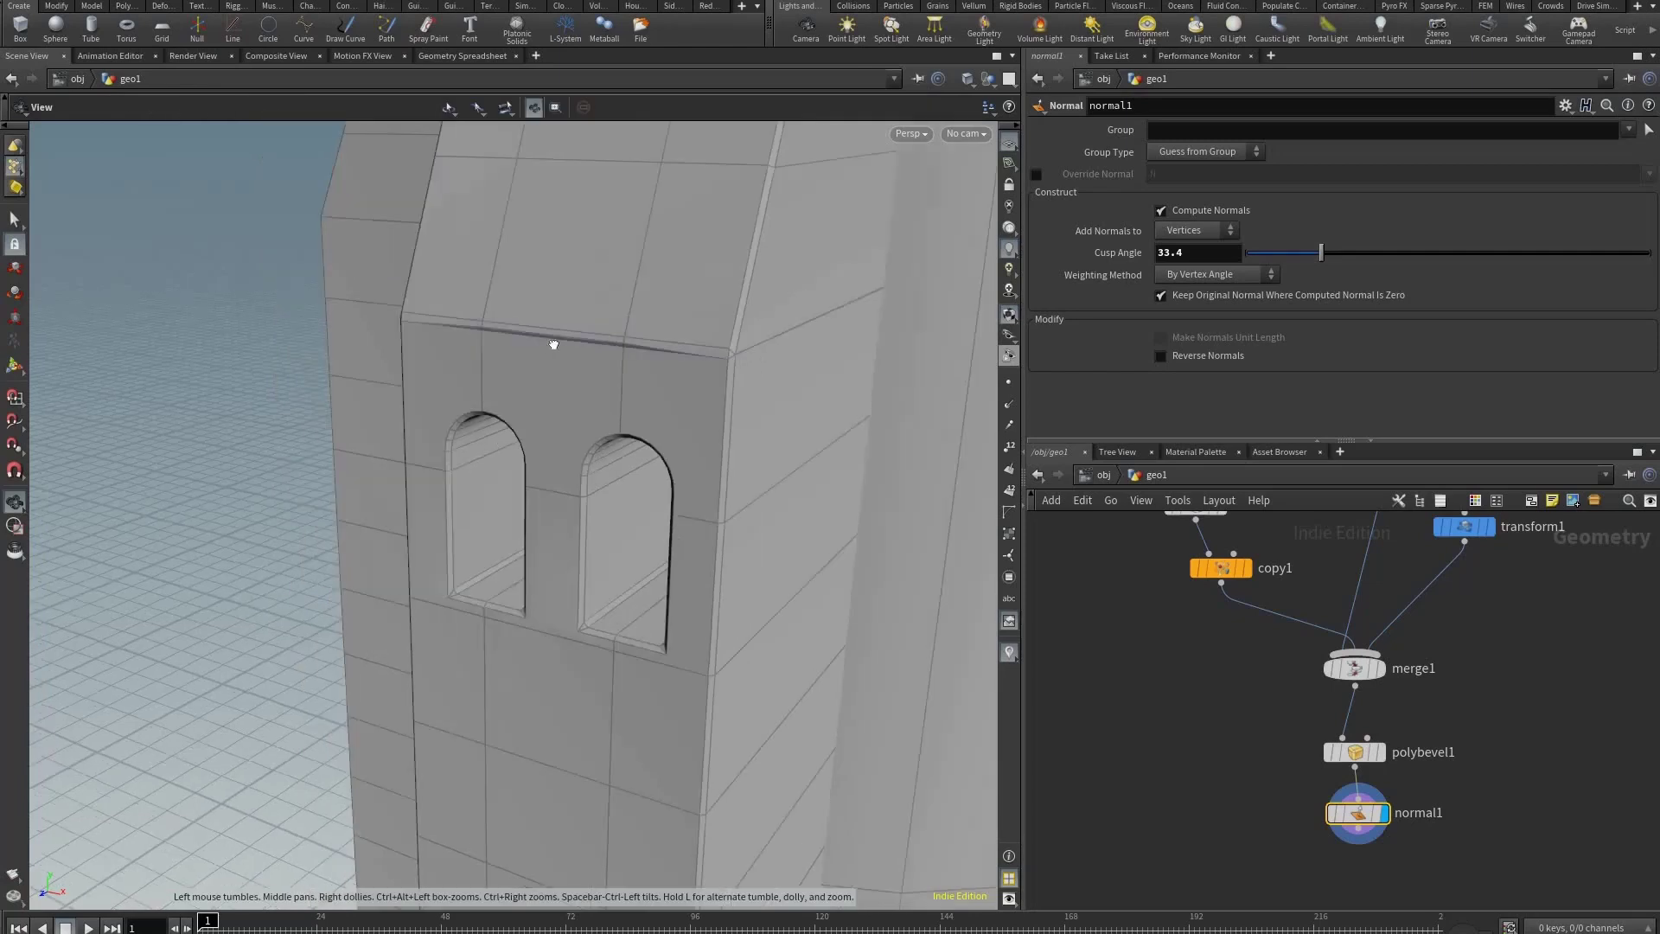
Reduce the polybevel1 distance to about 0.003 for a finer bevel along the roof slope and window arches
scroll(518, 319, up, 5)
drag(556, 345, 488, 290)
alt+drag(1354, 696, 1295, 223)
click(1354, 752)
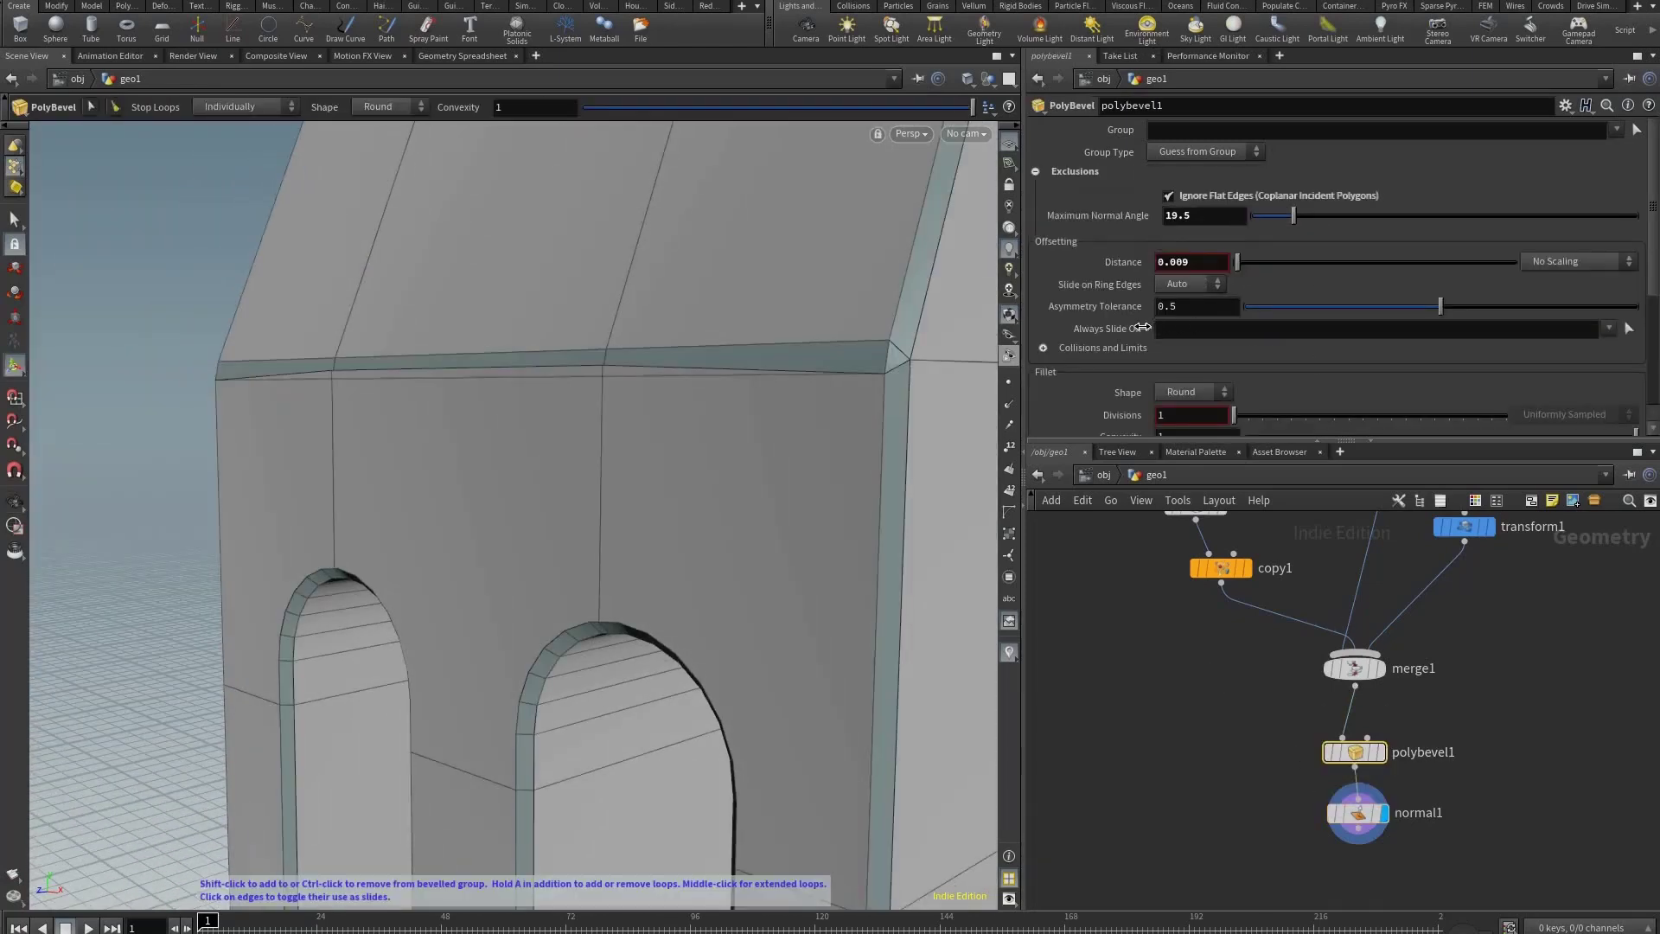
middle_drag(1106, 326, 1157, 330)
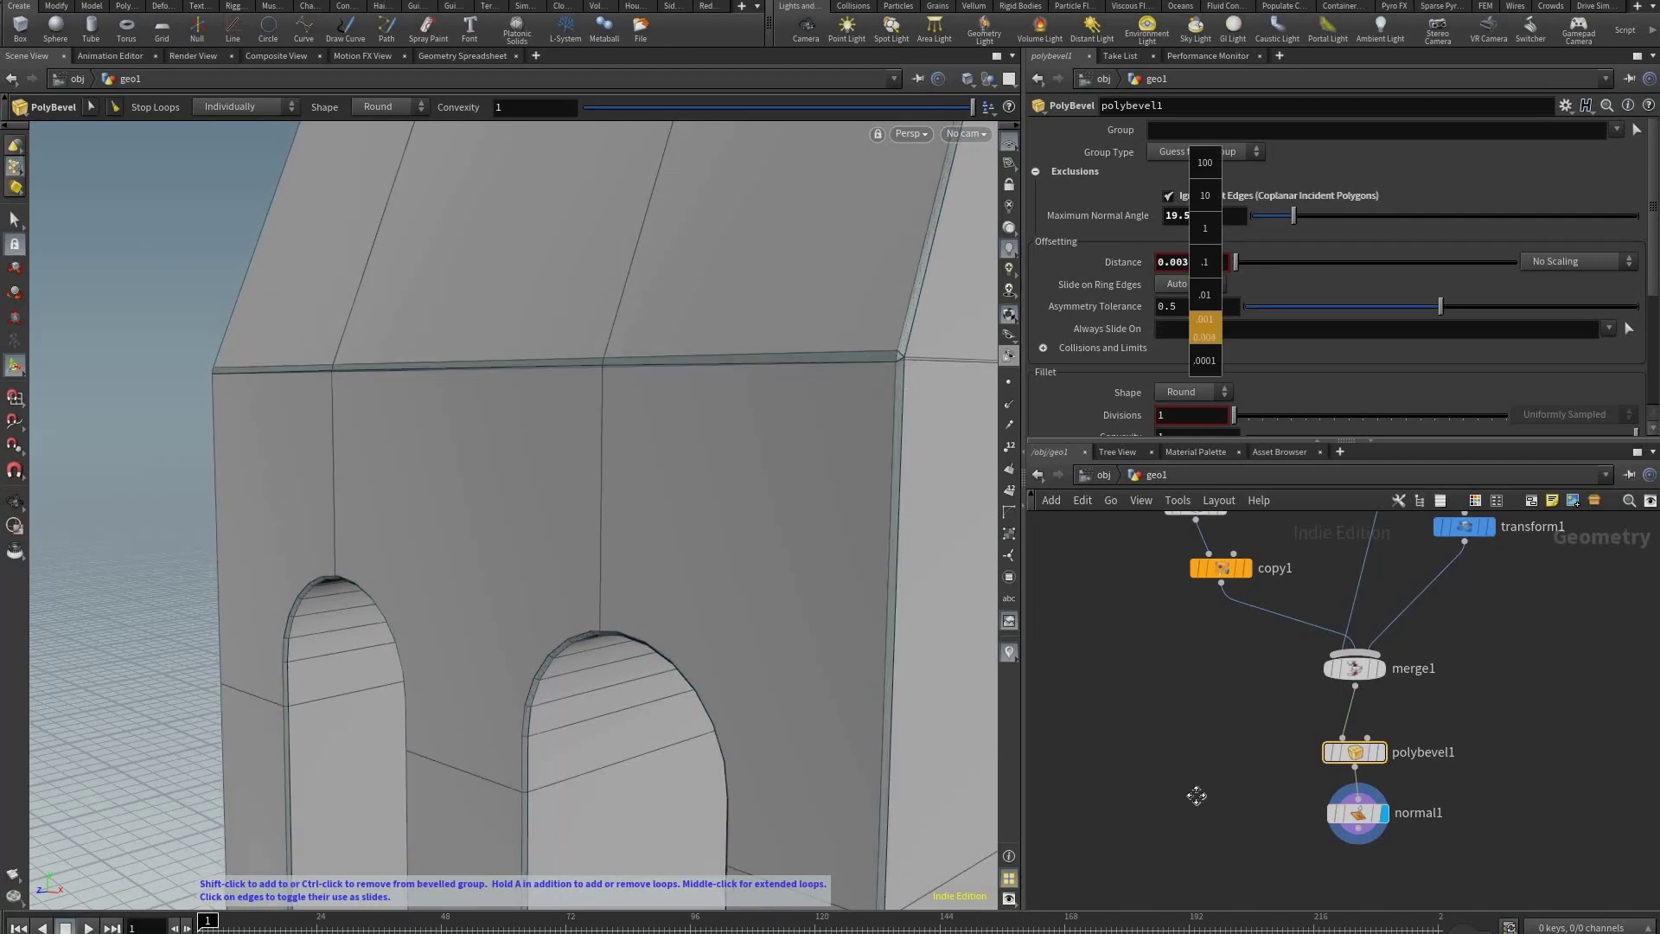
Select divide1 and set the second value of its Bricker Polygons offset to 0.7
scroll(1205, 578, down, 4)
middle_drag(1167, 523, 1143, 692)
scroll(1164, 655, up, 6)
middle_drag(1227, 622, 1203, 699)
click(1166, 659)
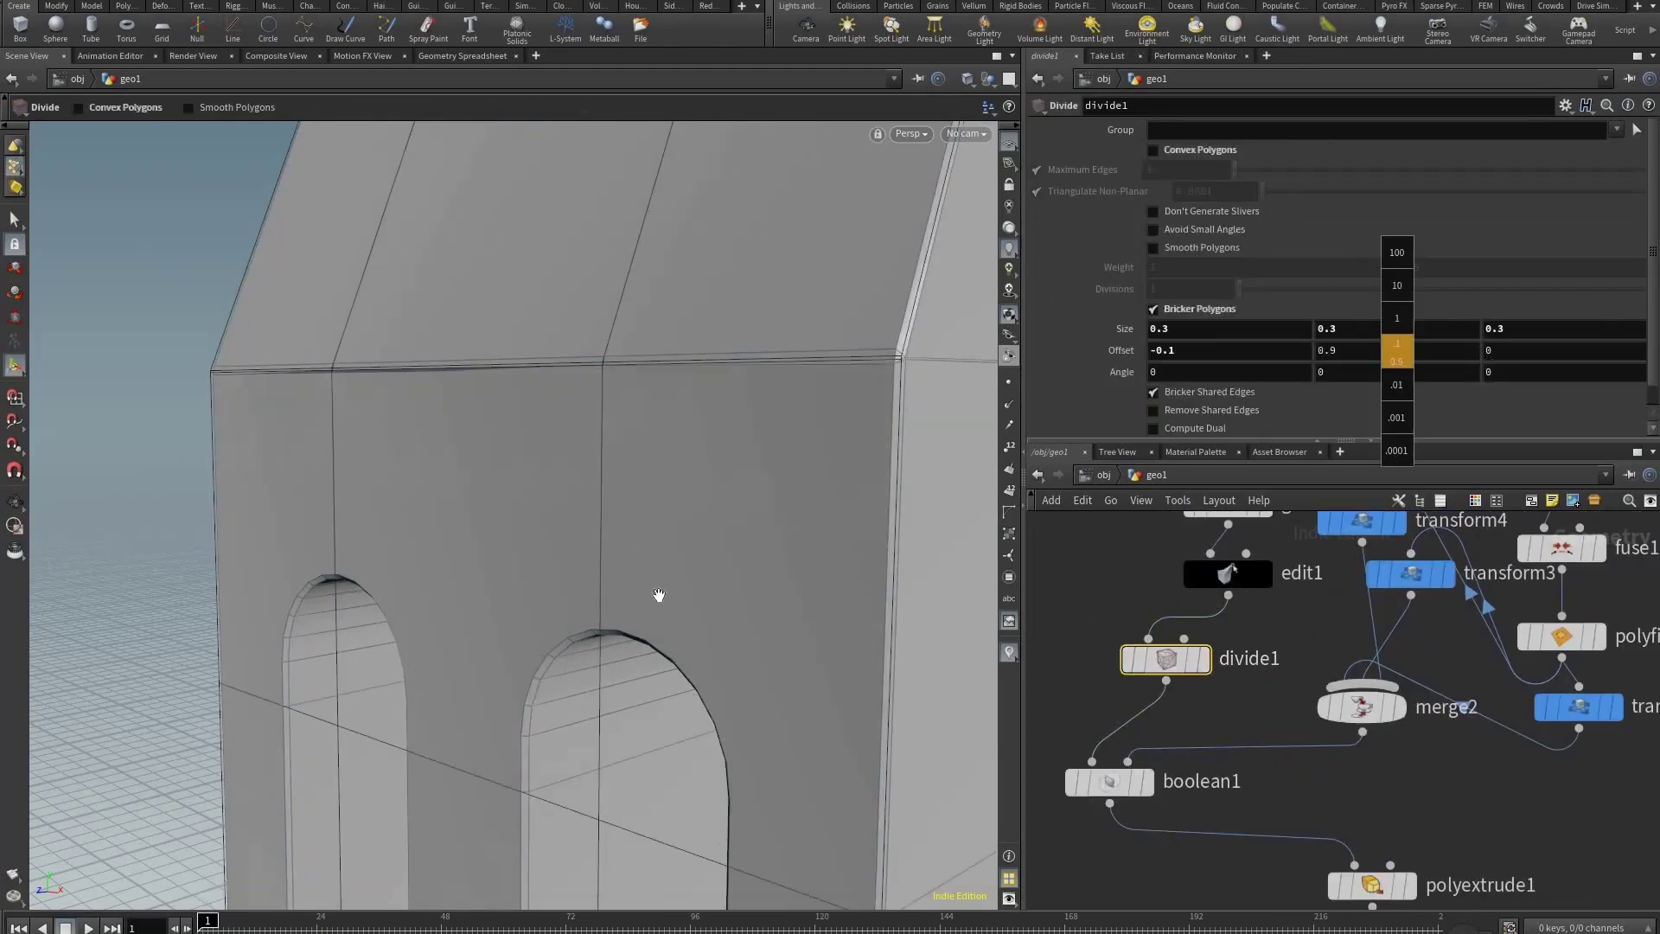
Examine the brick lines around the windows, slopes and lower walls of the tower from several angles
alt+right_drag(647, 451, 674, 637)
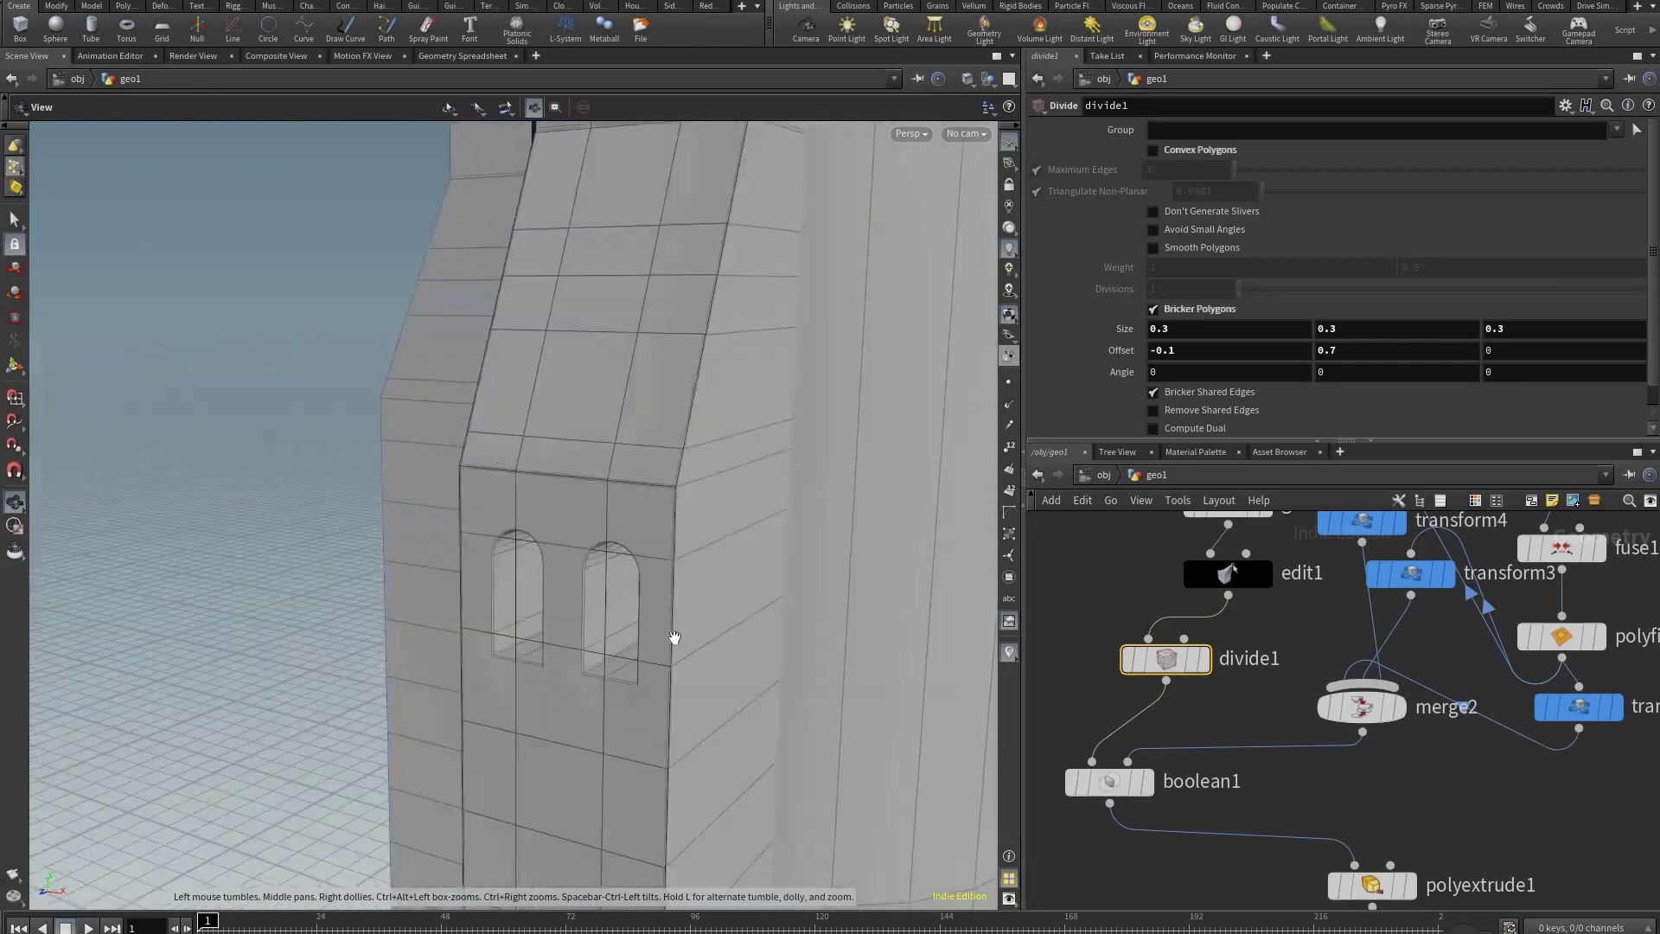
alt+middle_drag(674, 637, 749, 360)
alt+middle_drag(756, 692, 740, 285)
alt+right_drag(761, 363, 611, 537)
alt+middle_drag(679, 760, 656, 561)
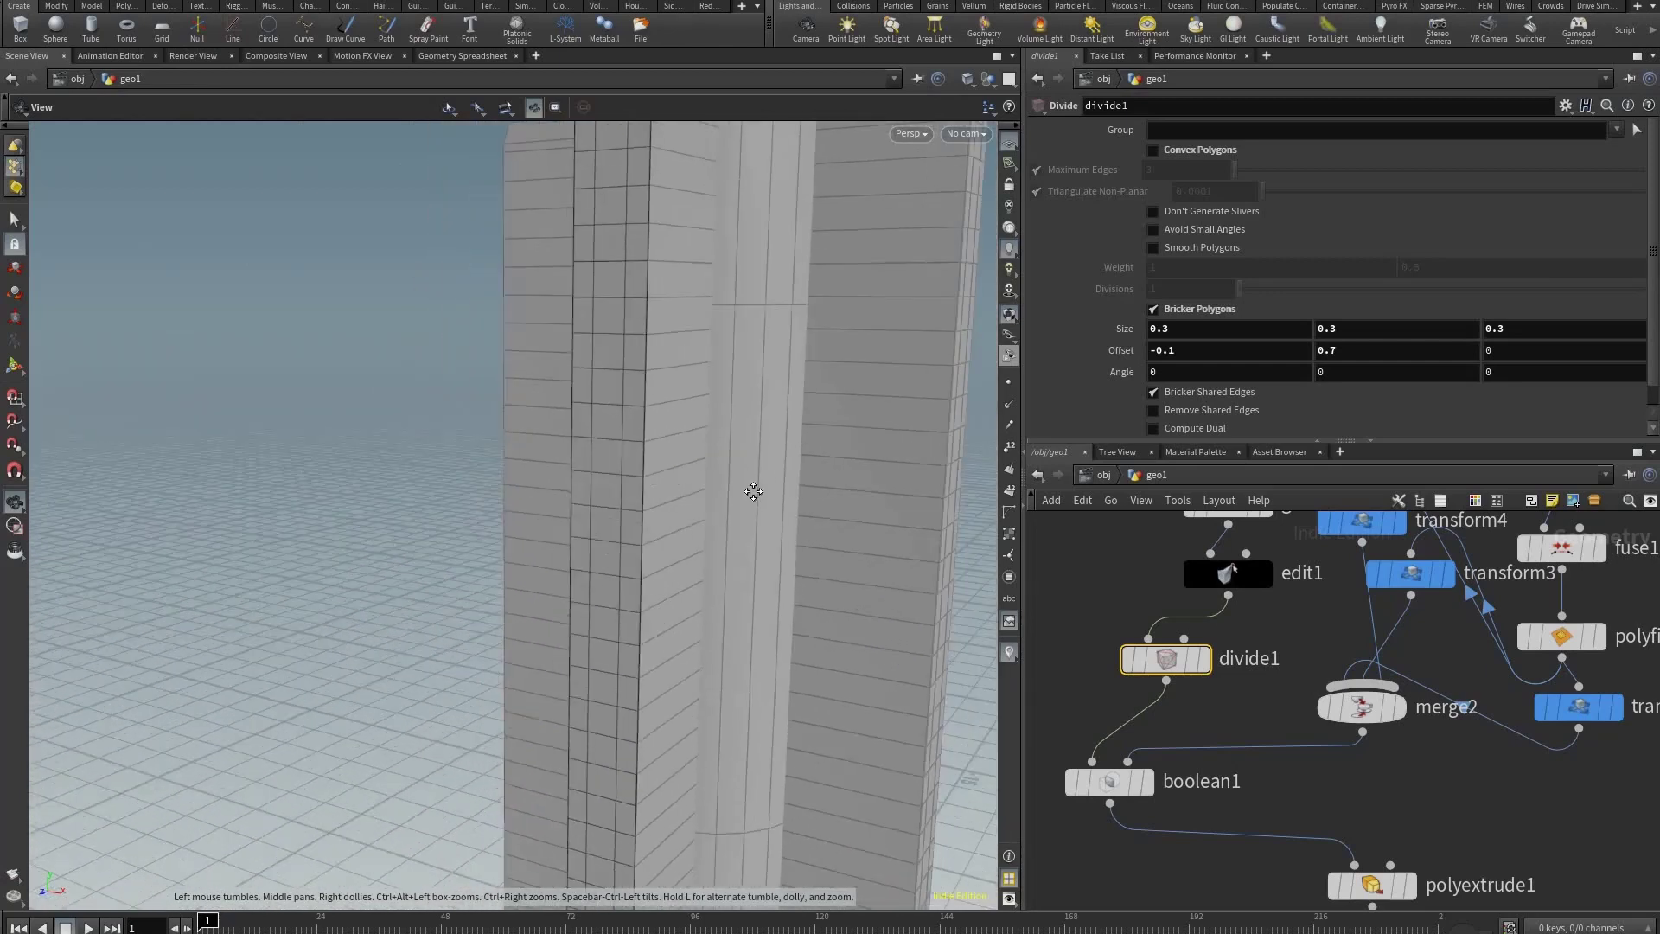
mouse_move(657, 560)
mouse_down()
mouse_move(574, 389)
mouse_move(692, 418)
mouse_move(663, 438)
mouse_move(667, 363)
mouse_move(701, 459)
mouse_move(678, 567)
mouse_up()
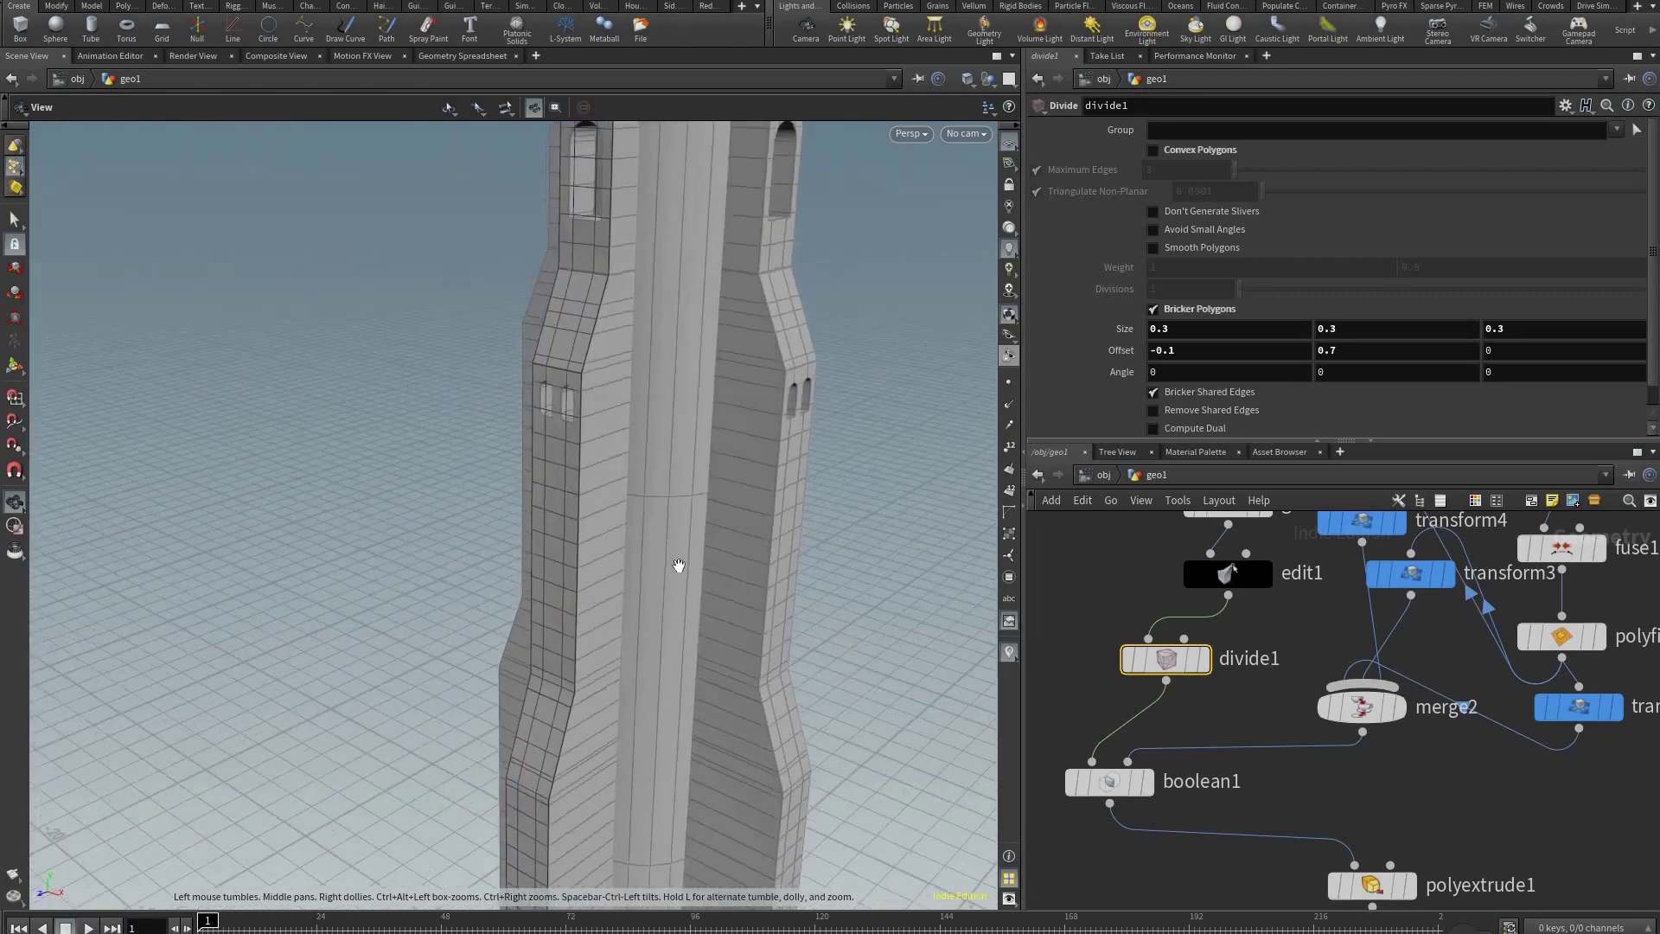
right_drag(678, 567, 1433, 761)
drag(1433, 760, 1374, 730)
right_drag(1374, 731, 1378, 757)
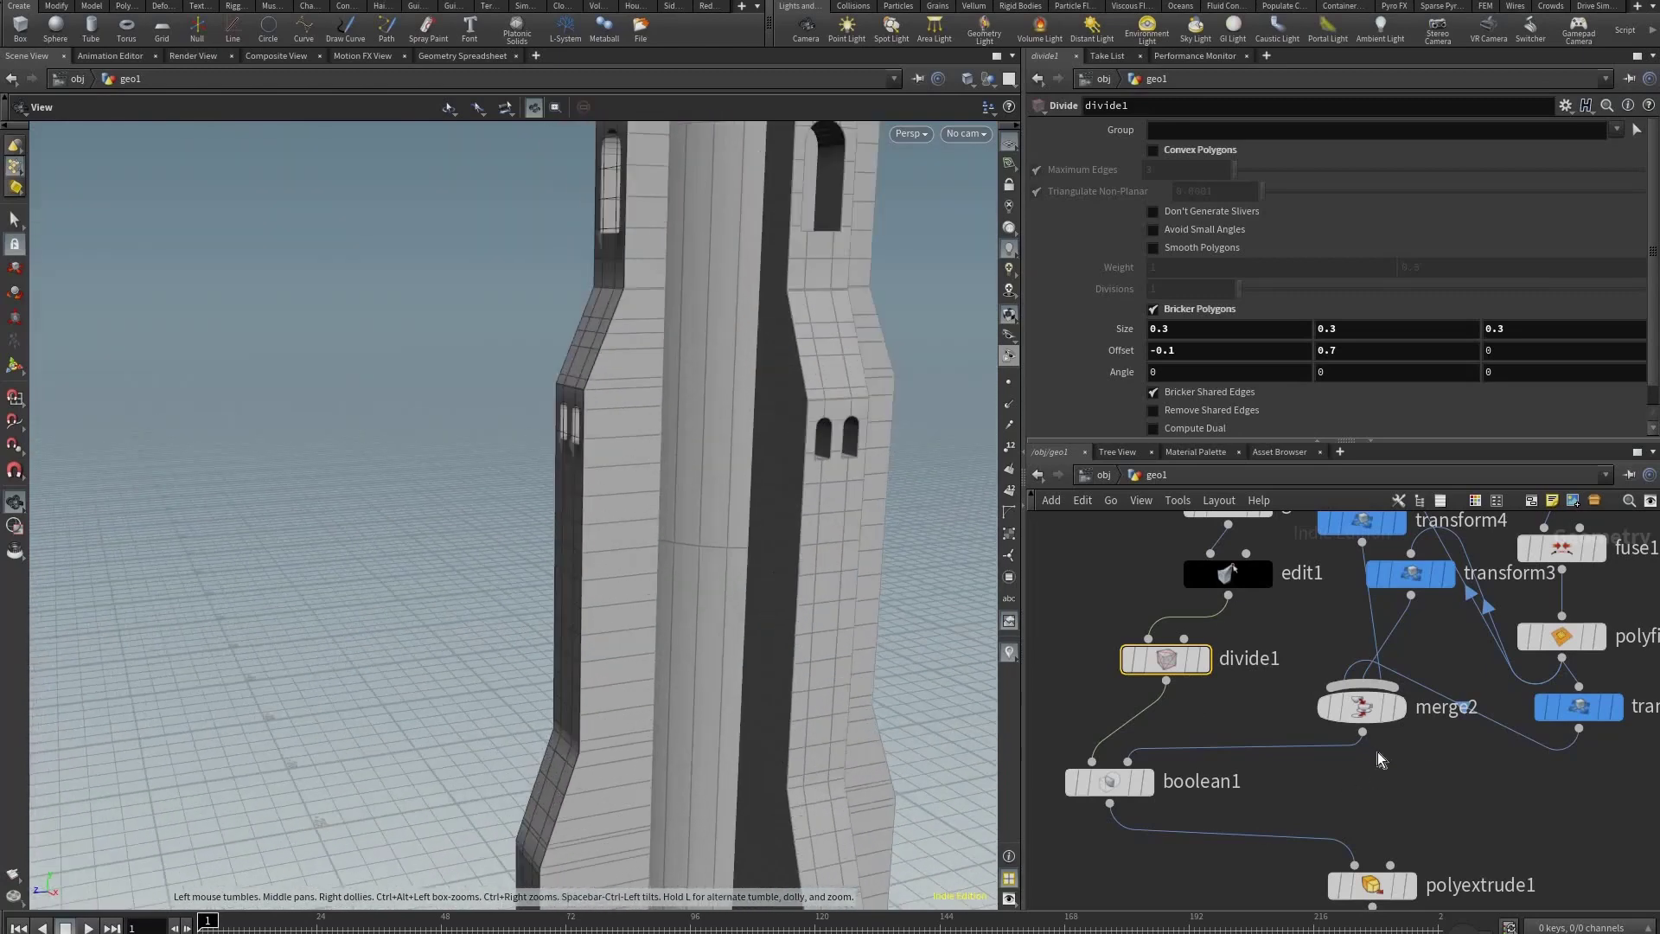
Review the node network, including the window transforms and the grid1, edit1 and divide1 chain
scroll(1366, 752, down, 3)
middle_drag(1523, 710, 1356, 906)
scroll(1375, 761, down, 4)
middle_drag(1331, 687, 1348, 641)
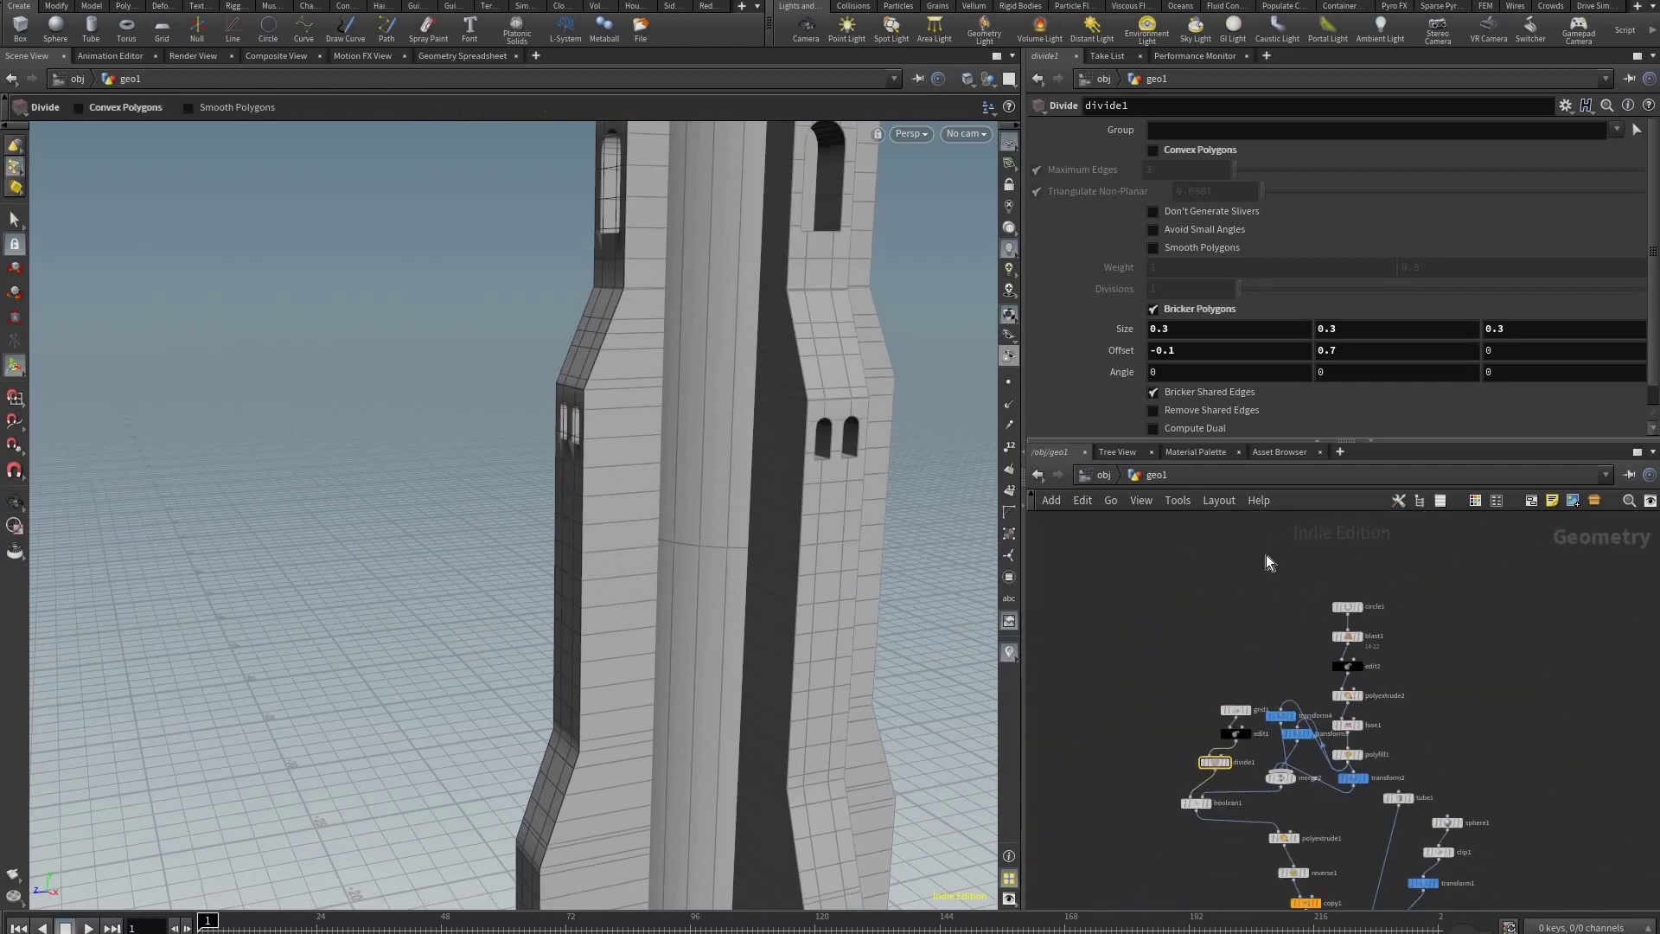
drag(1265, 553, 1398, 733)
click(1087, 708)
scroll(1321, 813, up, 3)
middle_drag(1320, 817, 1397, 744)
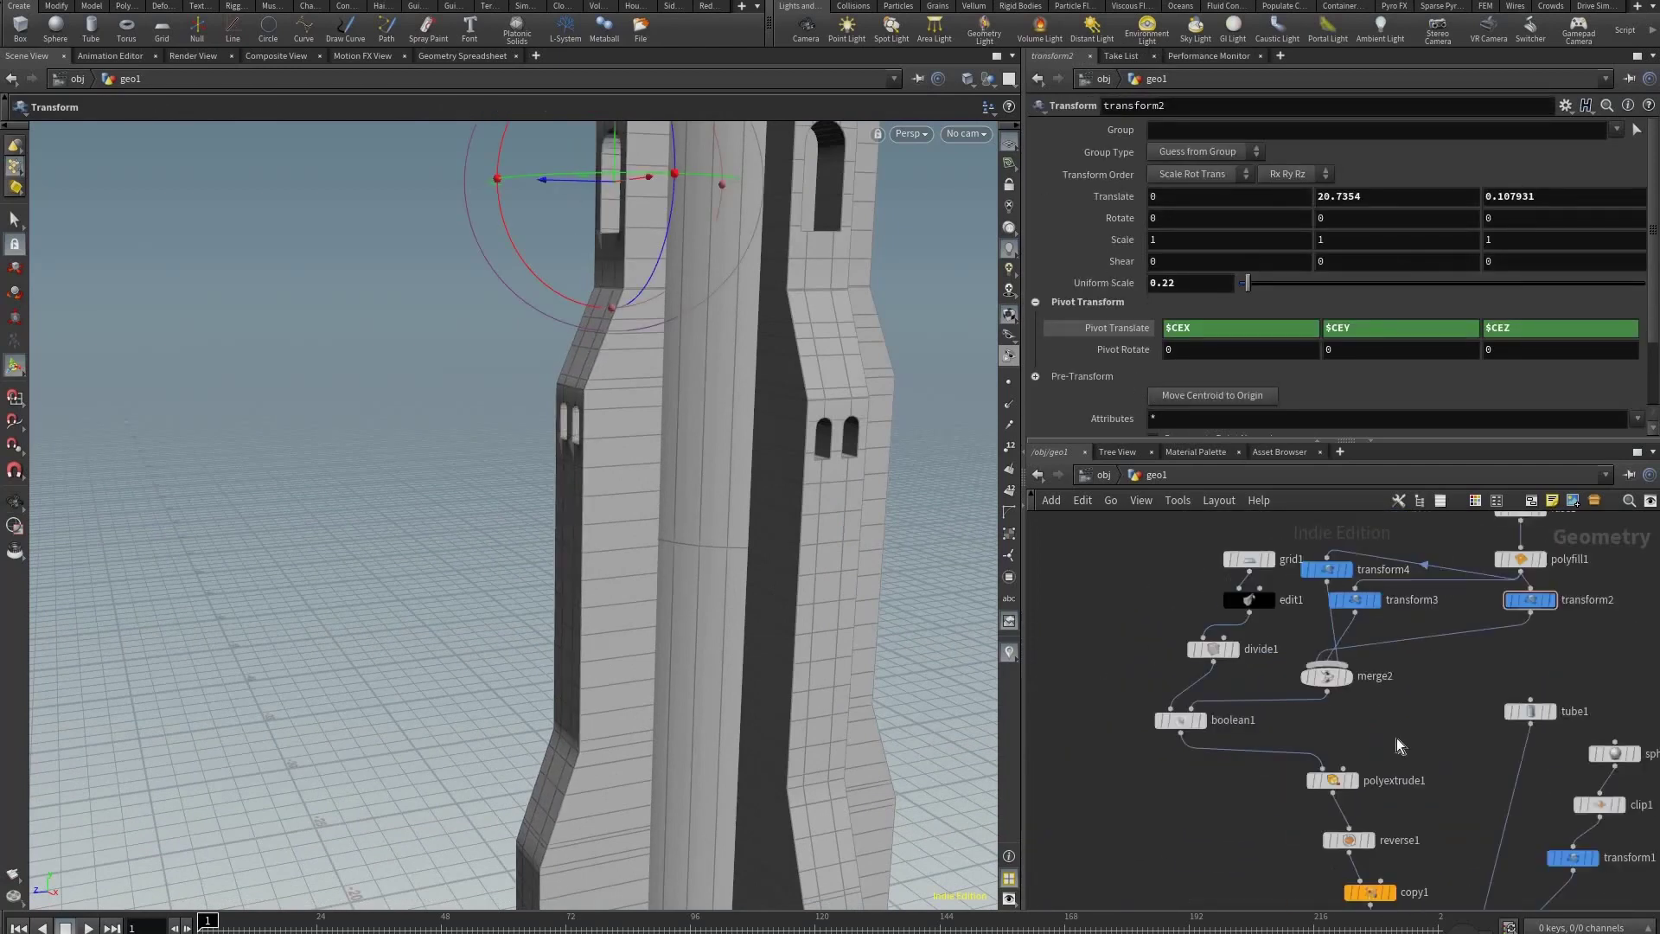
drag(1267, 661, 1172, 530)
middle_drag(1461, 743, 1281, 631)
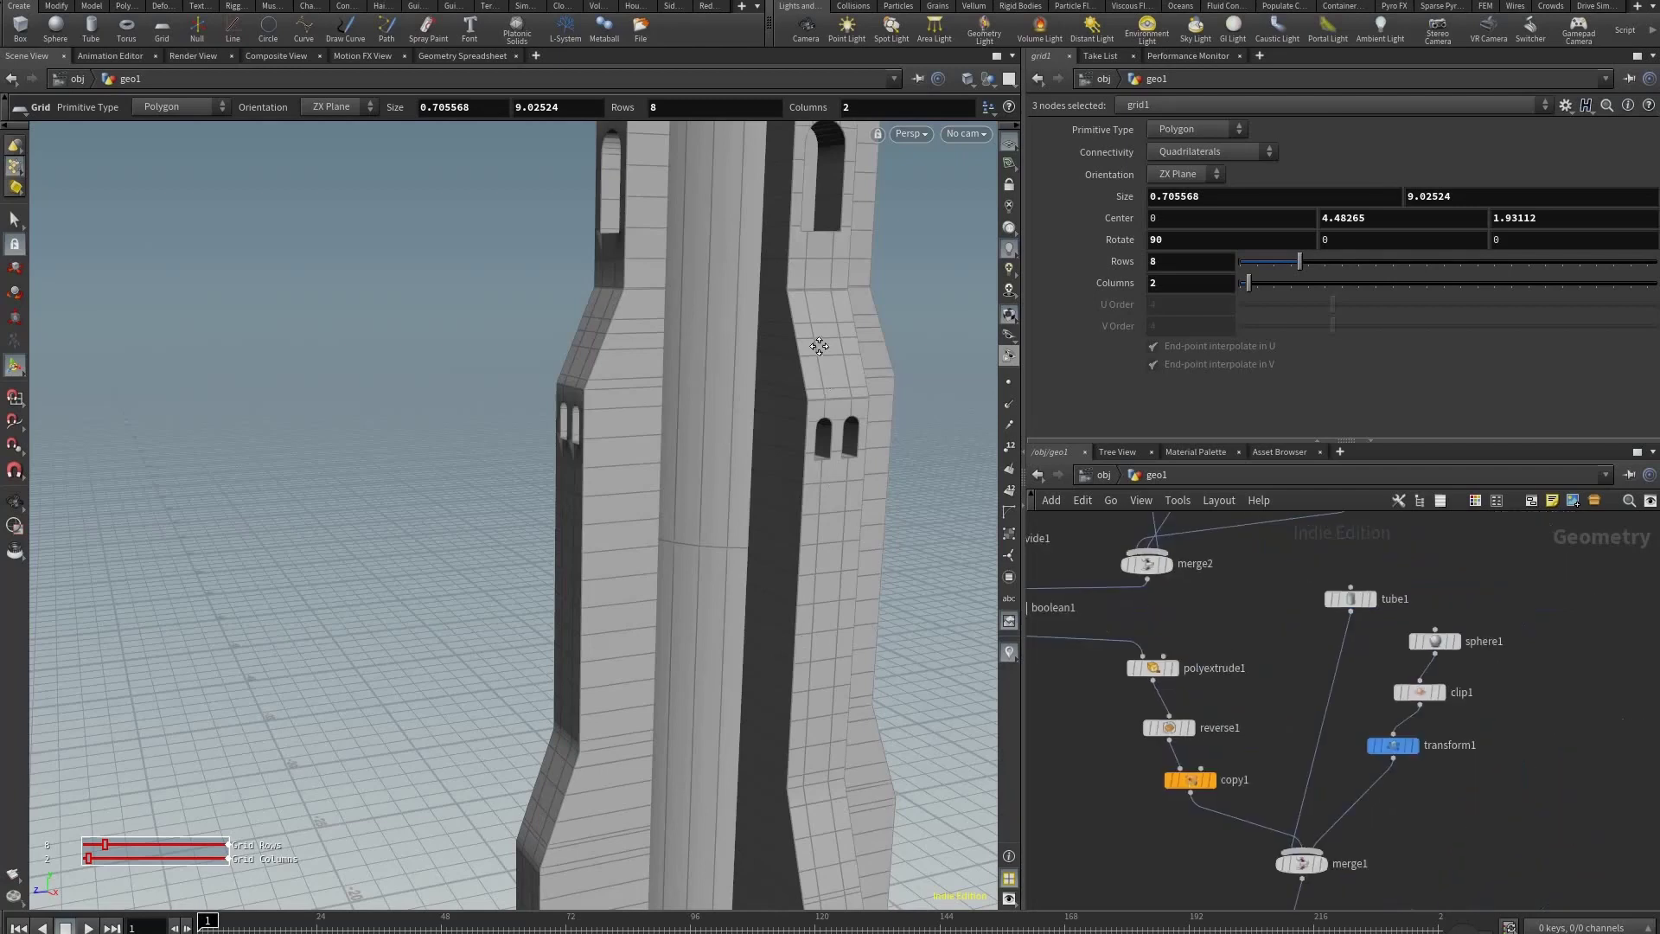
Select tube1 and compare the tower's central column with the reference photo towercircled.jpg
click(1350, 599)
right_drag(726, 519, 708, 432)
middle_drag(709, 518, 791, 276)
key(Return)
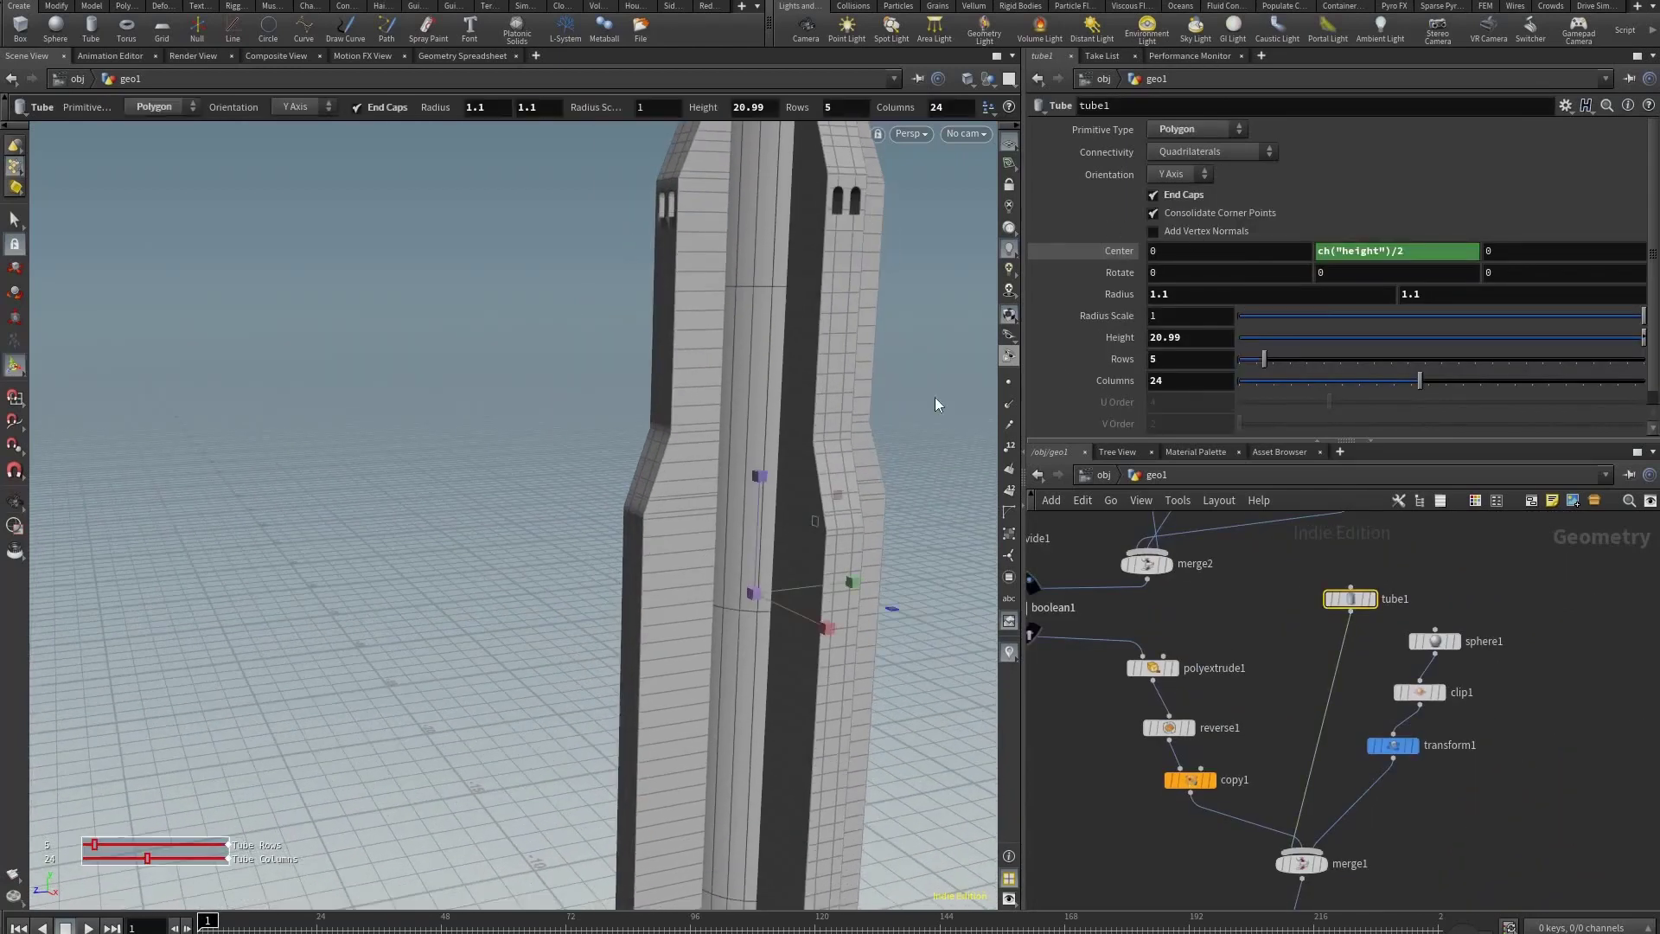
drag(1659, 130, 1038, 220)
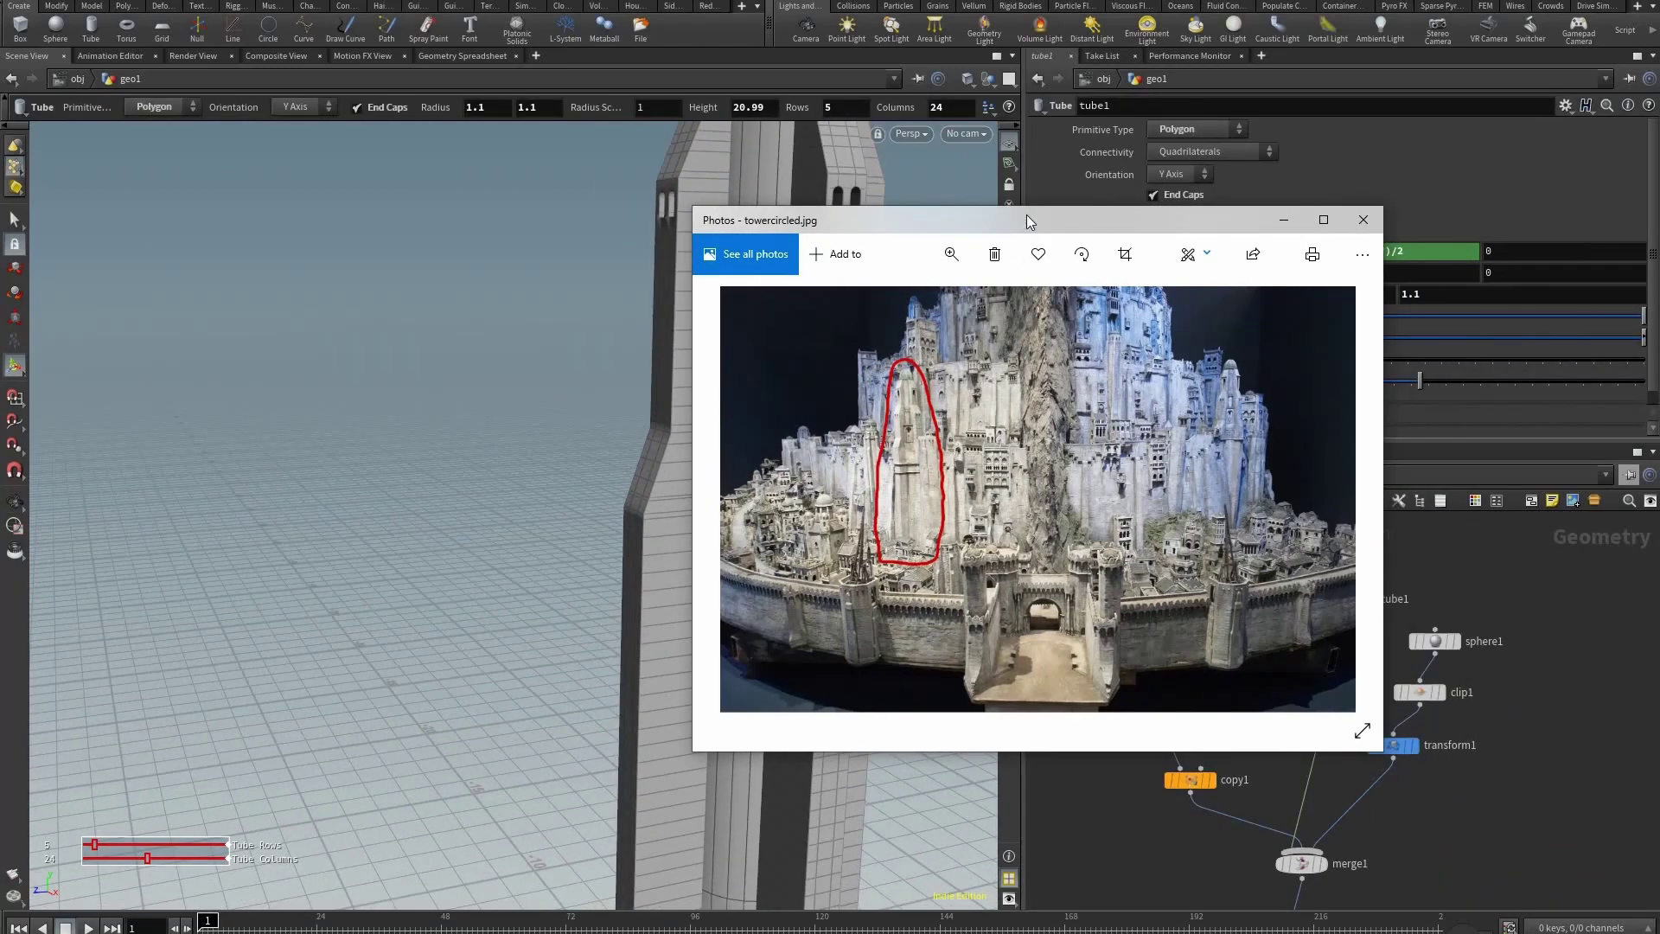
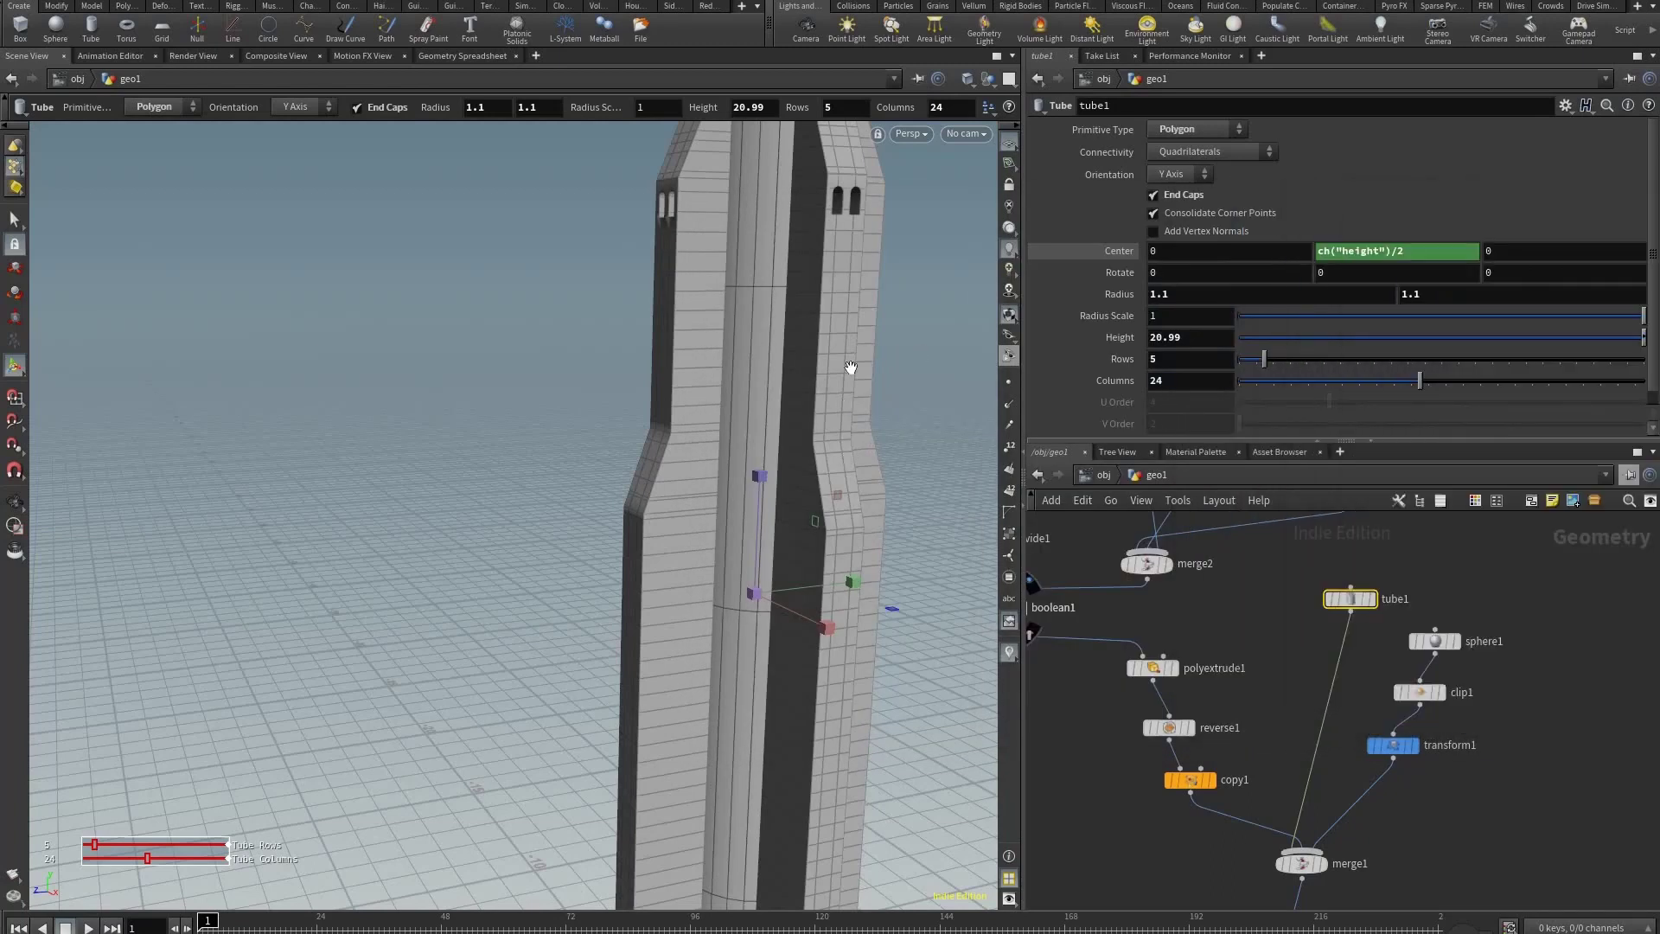
Insert an Edit node between tube1 and merge1 and select it for editing
alt+middle_drag(907, 639, 938, 424)
alt+right_drag(938, 424, 893, 375)
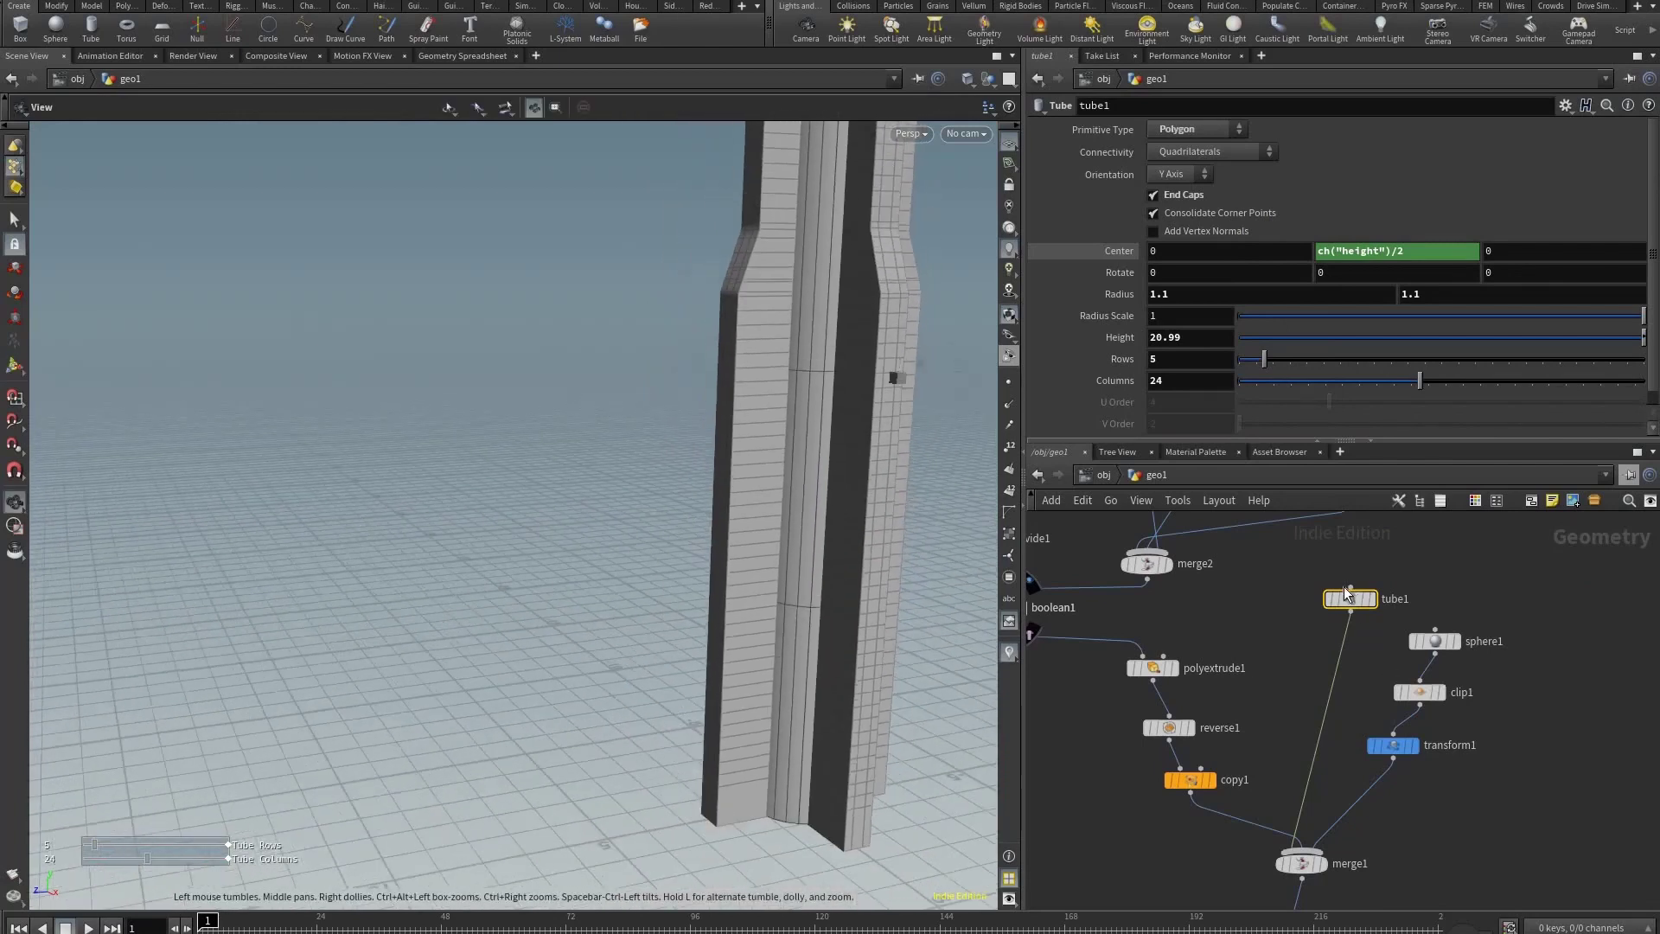
alt+middle_drag(892, 375, 873, 234)
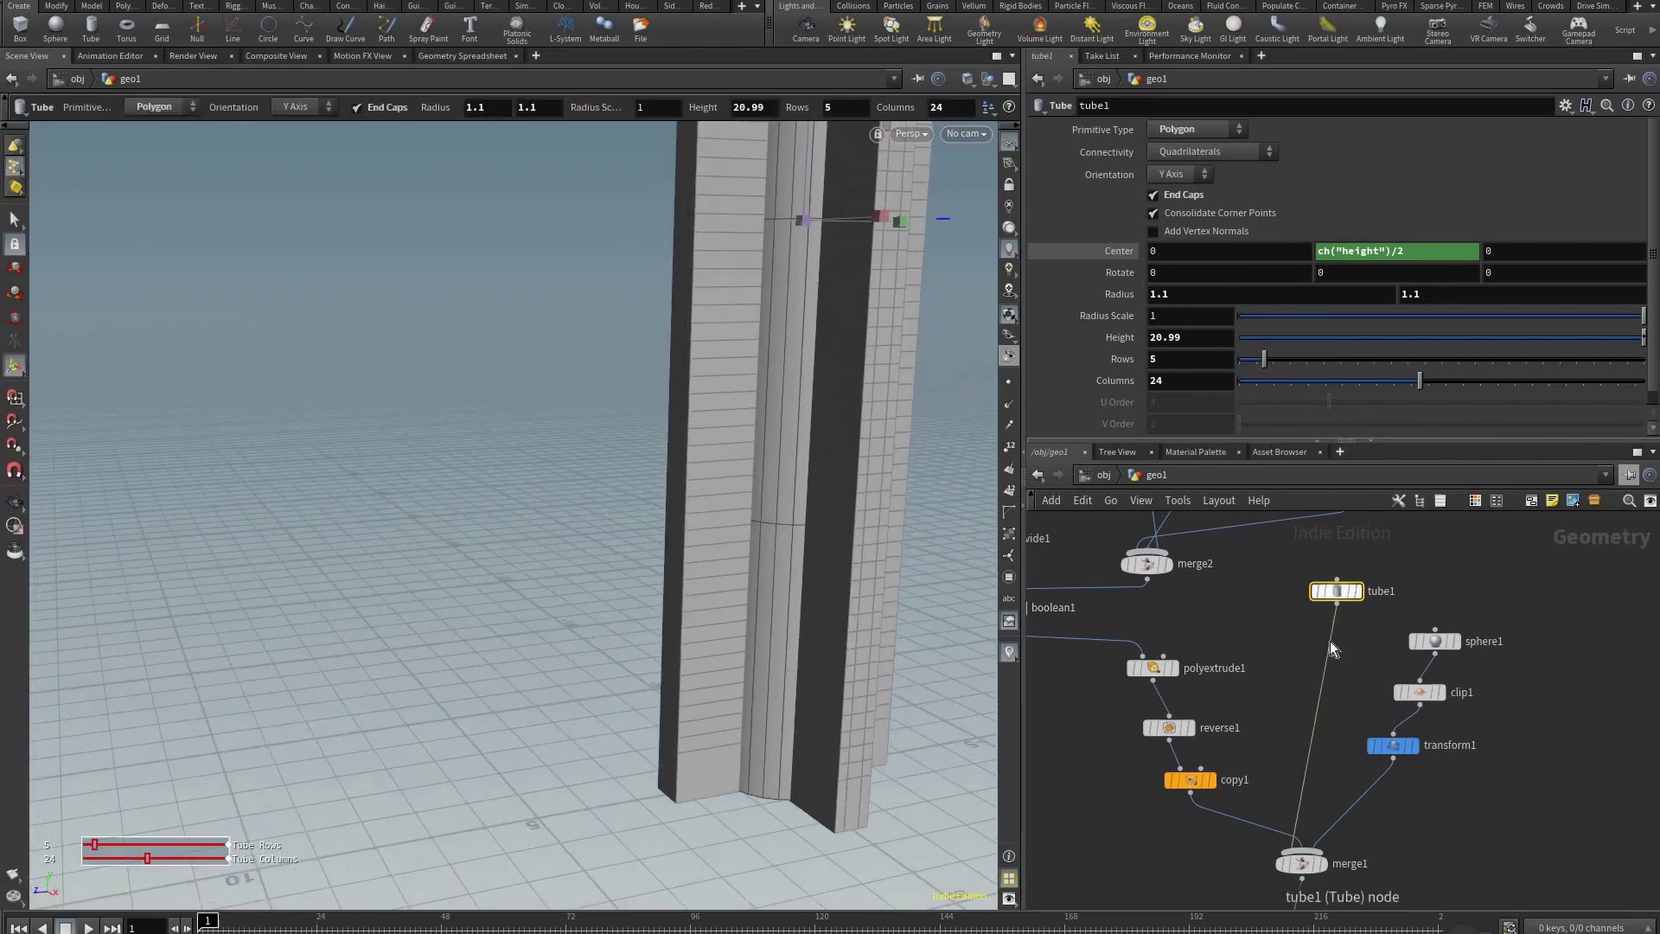
key(Tab)
text(edit)
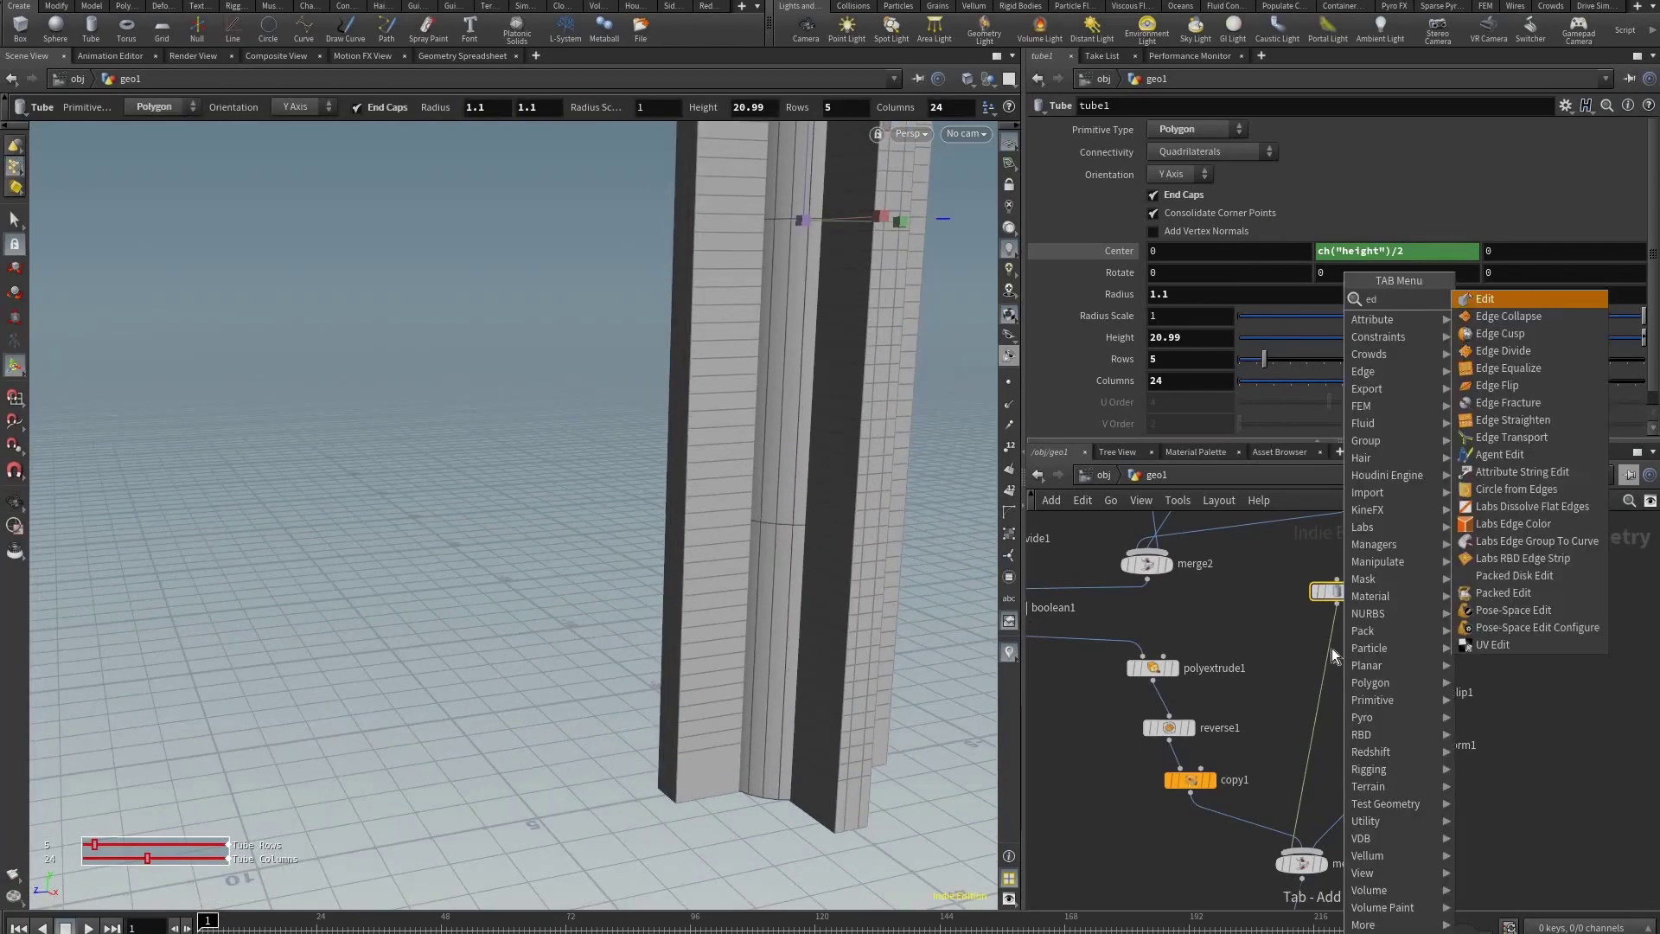
key(Return)
click(1329, 641)
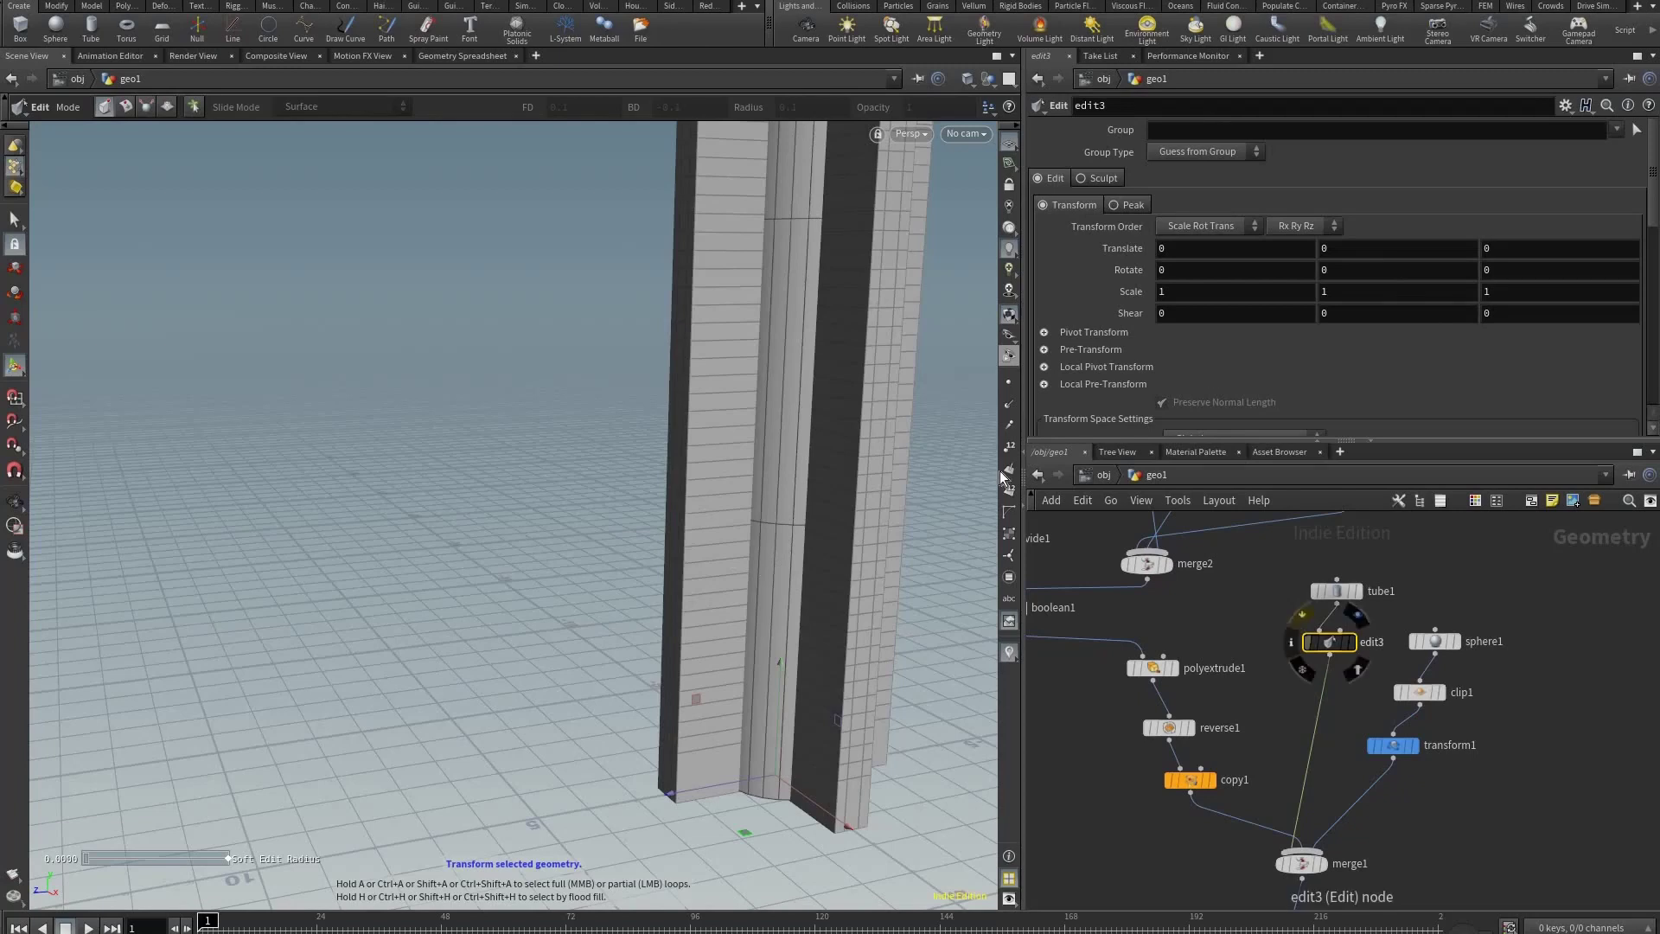
Select the tube's bottom edge loop and the loop above it, and scale both to about 1.45 in X and Z
alt+right_drag(781, 496, 256, 106)
alt+right_drag(519, 285, 785, 477)
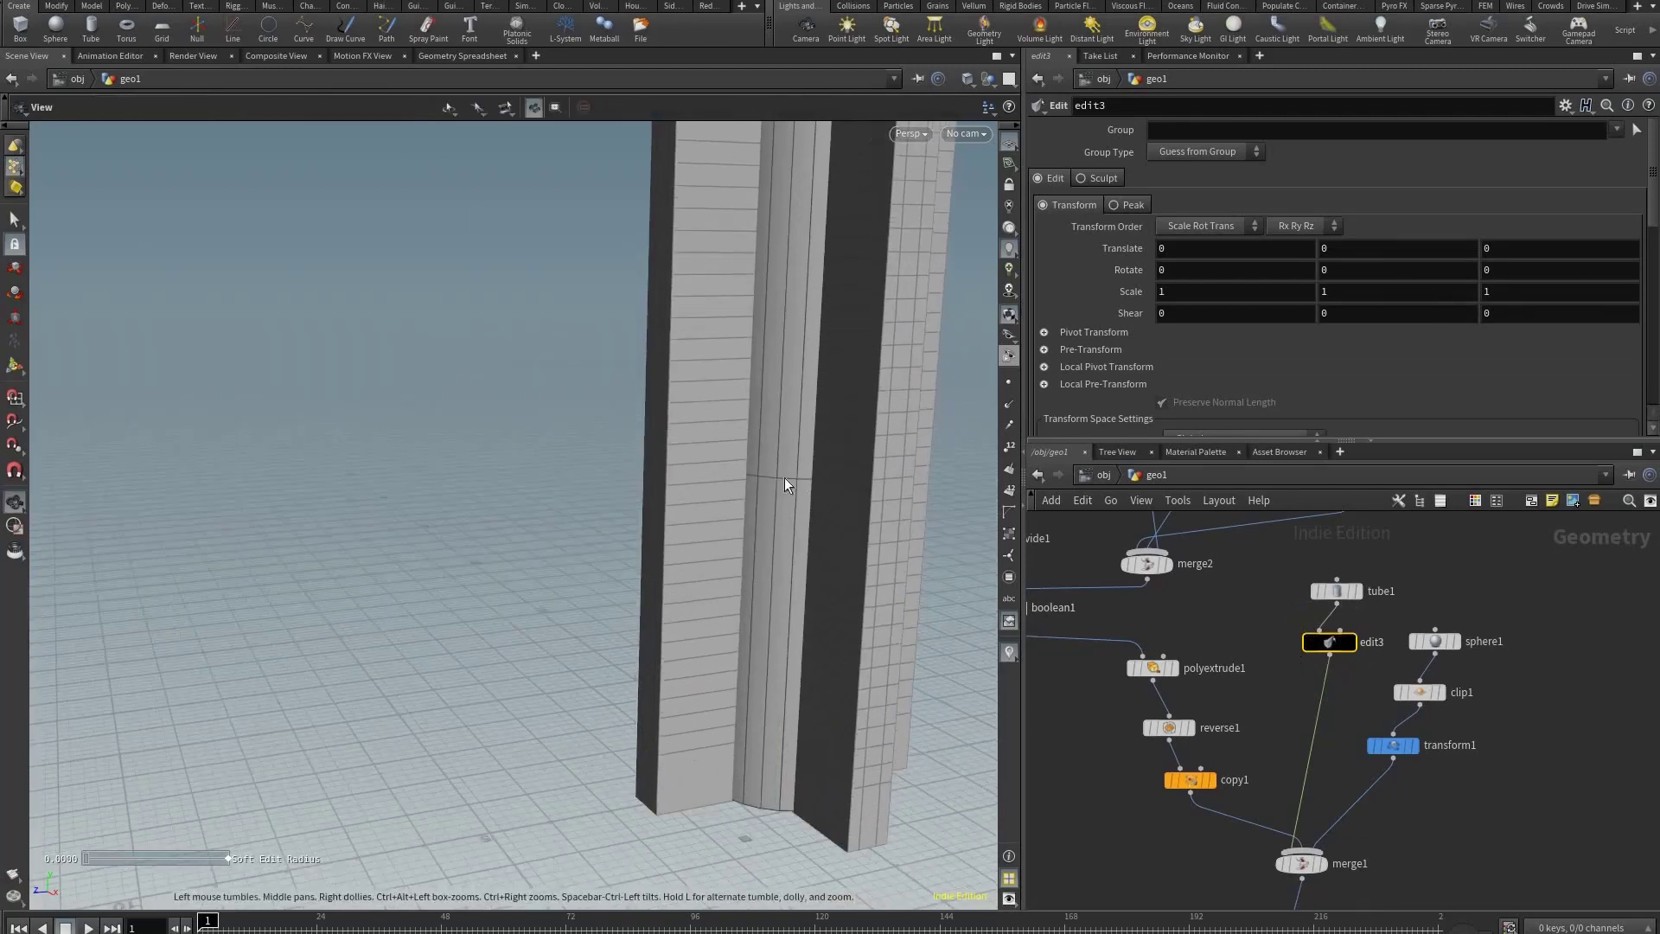
key(s)
key(3)
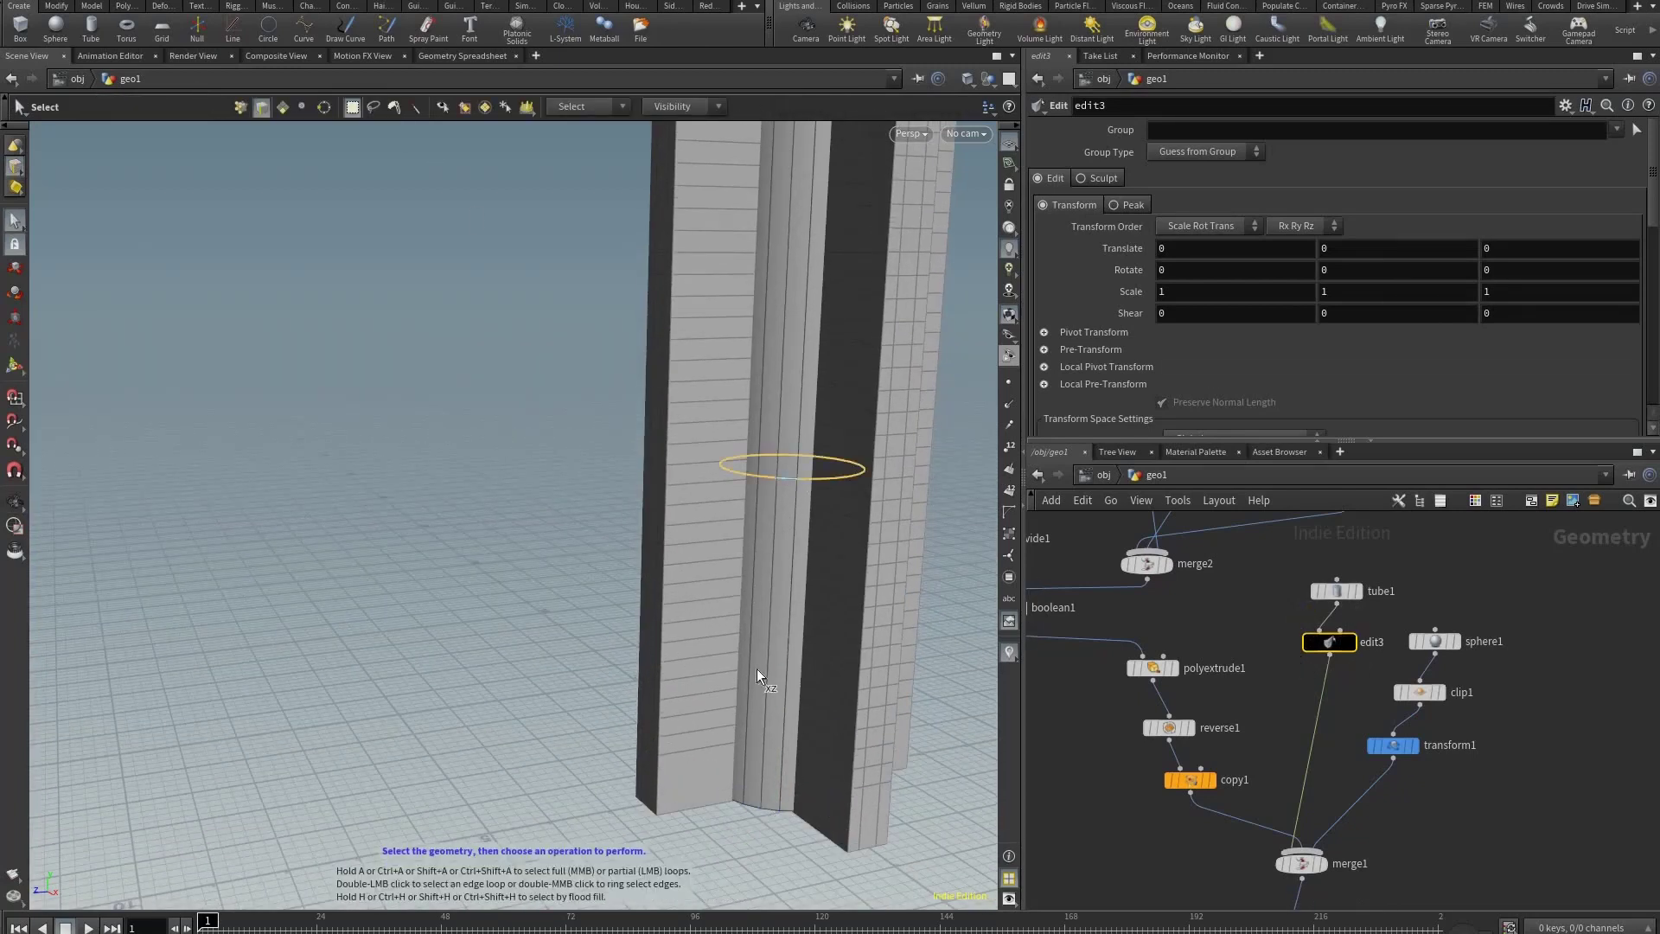
shift+double_click(752, 685)
key(e)
drag(760, 709, 762, 570)
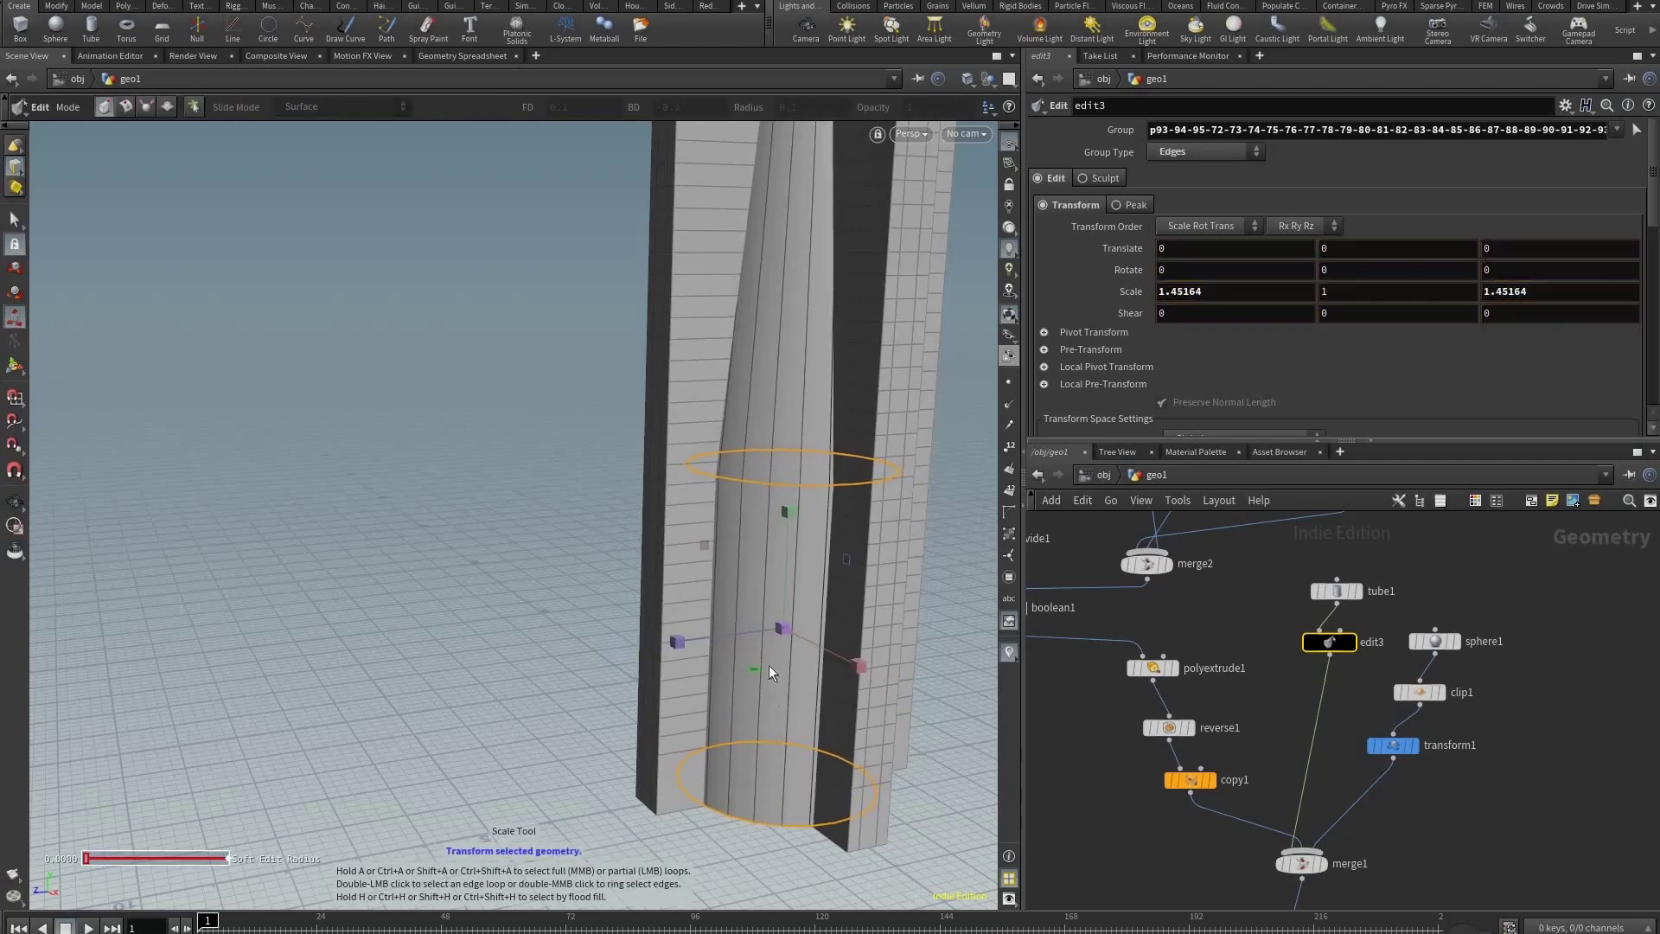
Raise the upper of the two widened edge loops along the tube to lengthen the wide base
alt+middle_drag(769, 665, 445, 216)
alt+right_drag(445, 217, 780, 656)
alt+drag(780, 657, 770, 657)
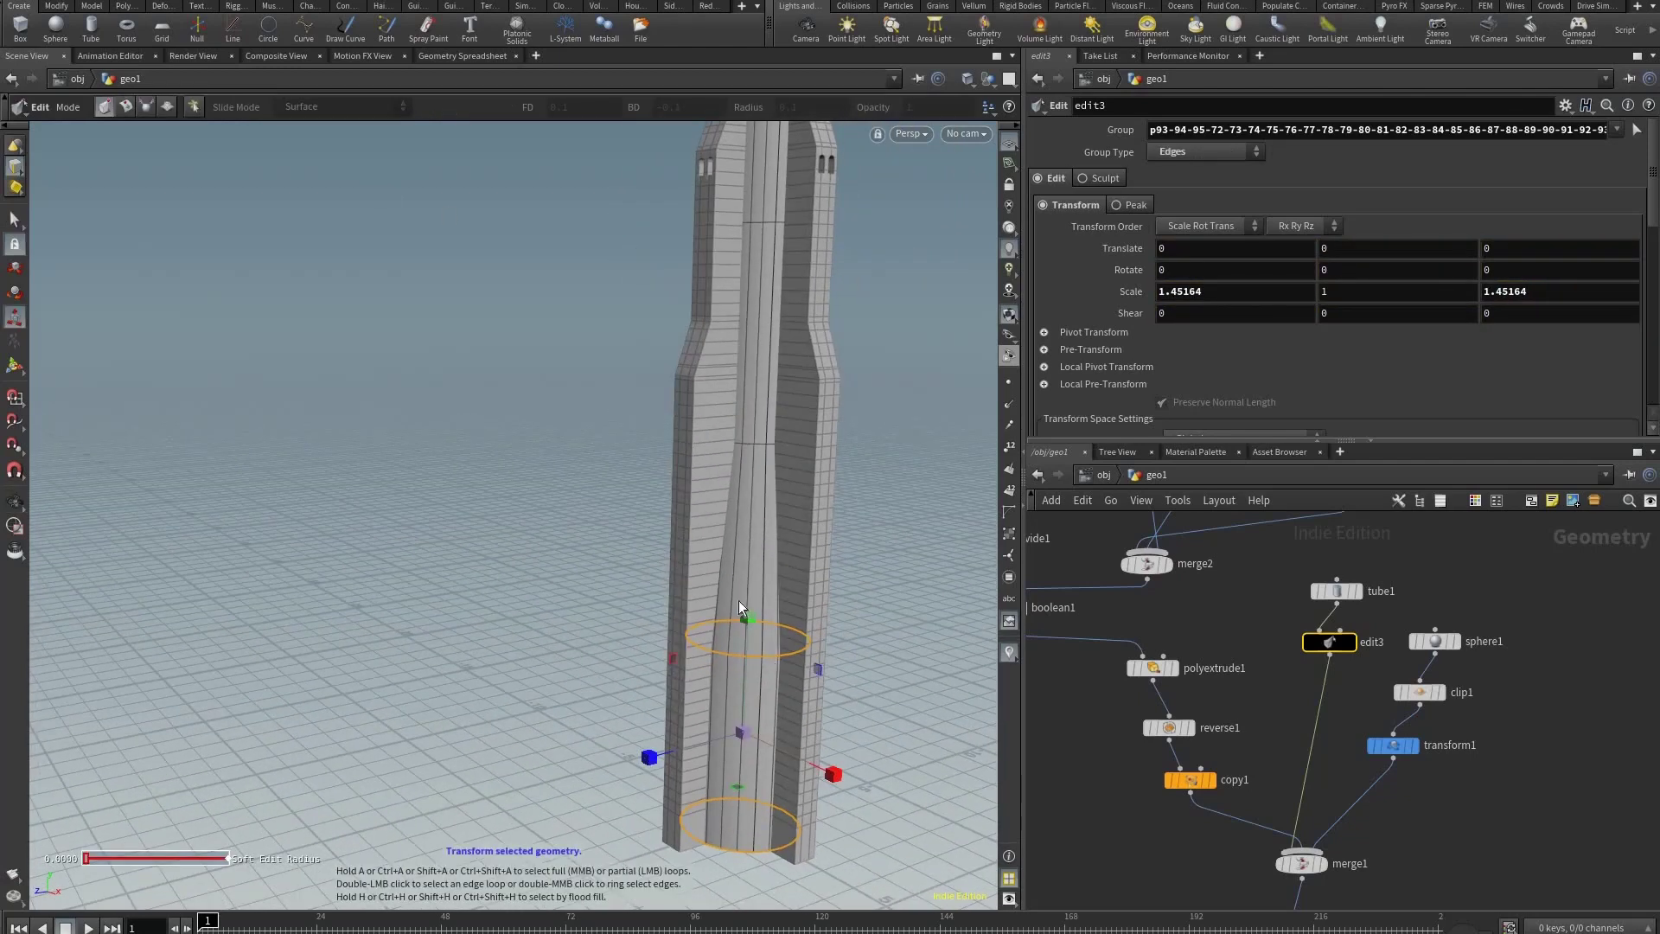
key(s)
double_click(759, 439)
key(t)
drag(751, 408, 762, 260)
key(s)
click(766, 236)
Select the tube's middle edge loop, above the widened base, and move it up by about 1.80
double_click(760, 444)
key(t)
middle_drag(762, 471, 771, 329)
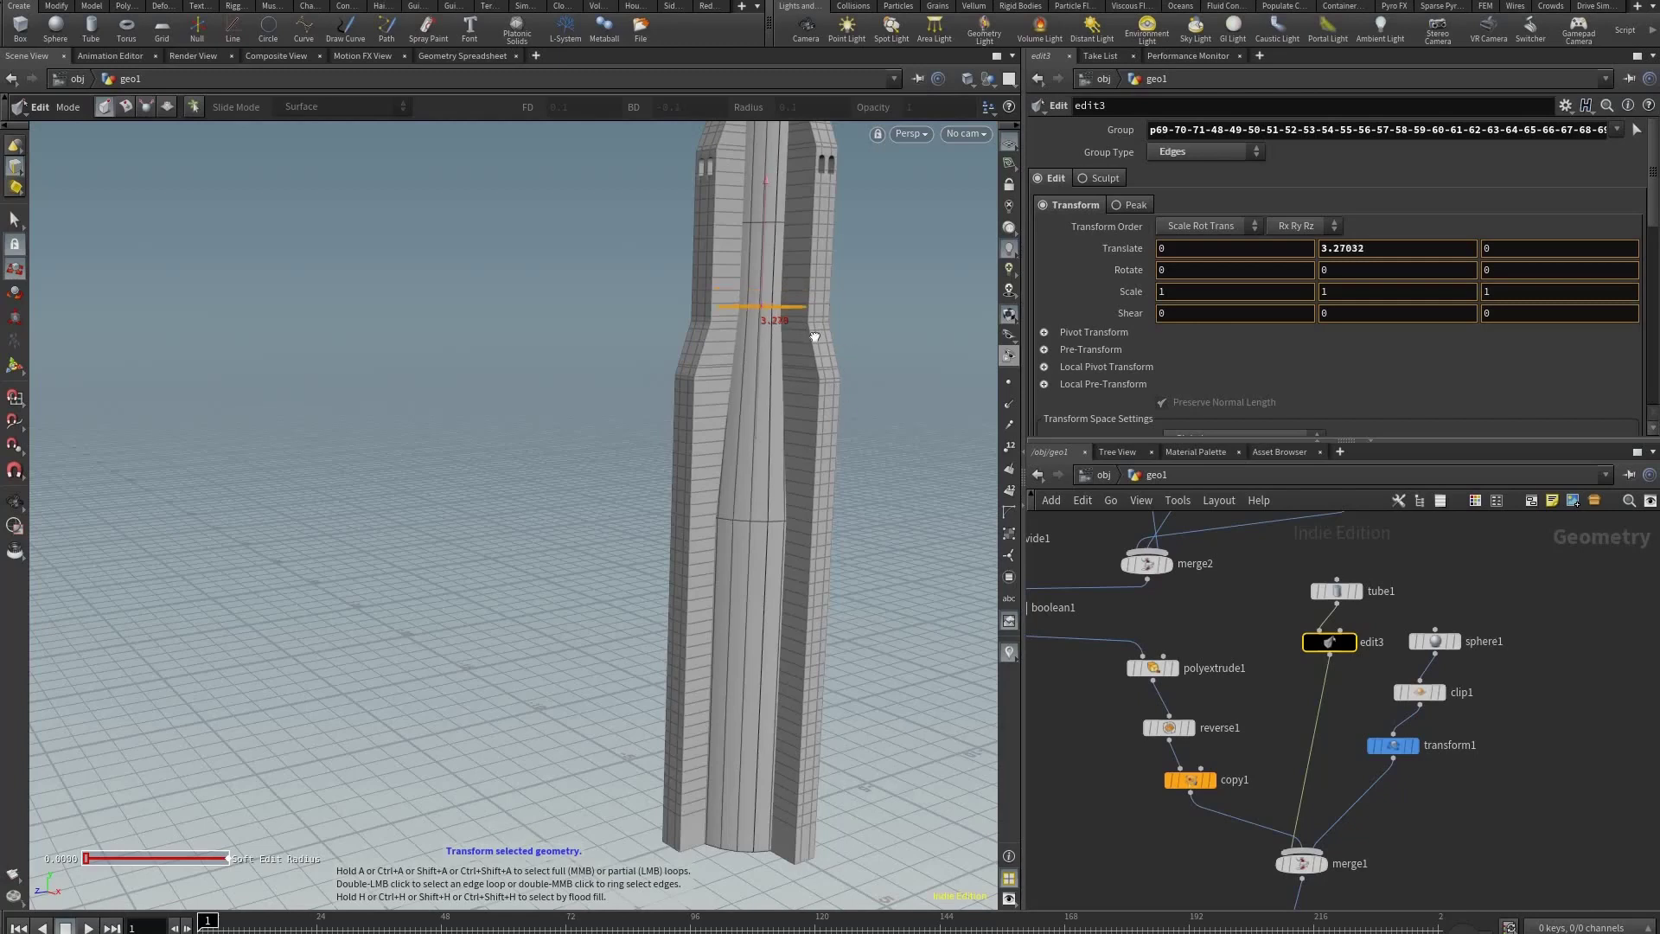
drag(765, 545, 765, 577)
alt+right_drag(853, 374, 659, 474)
alt+drag(659, 474, 748, 445)
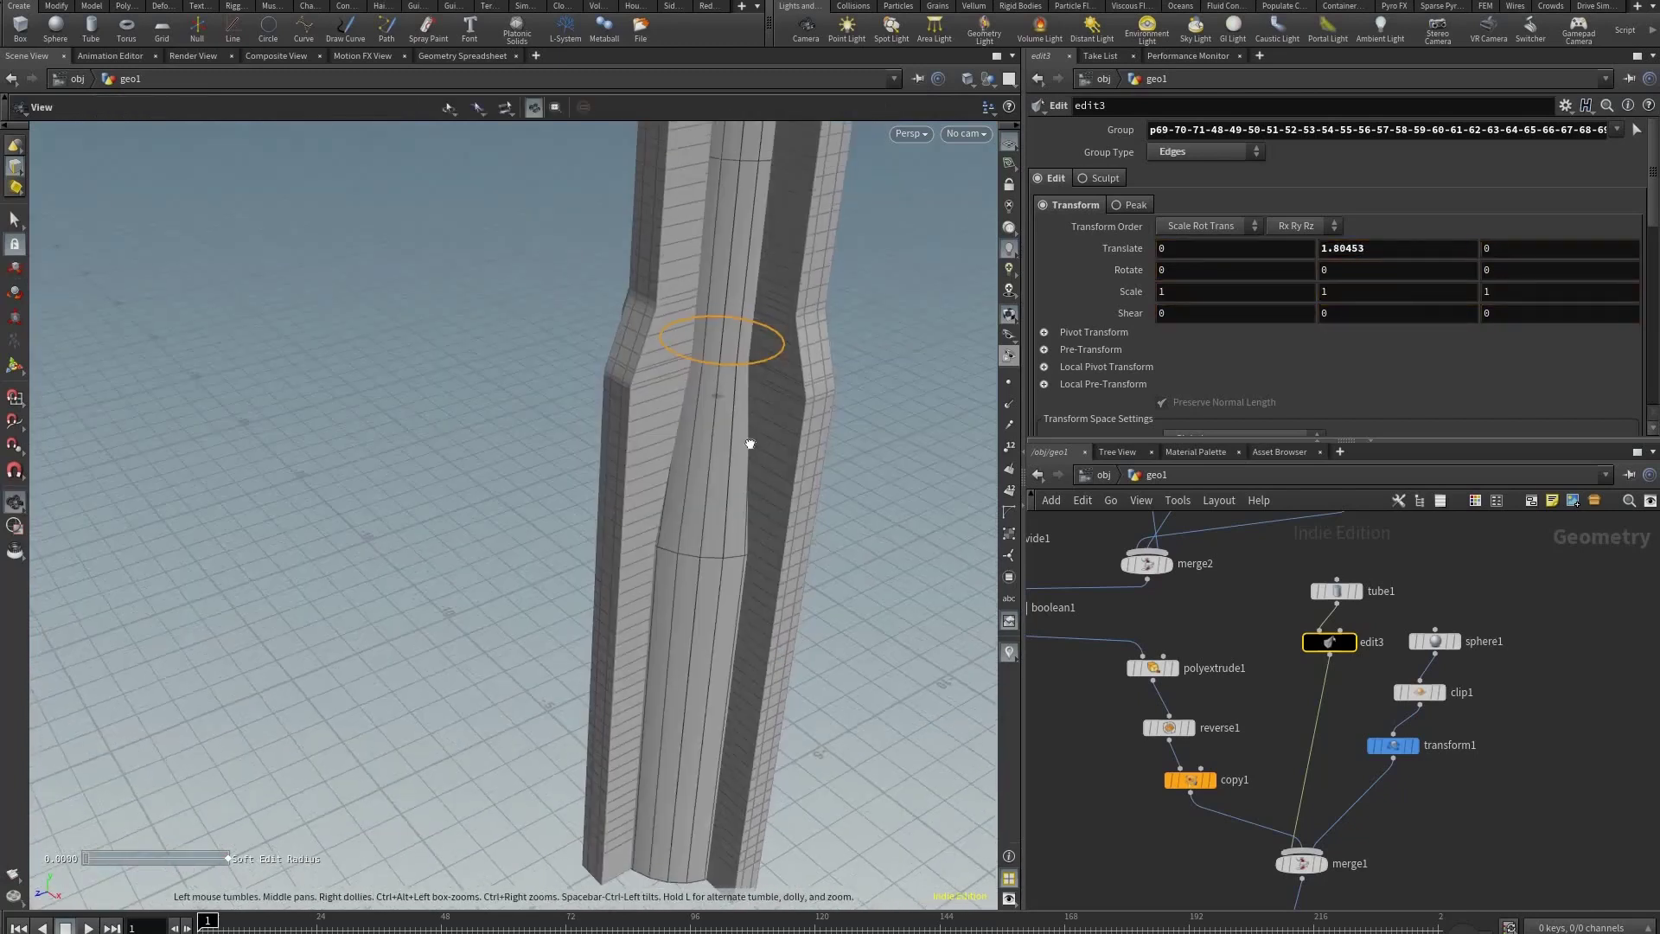
alt+middle_drag(749, 445, 754, 595)
alt+right_drag(754, 594, 771, 465)
alt+drag(771, 465, 708, 507)
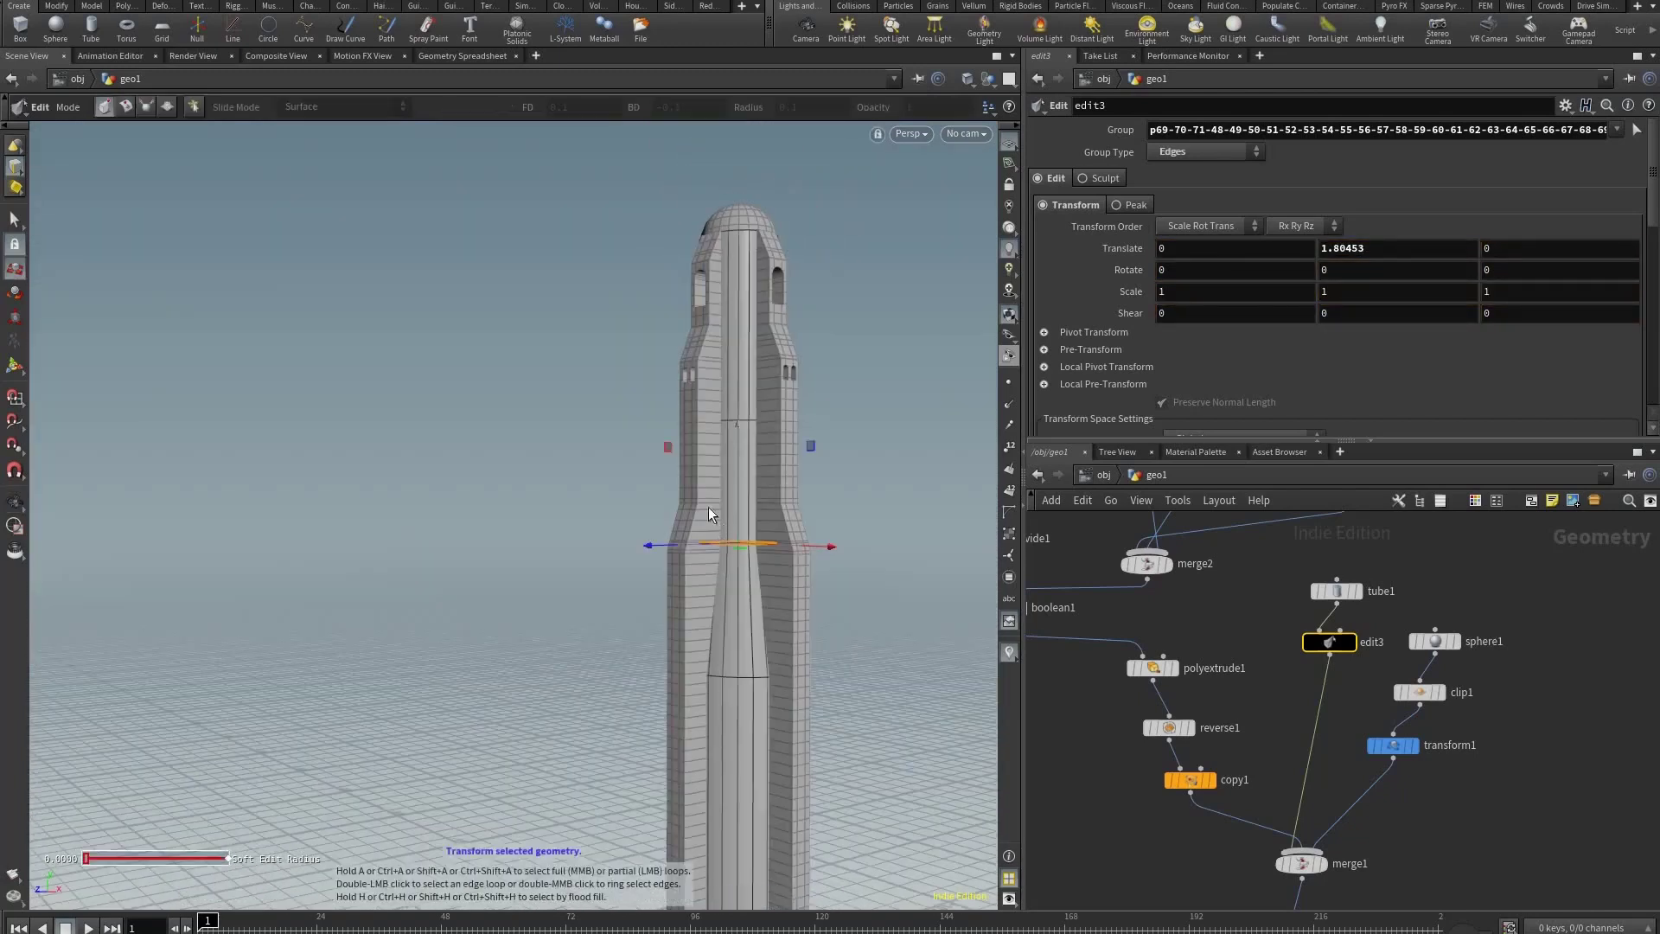
Raise the tube's middle edge loop further, to a vertical translation of about 3.80
alt+right_drag(708, 506, 761, 743)
alt+middle_drag(761, 743, 702, 488)
alt+middle_drag(745, 168, 707, 422)
alt+right_drag(707, 422, 722, 459)
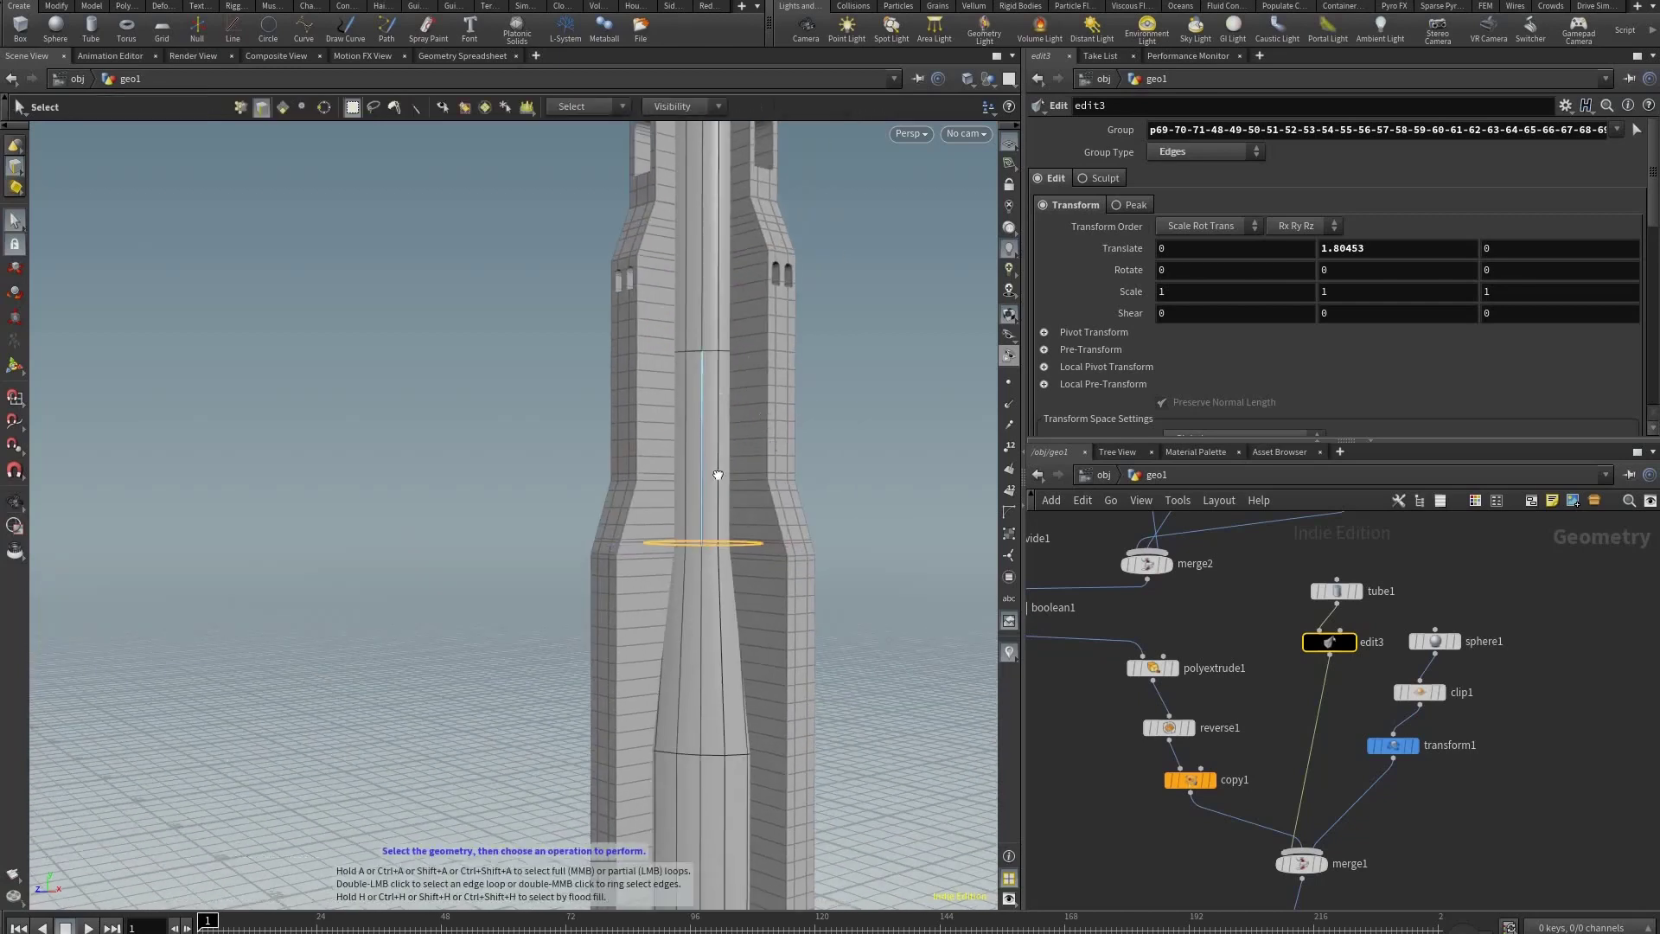
drag(709, 476, 716, 408)
alt+middle_drag(717, 277, 719, 382)
alt+drag(719, 382, 747, 432)
Select the tube's next higher edge loop and move it up by about 2.51, to just below the tall windows
key(s)
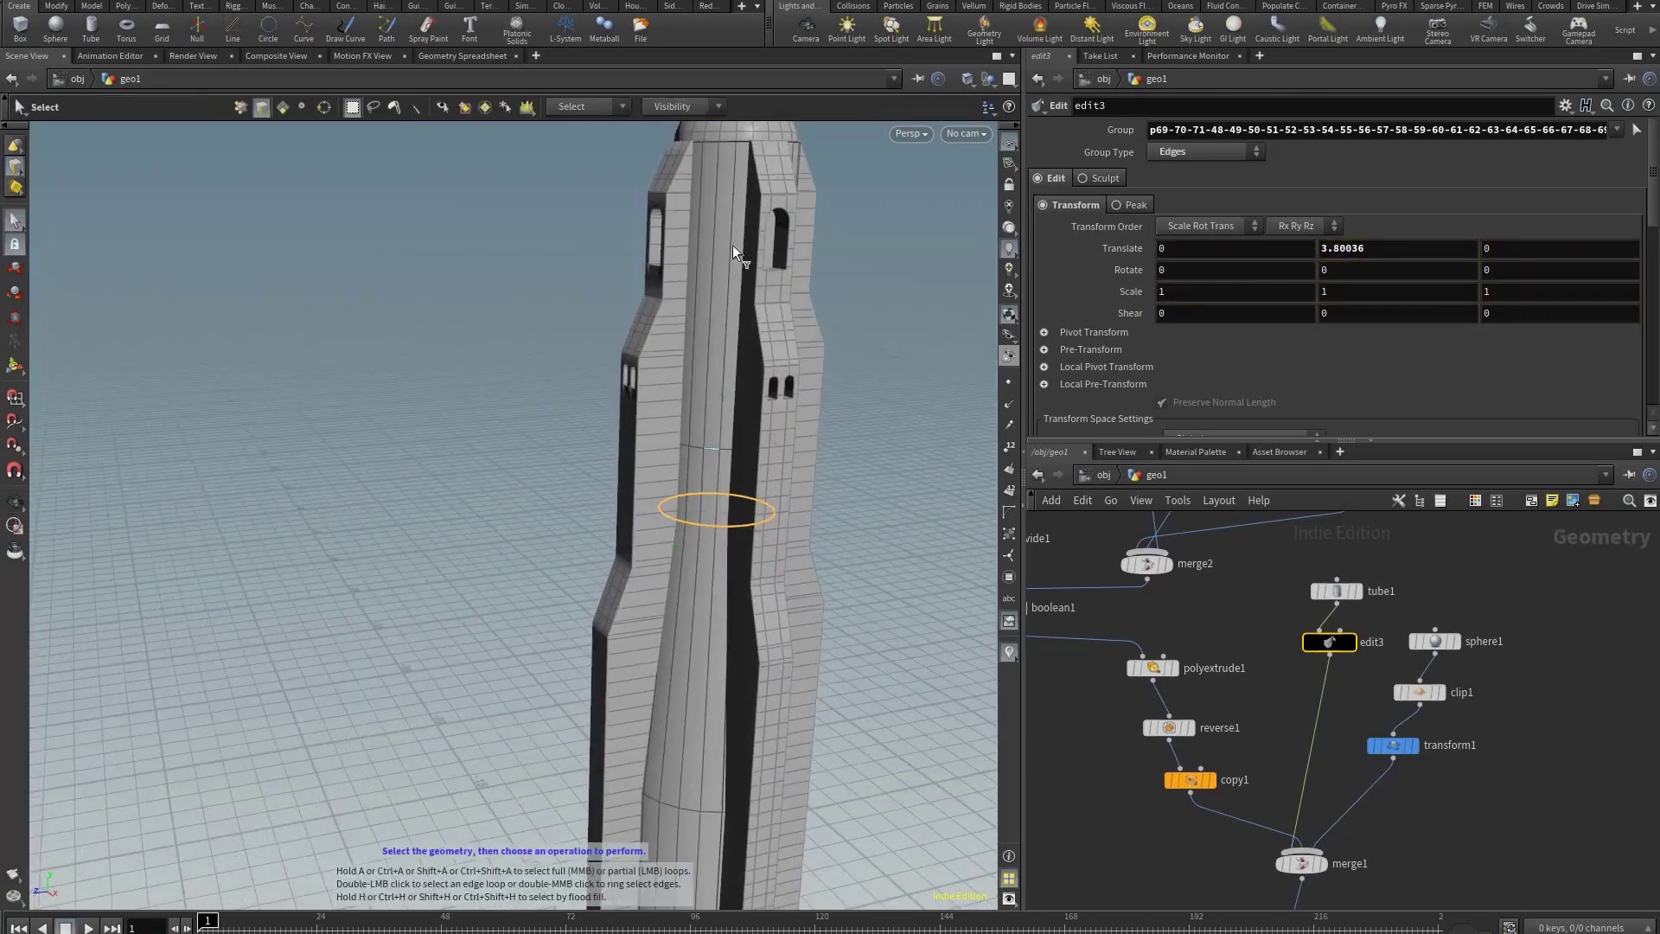
double_click(723, 449)
key(t)
drag(725, 344, 730, 214)
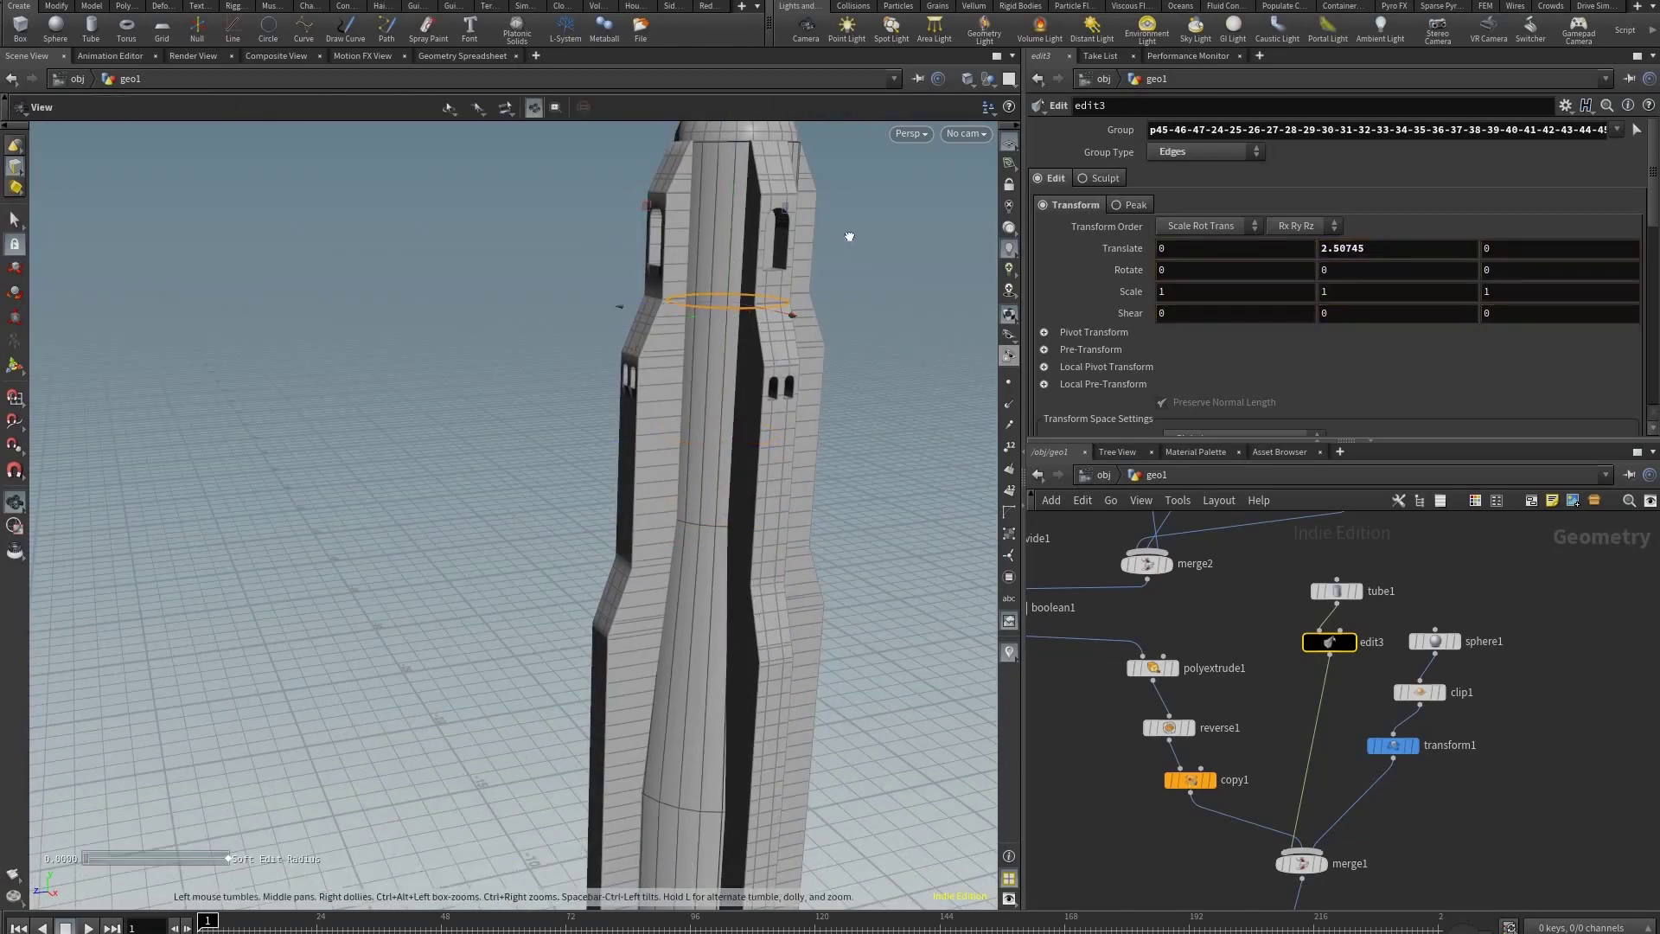
Examine the reshaped central column against the surrounding buttresses and dome from several angles and distances
alt+right_drag(848, 237, 704, 129)
alt+middle_drag(705, 130, 769, 237)
alt+drag(769, 237, 703, 459)
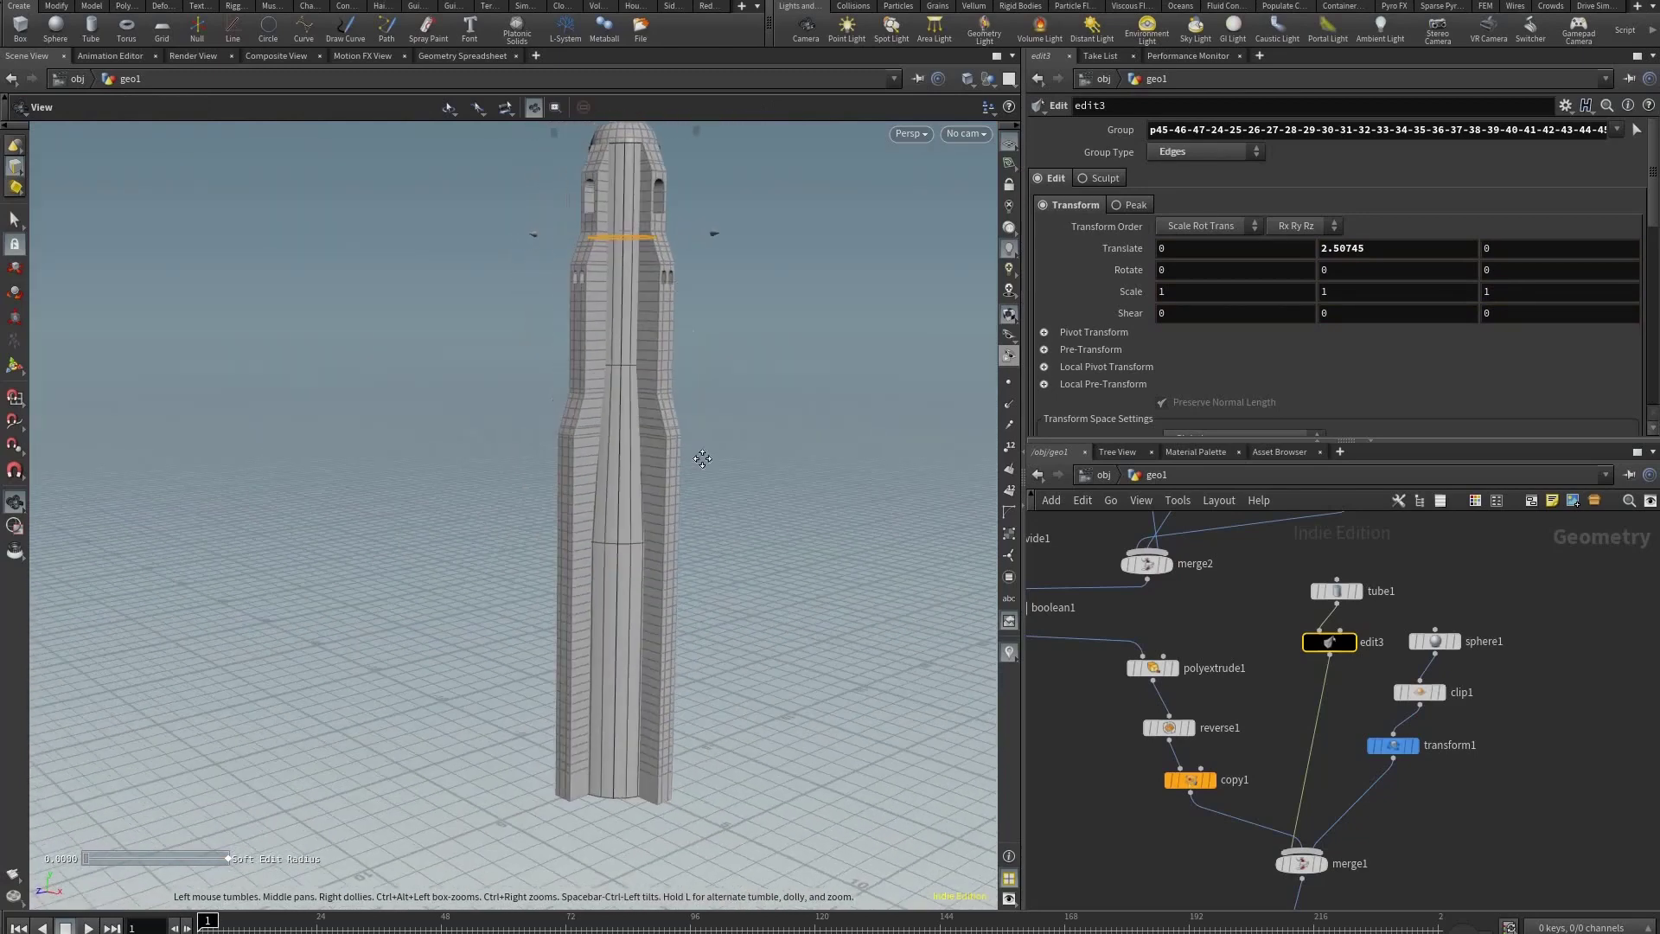
alt+right_drag(704, 459, 684, 552)
drag(684, 550, 687, 423)
middle_drag(605, 652, 682, 449)
right_drag(682, 449, 752, 349)
drag(752, 348, 697, 326)
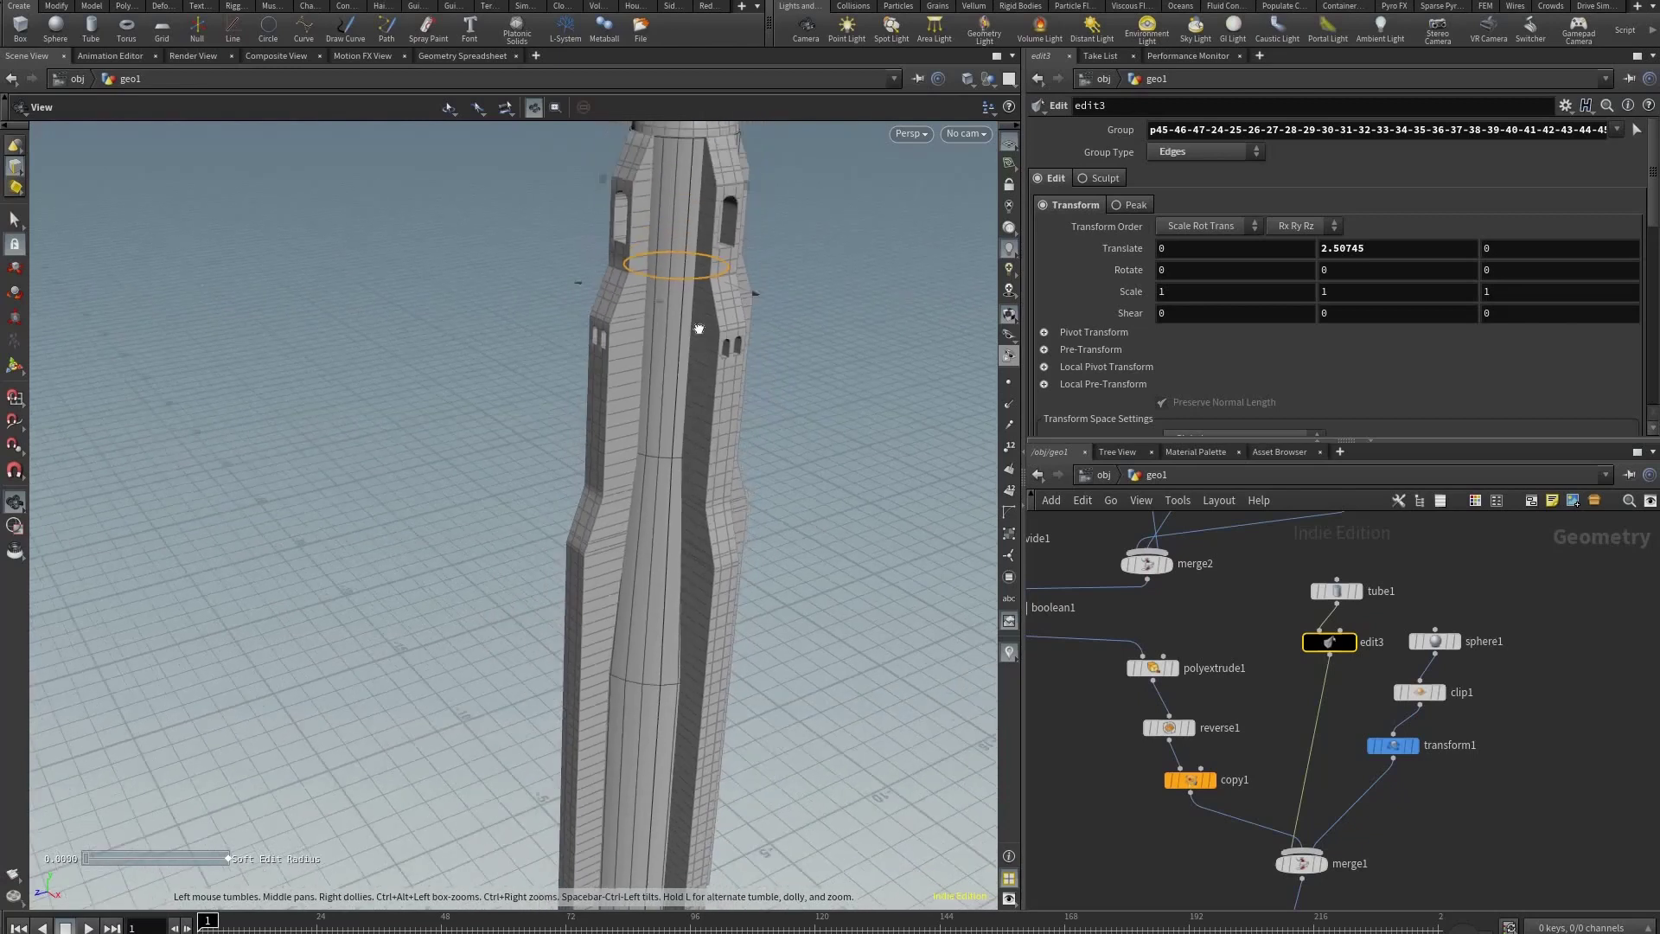
right_drag(696, 326, 664, 345)
middle_drag(664, 346, 687, 354)
drag(687, 354, 683, 357)
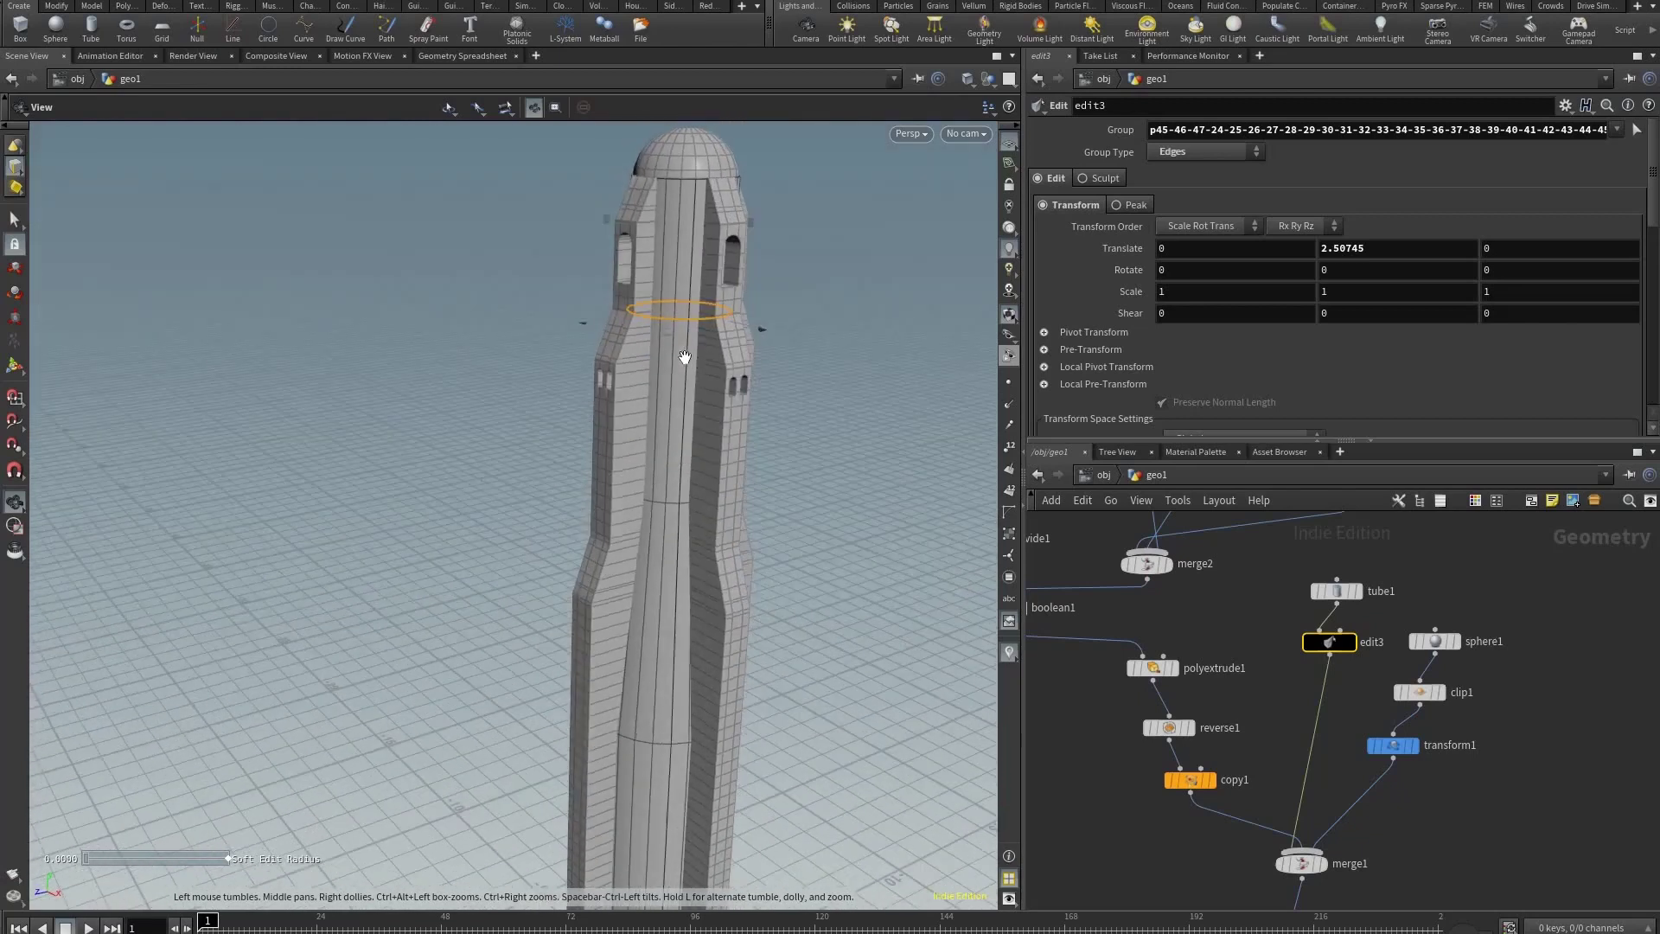
right_drag(682, 386, 639, 513)
drag(702, 528, 708, 458)
scroll(707, 462, down, 3)
middle_drag(703, 415, 704, 474)
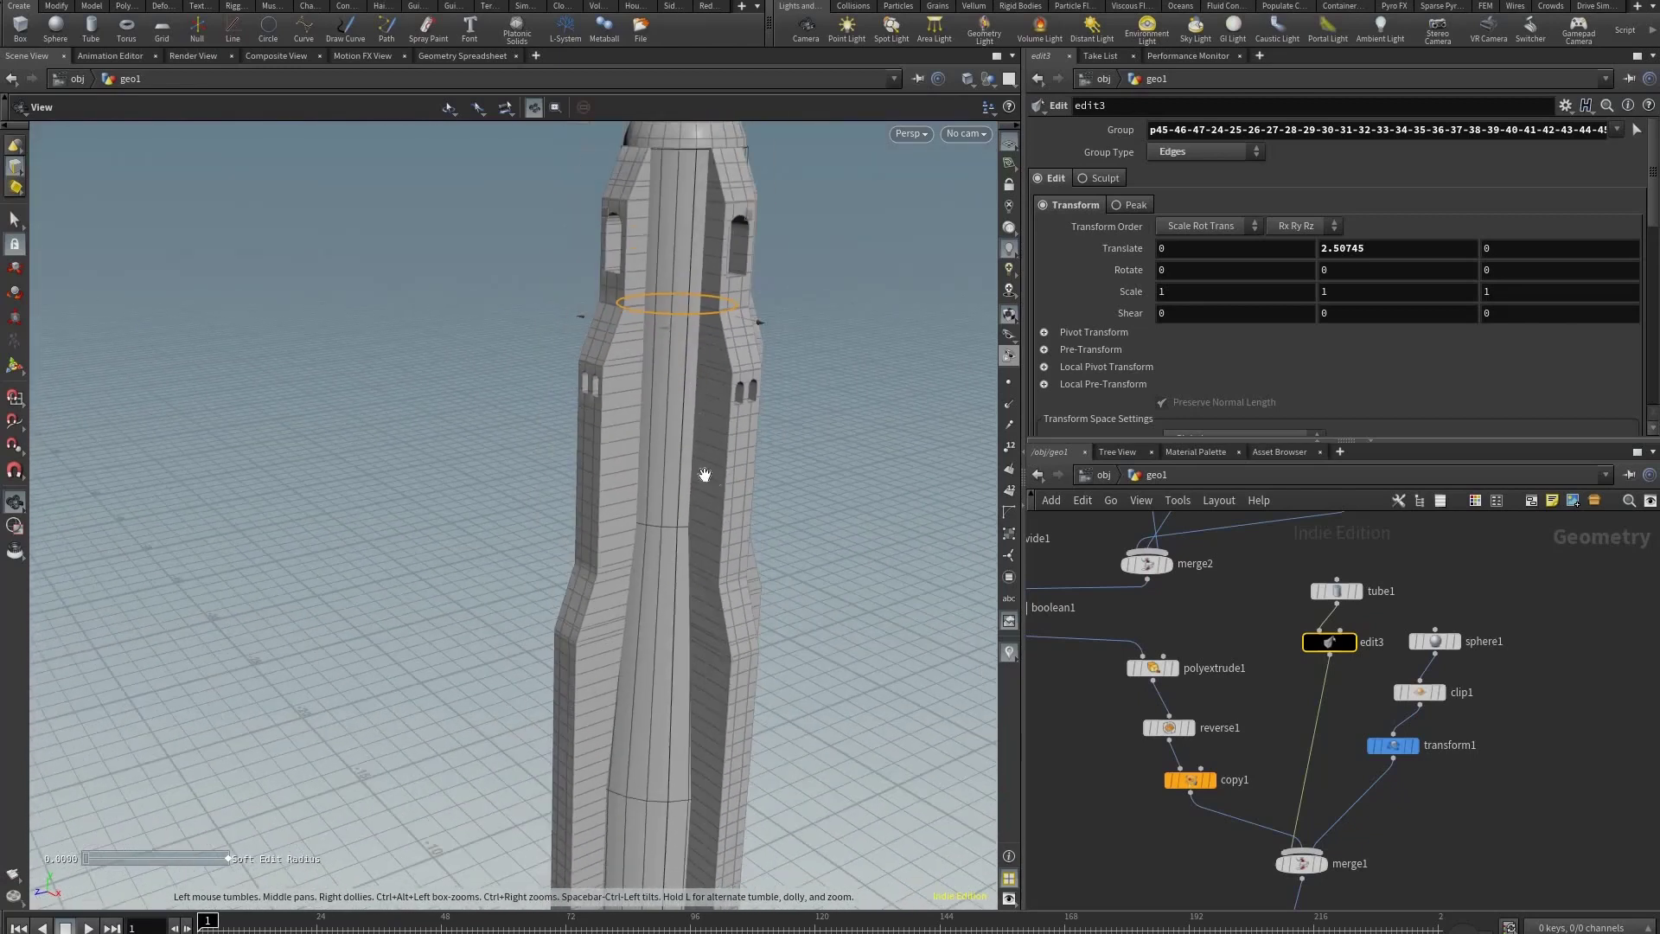
Insert a new edge loop around the central column just below the loop under the tall windows
middle_drag(564, 349, 149, 88)
right_drag(148, 88, 118, 62)
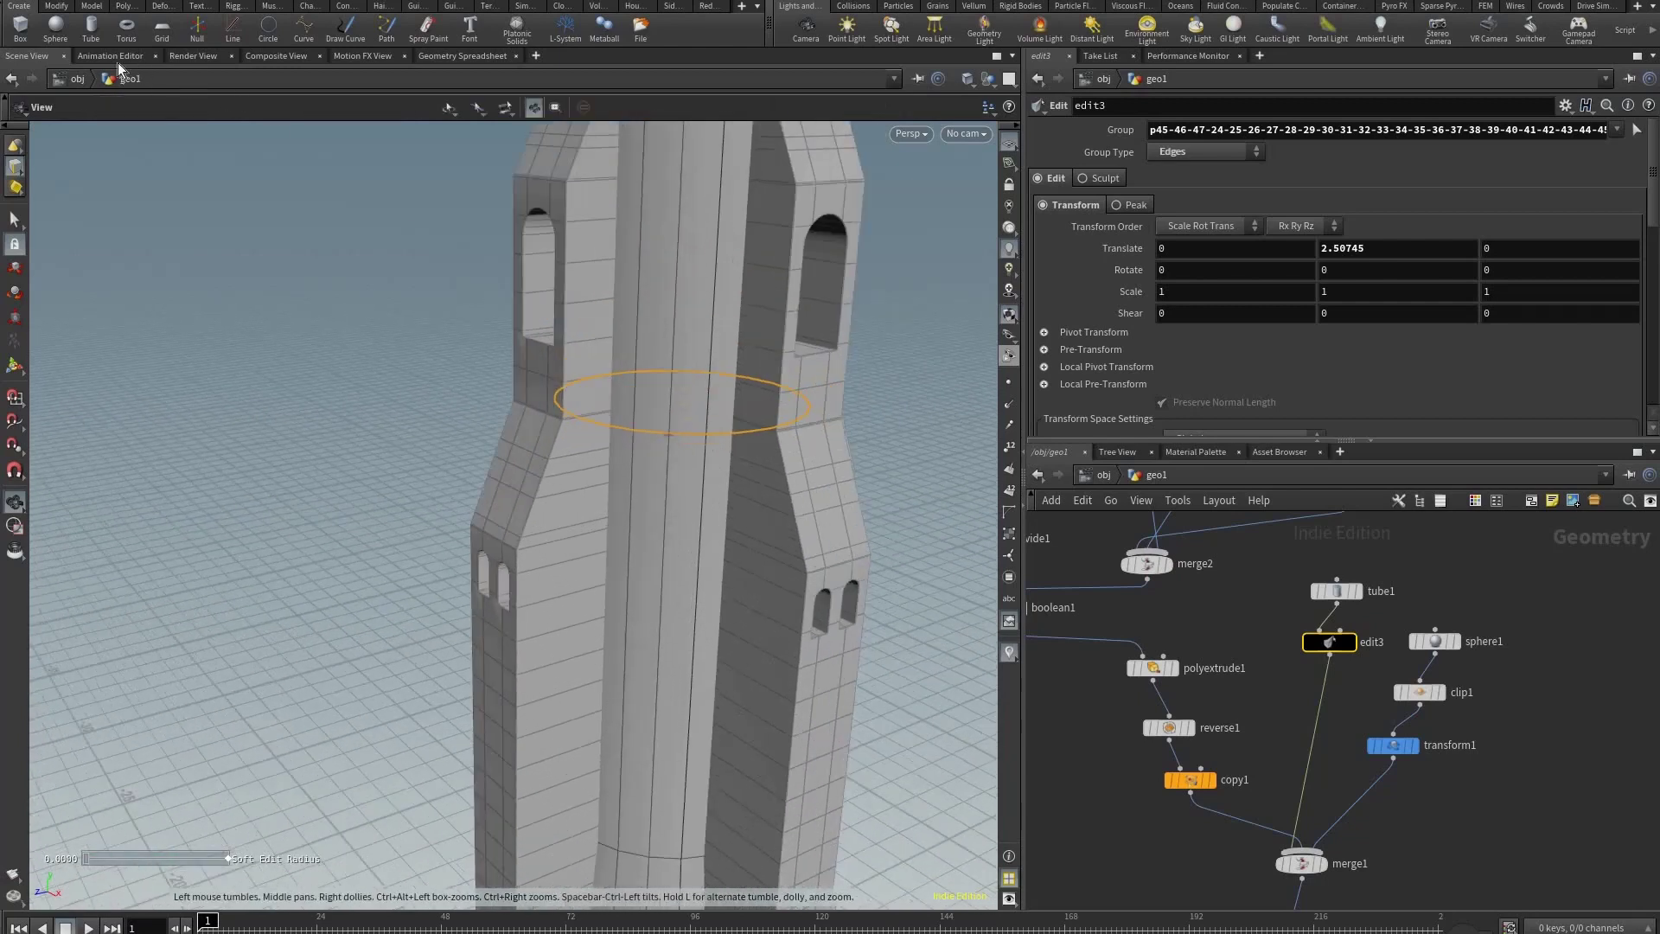
drag(117, 62, 109, 10)
key(Return)
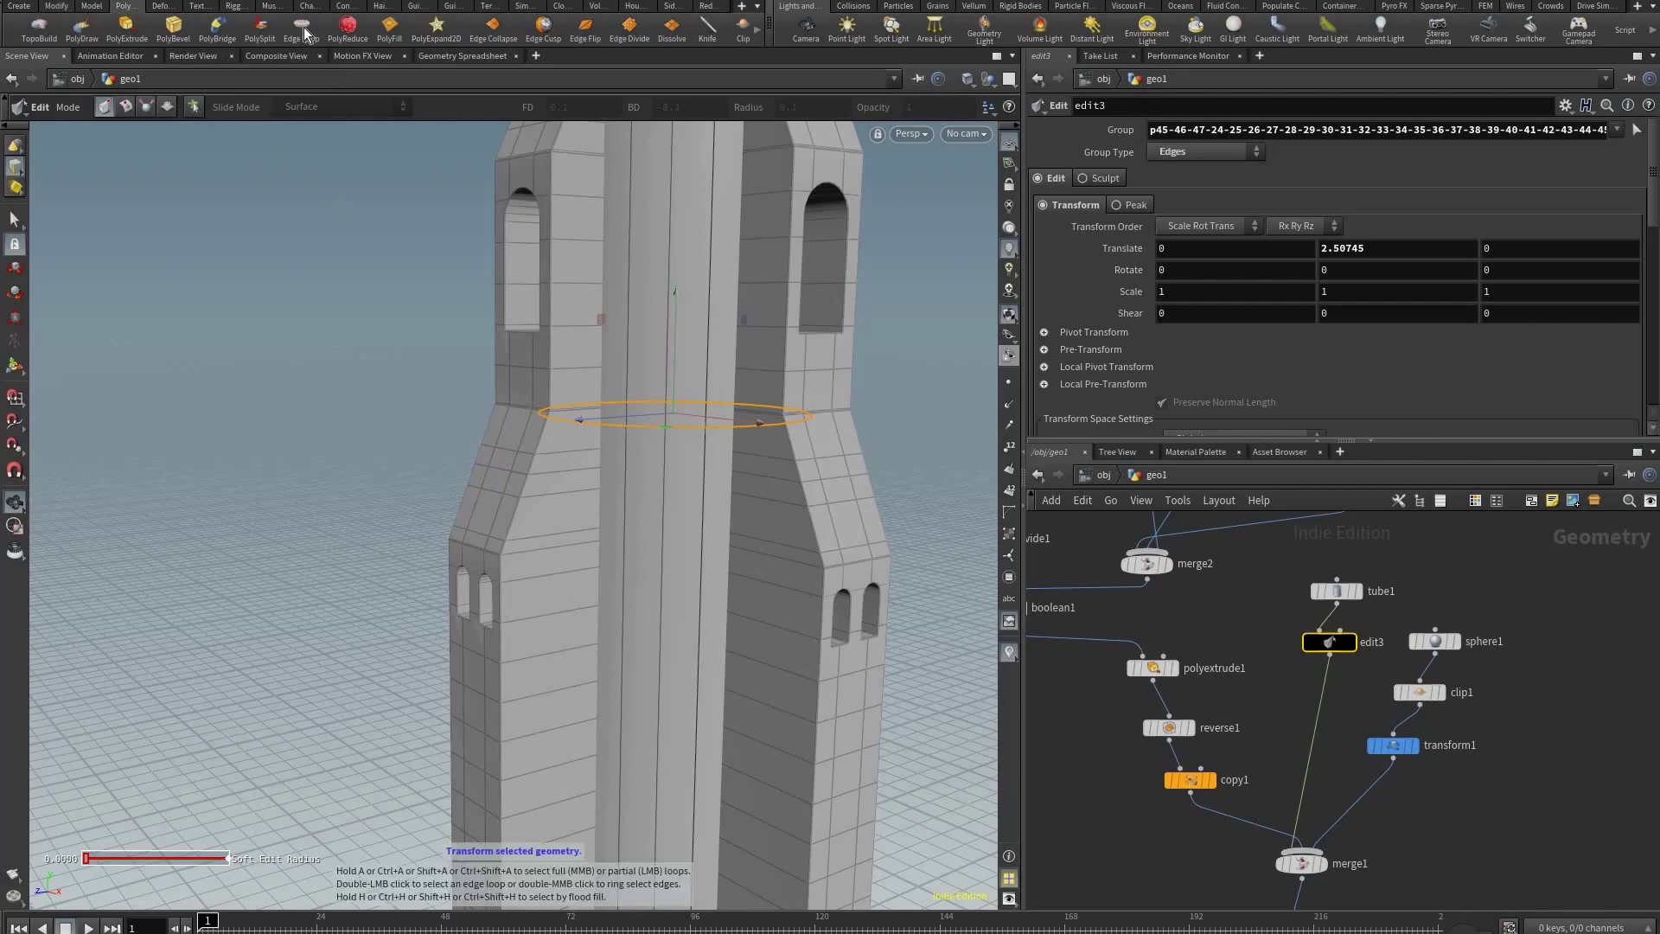
key(ctrl+shift+l)
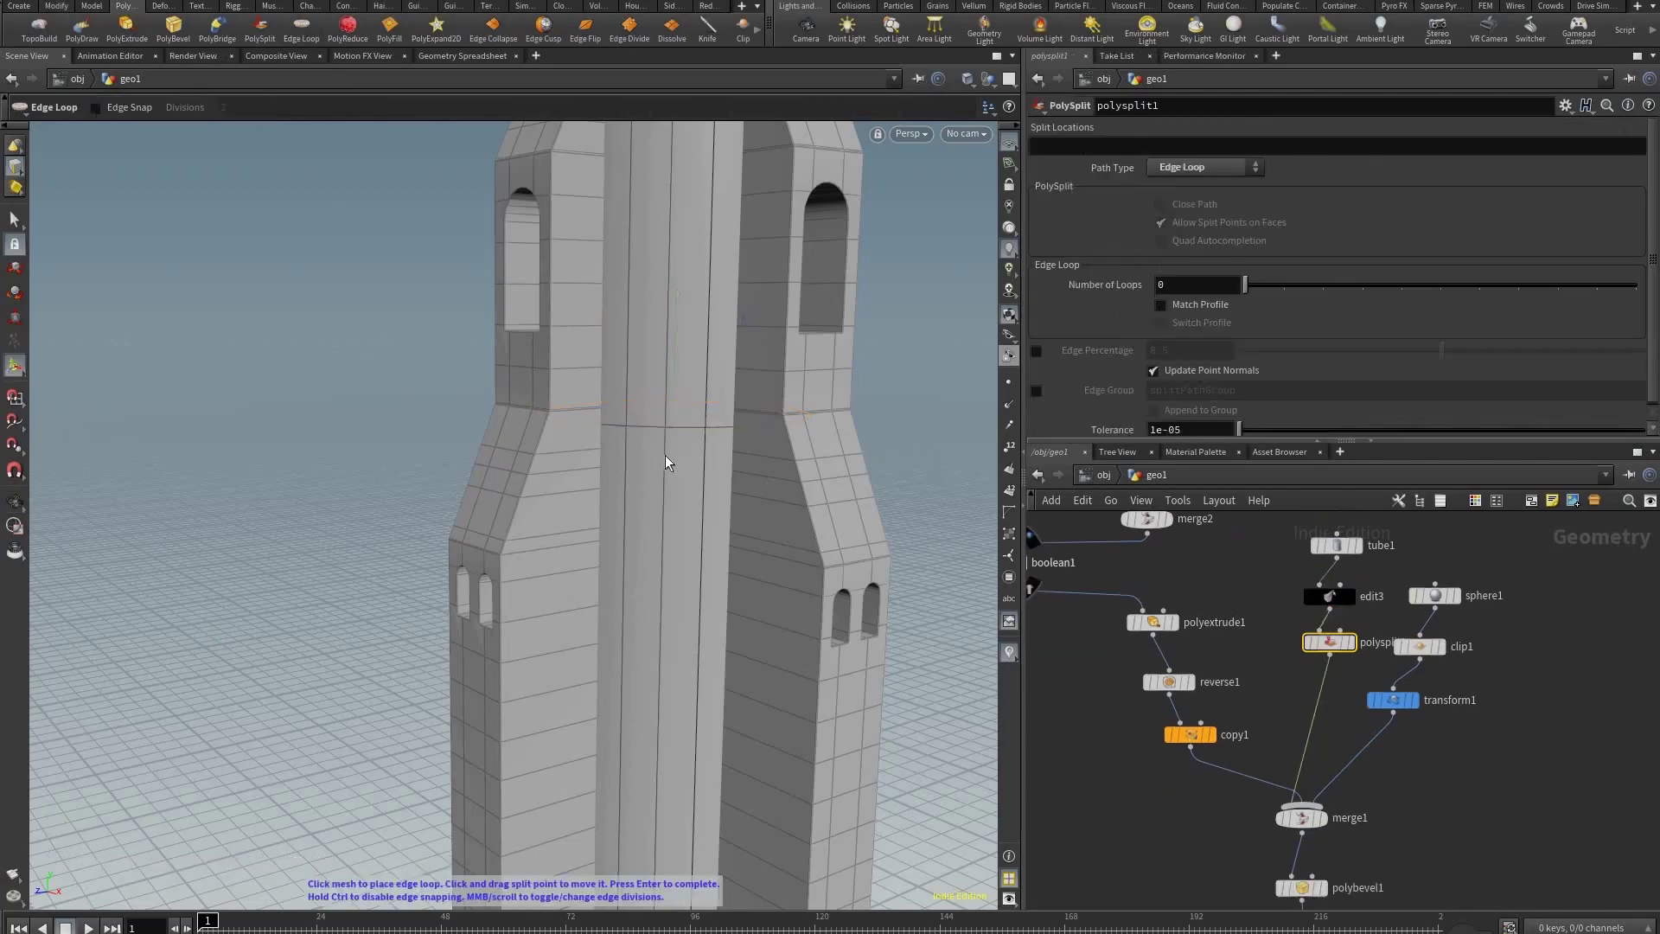
click(787, 569)
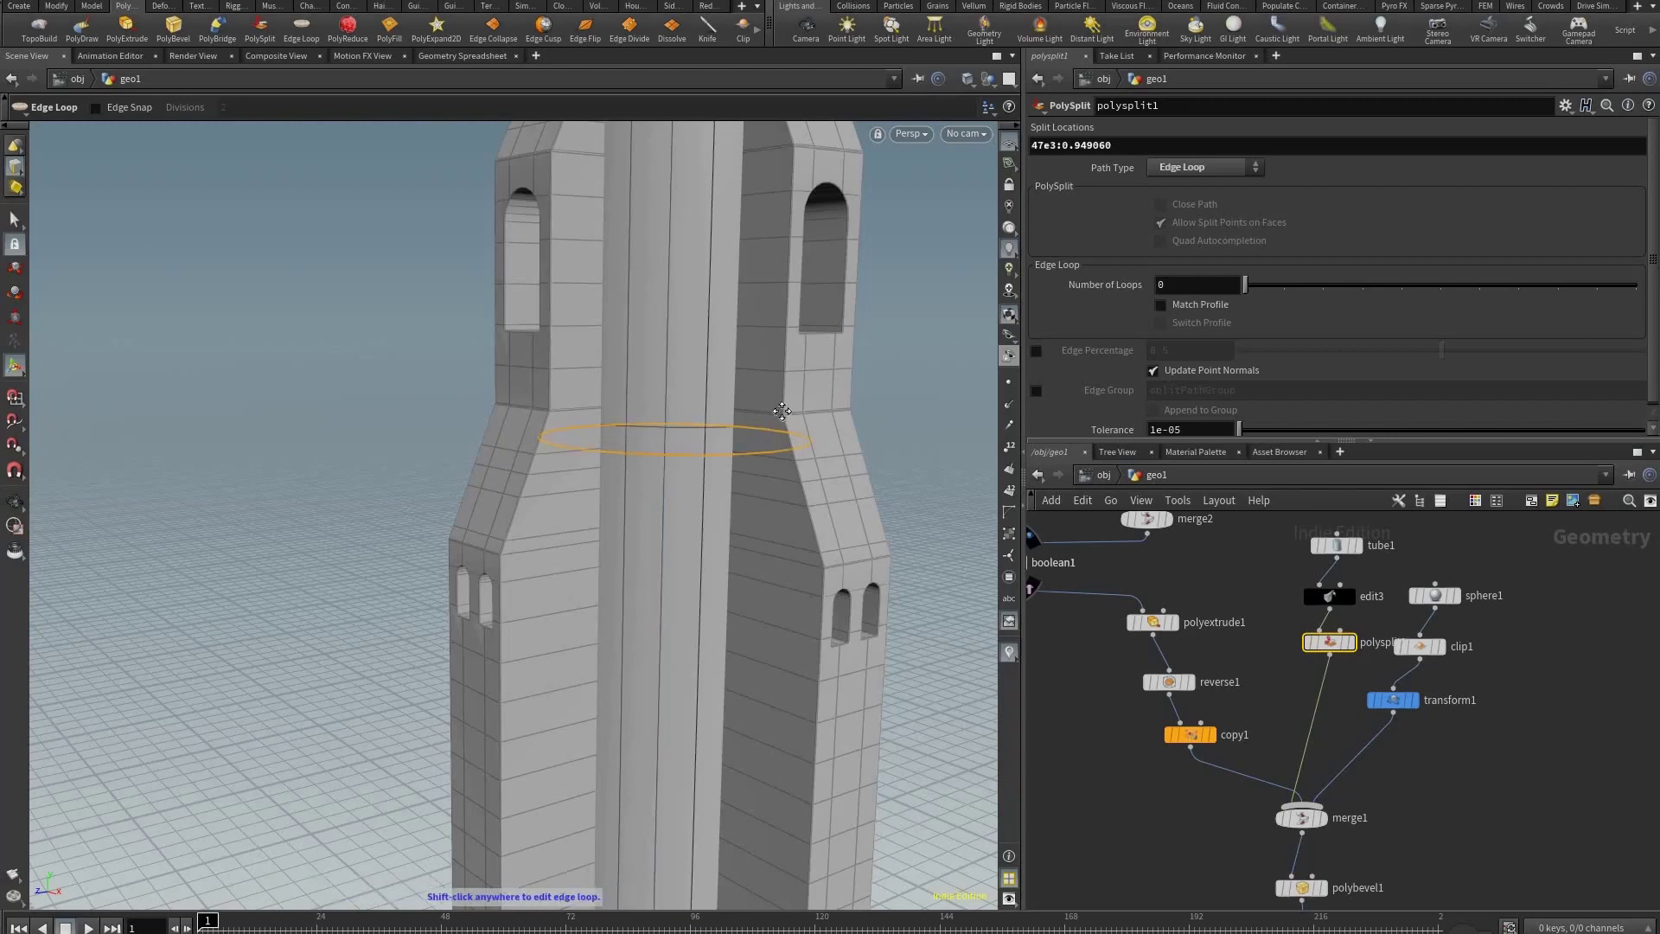
Add an Edit node directly after polysplit1 in the central column's node chain
alt+drag(787, 569, 1411, 659)
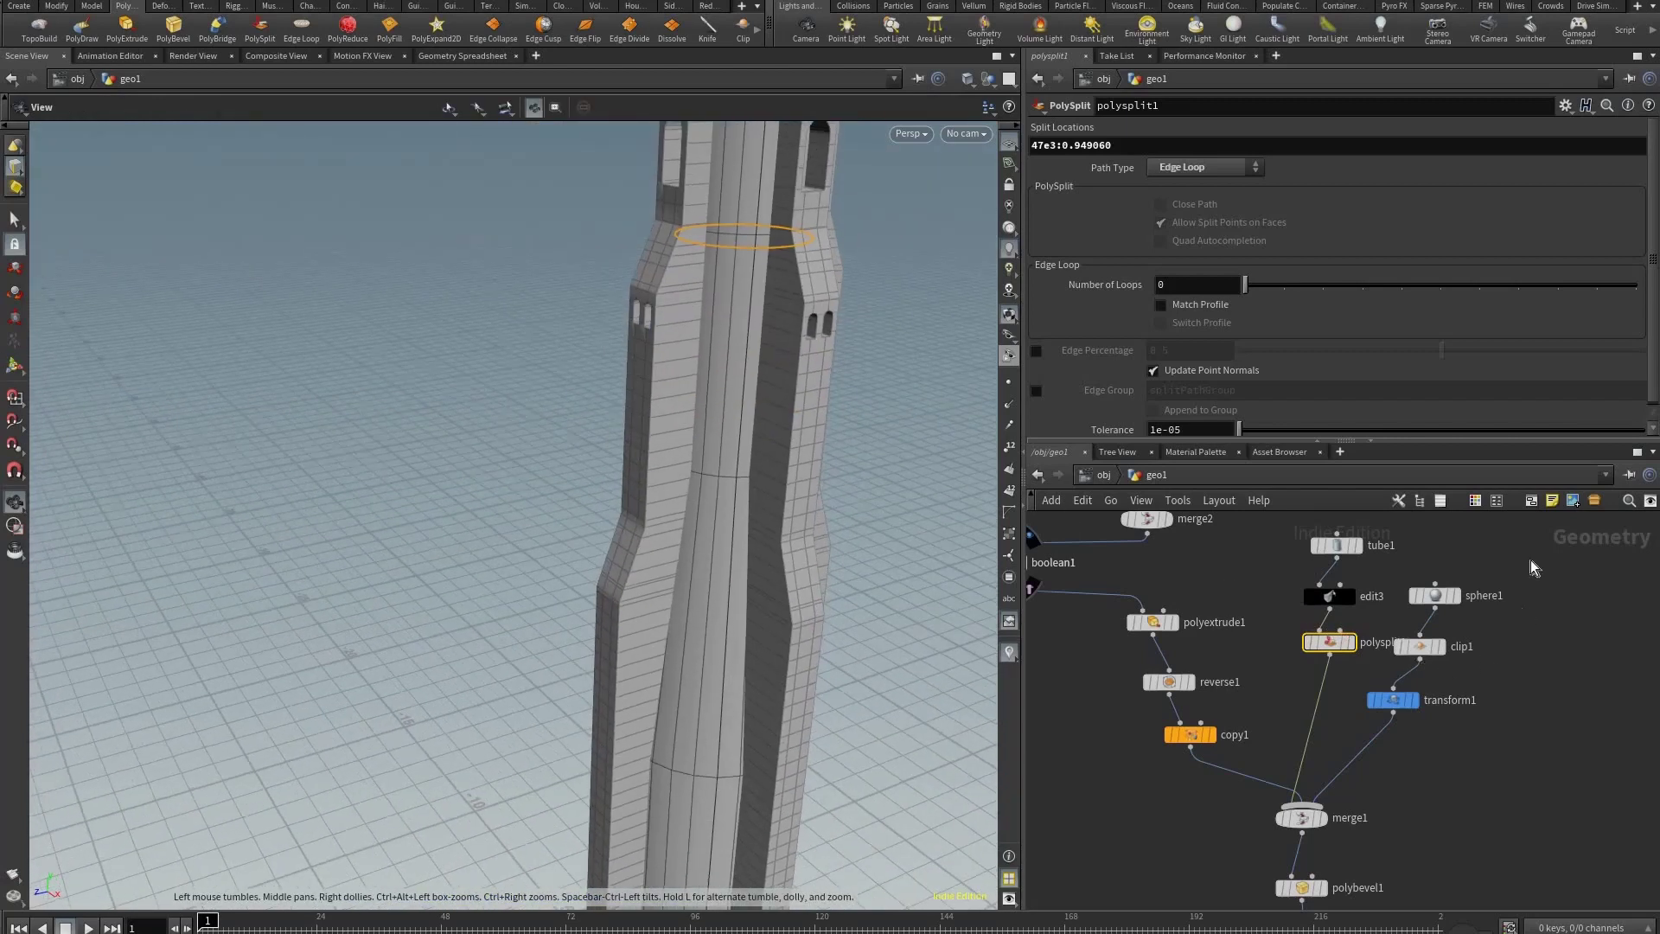
right_drag(1341, 631, 1592, 750)
drag(1421, 550, 1615, 766)
drag(1478, 659, 1590, 755)
click(1335, 653)
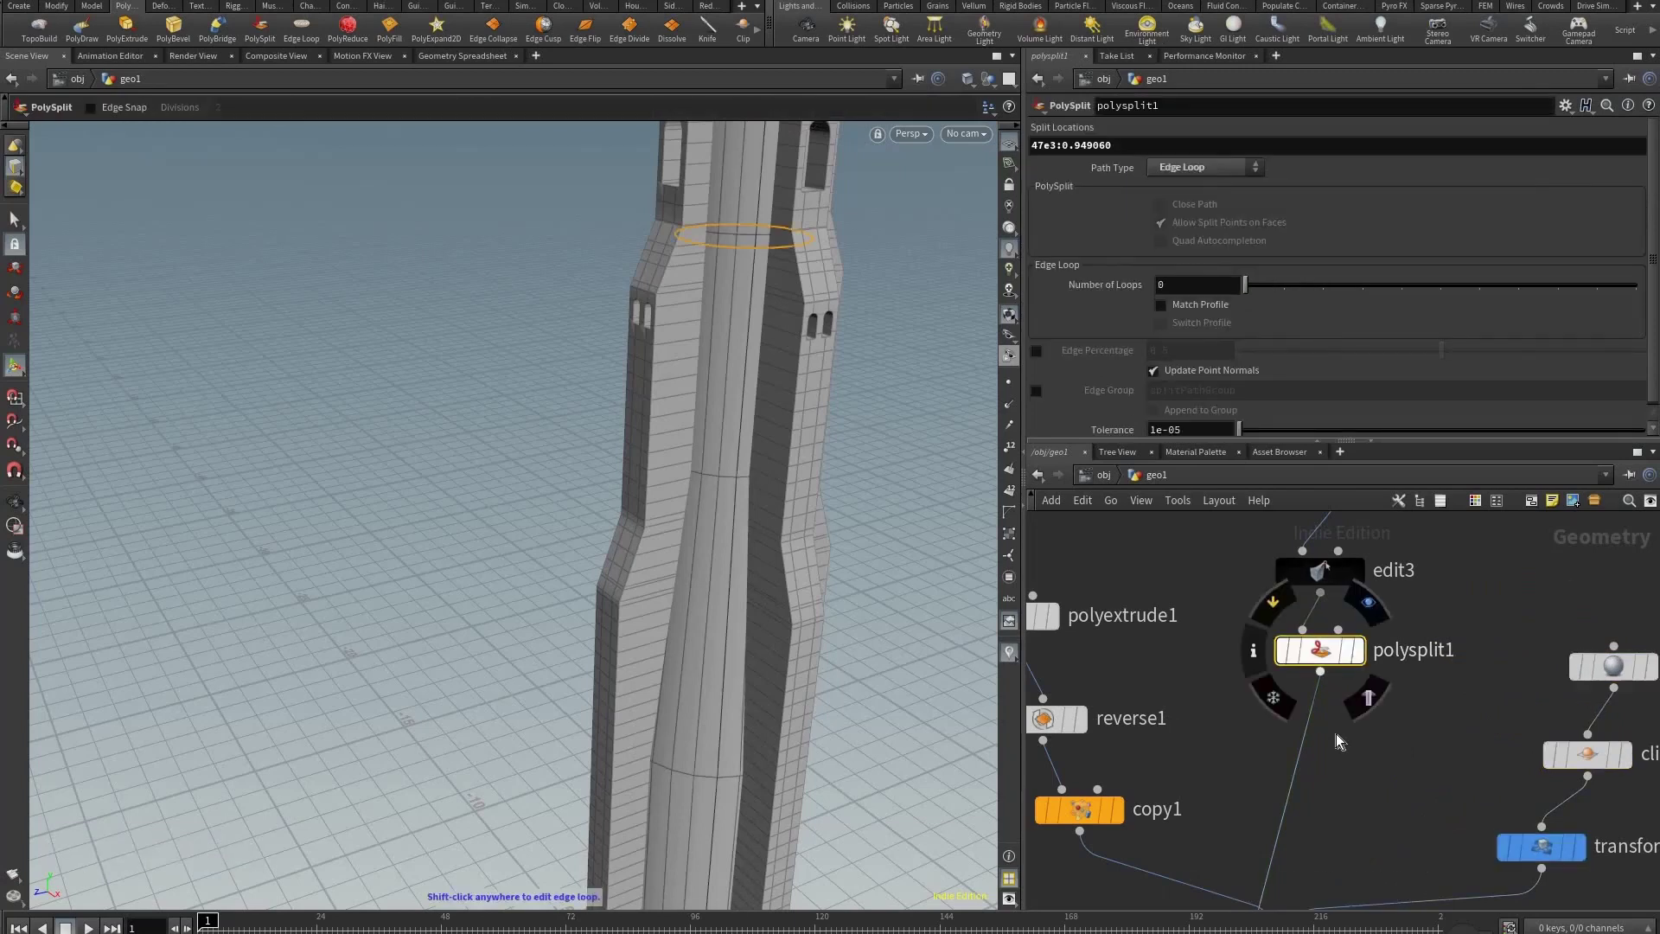
click(1320, 672)
key(Tab)
text(edit)
key(Return)
click(1336, 737)
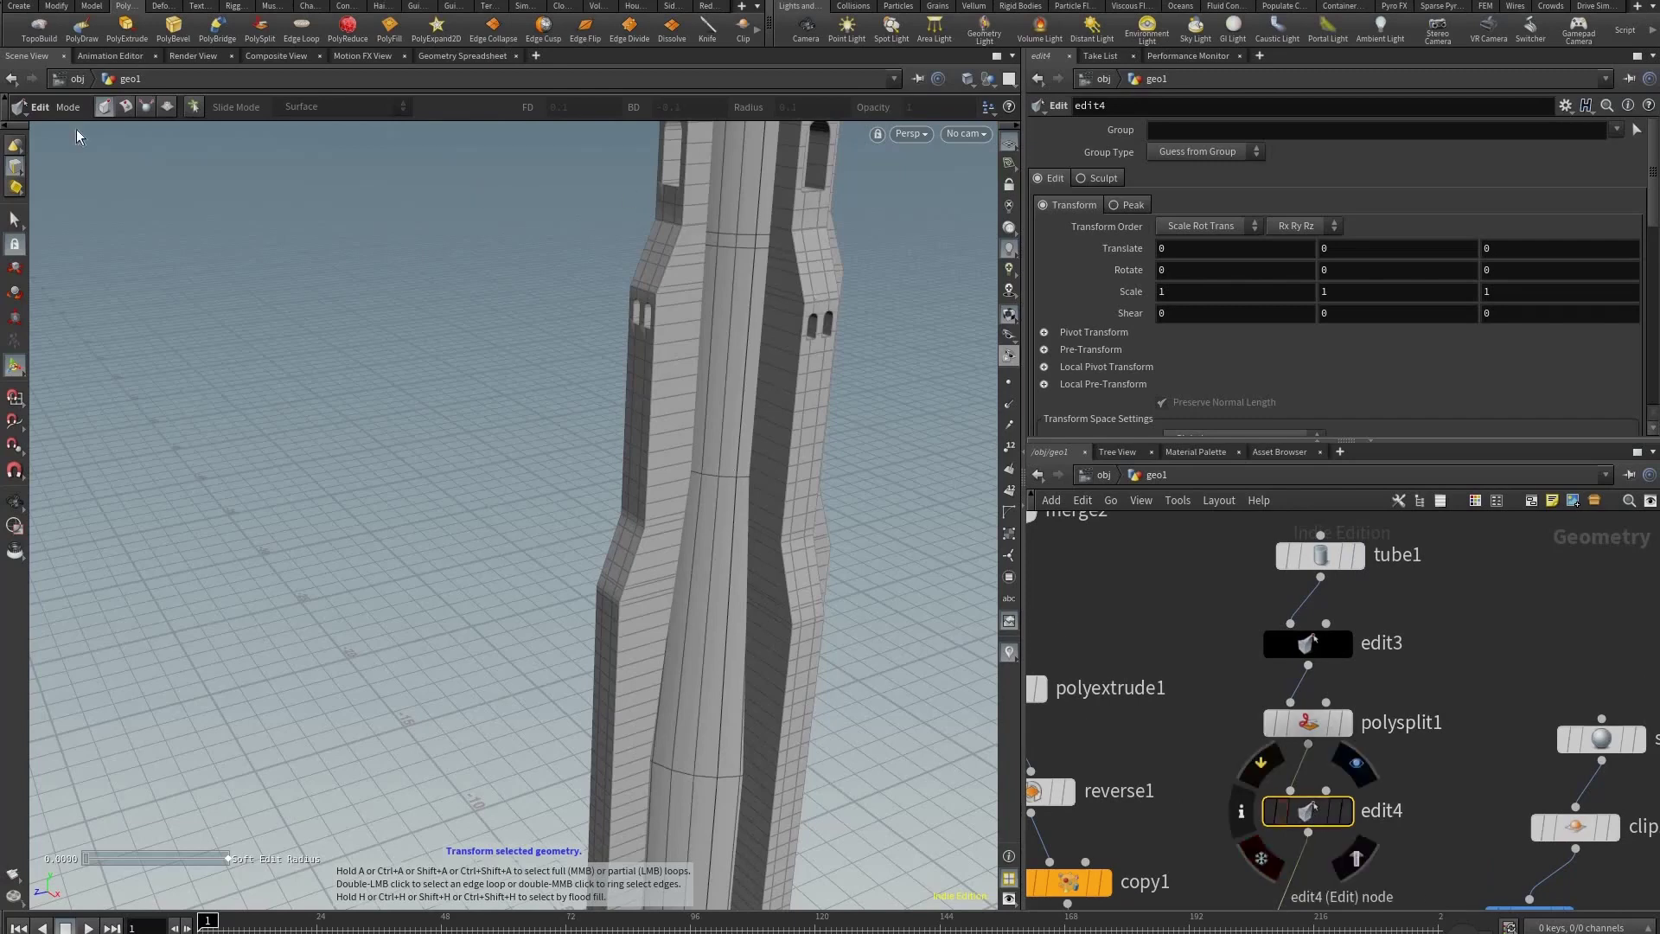
alt+drag(545, 272, 556, 248)
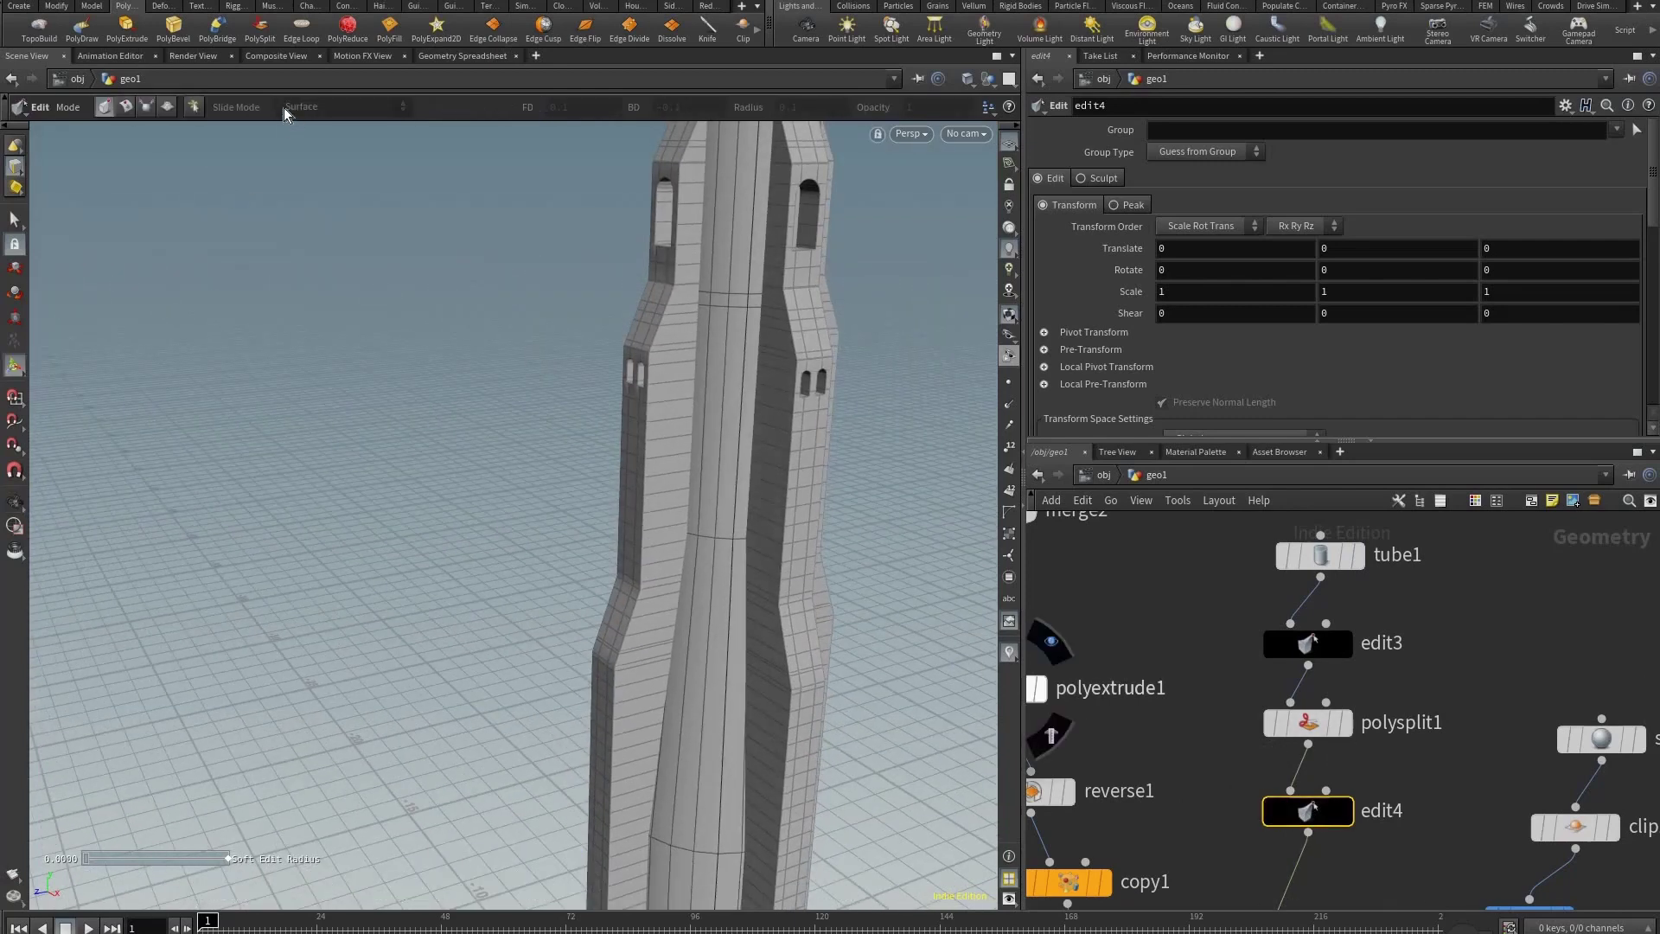
alt+middle_drag(712, 334, 679, 427)
key(s)
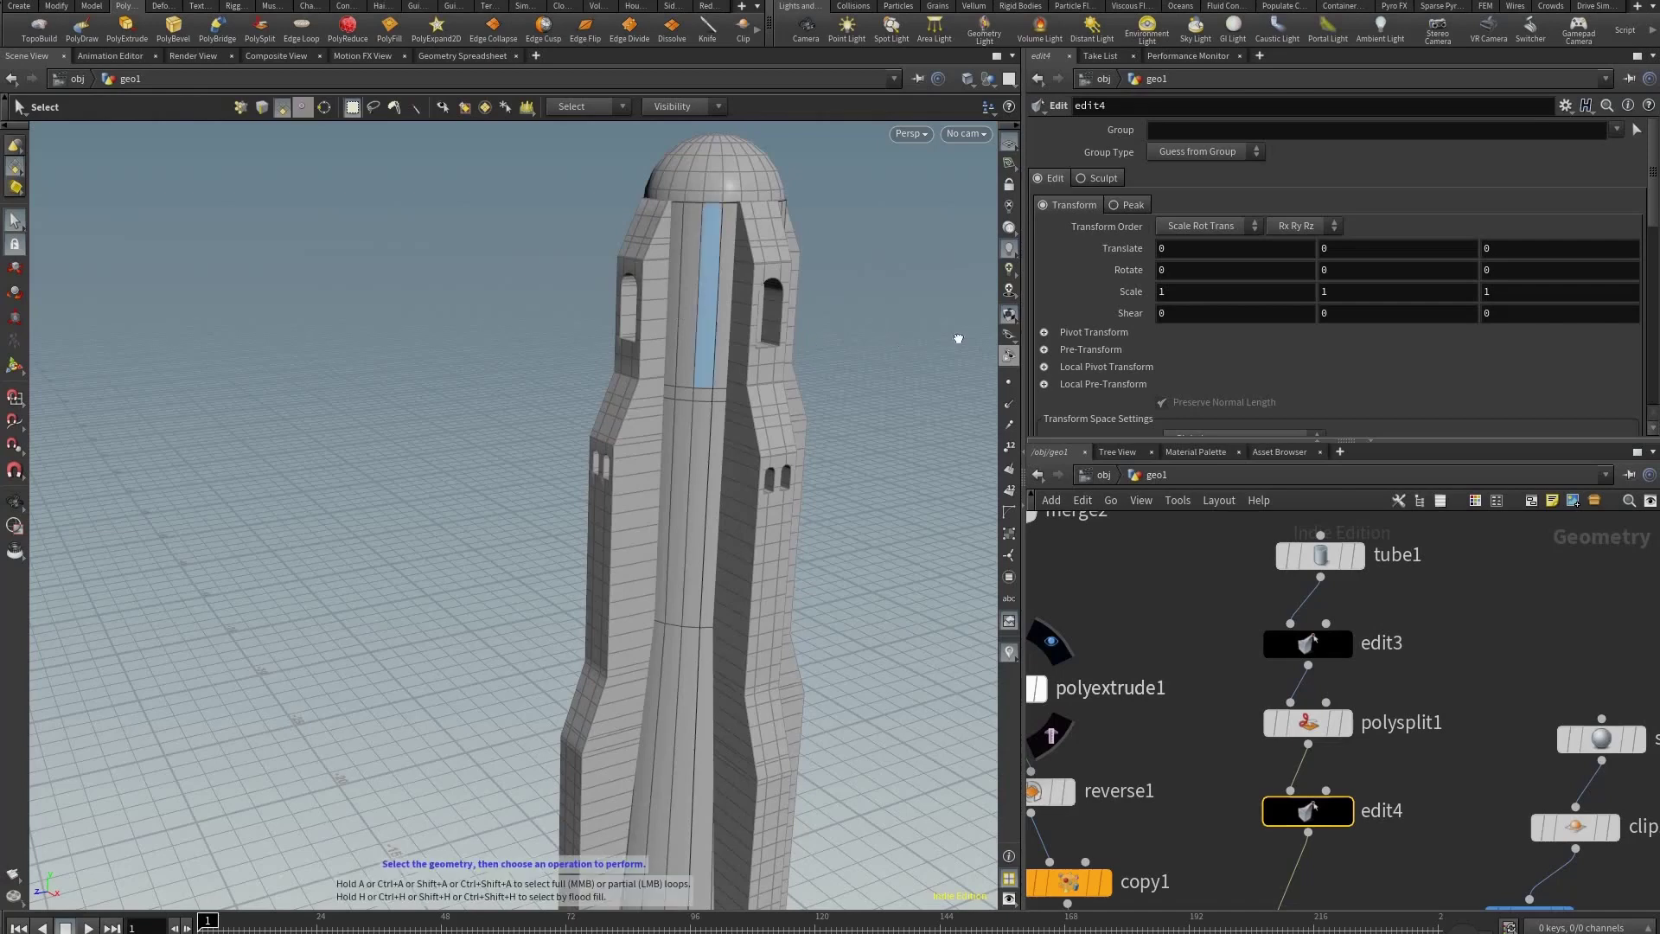
alt+drag(735, 281, 972, 322)
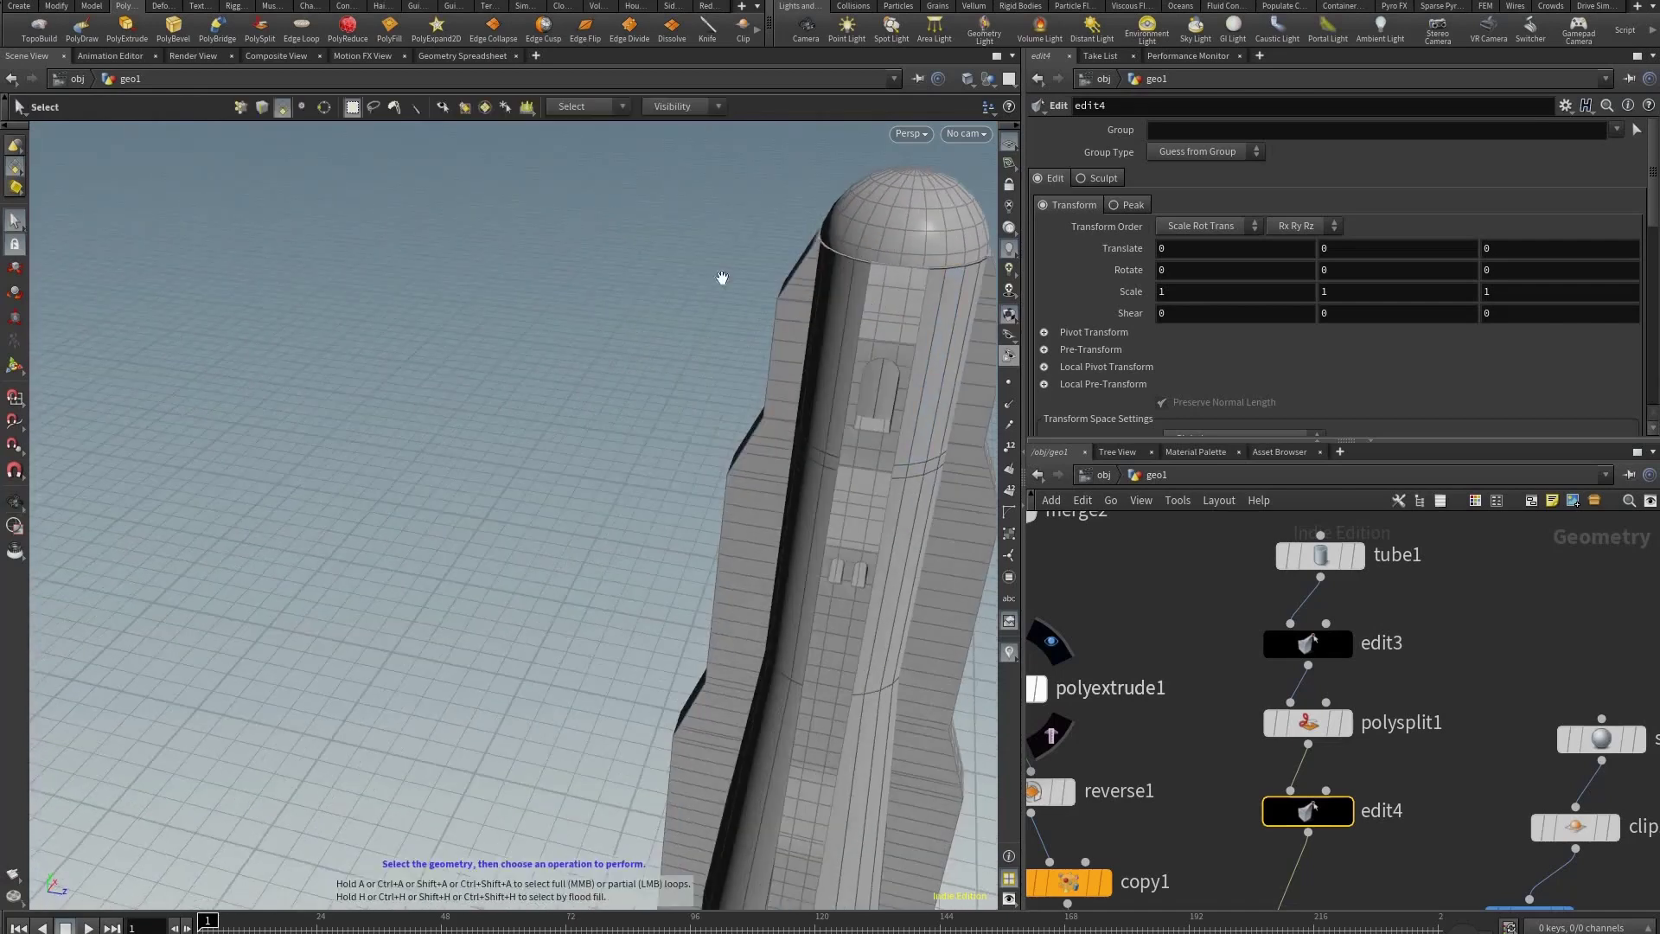
alt+drag(794, 294, 749, 432)
click(749, 273)
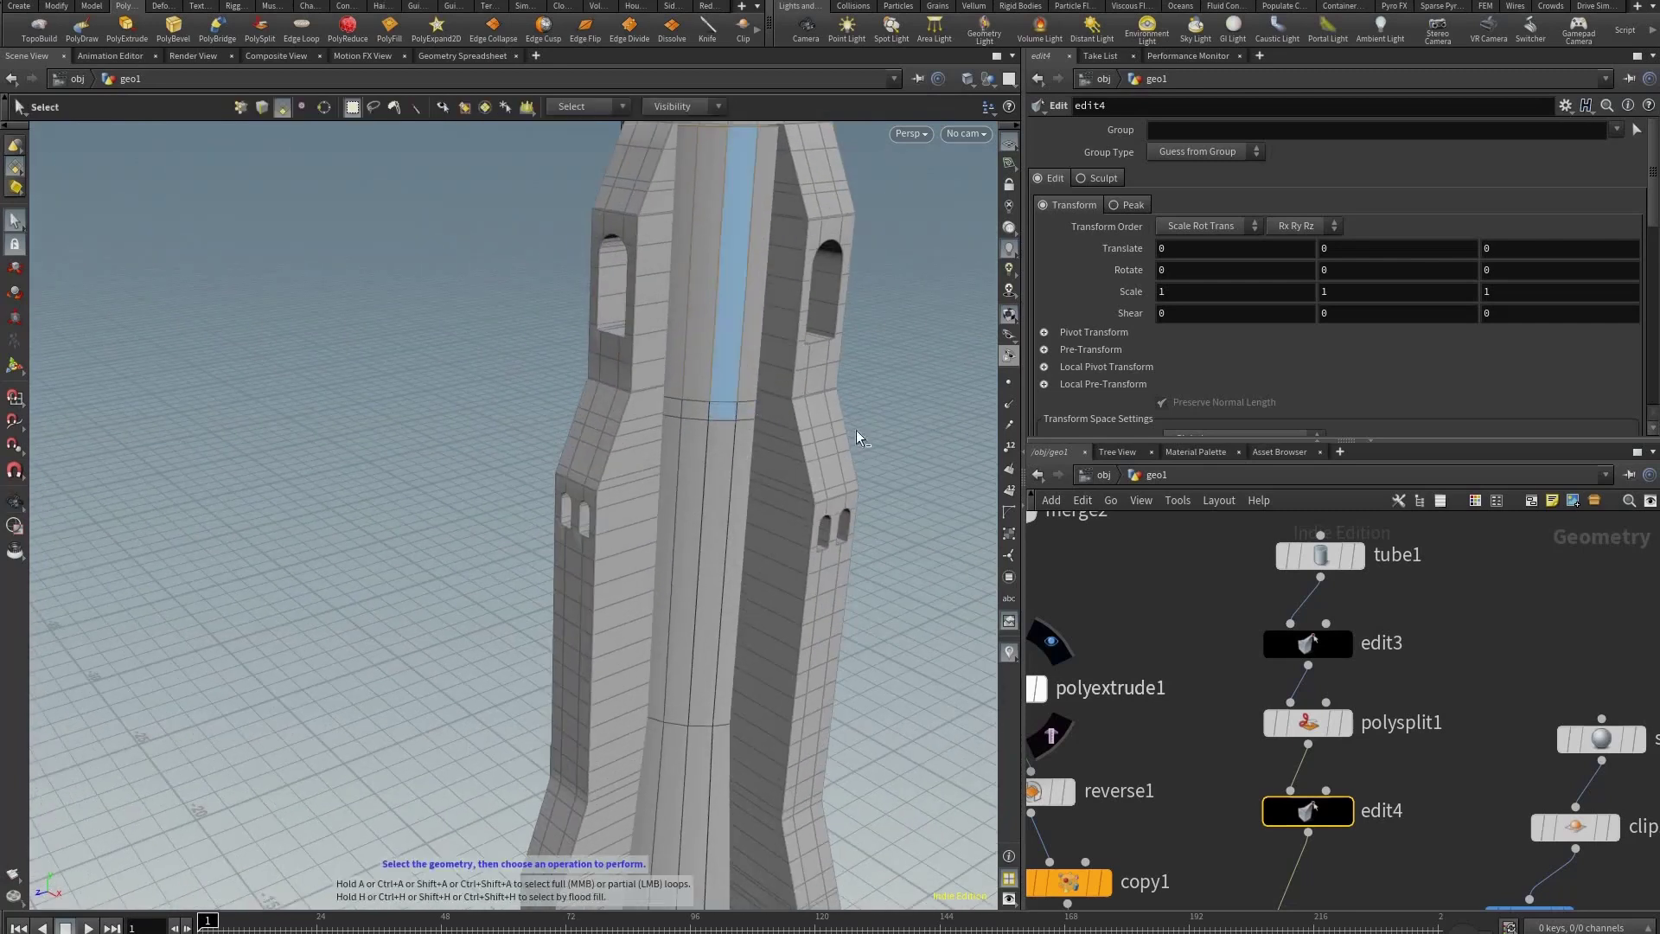
key(Escape)
alt+drag(858, 429, 858, 428)
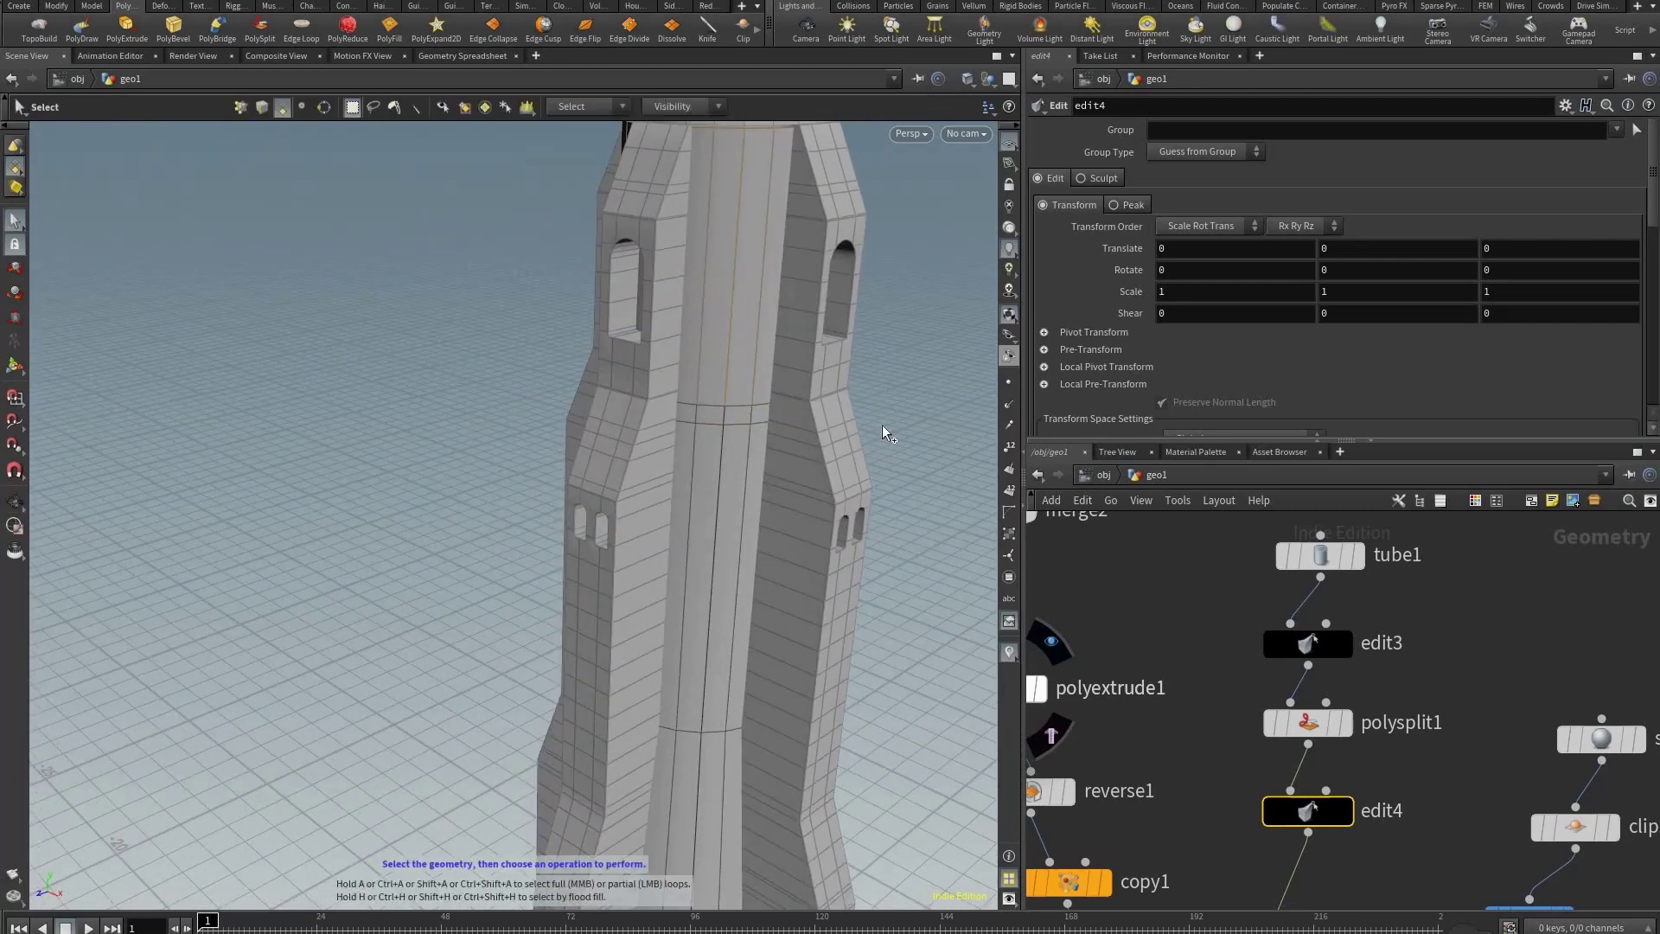
alt+drag(988, 429, 776, 356)
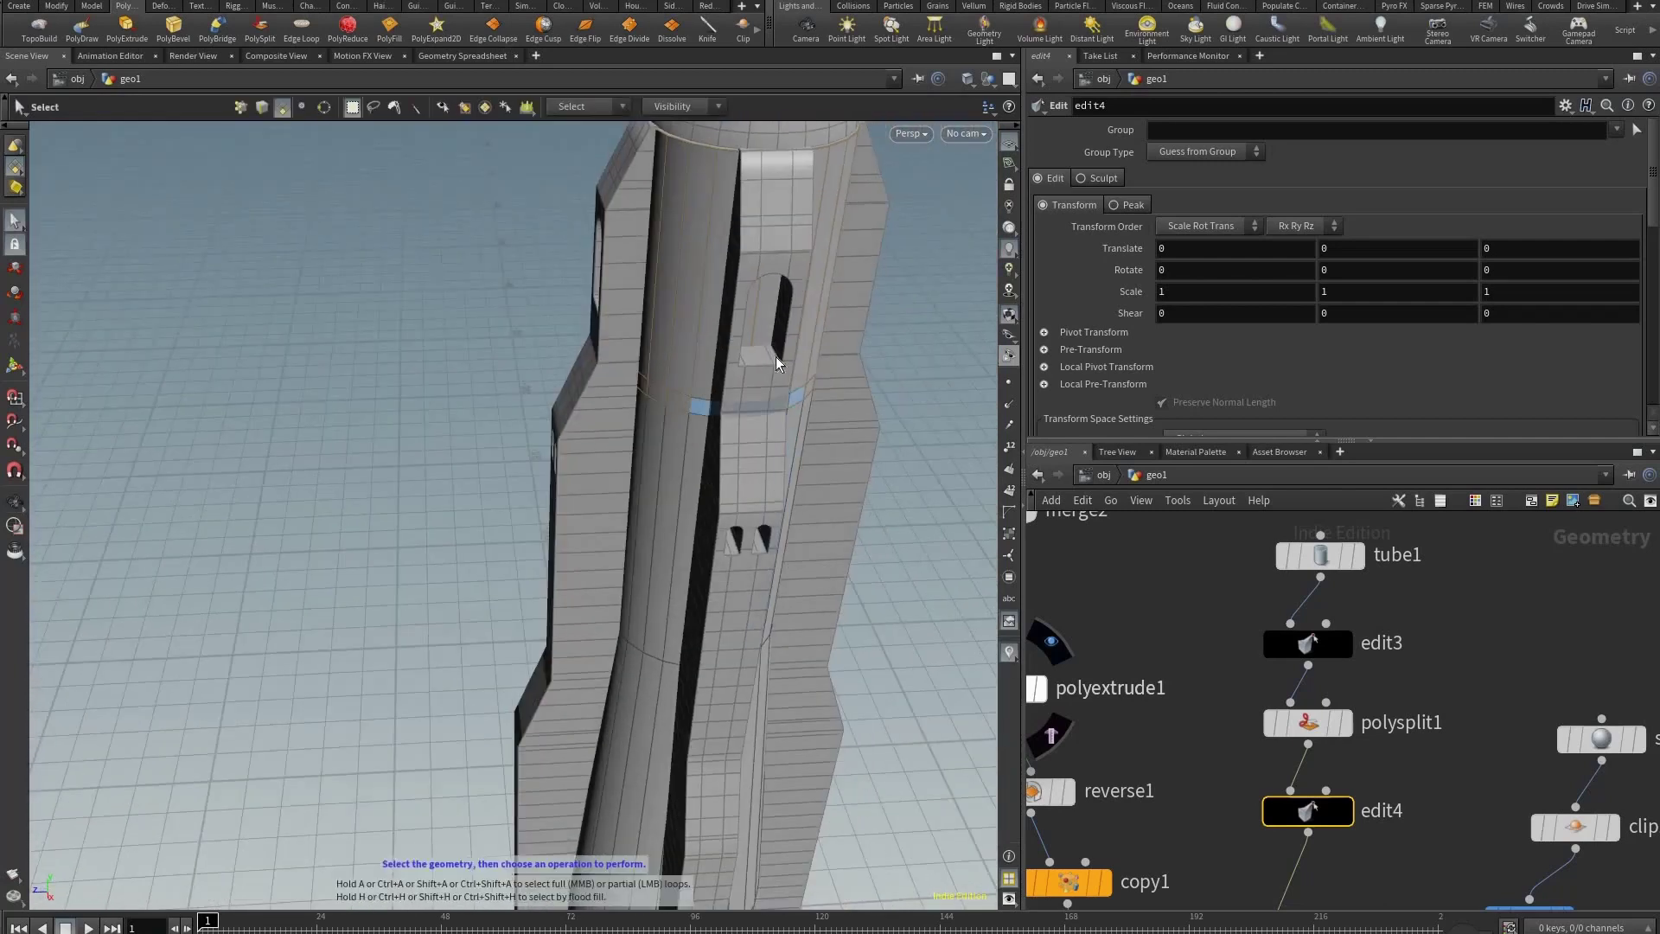
key(e)
key(ctrl+z)
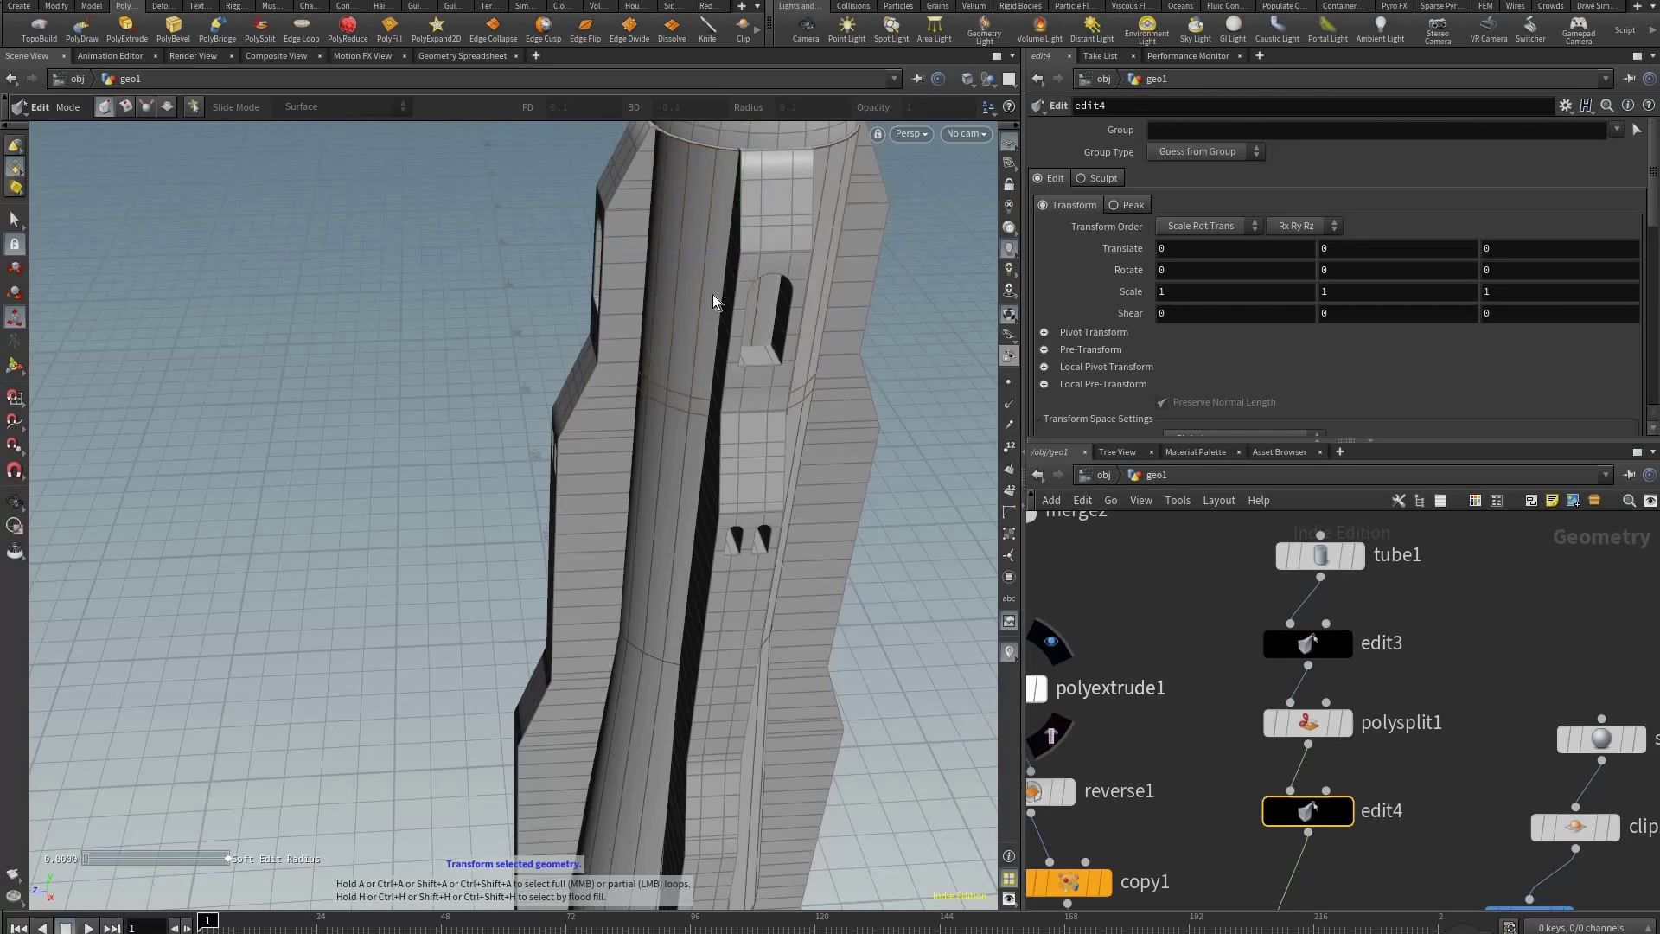
In the front view, select all of the central column's faces below the new edge loop under the tall windows
key(s)
click(894, 321)
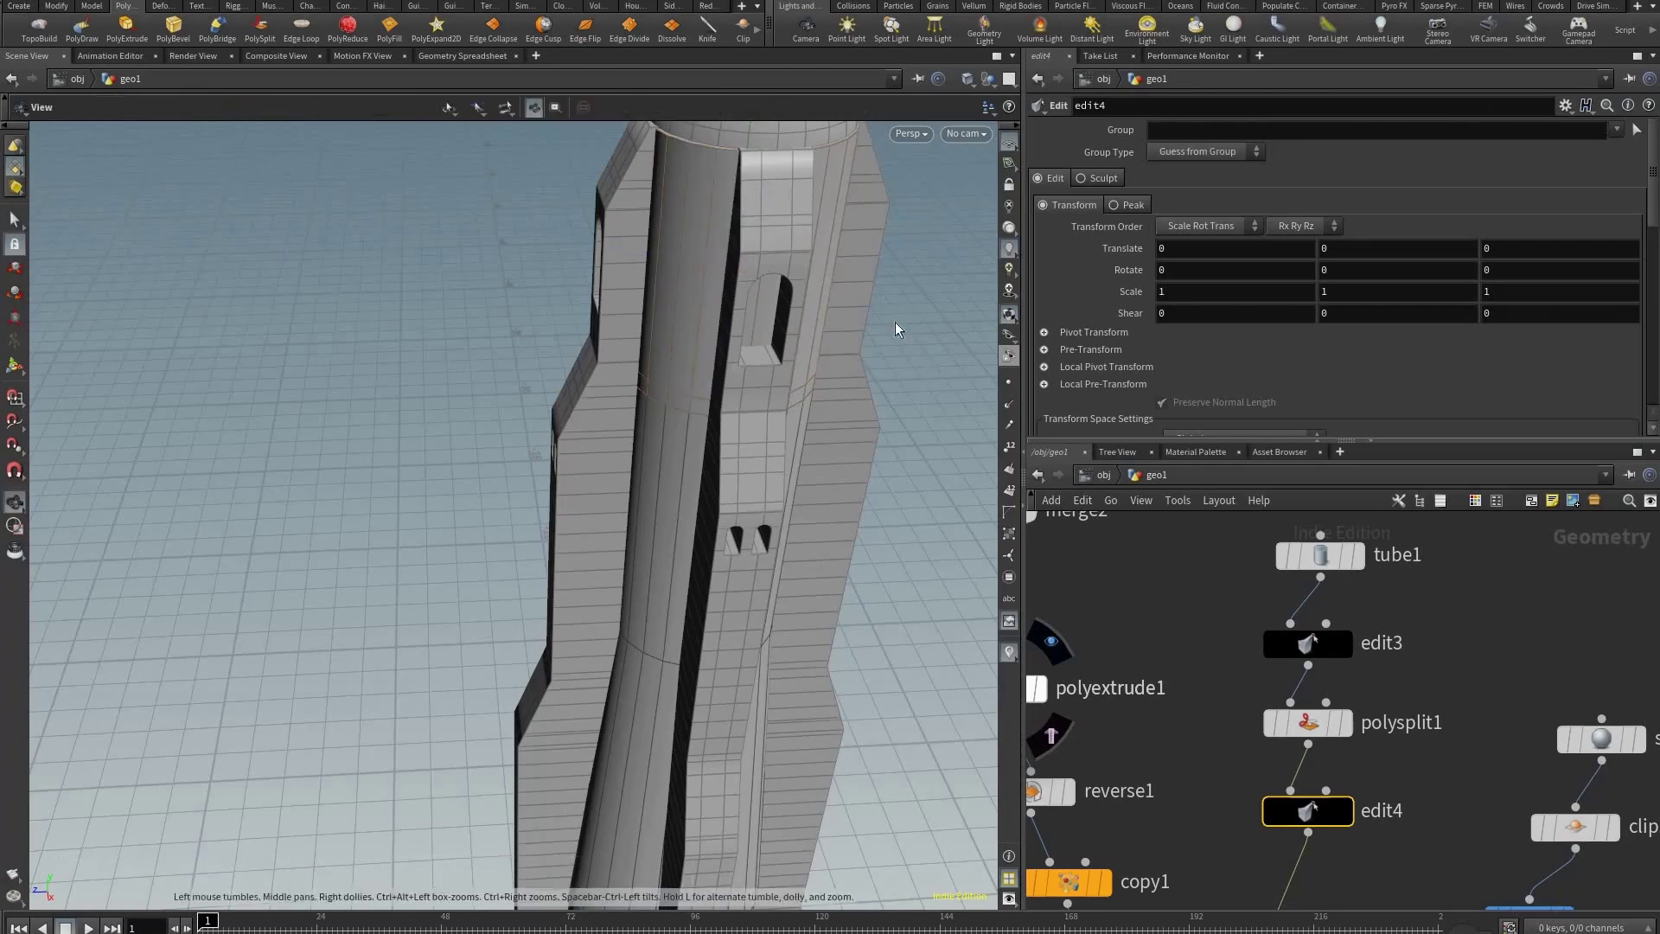
alt+drag(895, 322, 893, 322)
key(space+f)
key(s)
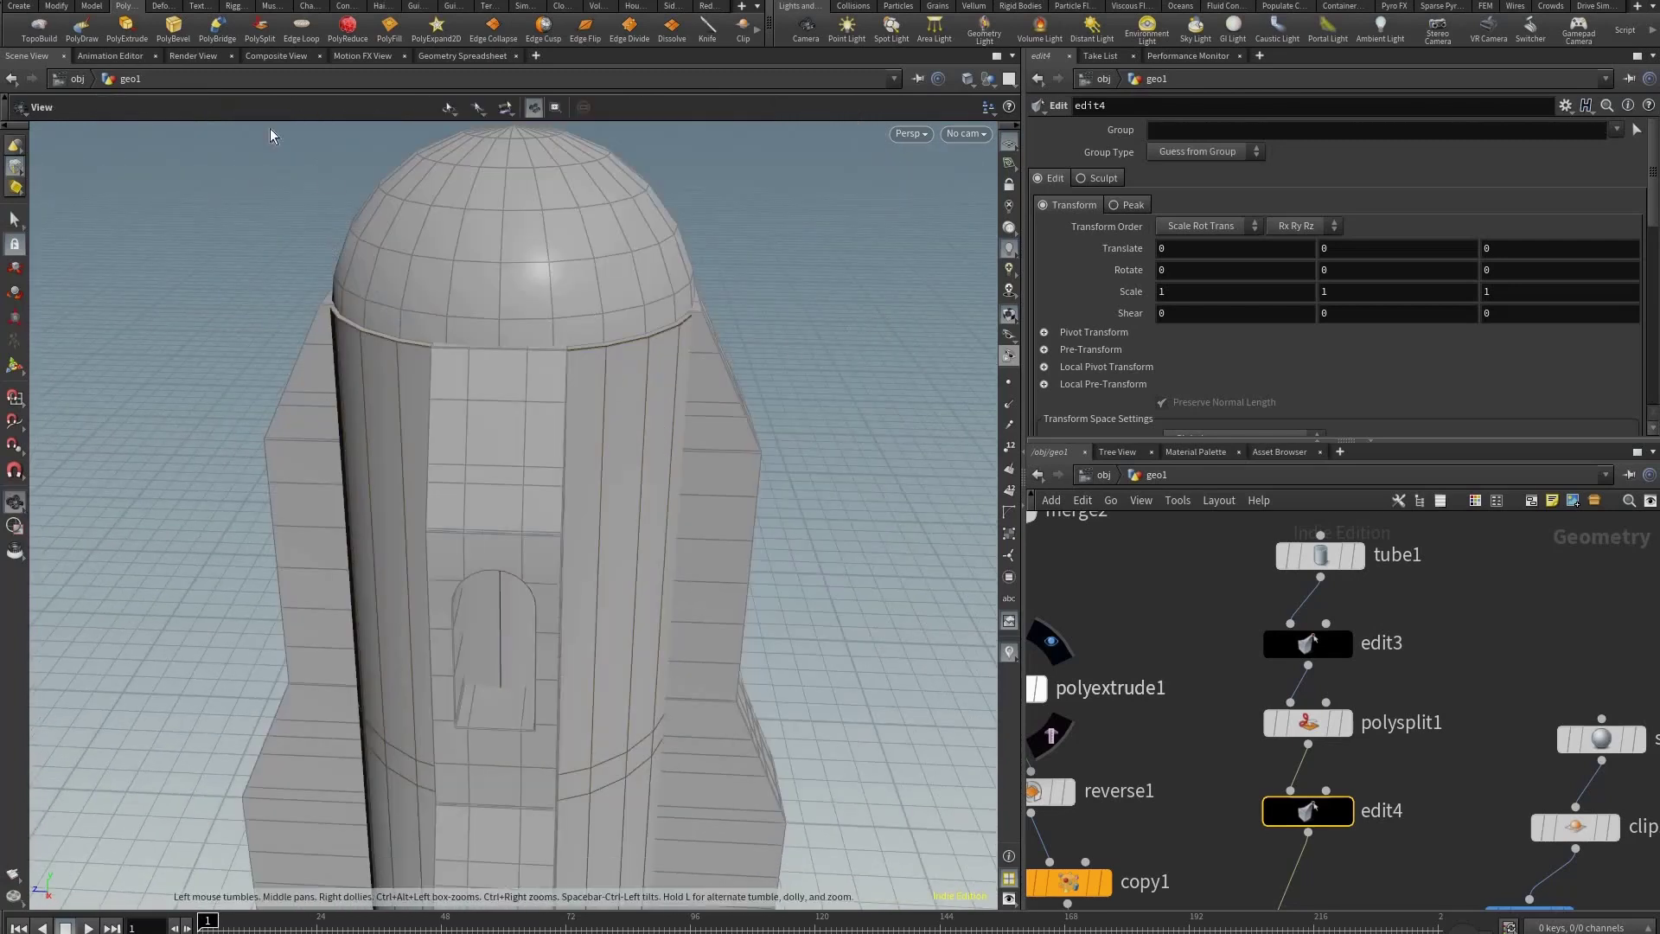
key(space+3)
key(4)
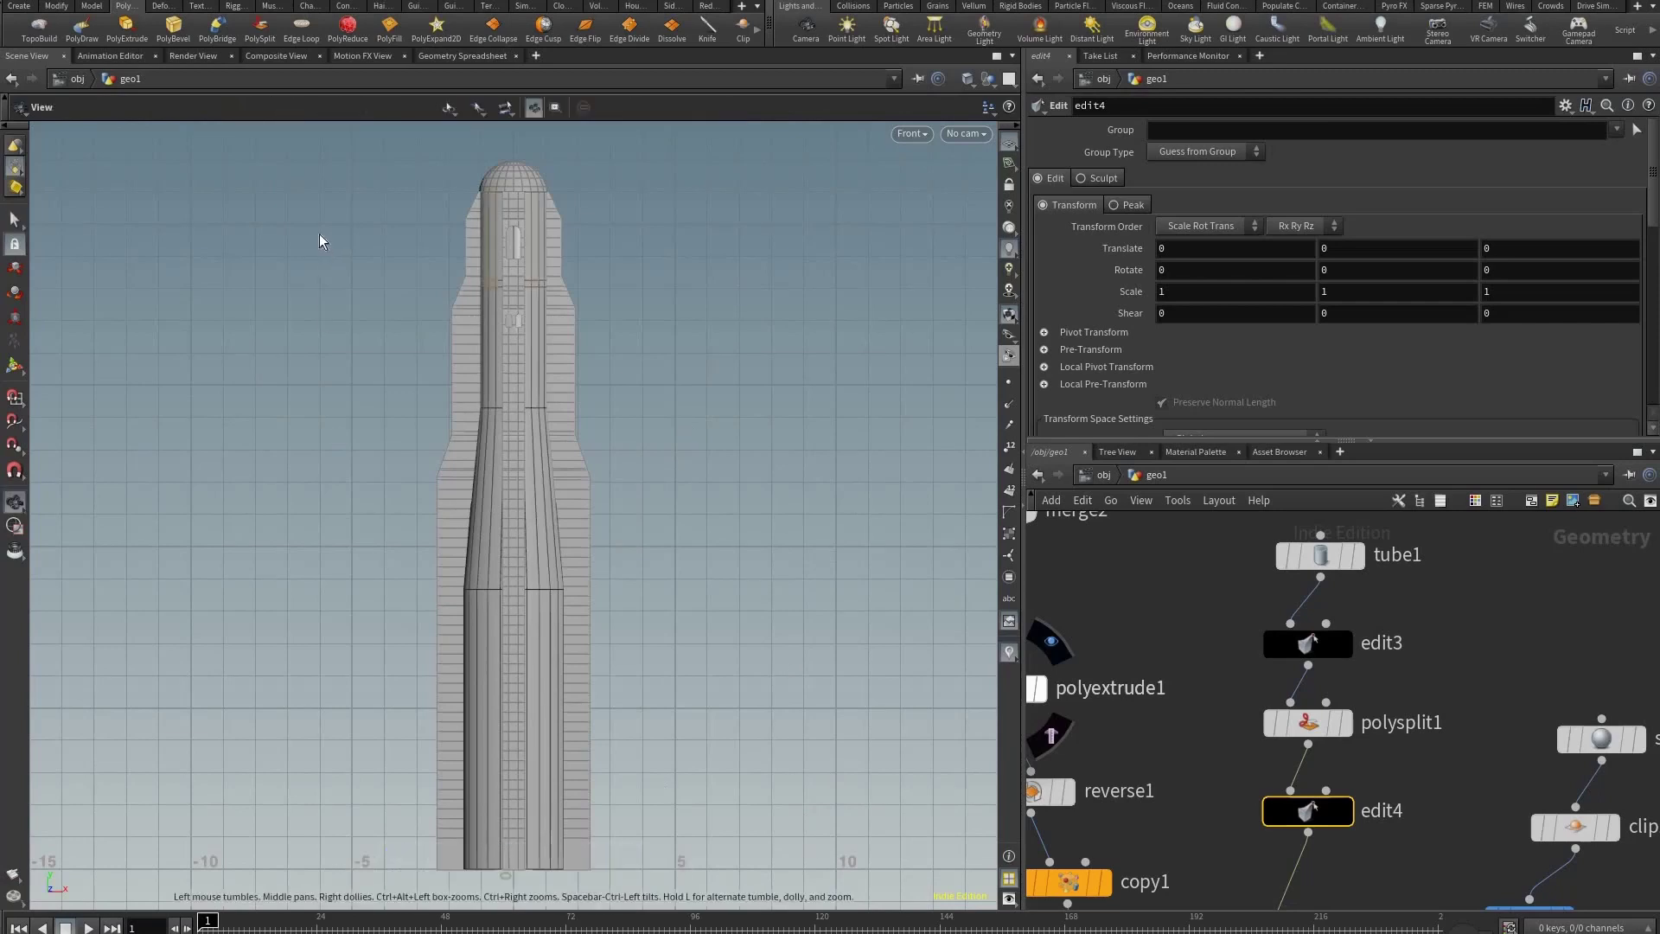
drag(321, 235, 808, 845)
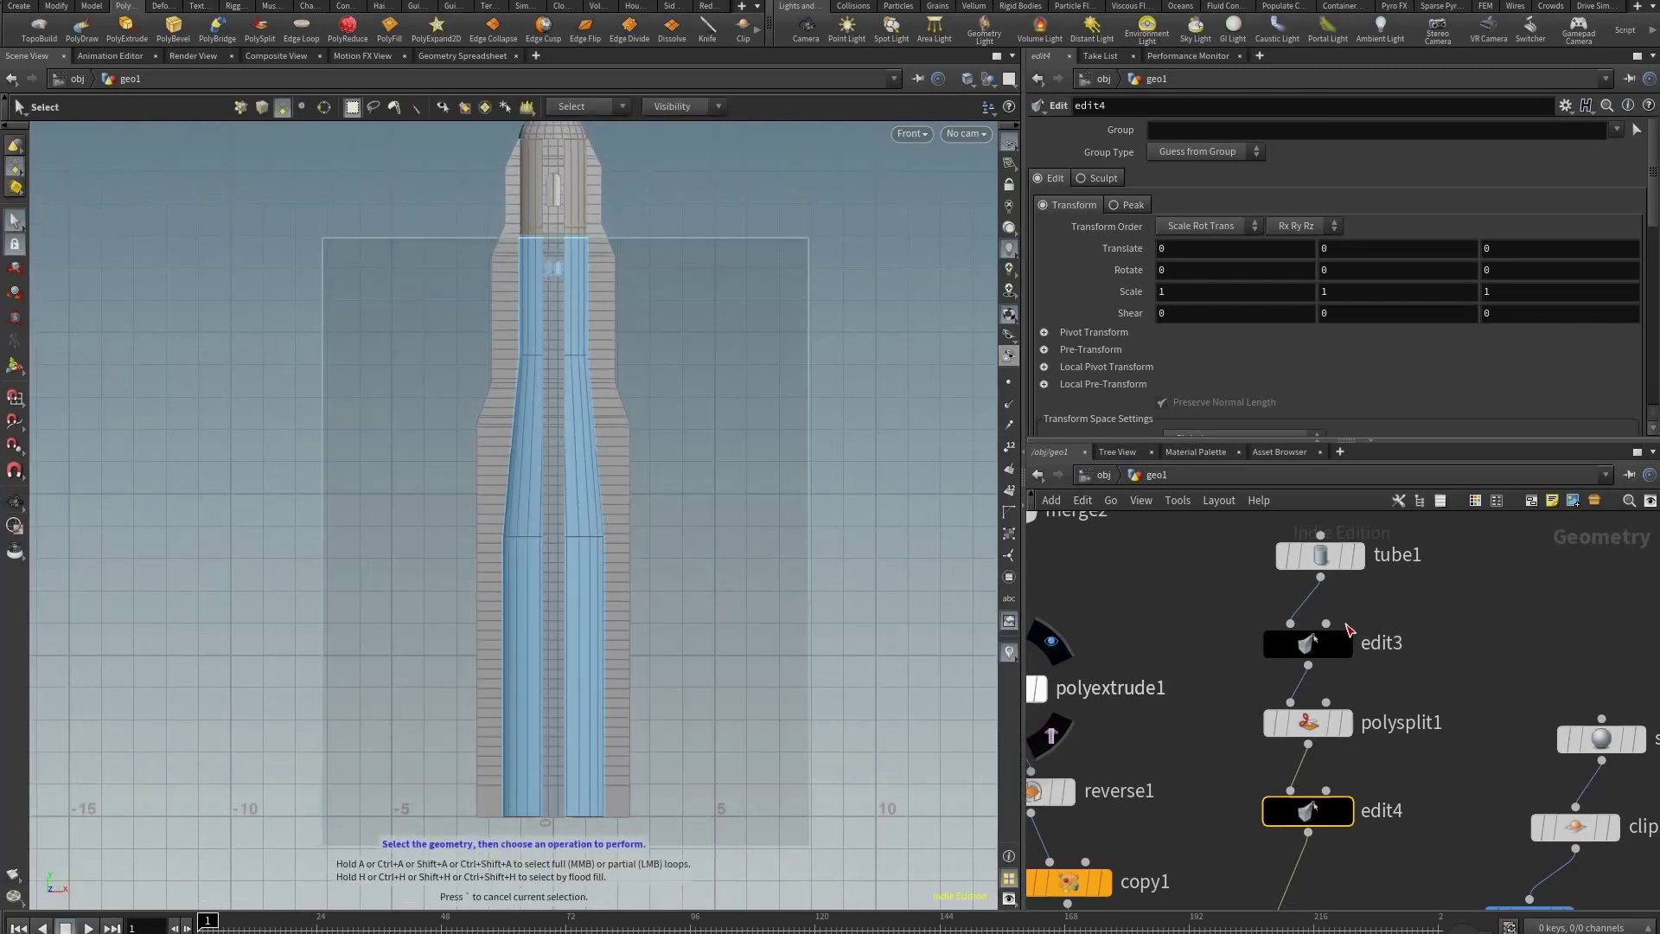
key(grave)
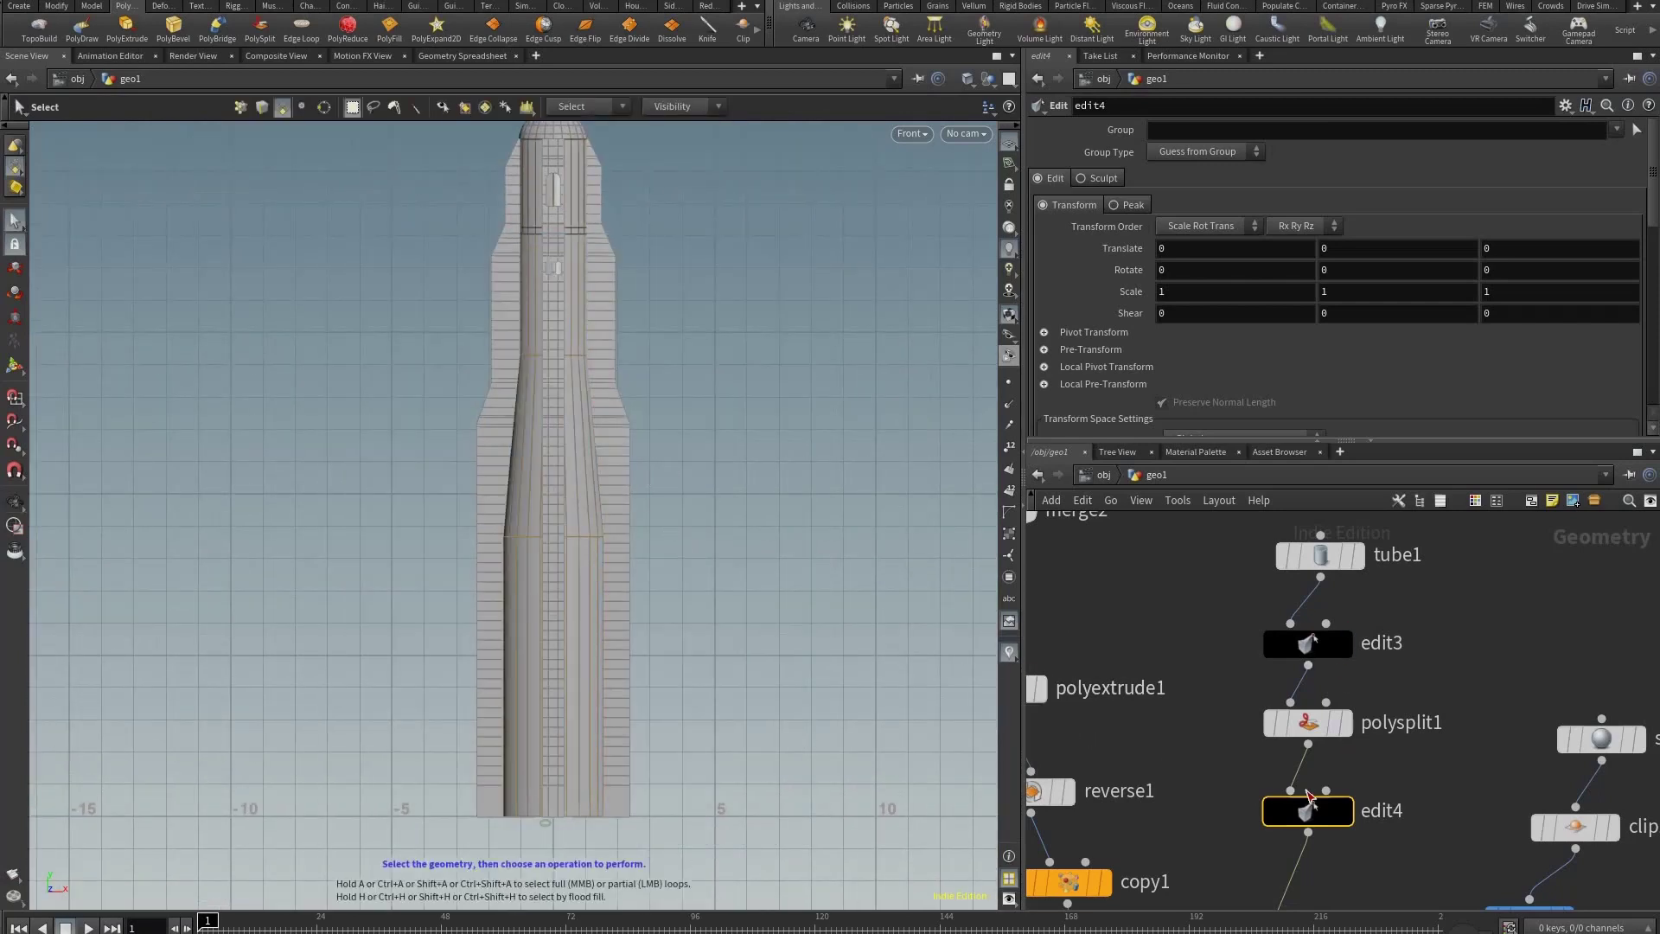
mouse_move(646, 489)
alt+middle_down()
mouse_move(681, 526)
mouse_move(670, 501)
alt+middle_up()
Scale the selected column faces outward horizontally to about 1.14 in X and Z, leaving the height scale at 1
key(space+1)
alt+drag(712, 633, 745, 618)
alt+middle_drag(640, 596, 667, 496)
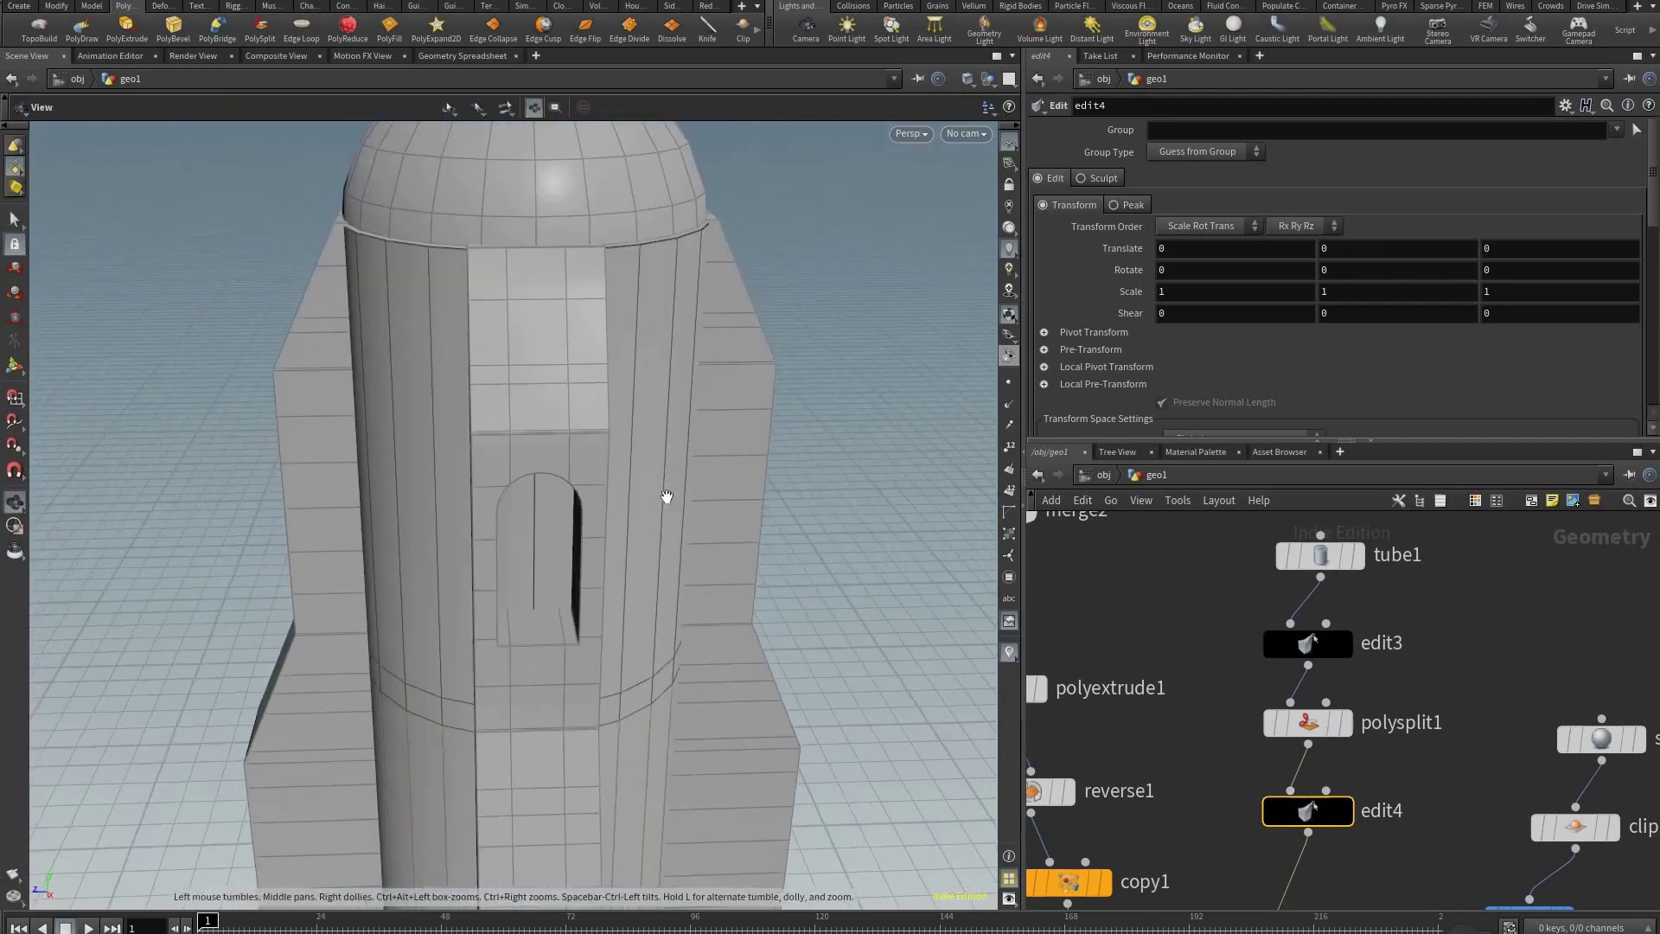
alt+scroll(667, 497, down, 4)
alt+drag(666, 496, 540, 761)
alt+middle_drag(540, 761, 507, 616)
alt+scroll(507, 615, down, 5)
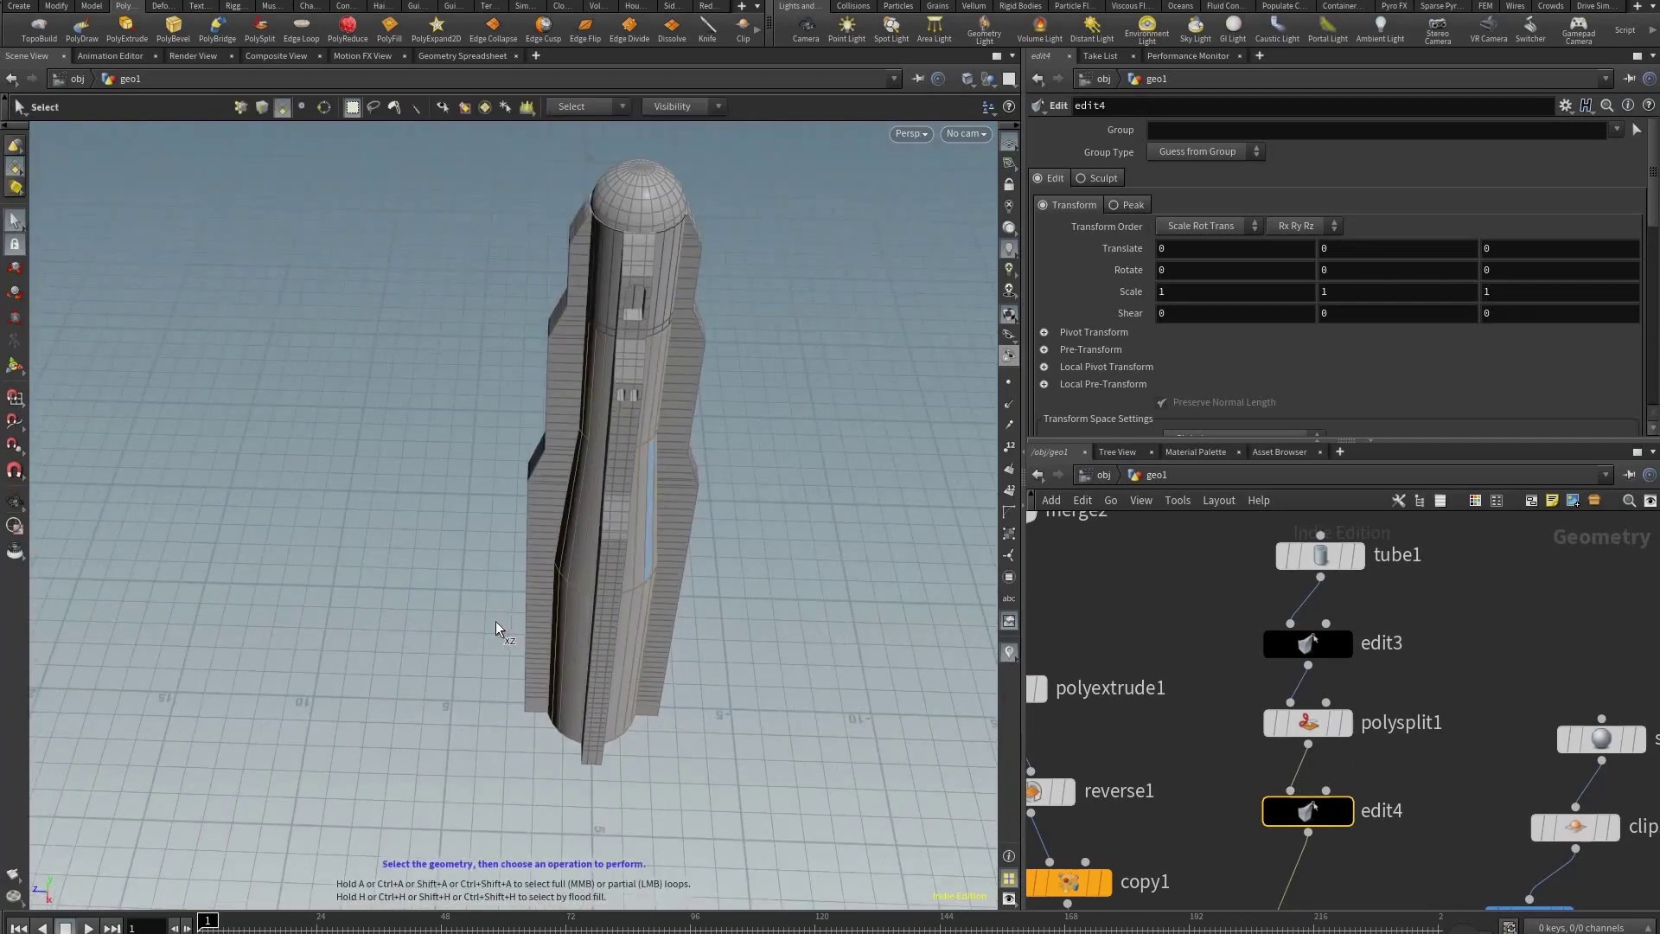
key(e)
middle_drag(629, 447, 678, 415)
alt+drag(666, 497, 644, 359)
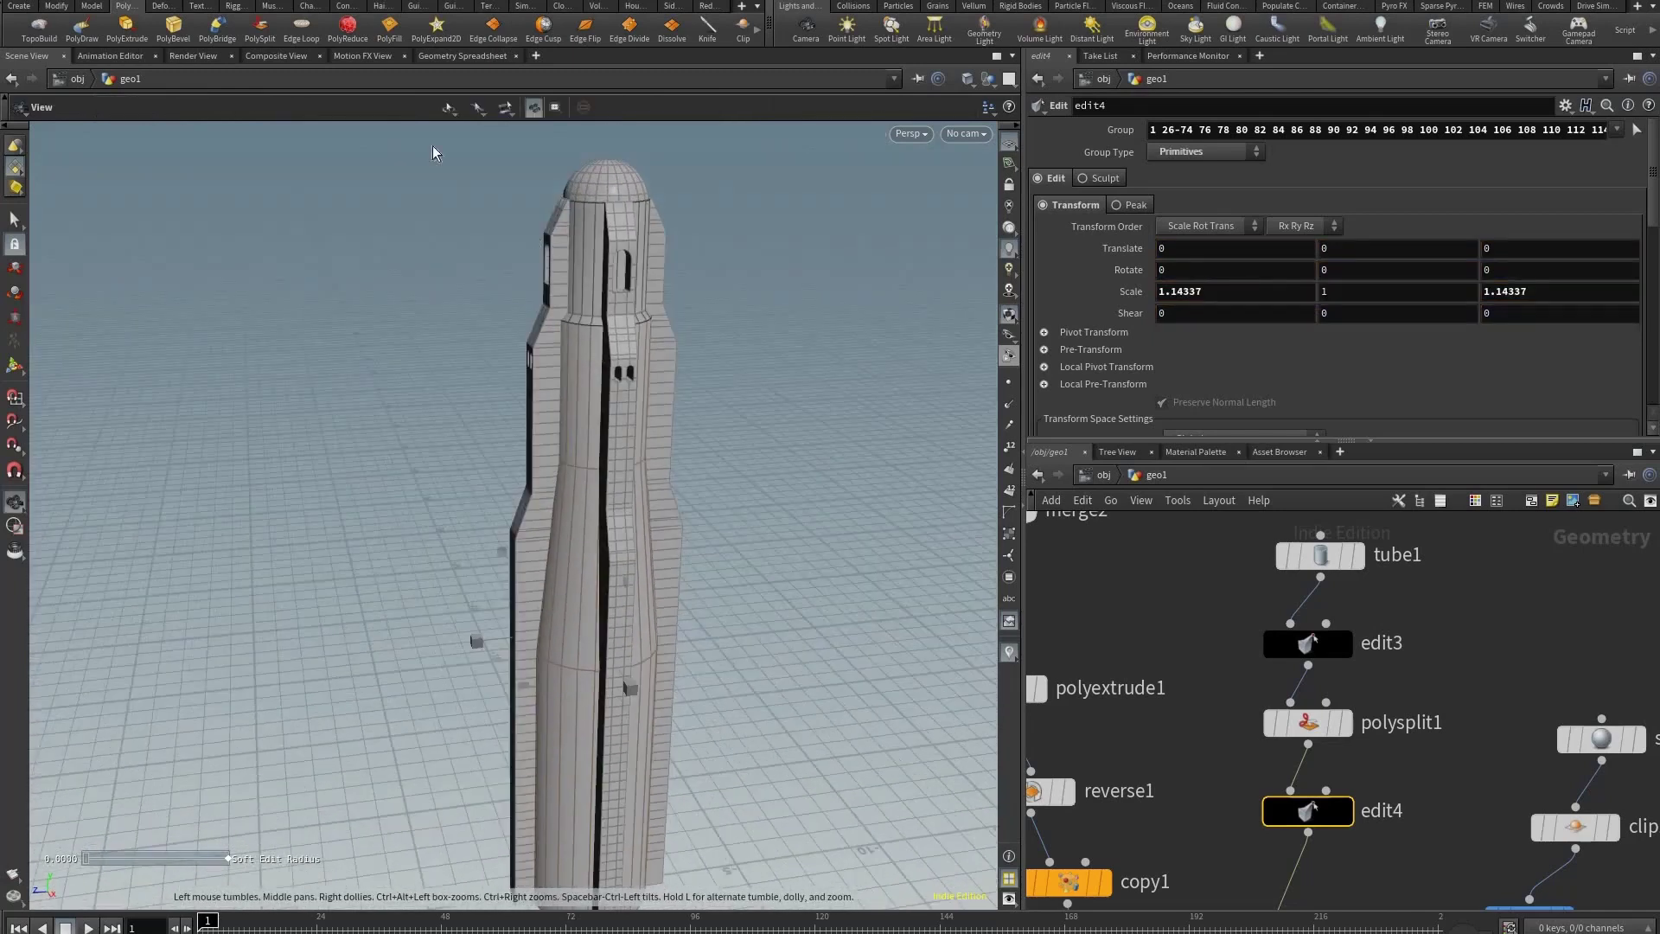
Select the points of the column's two edge loops below the tall windows and move them down by about 0.59
alt+drag(433, 145, 242, 111)
alt+drag(804, 234, 744, 194)
key(s)
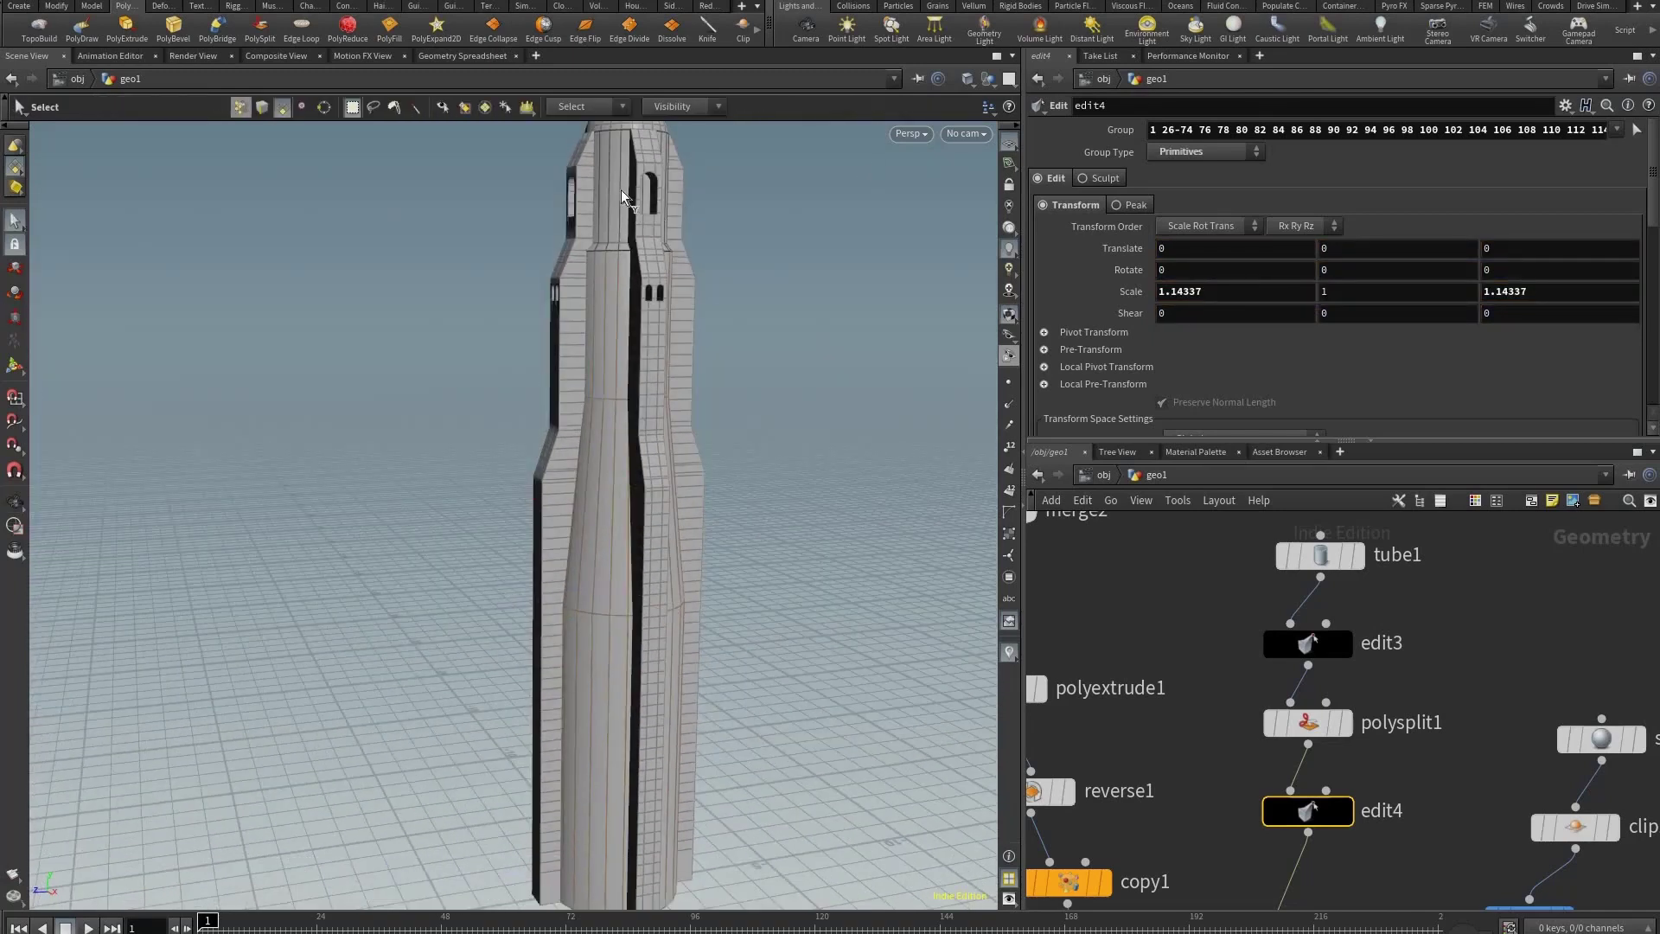
key(2)
drag(248, 215, 809, 318)
key(t)
middle_drag(634, 407, 678, 475)
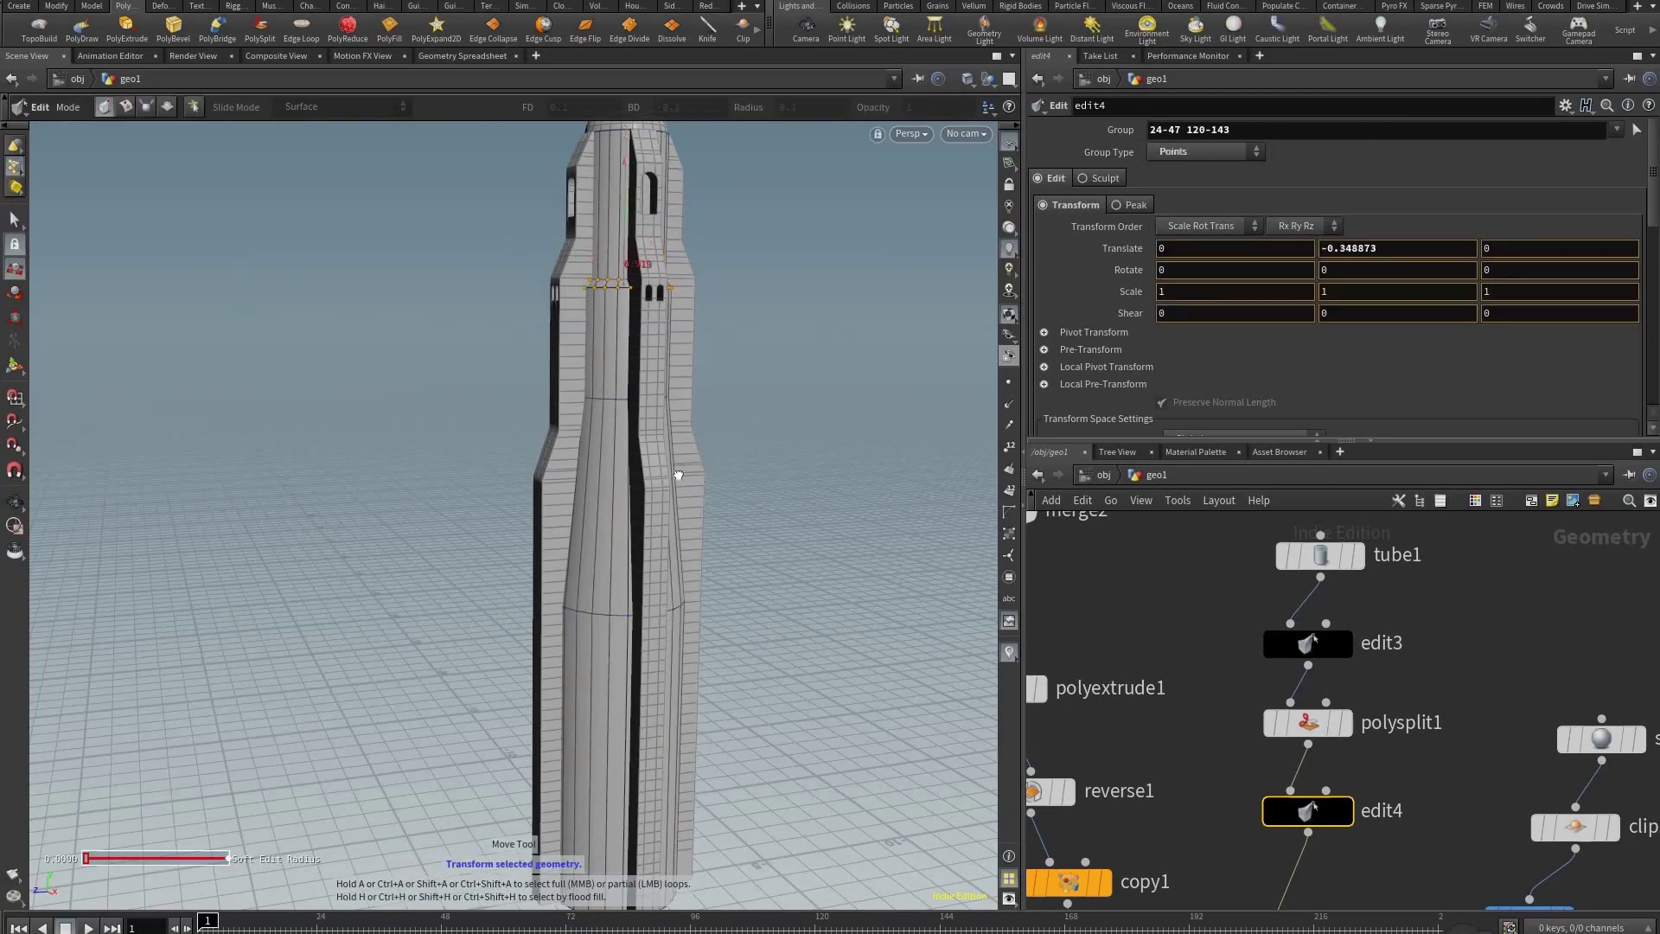
alt+drag(593, 543, 624, 398)
Select the points of the column's lower edge loop at the base of the taper and move them up by about 4.02
key(s)
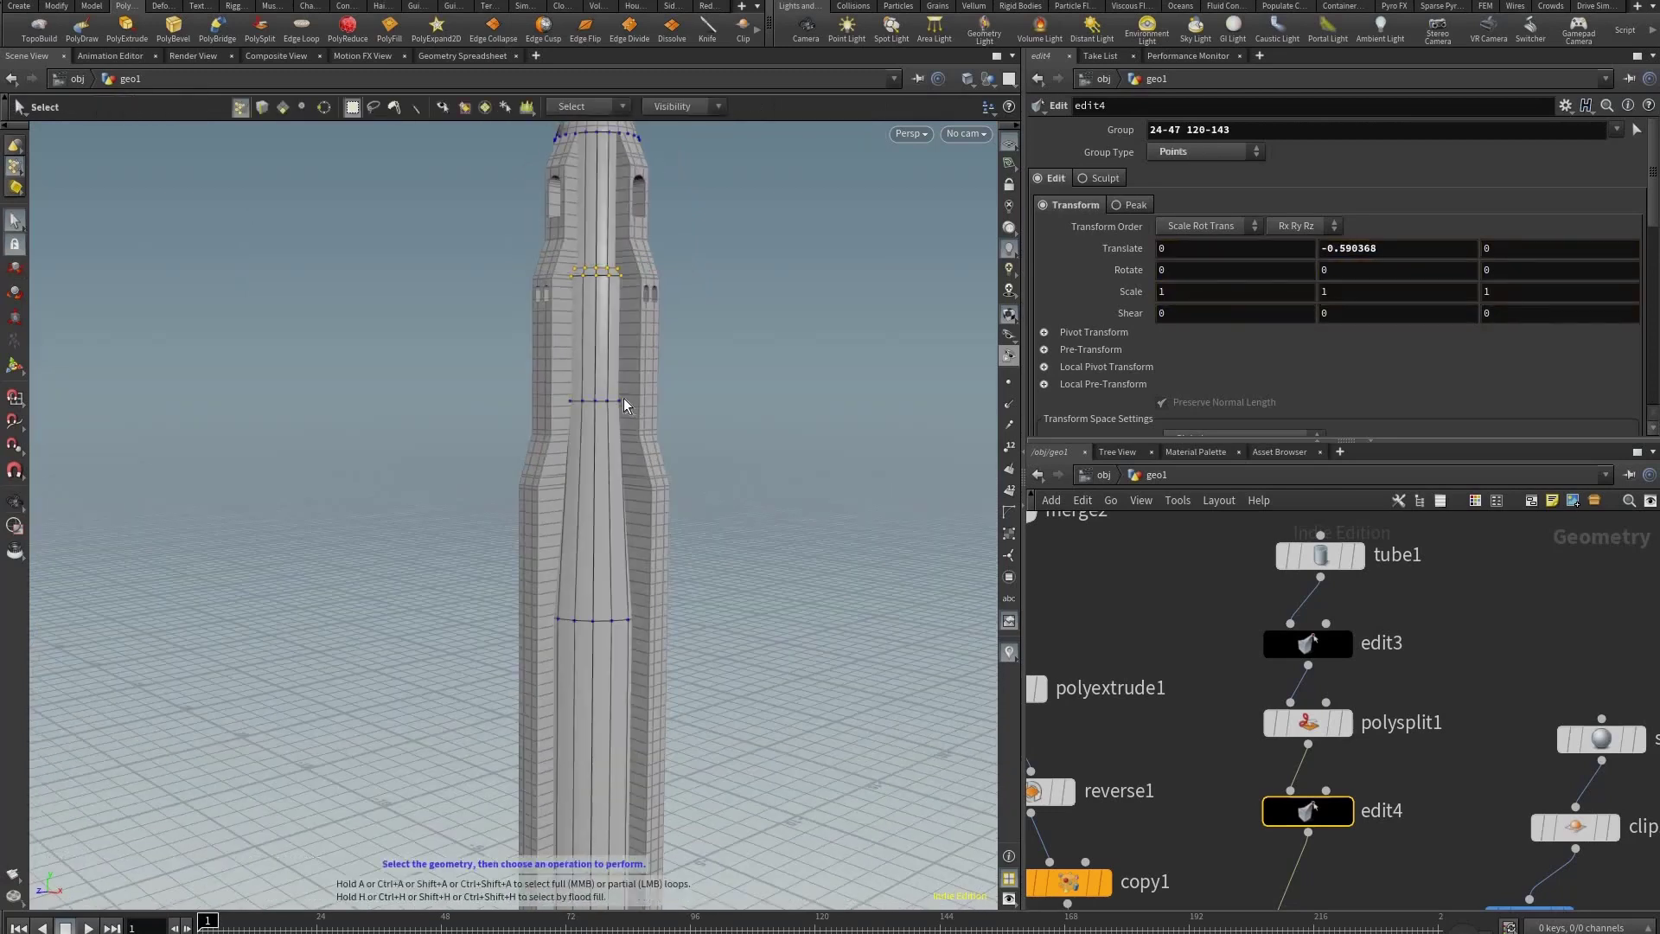
drag(804, 692, 295, 529)
key(t)
Select the points of both loops bounding the column's taper and move them down by about 1.31
shift+click(594, 400)
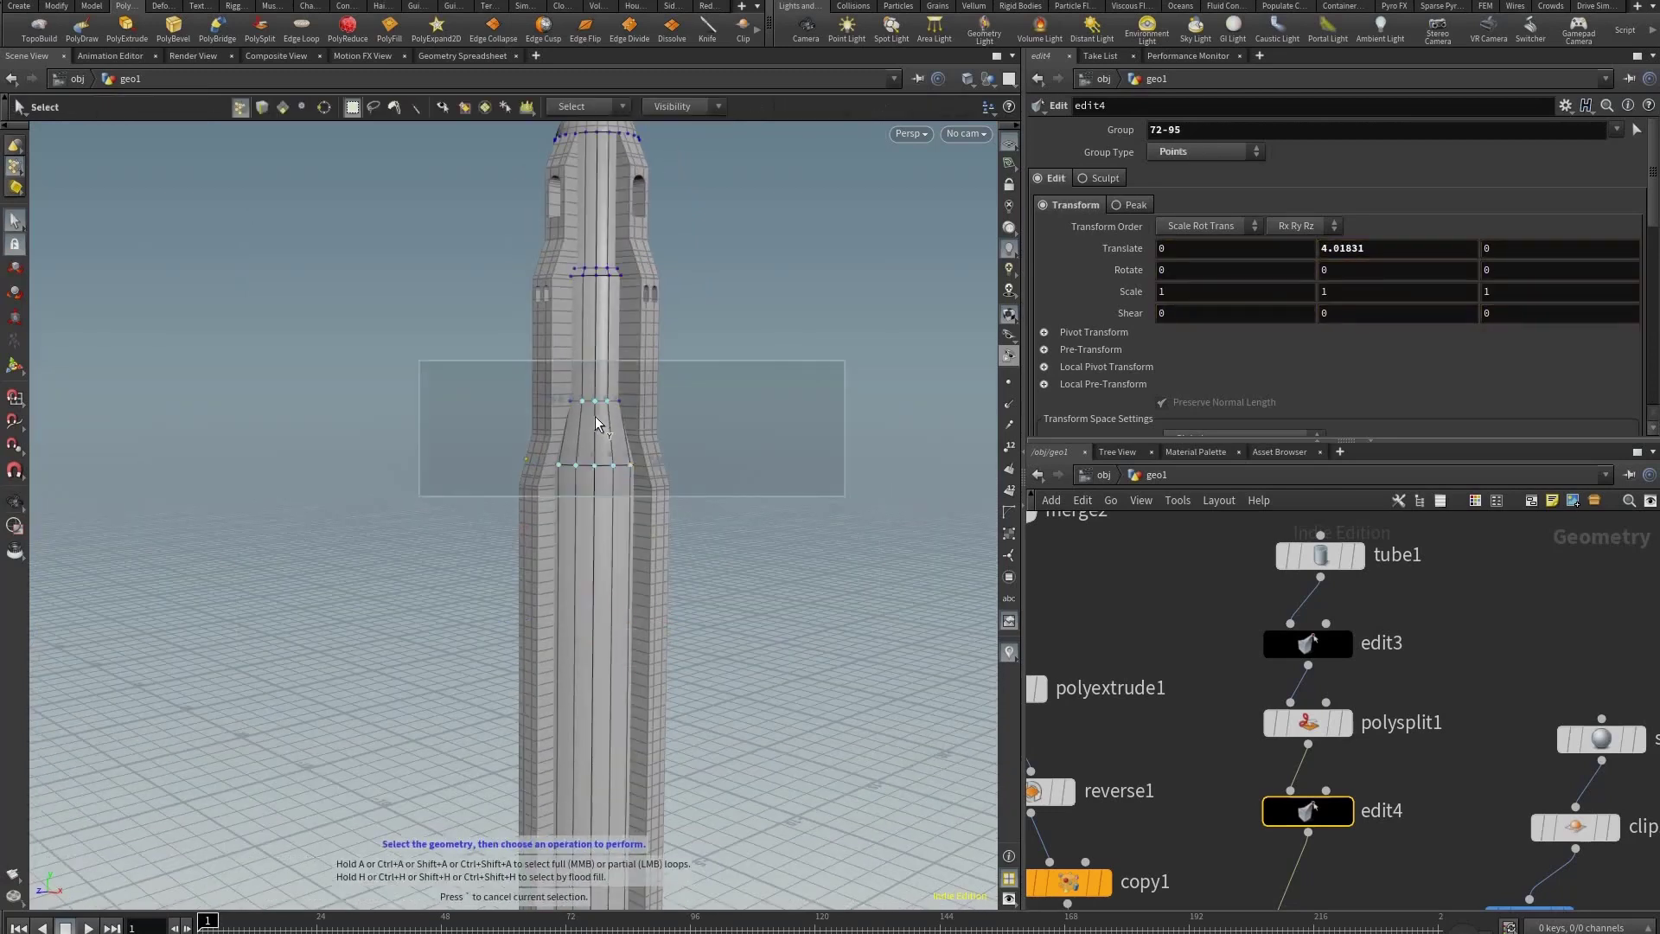
drag(606, 427, 604, 463)
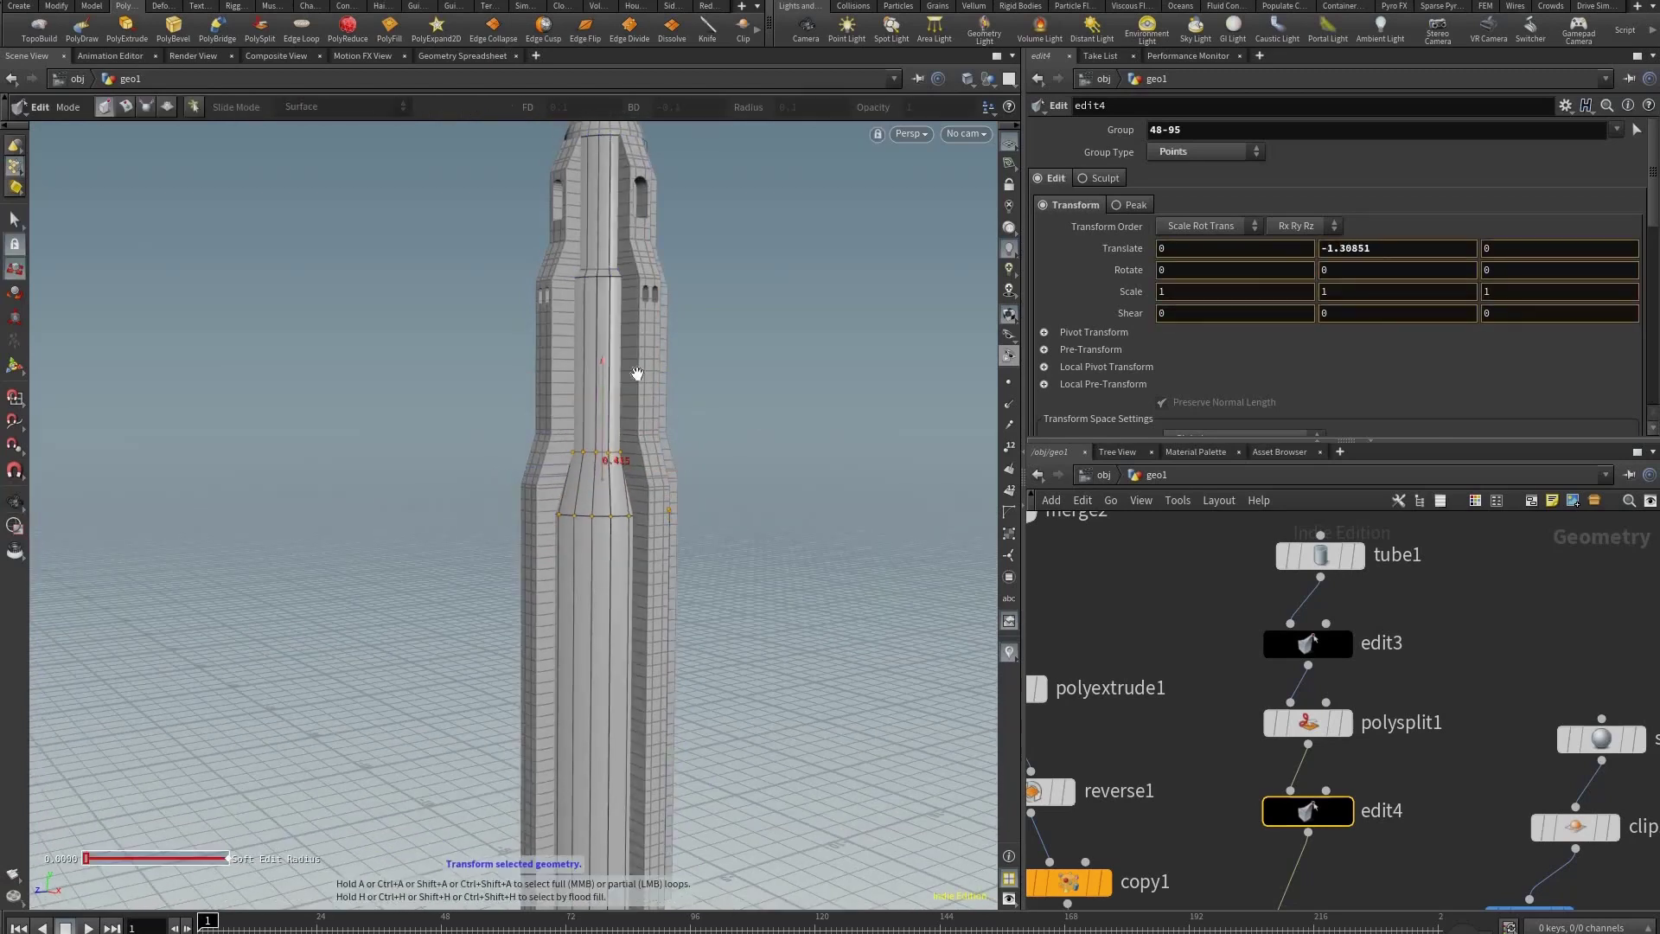
alt+drag(637, 374, 684, 562)
alt+drag(694, 496, 1367, 791)
Create a Box node beside the sphere chain and connect it to merge1
scroll(1421, 754, down, 4)
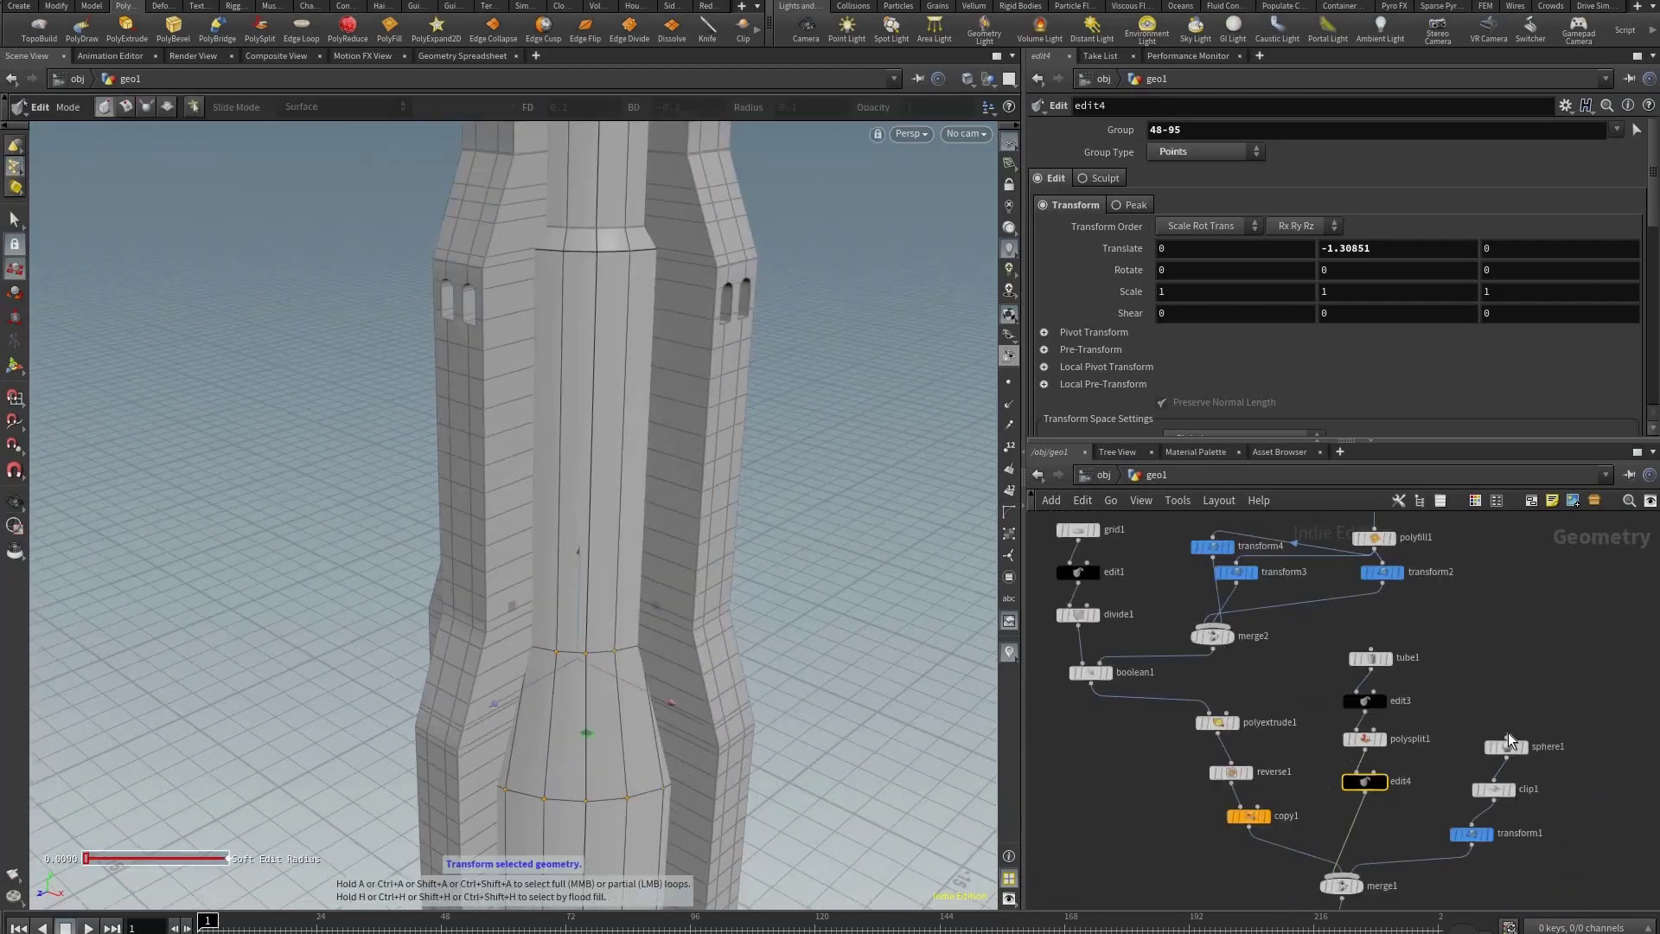
click(1507, 740)
key(Tab)
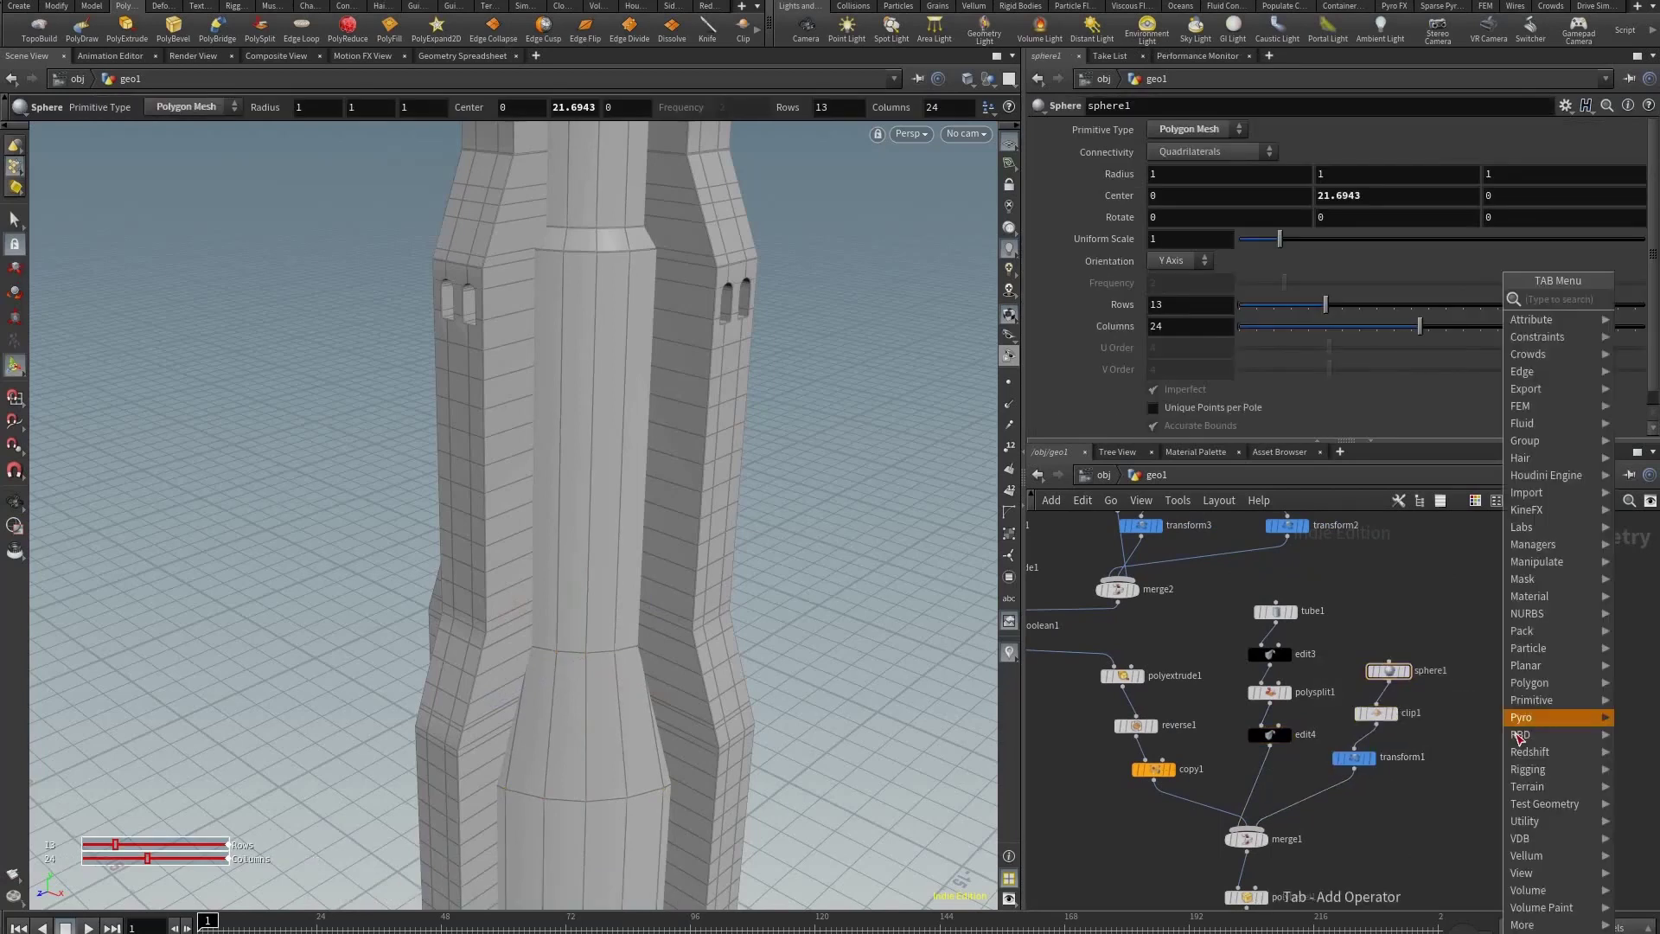
text(box)
key(Return)
key(Return)
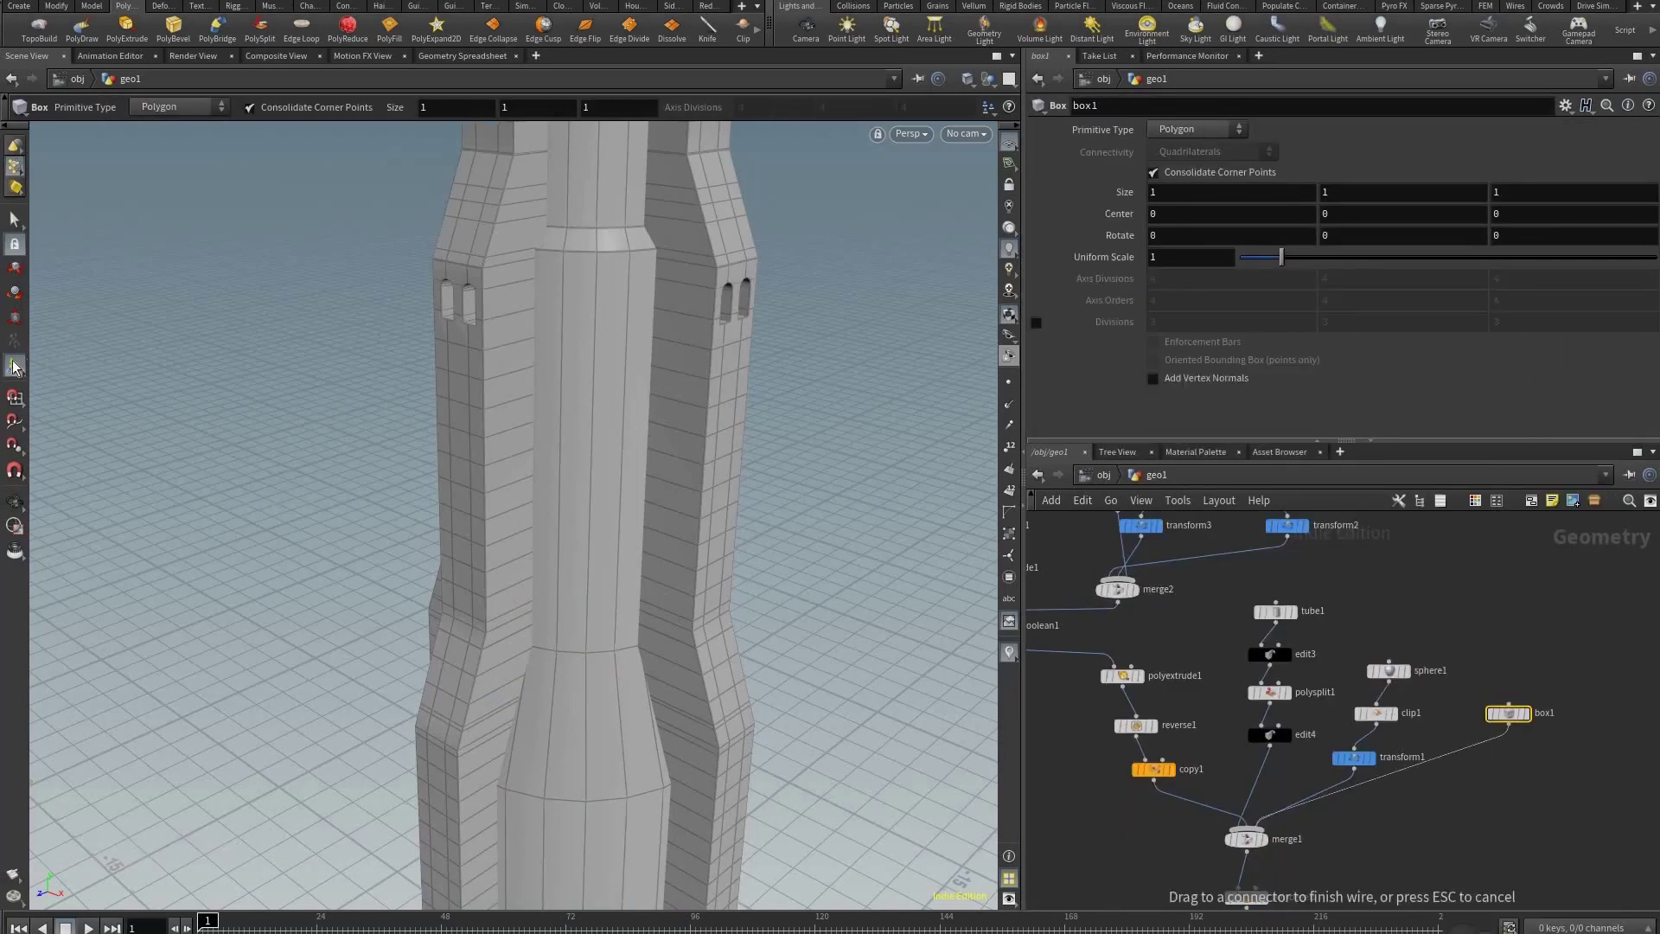
Place the box against the column between two buttresses, rotated 45 degrees about Y and sized about 1.71 × 2.85 × 0.62
drag(666, 370, 586, 698)
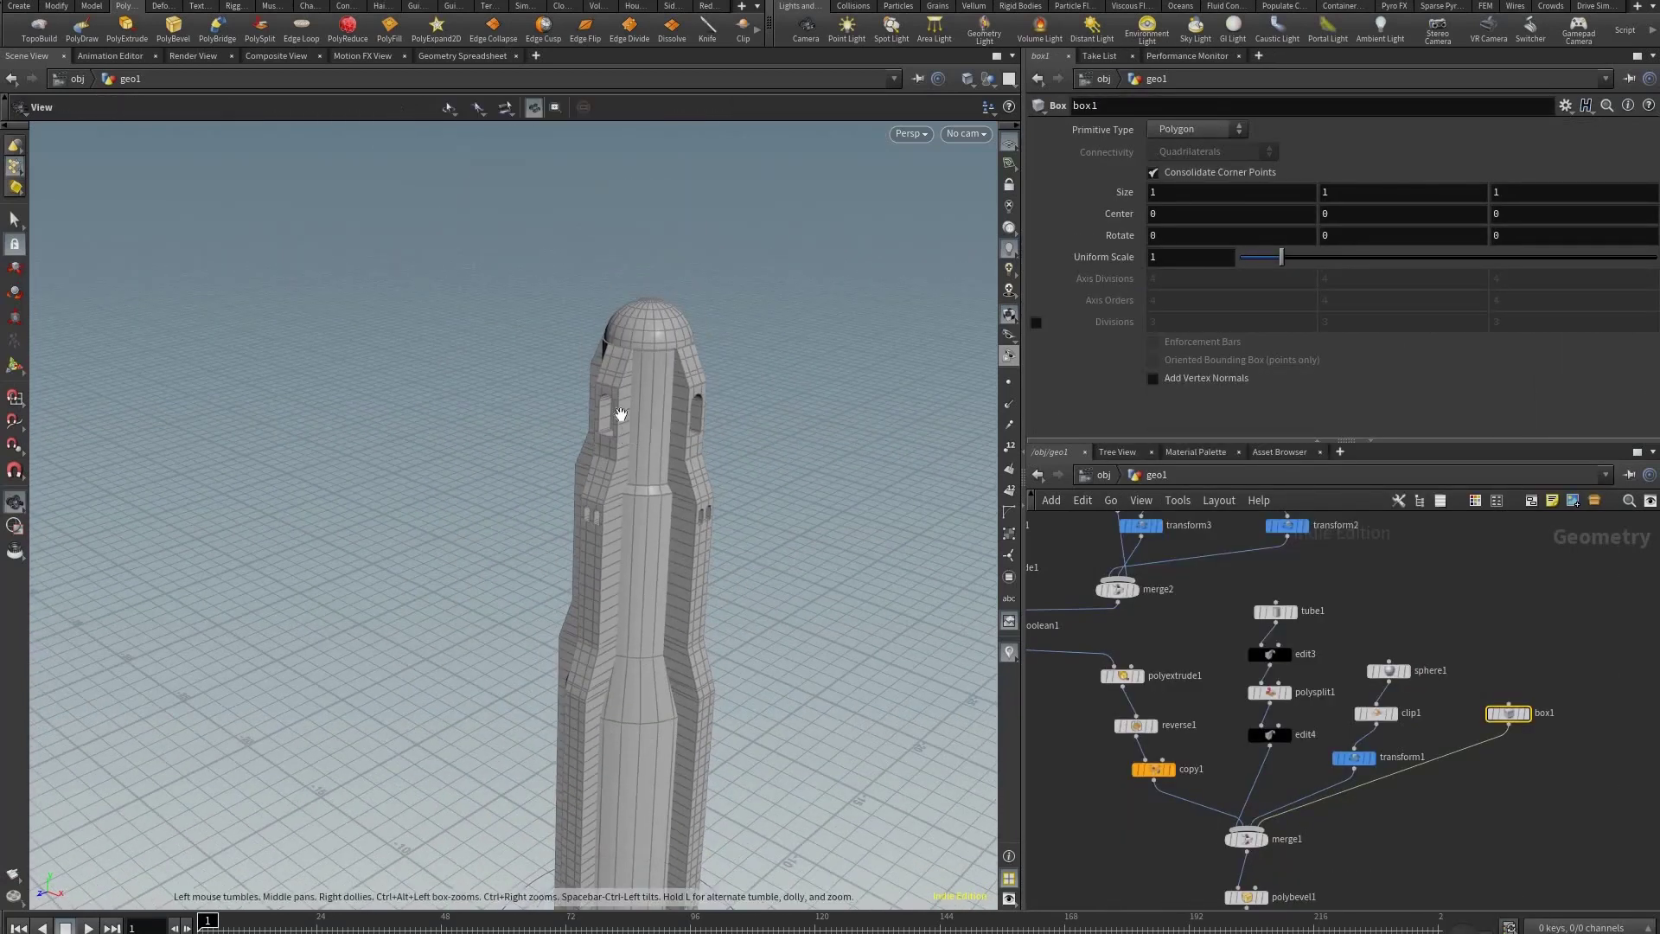
scroll(621, 415, down, 5)
middle_drag(591, 761, 615, 549)
alt+drag(616, 550, 766, 427)
scroll(627, 574, up, 5)
middle_click(622, 564)
drag(614, 481, 645, 285)
scroll(639, 399, up, 5)
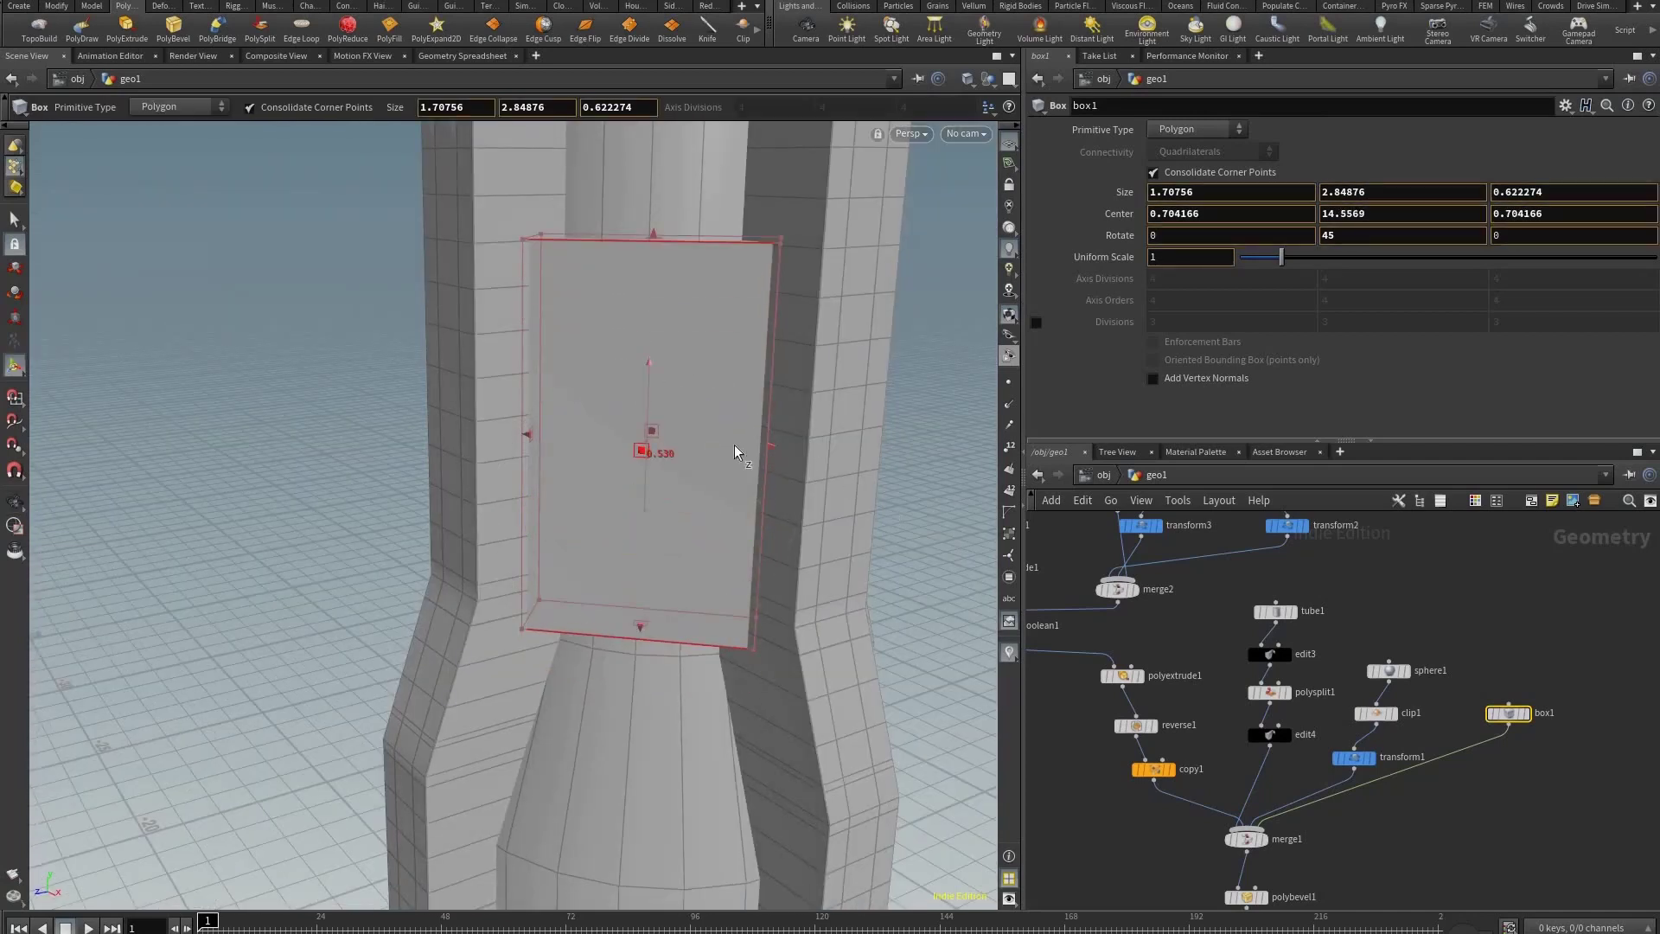
Raise the box to a center height of about 15.21 and increase its depth to about 0.79
drag(734, 444, 676, 319)
scroll(693, 432, down, 4)
alt+drag(676, 319, 784, 374)
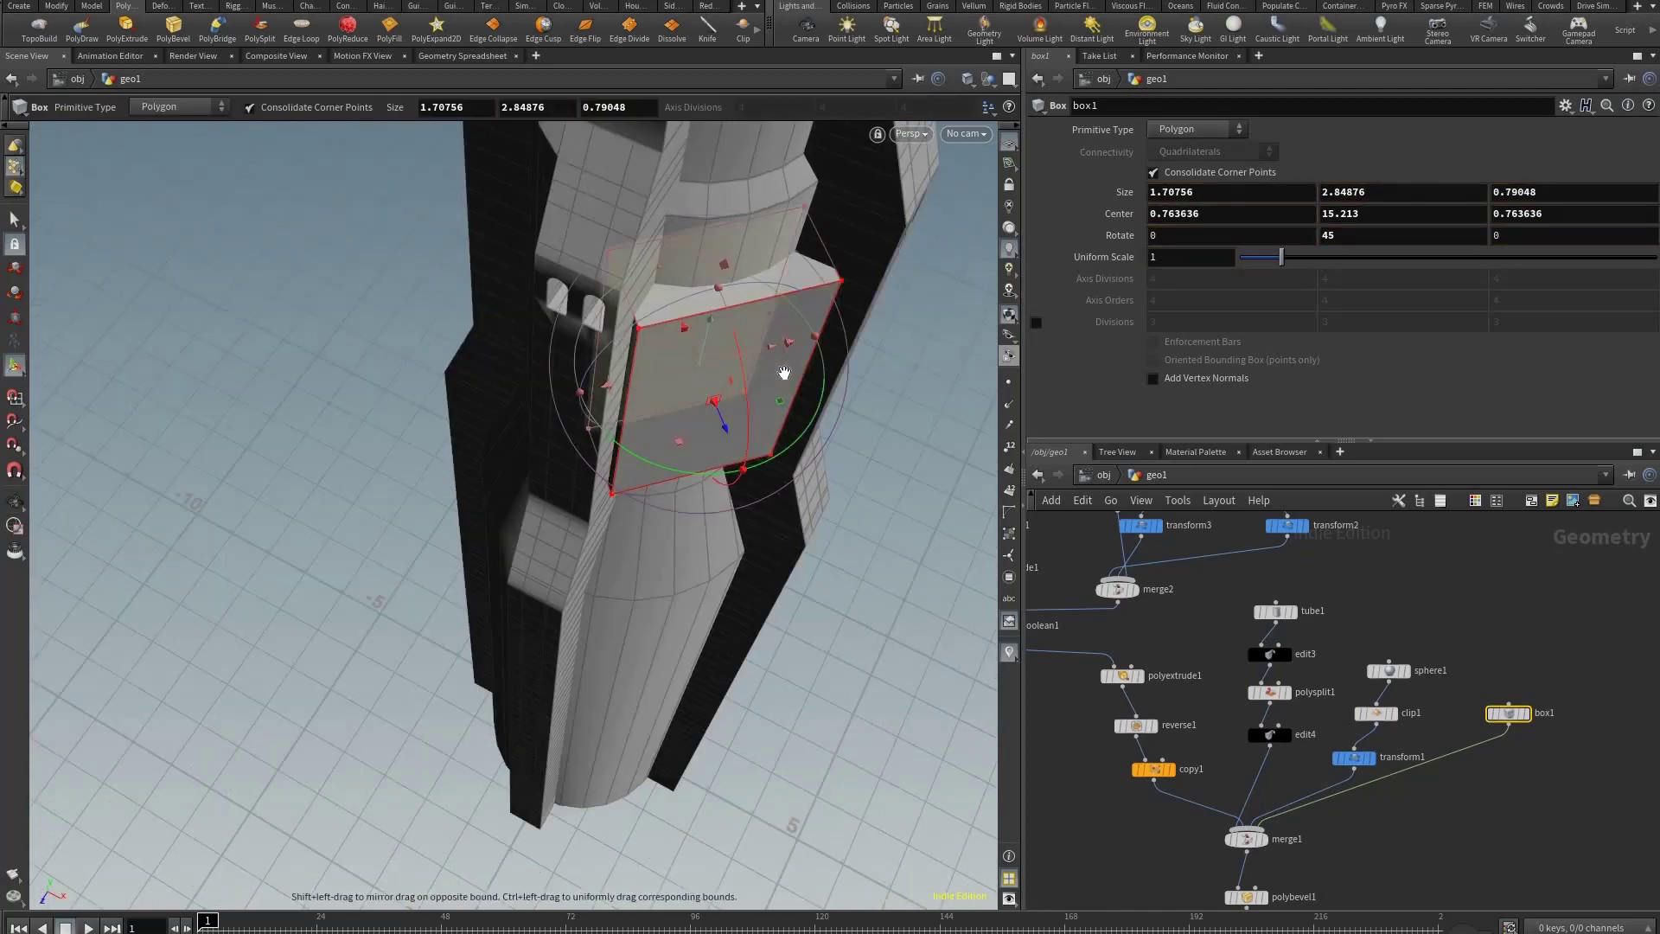
Enlarge the box to about 2.14 wide and 0.92 deep so that it reaches into the neighbouring buttresses
drag(684, 328, 678, 315)
alt+drag(678, 315, 496, 410)
scroll(532, 413, up, 3)
drag(623, 567, 695, 516)
Move box1 clear of the other nodes and add a Boolean node below edit4
drag(1510, 714, 1562, 709)
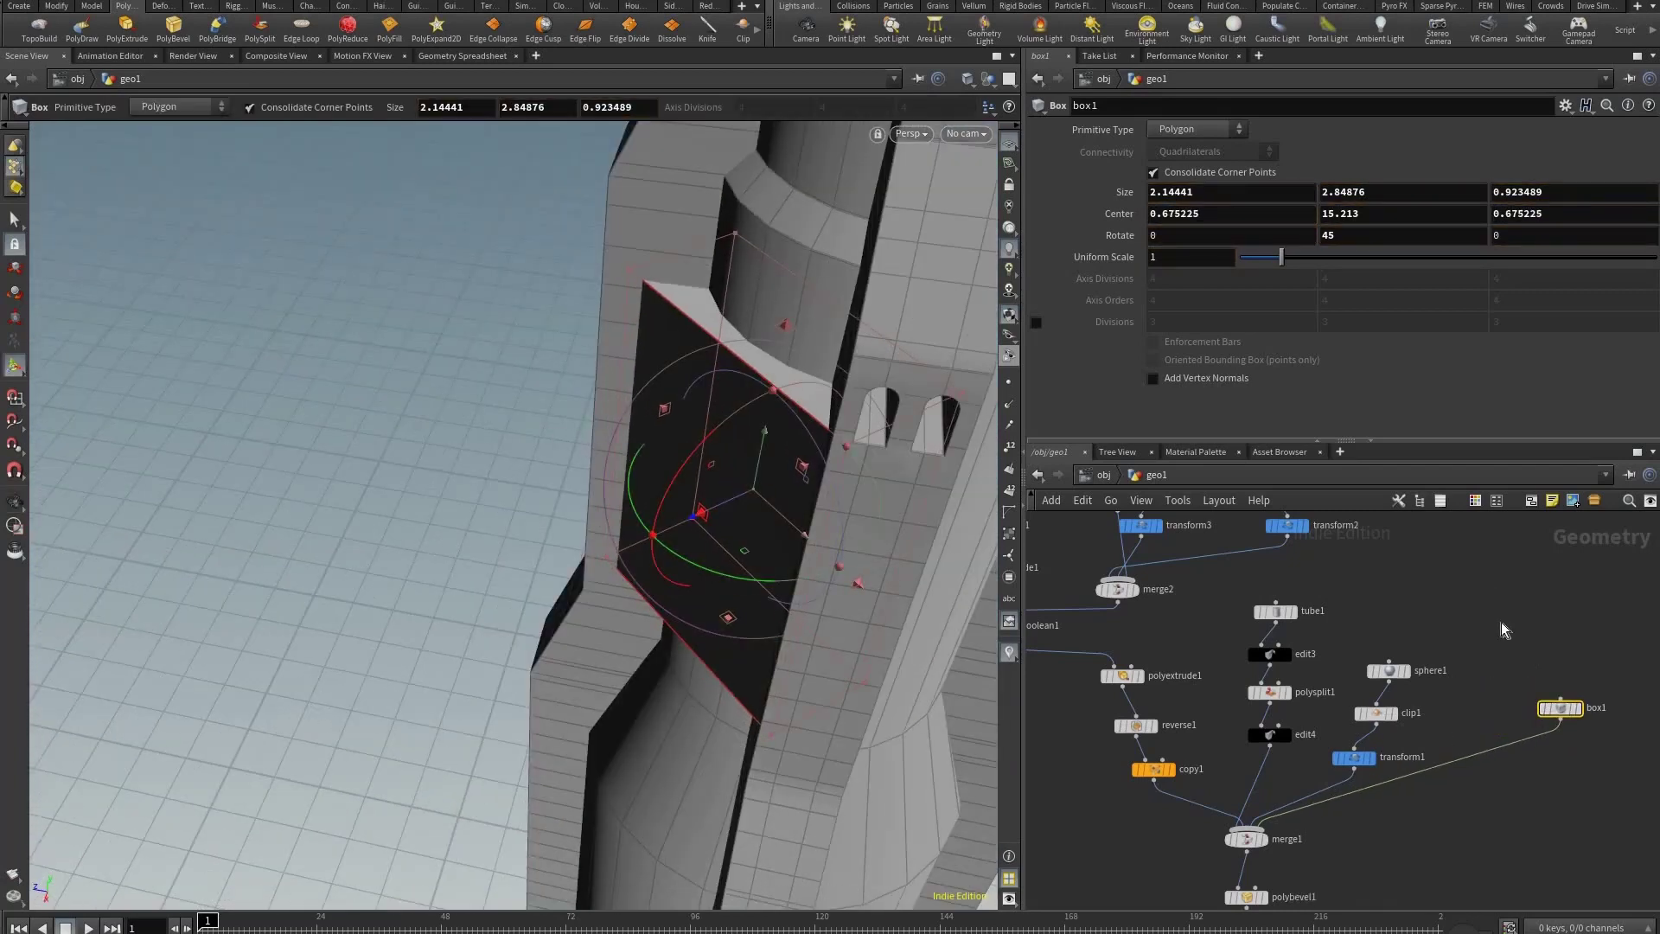
key(Tab)
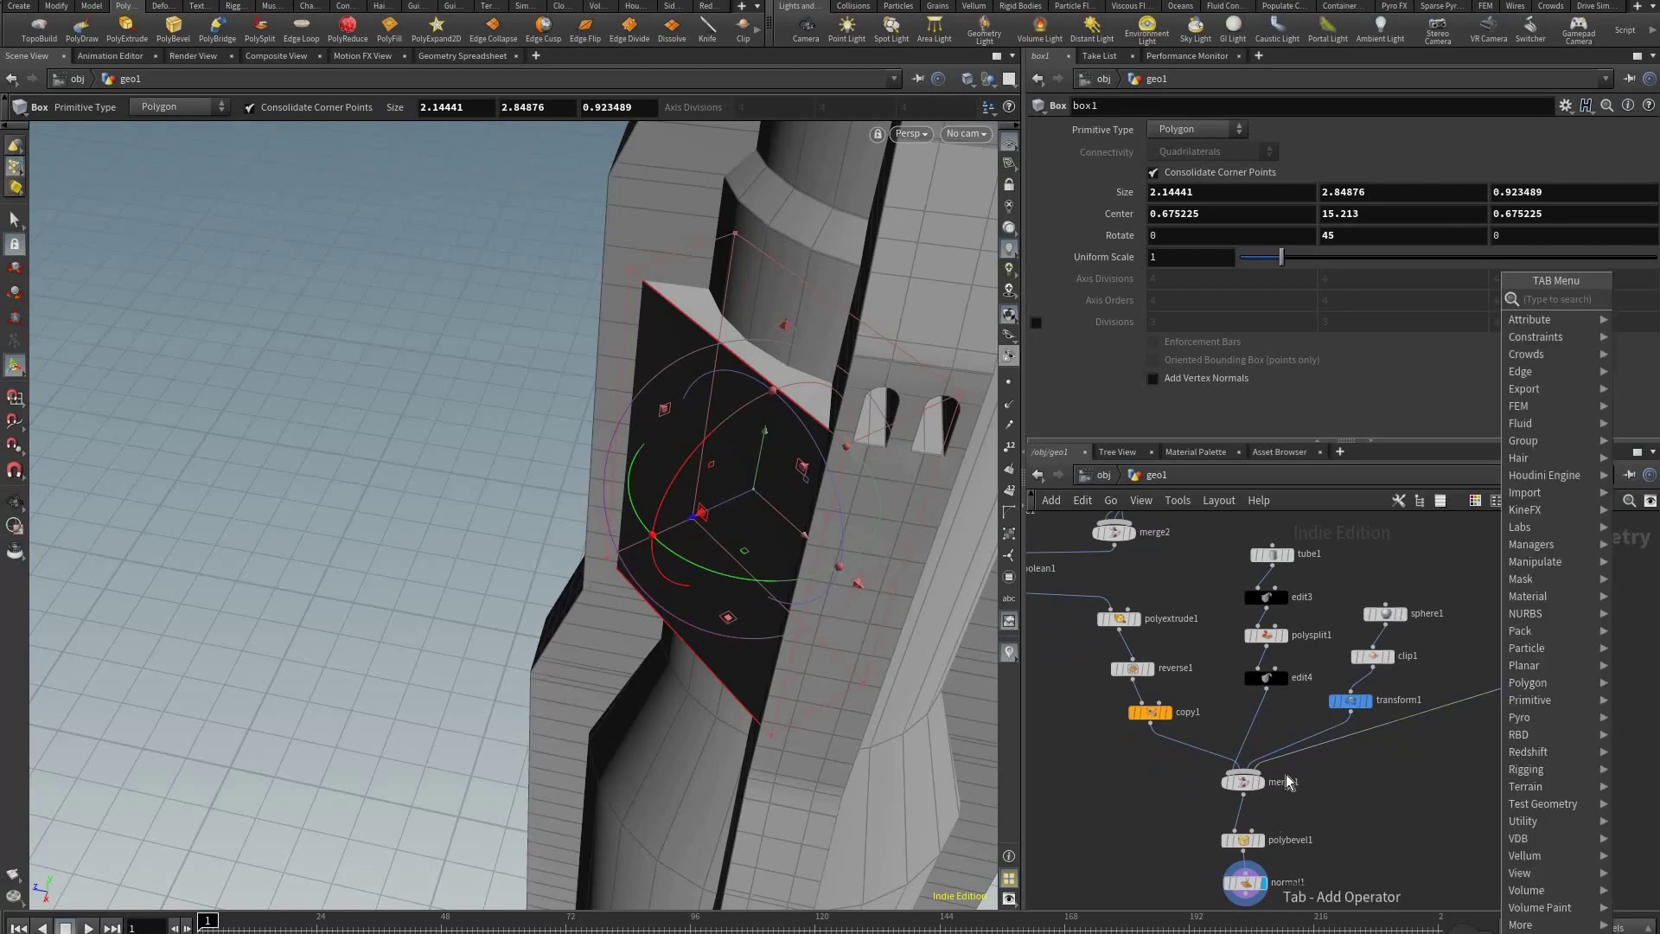
text(boolean)
key(Return)
click(1288, 728)
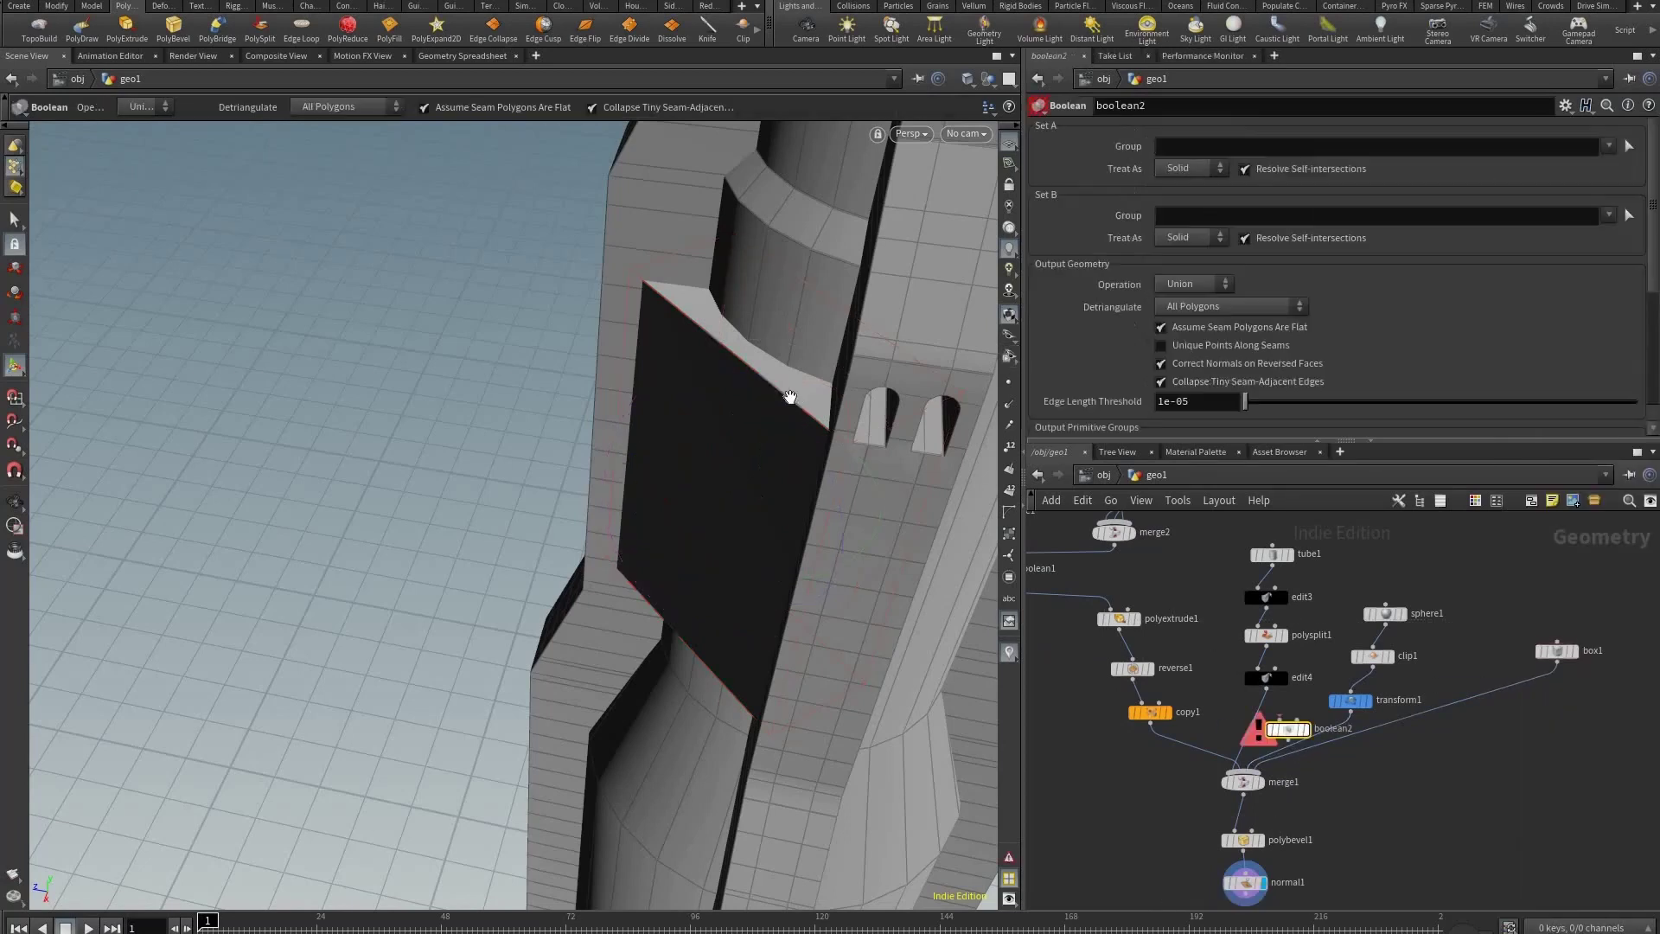
Wire the new Boolean between edit4 and merge1 as an A - B Subtract, with box1 as its second input
alt+drag(735, 300, 813, 290)
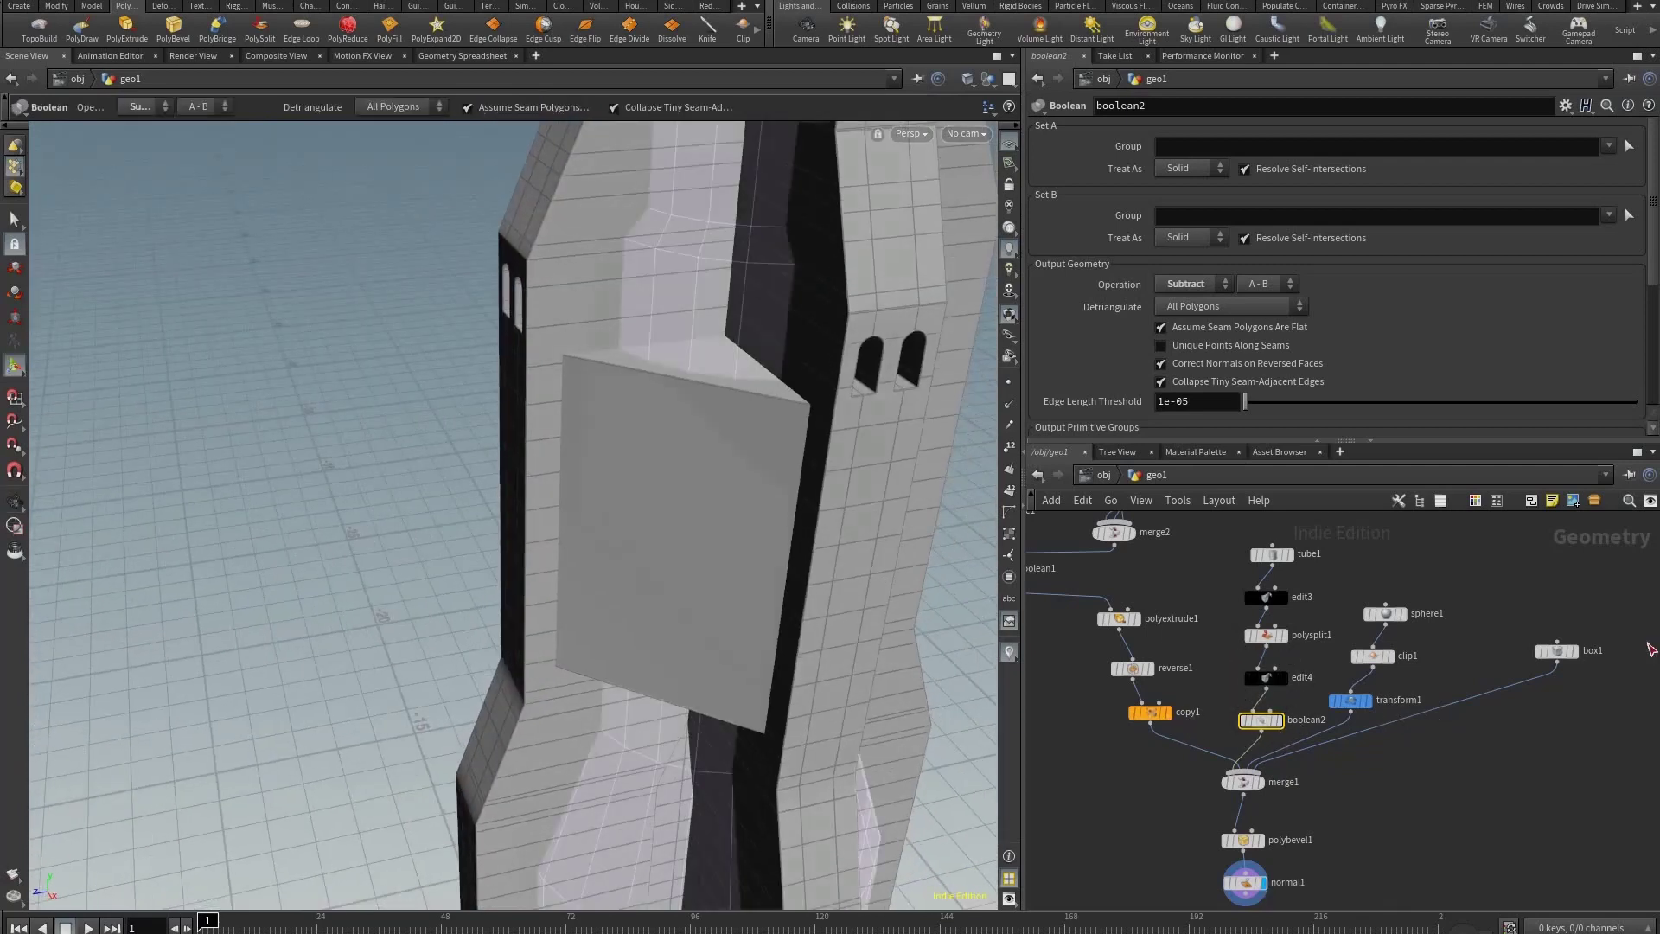
scroll(1426, 705, up, 3)
click(1325, 741)
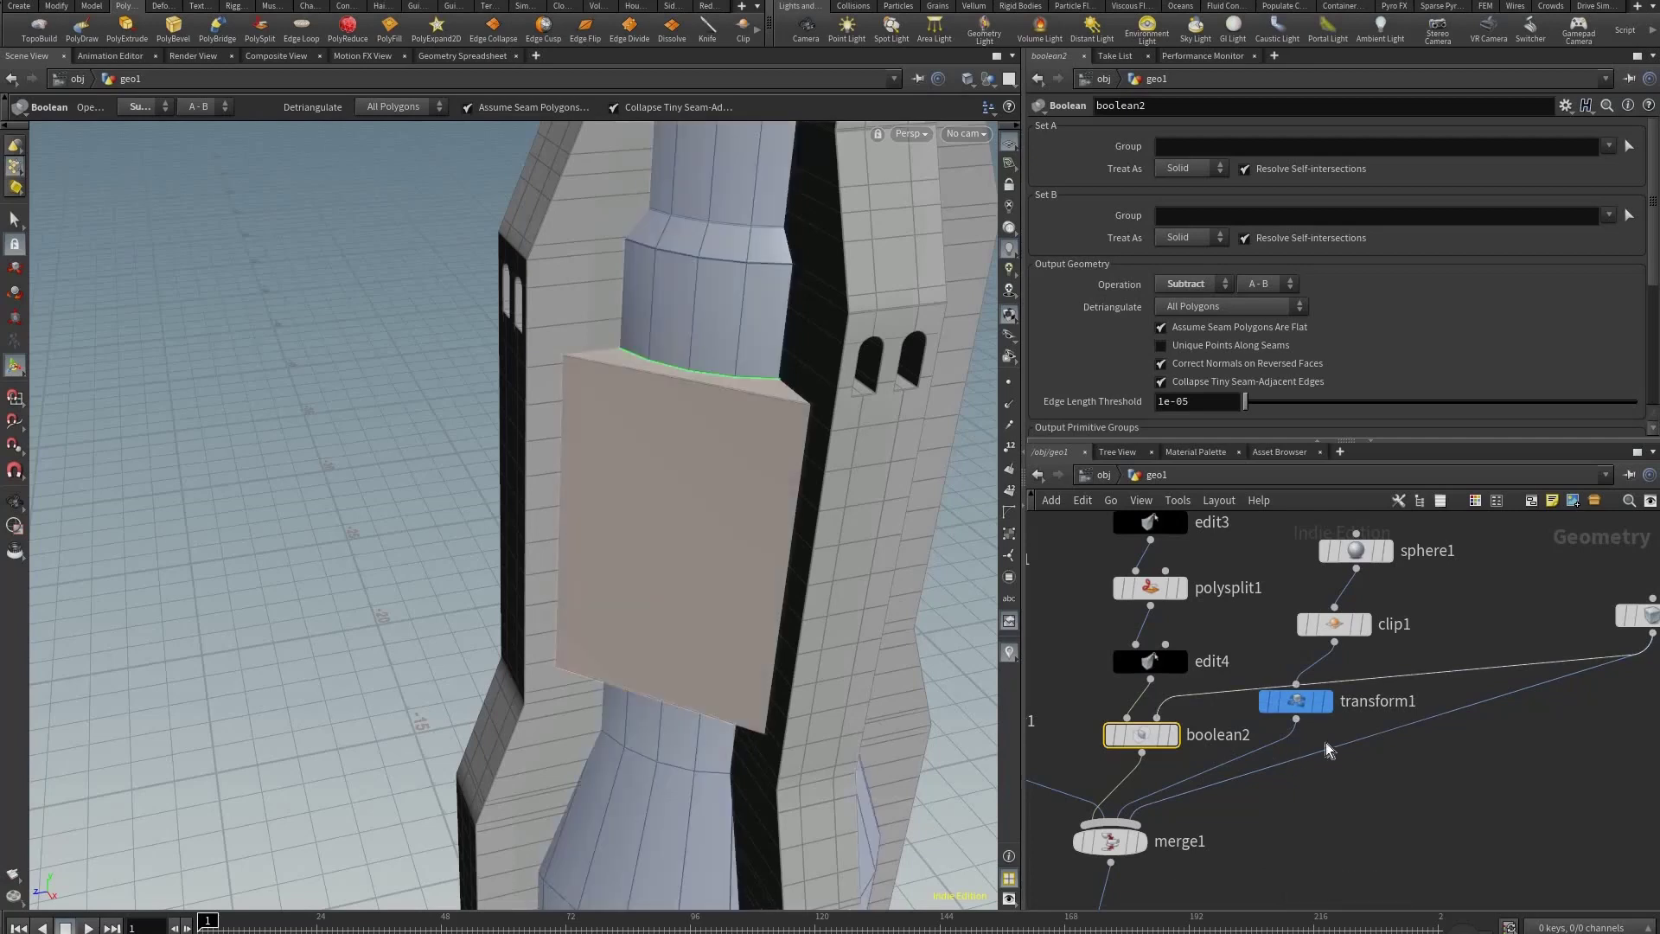
Show the output of merge1 in the viewport and view the column around the box
key(ctrl+z)
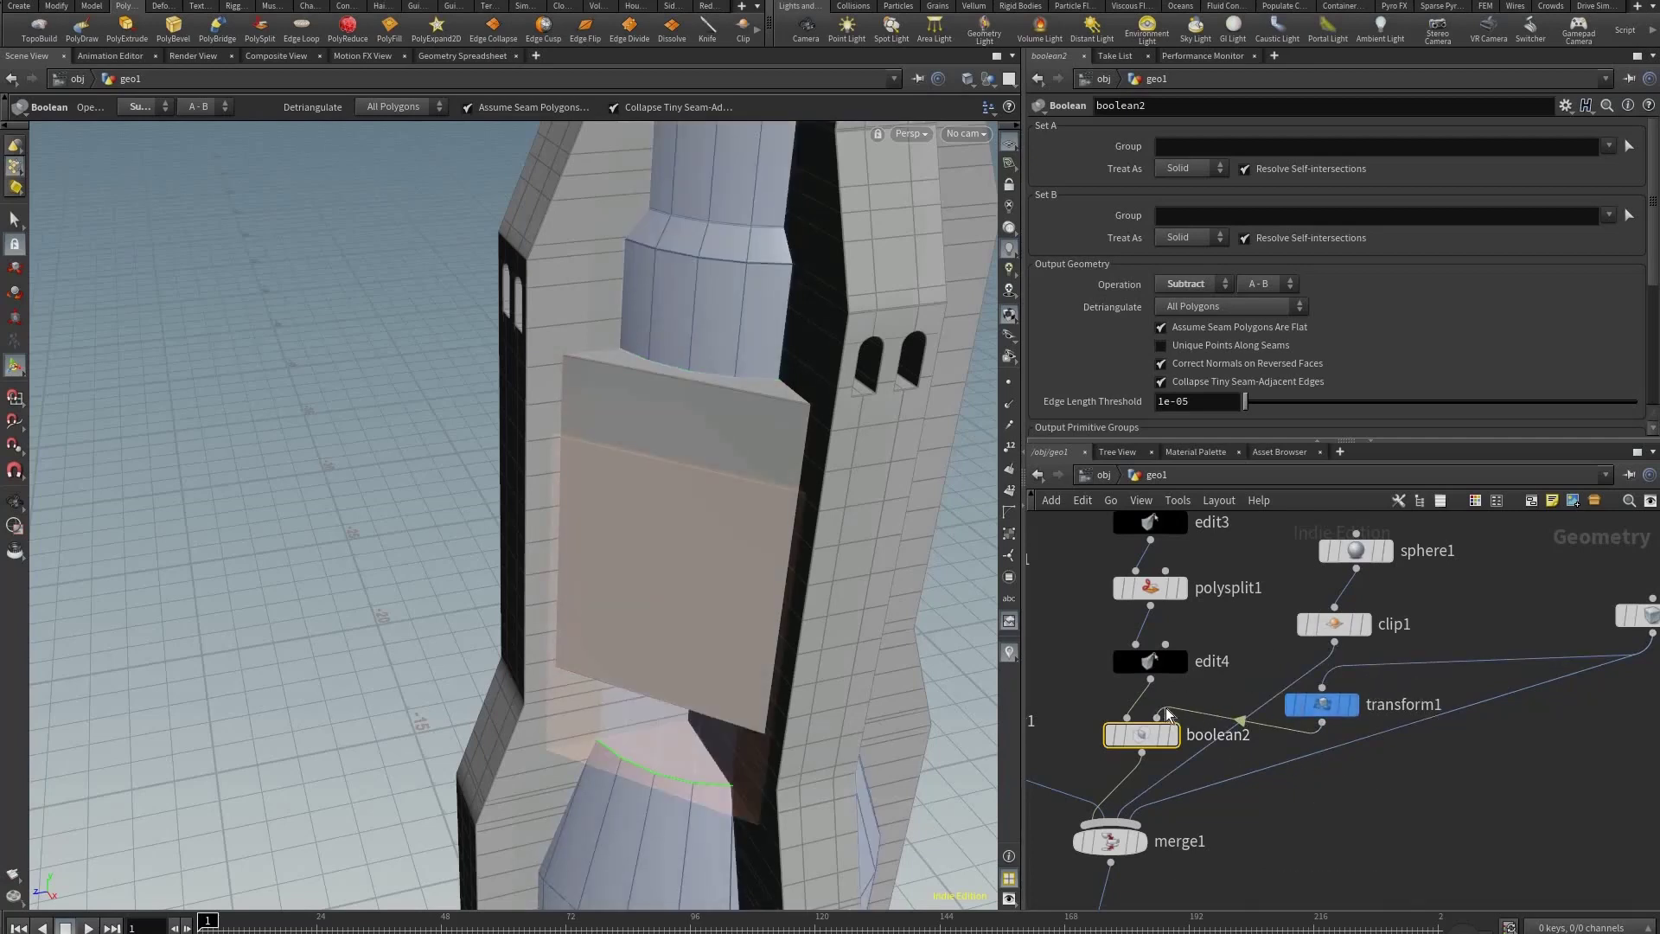
middle_drag(1165, 714, 1189, 690)
click(1198, 711)
key(Escape)
drag(740, 579, 761, 605)
middle_drag(1620, 694, 1420, 720)
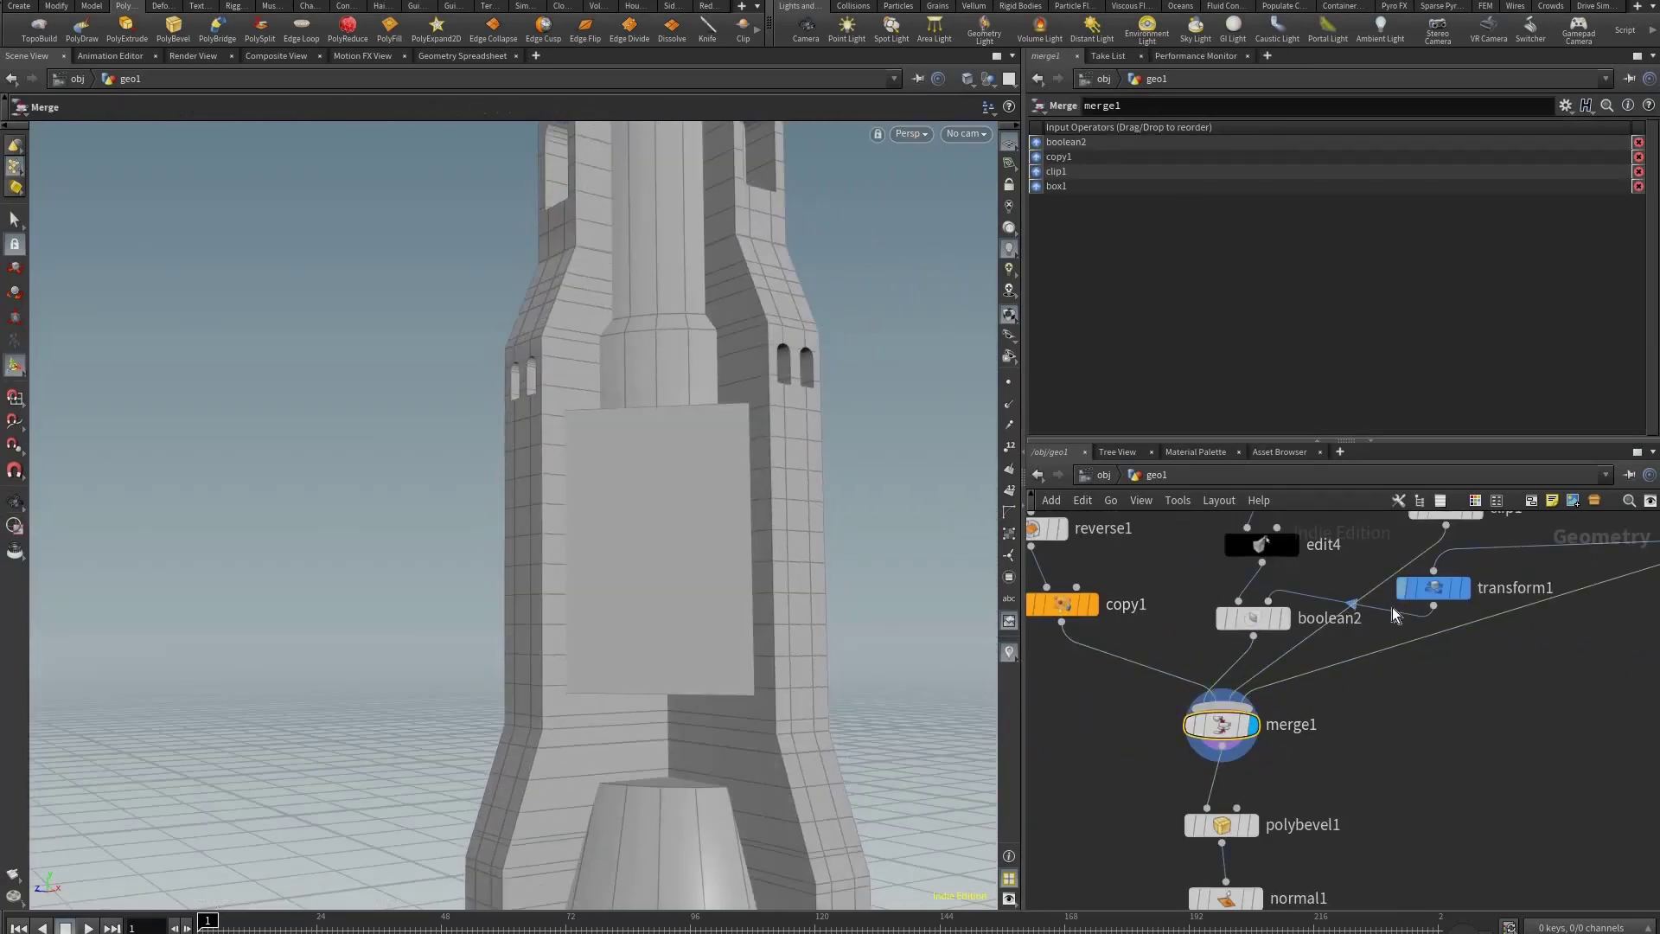
Detach transform1 from the wire between box1 and boolean2 and reinsert it between clip1 and merge1
middle_drag(1368, 594, 1289, 628)
drag(1355, 621, 1461, 616)
drag(1291, 627, 1398, 659)
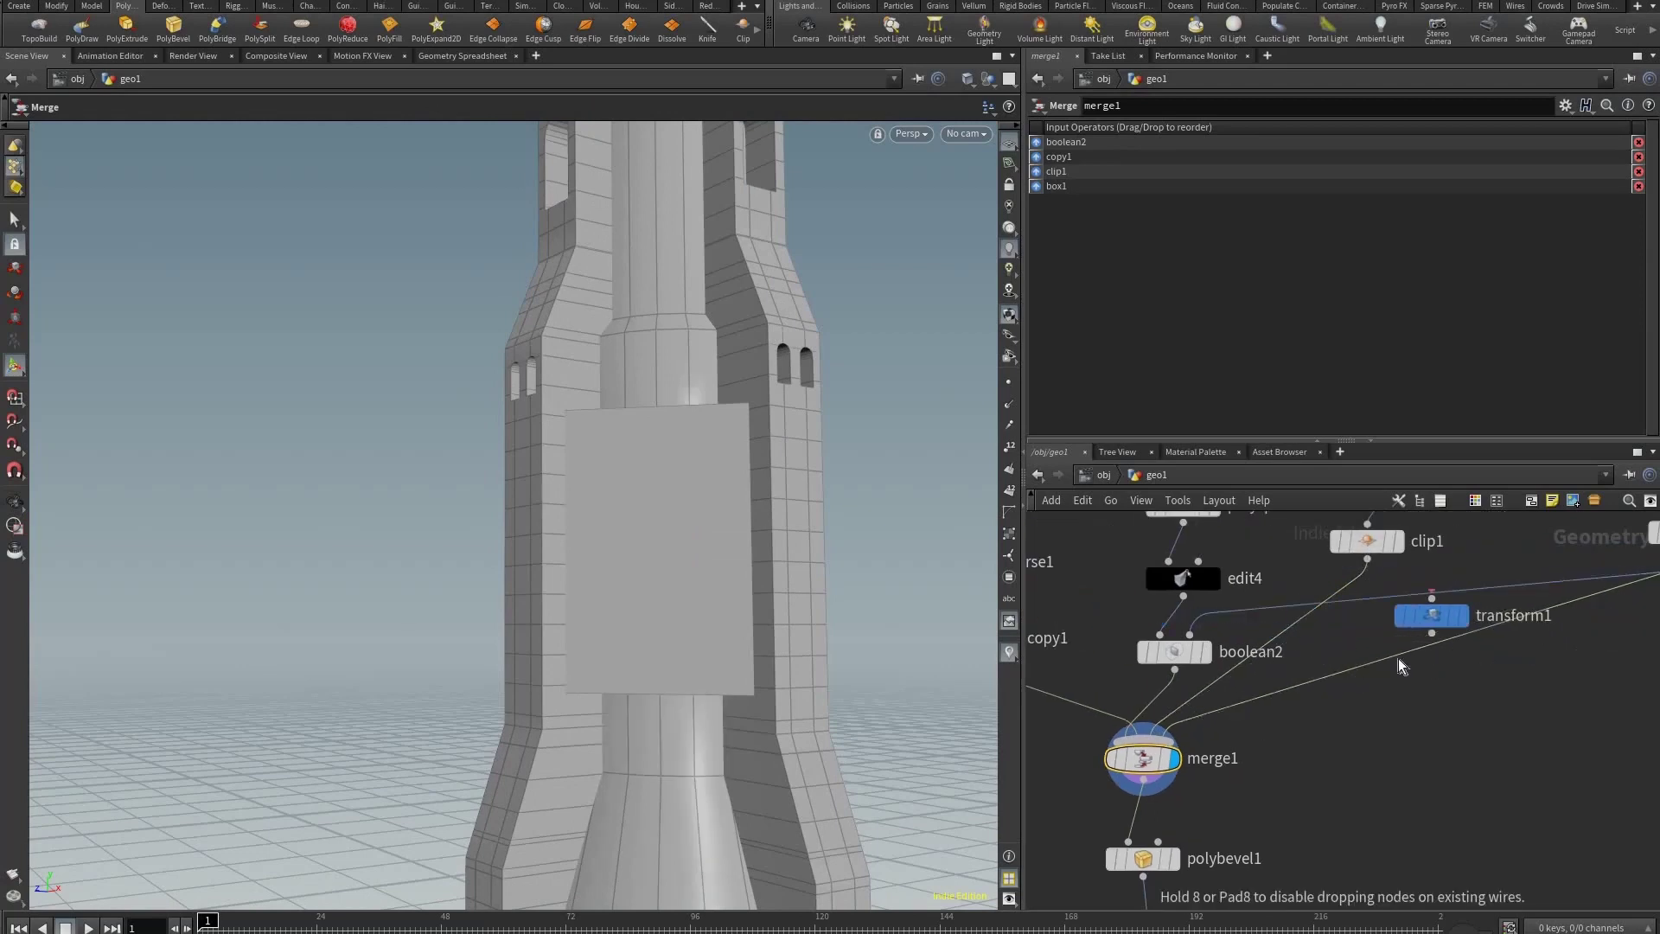
mouse_move(1281, 629)
mouse_down()
mouse_move(1308, 650)
mouse_move(1306, 637)
mouse_up()
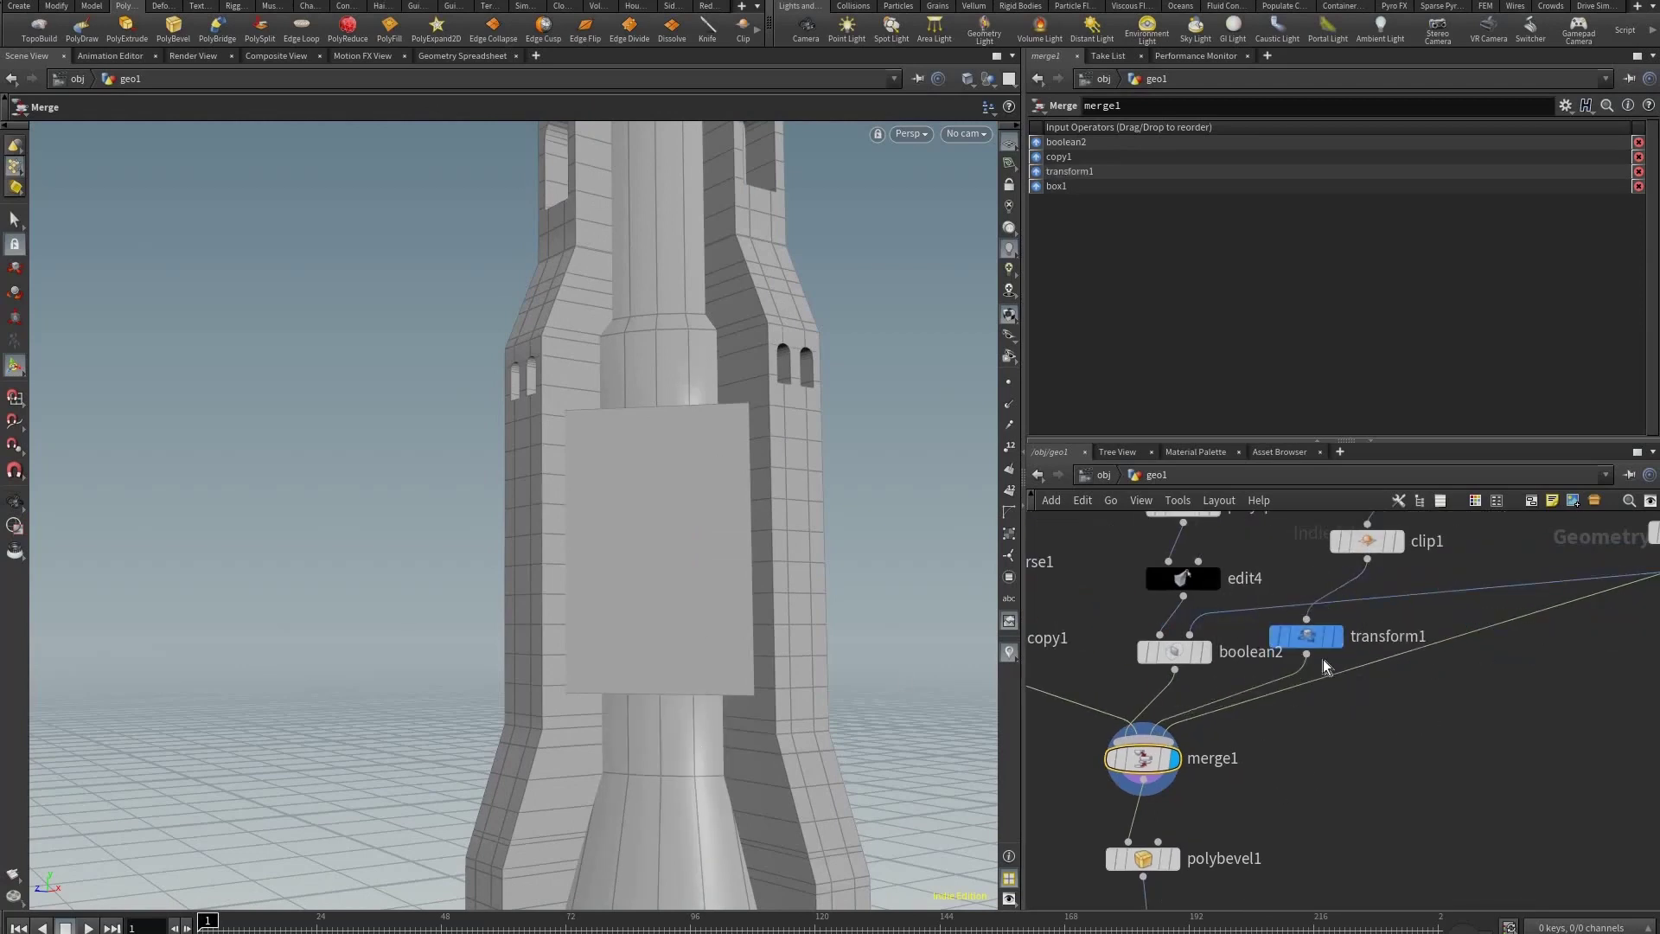
Lower the top face of box1 to a height of about 2.70 and a center height of about 15.14
middle_drag(1600, 629, 1447, 708)
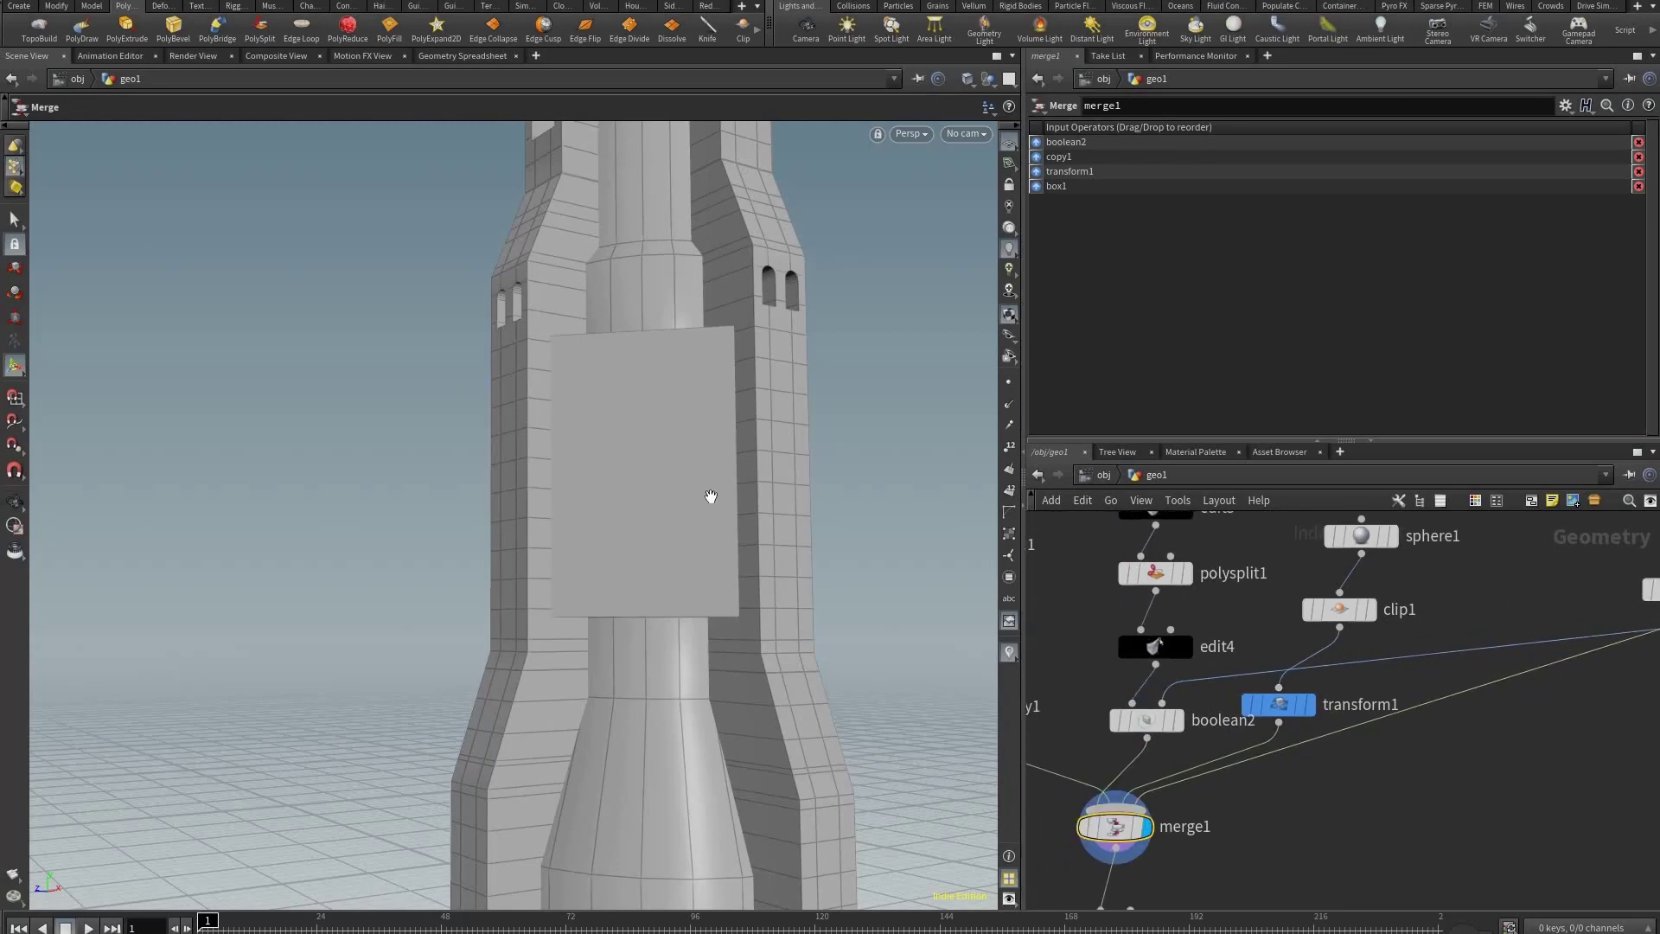
key(space)
drag(704, 470, 658, 394)
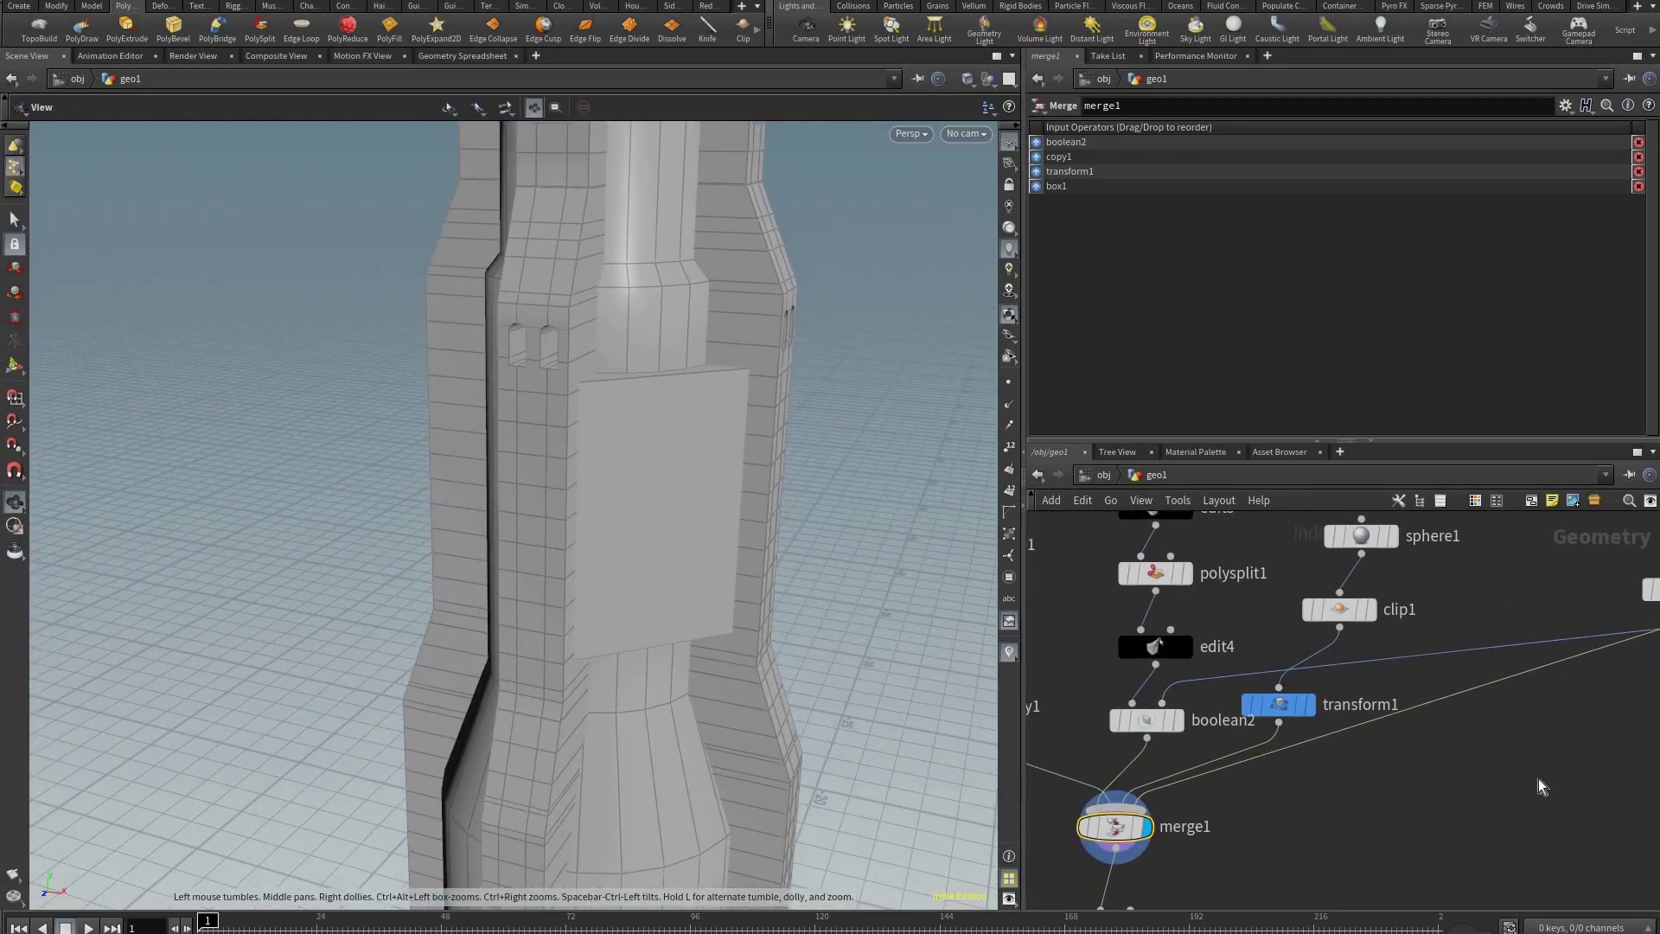
drag(843, 510, 786, 493)
right_drag(786, 493, 619, 429)
middle_drag(1480, 731, 1326, 765)
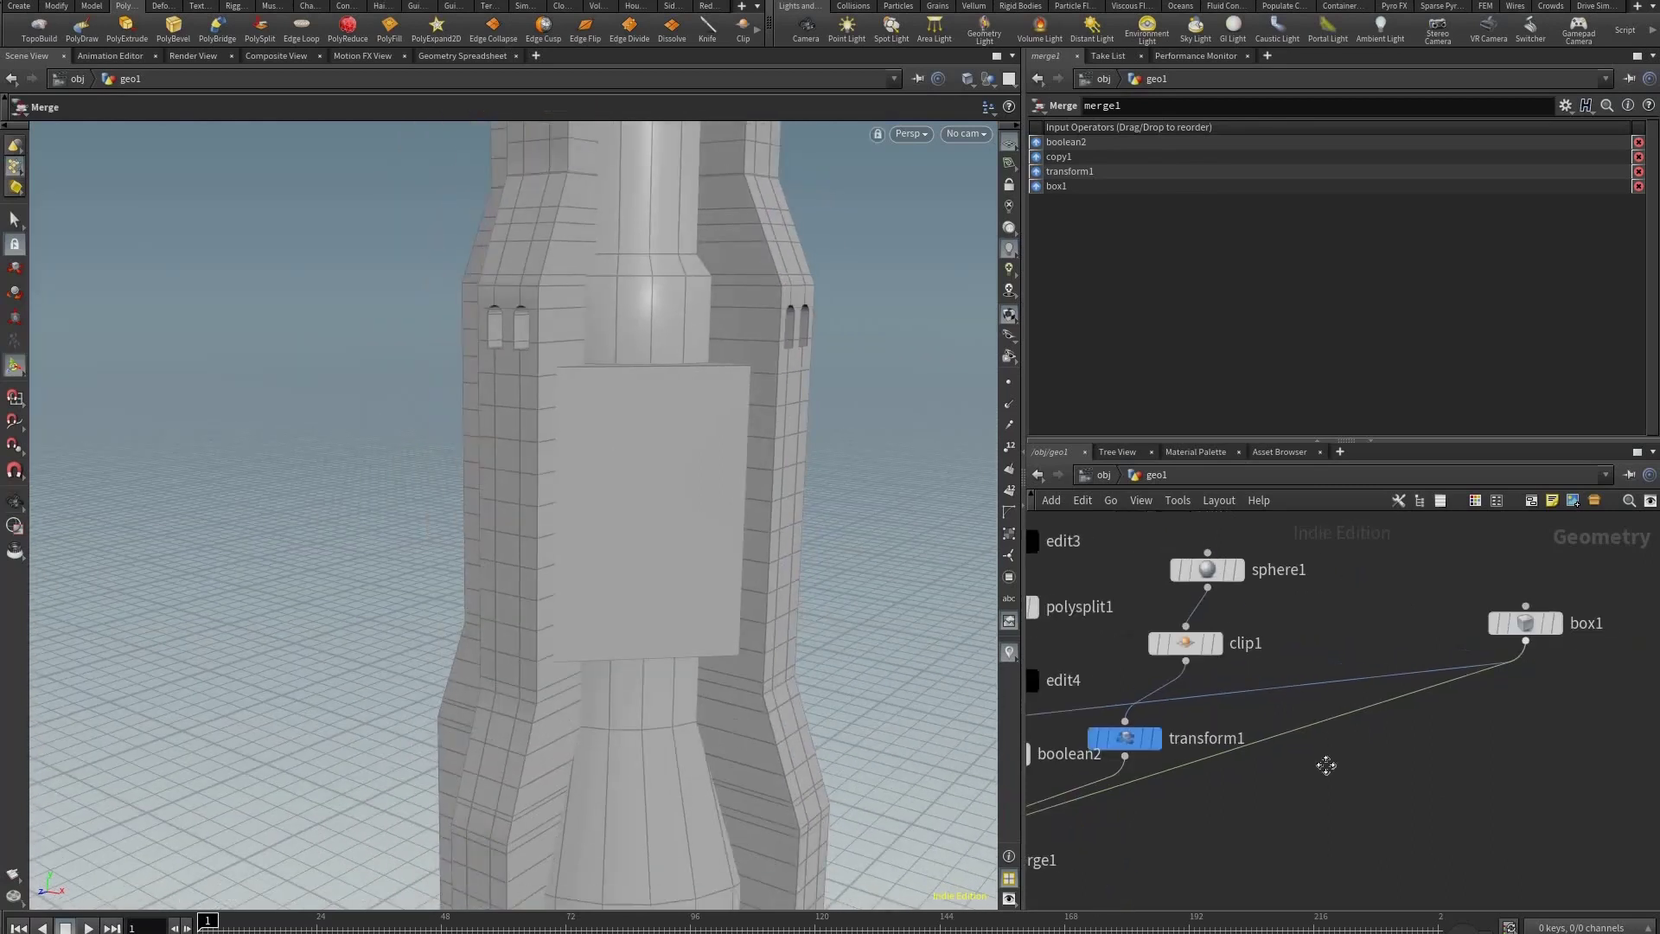
drag(622, 485, 679, 488)
middle_drag(1385, 800, 1347, 762)
drag(1486, 583, 1522, 604)
middle_drag(1332, 732, 1490, 683)
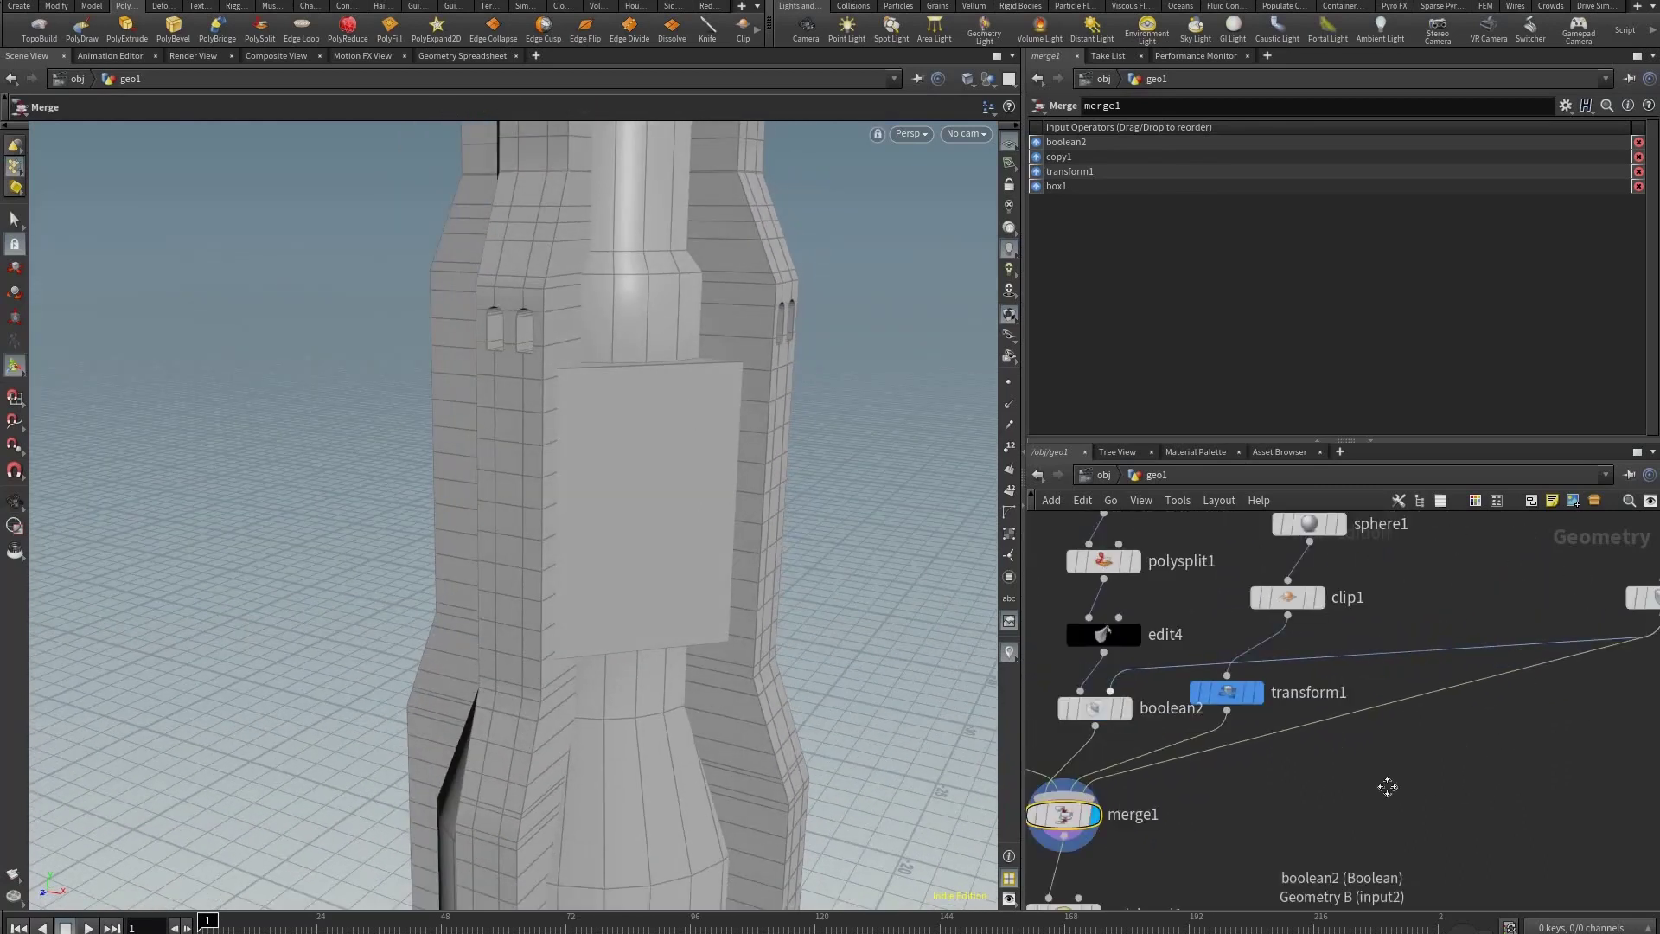
click(637, 394)
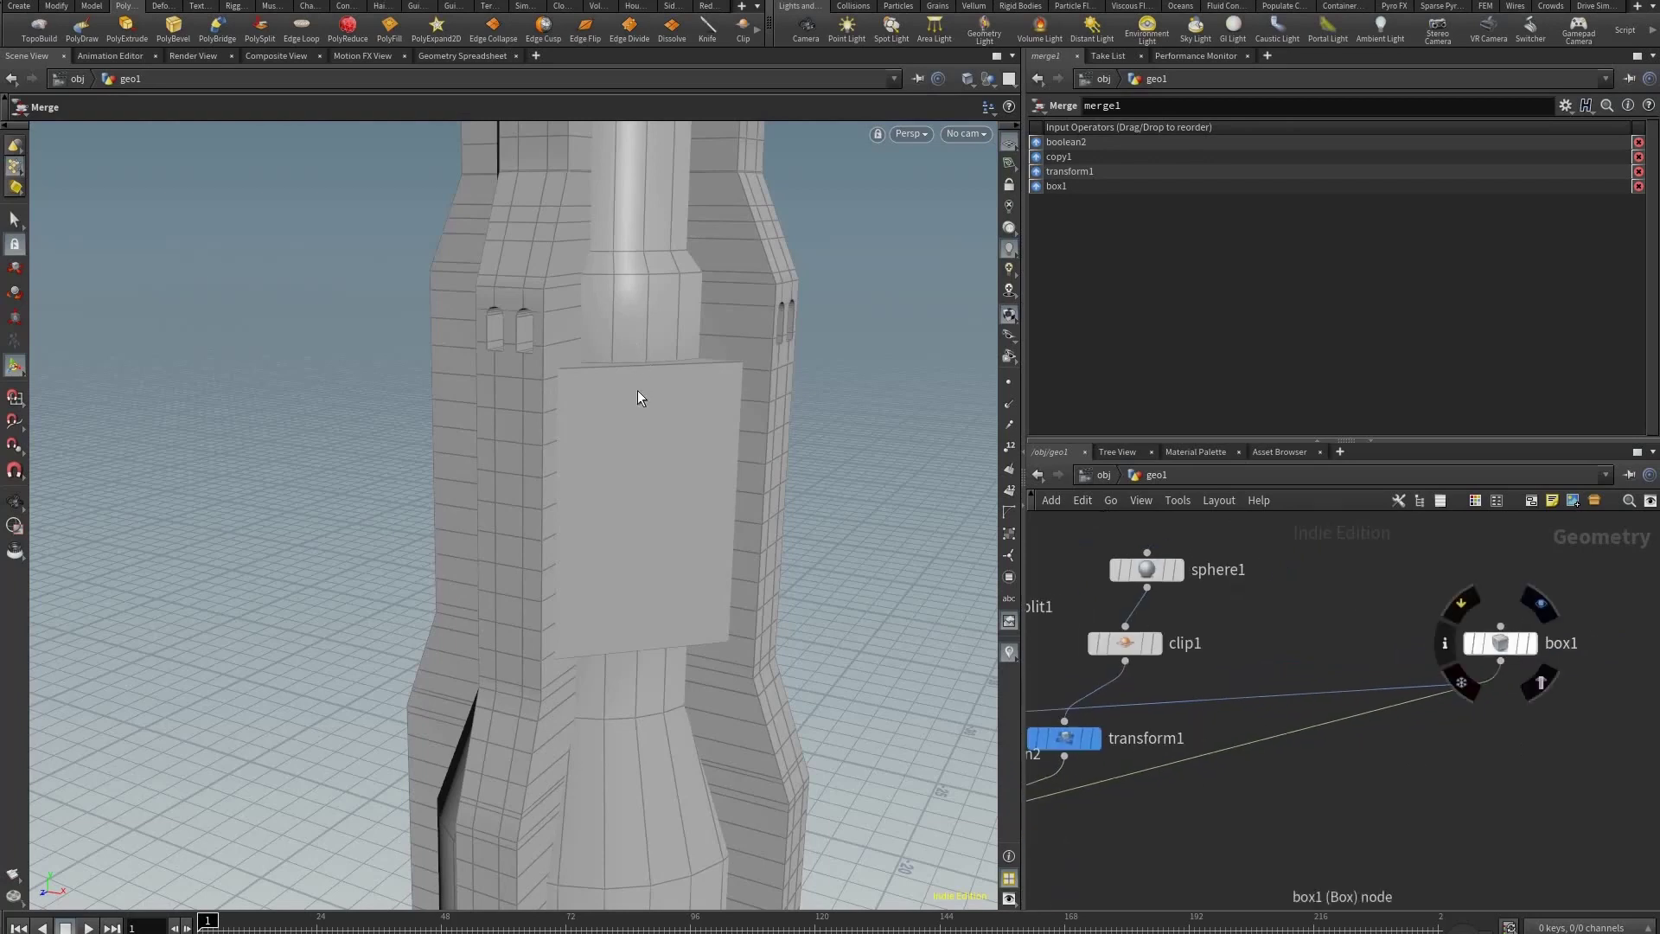
drag(637, 358, 637, 386)
Move the sphere1, clip1 and transform1 nodes up and away from boolean2 to tidy the network
middle_drag(1165, 839, 1425, 817)
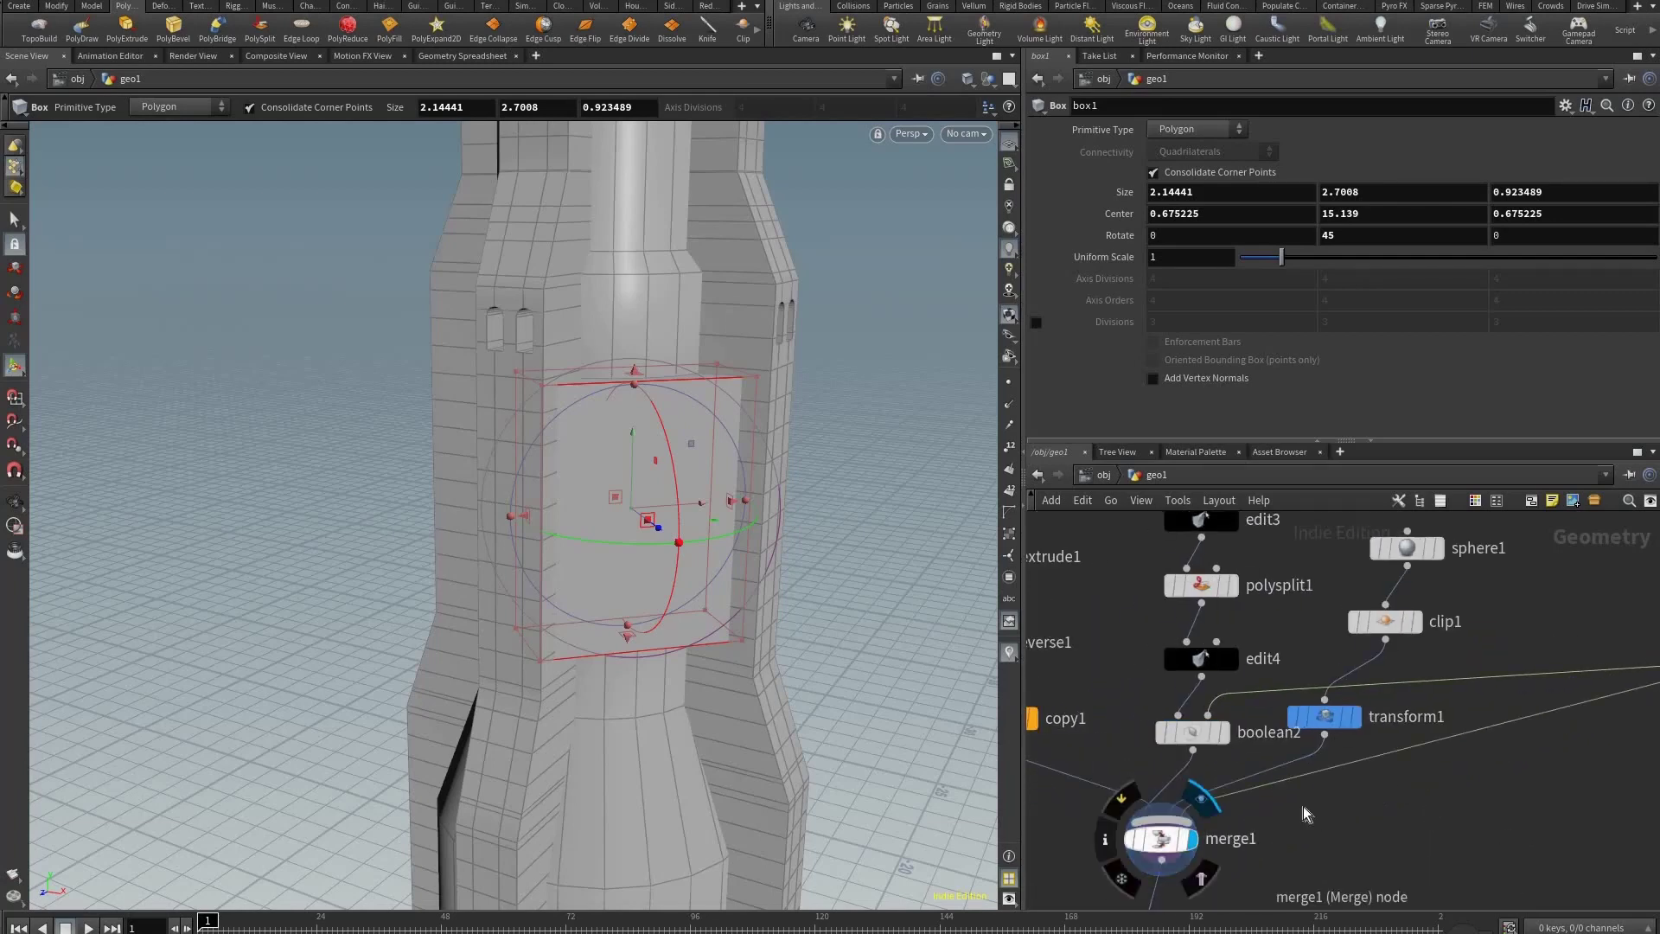
key(h)
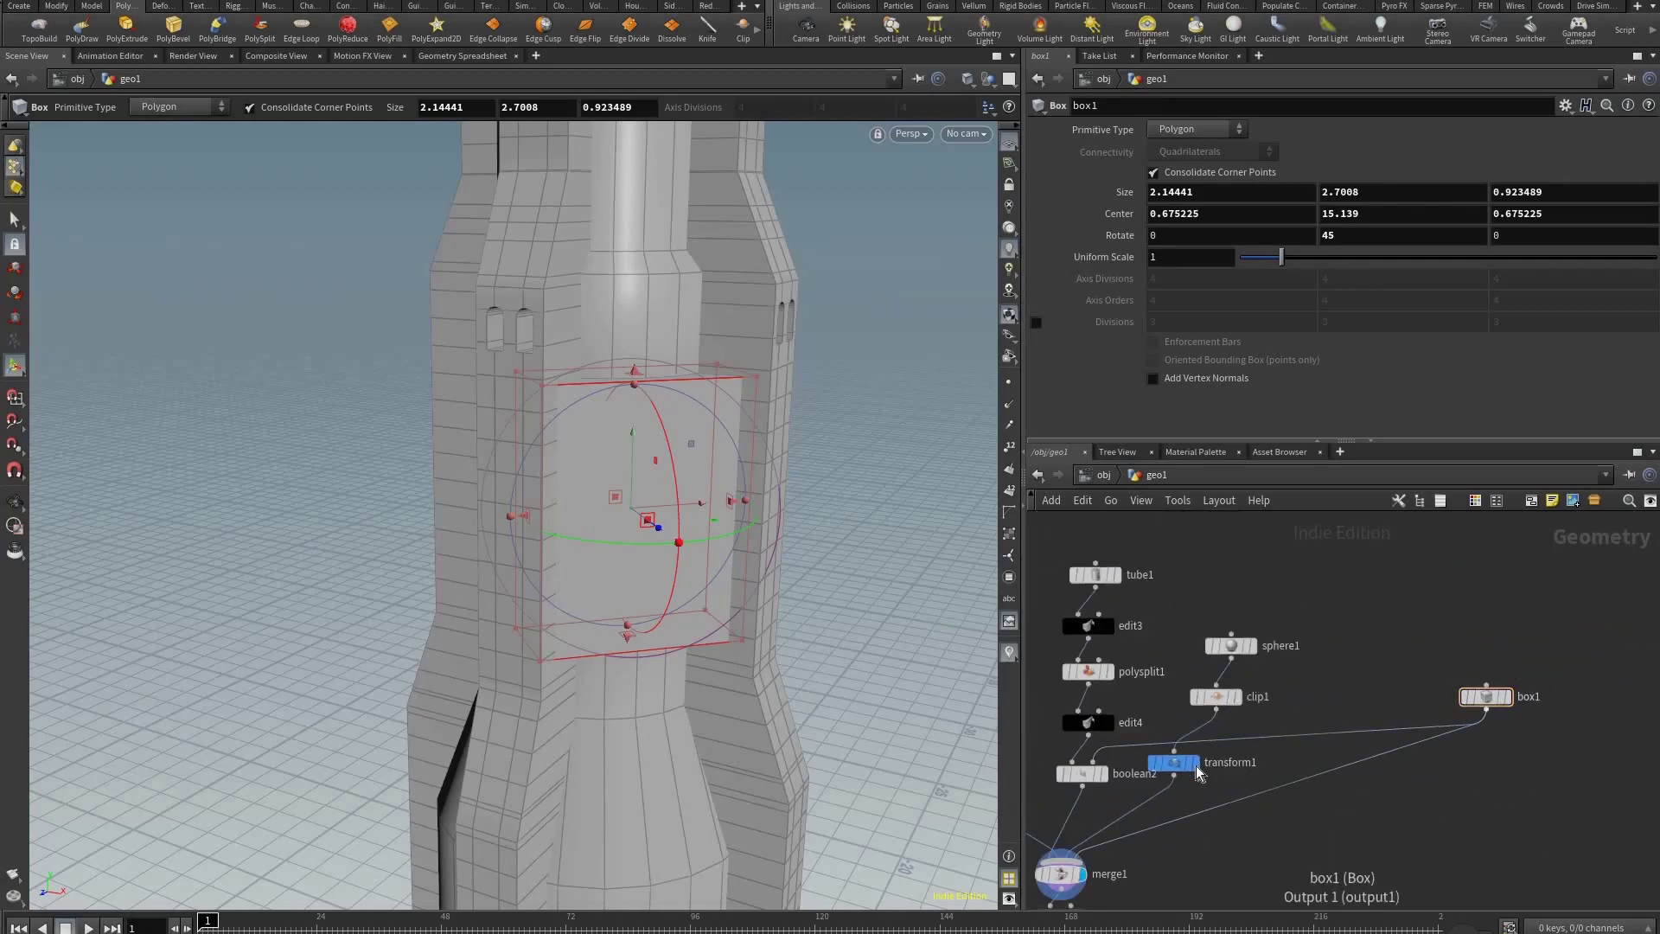
drag(1223, 715, 1415, 603)
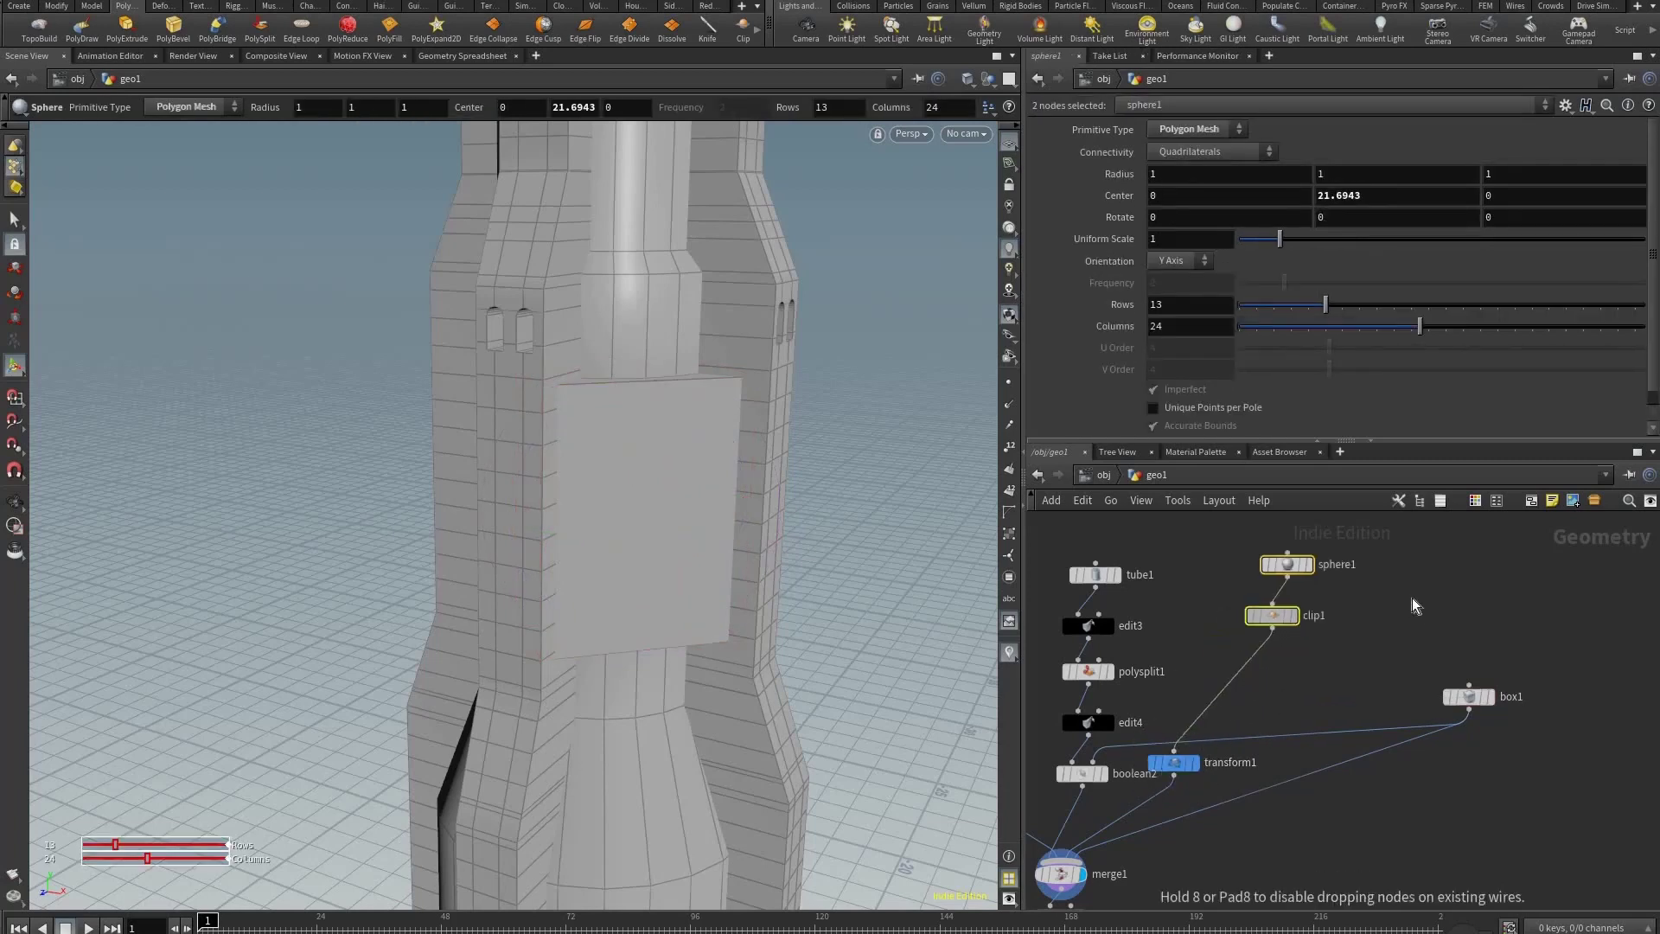
click(1338, 655)
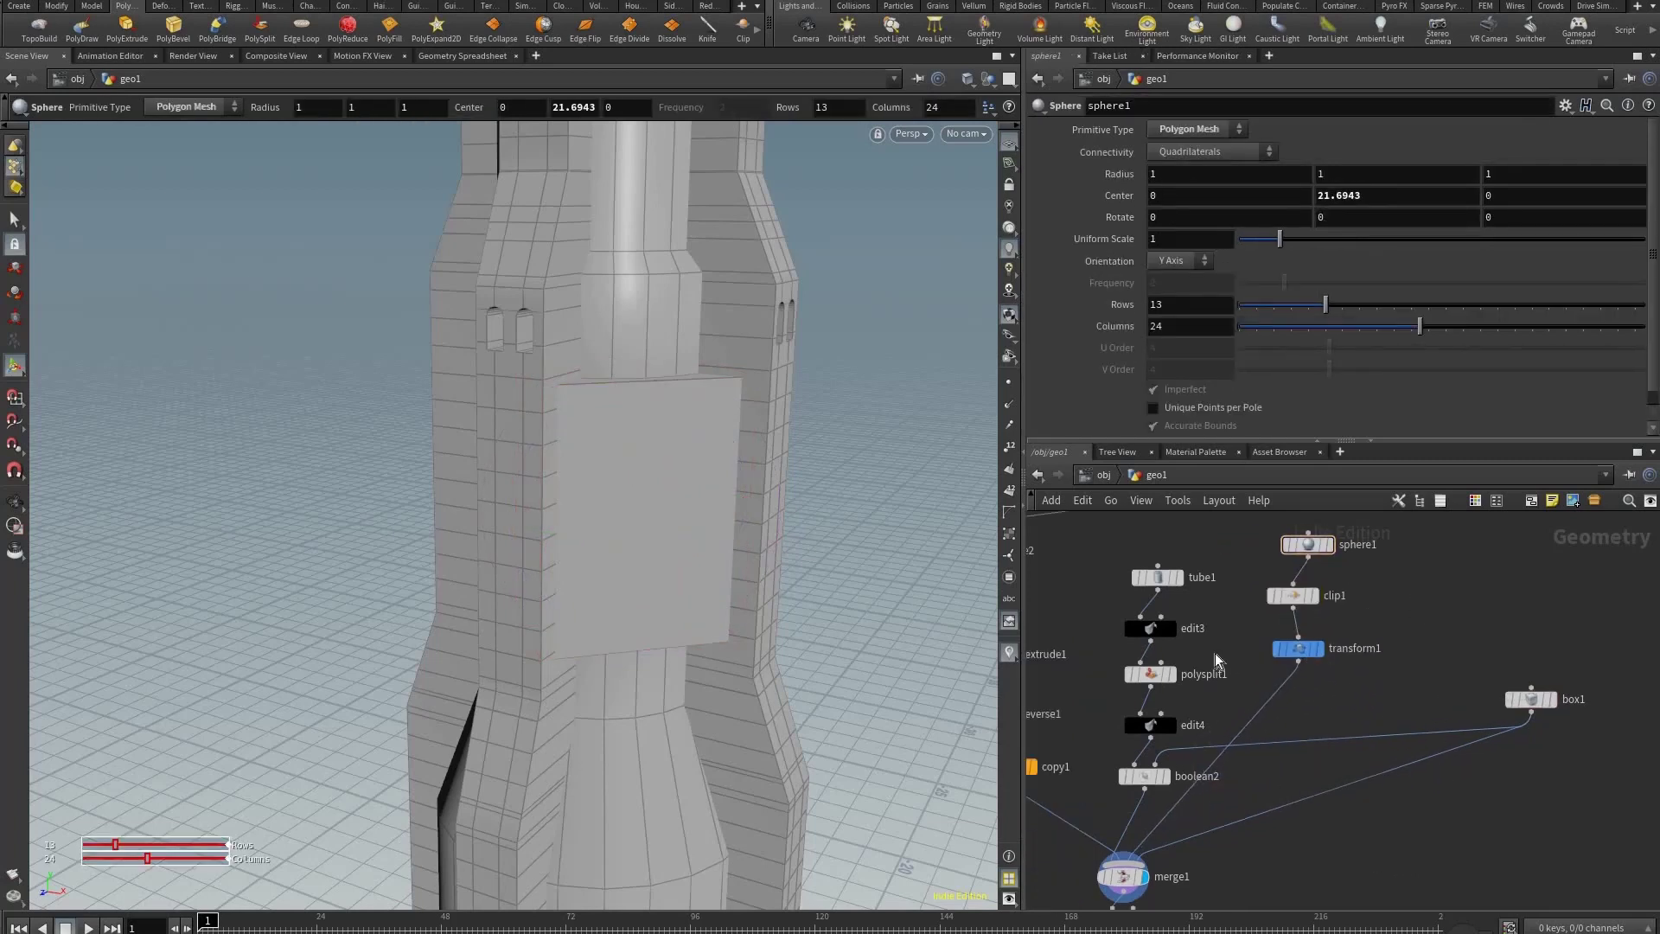
key(h)
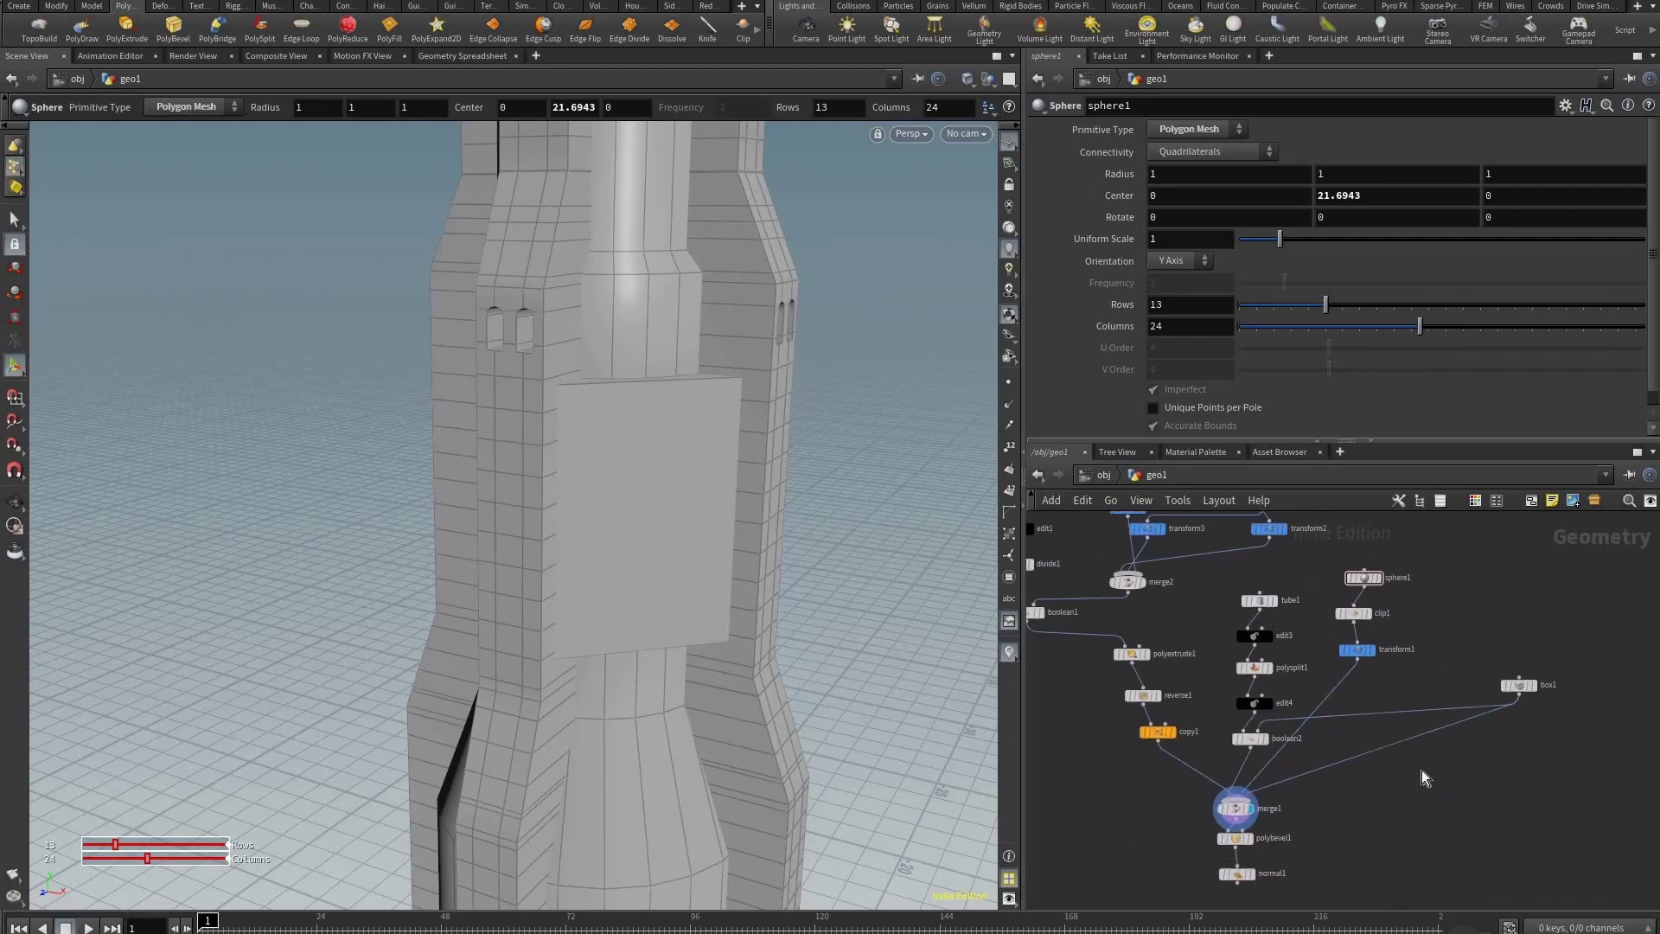
Insert another Boolean node between box1 and merge1, set to Subtract with A - B
key(Tab)
click(1405, 748)
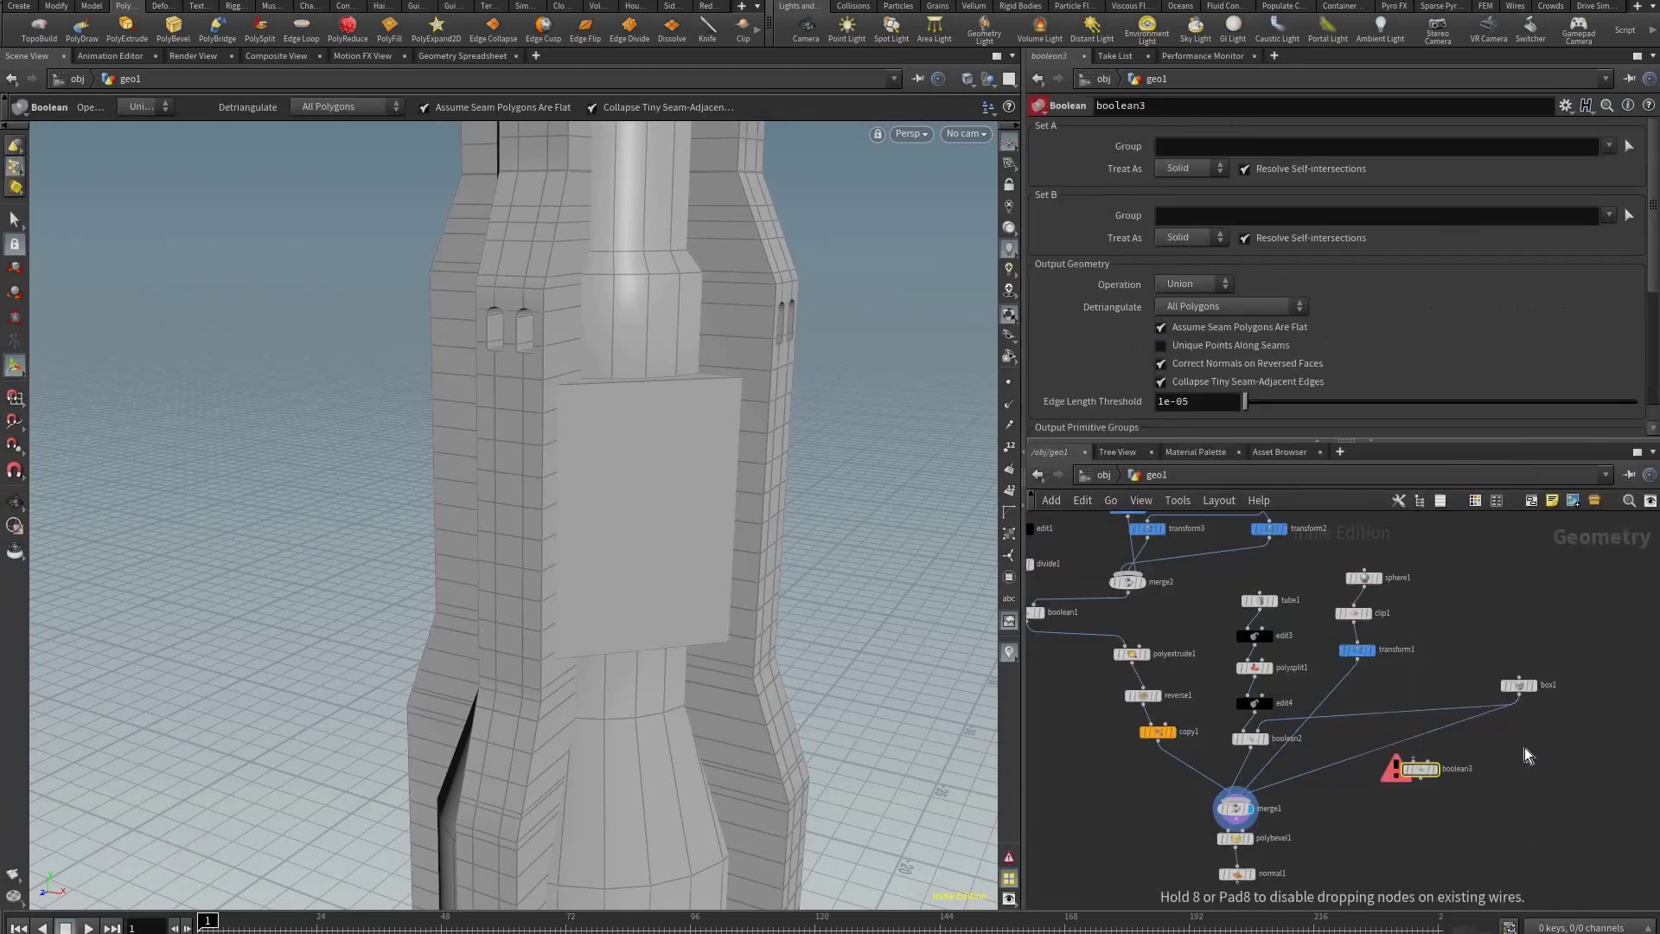
click(1530, 747)
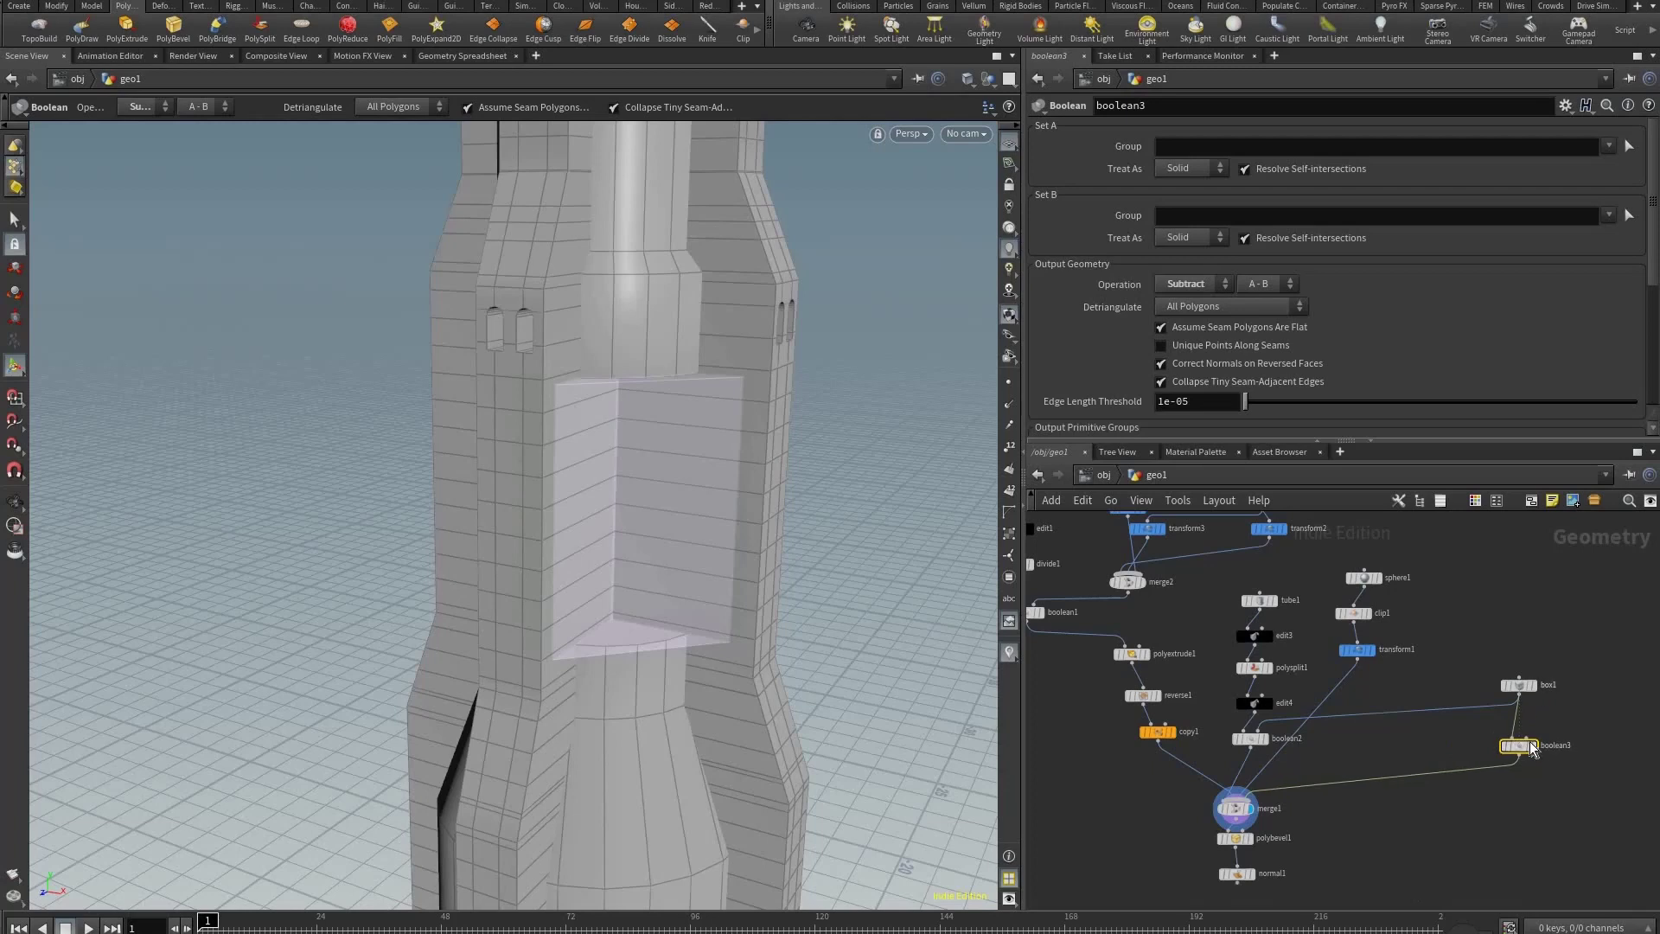
Duplicate transform2 beside the original, fed by polyfill1, wire the copy into boolean3's second input and display it
click(1519, 686)
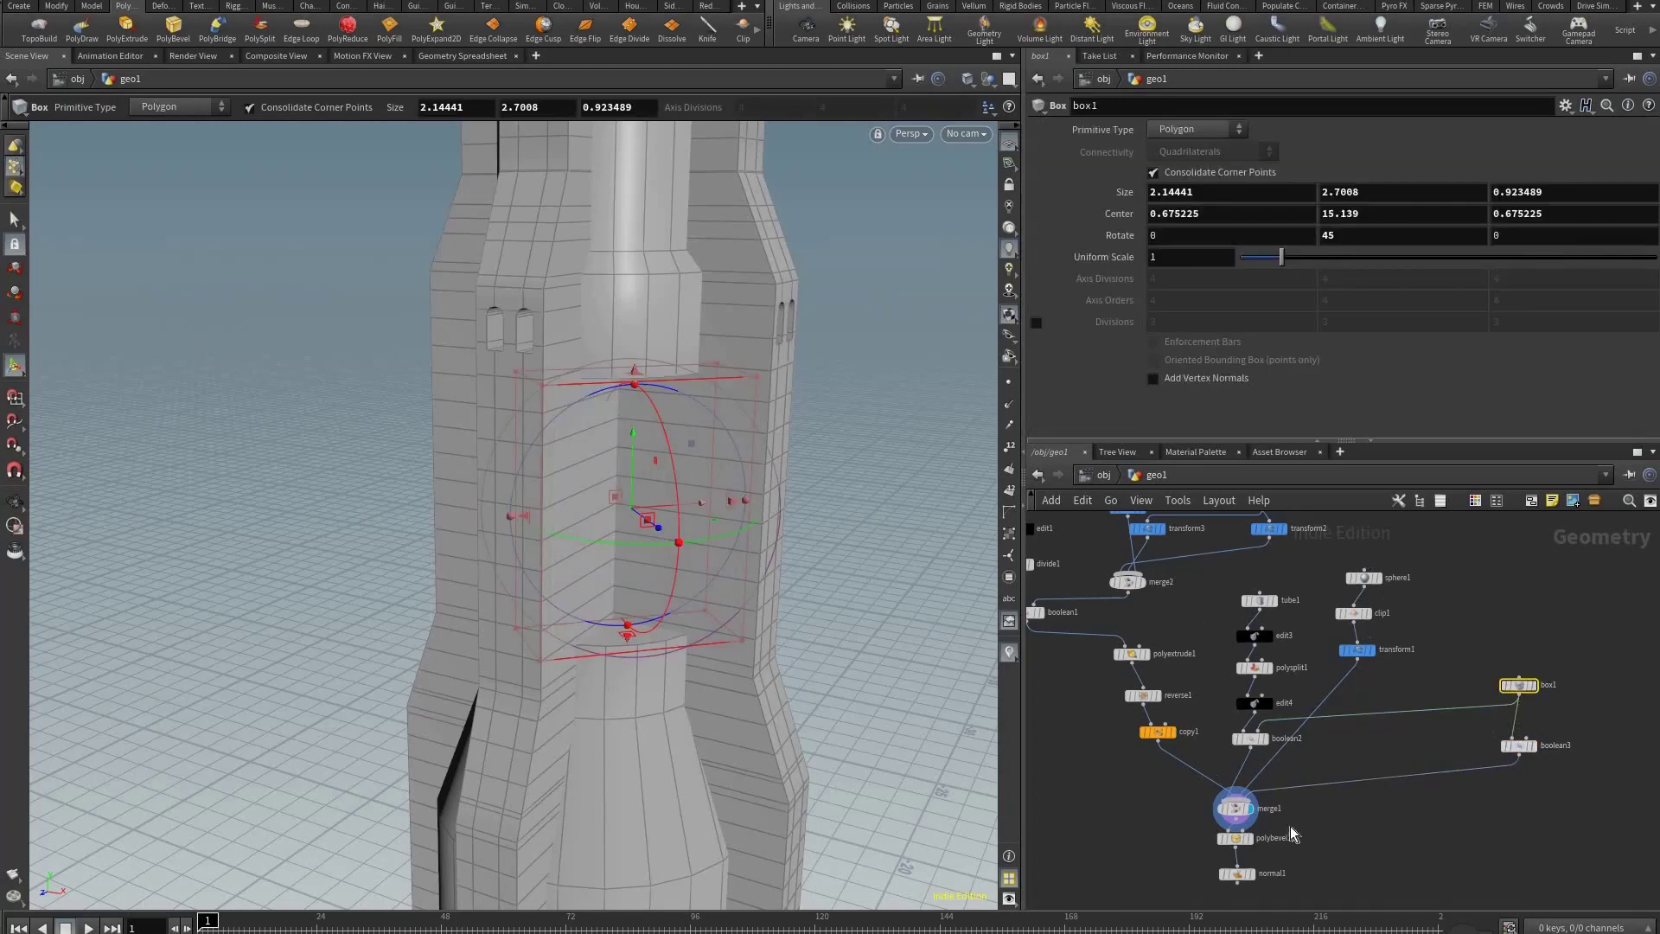
middle_drag(1313, 521, 1323, 651)
middle_drag(1188, 529, 1144, 634)
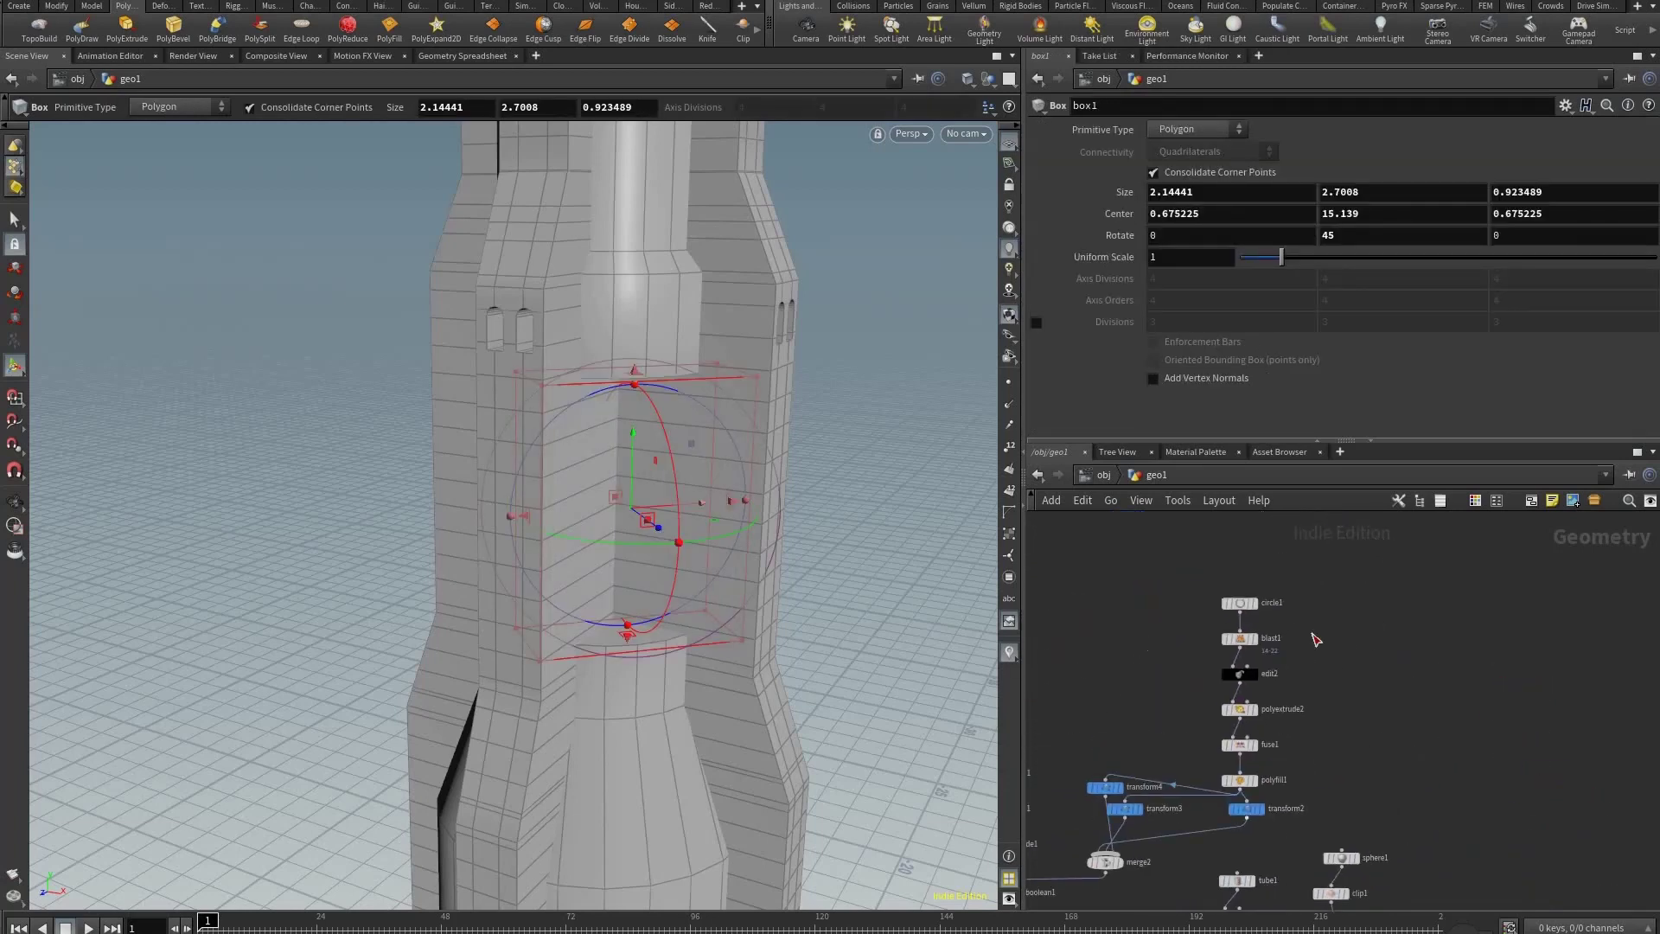
middle_drag(1394, 752, 1286, 577)
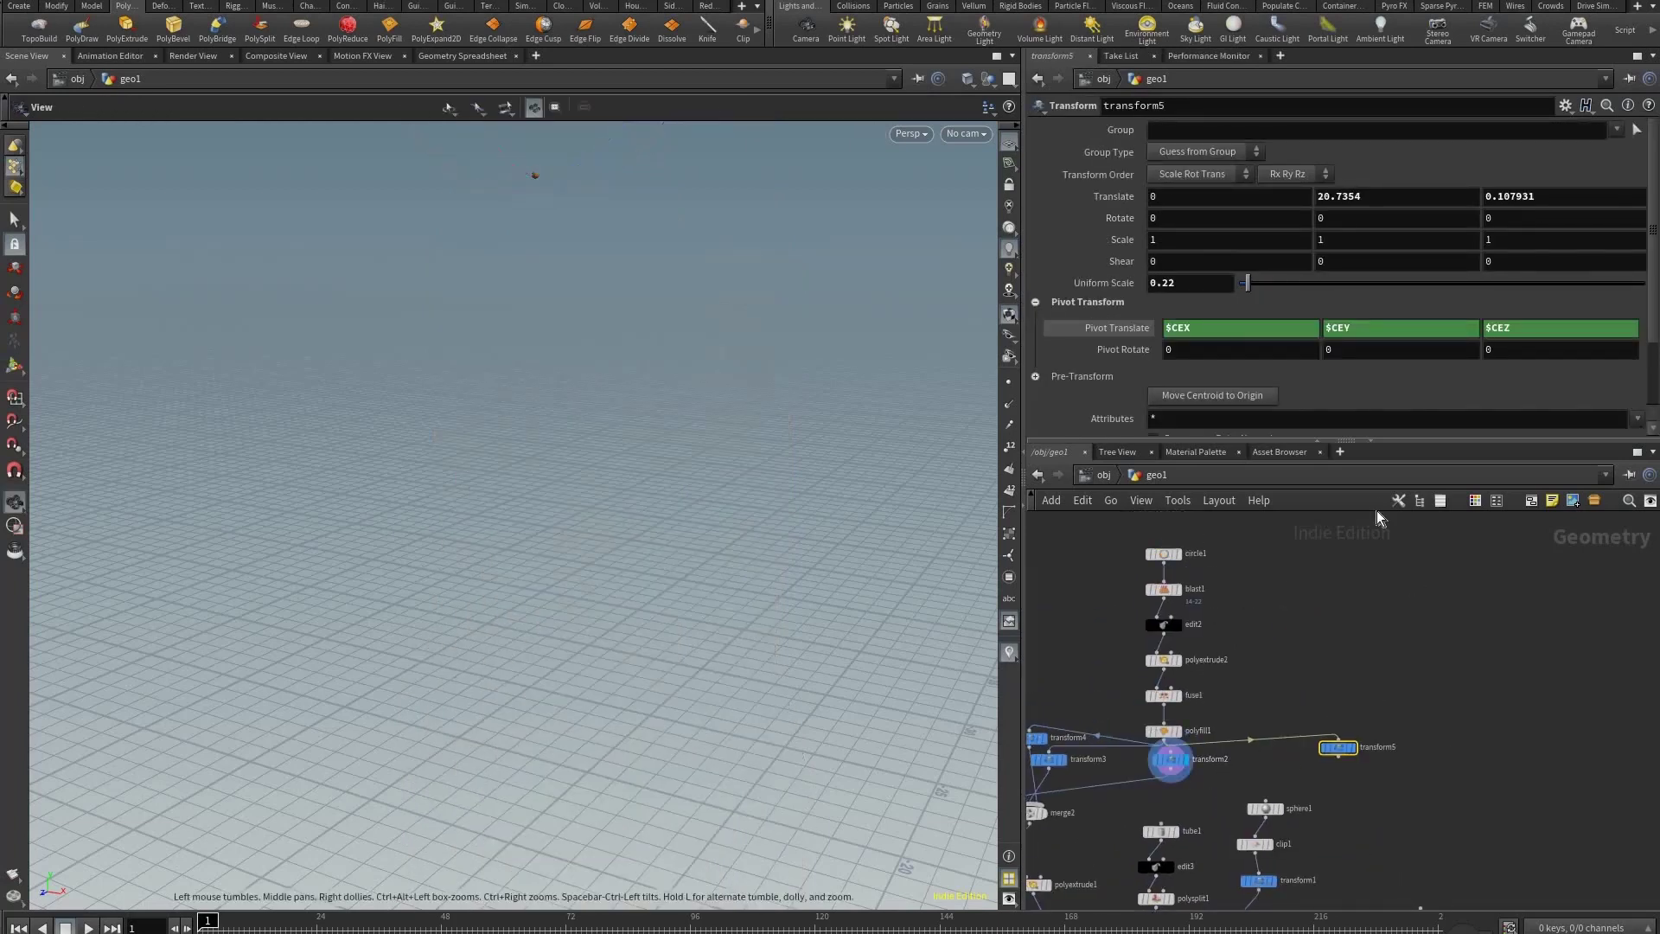
key(space+g)
scroll(1294, 872, up, 3)
middle_drag(1371, 827, 1233, 667)
click(1219, 542)
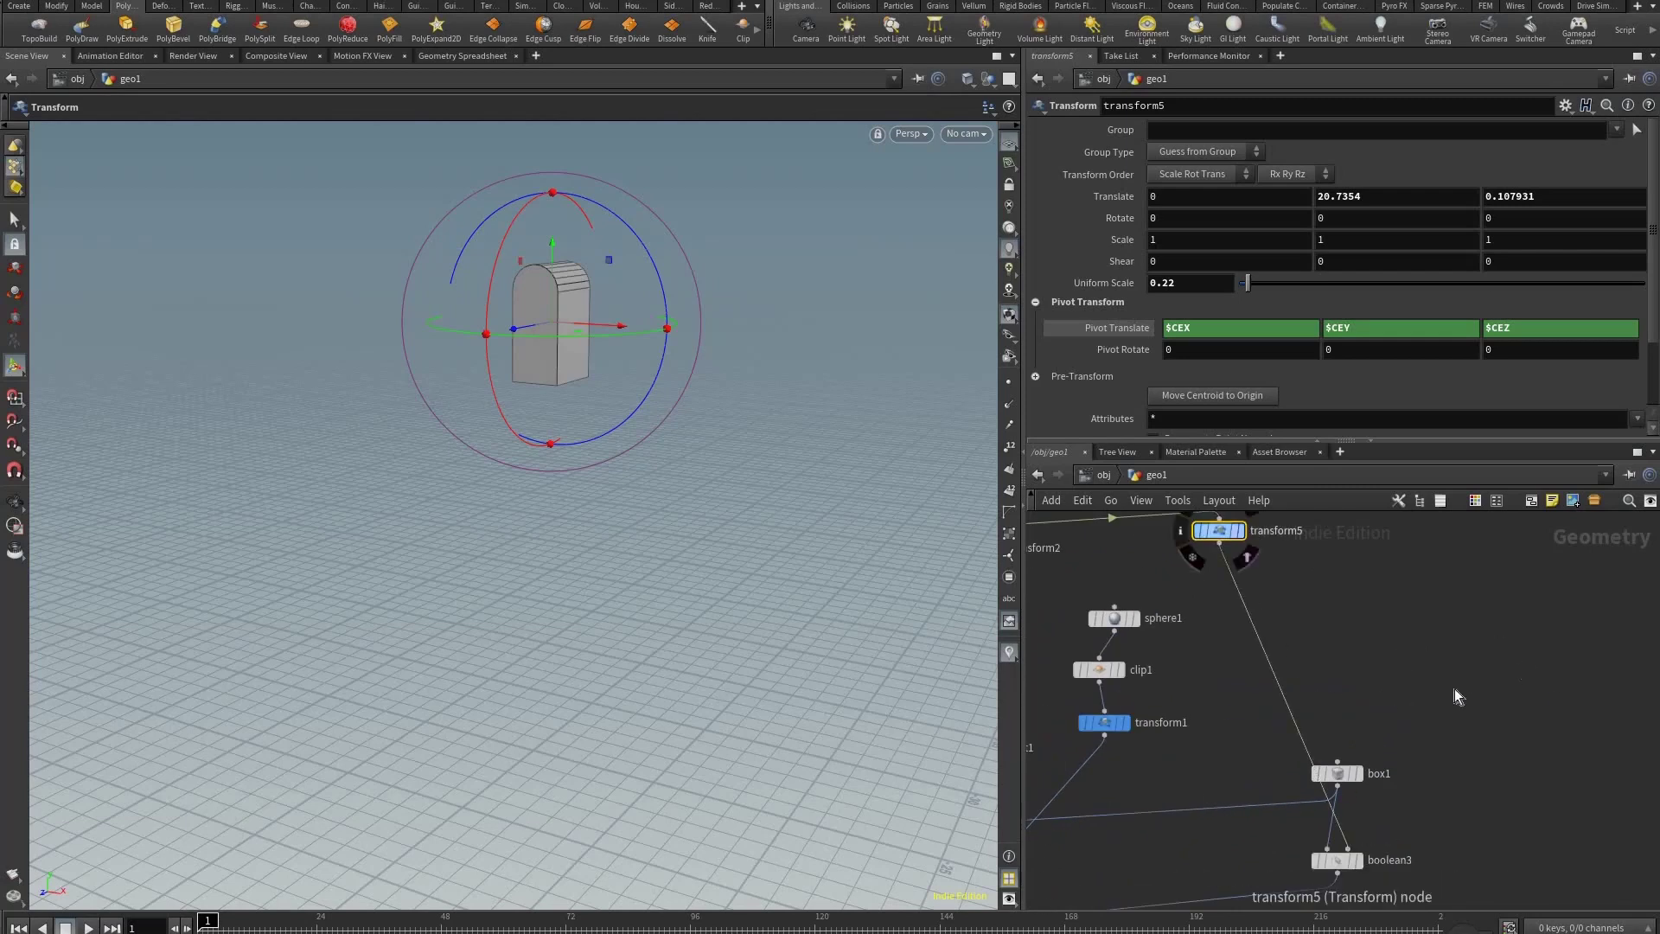
Display boolean3 and place the arch cutter in the box, rotated 45 degrees about Y and translated to about 0.85, 16.87, -0.42
scroll(1543, 665, down, 3)
middle_drag(1094, 779, 1315, 630)
scroll(1320, 562, up, 3)
middle_drag(1319, 562, 1089, 545)
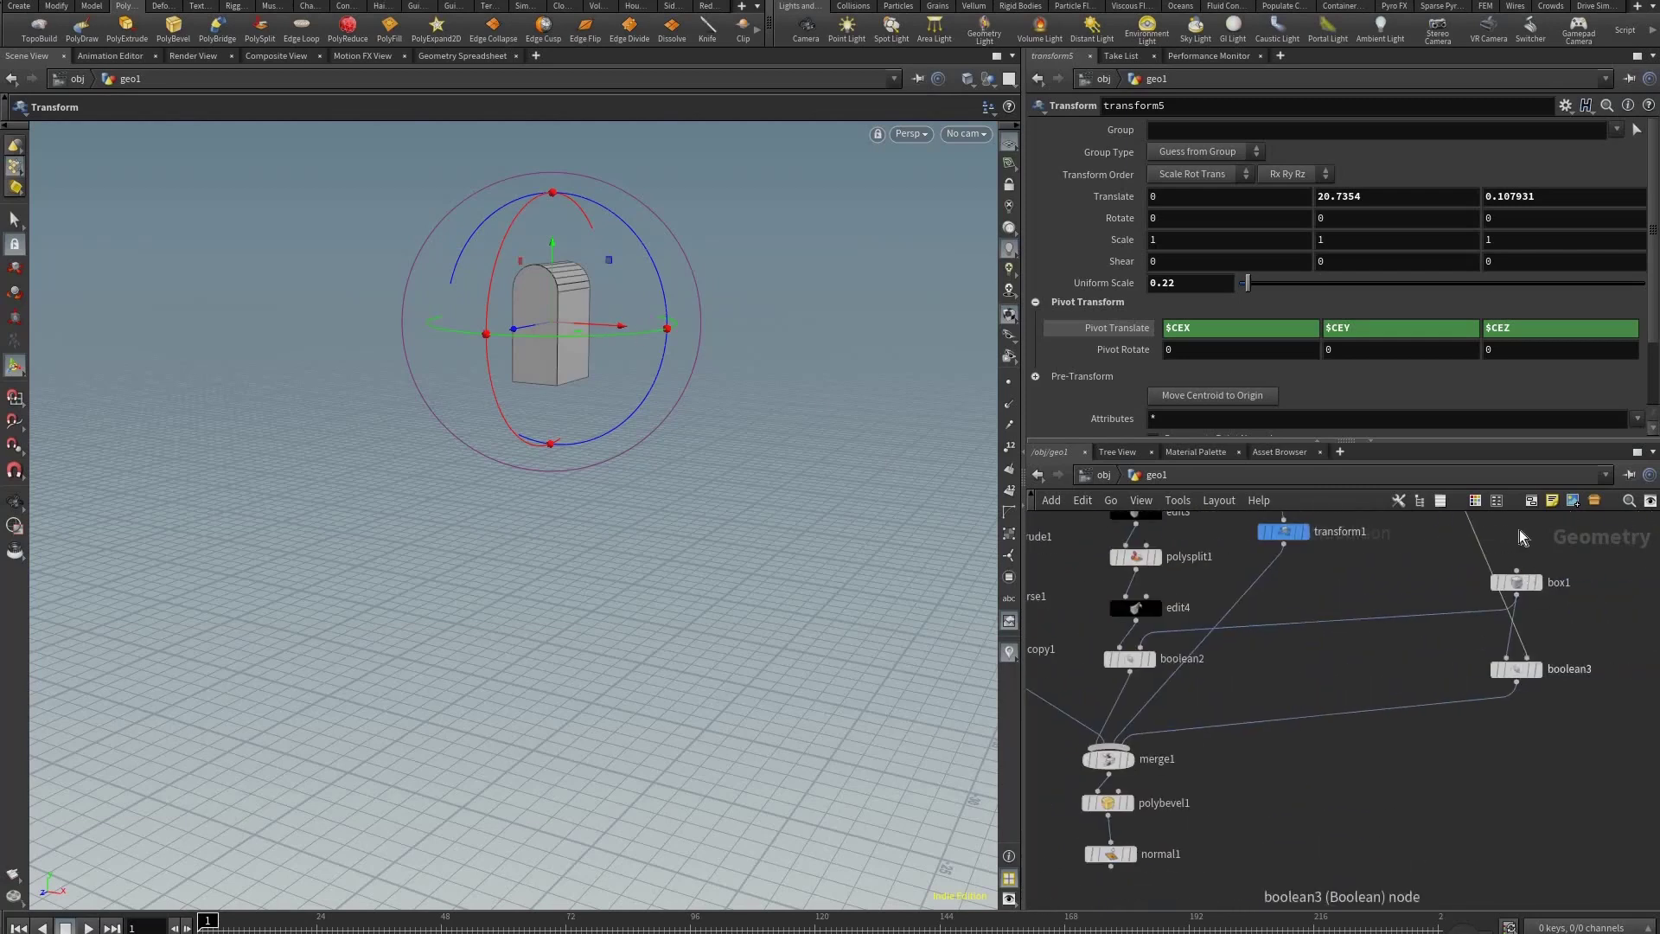
click(1537, 669)
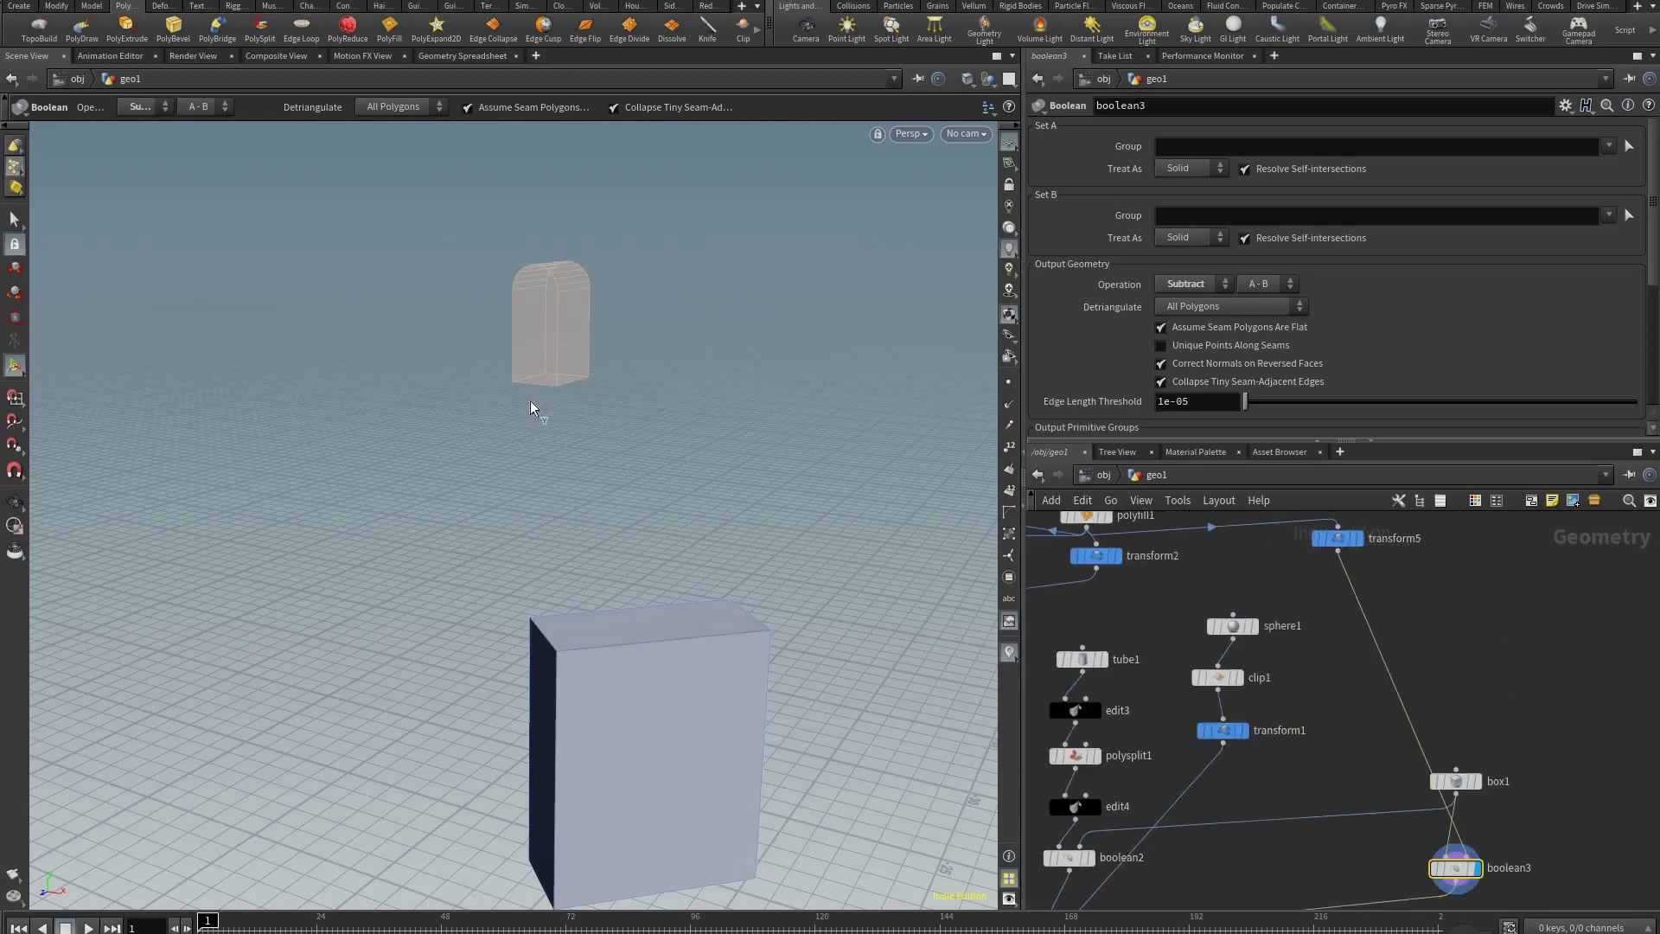
alt+drag(604, 395, 677, 474)
drag(624, 420, 645, 588)
middle_drag(890, 498, 864, 717)
alt+drag(423, 770, 615, 691)
drag(888, 502, 721, 657)
alt+drag(722, 657, 1429, 636)
drag(637, 694, 719, 694)
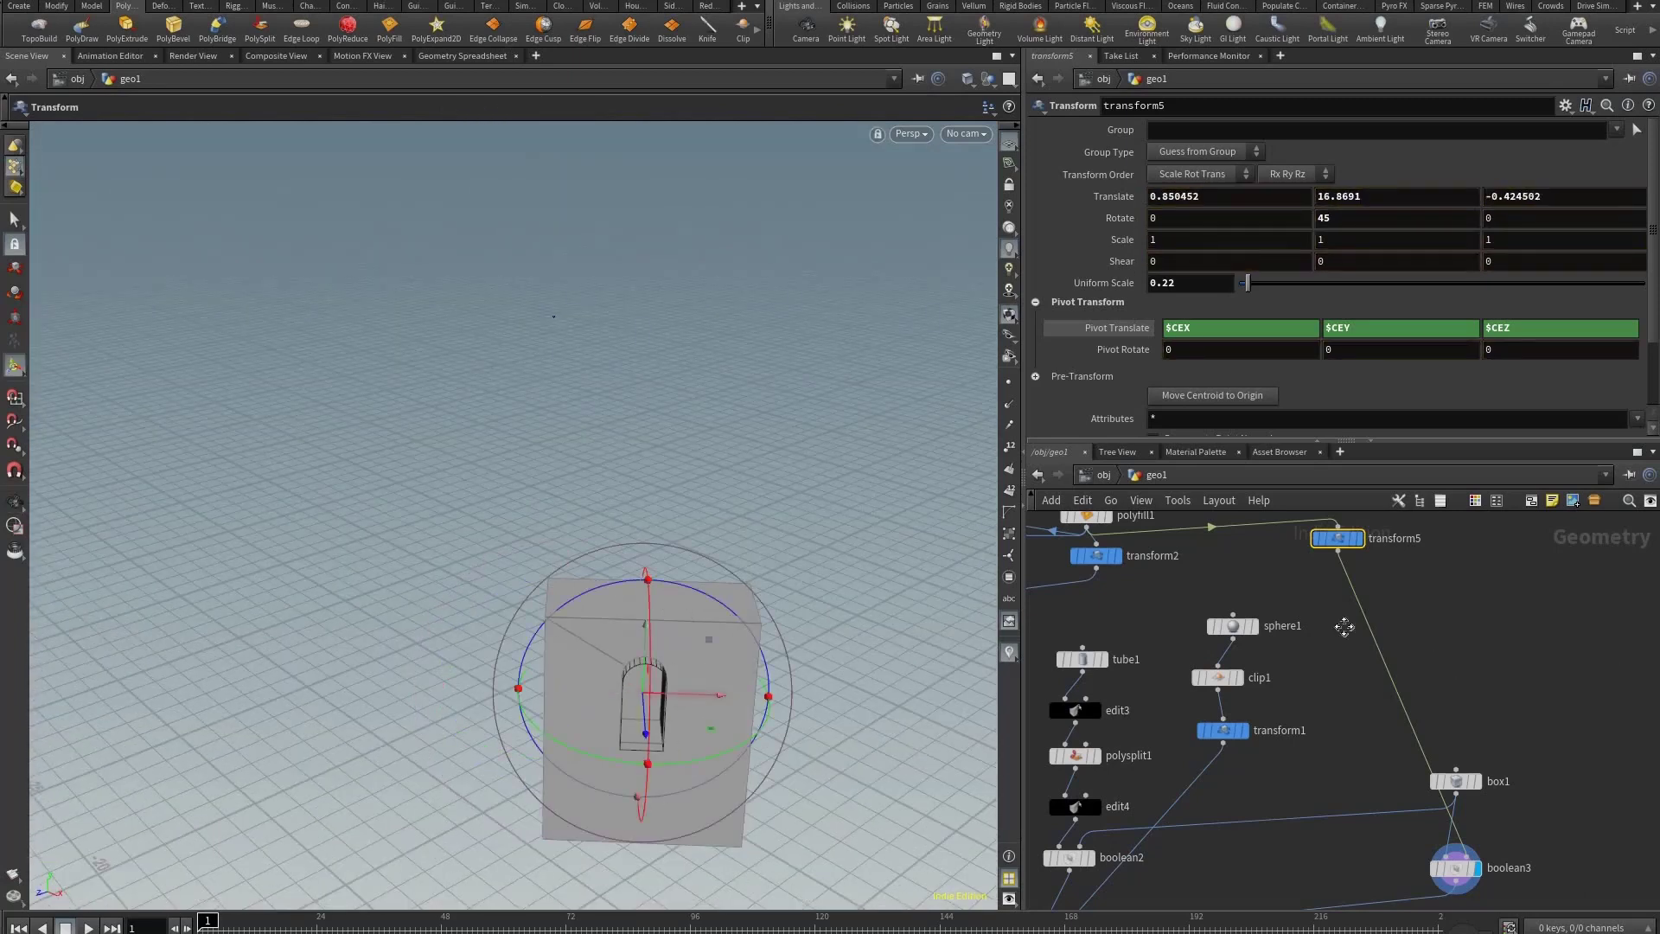
Reposition transform5 and box1 above boolean3 so that their input wires no longer cross
scroll(1307, 598, down, 3)
middle_drag(1312, 661, 1365, 714)
middle_drag(1273, 605, 1267, 778)
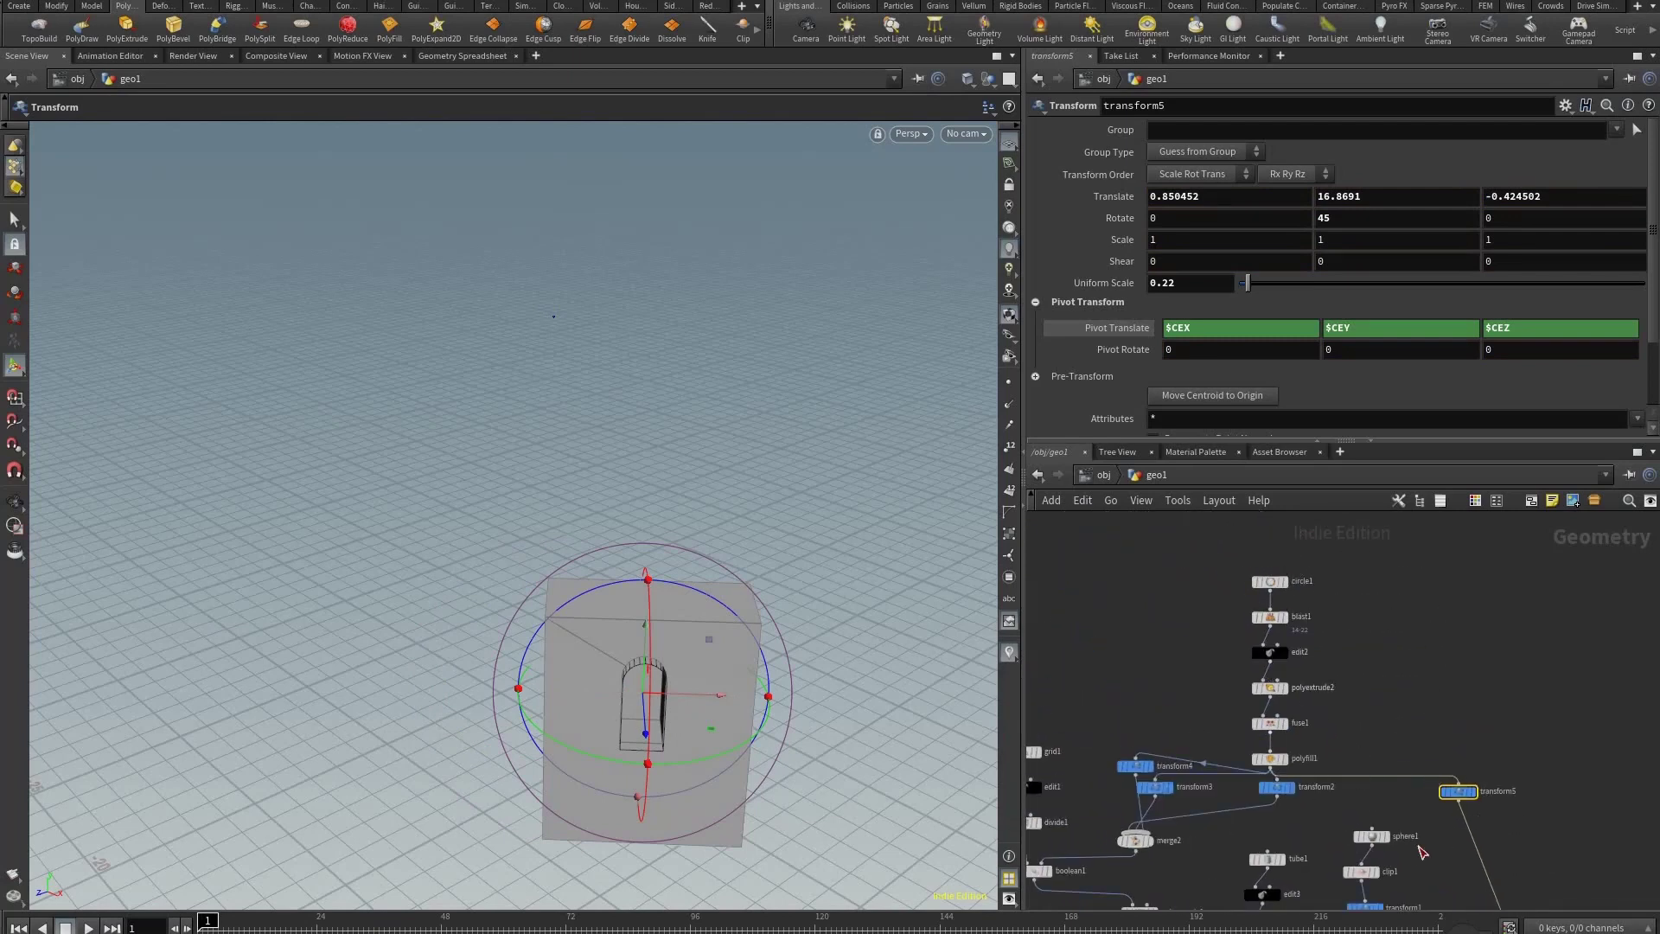
middle_drag(1418, 870, 1317, 724)
middle_drag(1425, 858, 1555, 604)
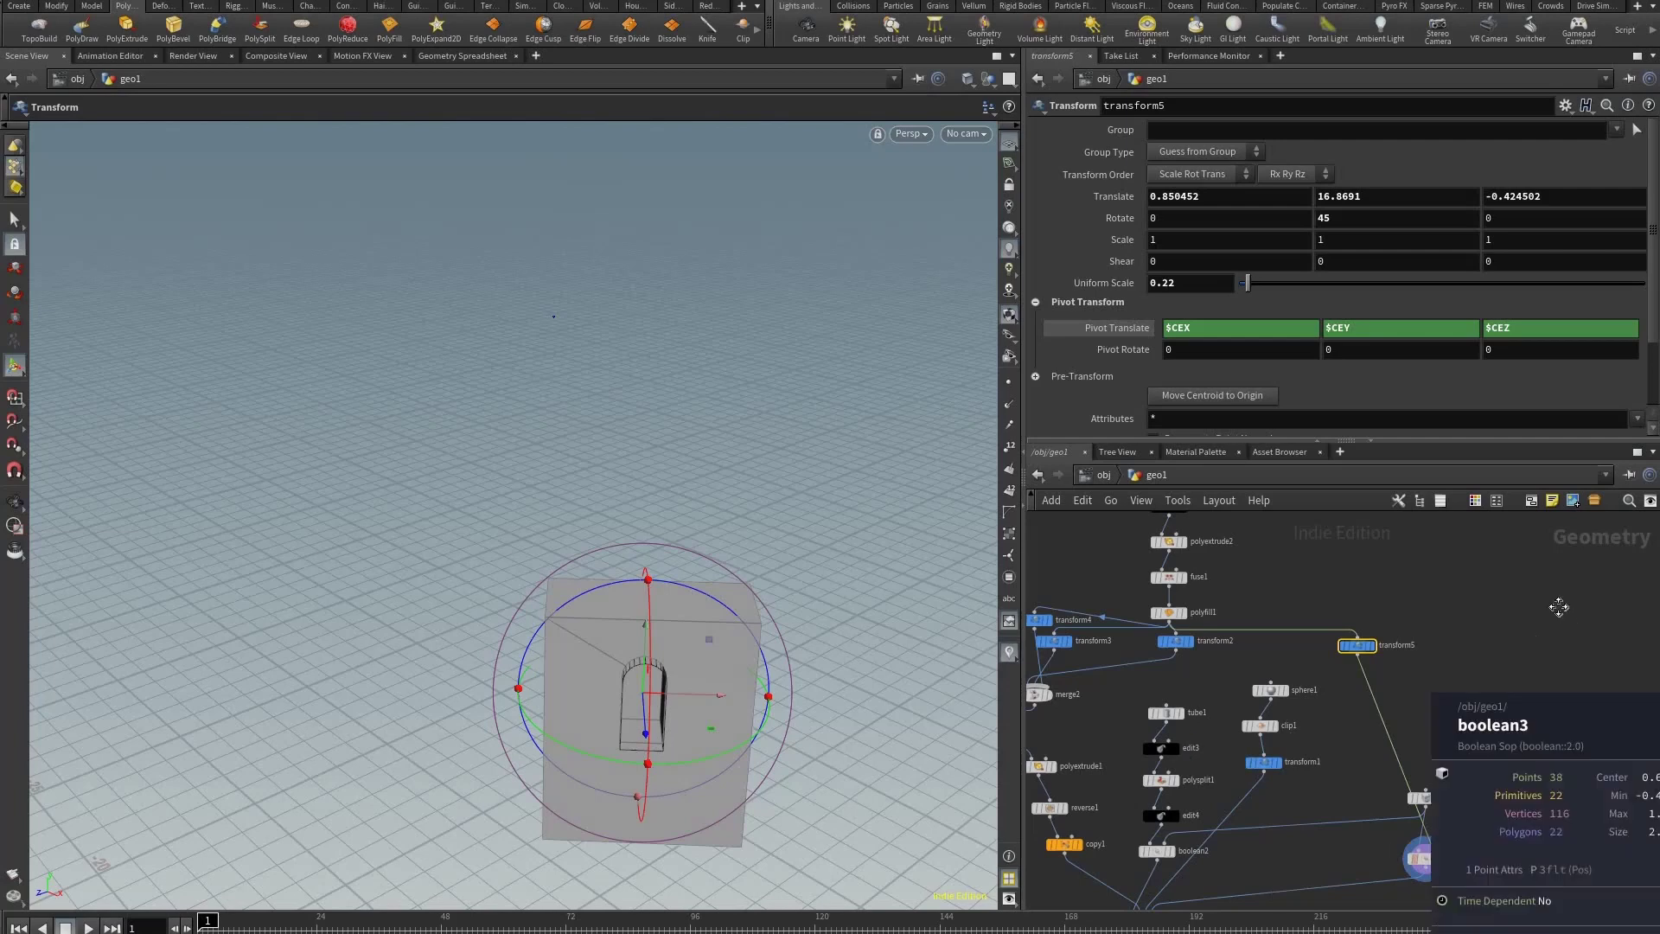
middle_drag(1100, 604, 1357, 626)
middle_drag(1617, 735, 1316, 657)
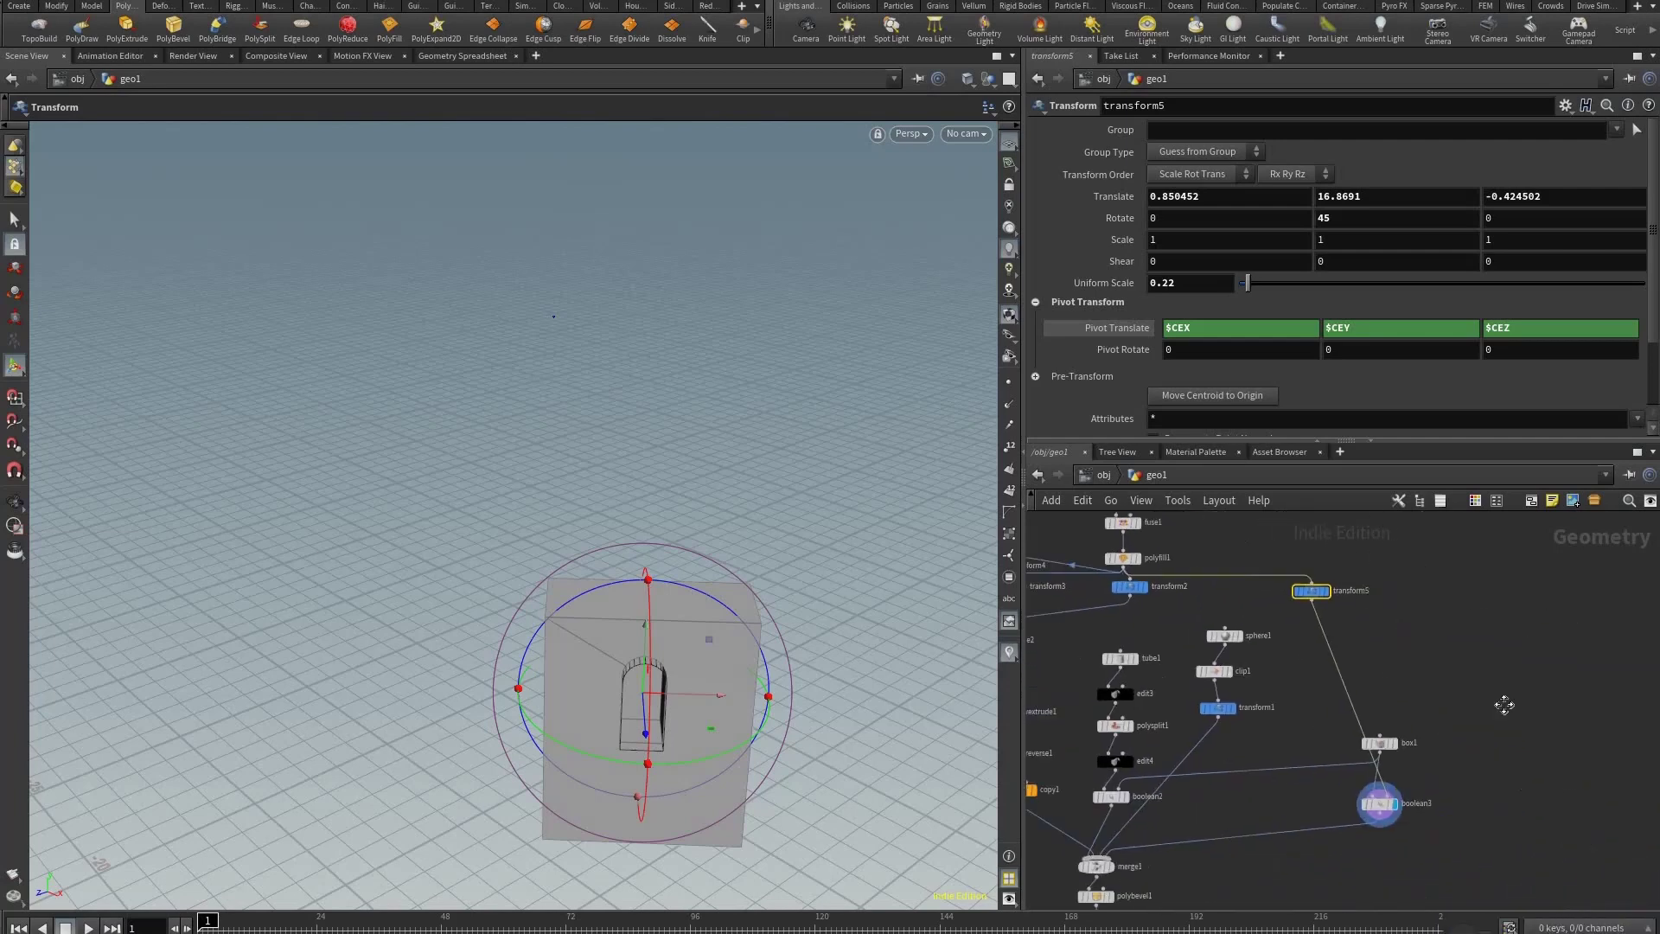
scroll(1383, 605, up, 3)
drag(1263, 586, 1390, 625)
middle_drag(1383, 735, 1402, 636)
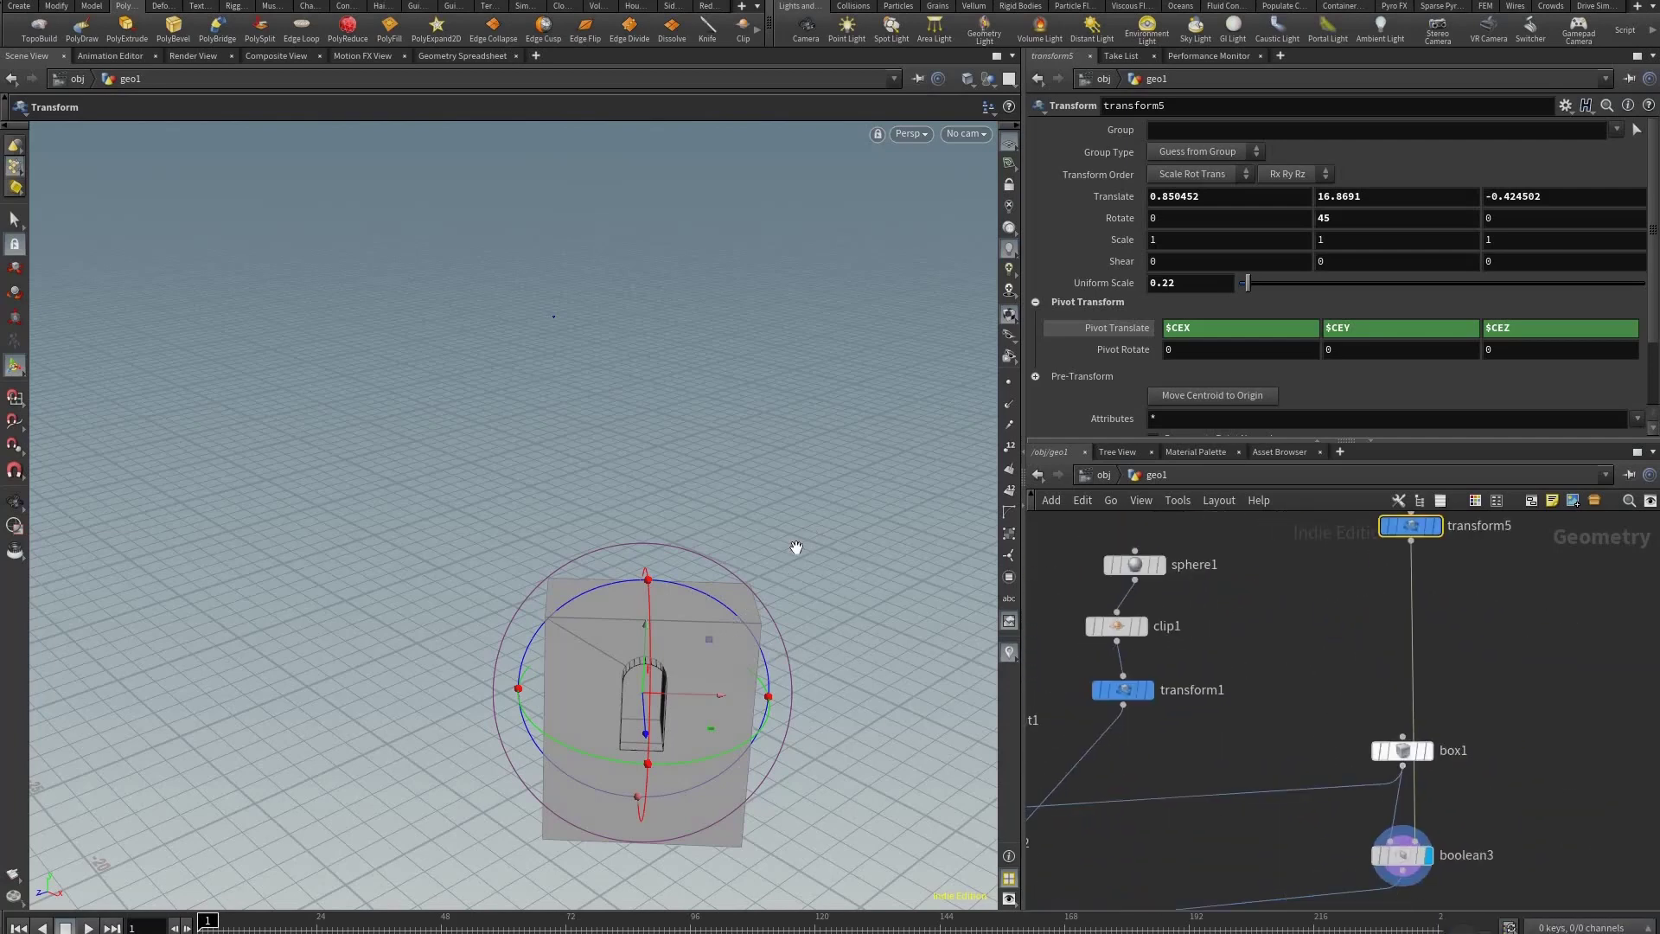
drag(1402, 750, 1349, 734)
Set the arch cutter's uniform scale to 0.53 and lower it to a Y translation of about 16.45
alt+middle_drag(699, 637, 719, 542)
alt+drag(719, 541, 1257, 283)
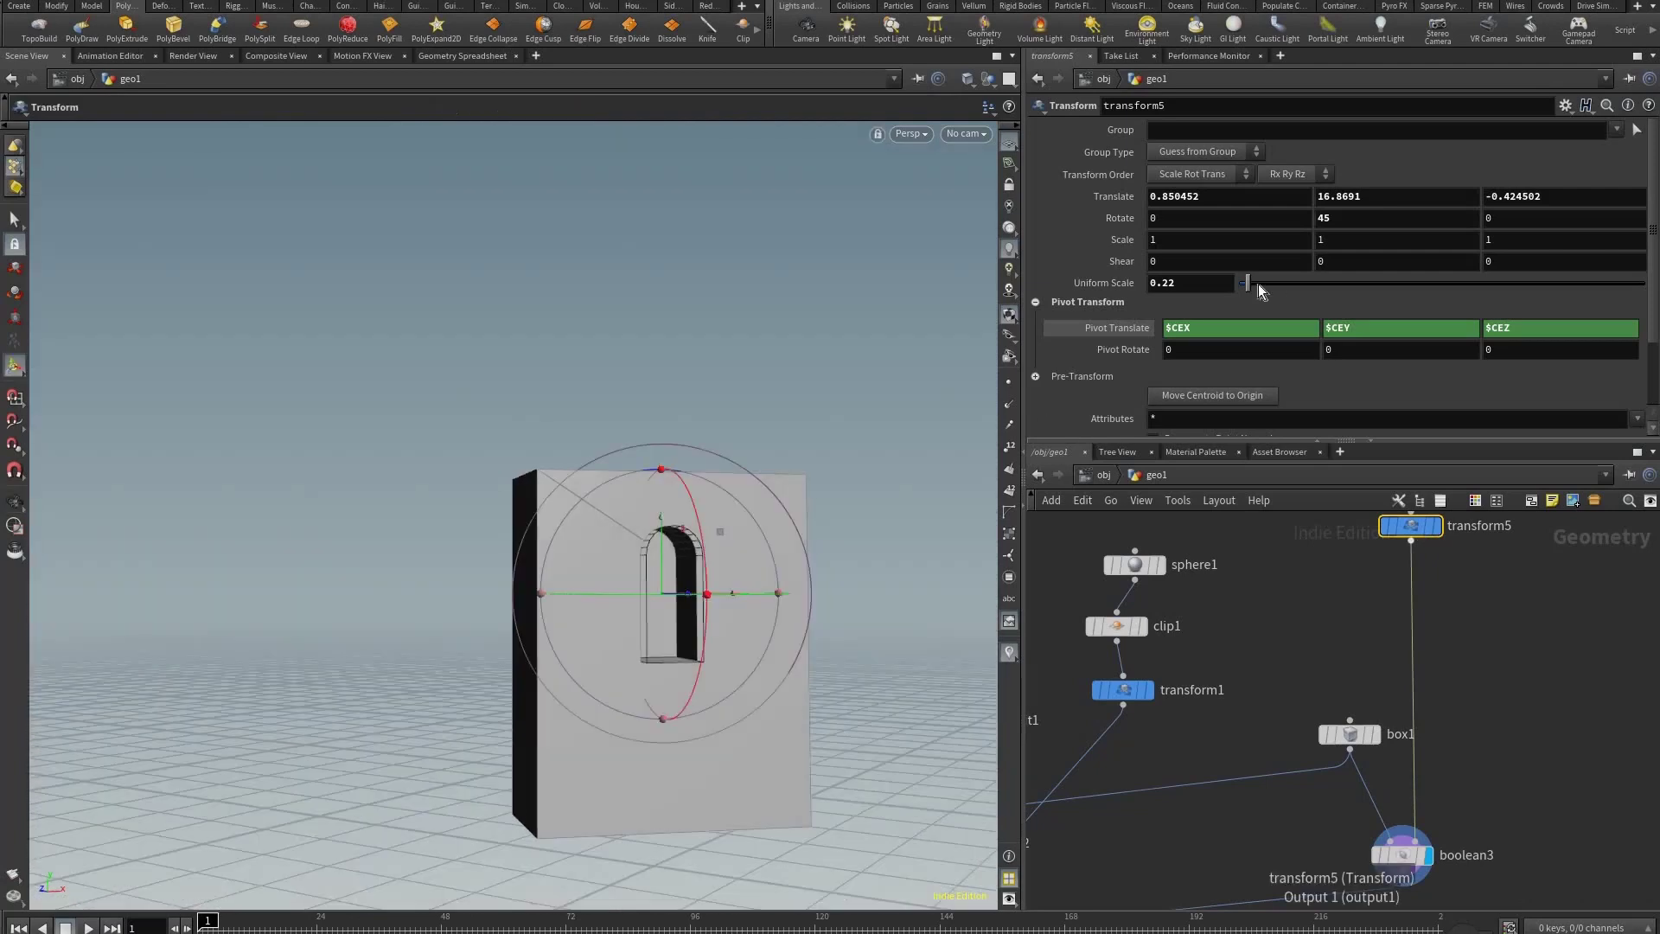
alt+drag(346, 484, 250, 456)
middle_drag(292, 400, 498, 486)
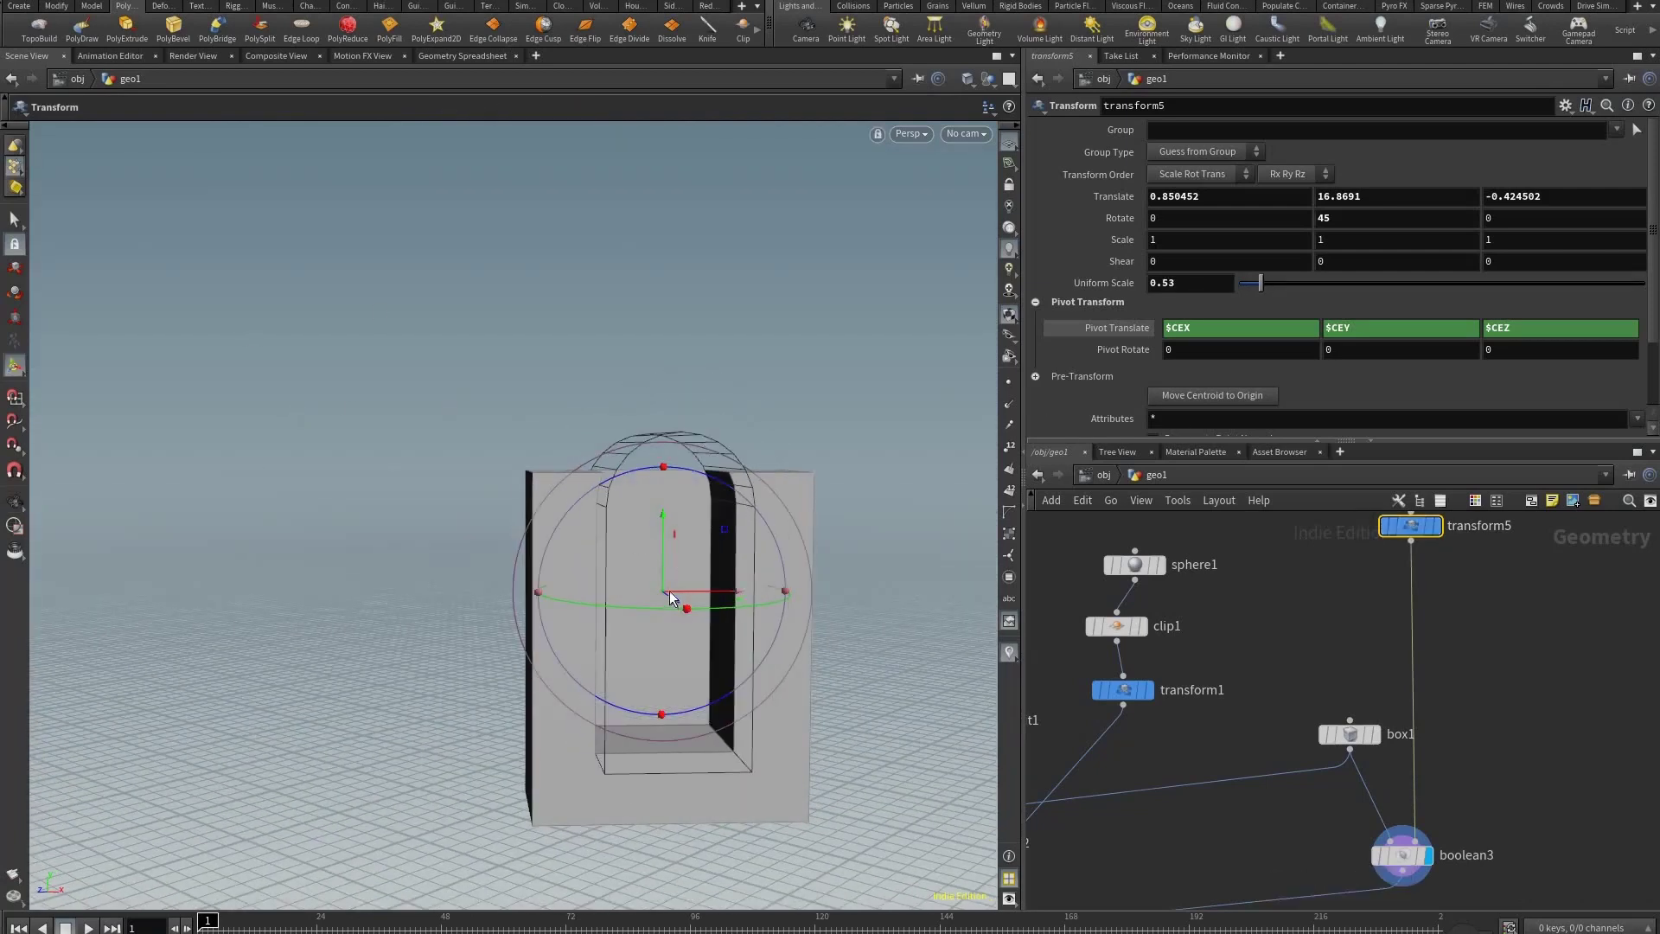
drag(663, 597, 1297, 726)
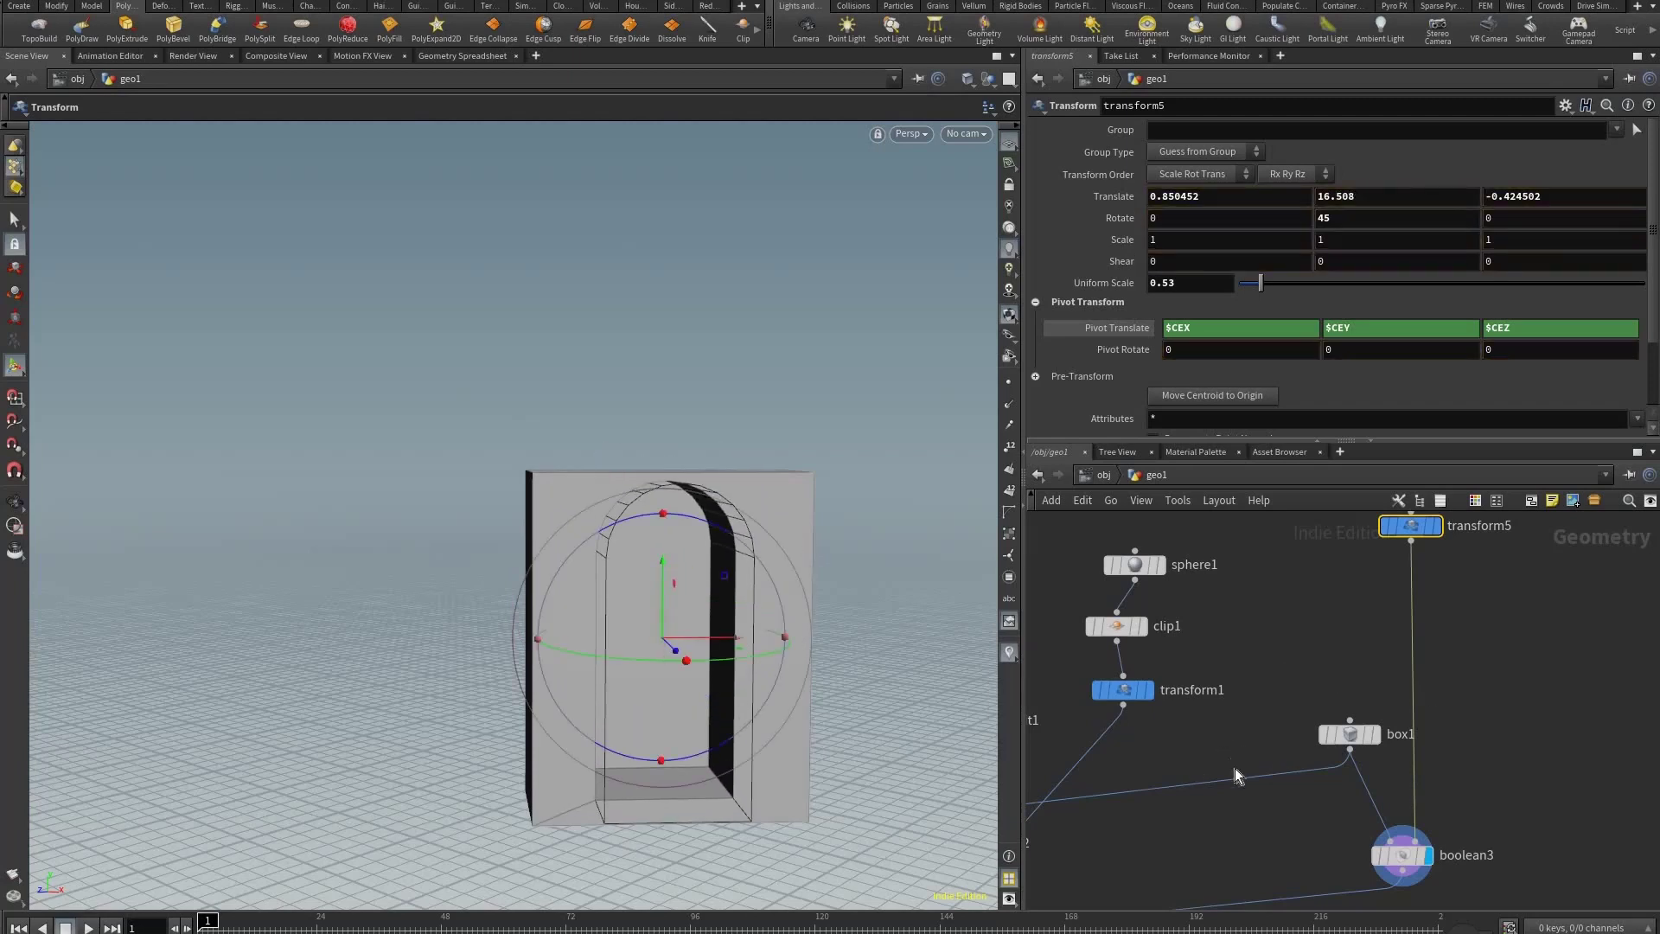
drag(1237, 774, 1225, 777)
Select boolean2 and display merge1 to show the arched box together with the tower
middle_drag(1128, 830, 1382, 751)
click(1235, 764)
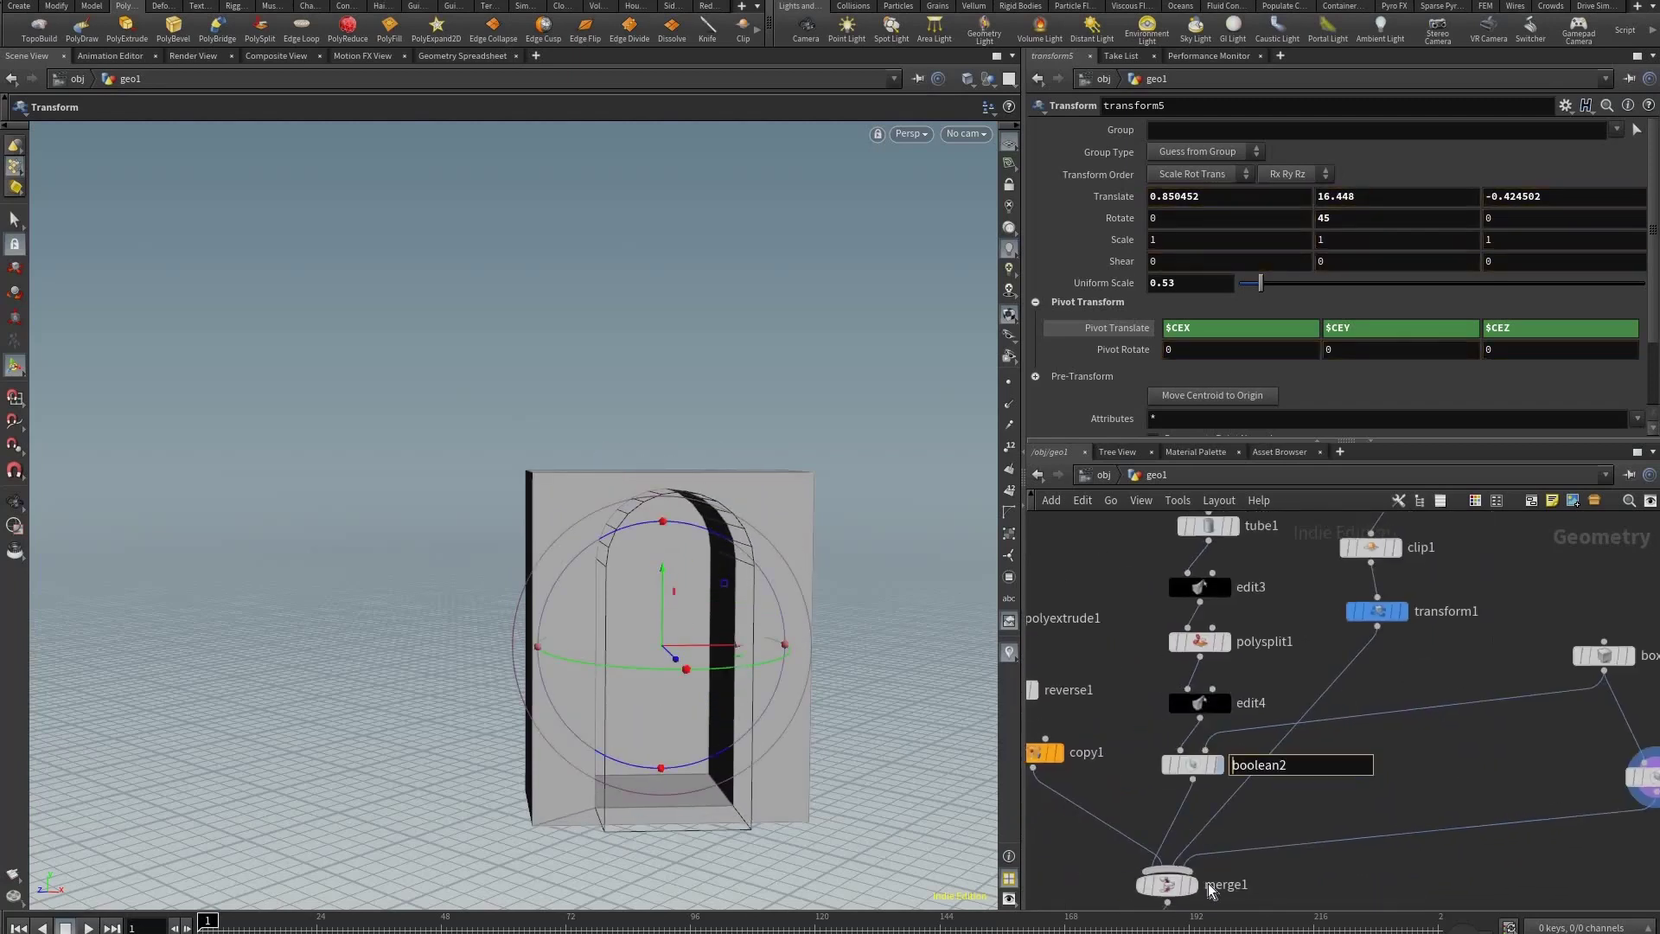
click(1218, 764)
click(1193, 764)
alt+drag(663, 590, 634, 566)
click(1193, 884)
scroll(635, 566, up, 3)
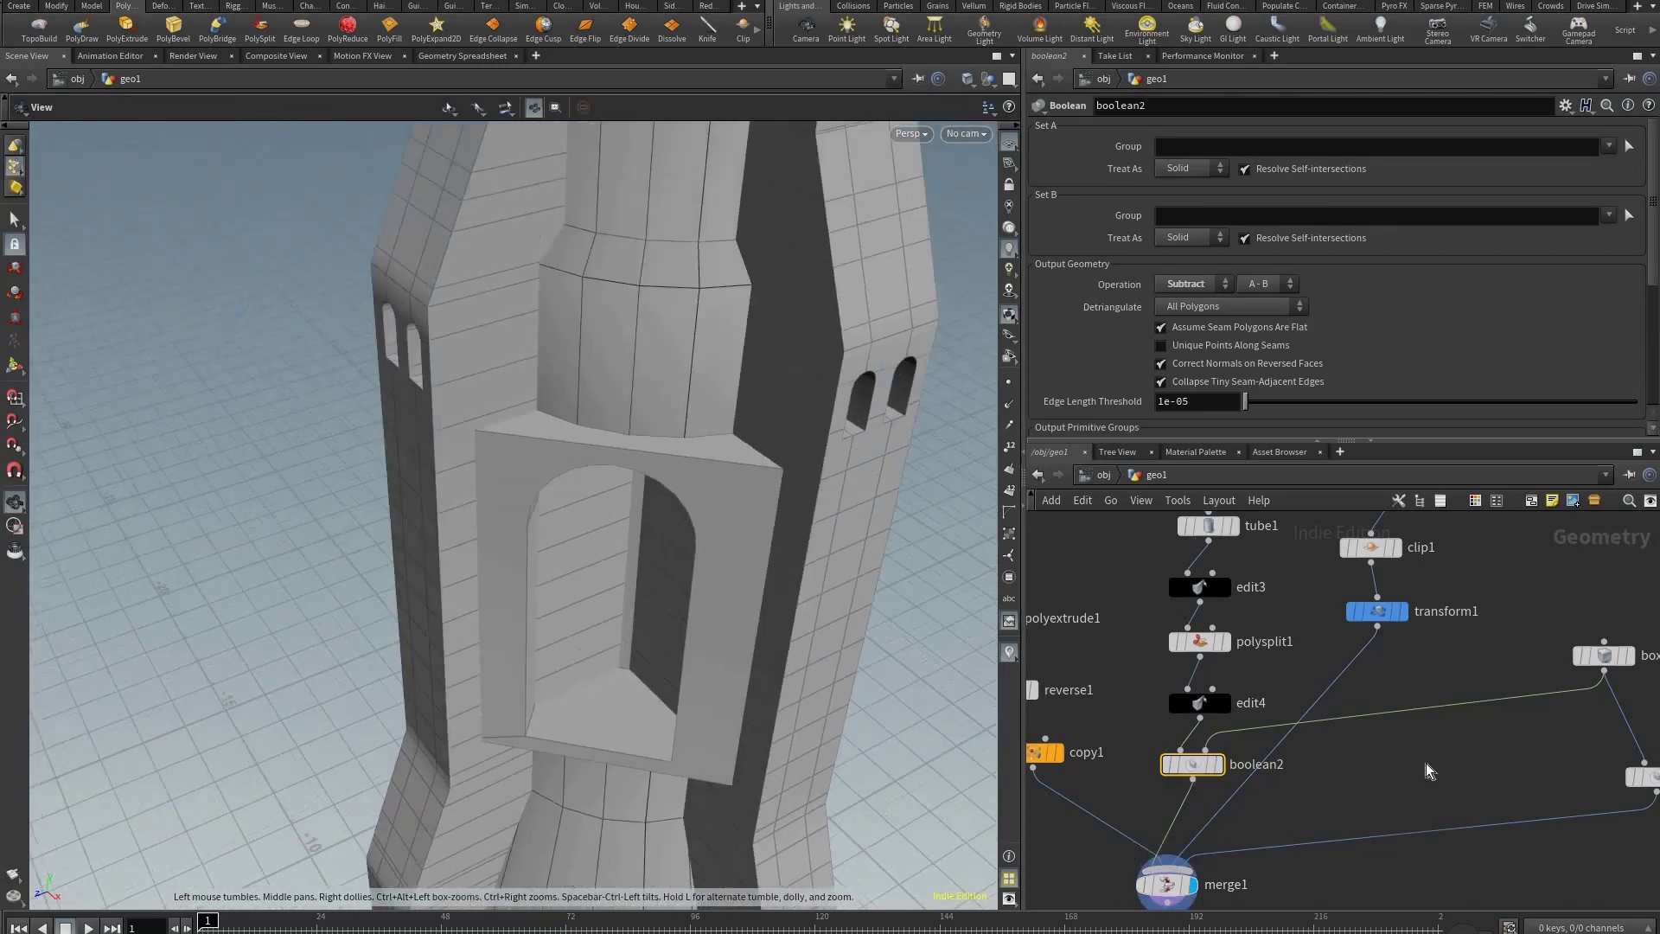
Move the transform5 arch cutter outward from the column to about X 1.24 and Z -0.03
middle_drag(1618, 630, 1341, 771)
click(1389, 590)
drag(558, 622, 555, 667)
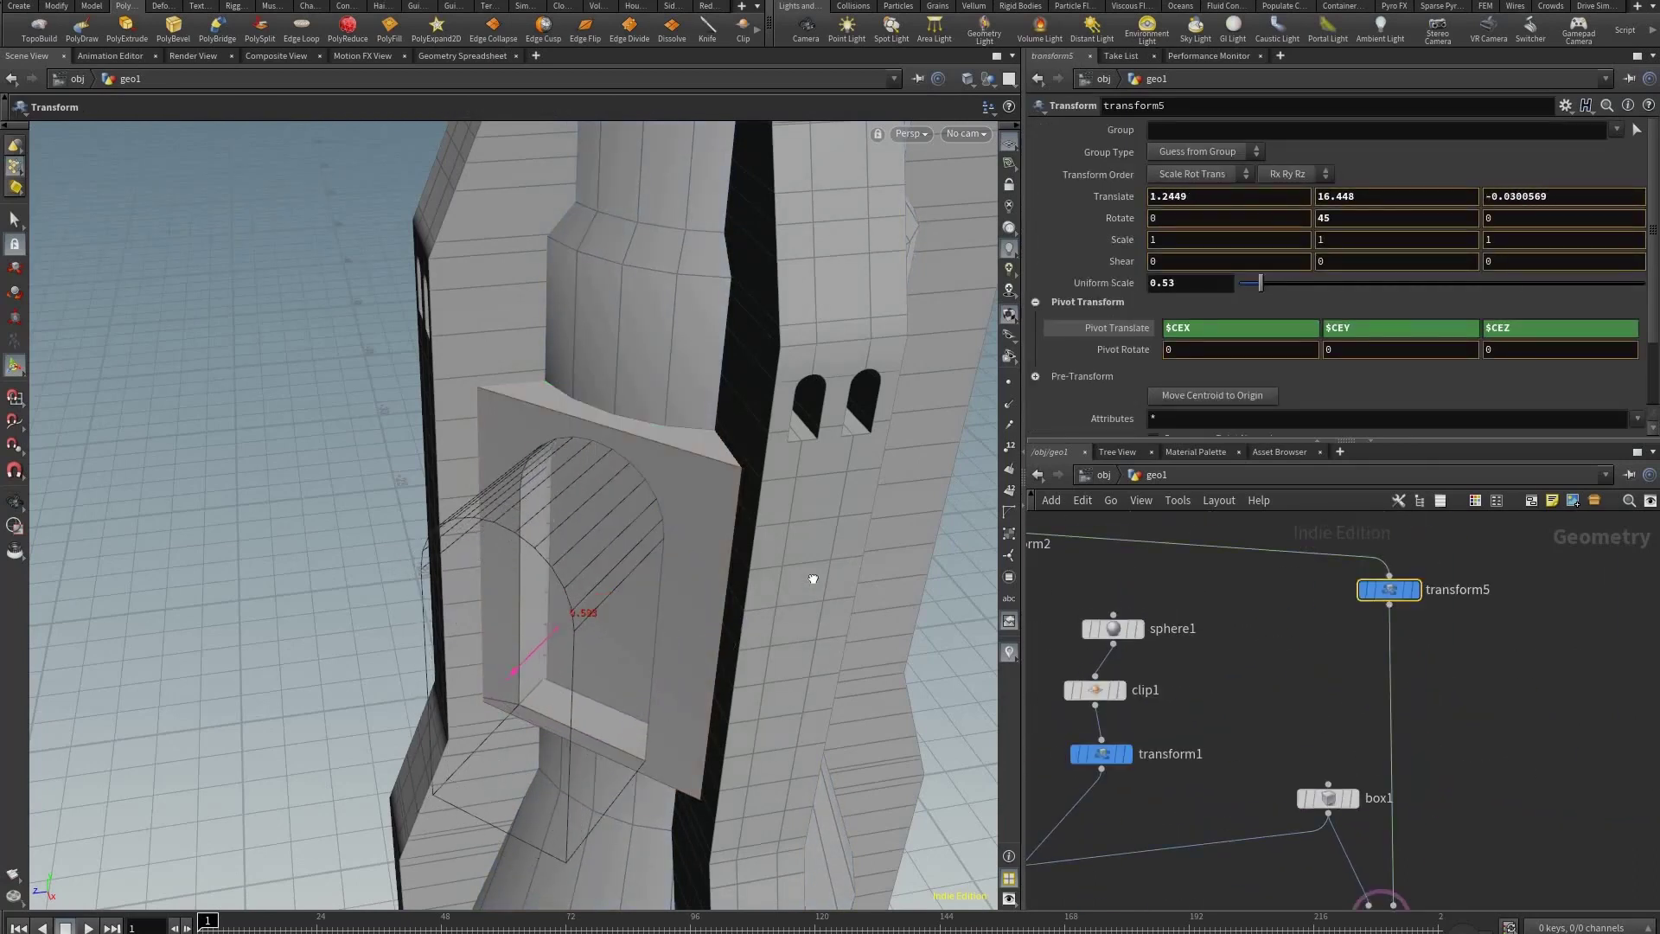
Move the transform5 arch cutter inward to about X 1.20 and Z -0.15 and set its uniform scale to 0.486
drag(631, 595, 650, 578)
alt+drag(634, 664, 1208, 286)
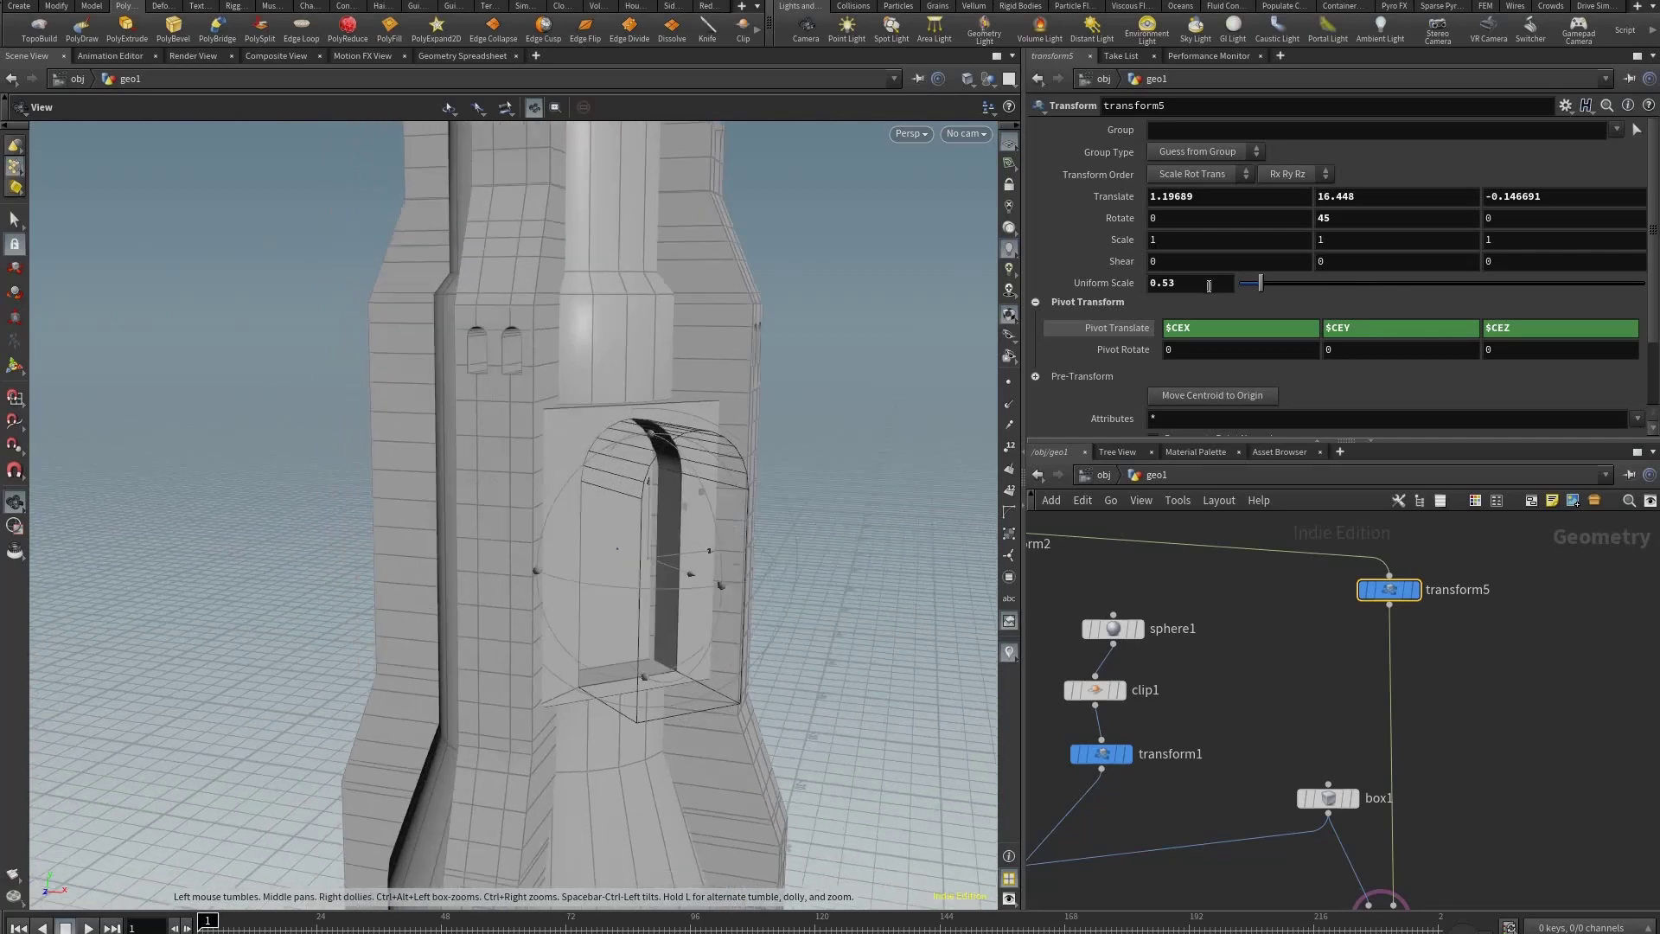
key(space)
middle_drag(1201, 286, 1202, 318)
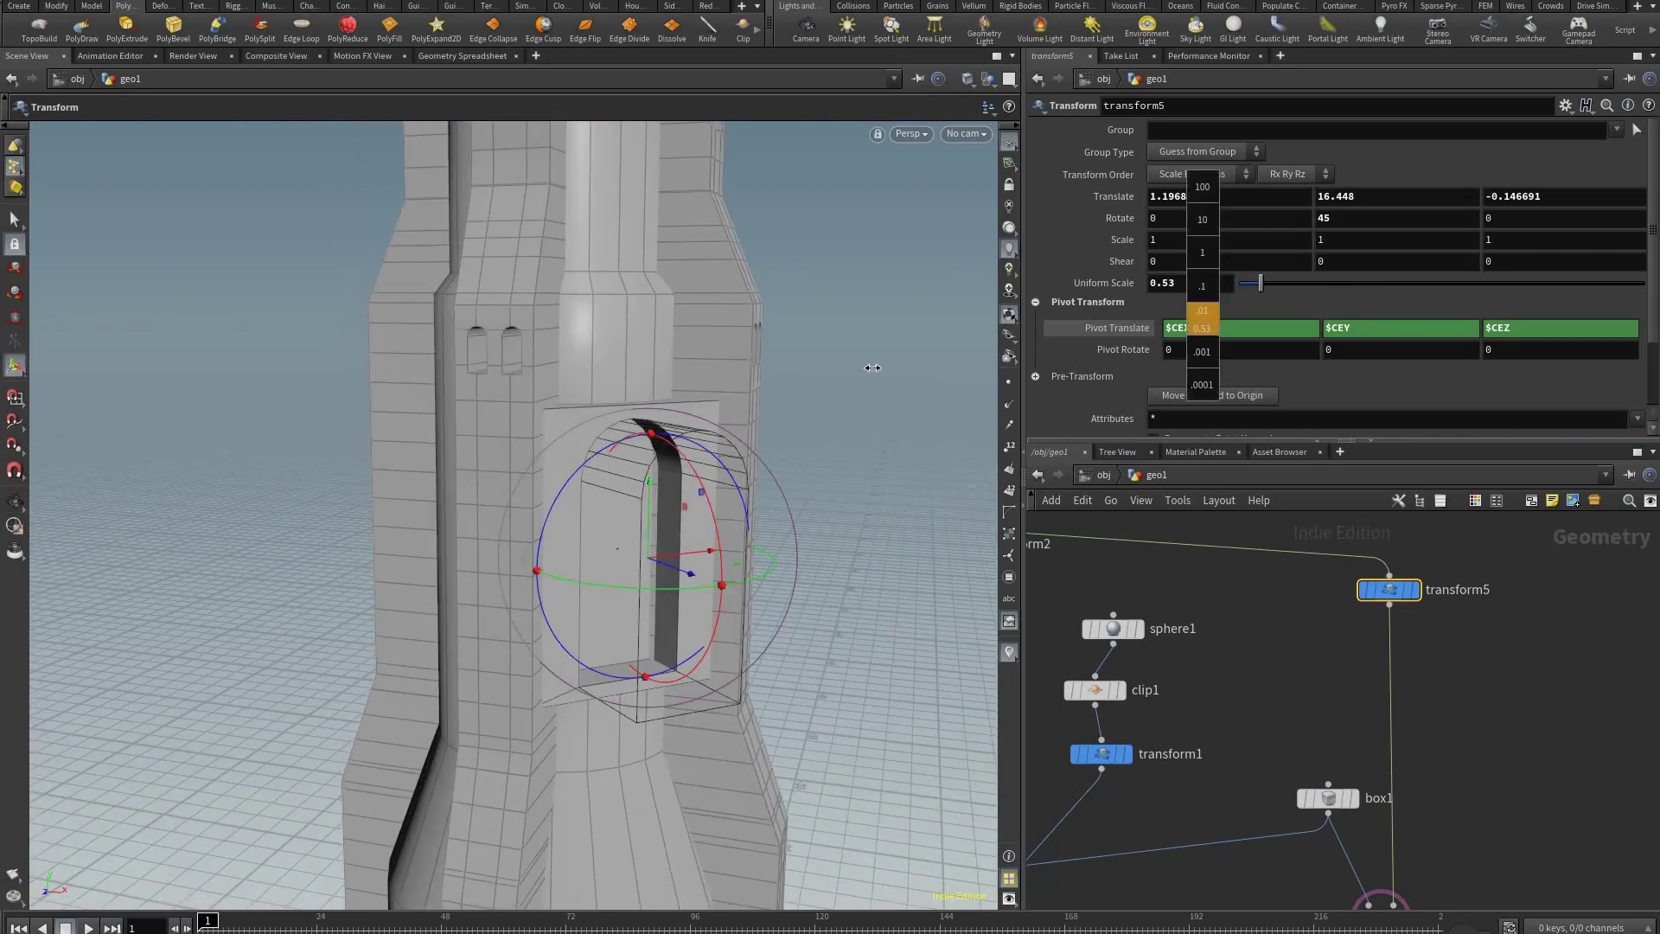
middle_drag(741, 411, 847, 427)
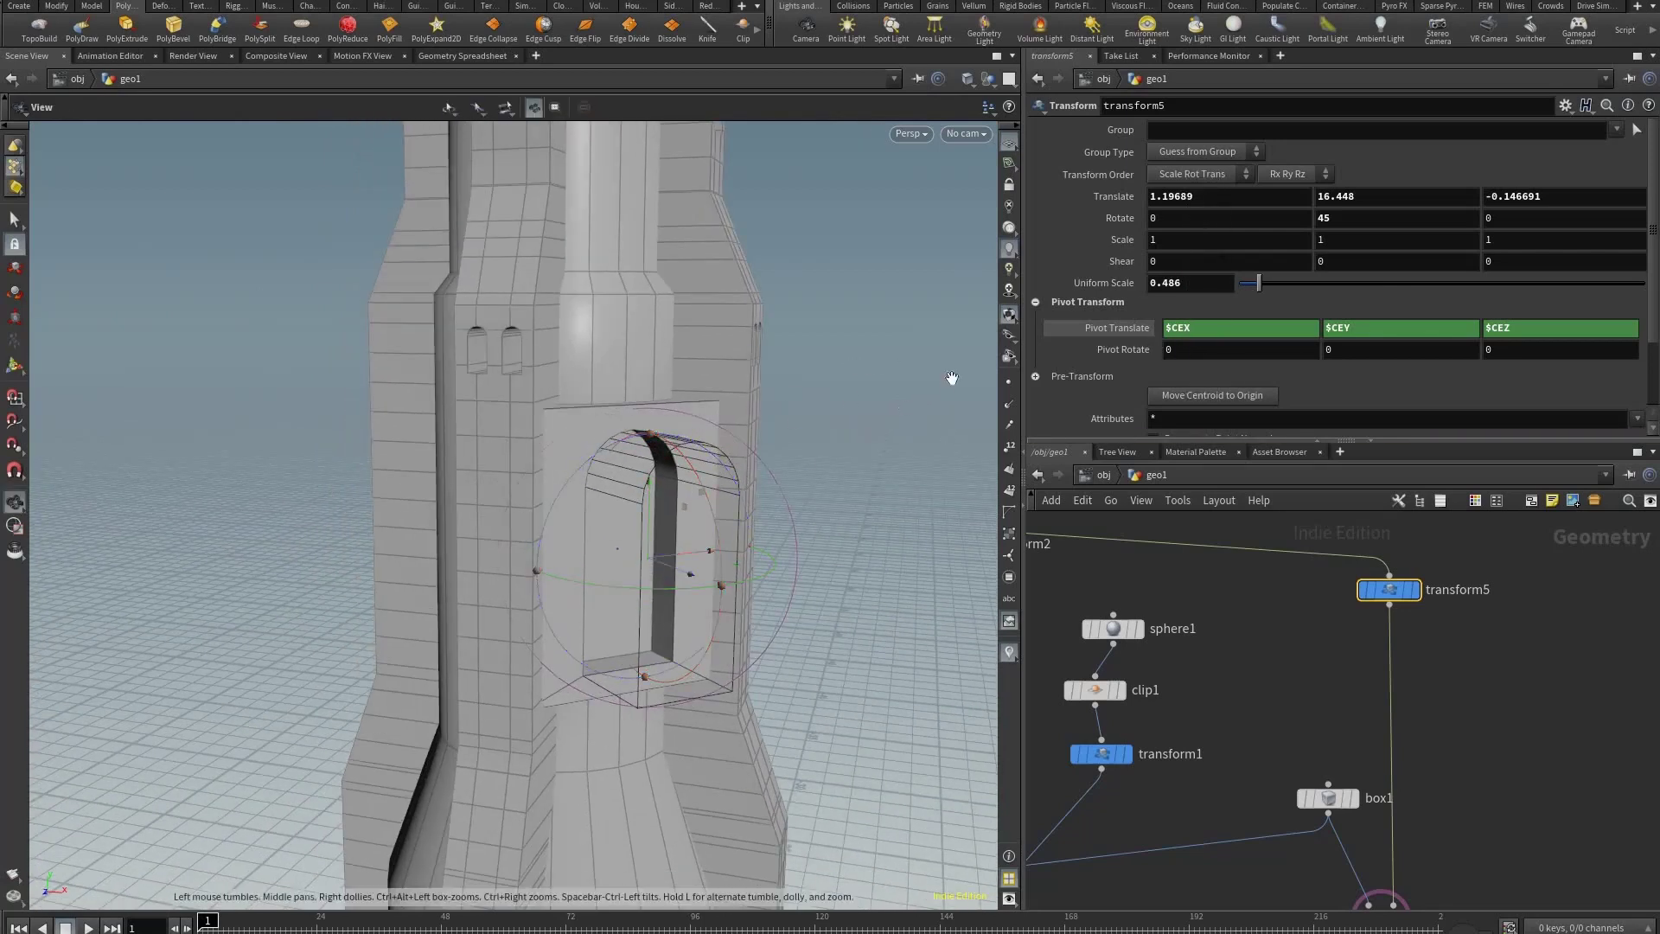
Examine the arched box's size and recess against the whole tower from several angles
alt+drag(952, 378, 850, 221)
alt+right_drag(850, 222, 691, 380)
alt+drag(691, 484, 640, 433)
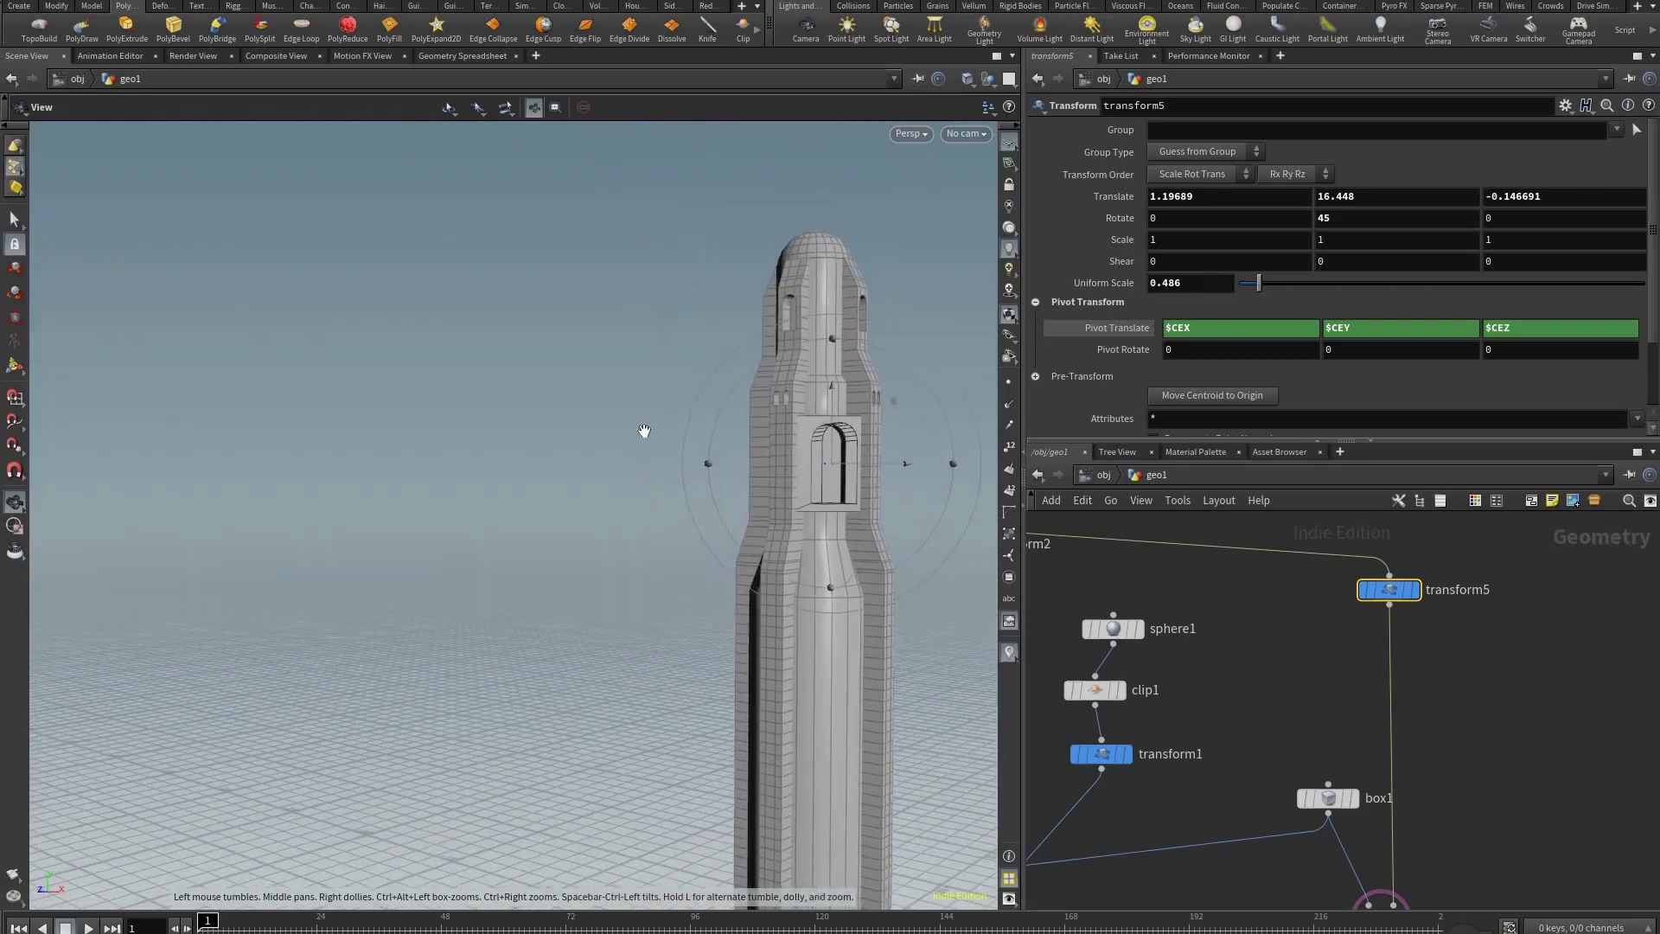
alt+middle_drag(765, 540, 659, 433)
alt+drag(660, 433, 663, 452)
alt+middle_drag(663, 452, 577, 566)
alt+right_drag(578, 566, 1427, 574)
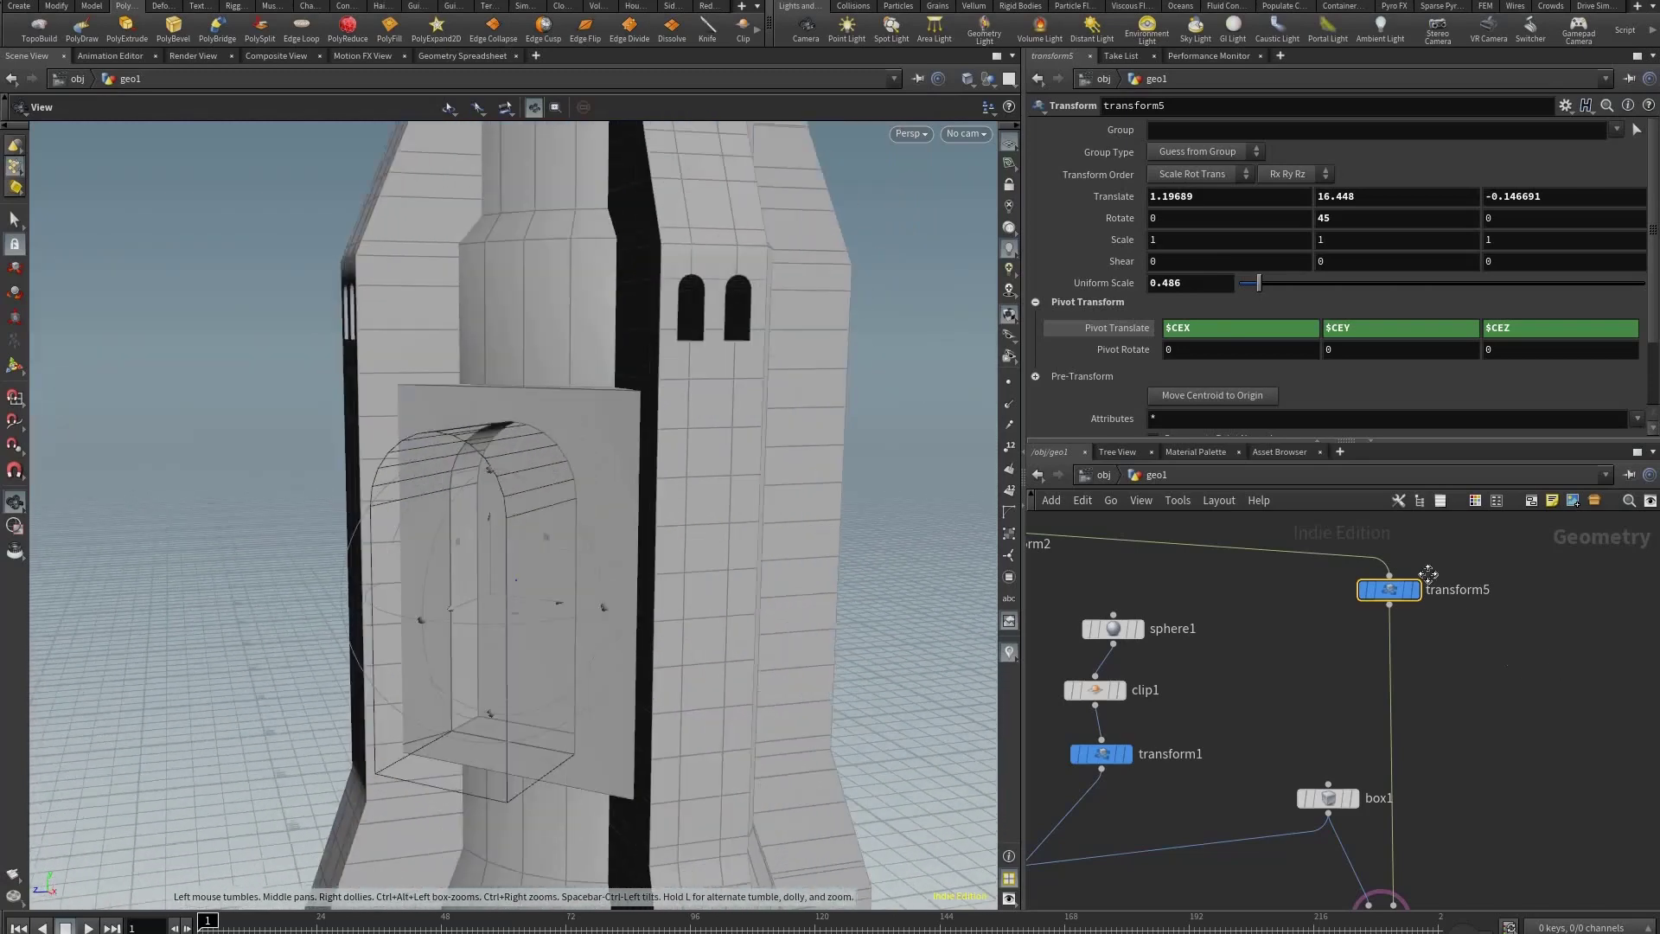
alt+drag(1427, 574, 1237, 574)
Shrink box1 to about 1.68 wide and 2.18 high and move its center inward to about 0.564 in X and Z
scroll(1373, 764, down, 1)
middle_drag(1370, 726, 1390, 678)
click(672, 325)
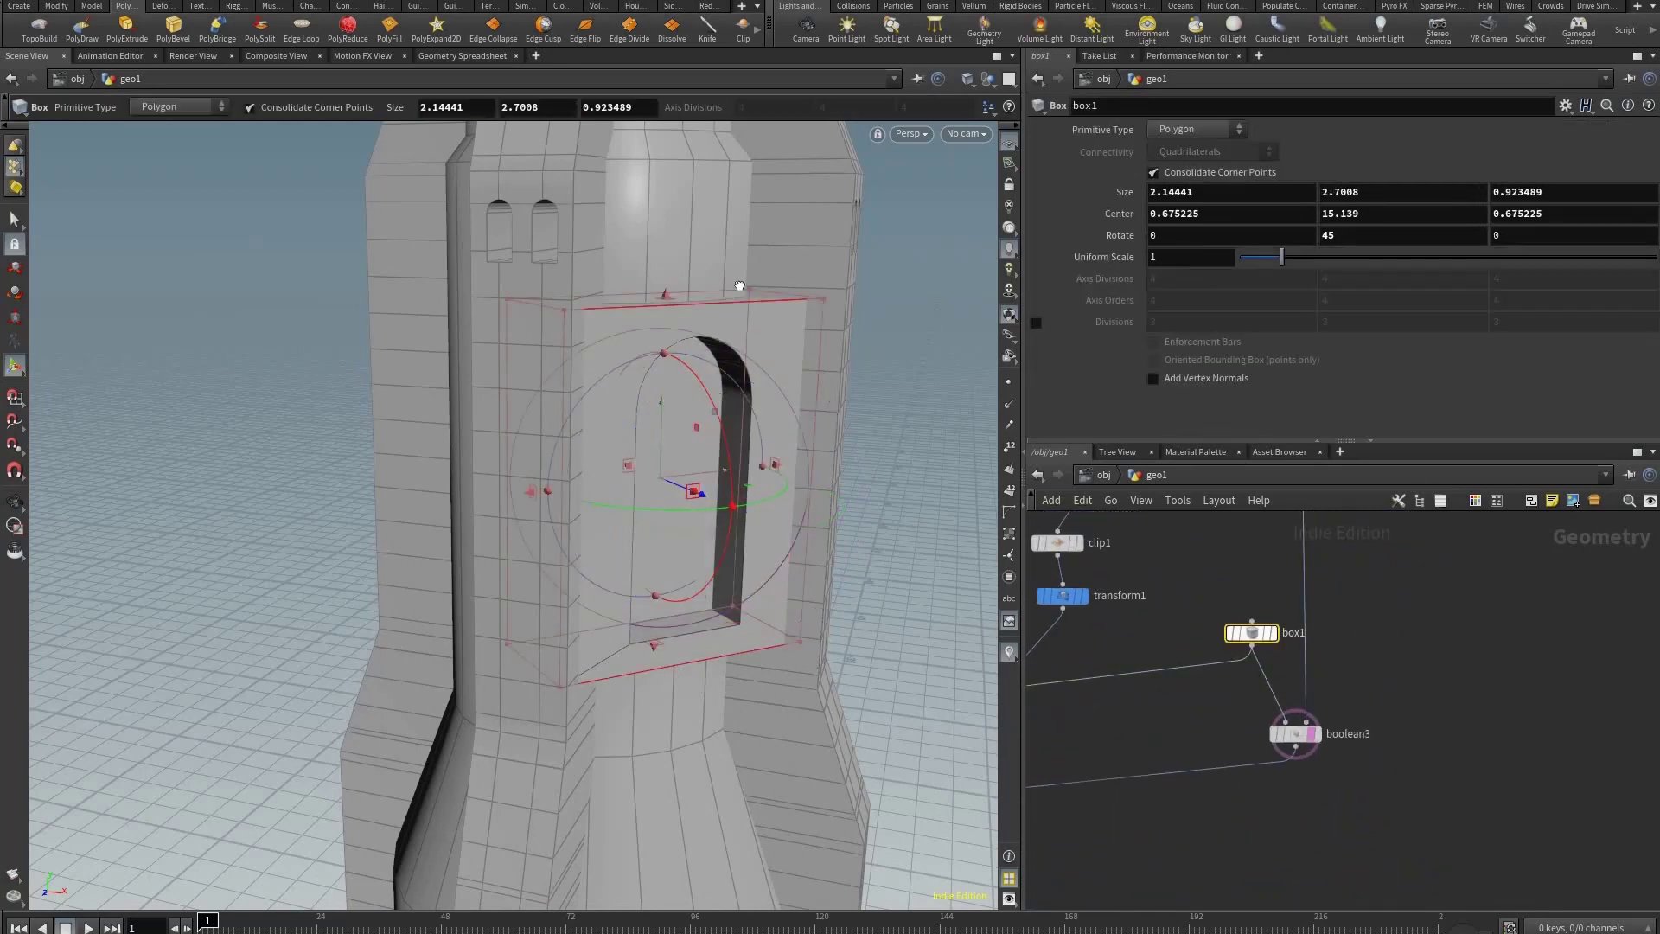
shift+drag(697, 351, 695, 359)
alt+drag(531, 453, 545, 451)
shift+drag(666, 474, 1181, 289)
Reduce the transform5 arch cutter's uniform scale to 0.411 and move it to about X 1.07 and Z -0.27
middle_drag(1348, 596, 1307, 823)
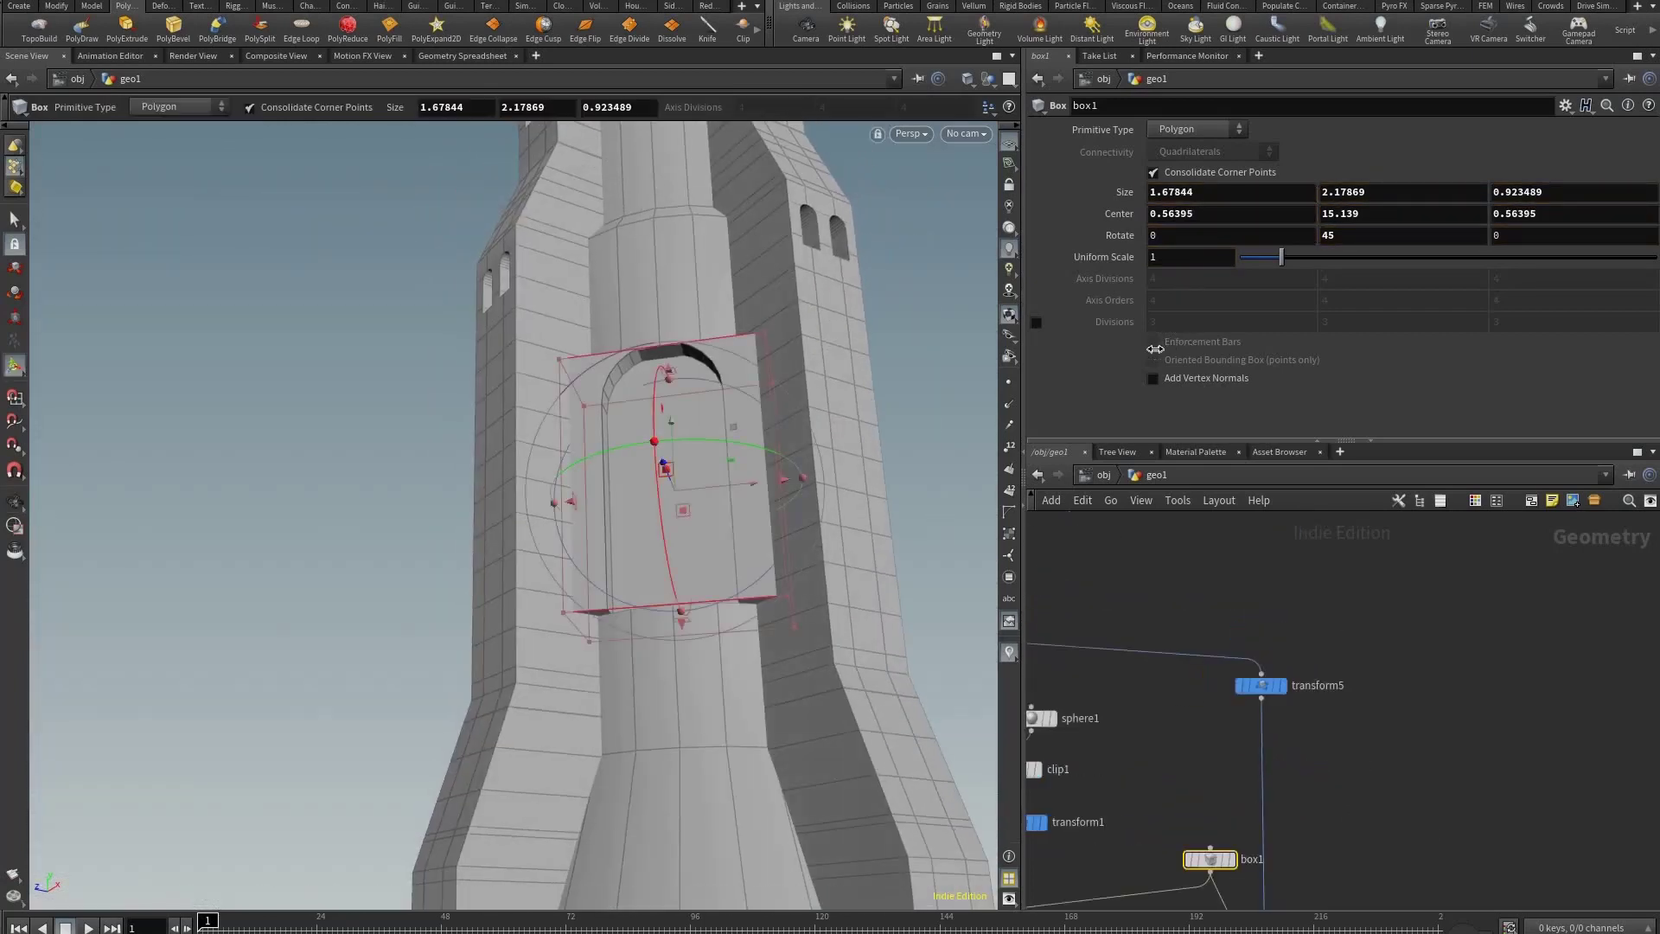
click(1258, 686)
middle_drag(610, 455, 570, 483)
alt+drag(600, 470, 577, 338)
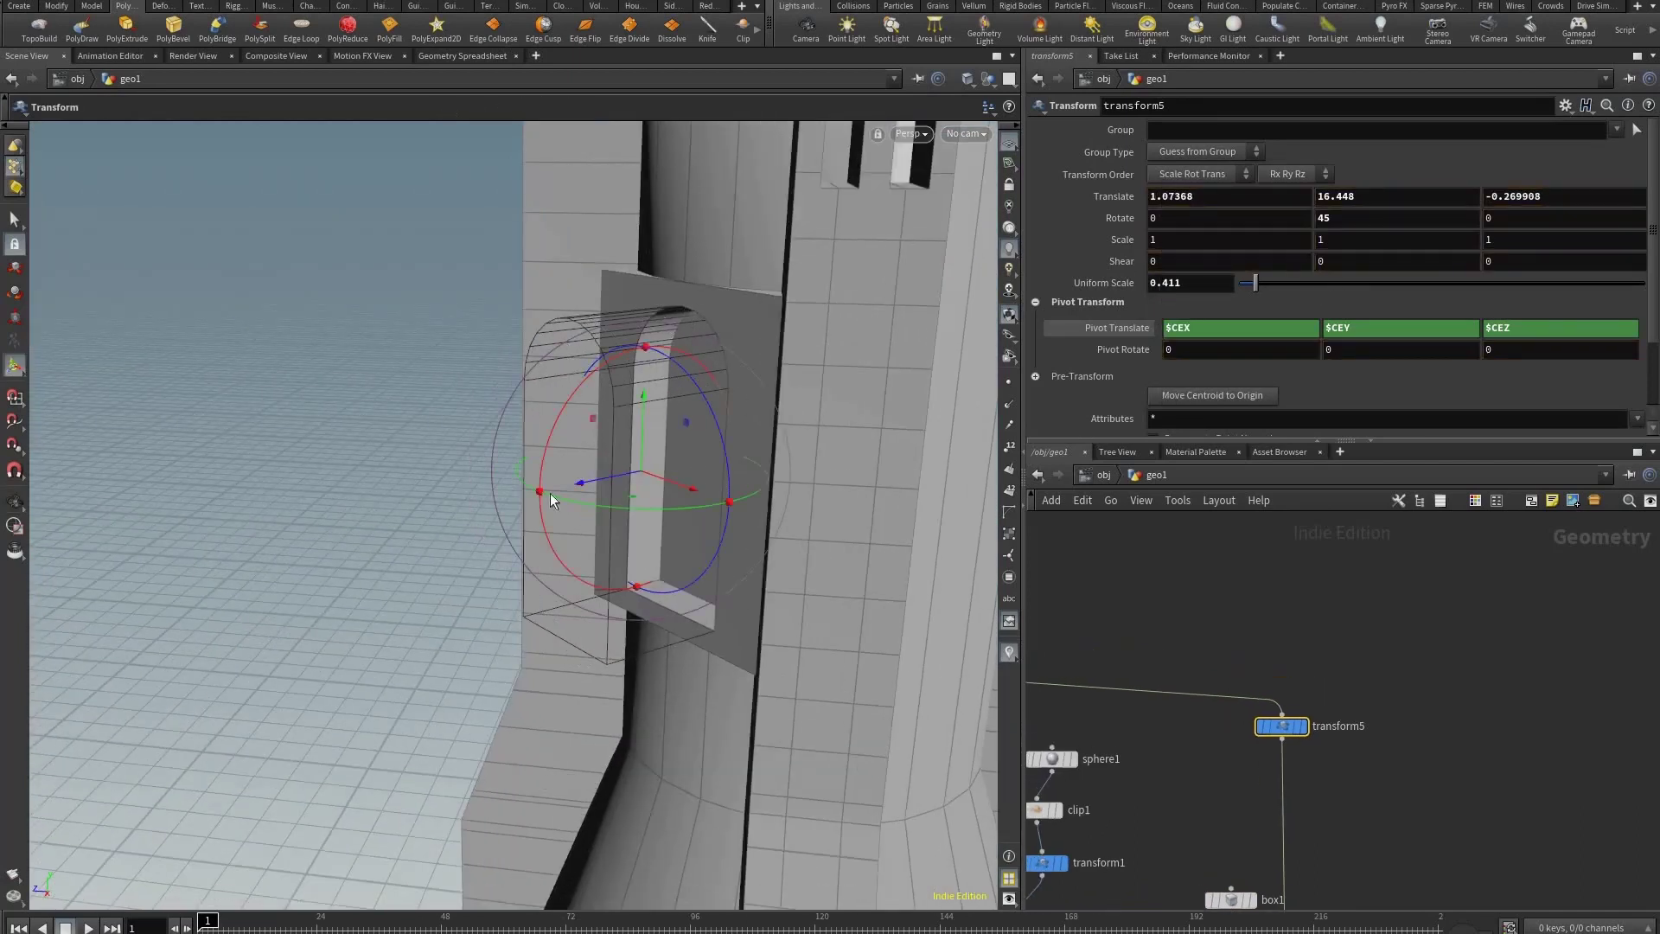
alt+drag(553, 497, 686, 574)
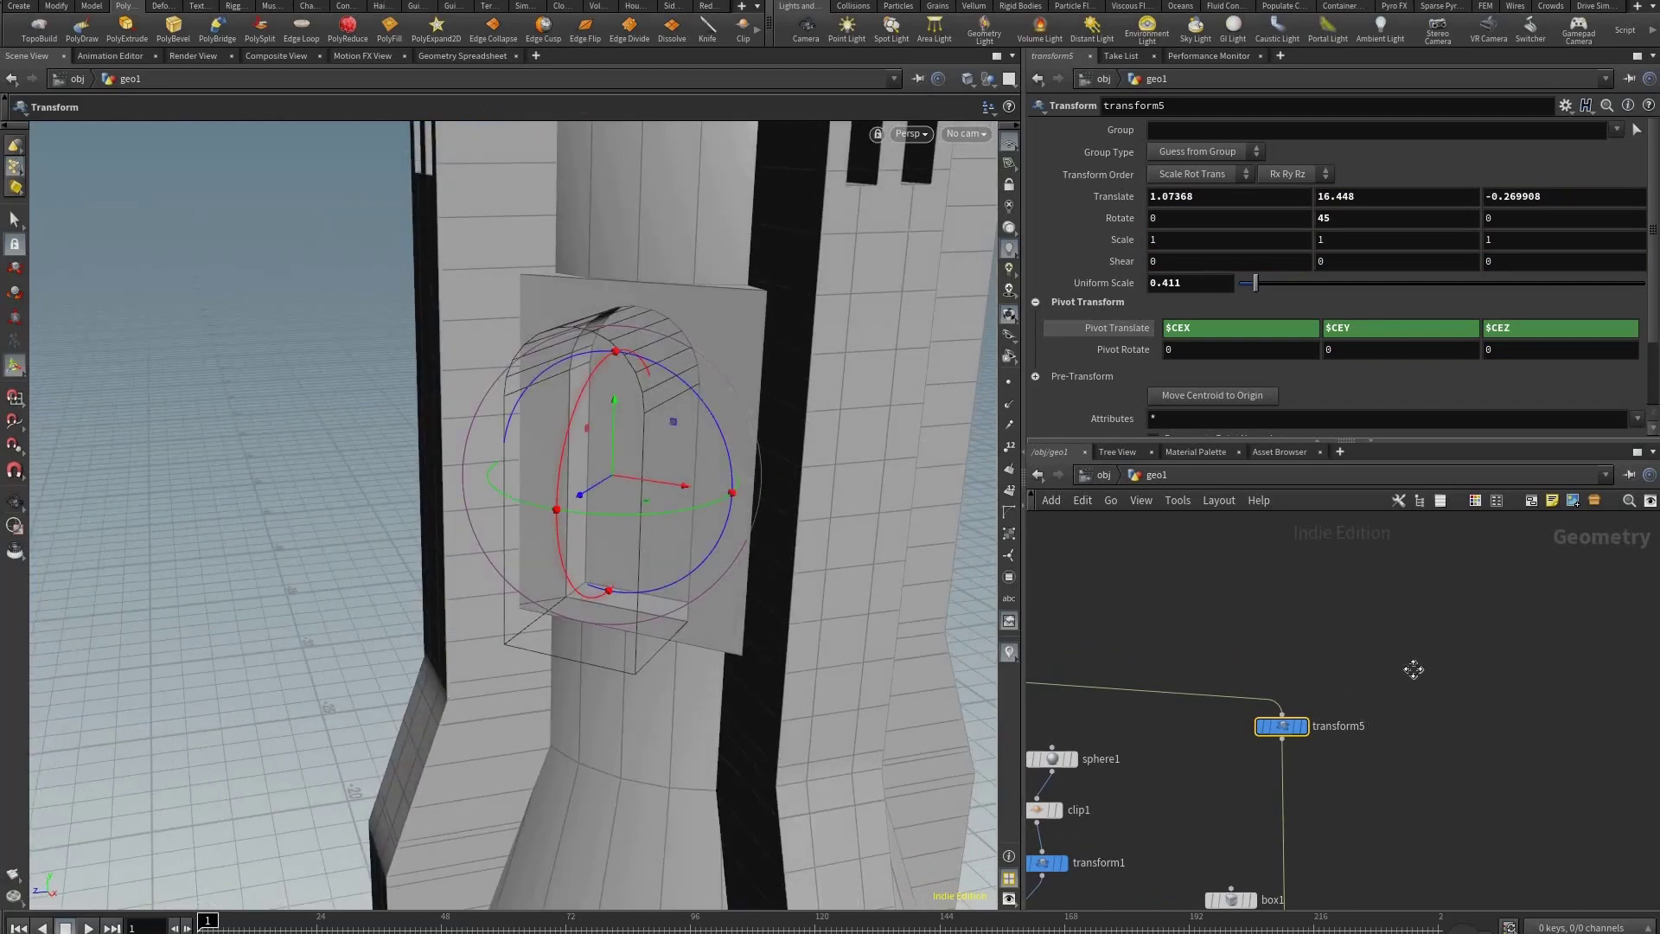
Duplicate transform5 next to the original and display the edit2 arch outline
middle_drag(1398, 654, 1486, 680)
middle_drag(1390, 798, 1513, 821)
middle_drag(1497, 727, 1489, 781)
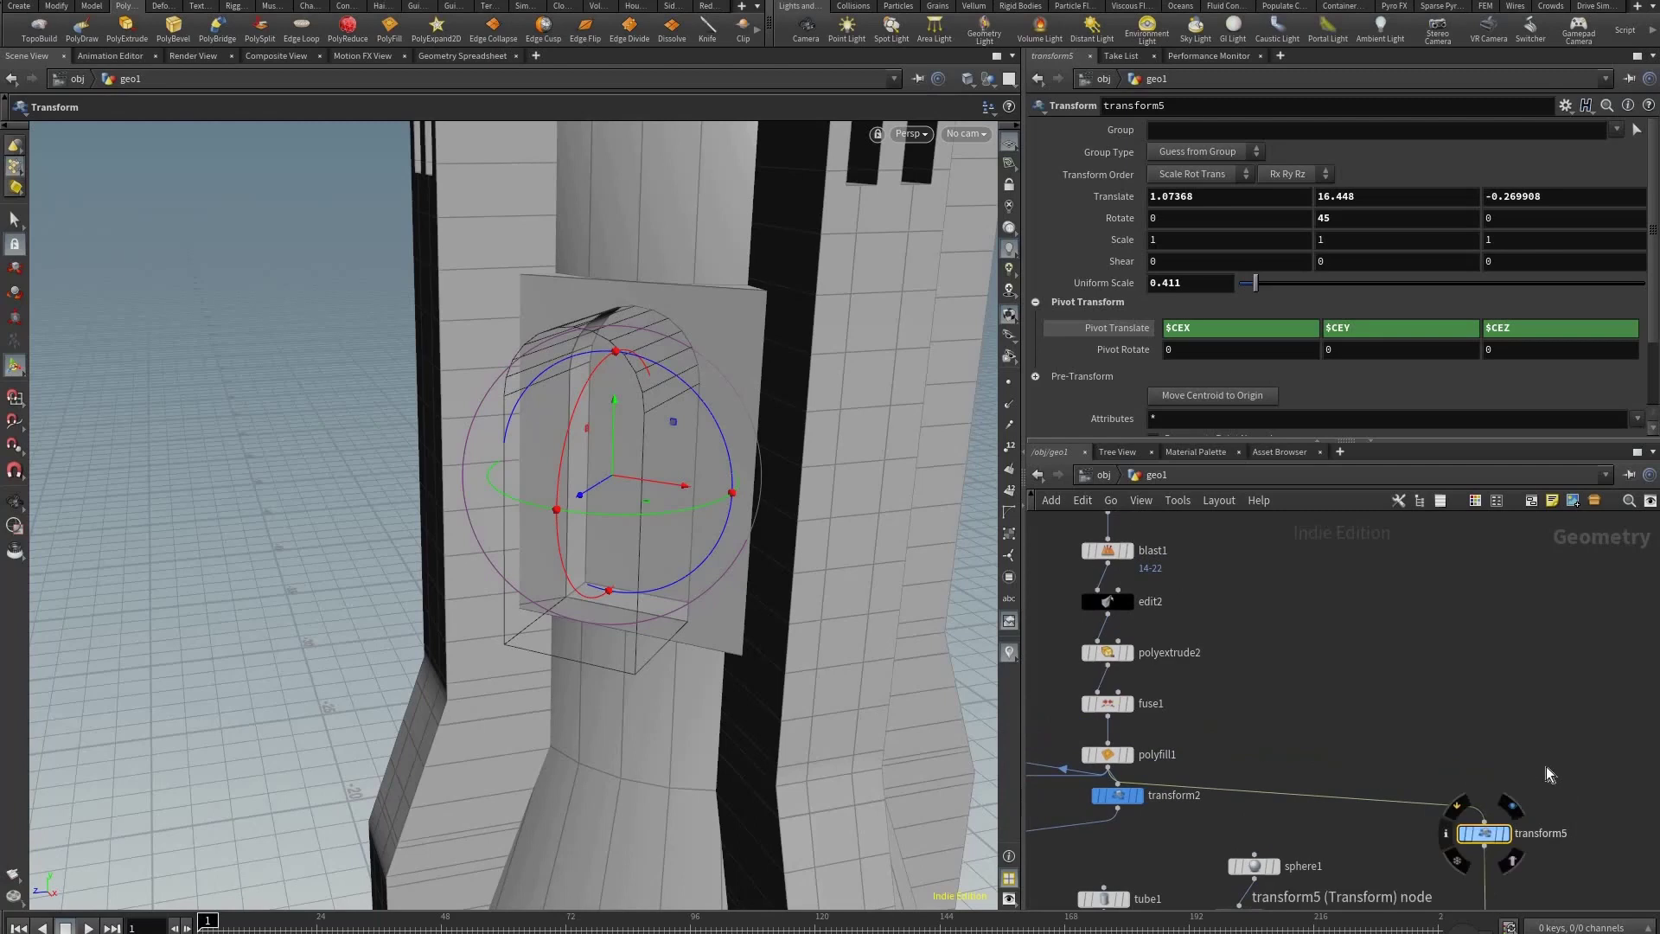
middle_drag(1342, 651, 1281, 590)
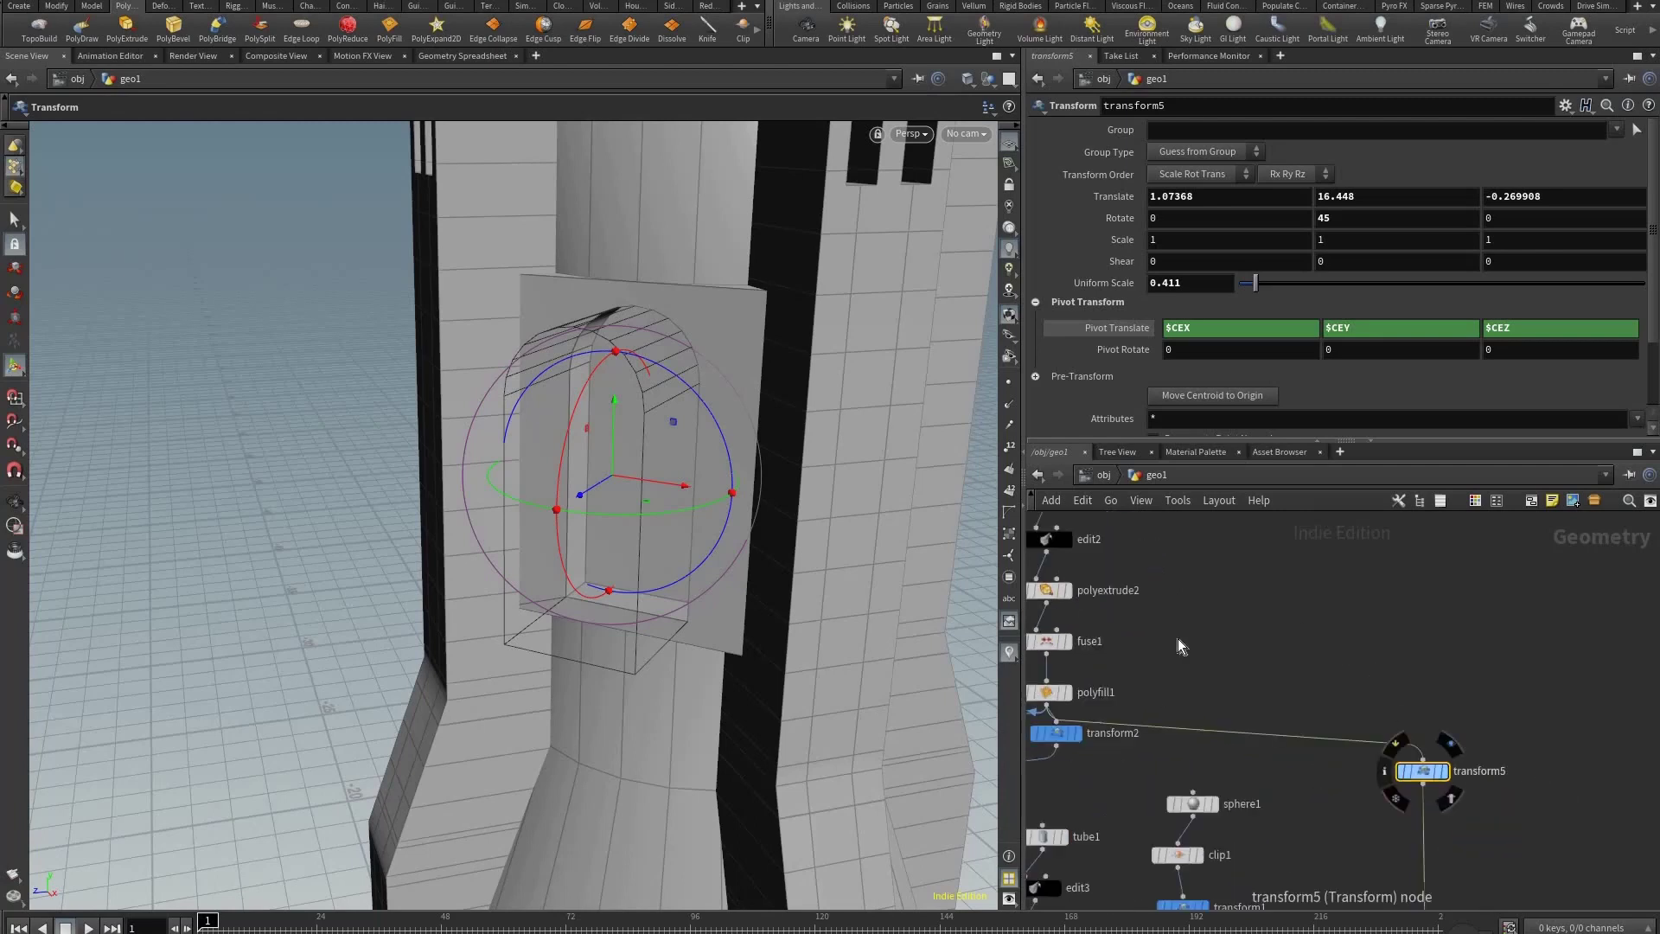
middle_drag(1077, 569, 1179, 626)
click(1169, 595)
click(1152, 600)
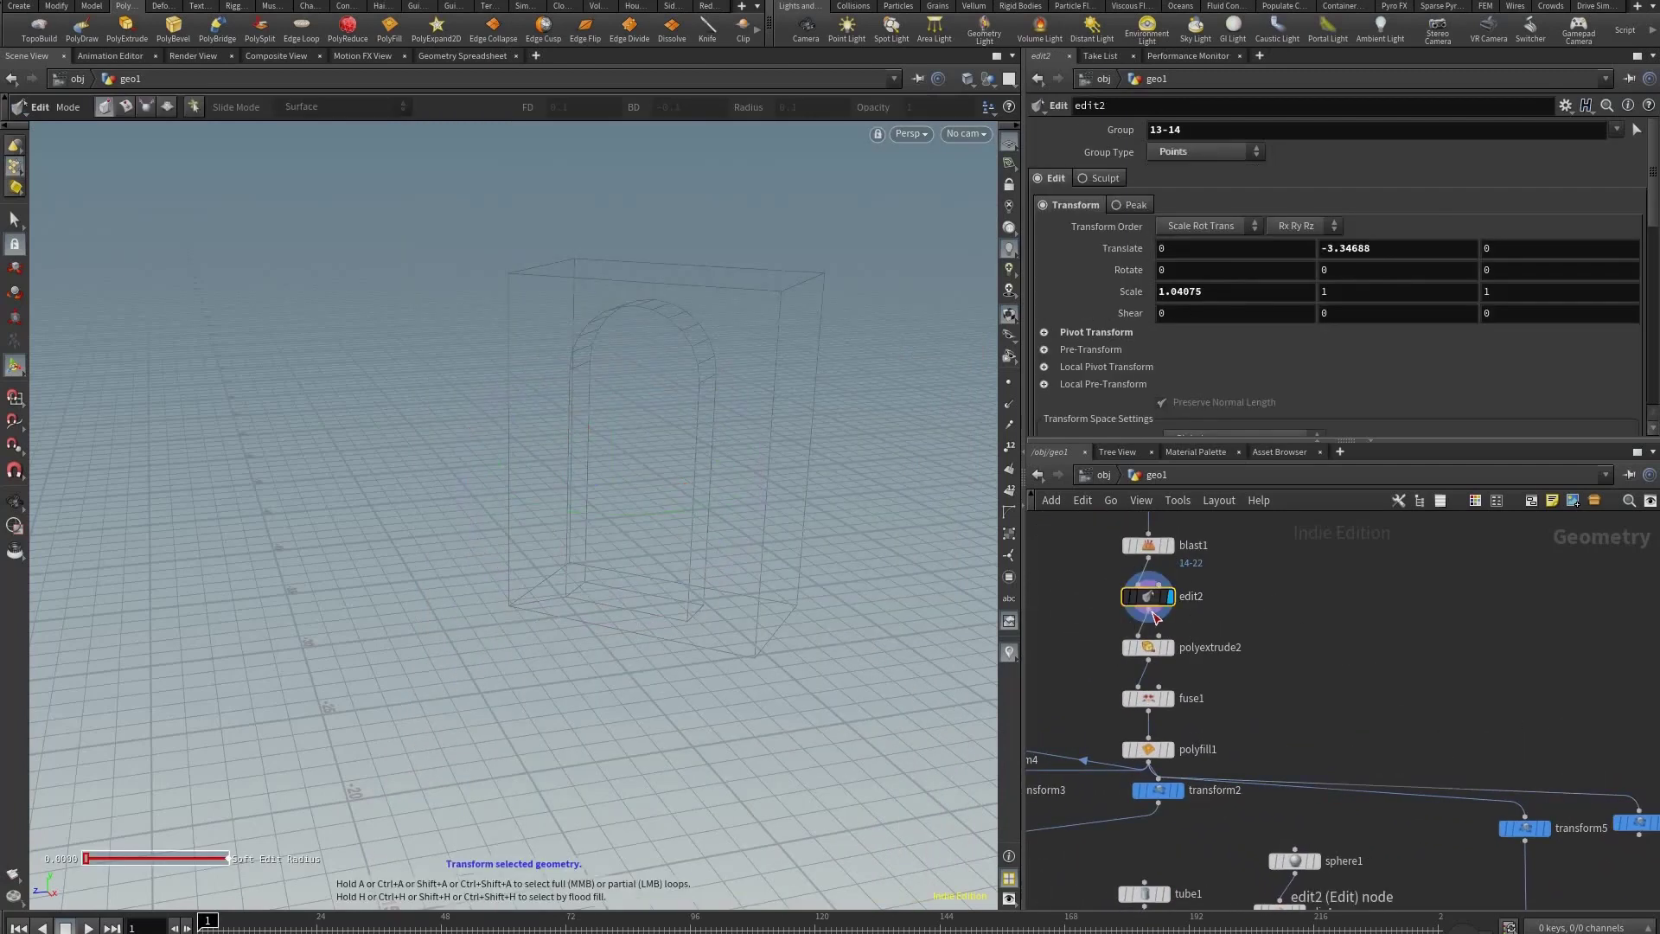
Connect edit2's output to the transform6 input and display the transformed arch outline
click(1148, 609)
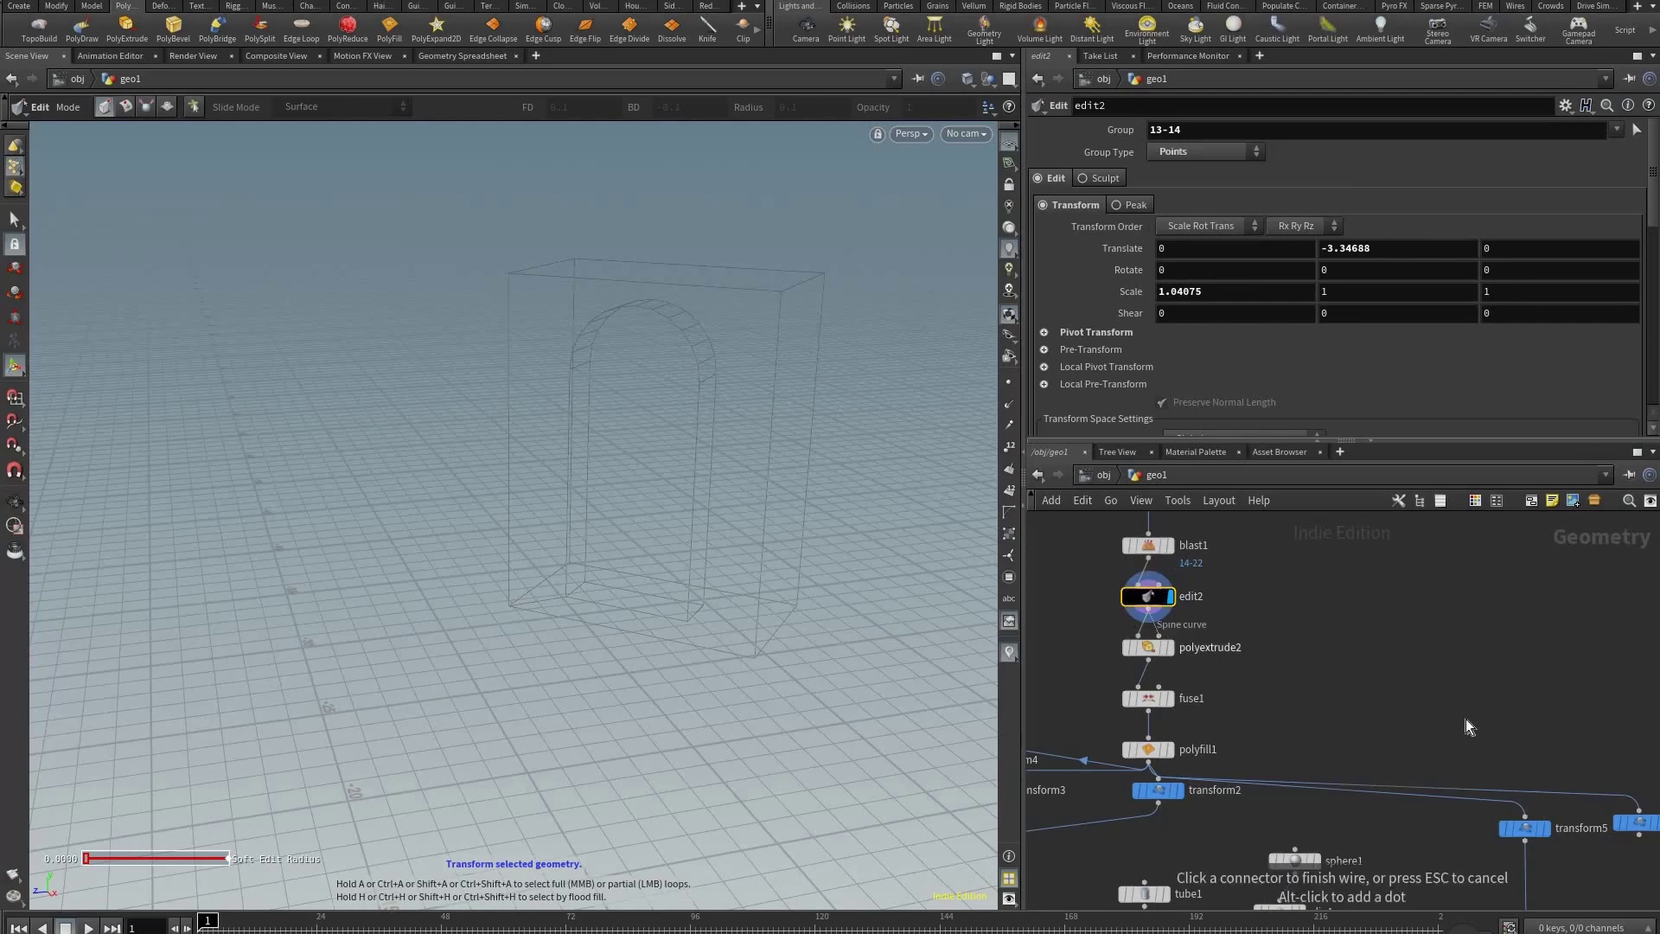
click(1639, 810)
middle_drag(1657, 818, 1452, 720)
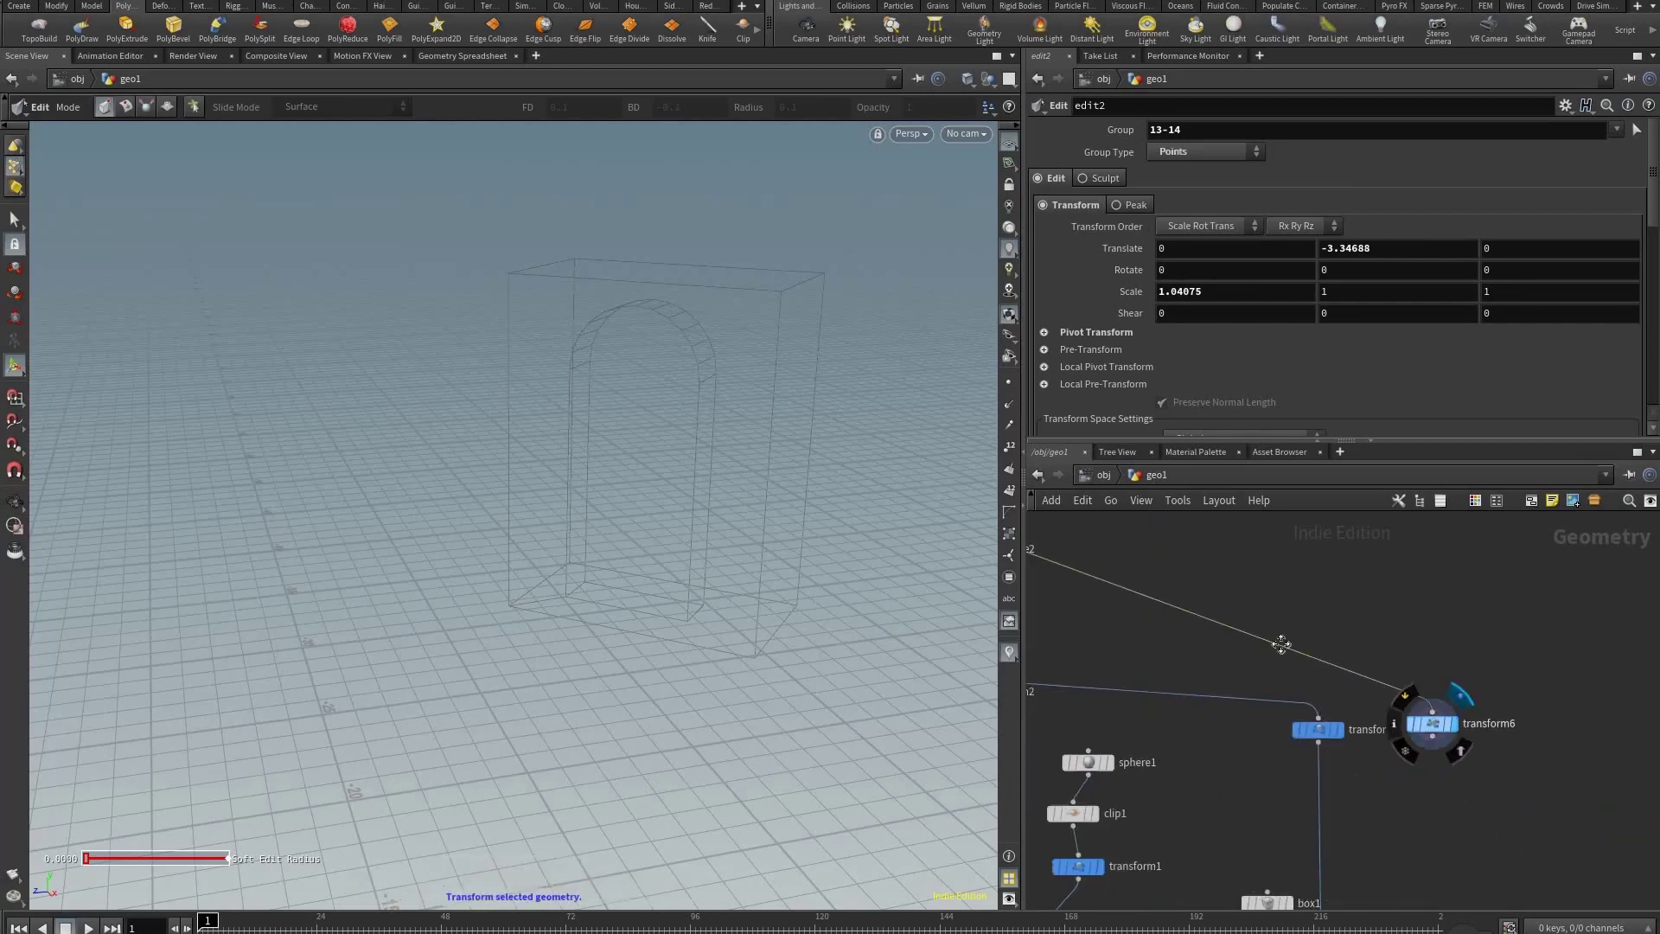
alt+drag(730, 440, 785, 476)
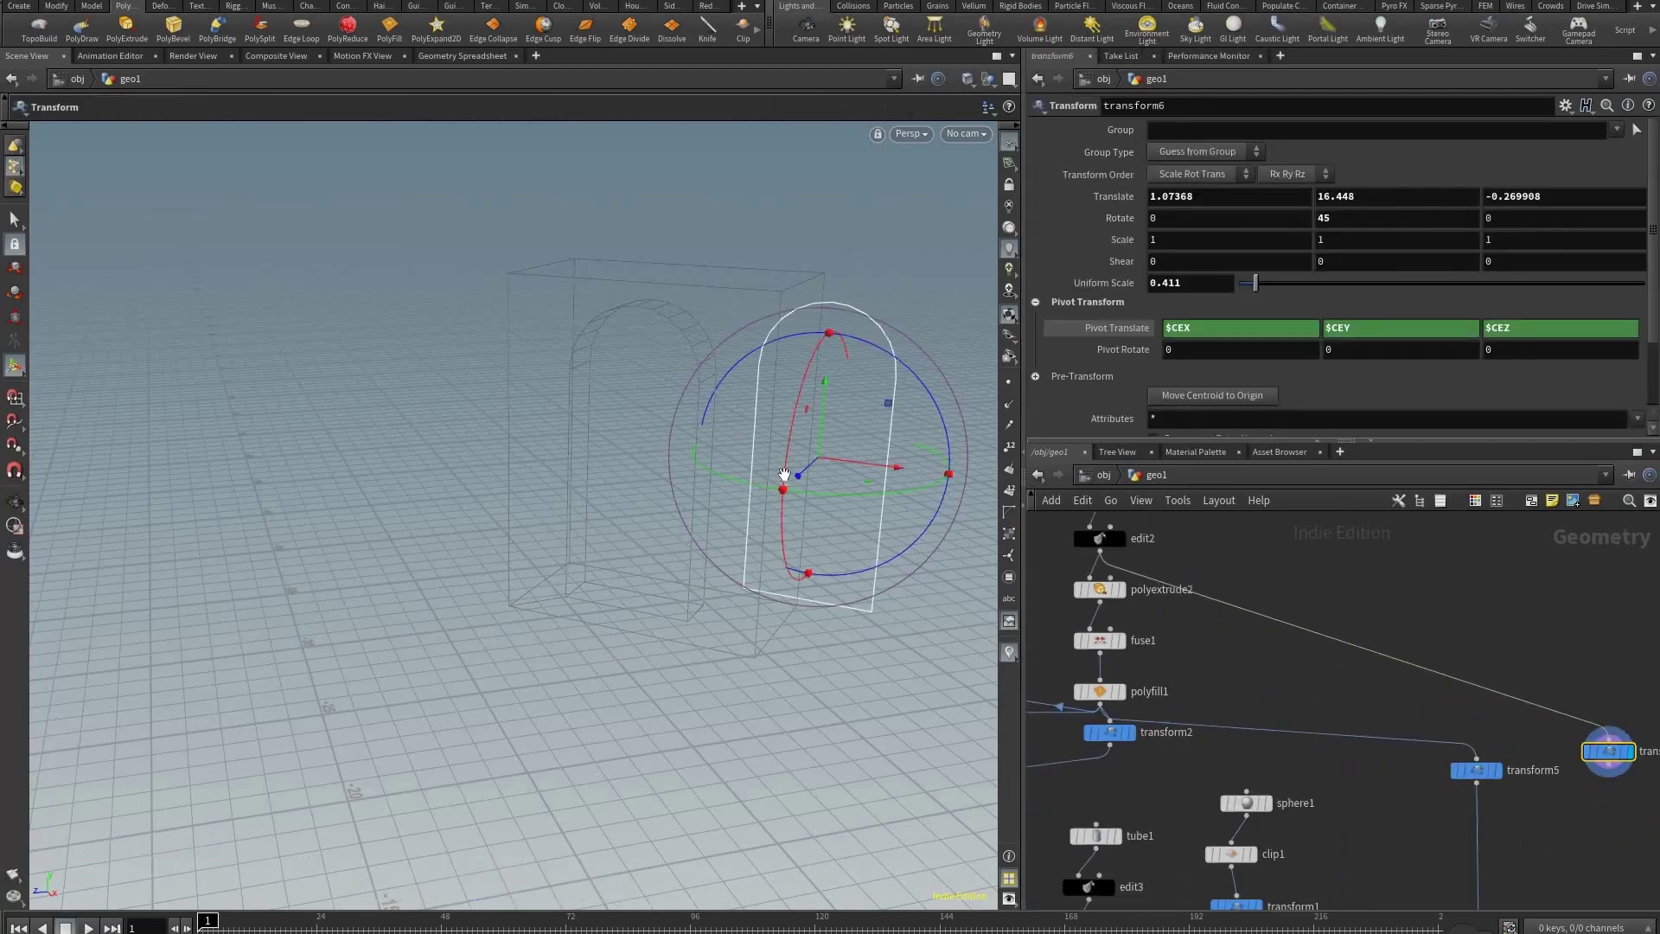
key(Return)
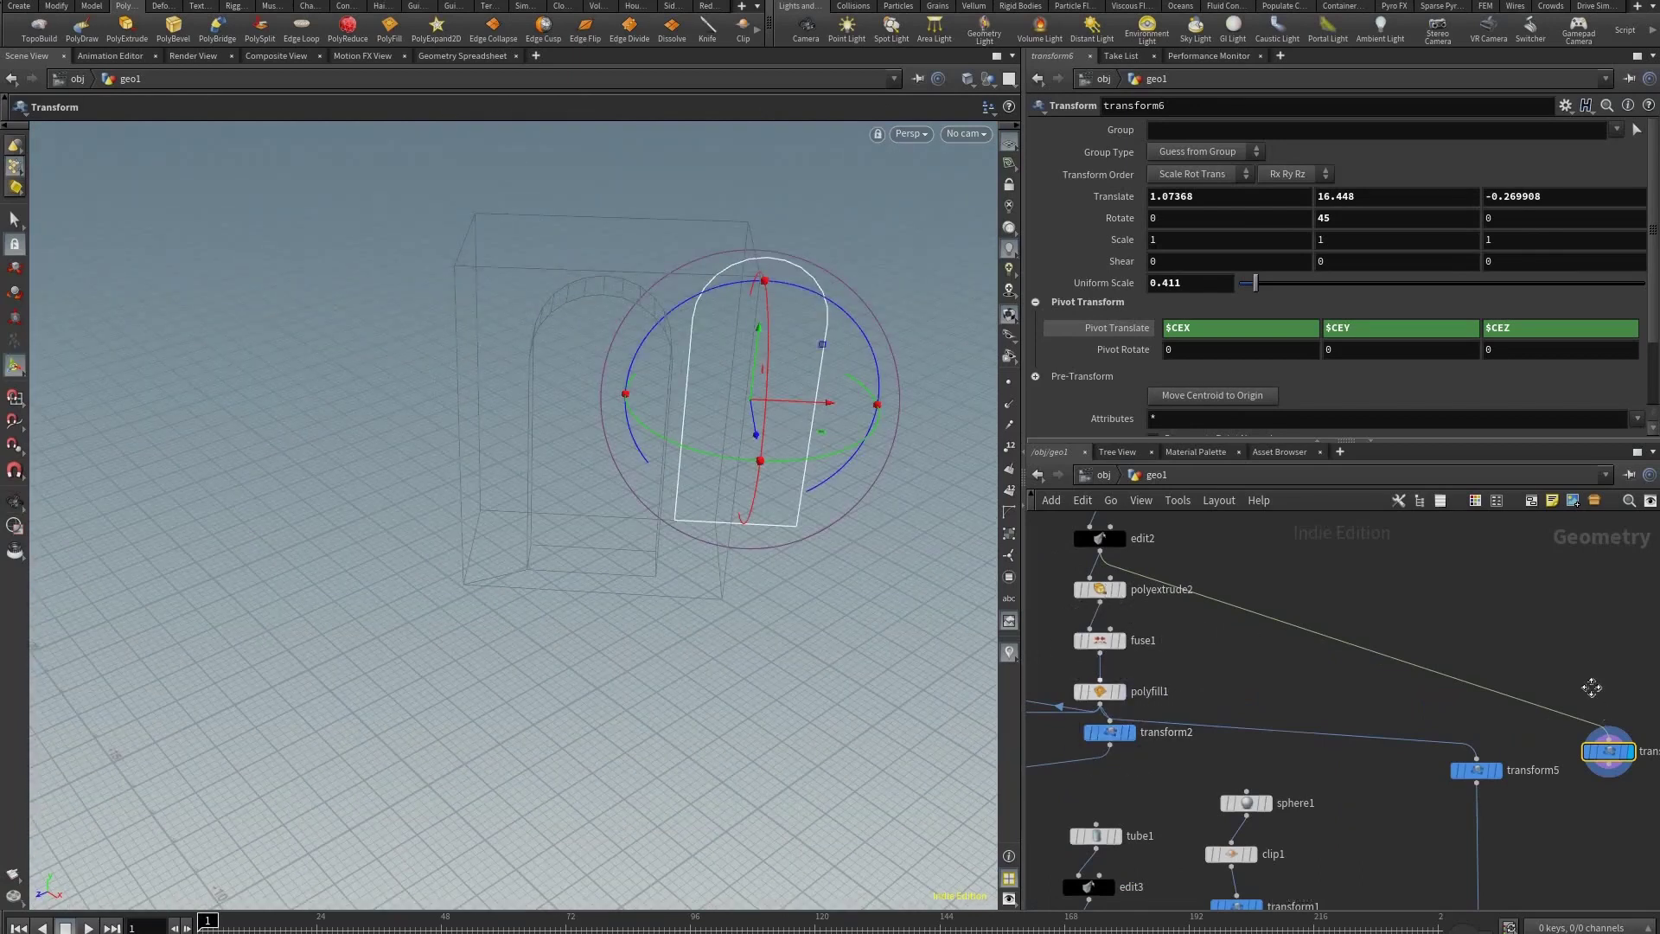
Connect transform6 to merge1 and display merge1 to show the outline together with the tower
middle_drag(1469, 723, 1352, 541)
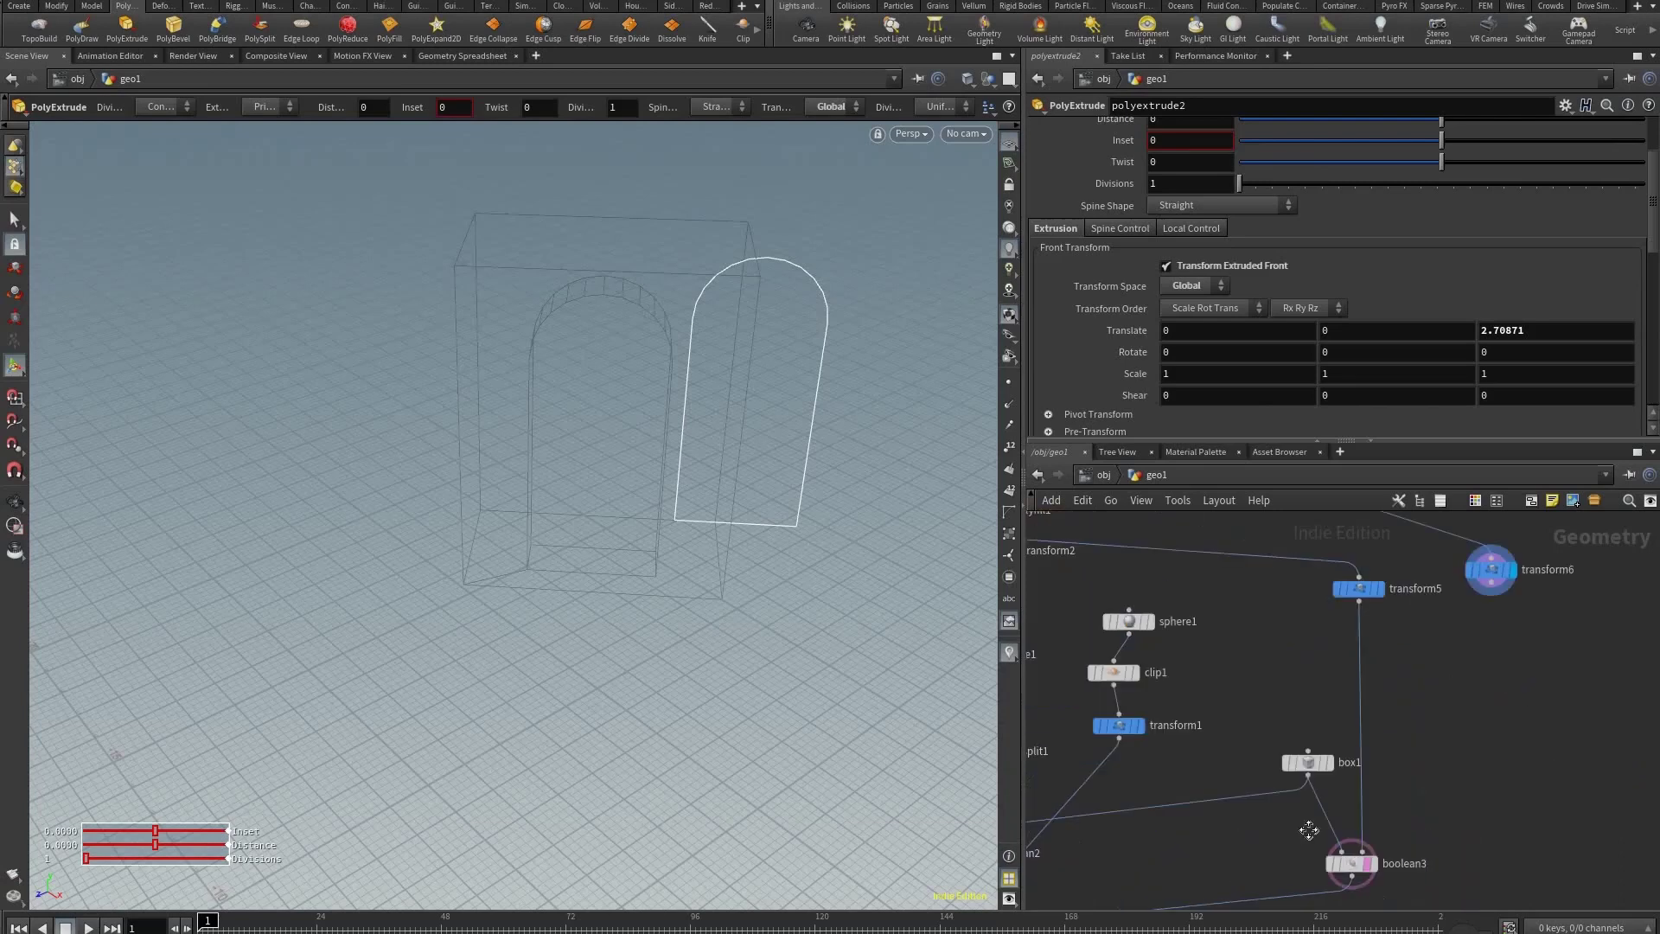
middle_drag(1252, 894, 1277, 779)
middle_drag(1149, 769, 1392, 720)
scroll(1296, 735, down, 2)
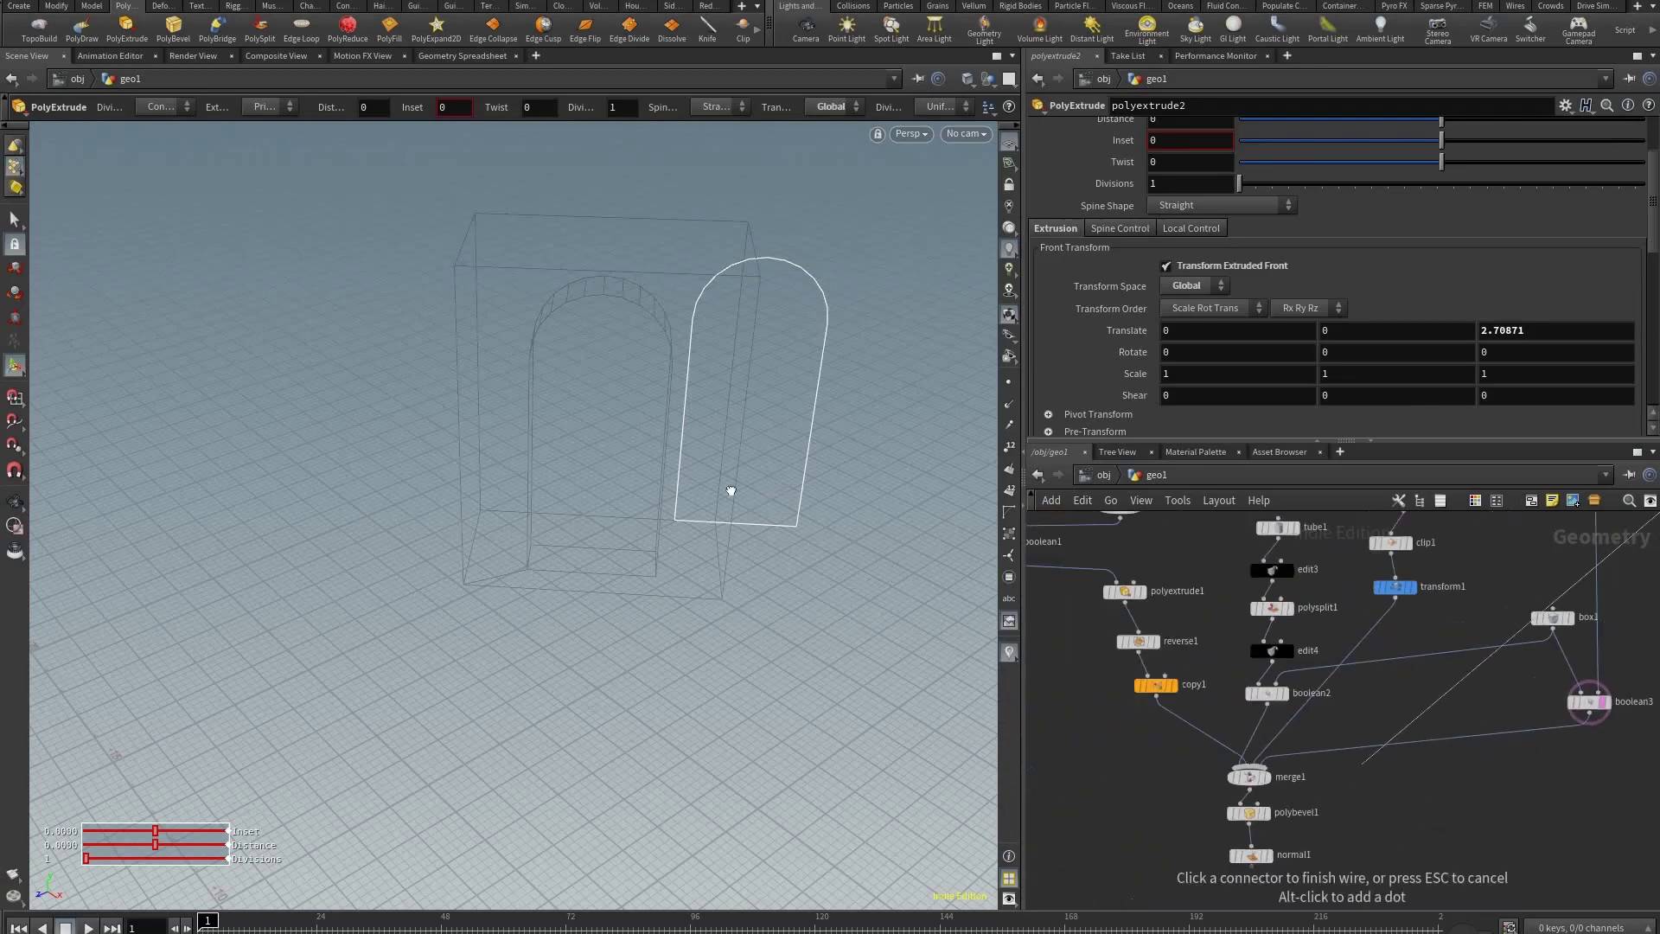
click(1249, 766)
alt+drag(623, 432, 519, 415)
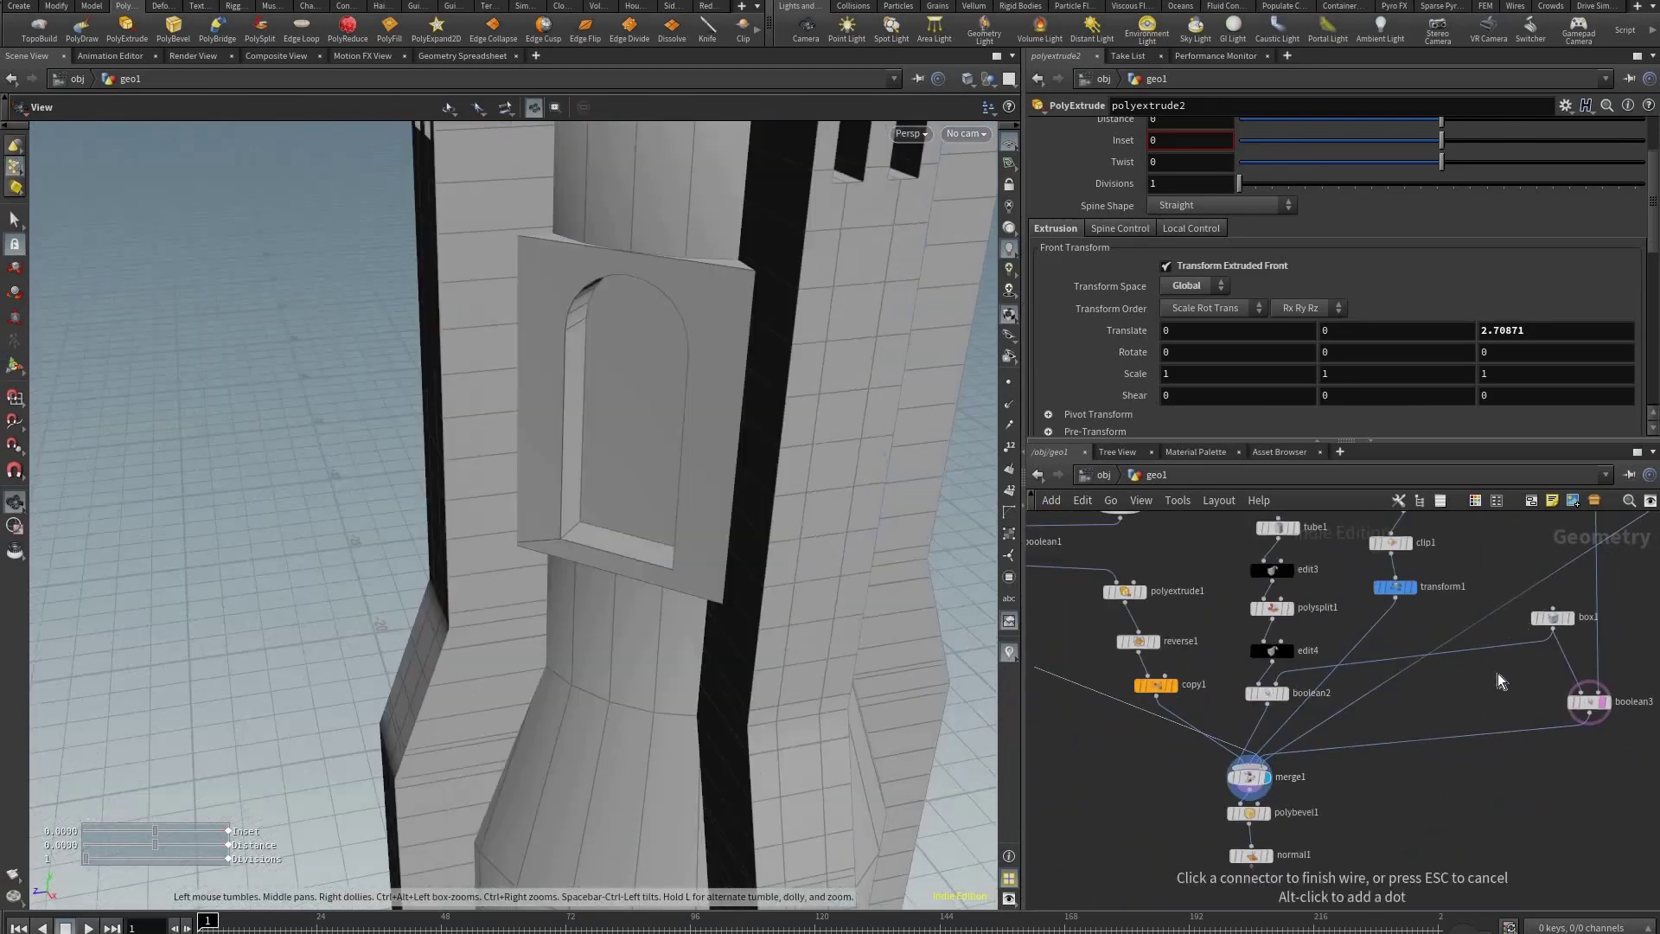
Move the transform6 arch outline onto the front of the box's recess, at about X 0.93 and Z 0.91
scroll(1537, 670, down, 1)
middle_drag(1466, 759, 1469, 808)
scroll(1483, 562, up, 2)
middle_drag(1483, 562, 1222, 689)
drag(1500, 666, 1542, 666)
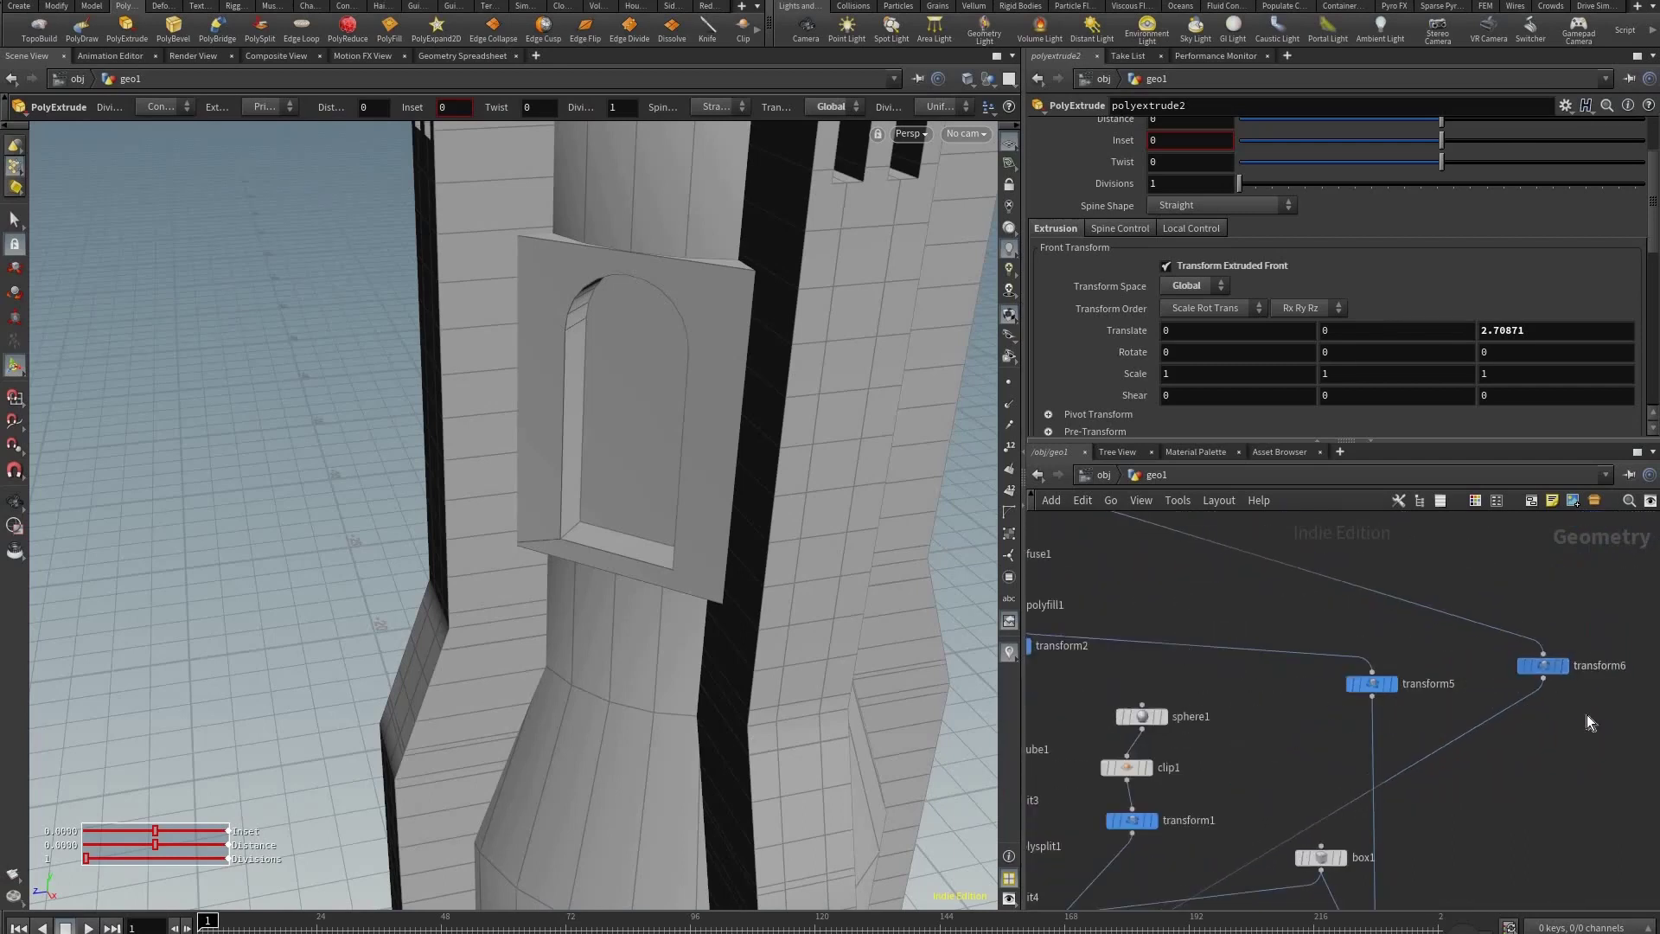
middle_drag(1270, 546, 1476, 710)
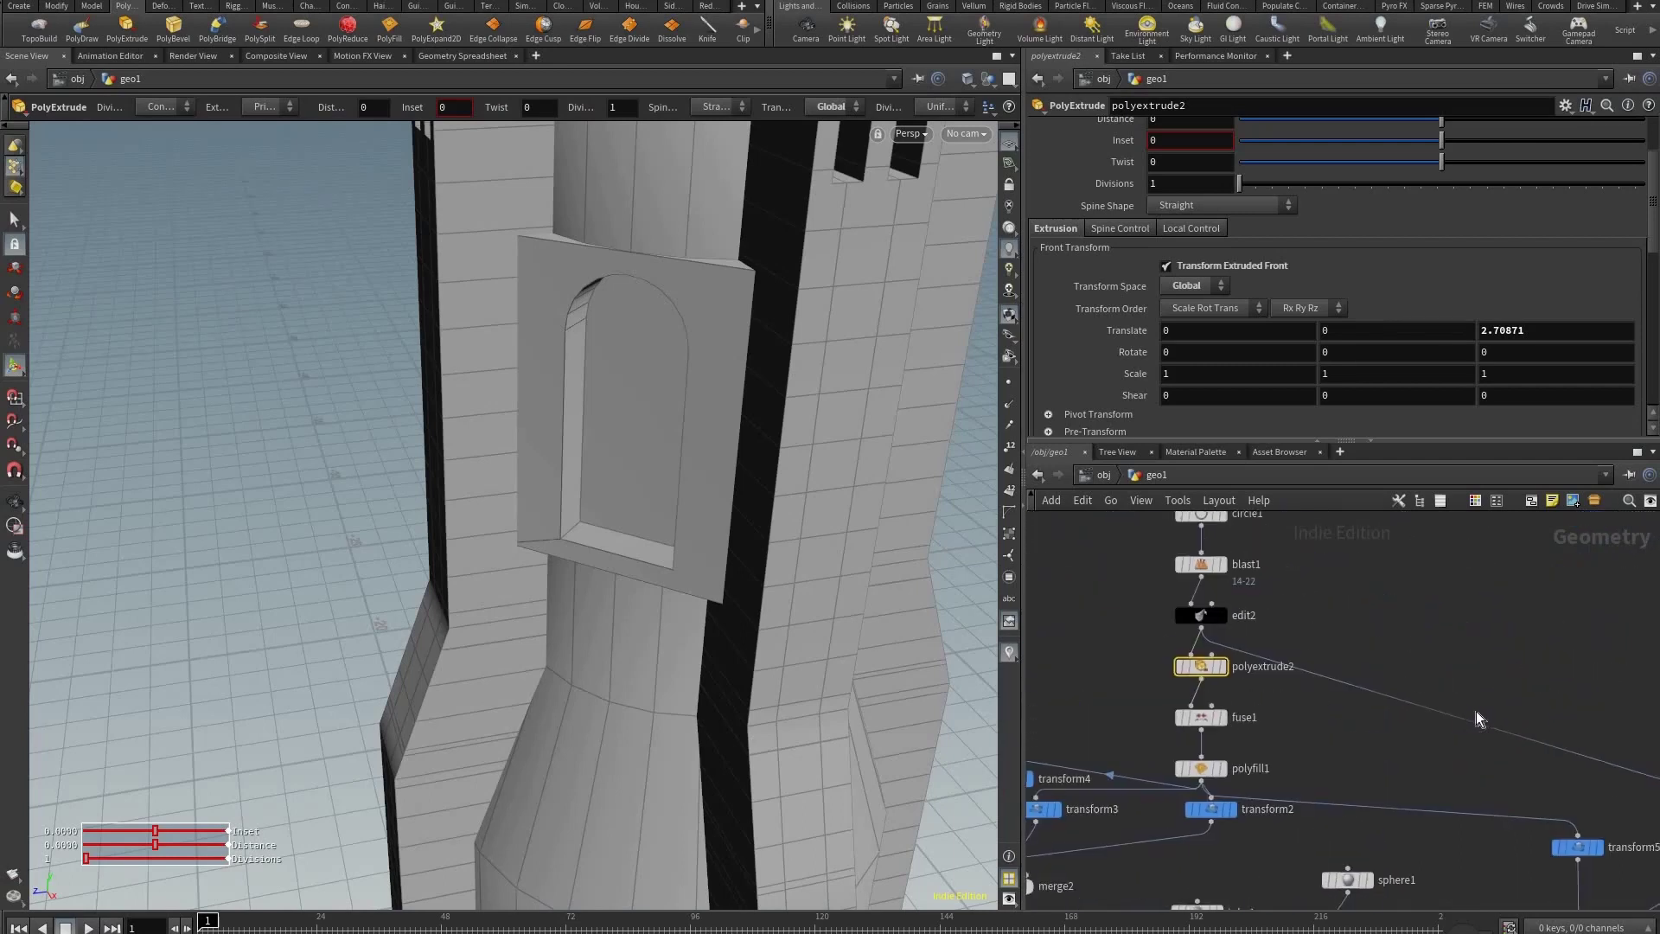
click(748, 473)
drag(780, 443, 740, 484)
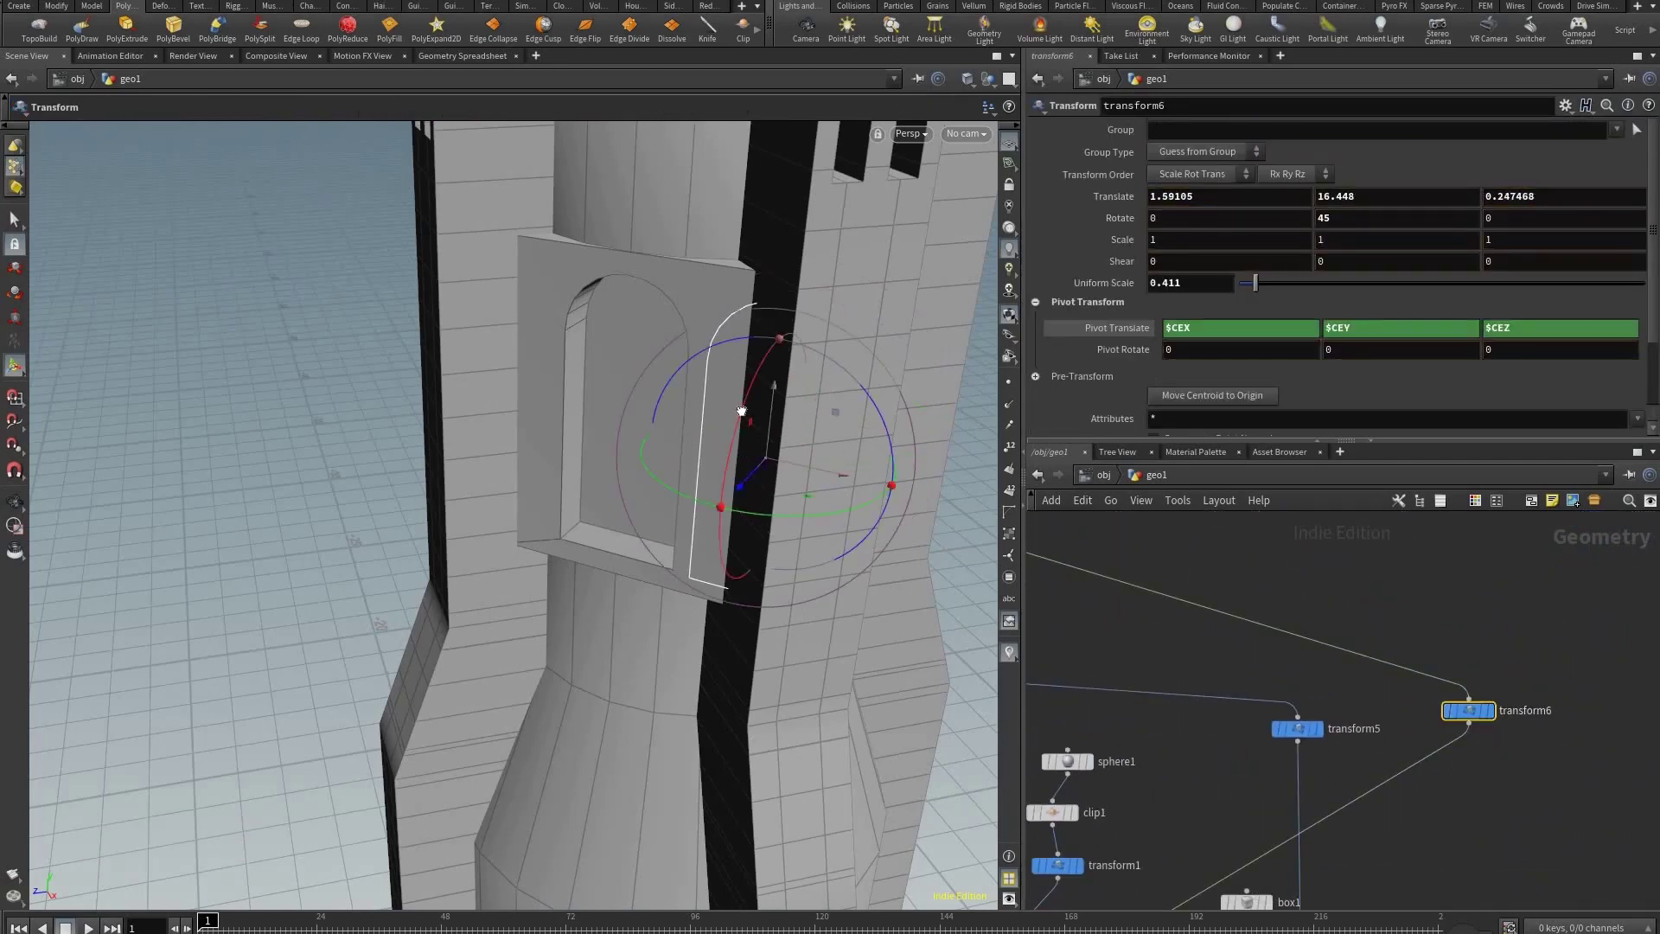
drag(841, 473, 725, 447)
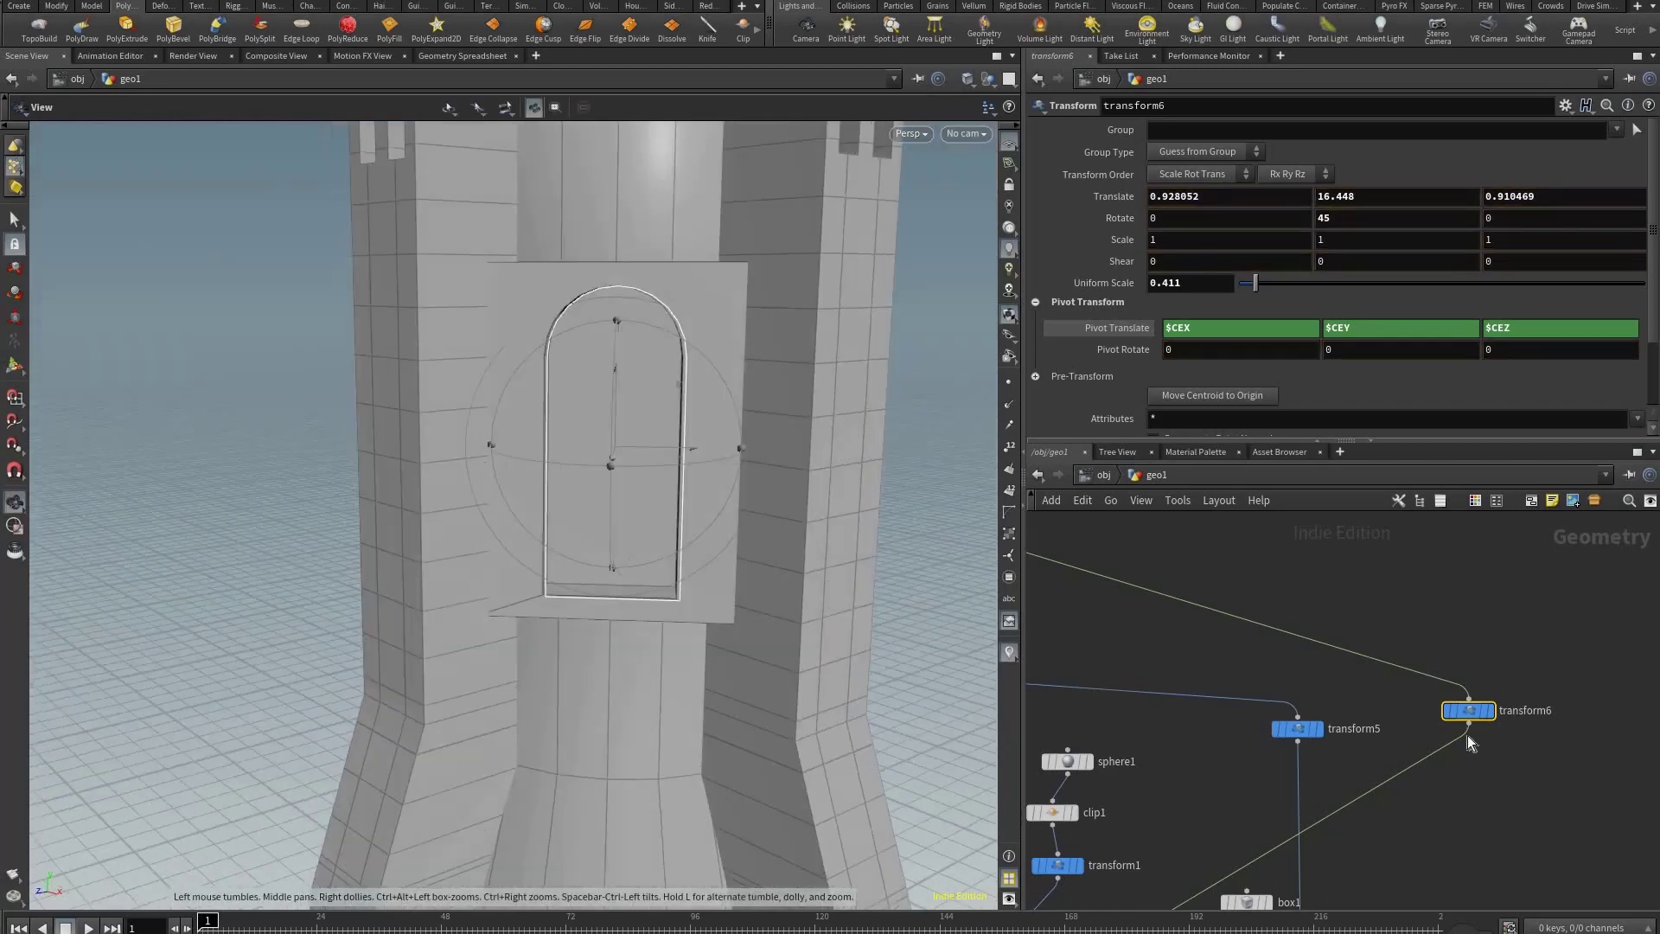
Insert a PolyExtrude after transform6, display it and extrude the arch outline outward with a distance of about 0.137
key(Tab)
text(polyext)
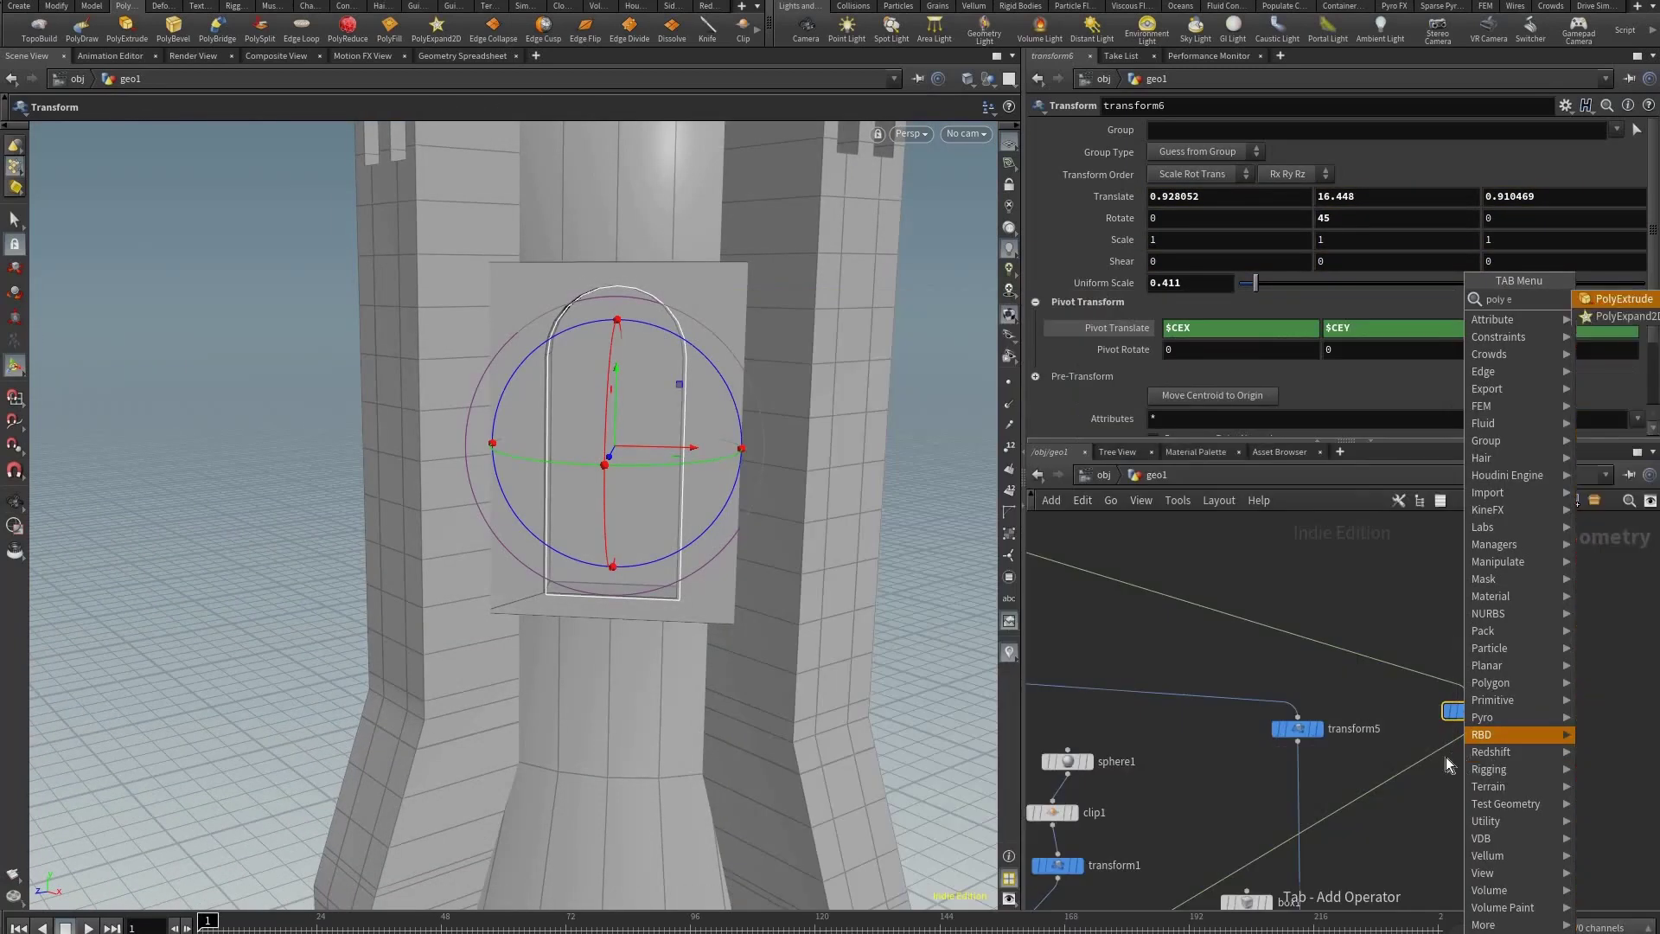
key(Return)
click(1465, 775)
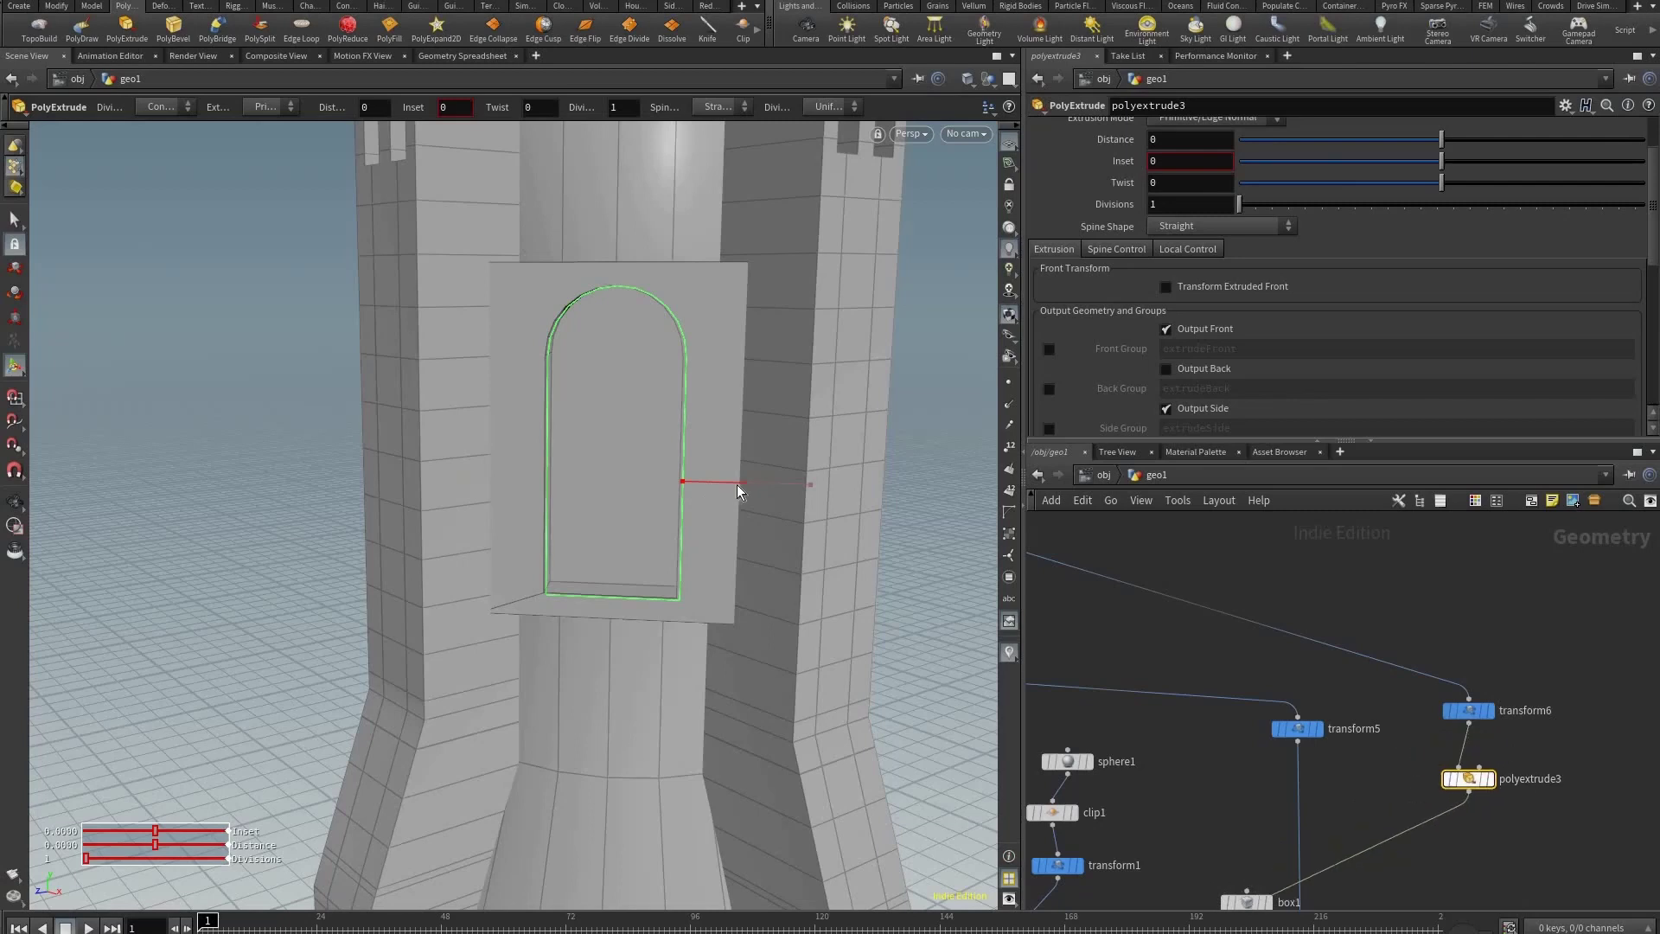
click(1490, 779)
drag(819, 494, 838, 496)
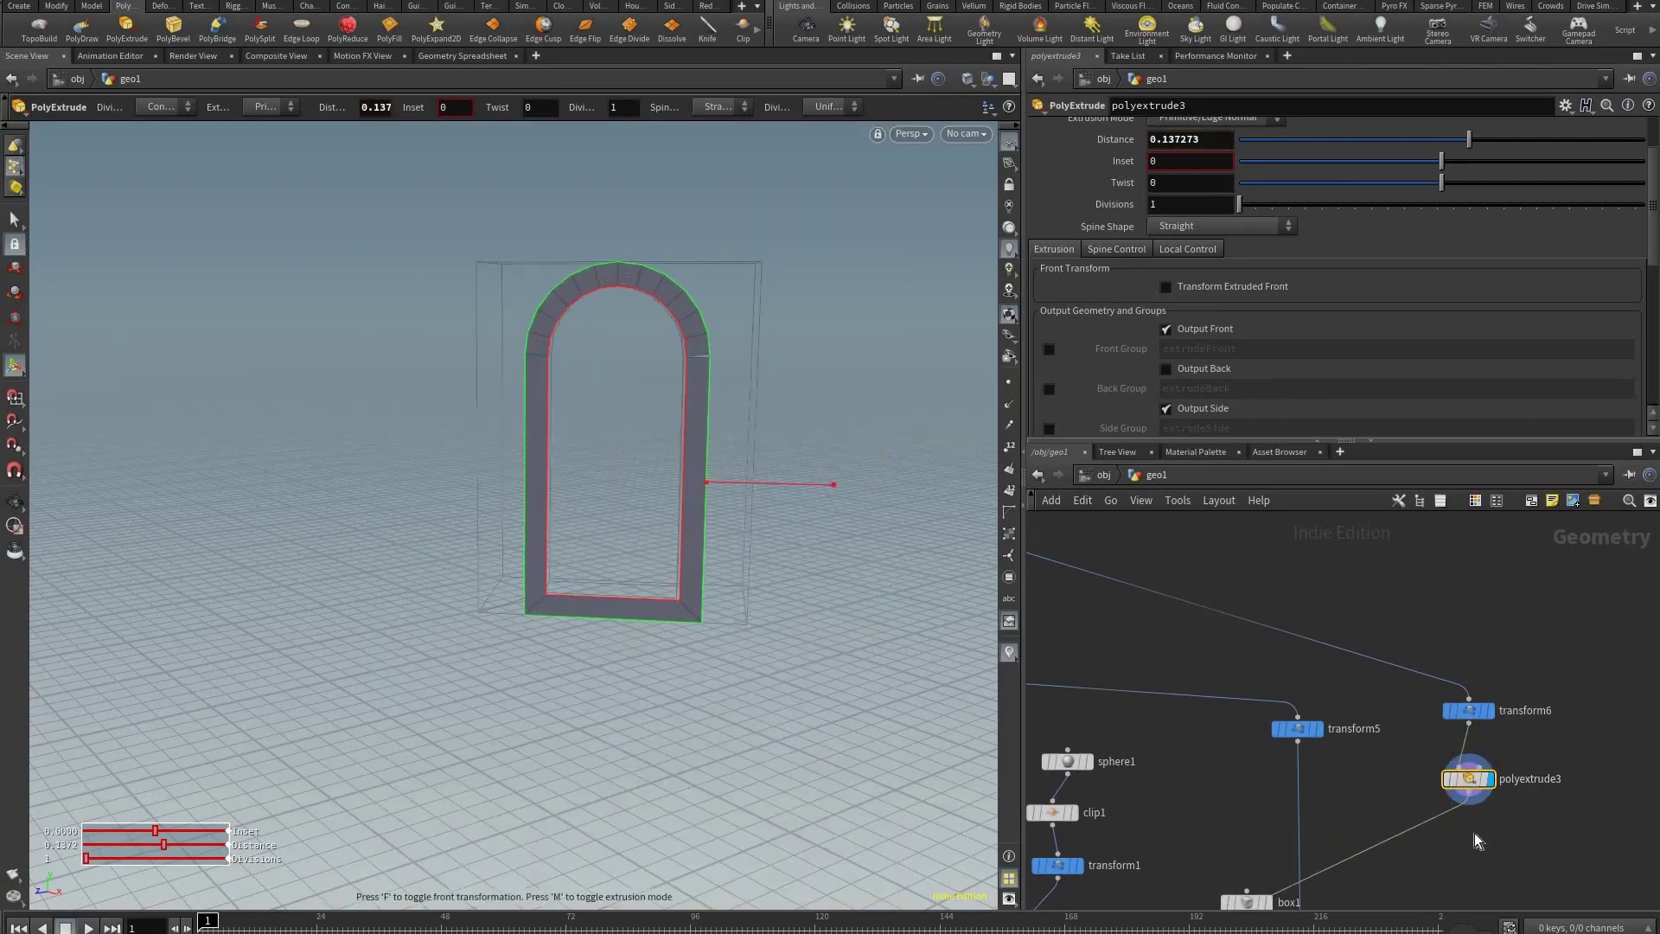
Duplicate polyextrude3 below itself as a second extrusion and thicken the arched frame with a distance of about 0.172
alt+drag(667, 467, 423, 467)
alt+drag(1469, 779, 1426, 830)
click(1448, 830)
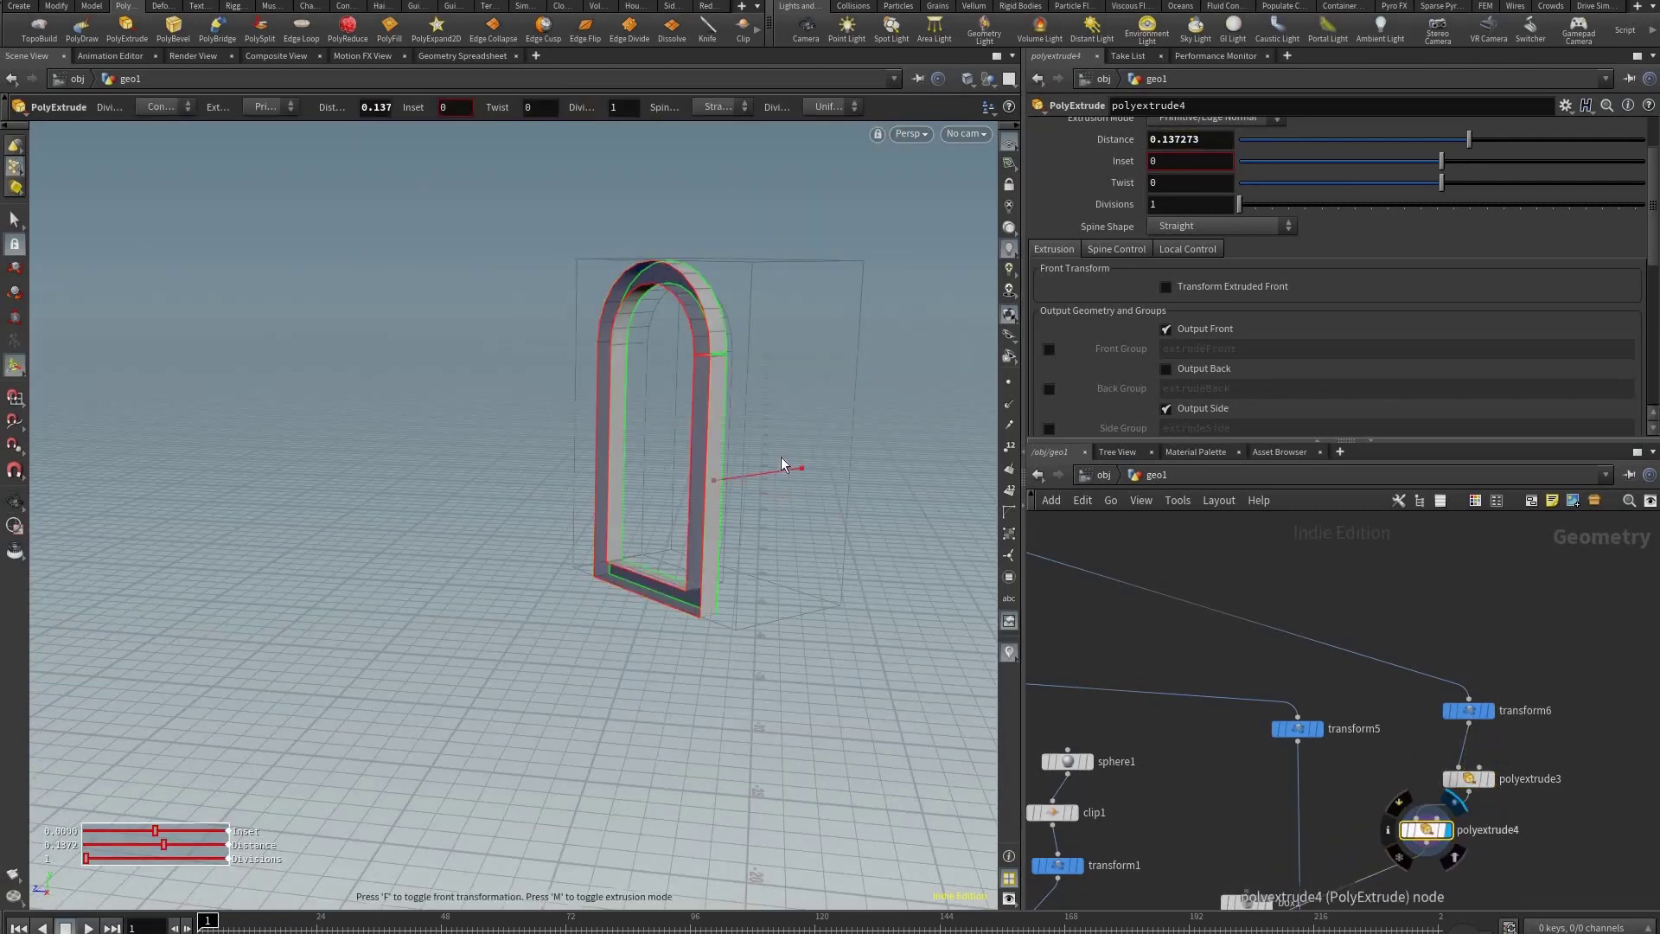
alt+drag(787, 466, 825, 477)
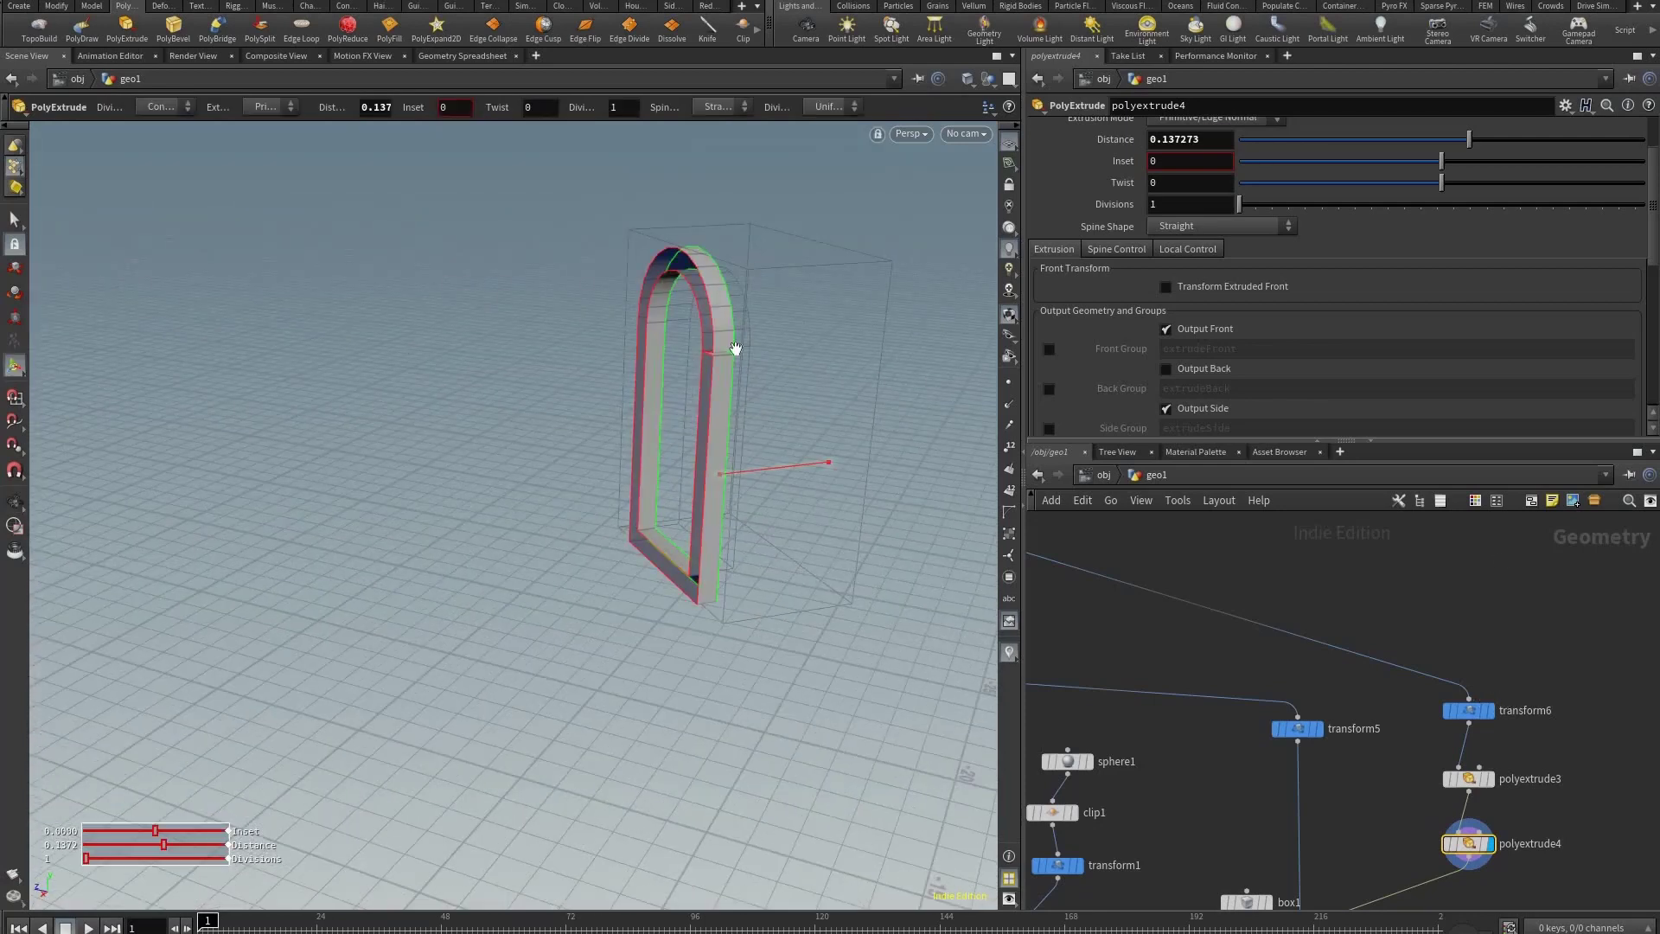
drag(735, 348, 723, 445)
alt+right_drag(721, 277, 1237, 708)
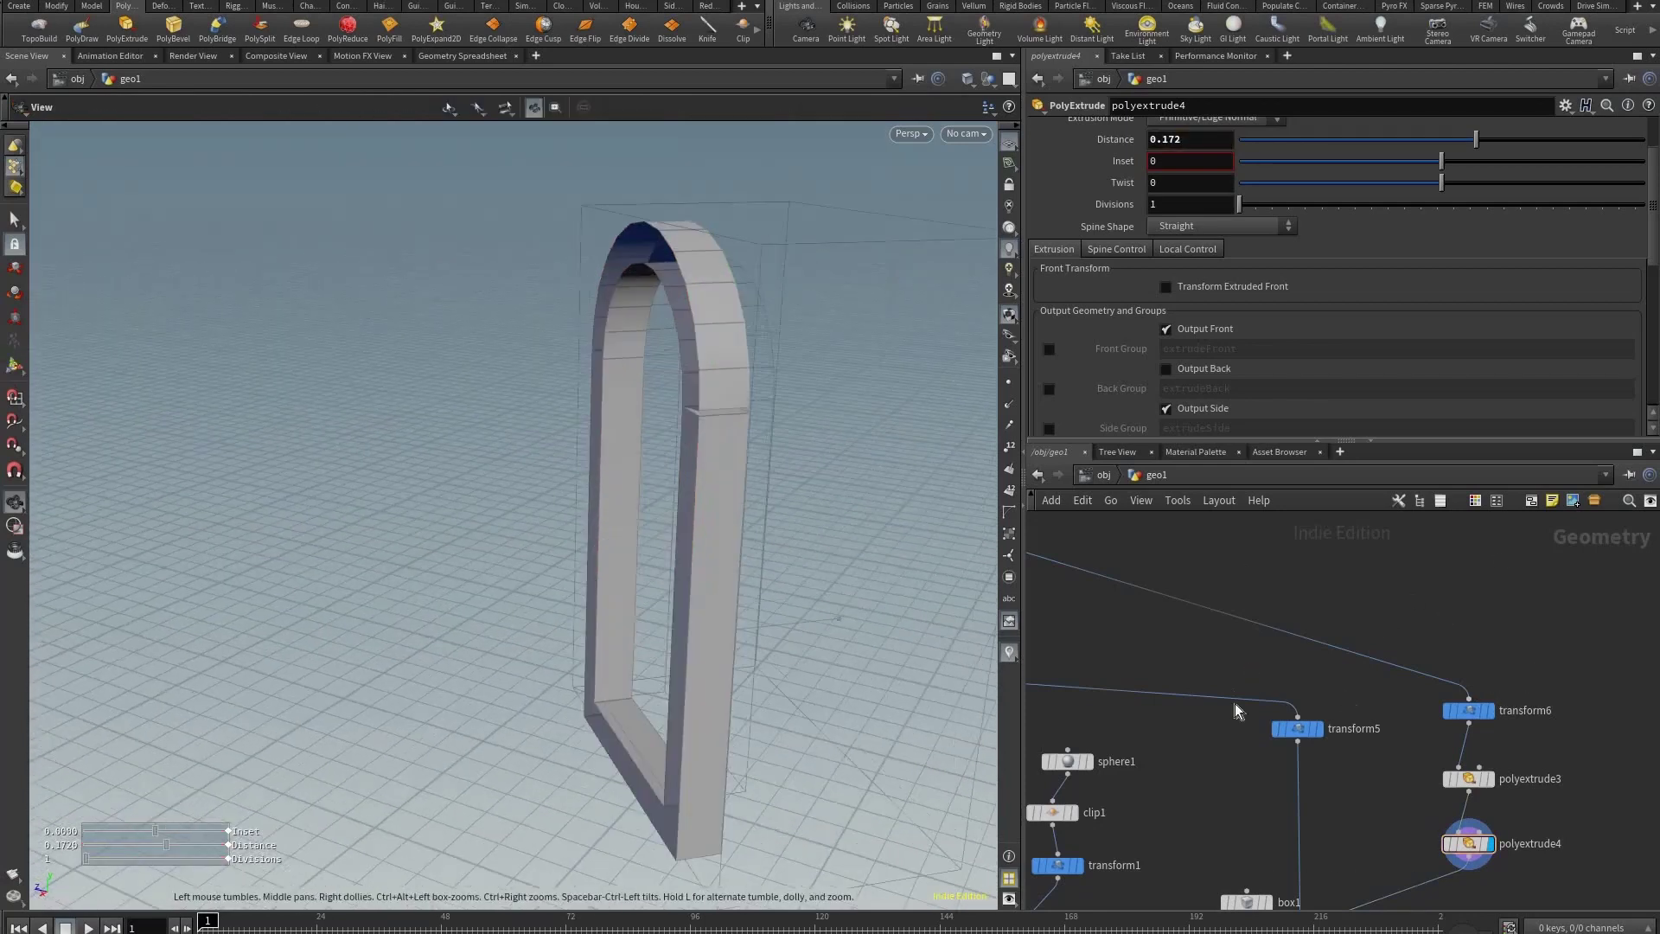
Copy the fuse1 node and insert the copy between edit2 and transform6
middle_drag(1180, 600, 1485, 707)
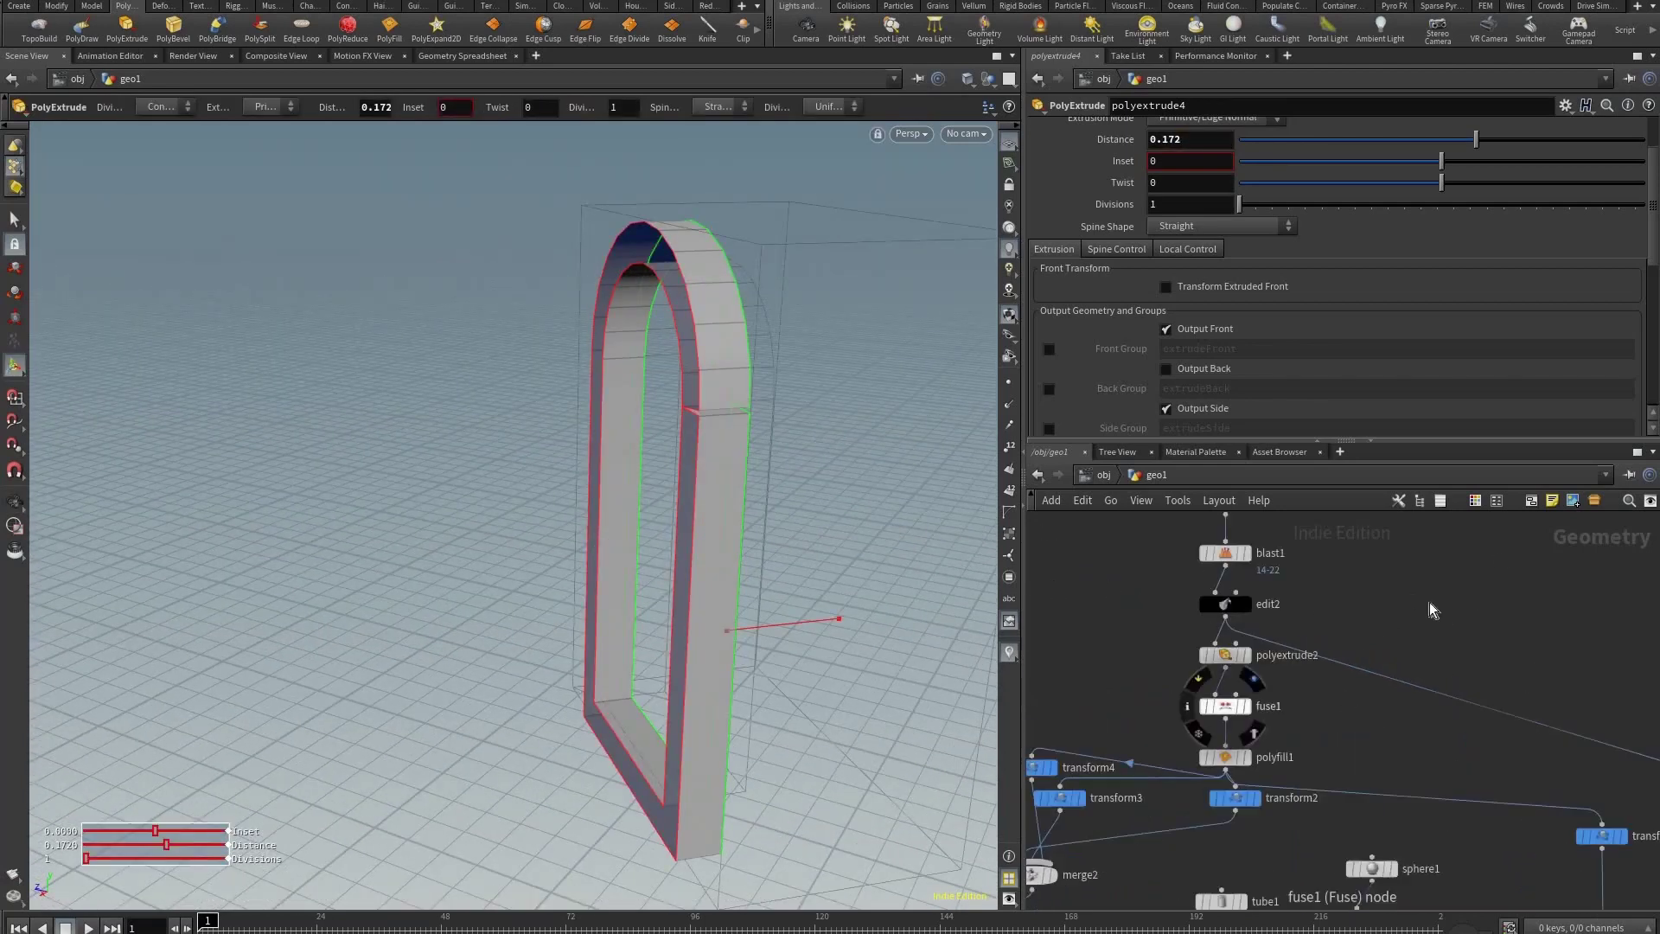
middle_drag(1655, 714, 1322, 578)
scroll(1435, 615, down, 2)
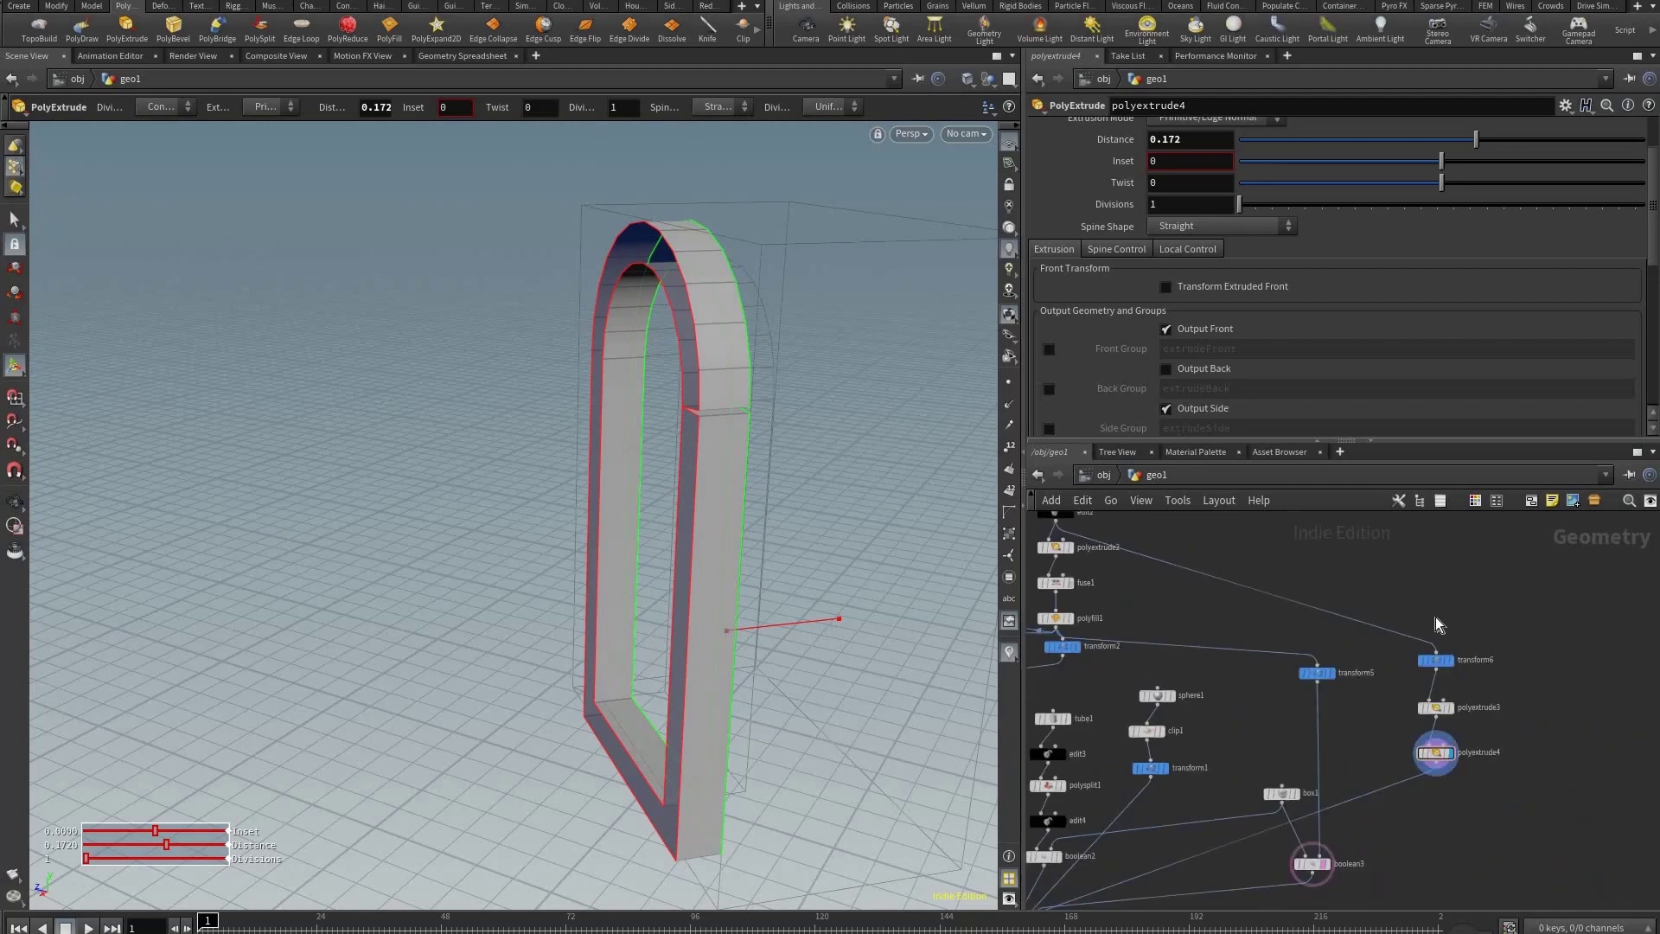
click(1494, 591)
scroll(1470, 623, up, 3)
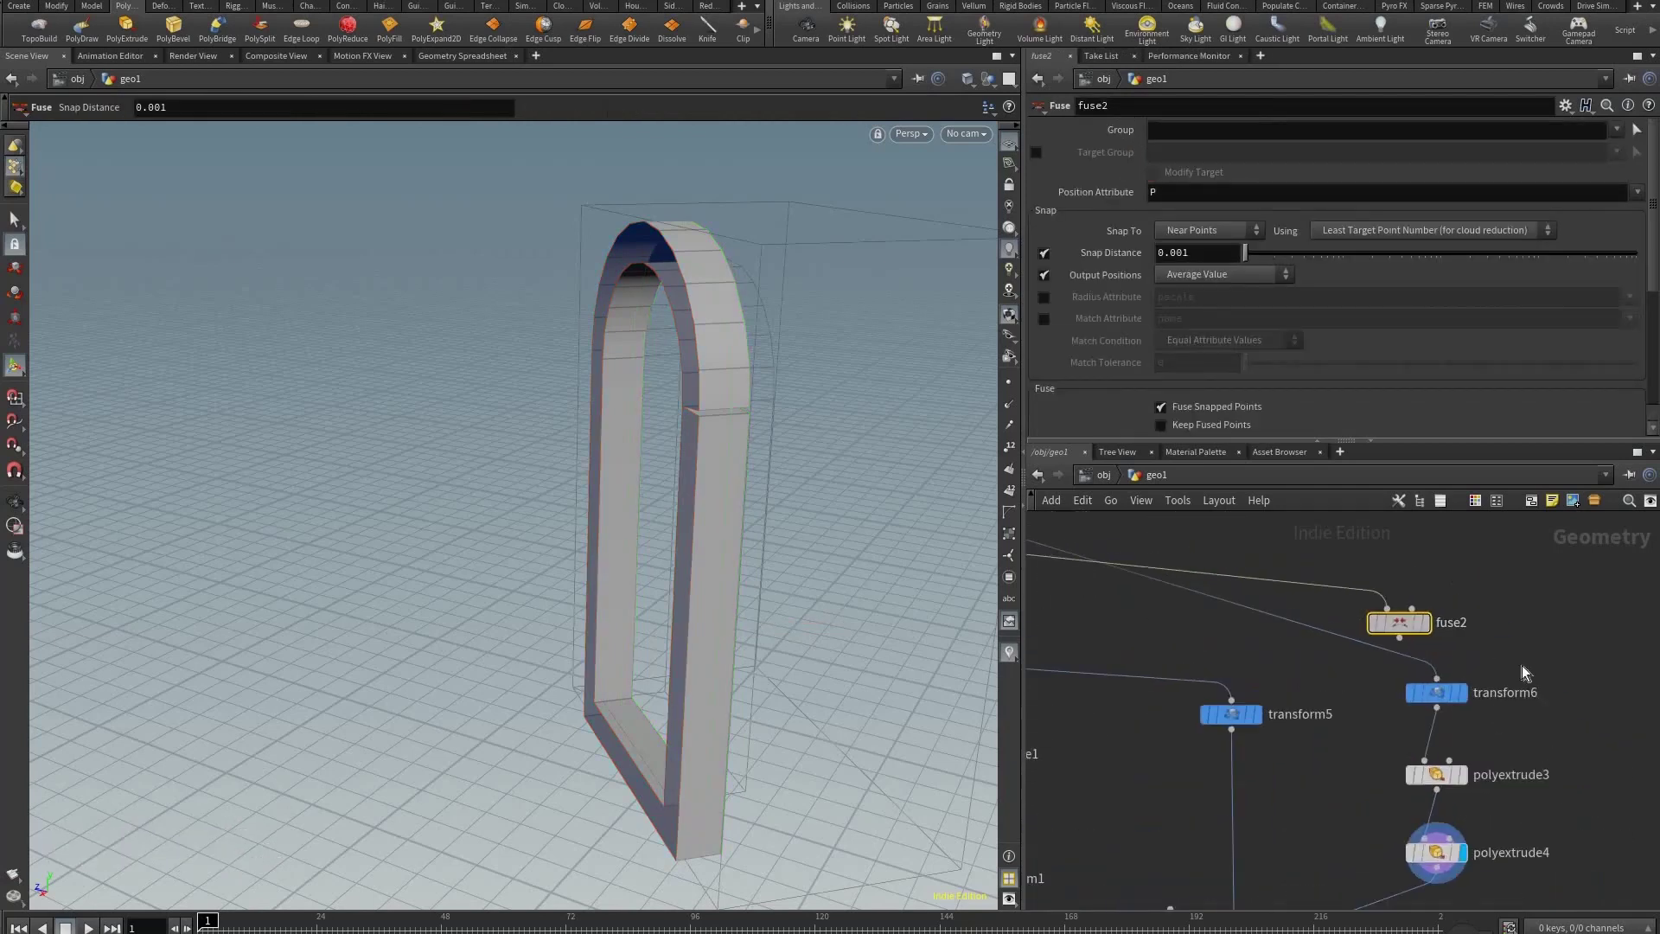
drag(1379, 642, 1455, 637)
middle_drag(1459, 647, 1443, 541)
Turn on Output Back for polyextrude4 and display merge1 to show the arched frame on the box
click(1419, 757)
alt+drag(480, 389, 566, 430)
click(1166, 370)
scroll(1216, 752, down, 2)
middle_drag(1199, 803, 1405, 675)
scroll(1194, 753, down, 2)
scroll(1160, 823, up, 3)
click(1214, 754)
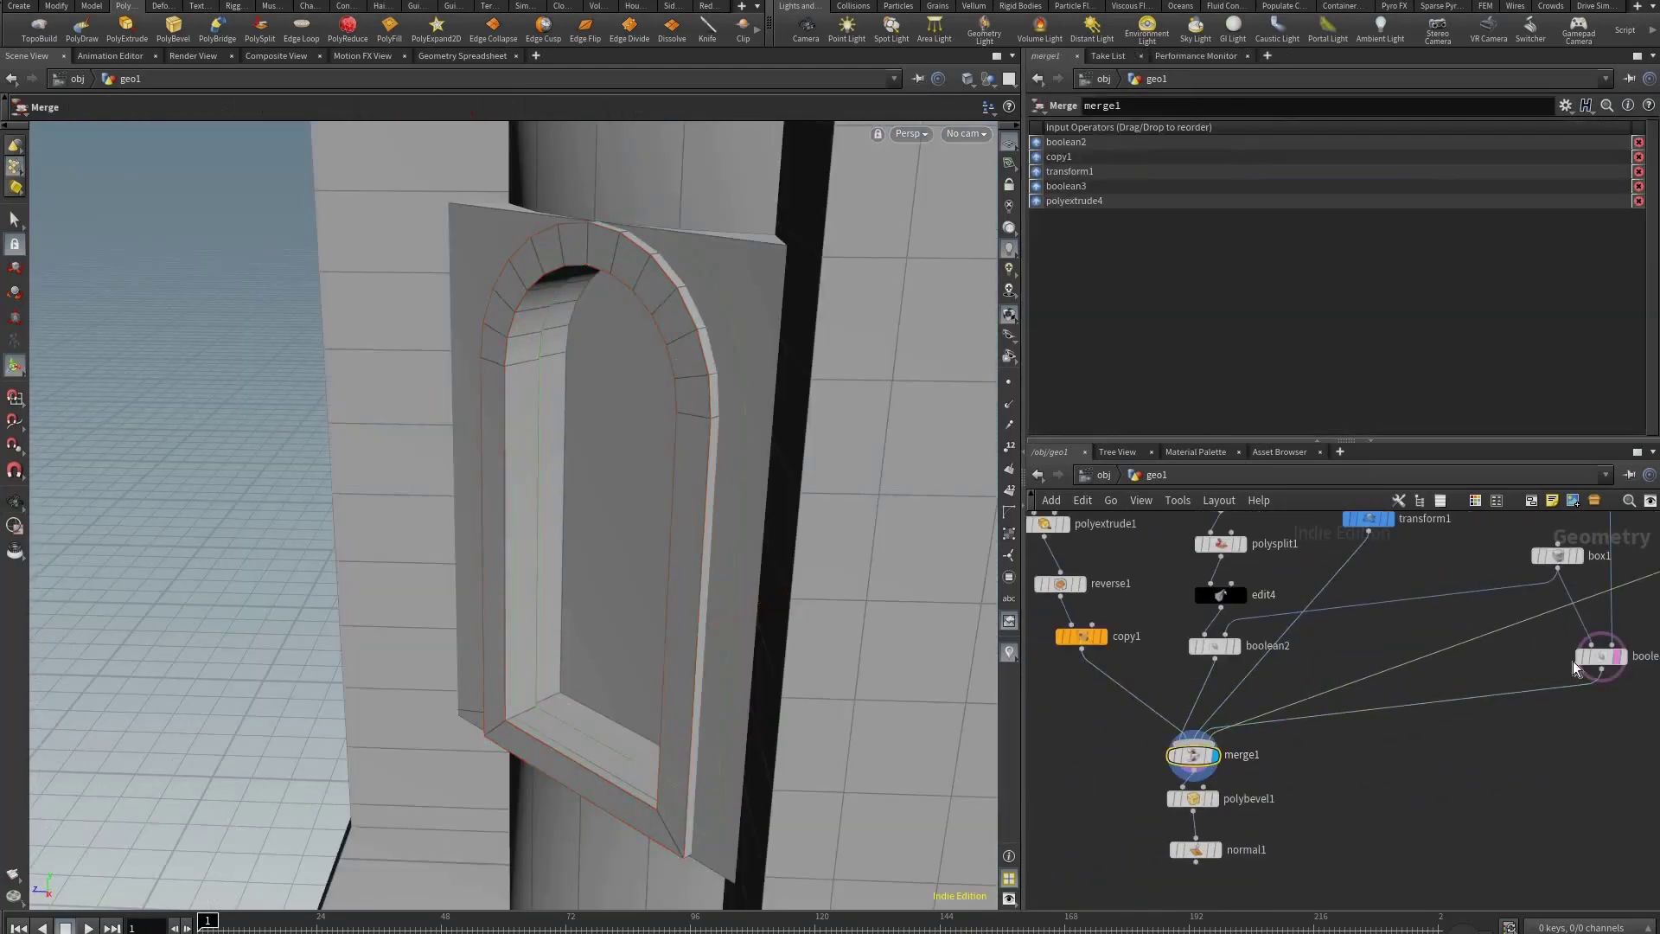
alt+drag(1576, 668, 1522, 627)
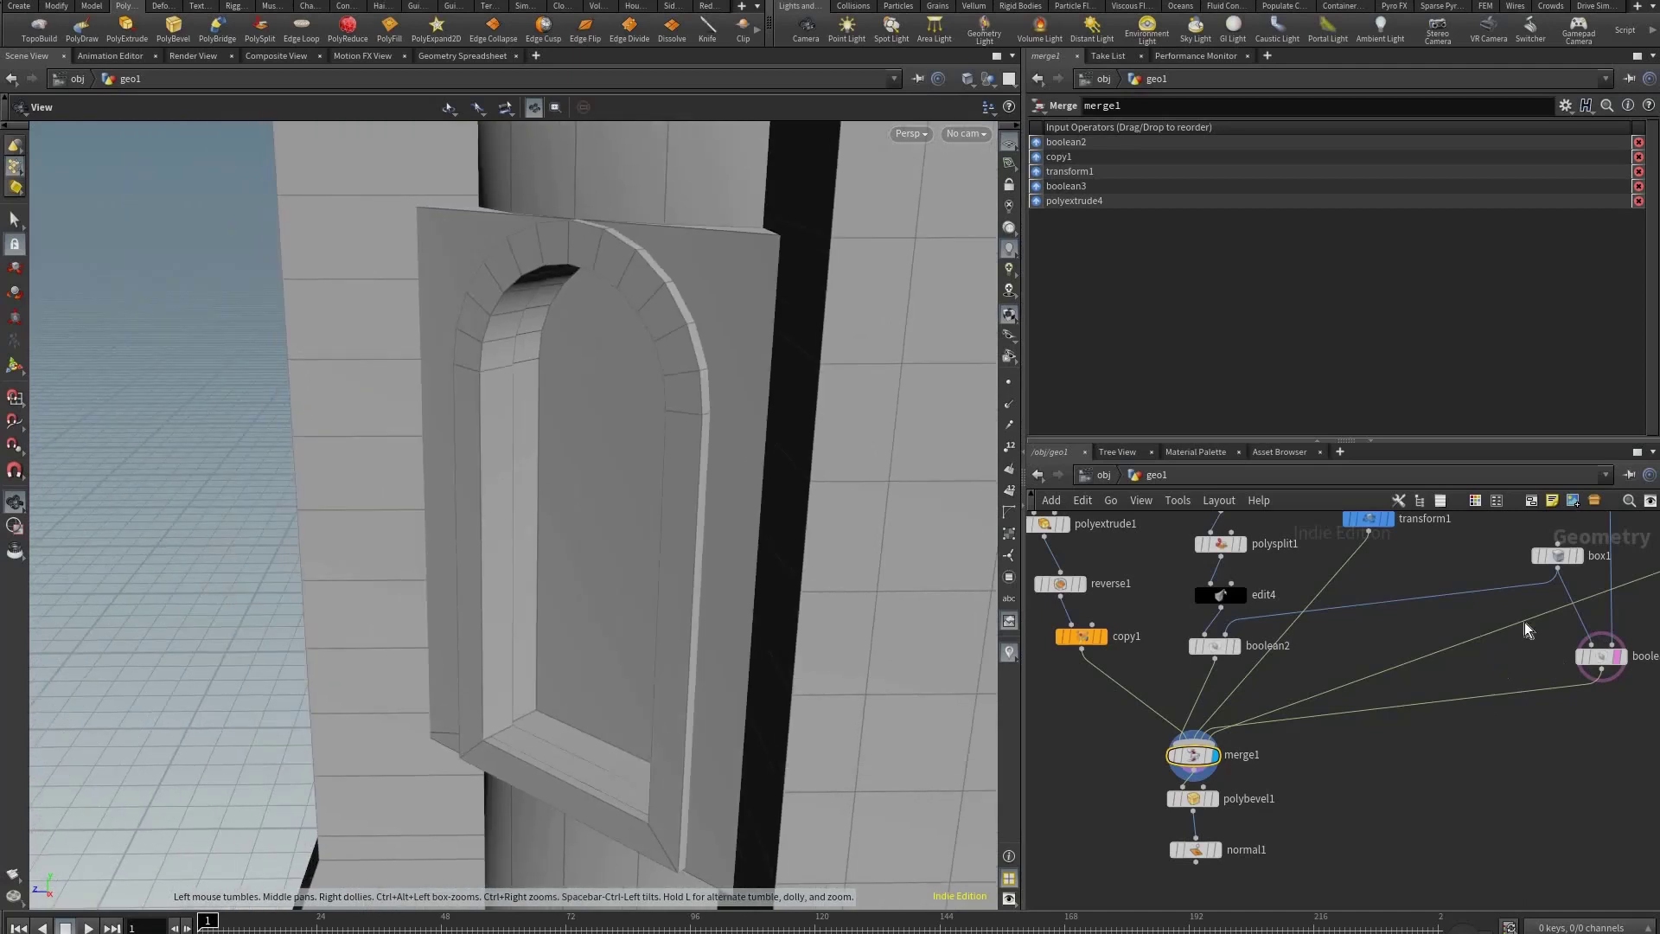
Reduce the arched frame in transform6 to a uniform scale of 0.376 and move it to X 0.94689, Z 0.929307
middle_drag(1418, 632, 1275, 669)
middle_drag(1628, 567, 1411, 821)
scroll(1470, 679, up, 1)
click(1417, 640)
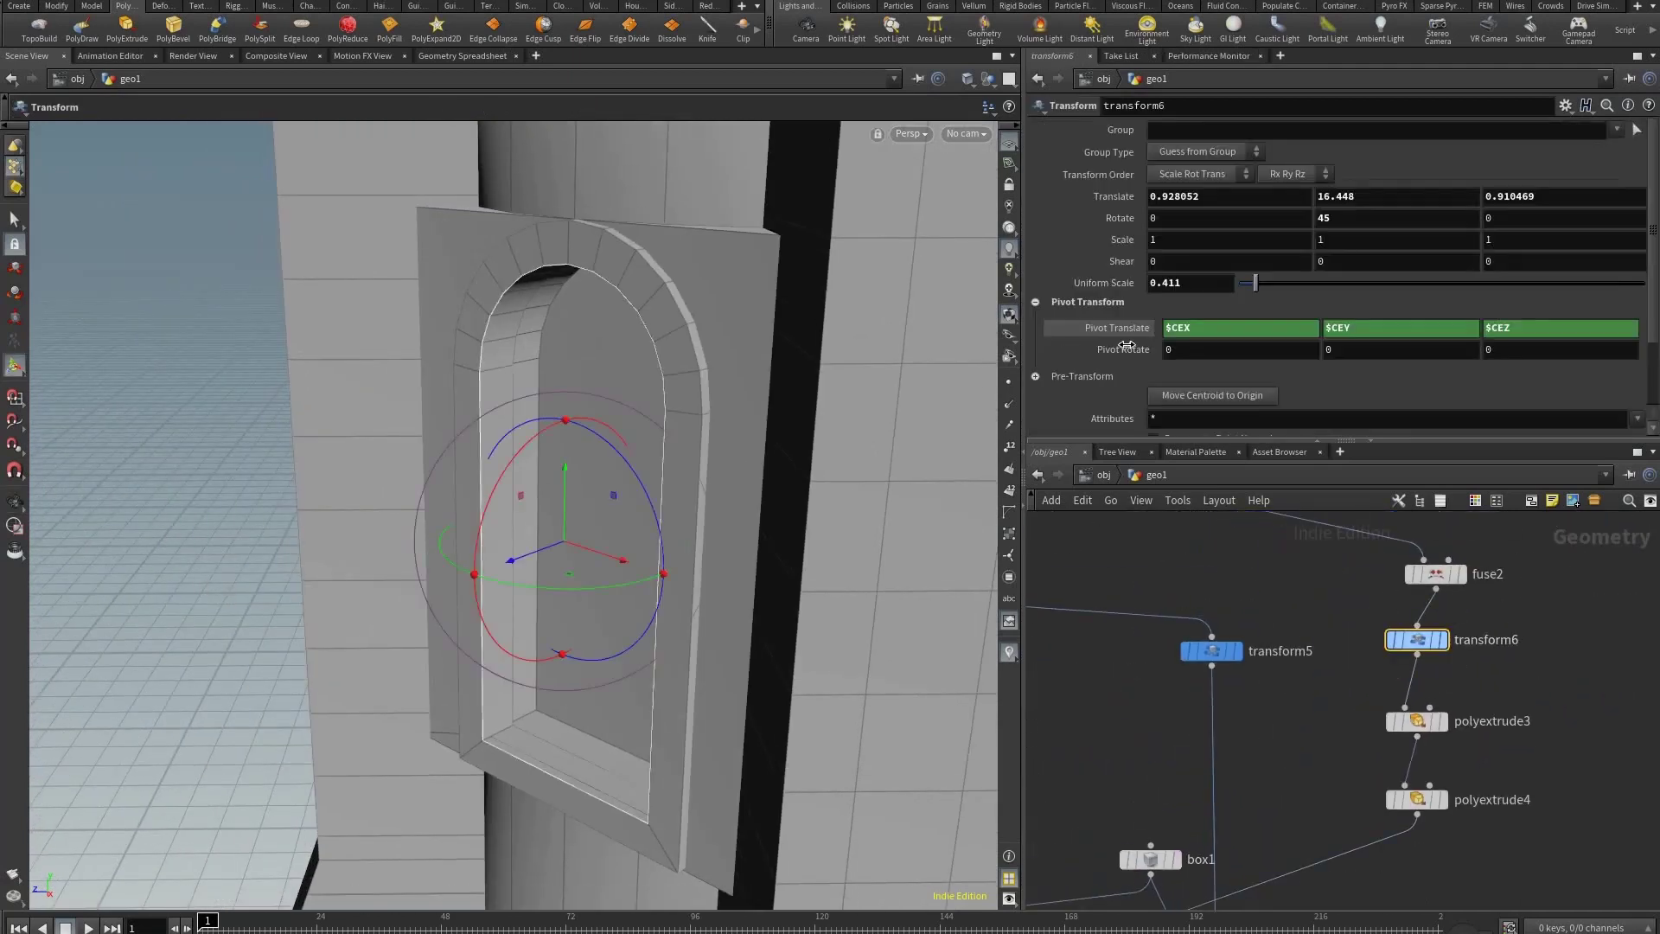
middle_click(1209, 282)
middle_drag(745, 378, 599, 533)
alt+drag(598, 533, 531, 407)
middle_drag(747, 372, 760, 526)
Examine the resized arched frame up close and in relation to the whole tower from several angles
alt+drag(760, 526, 857, 452)
alt+right_drag(858, 452, 778, 467)
alt+drag(778, 466, 735, 499)
alt+middle_drag(735, 499, 703, 563)
alt+drag(704, 564, 726, 426)
alt+right_drag(726, 426, 804, 744)
alt+middle_drag(803, 743, 836, 601)
alt+drag(836, 601, 789, 478)
alt+middle_drag(789, 478, 794, 513)
alt+drag(794, 512, 735, 471)
alt+right_drag(734, 471, 717, 372)
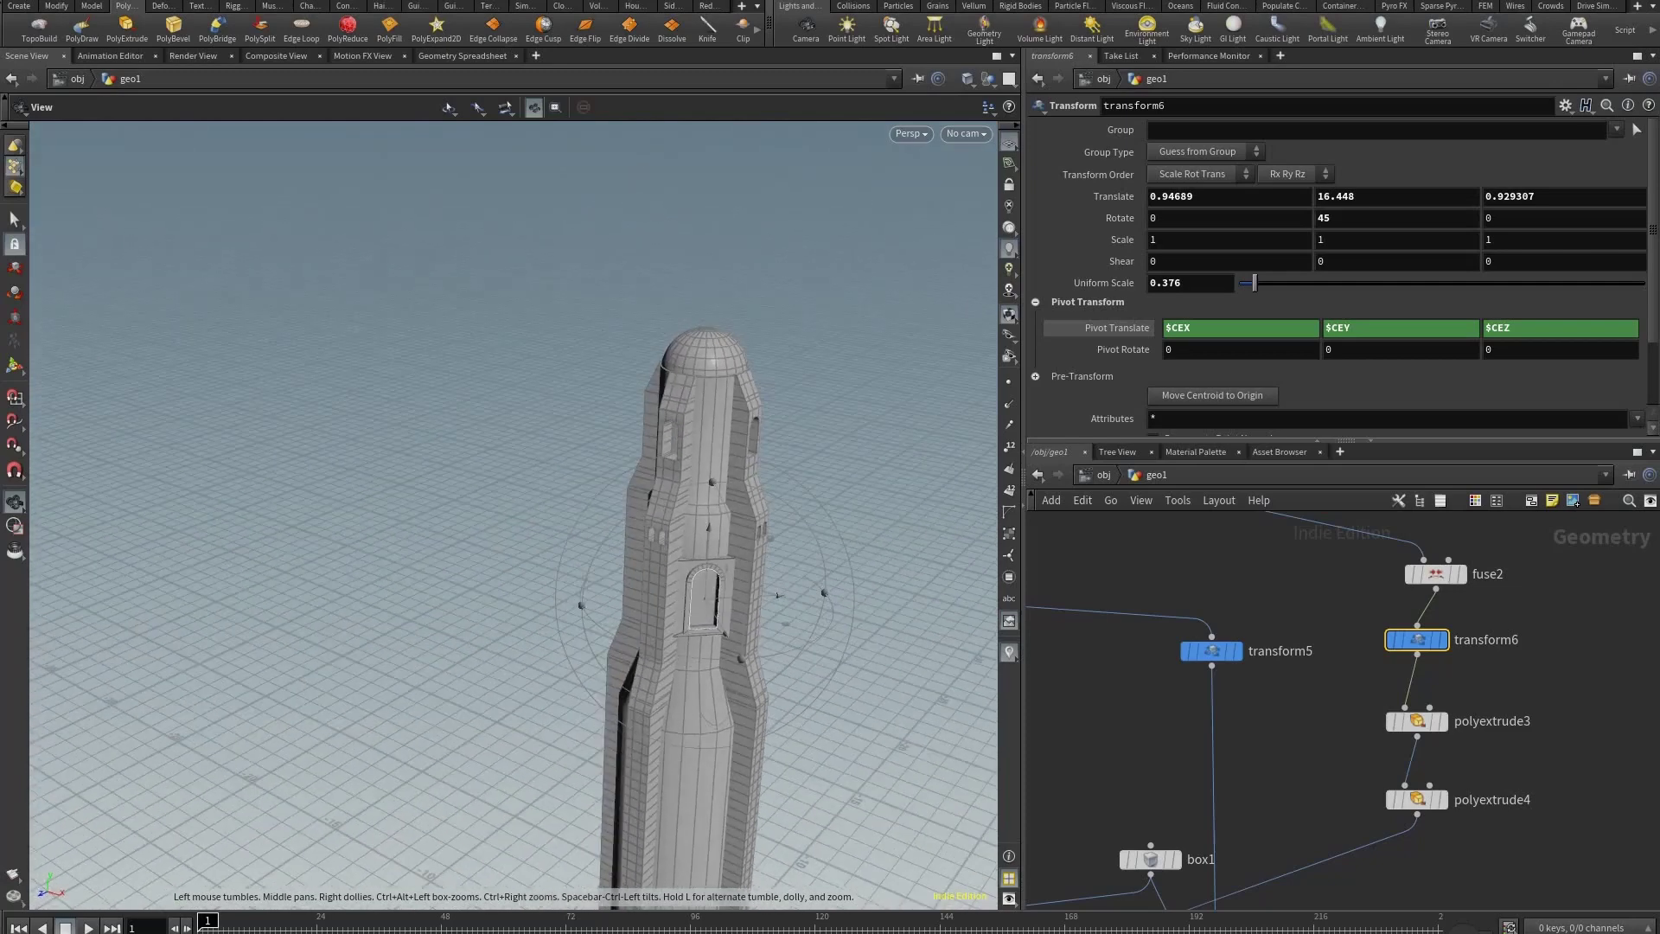
alt+drag(717, 371, 796, 207)
alt+middle_drag(828, 440, 799, 333)
Bring up the reference photo towercircled.jpg and compare its circled tower with the model
key(alt+Tab)
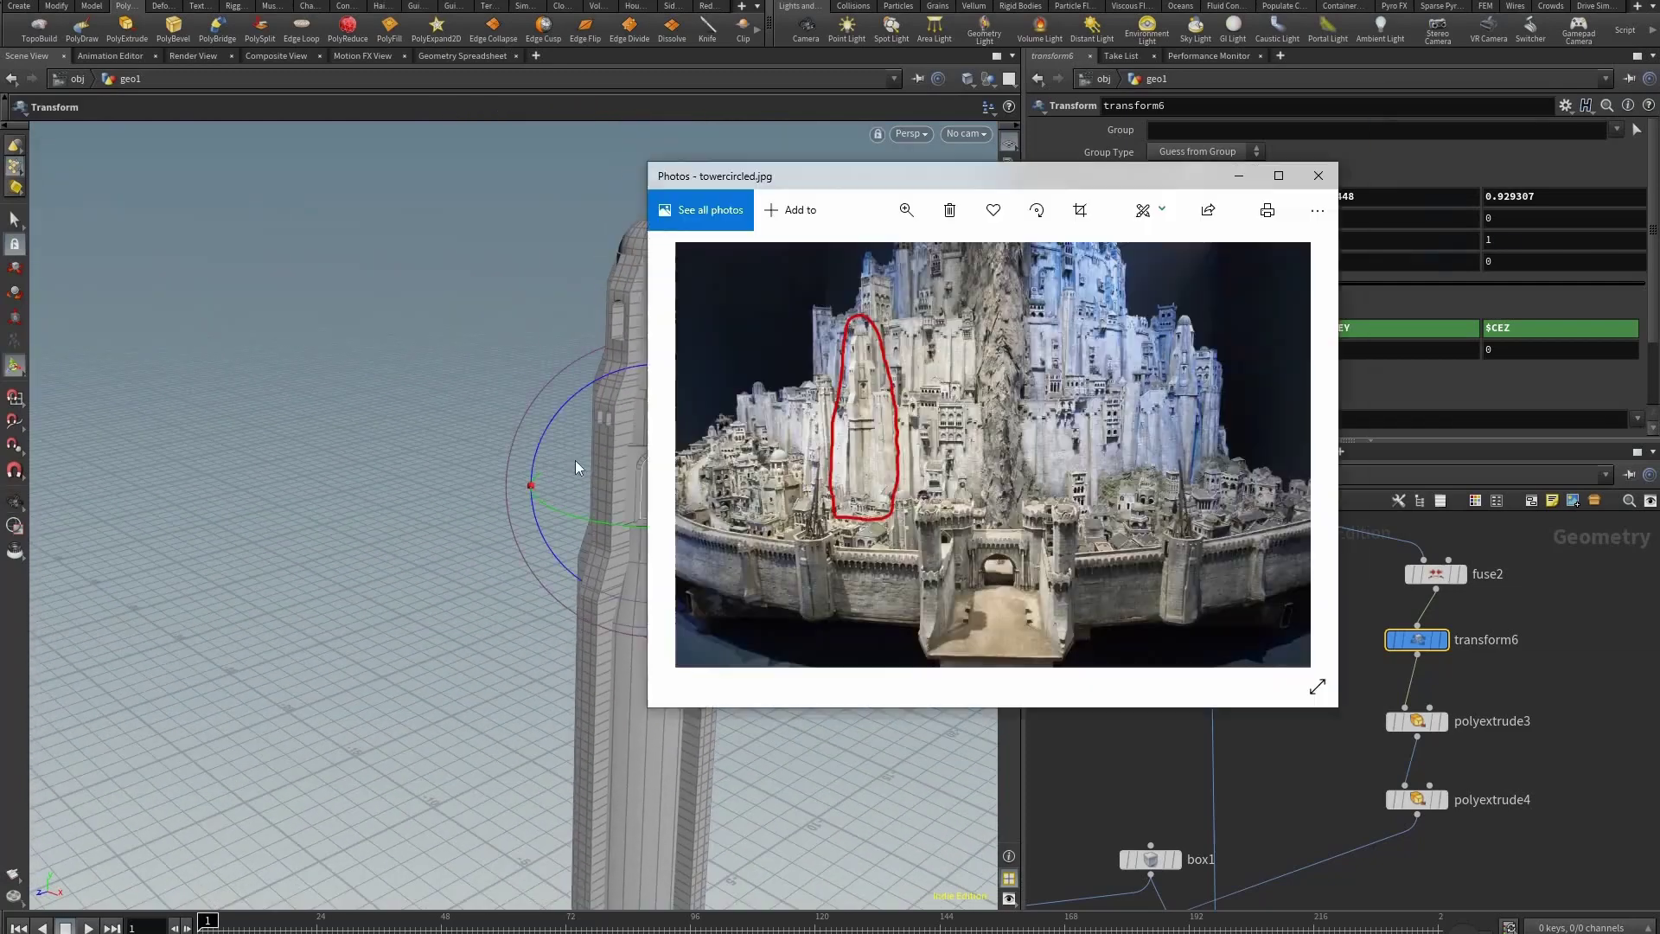
drag(821, 178, 618, 200)
double_click(617, 200)
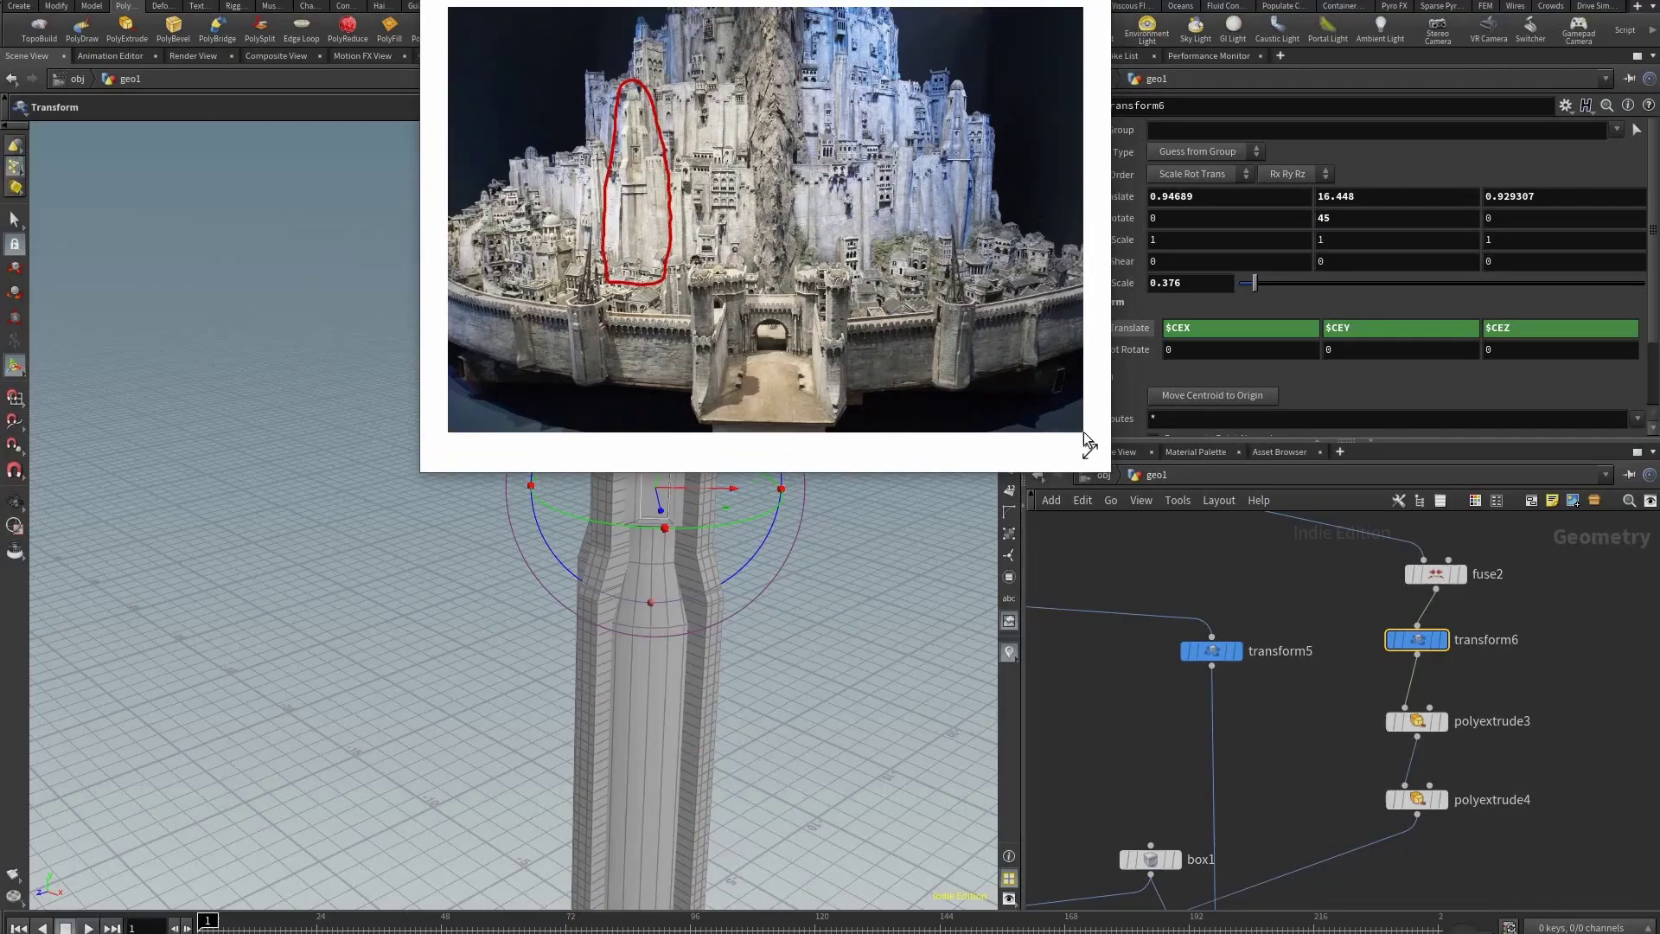
drag(716, 1, 1092, 107)
alt+middle_drag(972, 419, 951, 427)
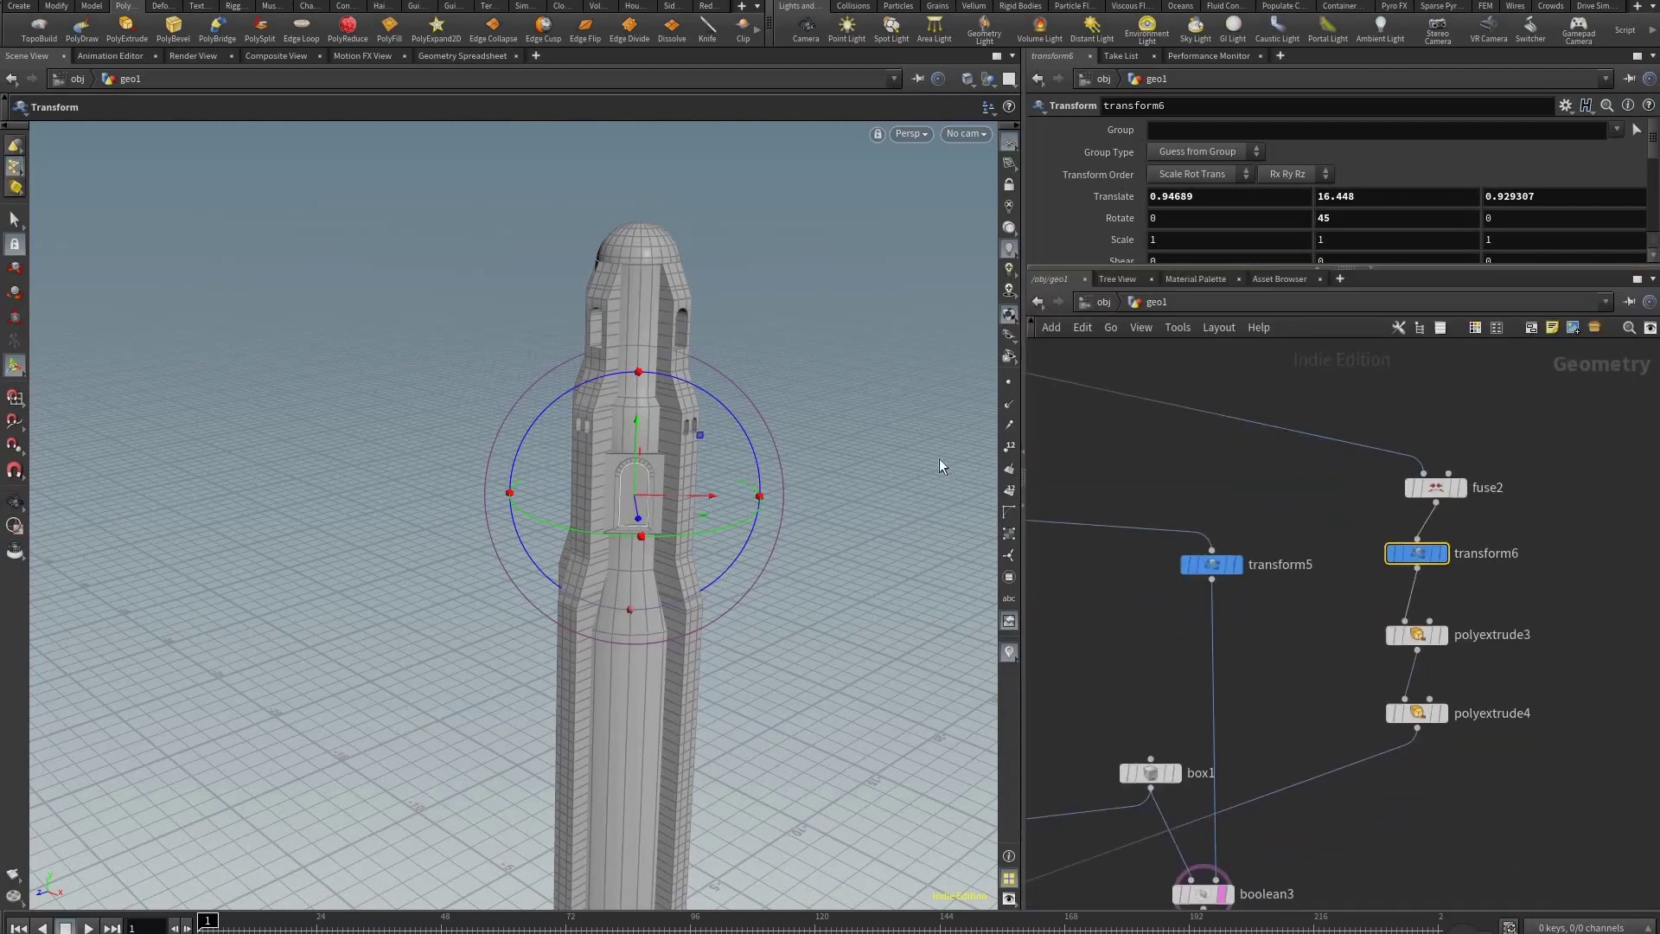
Enlarge the network editor and move the polyextrude1, reverse1 and copy1 chain up closer to boolean1
drag(1024, 553, 771, 562)
scroll(1060, 678, down, 5)
middle_drag(959, 803, 1249, 827)
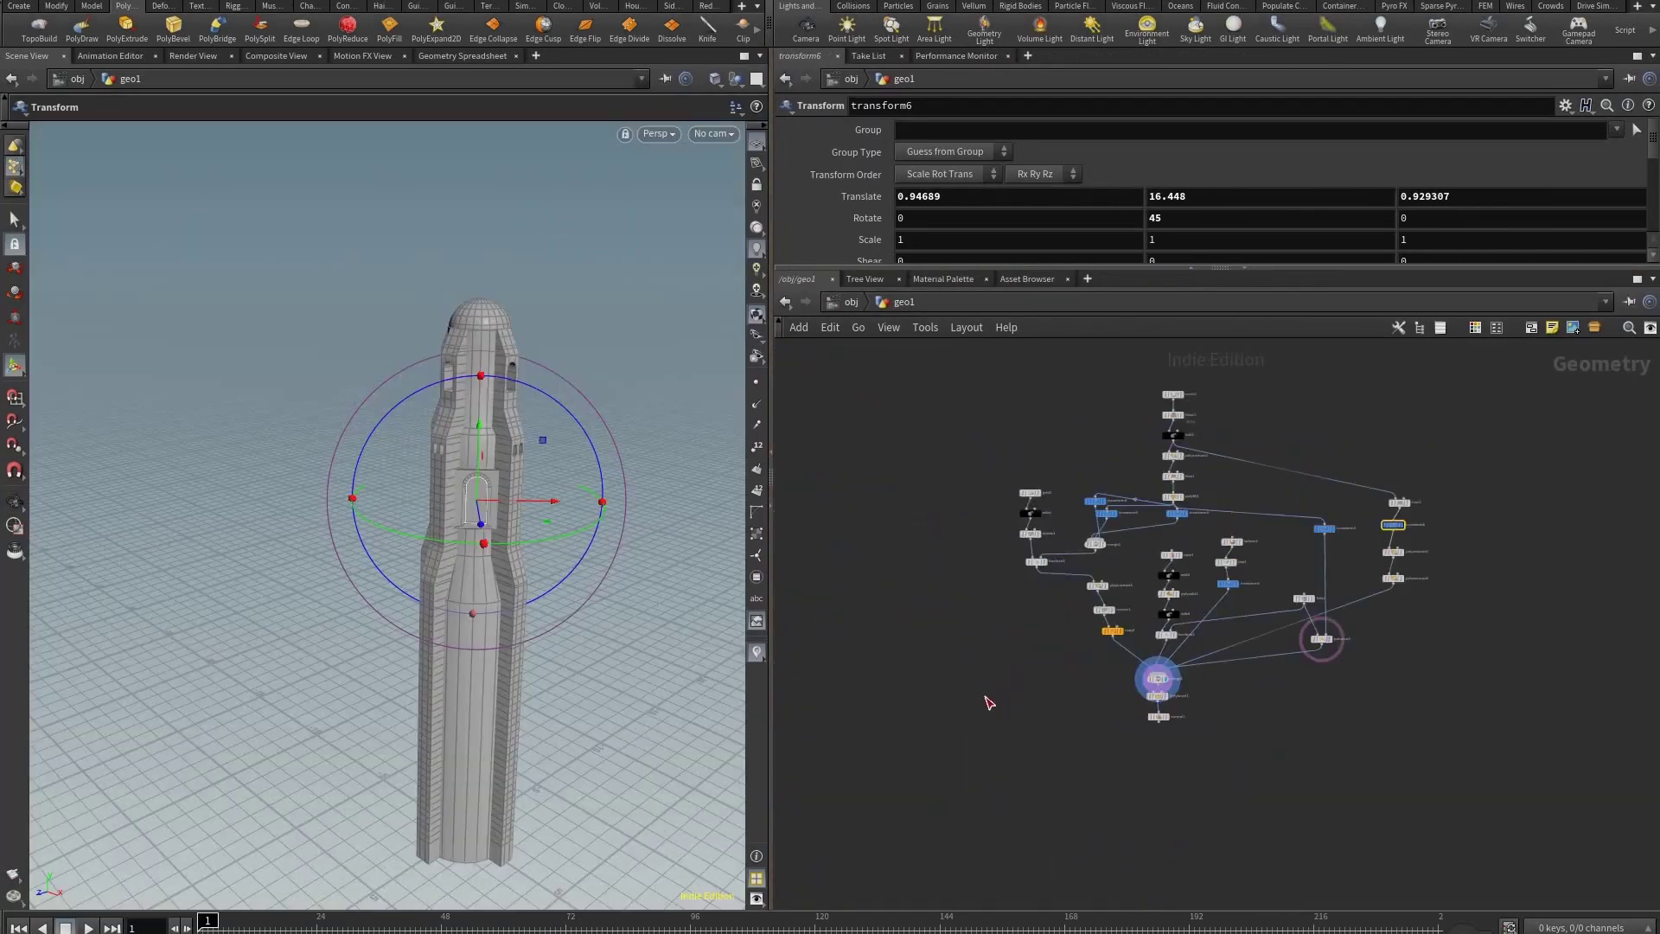
scroll(988, 704, up, 2)
drag(912, 679, 1119, 588)
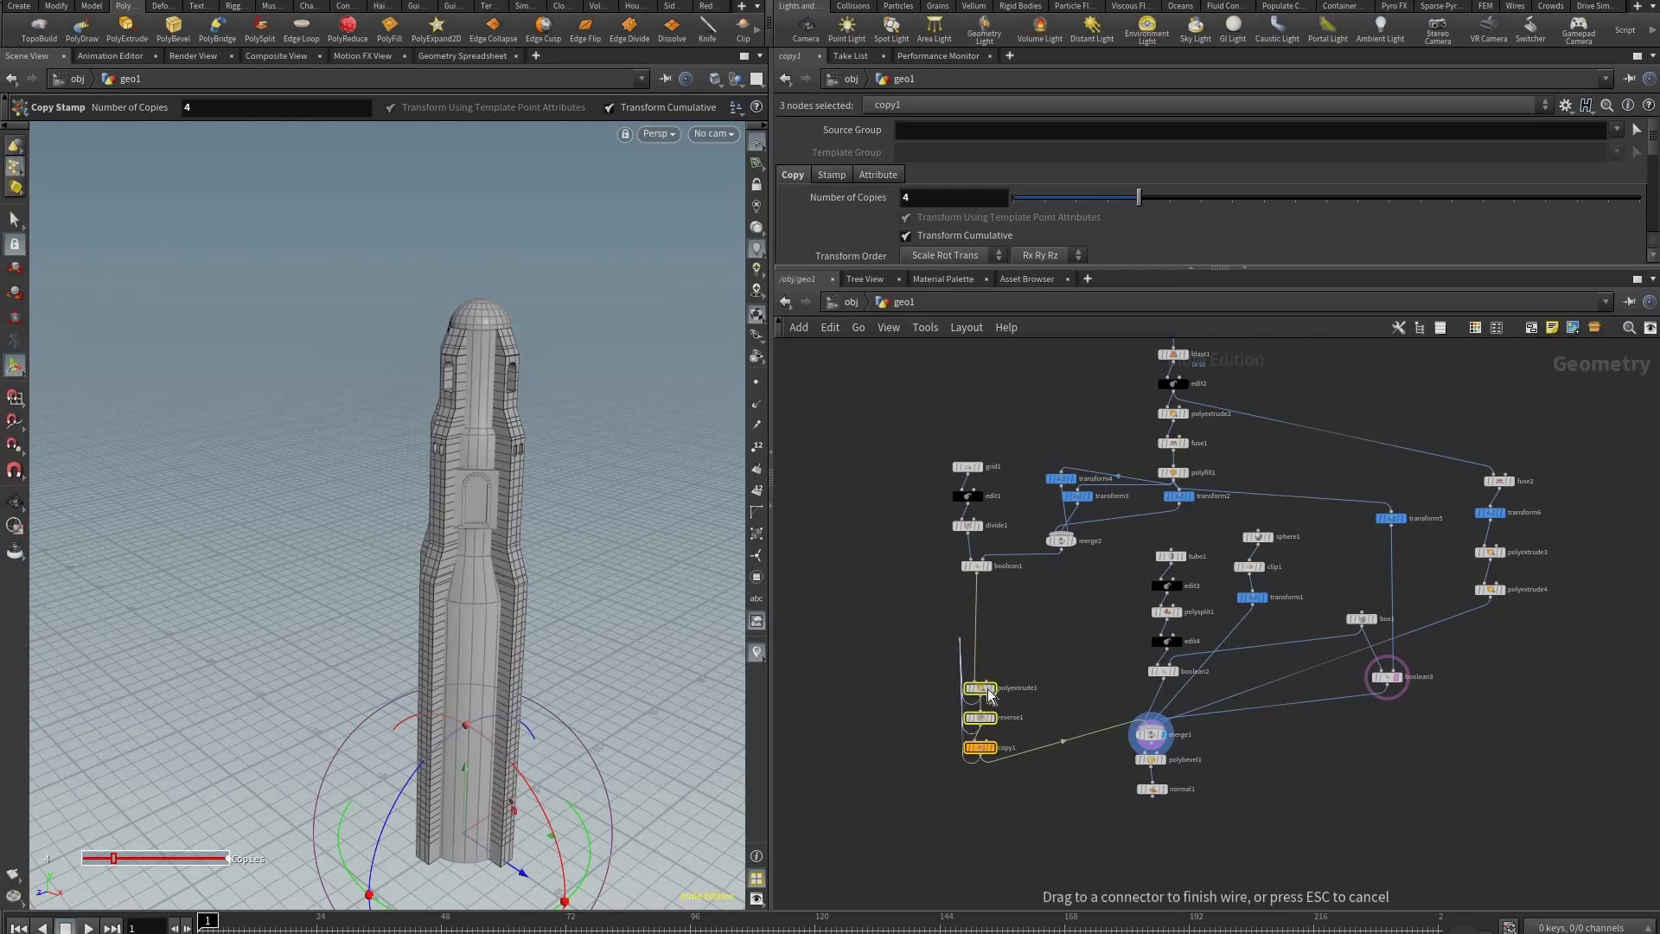
drag(980, 688, 979, 612)
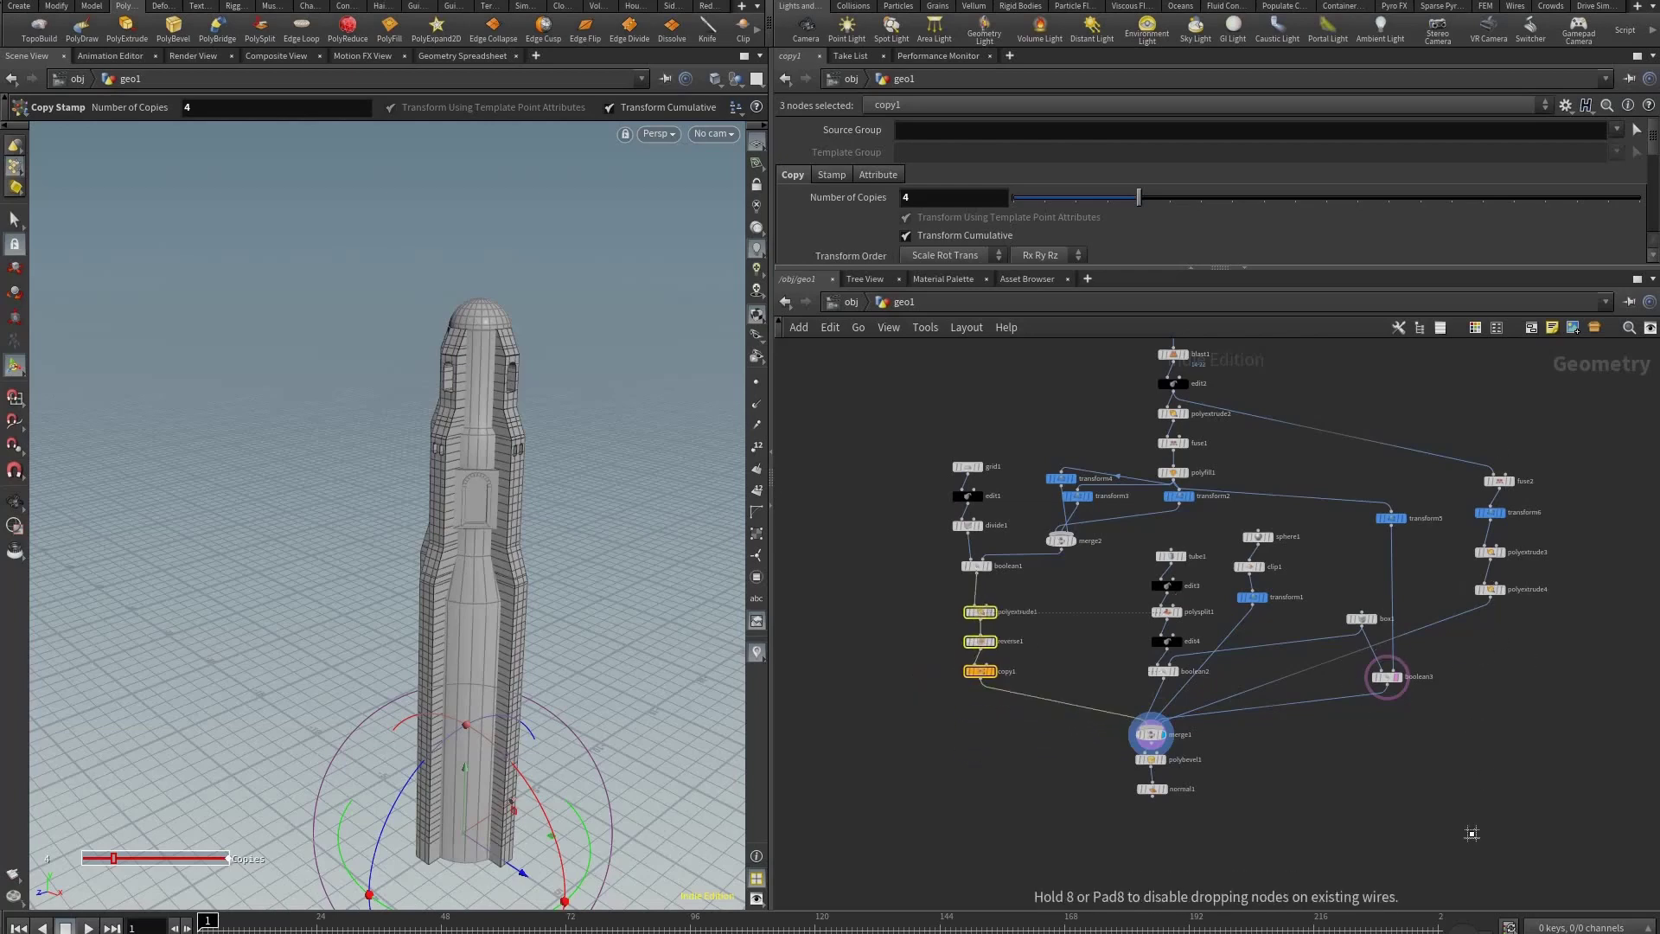
Line up the fuse2-to-polyextrude4 nodes and place them, transform5 and boolean3 neatly beside the box1 node
middle_drag(1464, 610, 1362, 656)
drag(1319, 442, 1481, 707)
key(l)
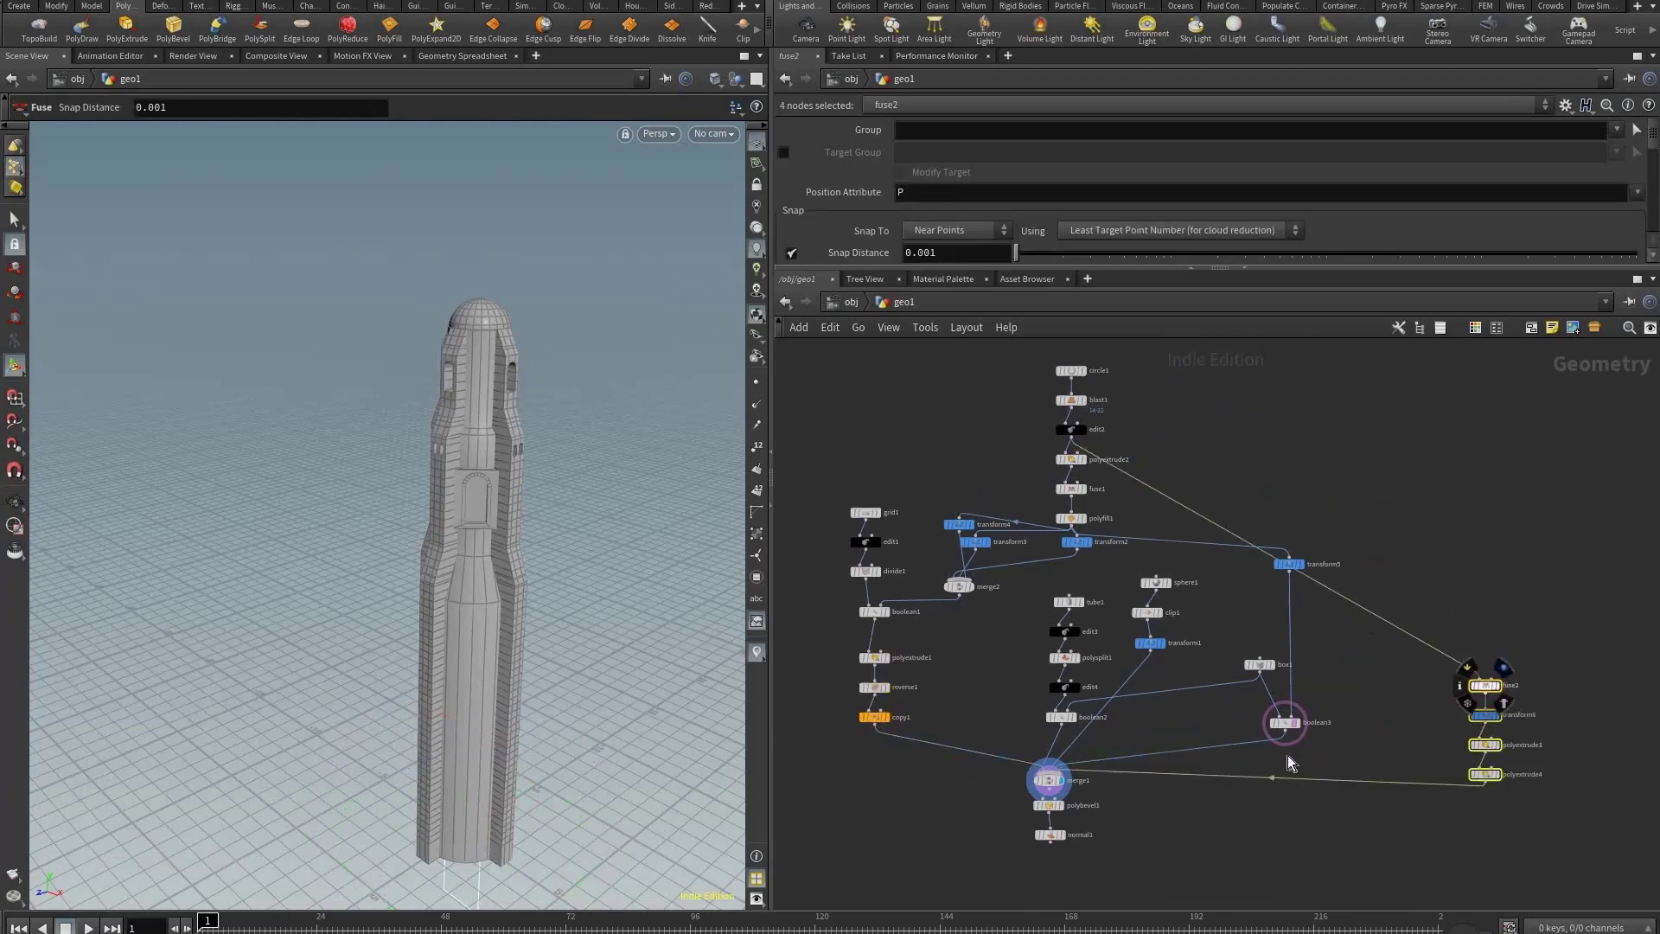
drag(1299, 577, 1268, 615)
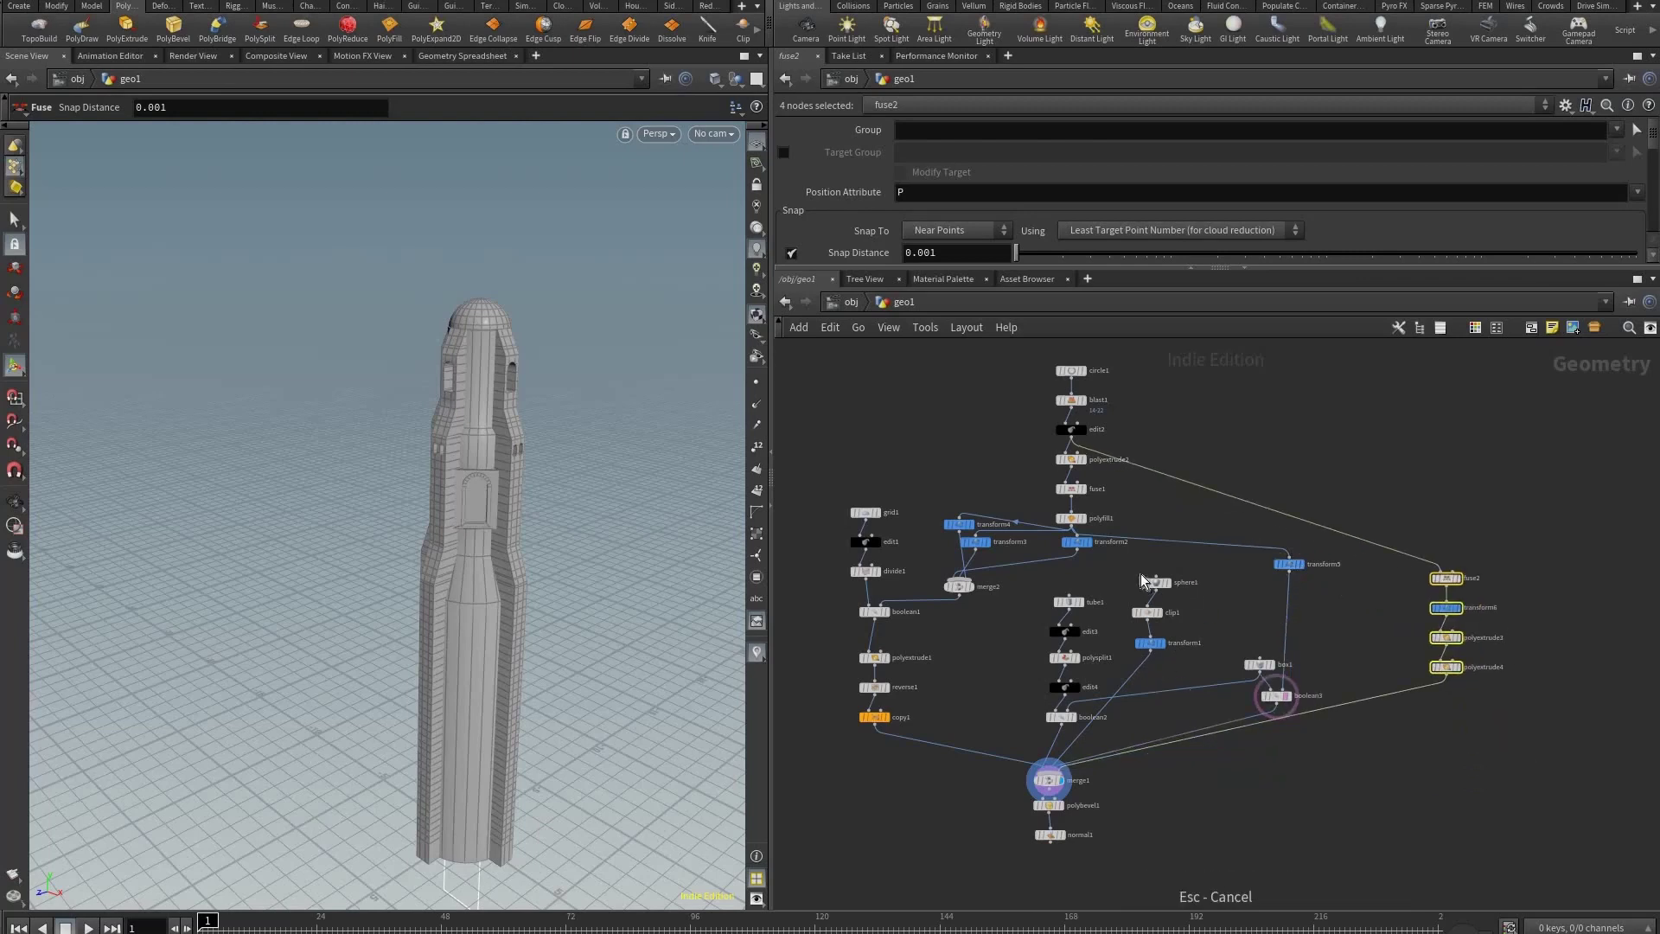
Line up the sphere1, clip1 and transform1 nodes and place the chain clear of the tube1 chain
drag(1141, 581, 1216, 724)
drag(1163, 612, 1163, 576)
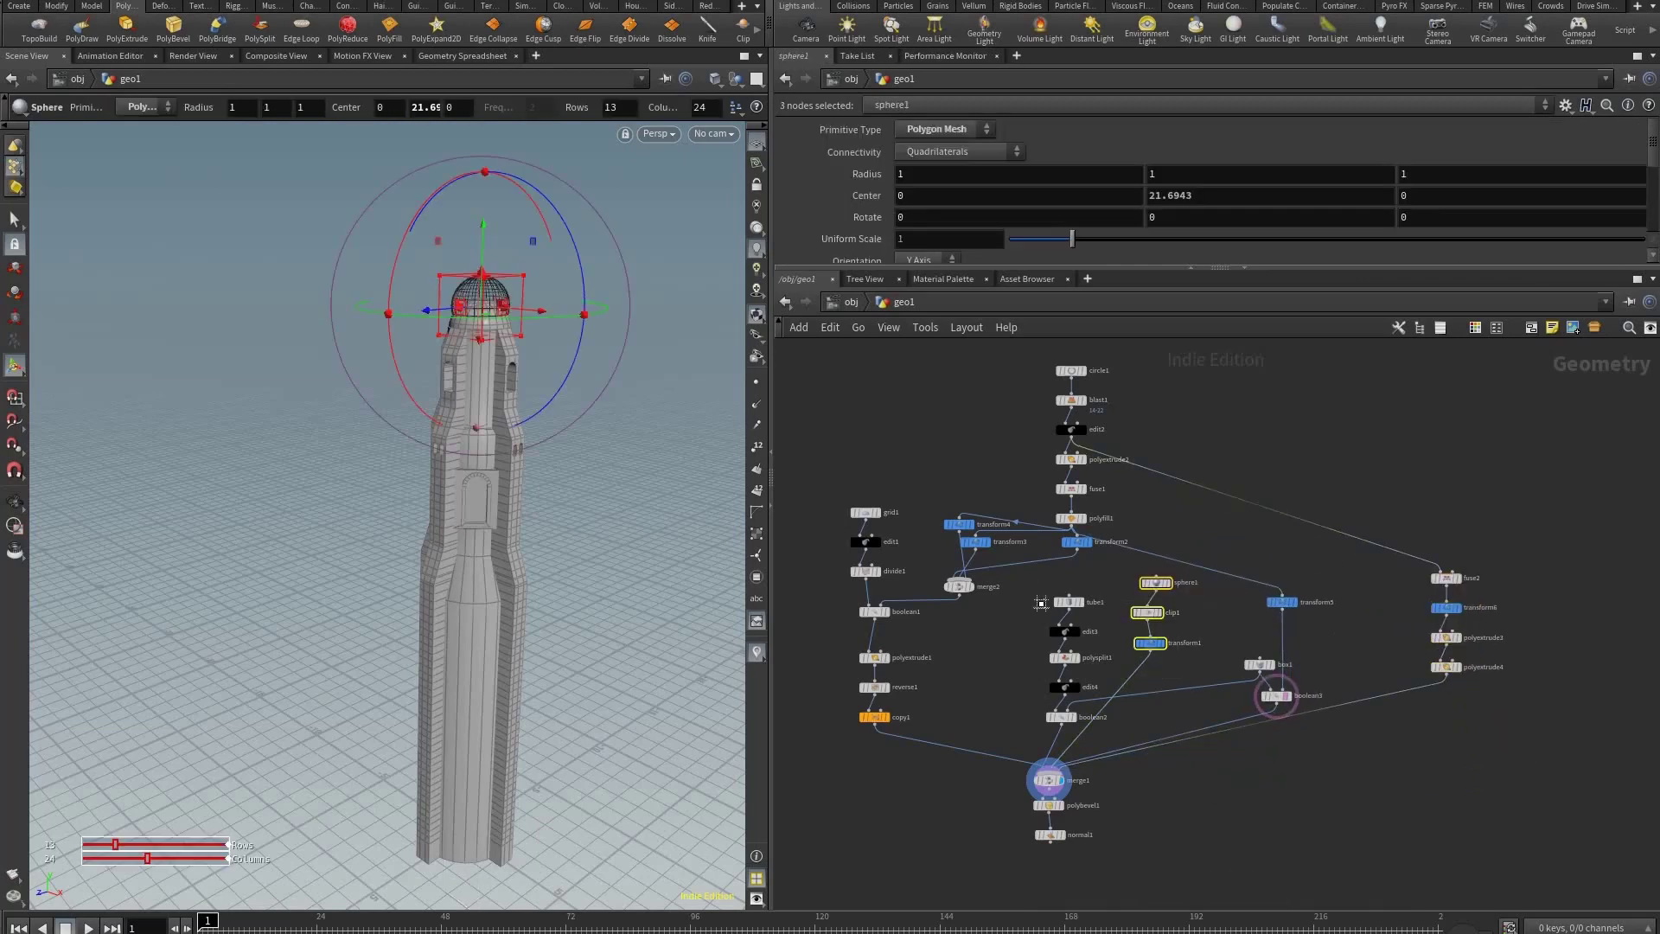
key(l)
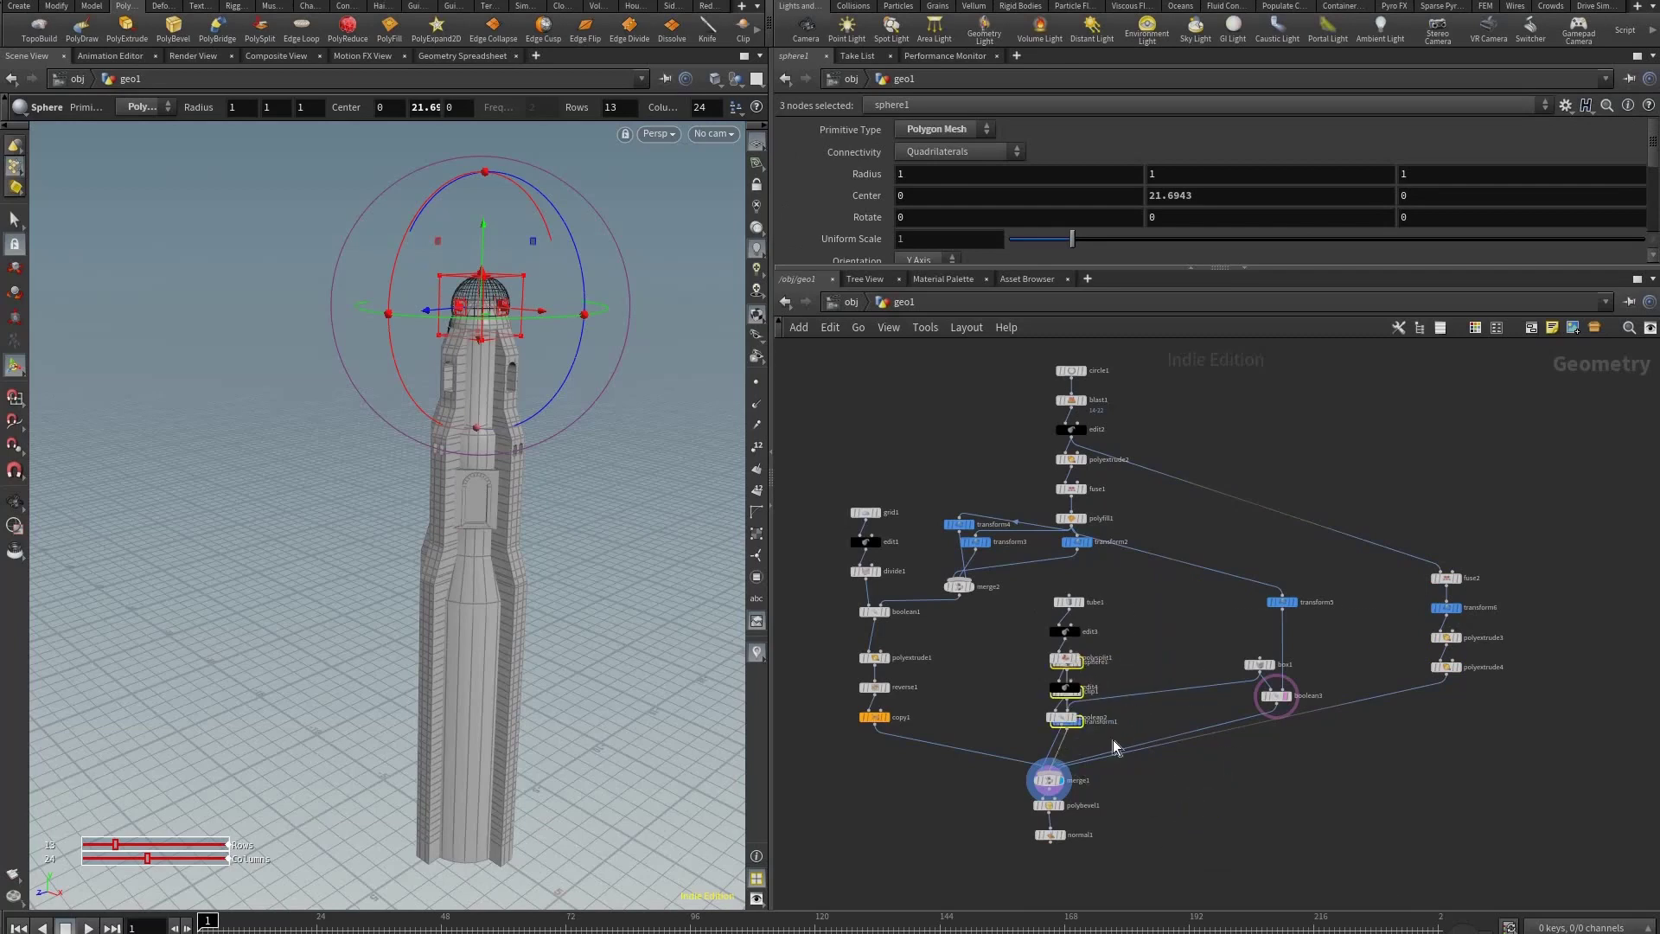
scroll(1166, 736, up, 5)
middle_drag(1166, 736, 1286, 718)
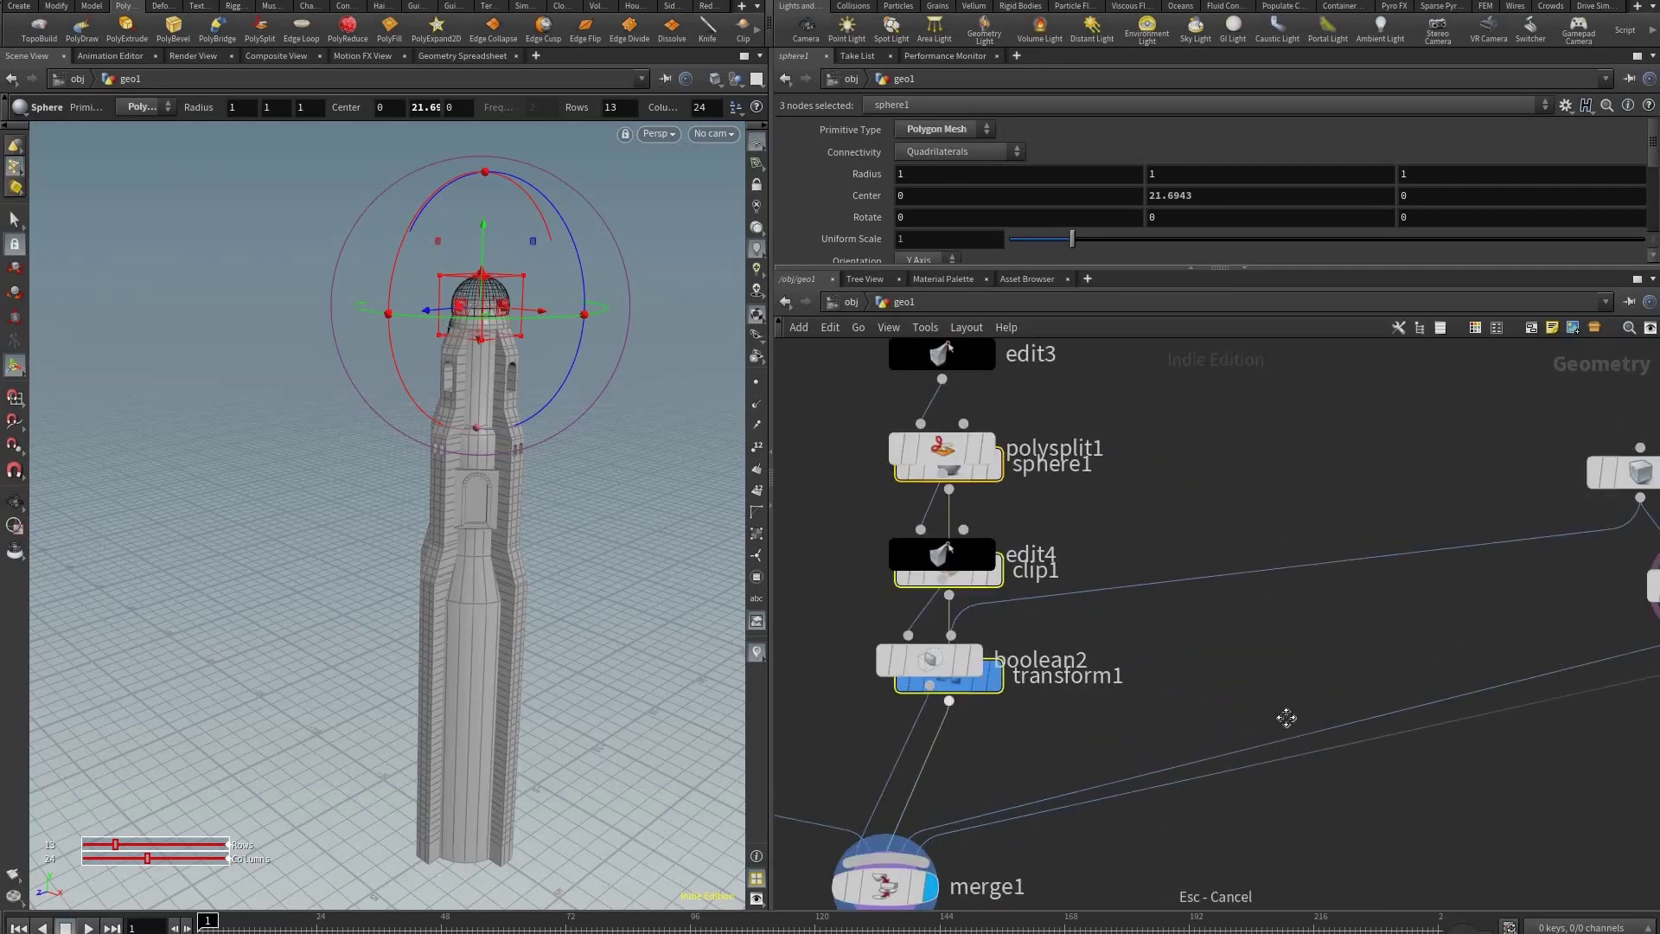
drag(990, 681, 1245, 510)
Move the chain from circle1 to transform2 higher in the network and display transform2's arch block
scroll(1258, 523, down, 4)
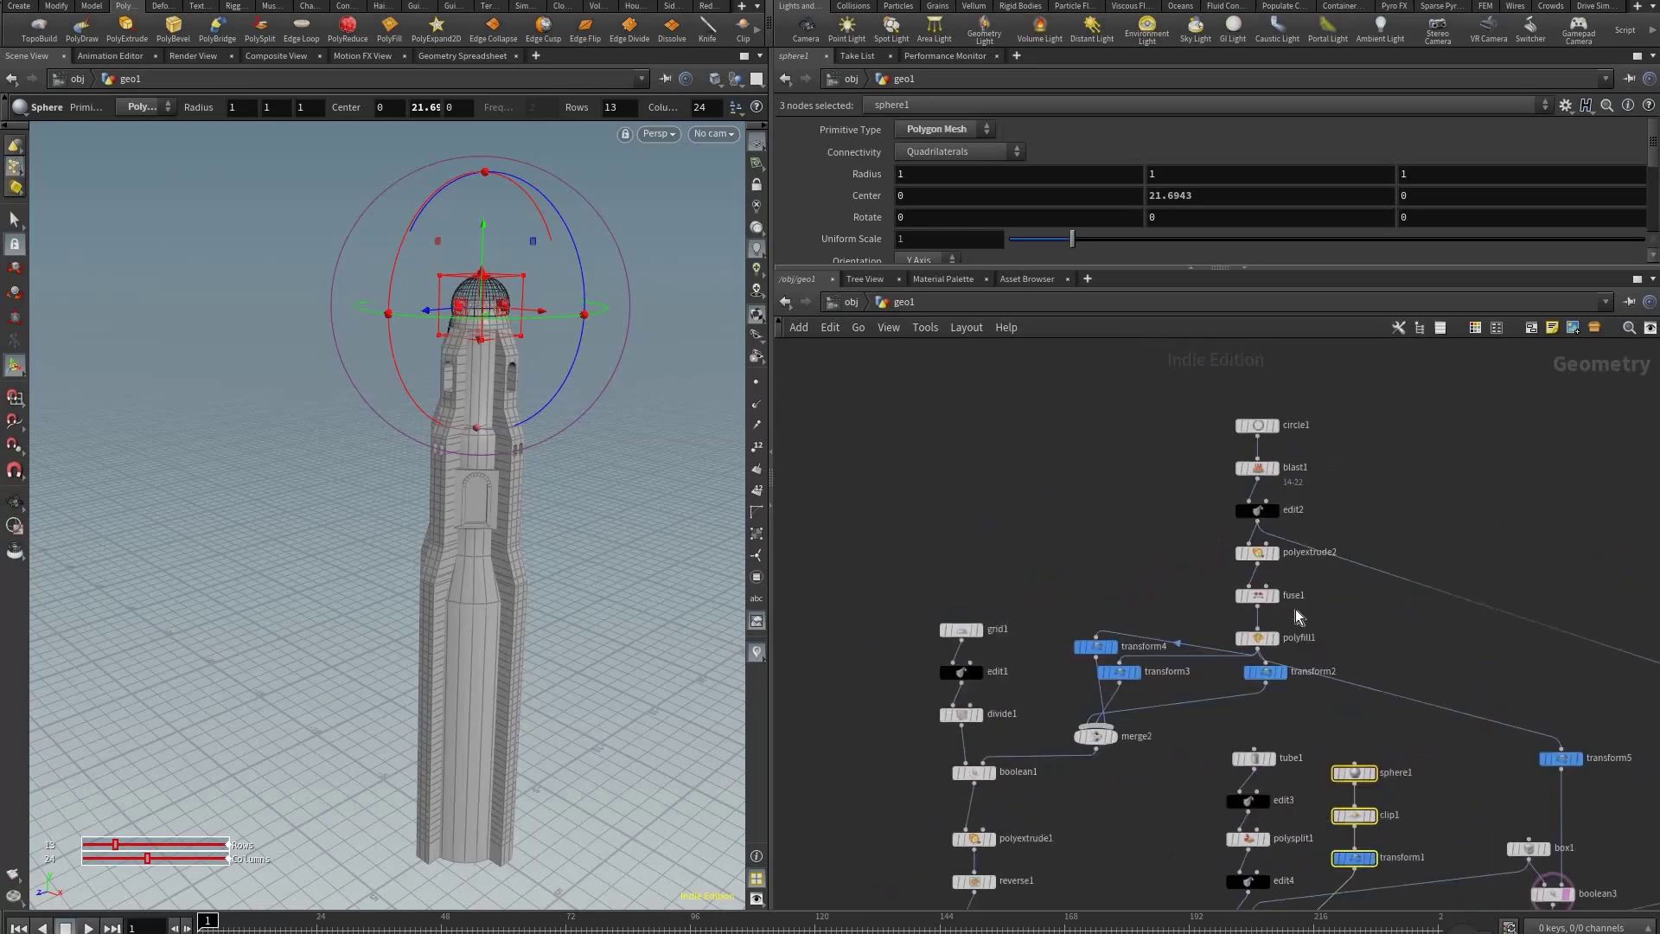
drag(1377, 389, 1193, 705)
drag(1264, 639, 1295, 573)
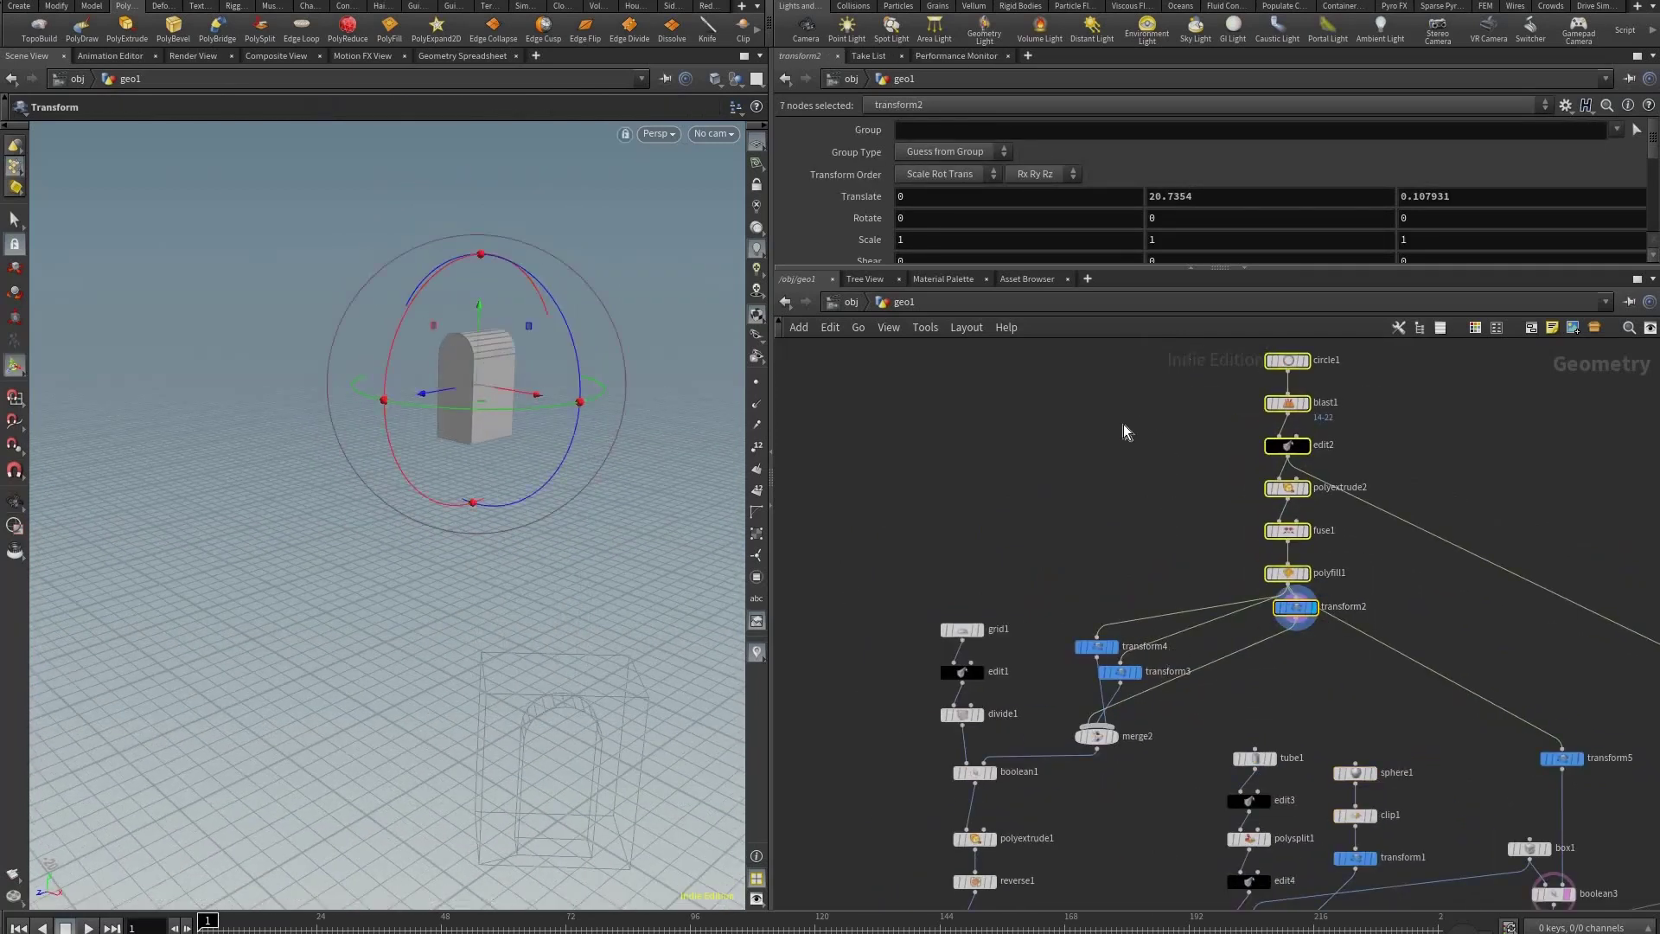
middle_click(1111, 735)
middle_drag(1151, 798, 1186, 600)
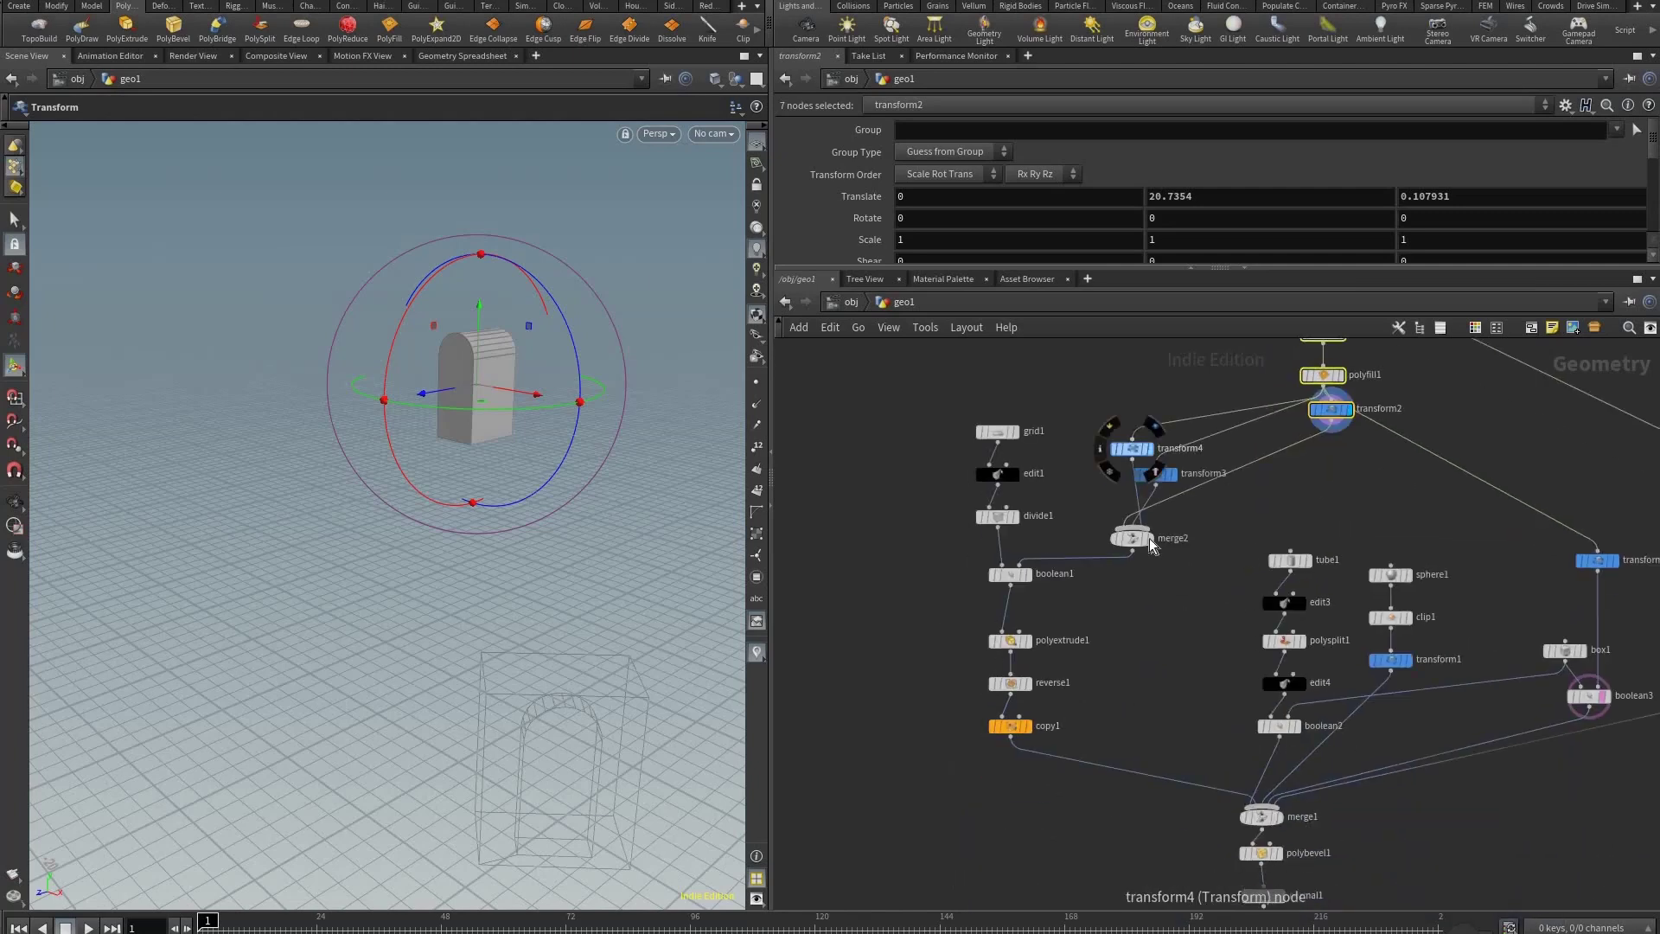
Review the buttress branch by displaying merge2, boolean1 and copy1 in turn and viewing the copied buttresses
click(1155, 475)
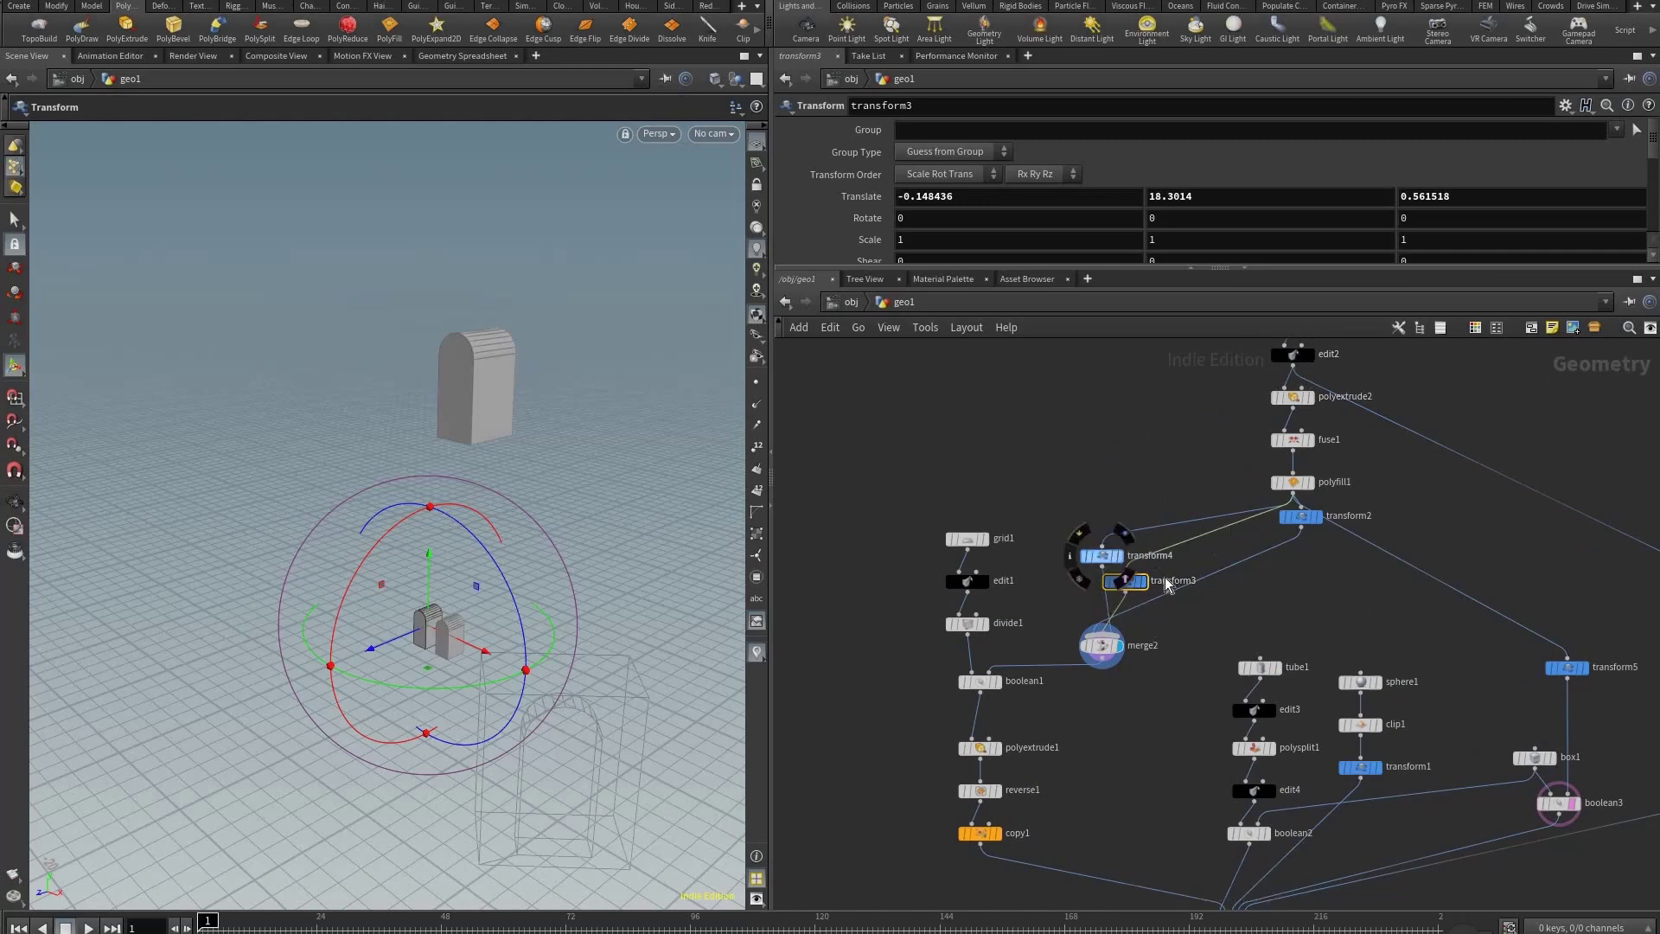
middle_drag(1013, 635, 1037, 594)
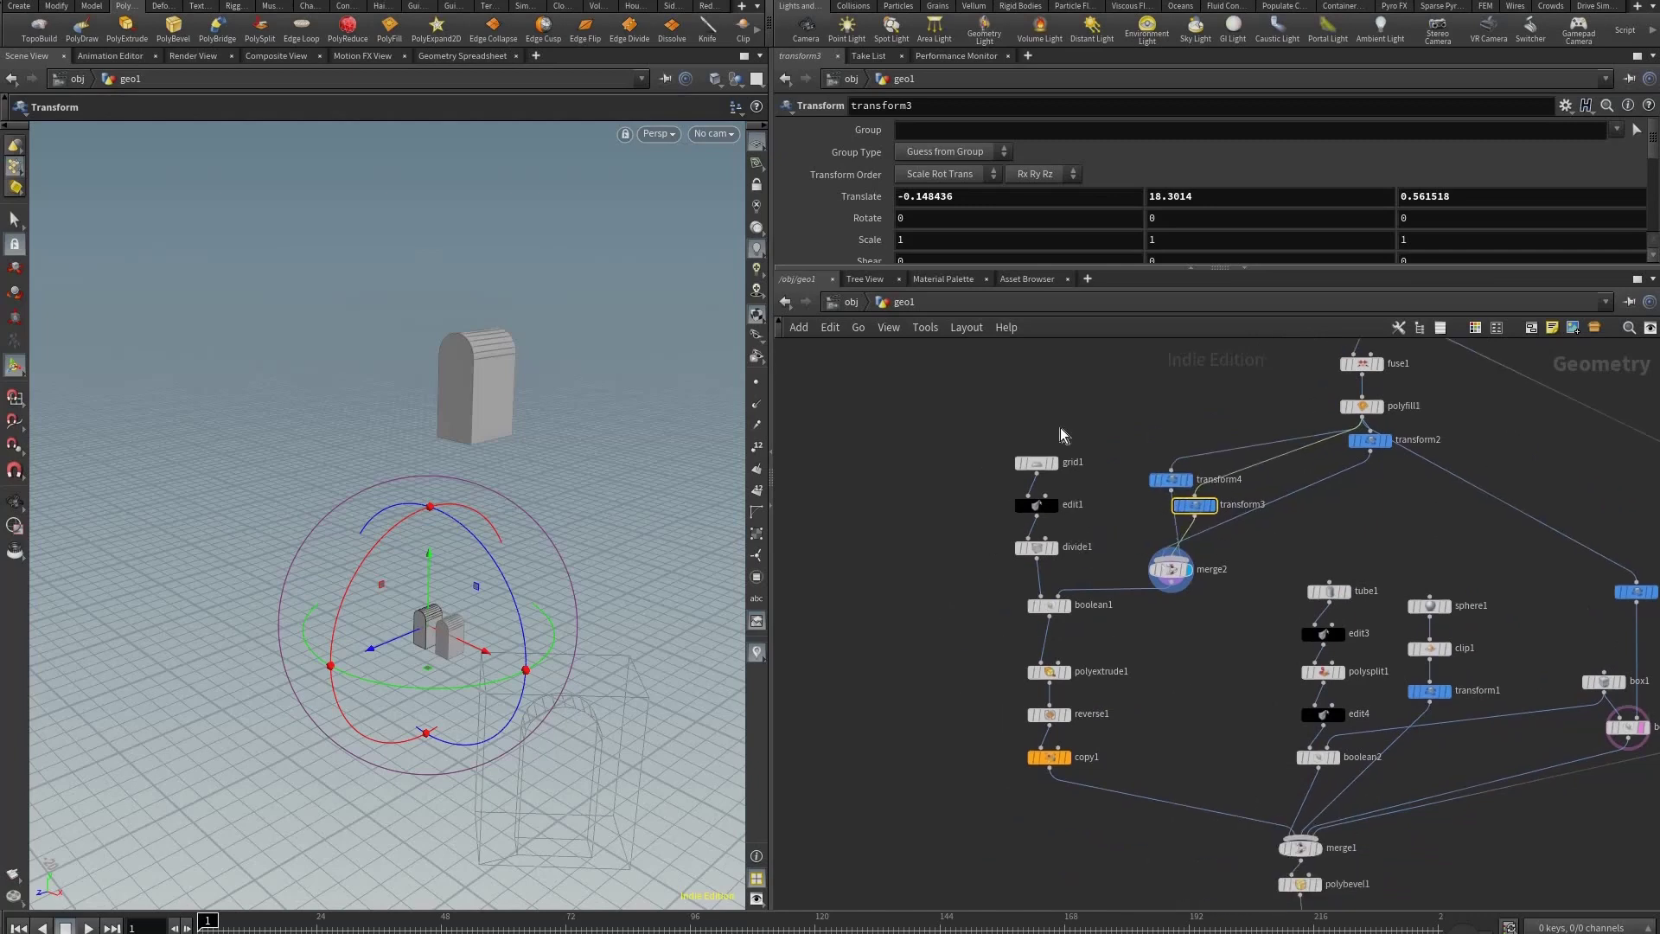
click(1030, 592)
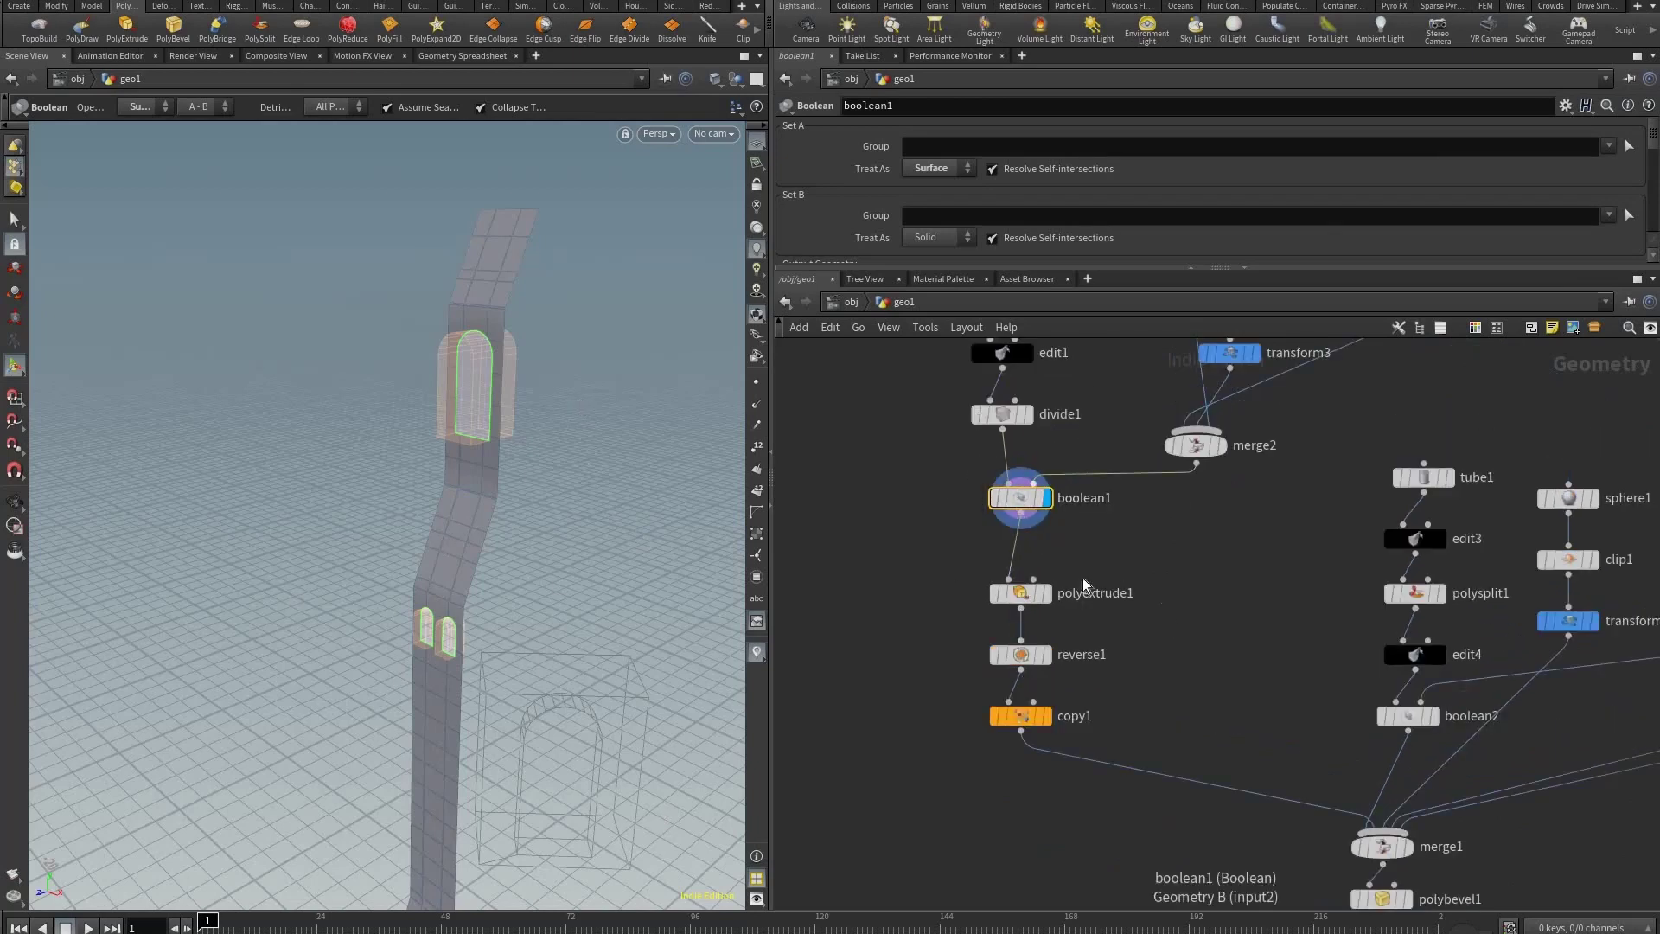
middle_drag(966, 692, 862, 626)
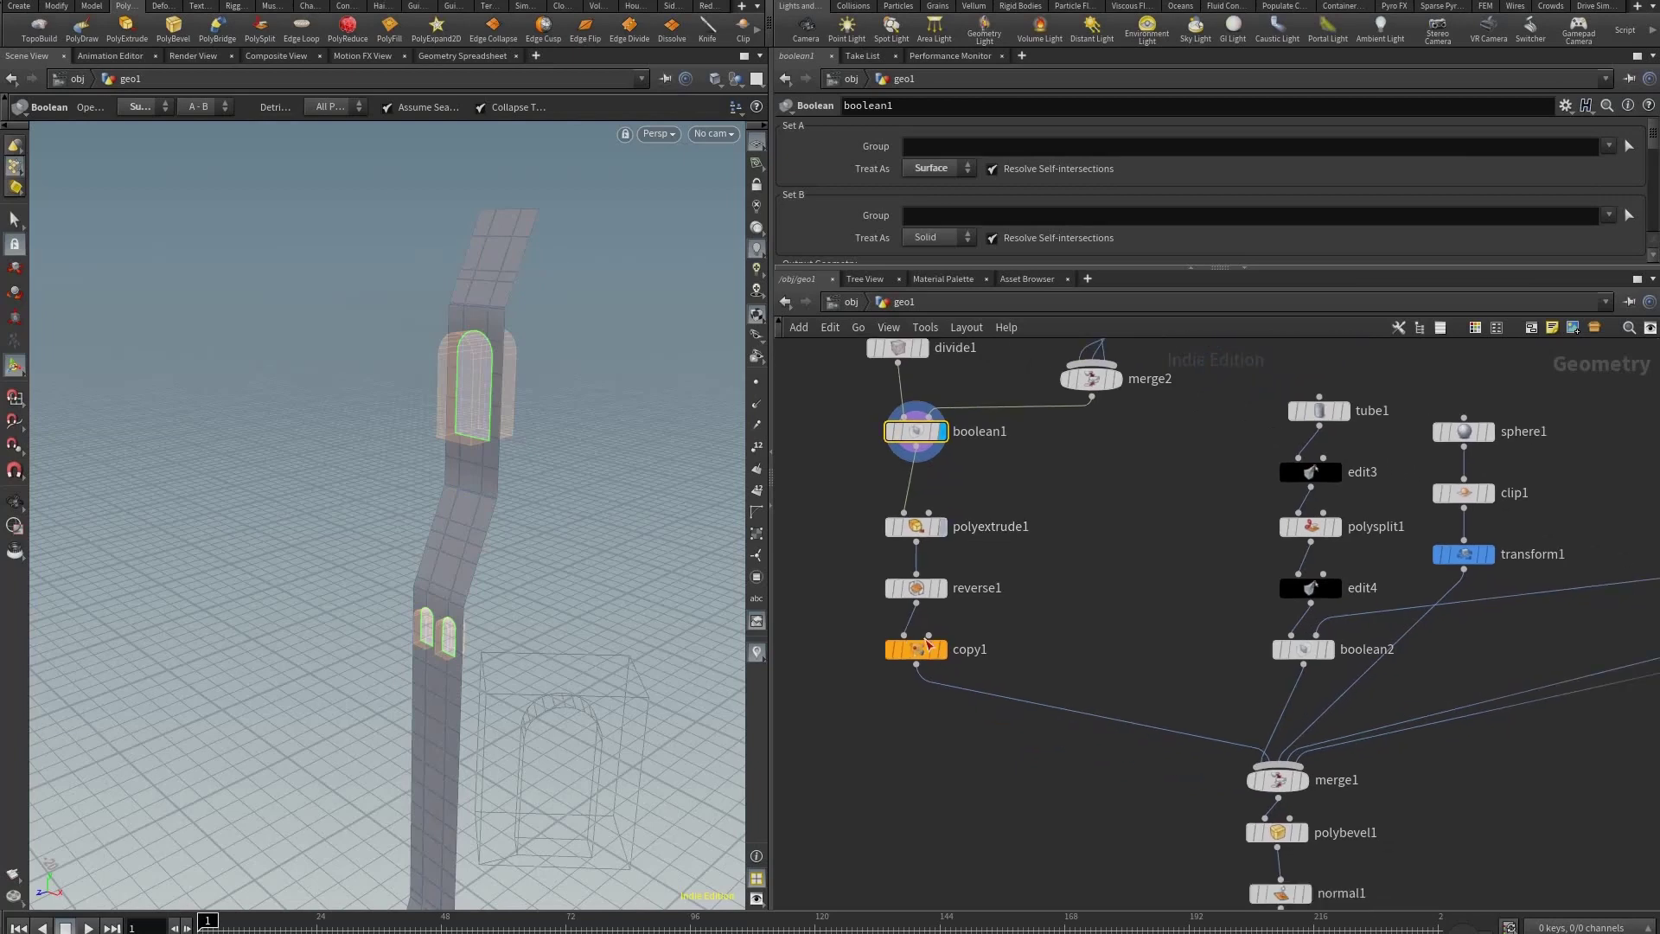
click(951, 681)
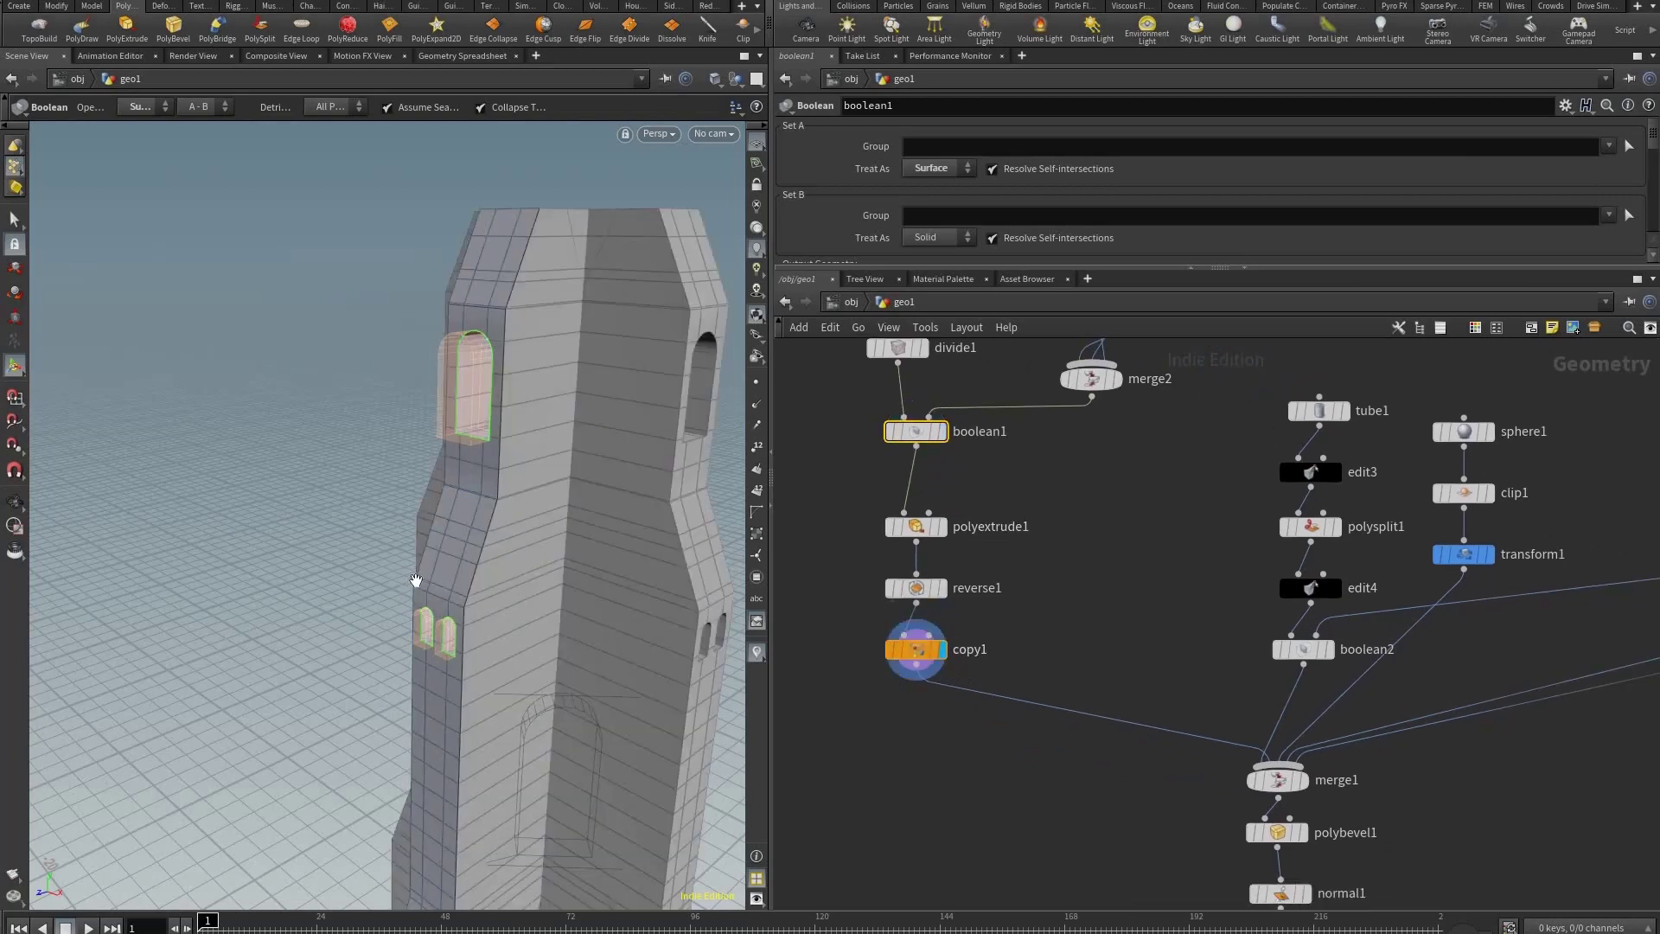
key(space)
drag(401, 619, 493, 562)
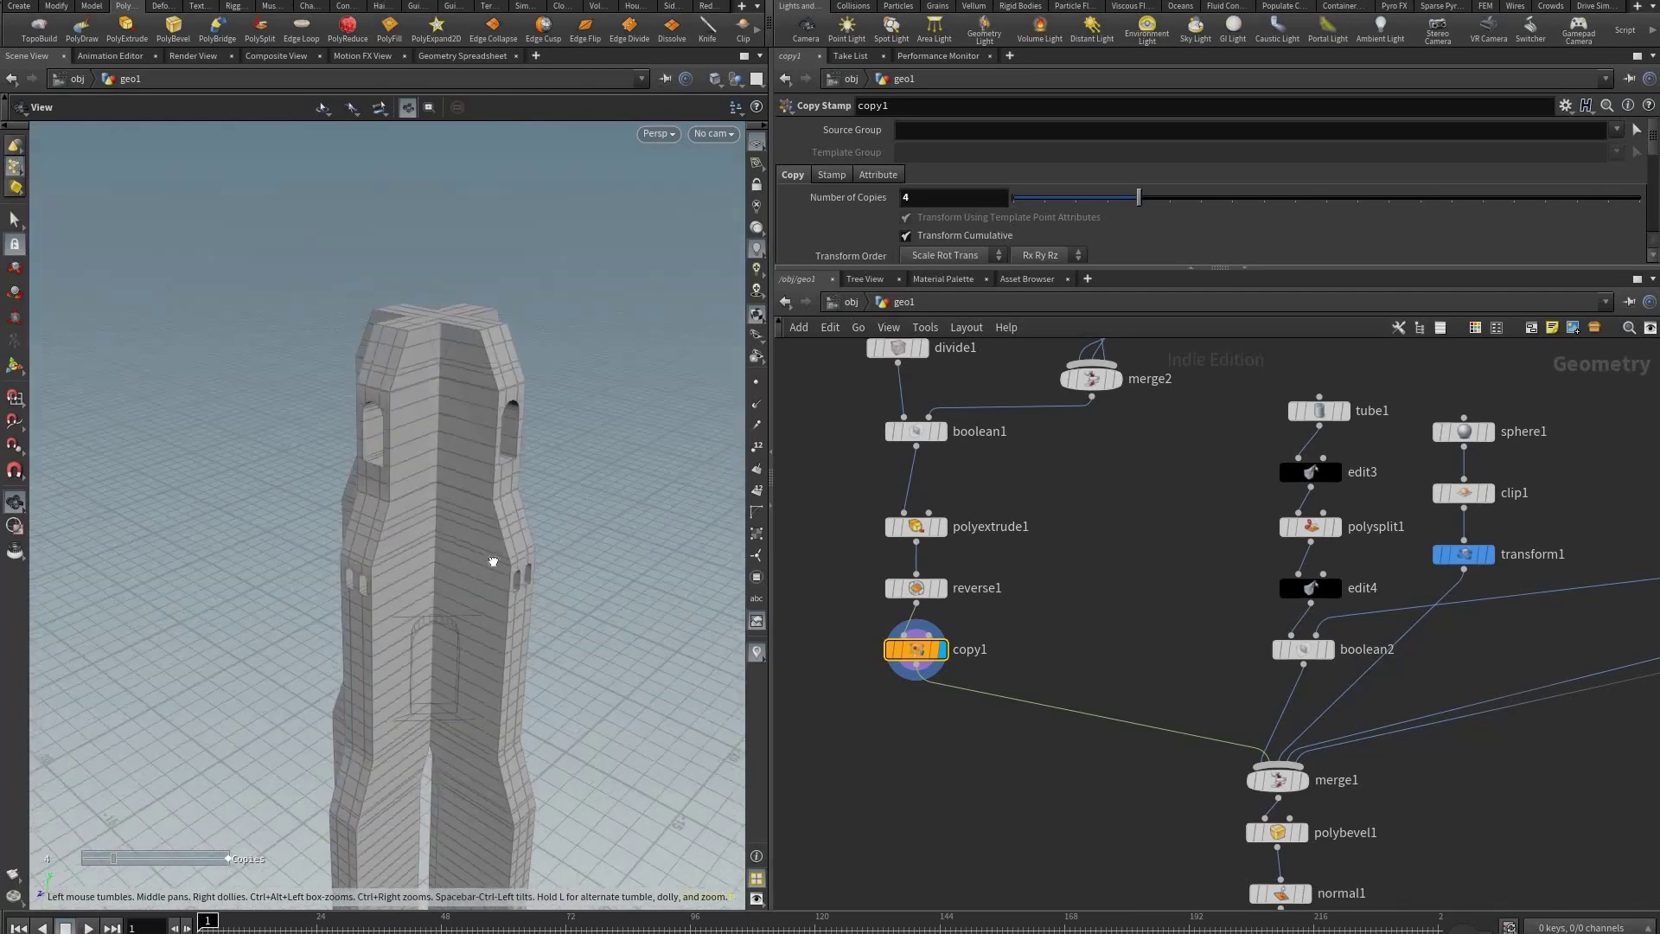
drag(574, 442, 735, 423)
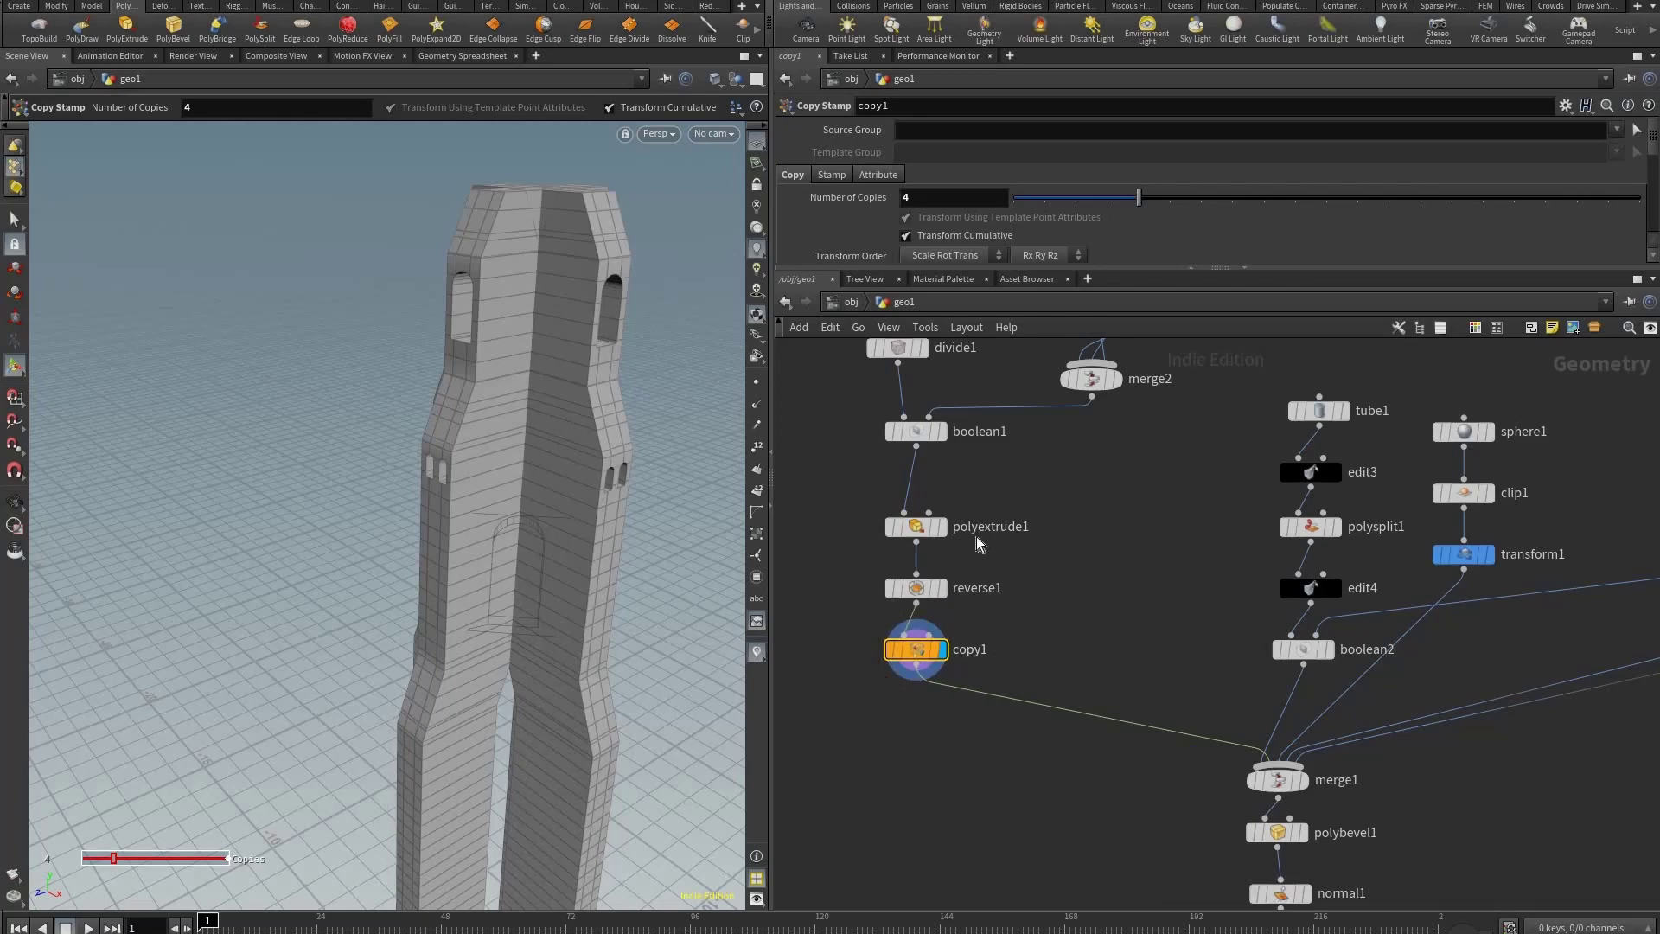
Review the central column branch by displaying its nodes from tube1 through boolean2
middle_drag(1282, 742, 1188, 627)
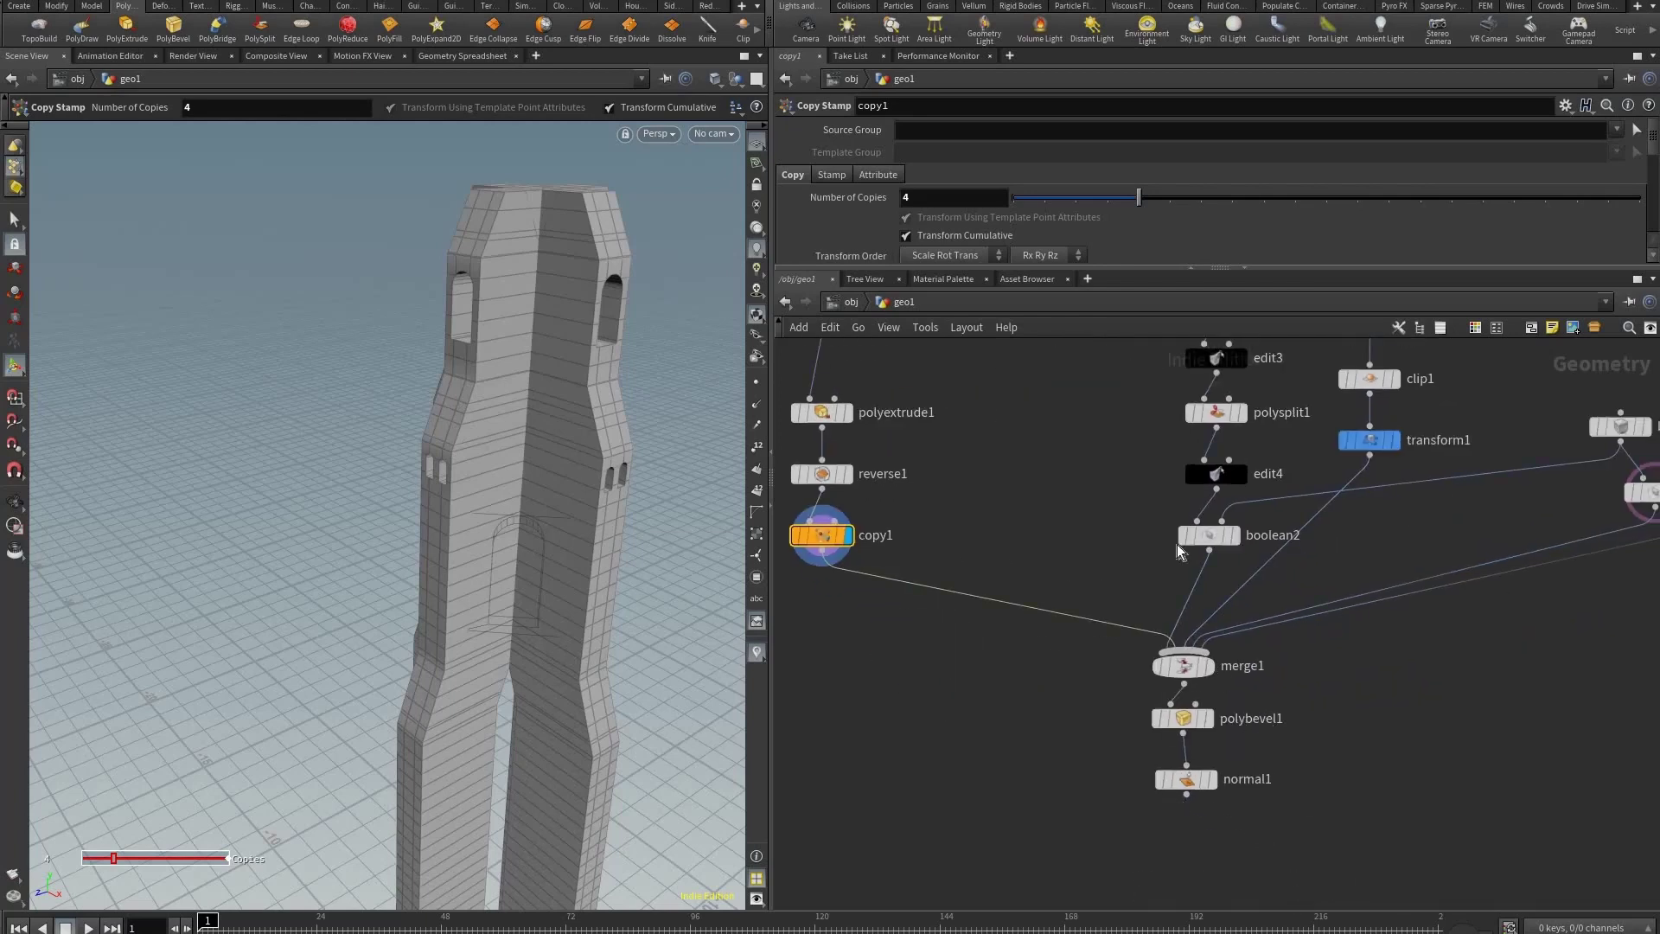
middle_drag(1035, 542, 1117, 462)
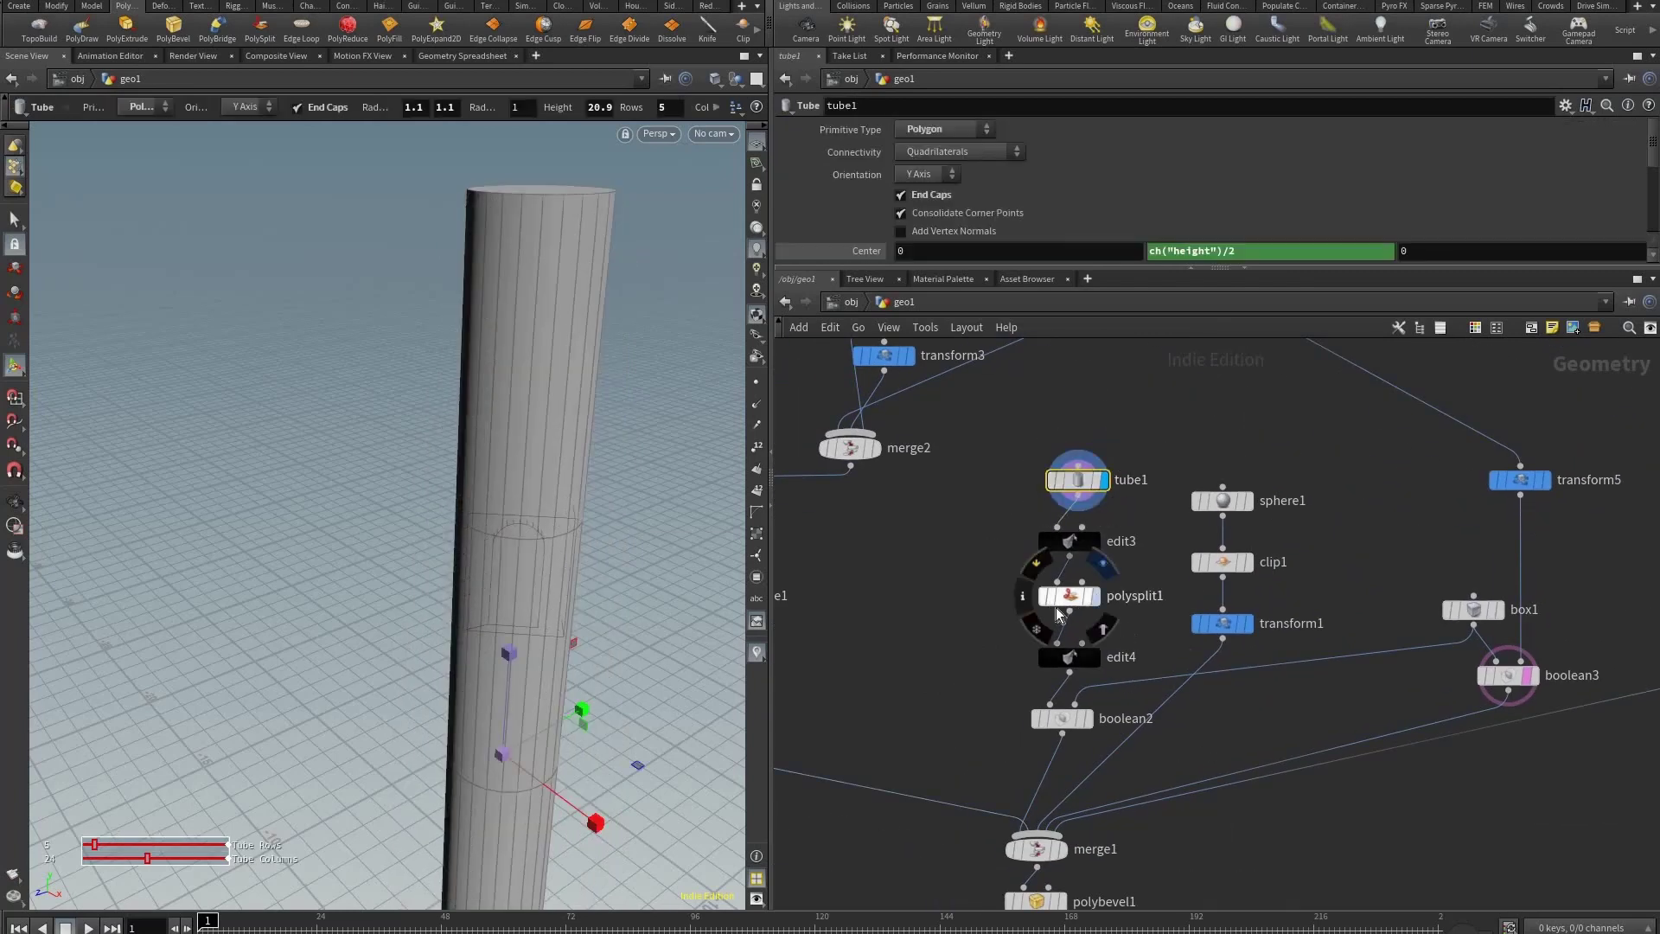
middle_drag(1188, 610, 1180, 590)
click(1054, 597)
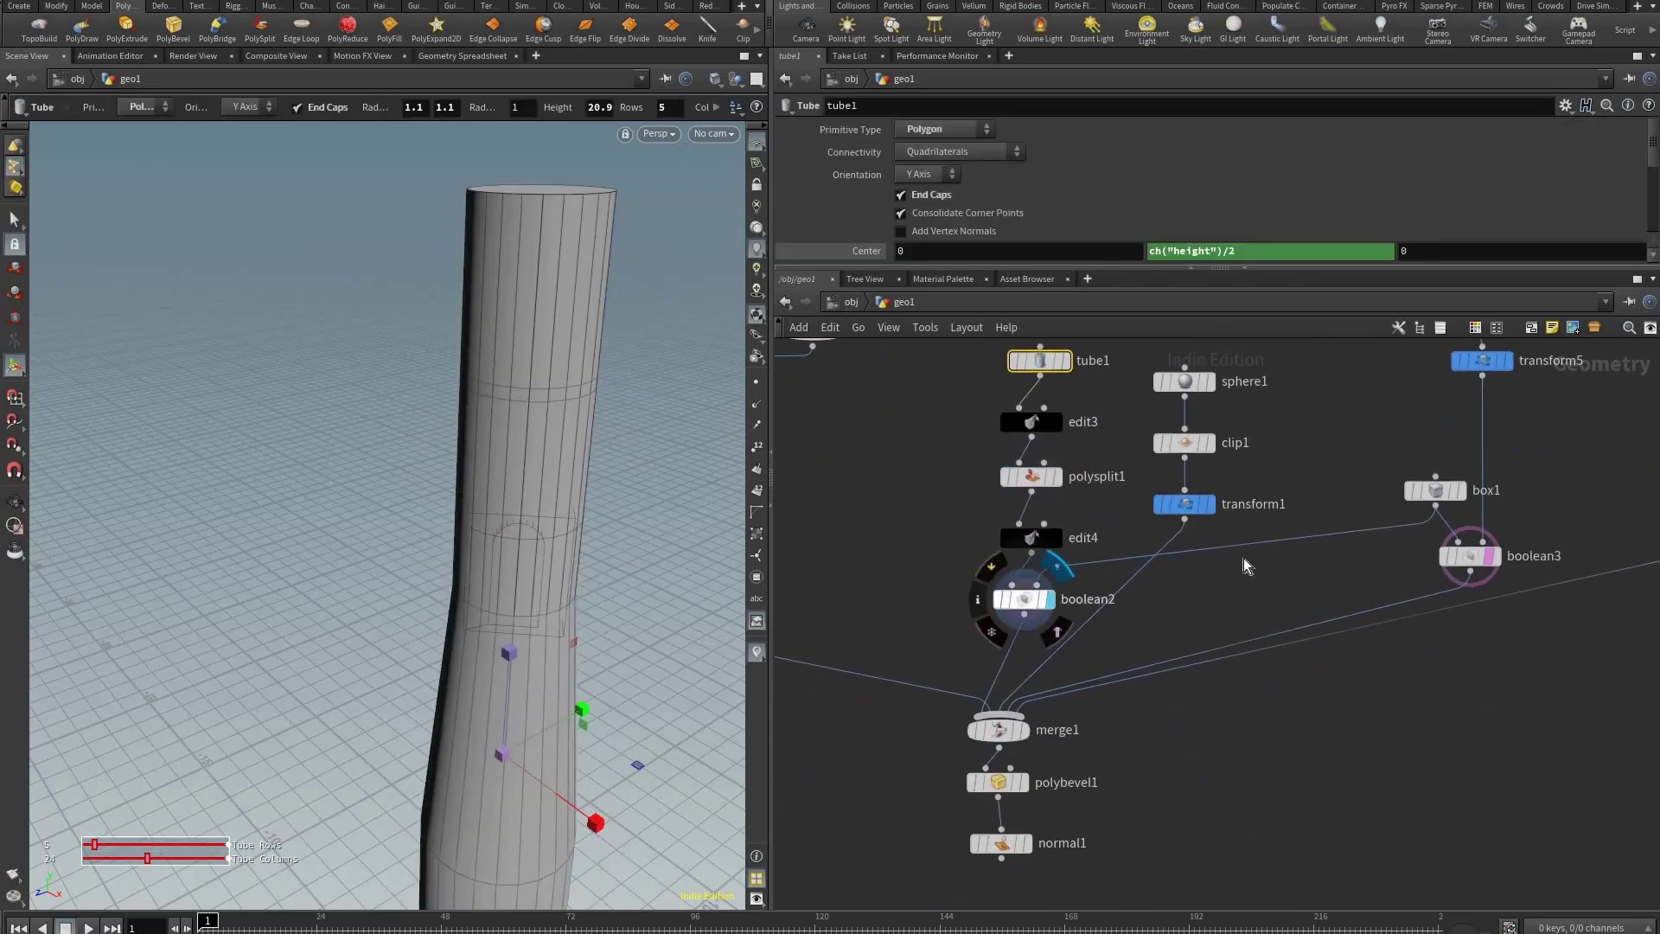
middle_drag(1507, 558, 1313, 627)
drag(1242, 558, 1221, 544)
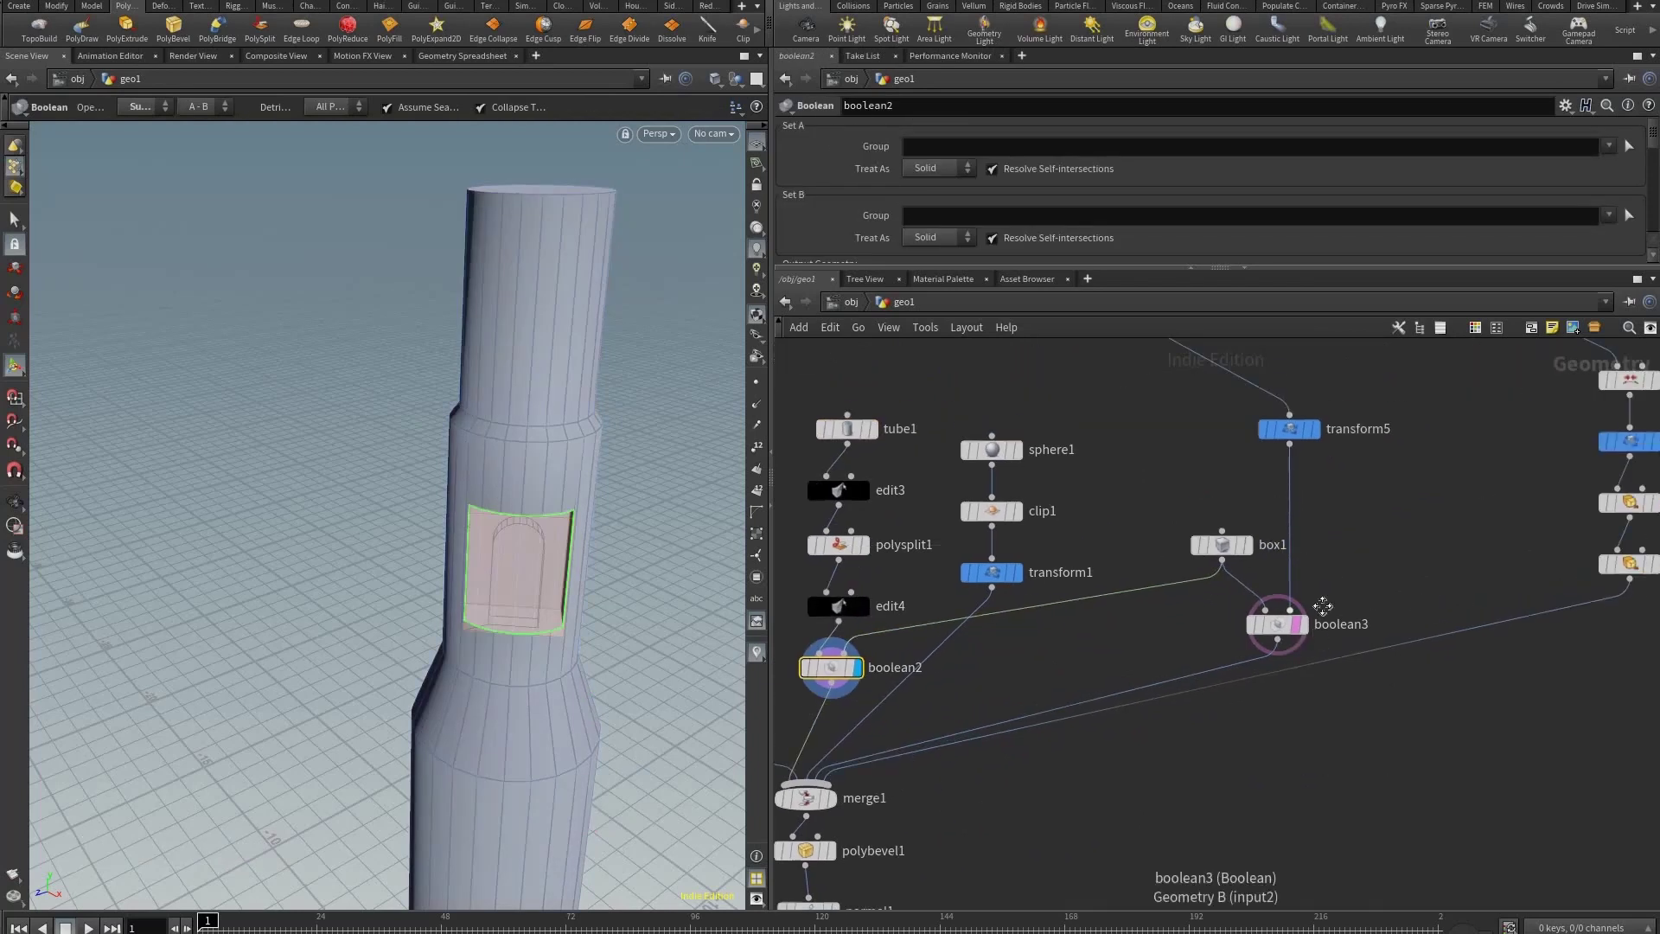
Display boolean3, then the bevelled result of polybevel1, and leave the display on normal1
click(1302, 624)
middle_drag(1629, 564, 1368, 562)
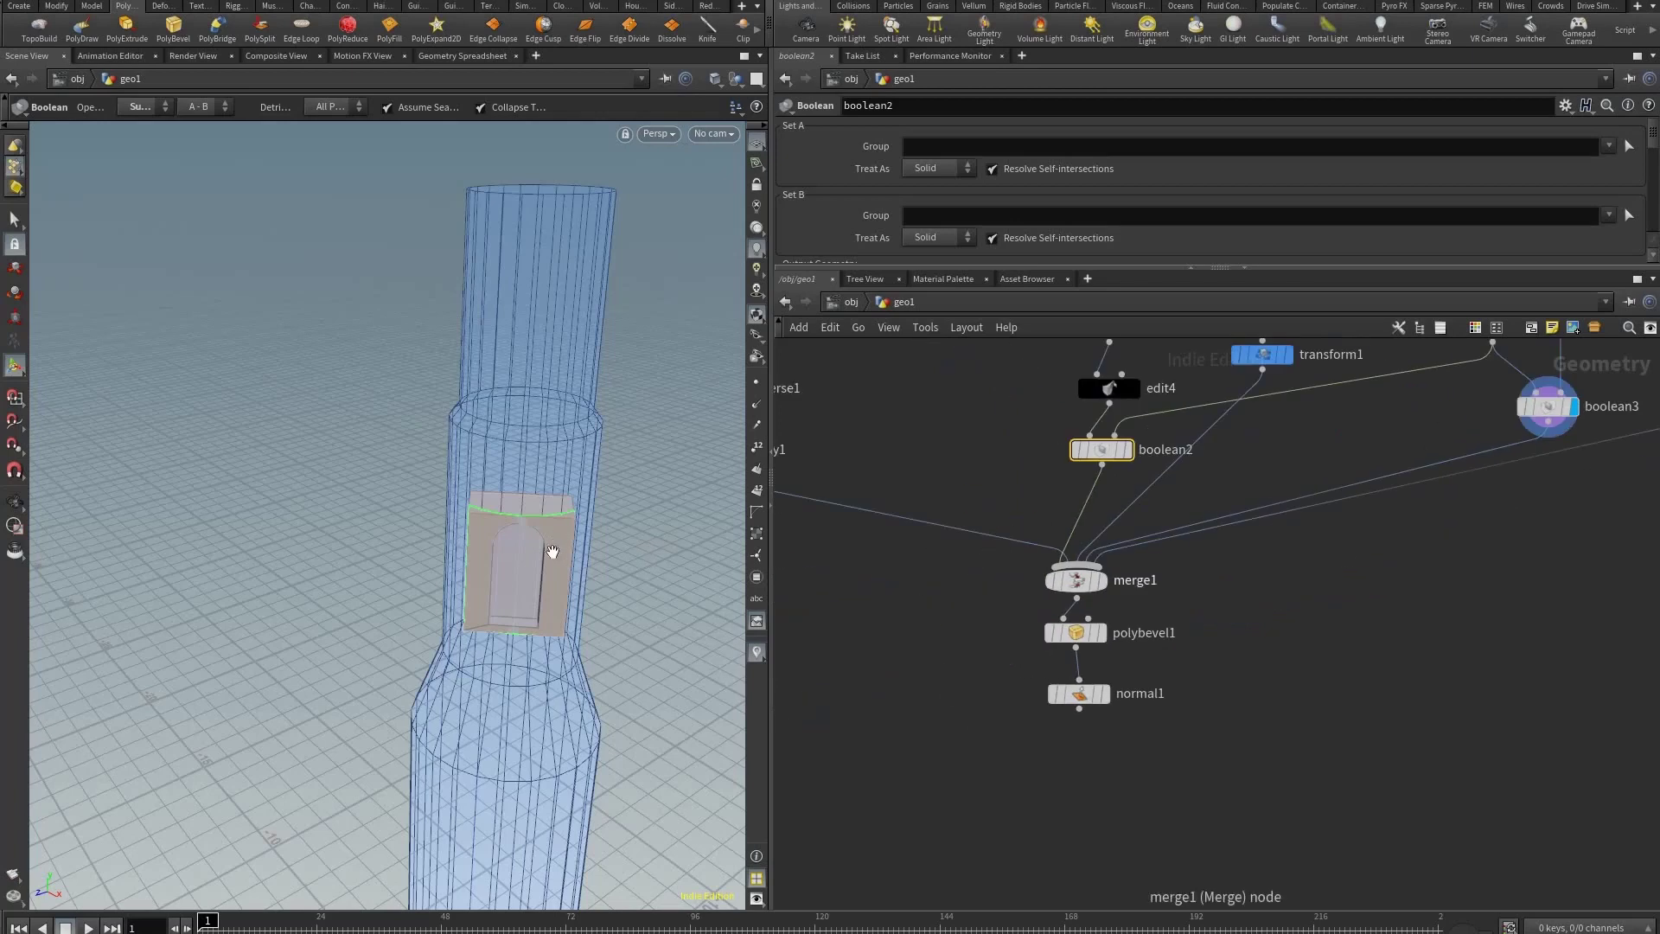
scroll(623, 519, up, 5)
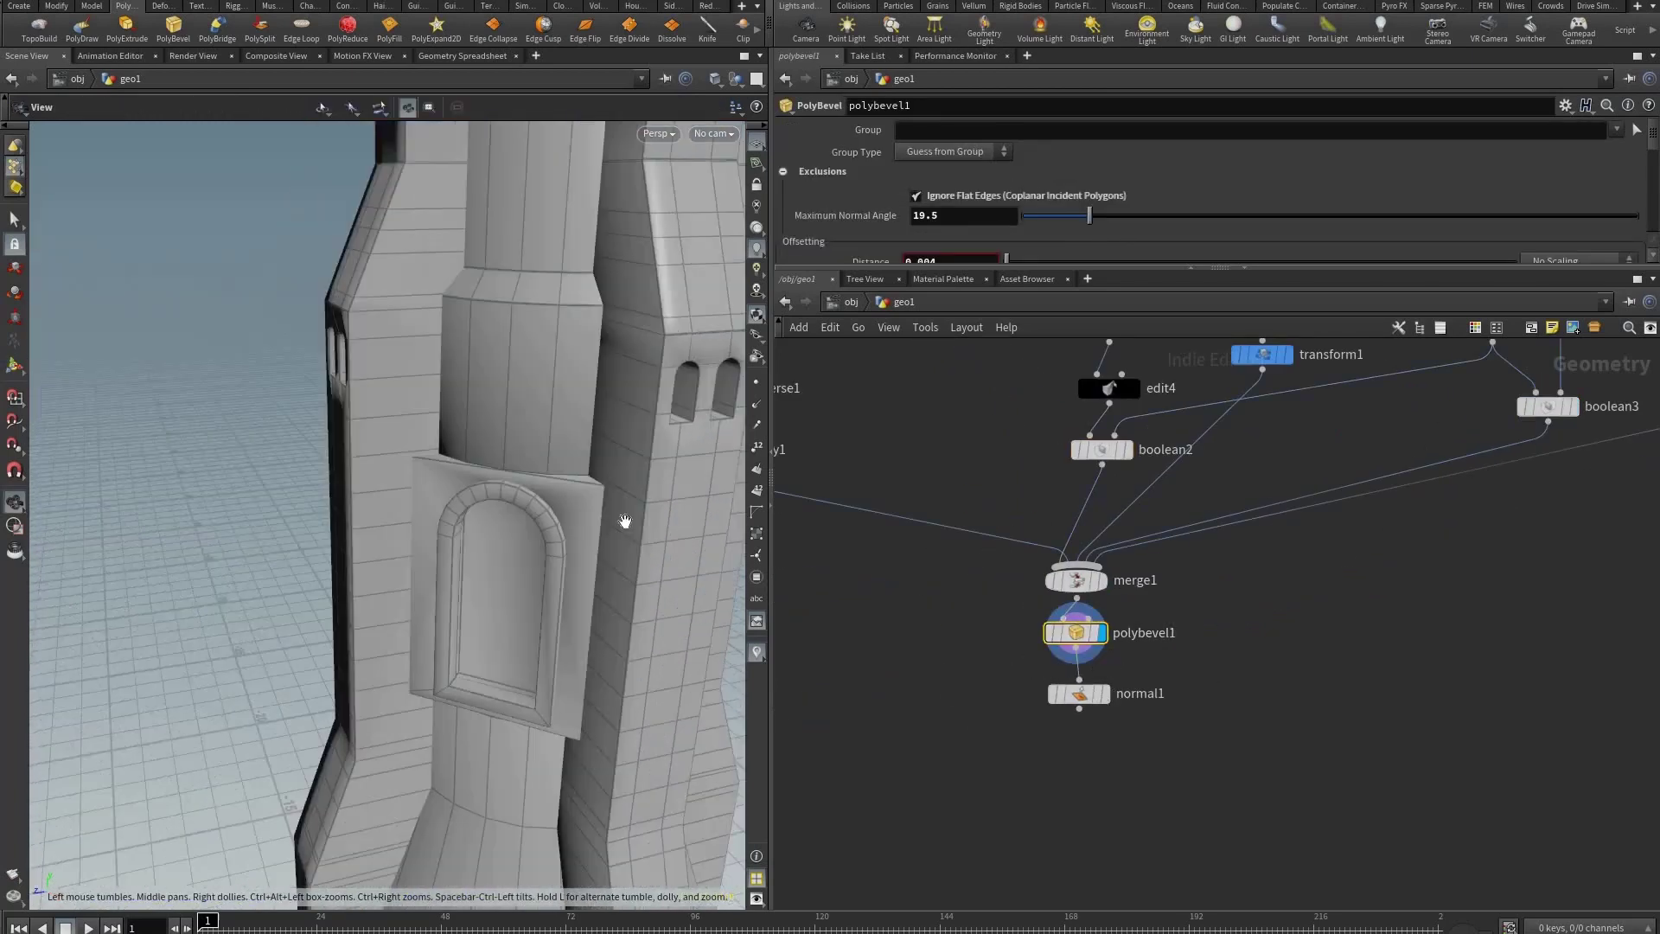
alt+drag(582, 682, 619, 756)
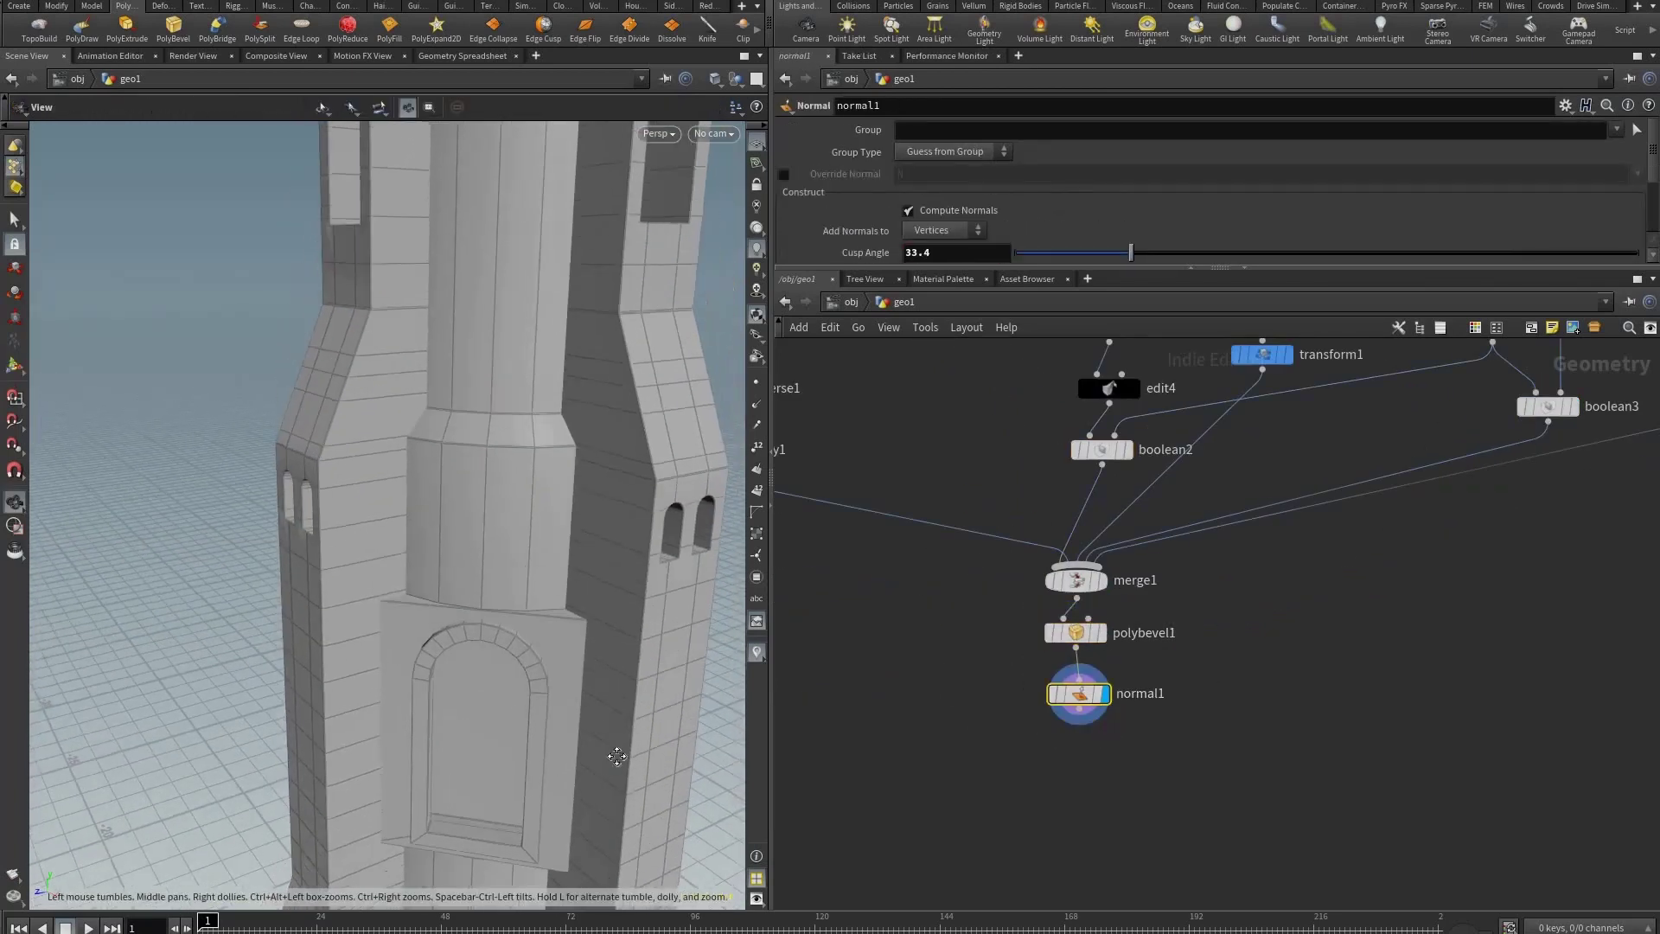
Examine the completed tower with its buttresses, arched recess and dome from different distances
alt+middle_drag(553, 389, 545, 545)
scroll(545, 499, down, 3)
alt+middle_drag(545, 346, 545, 498)
scroll(544, 499, down, 3)
alt+drag(545, 499, 573, 485)
alt+middle_drag(553, 761, 503, 527)
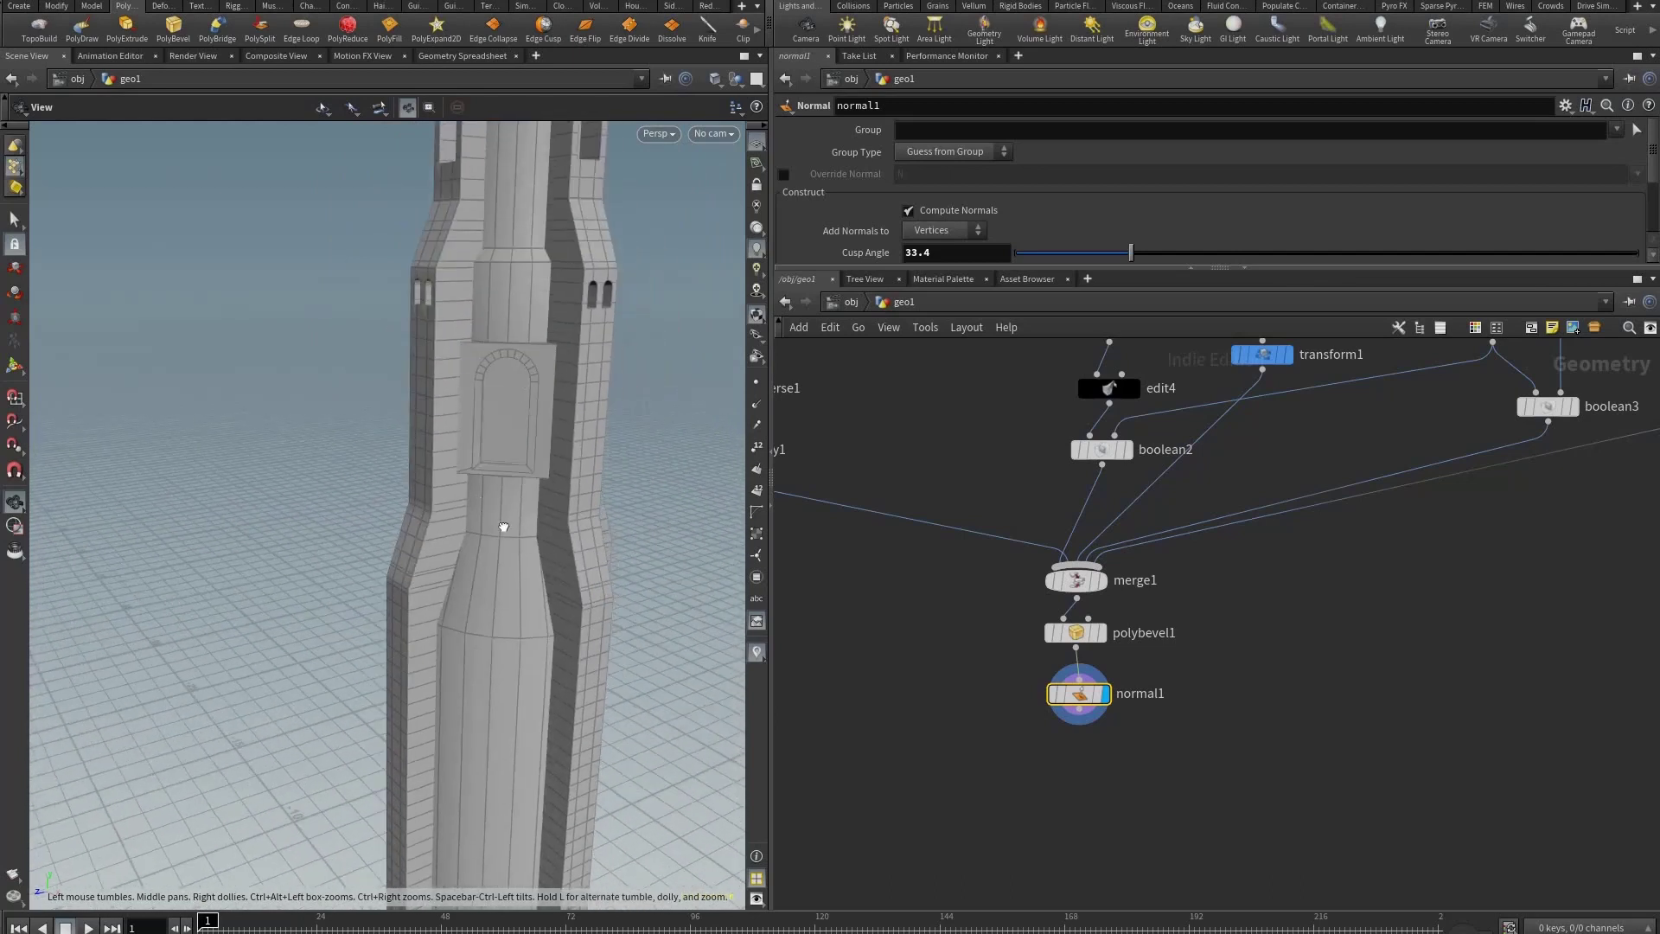
alt+drag(504, 526, 500, 702)
key(Return)
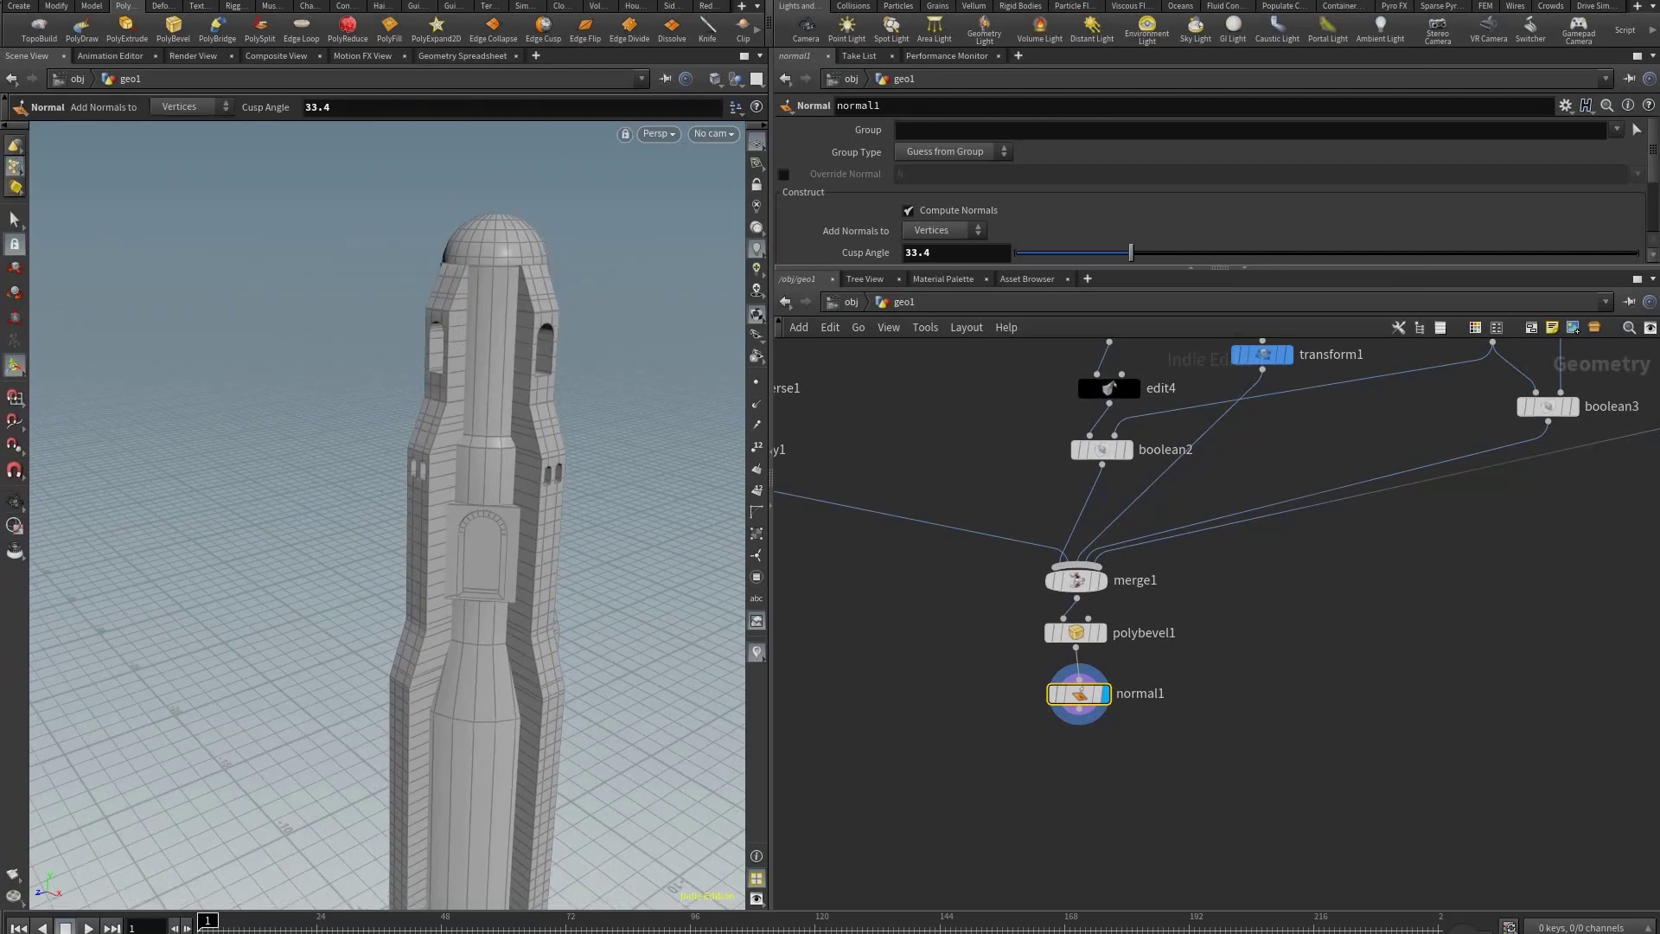